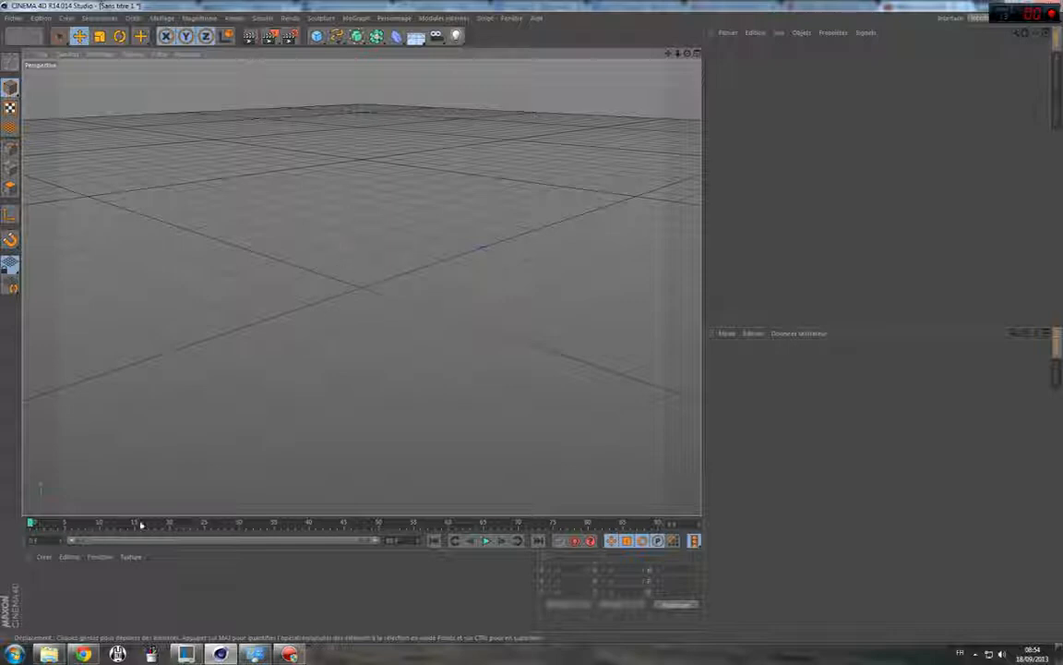
Create a new material and add a plane primitive to the scene.
click(43, 557)
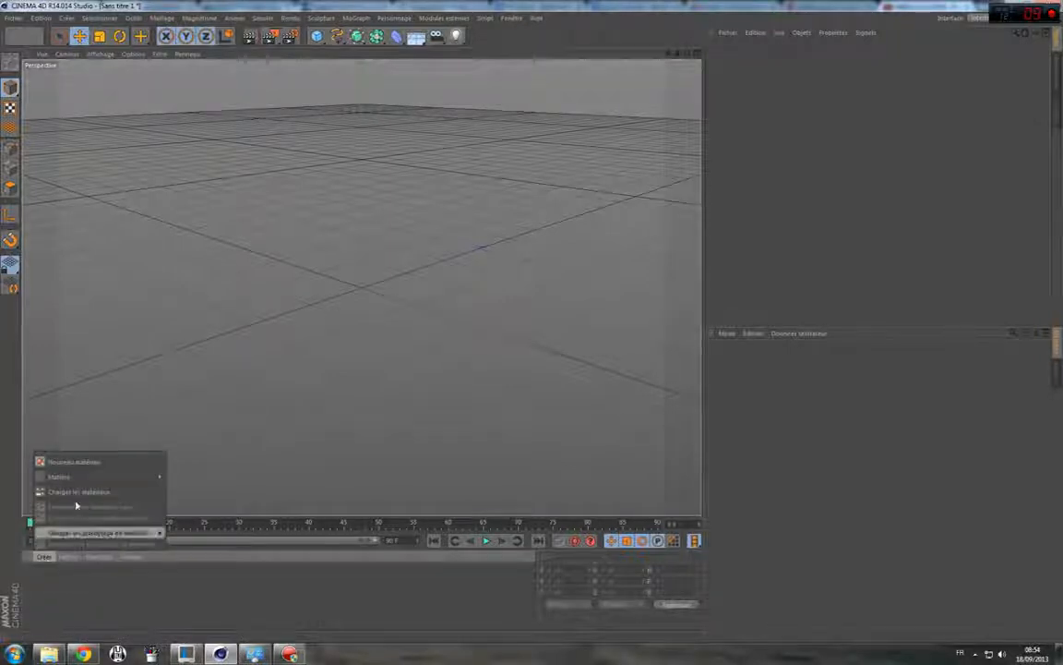
click(82, 464)
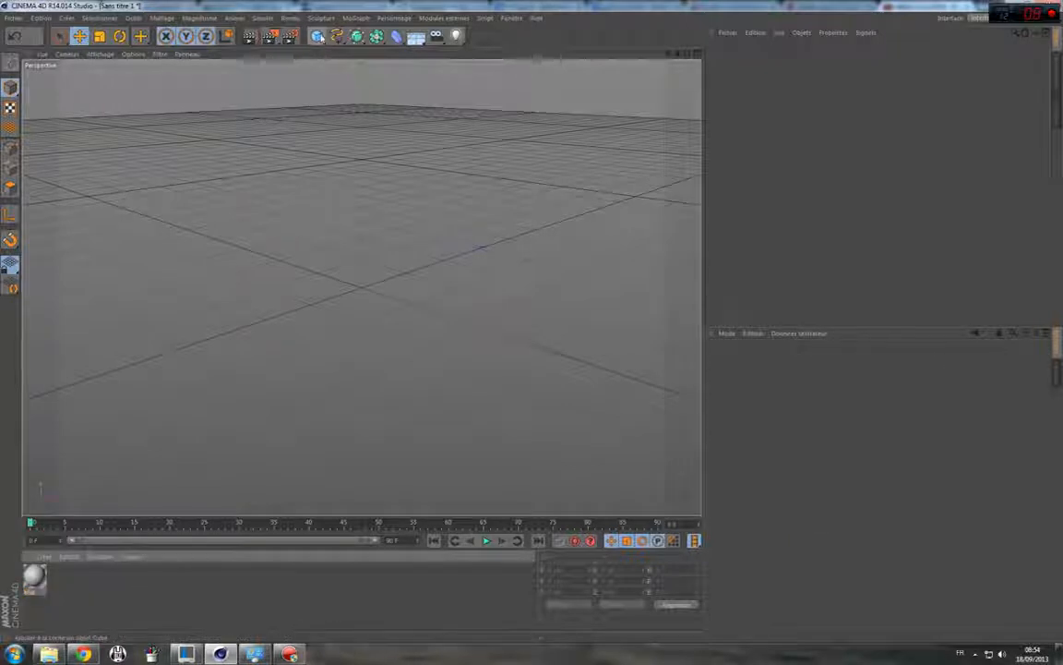
click(316, 35)
drag(321, 37, 600, 112)
drag(818, 129, 785, 104)
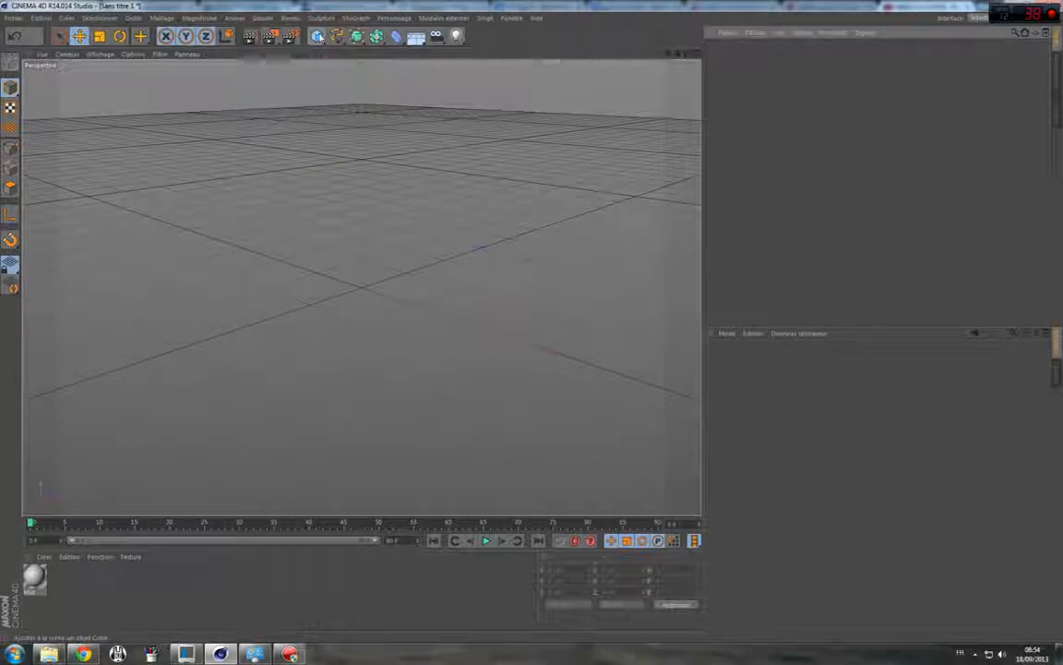
drag(316, 35, 464, 72)
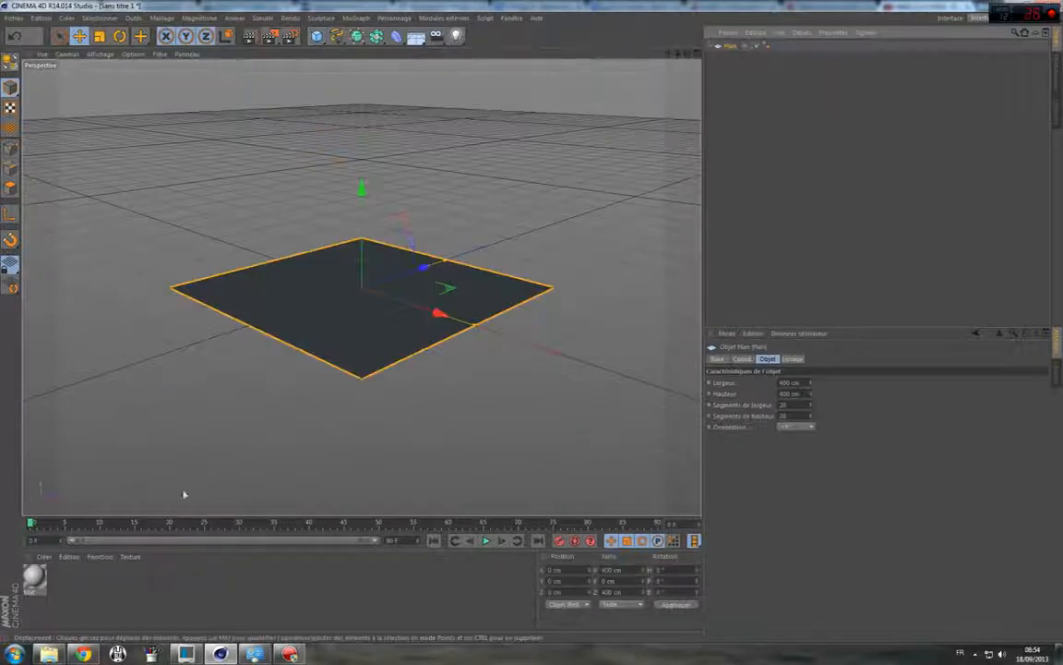
Load 5.jpg as the material's color texture without copying the image to the project location, and close the material editor.
double_click(33, 577)
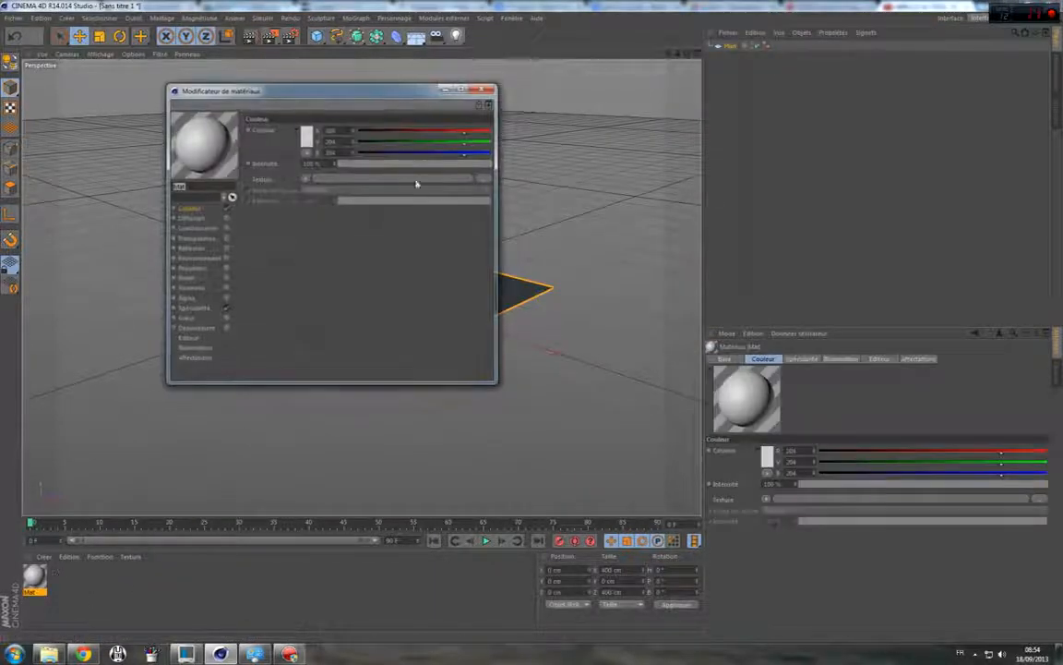
click(485, 180)
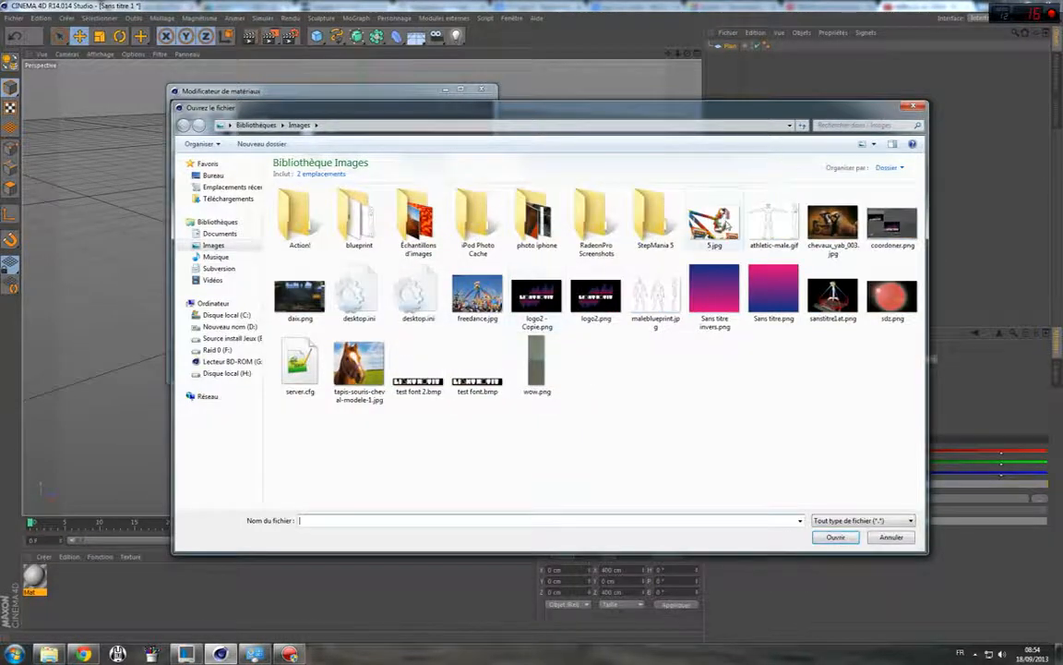
double_click(711, 222)
click(611, 364)
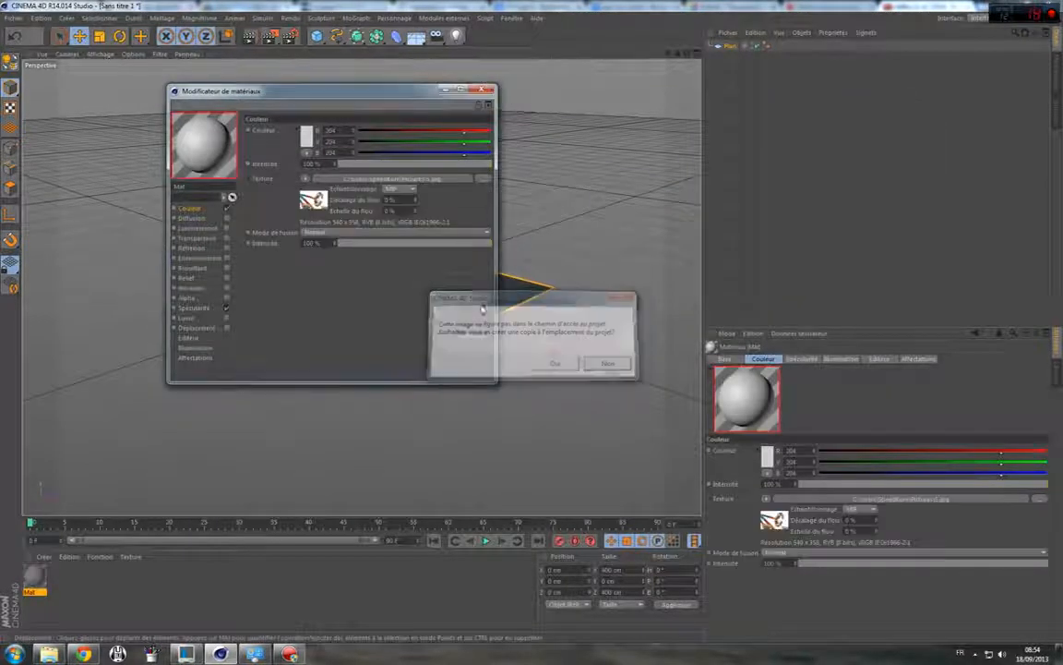
click(486, 91)
Apply the image material to the plane and set the plane's orientation to -Z.
drag(34, 577, 474, 266)
click(732, 46)
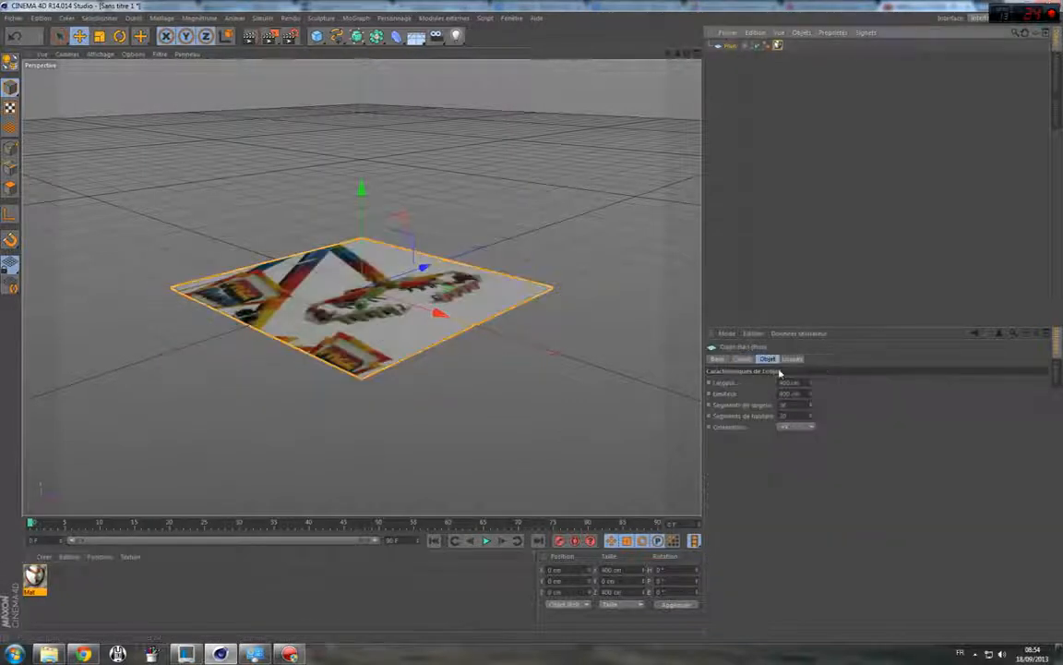
click(799, 427)
click(802, 427)
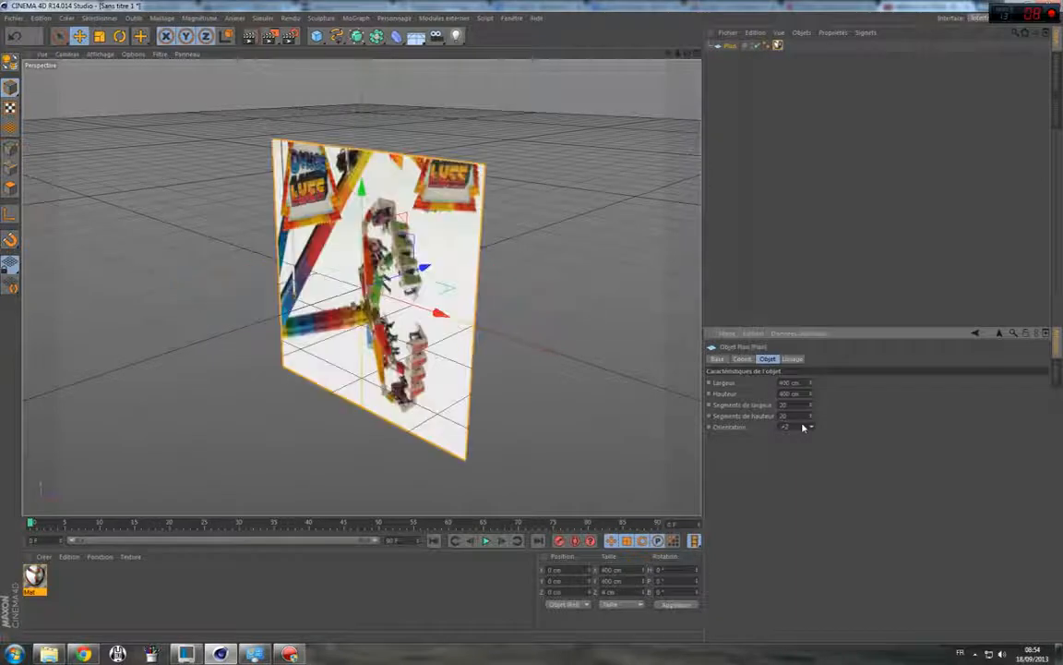
click(802, 427)
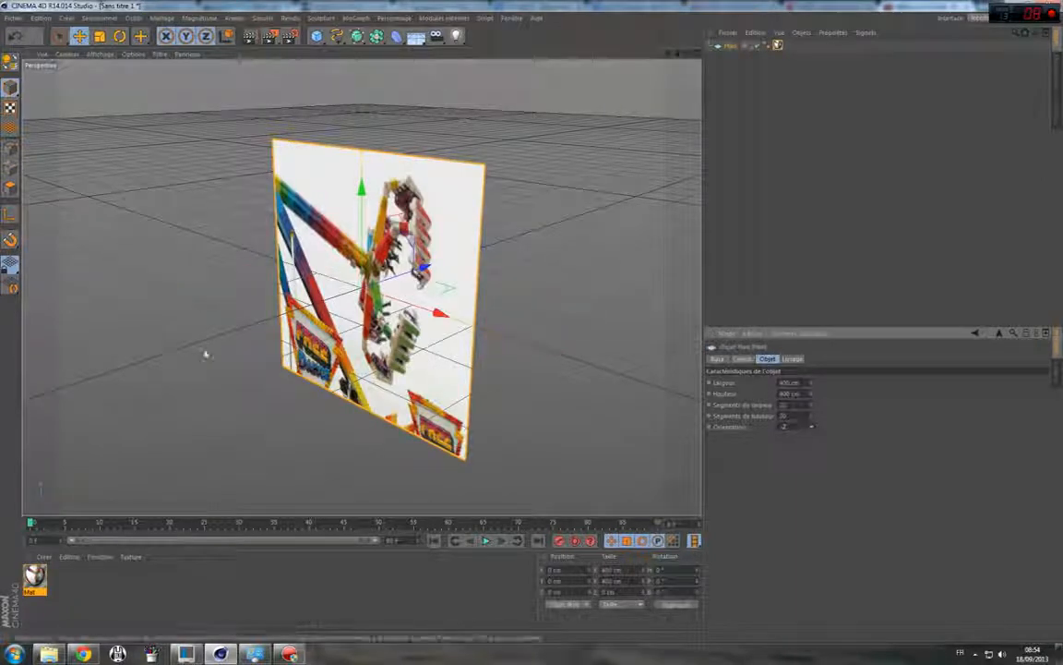
Switch to texture mode and set the projection type of the plane's texture to Planaire.
click(9, 108)
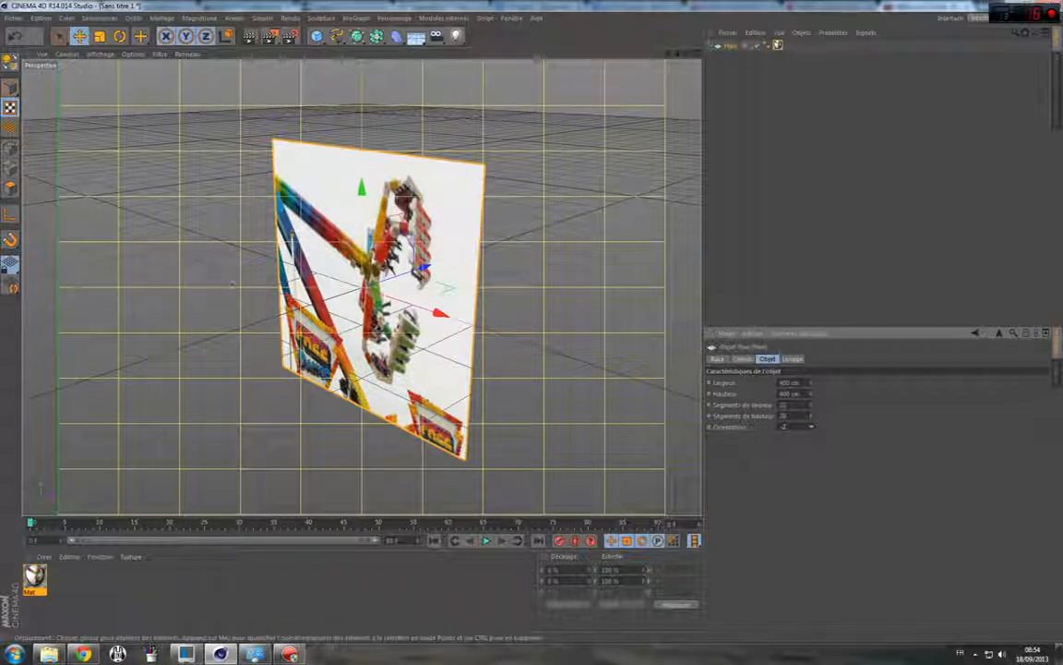
click(779, 45)
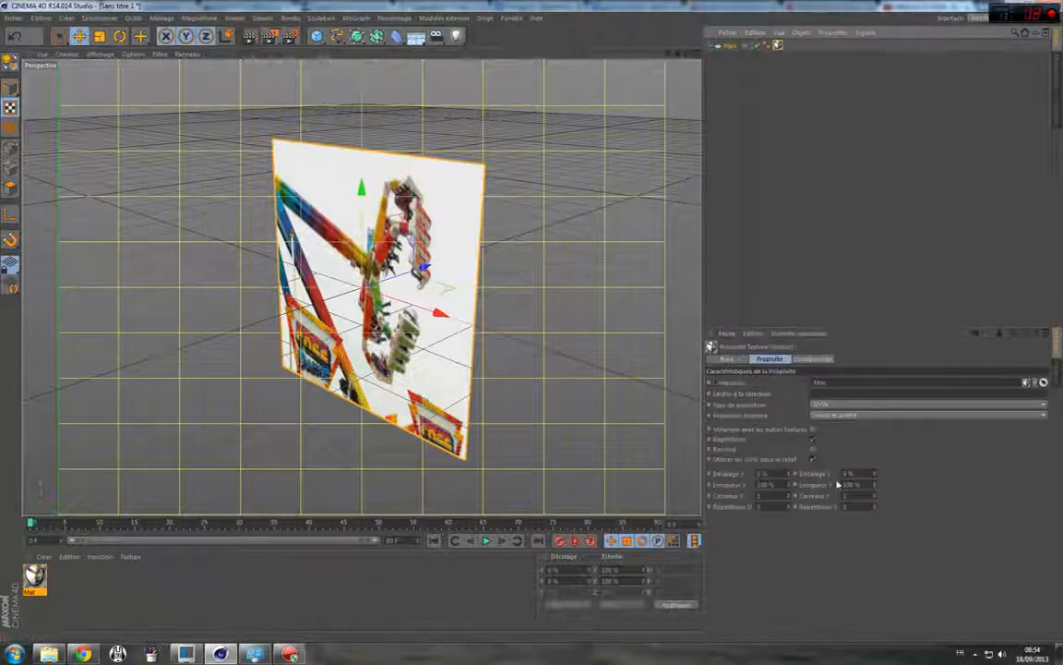
scroll(828, 407, down, 2)
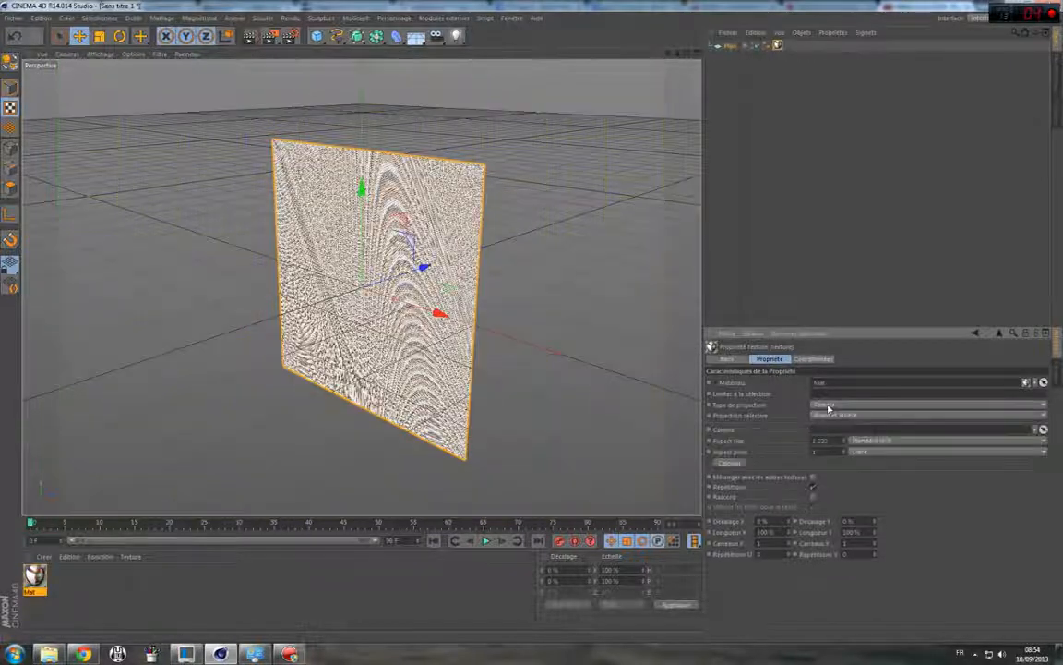
scroll(828, 407, up, 5)
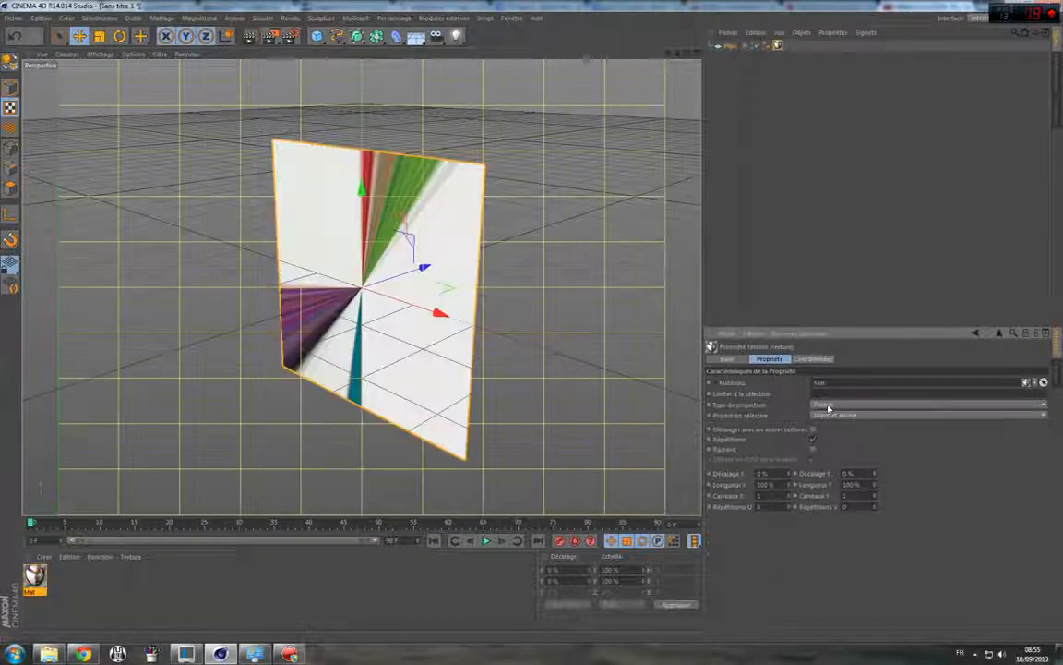
scroll(828, 407, up, 1)
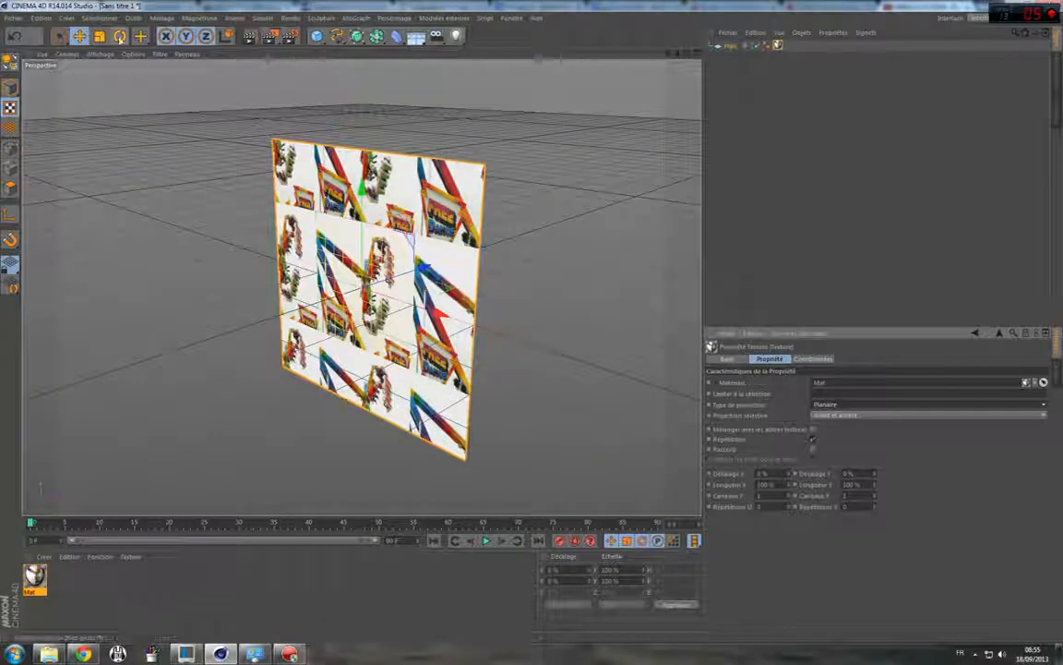
Try to rotate the texture projection on the plane.
click(119, 35)
drag(493, 188, 564, 276)
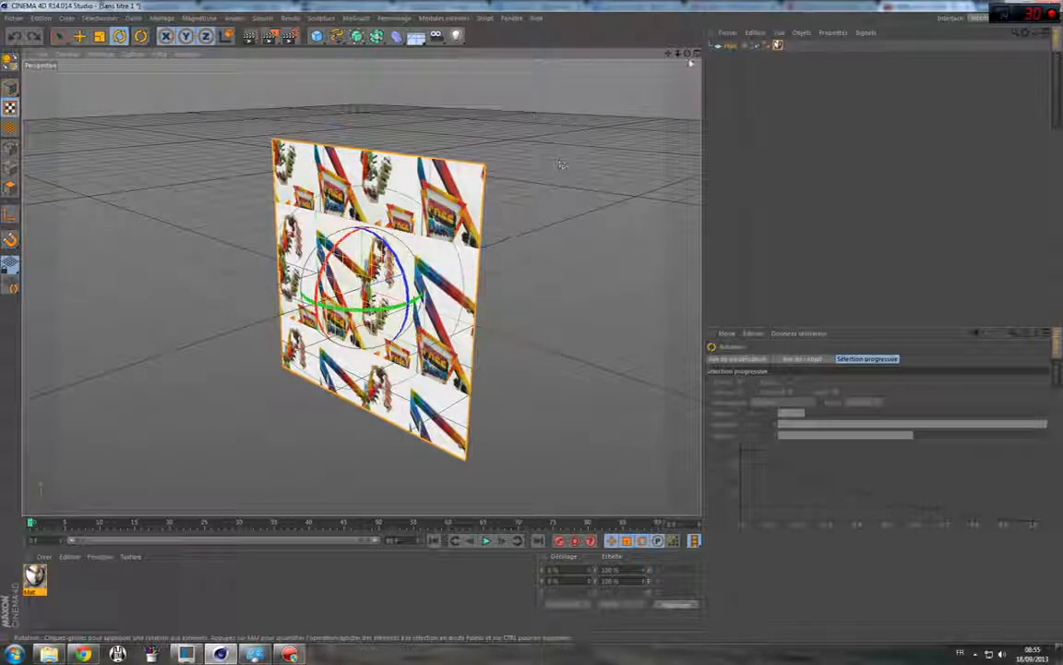
Return to model mode and move the plane back along the Z axis by about 347 cm.
key(9)
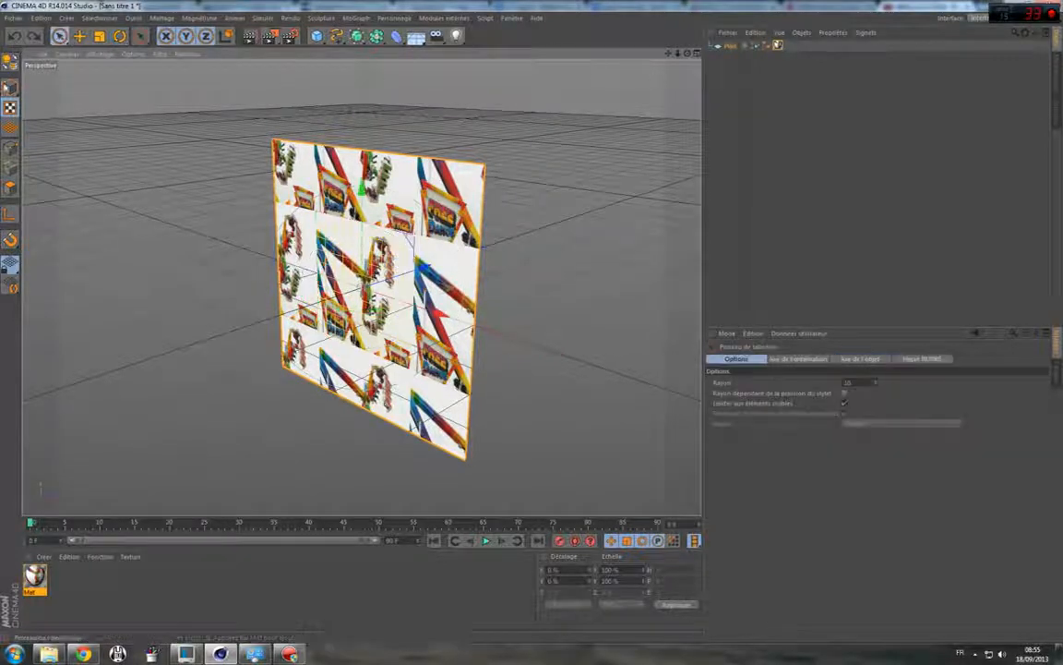
drag(687, 54, 652, 83)
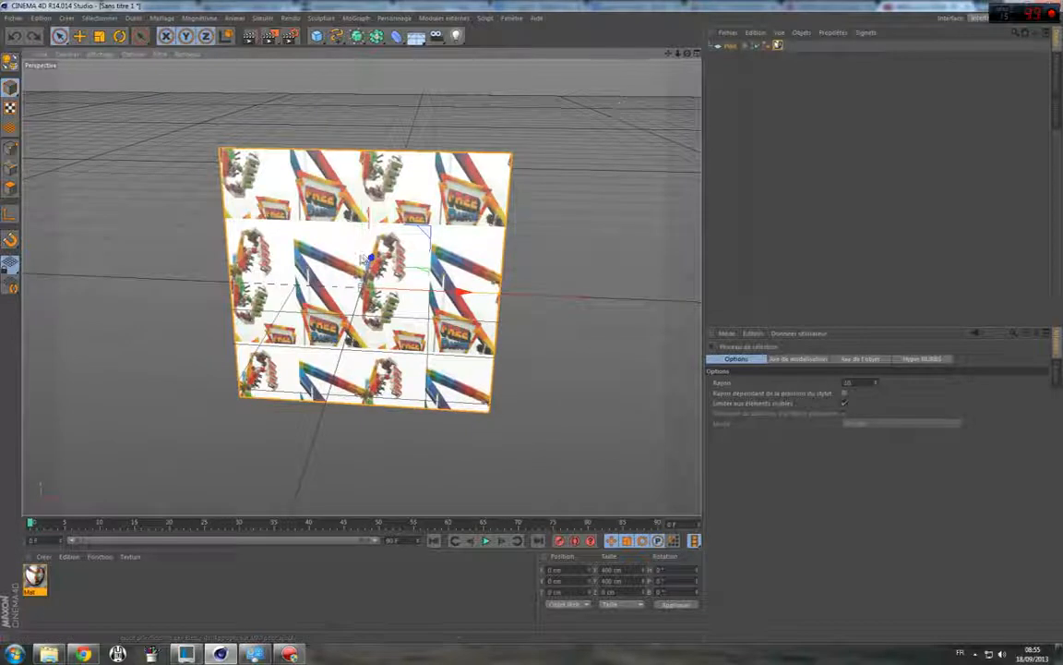
drag(371, 272, 390, 201)
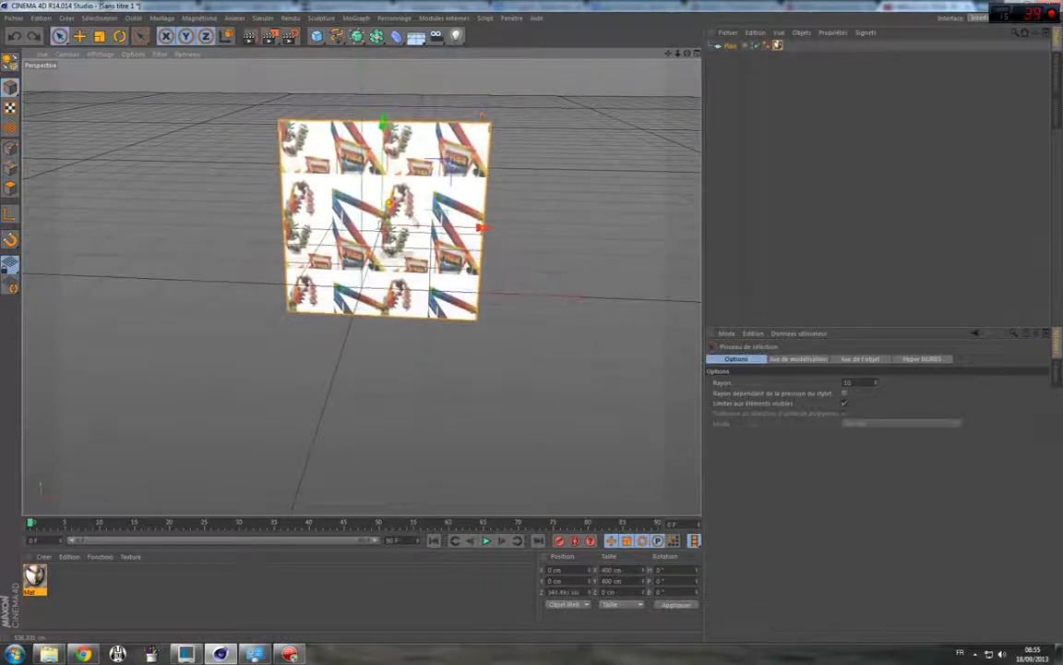
Turn off repetition for the plane's texture so the image is shown only once, and deselect the plane.
click(777, 45)
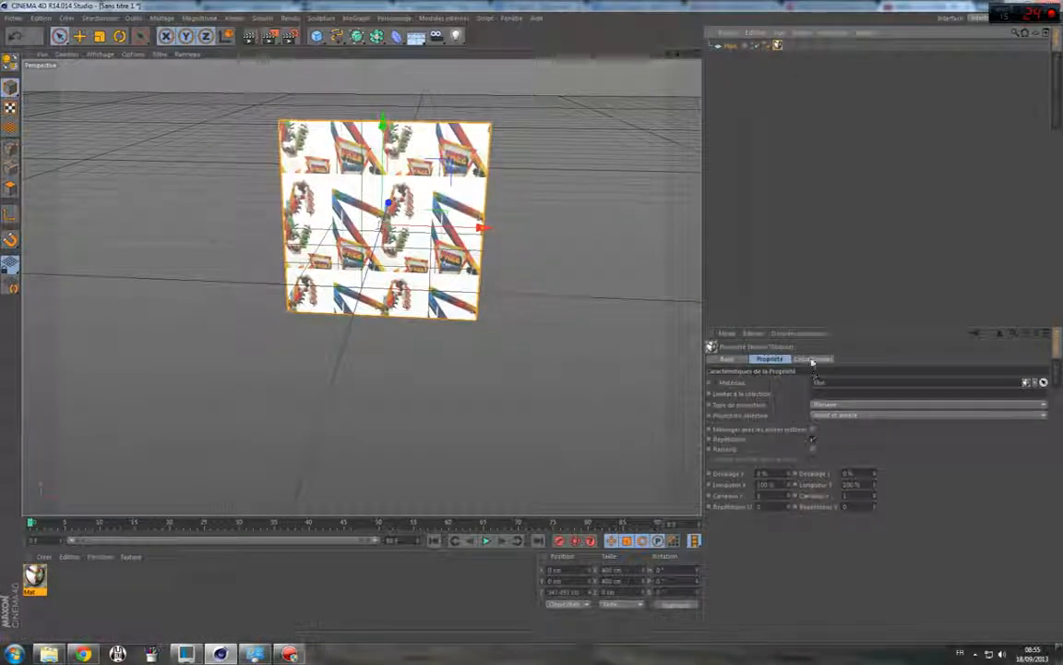
click(812, 439)
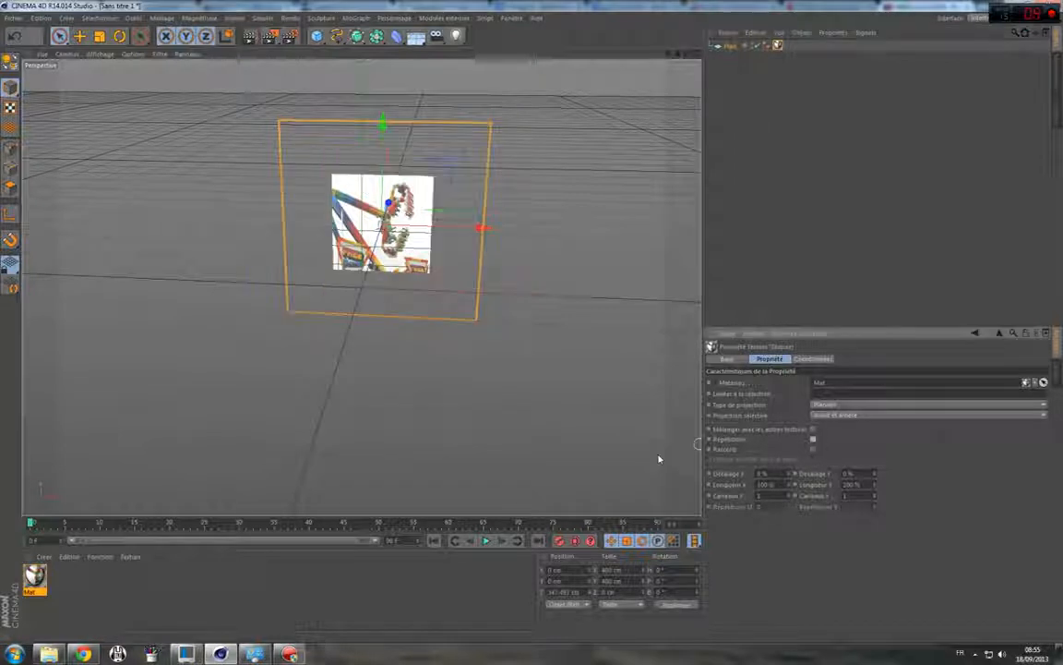
click(615, 350)
click(420, 215)
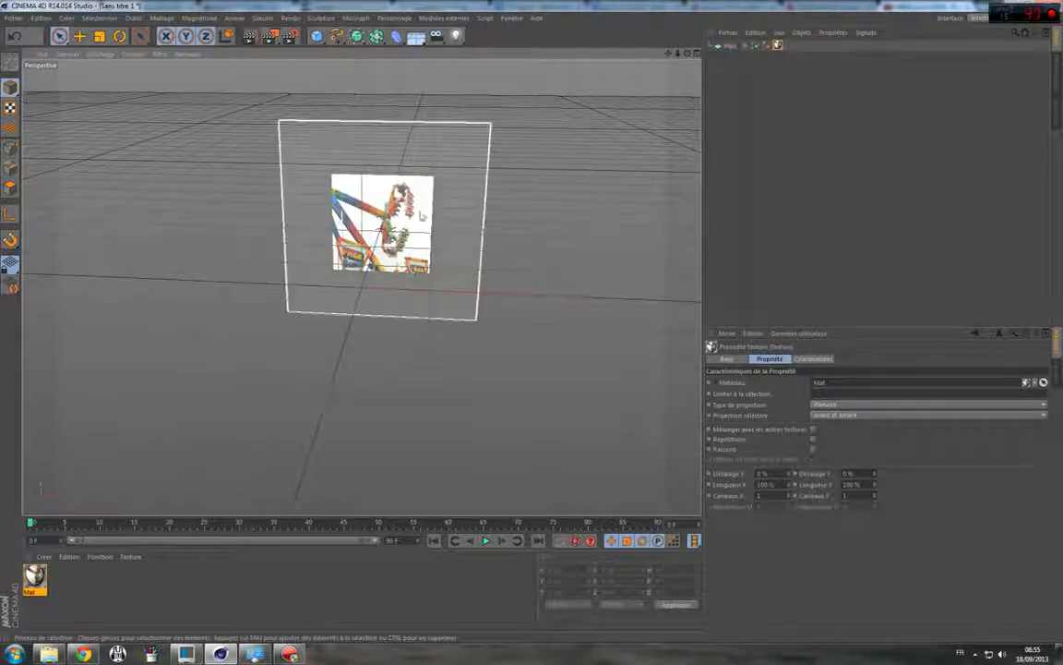
Add a sphere primitive and move it along the X axis to about 549 cm, well away from the image plane.
alt+drag(557, 183, 661, 96)
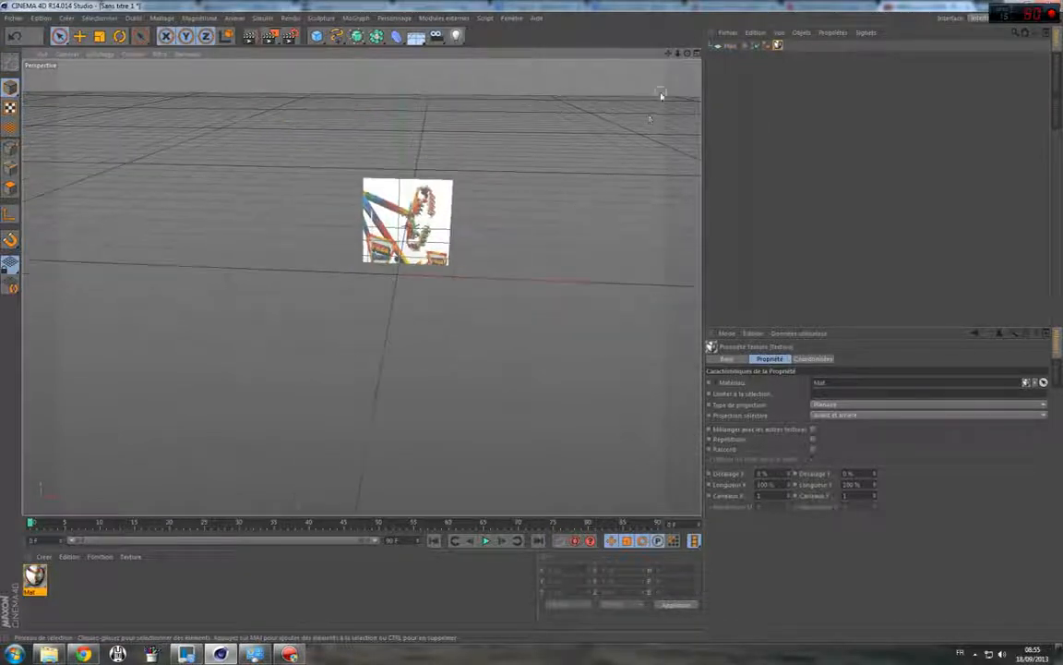
drag(669, 55, 545, 57)
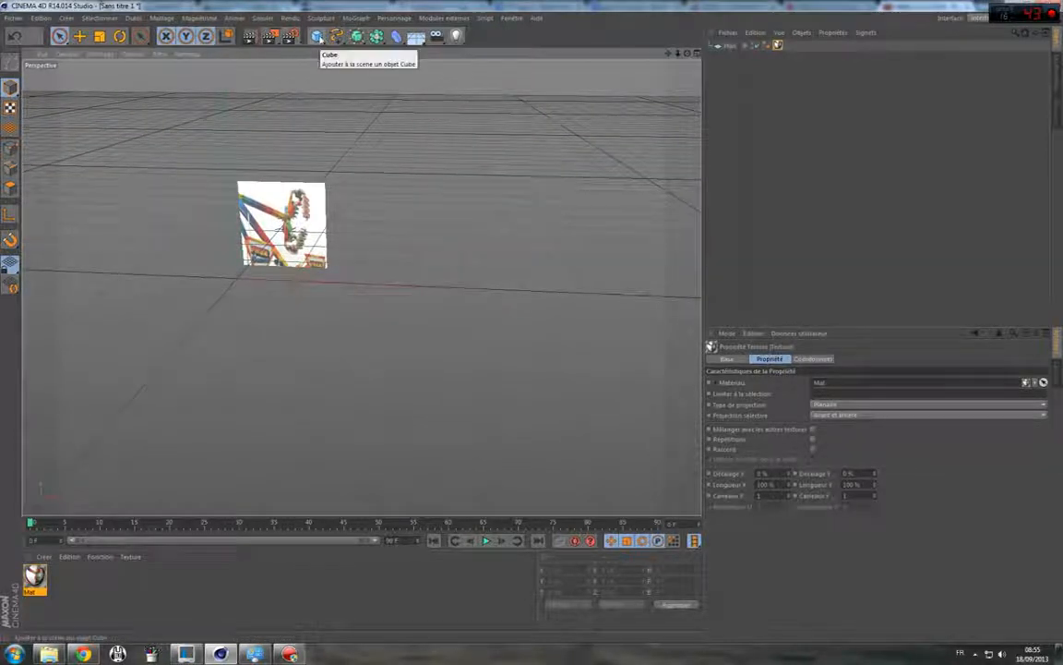
click(319, 38)
click(605, 72)
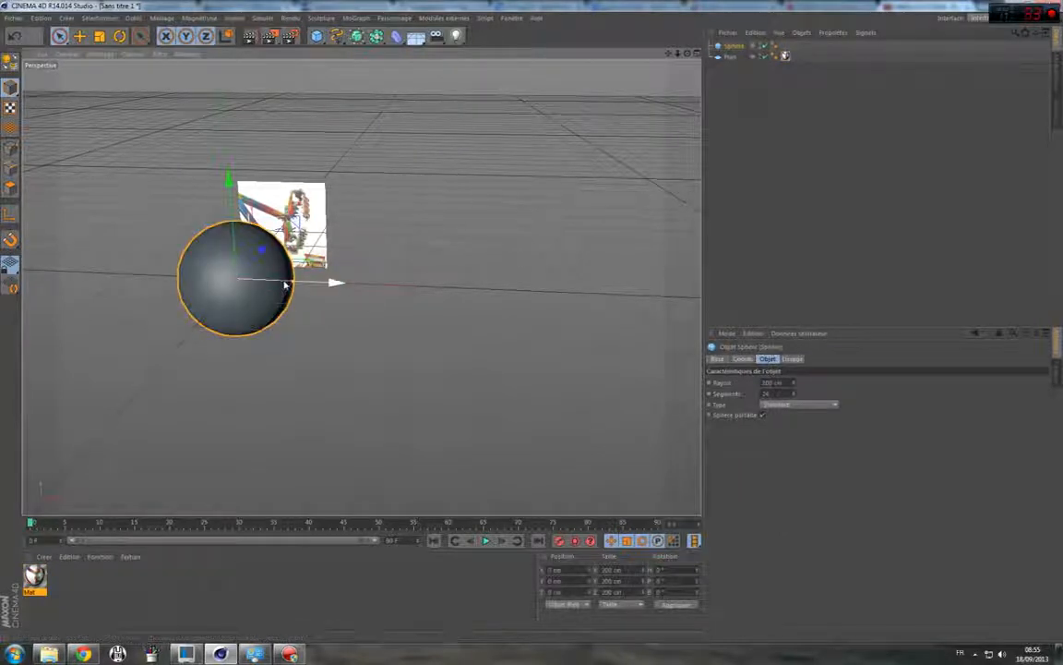
drag(334, 282, 657, 296)
Set the sphere's radius to 10 cm.
drag(793, 383, 793, 431)
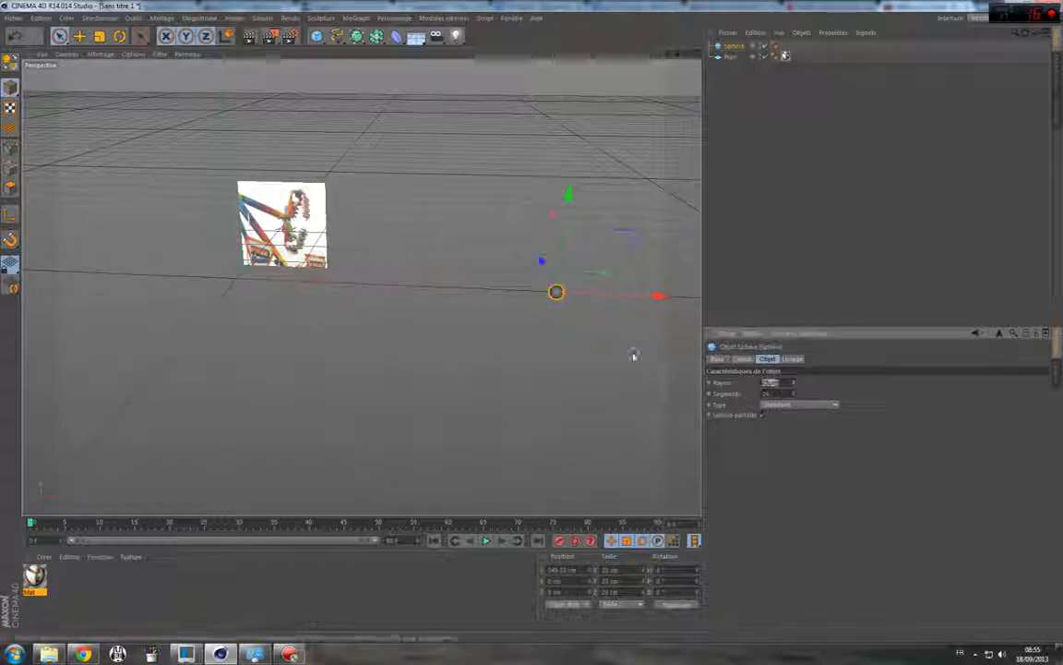
text(10)
key(Return)
Add a cylinder primitive to the scene and shift it slightly along the X axis.
drag(670, 57, 386, 41)
drag(314, 39, 608, 66)
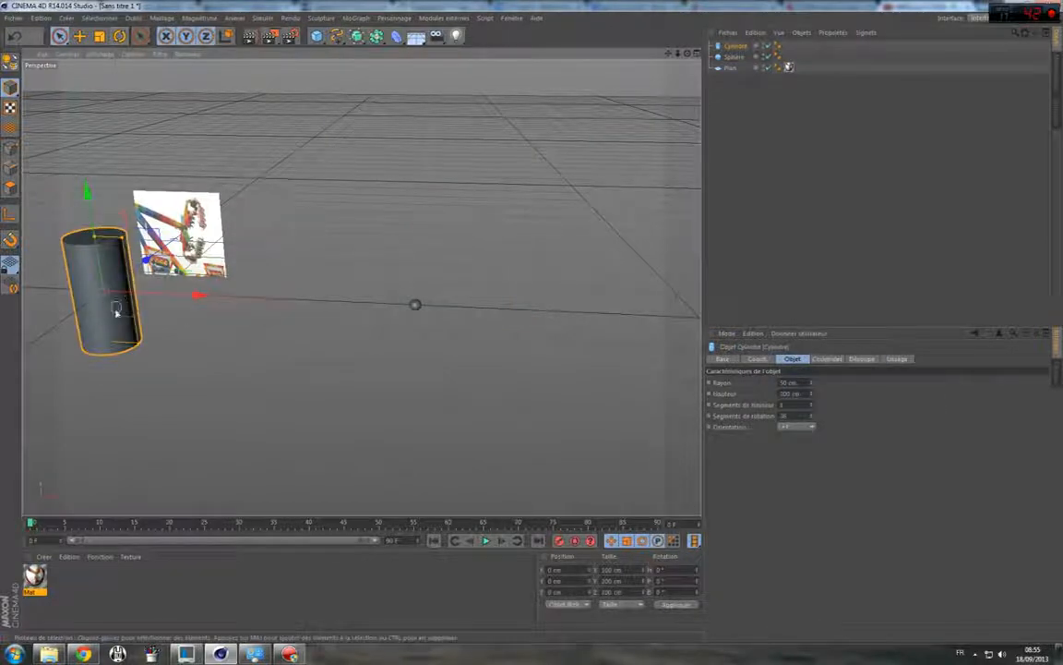
mouse_move(129, 298)
mouse_down()
mouse_move(420, 304)
mouse_move(92, 305)
mouse_move(519, 305)
mouse_move(103, 294)
mouse_move(139, 295)
mouse_up()
Transfer the cylinder to the position of the sphere.
click(134, 18)
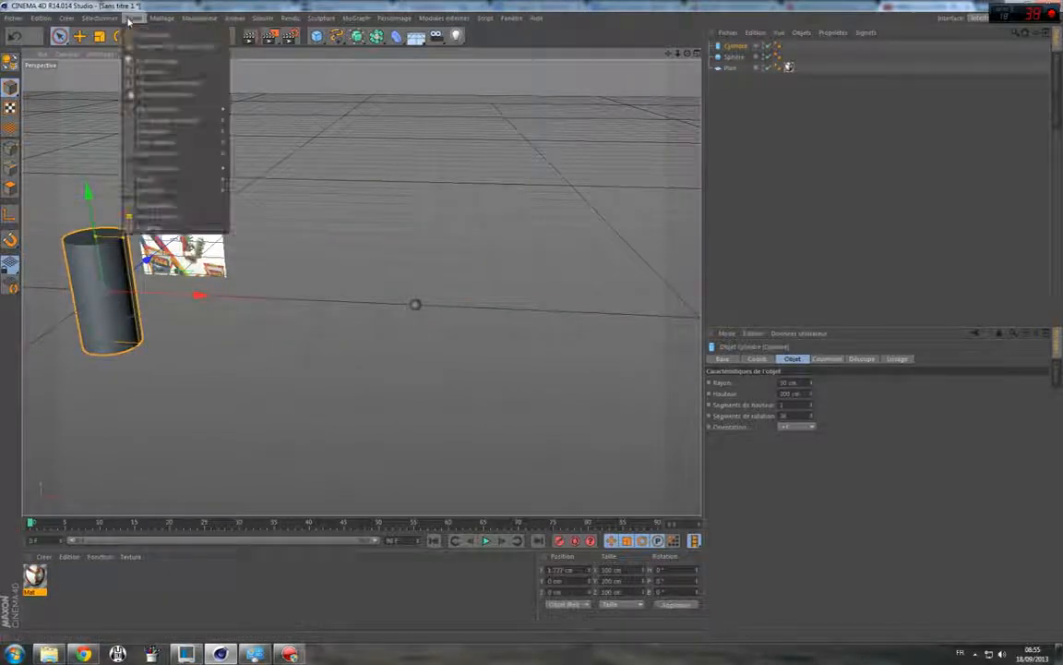
mouse_move(199, 120)
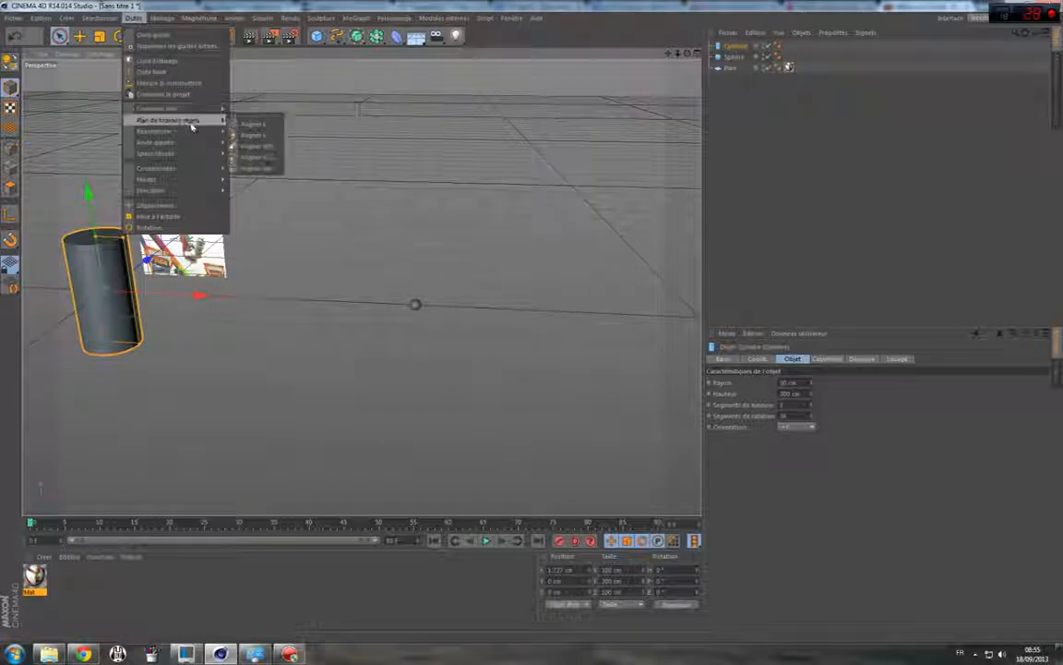
click(255, 157)
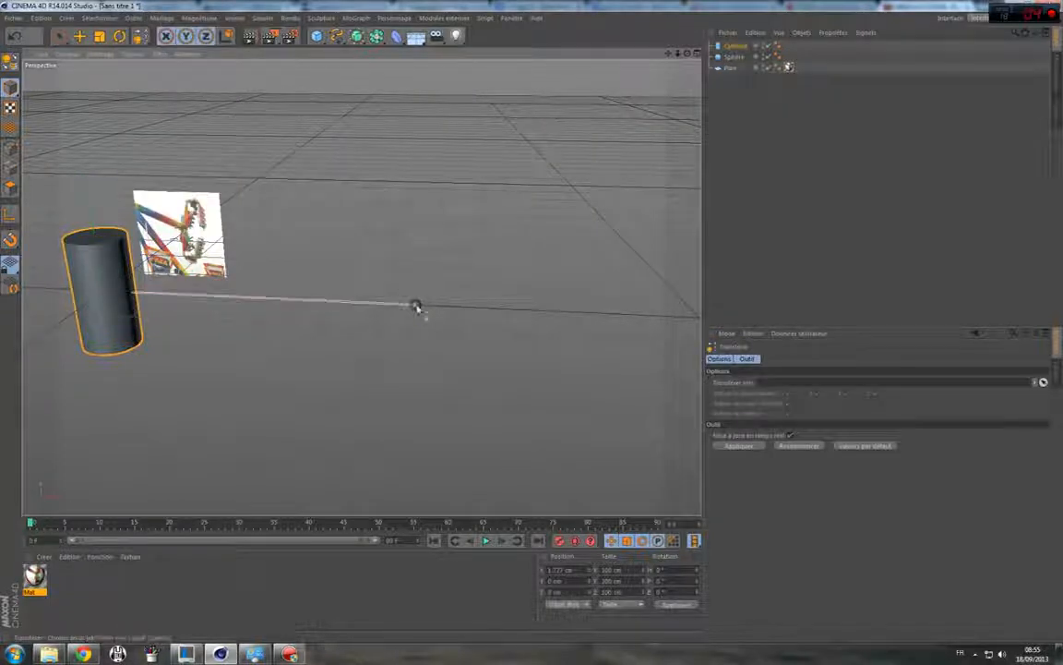
click(416, 308)
click(59, 35)
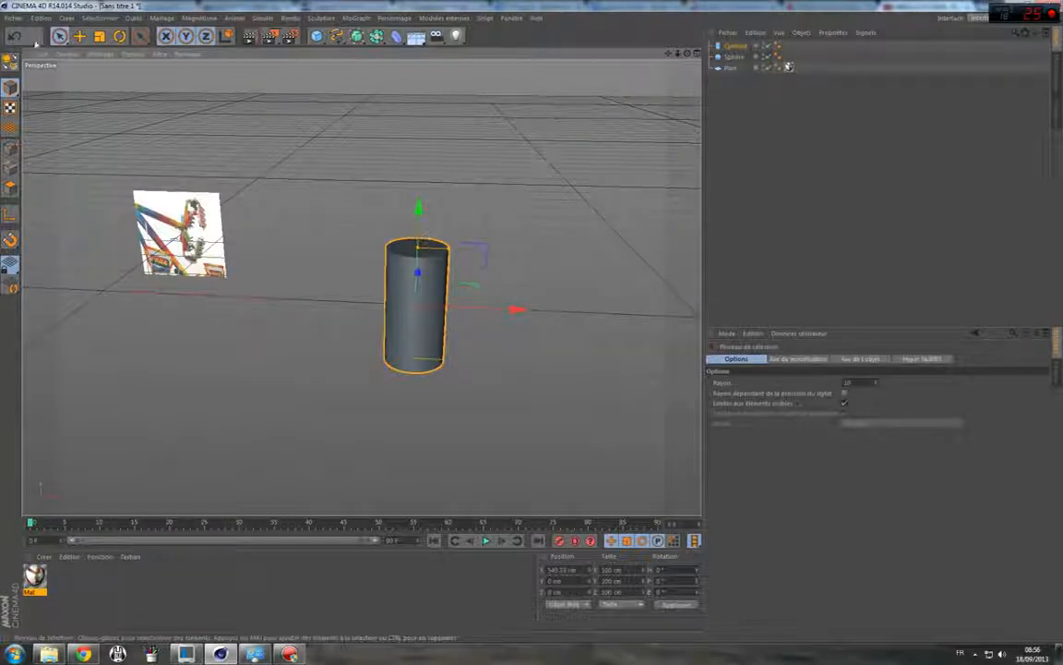
Set the cylinder's radius to 8 cm and its height to 10 cm.
click(735, 49)
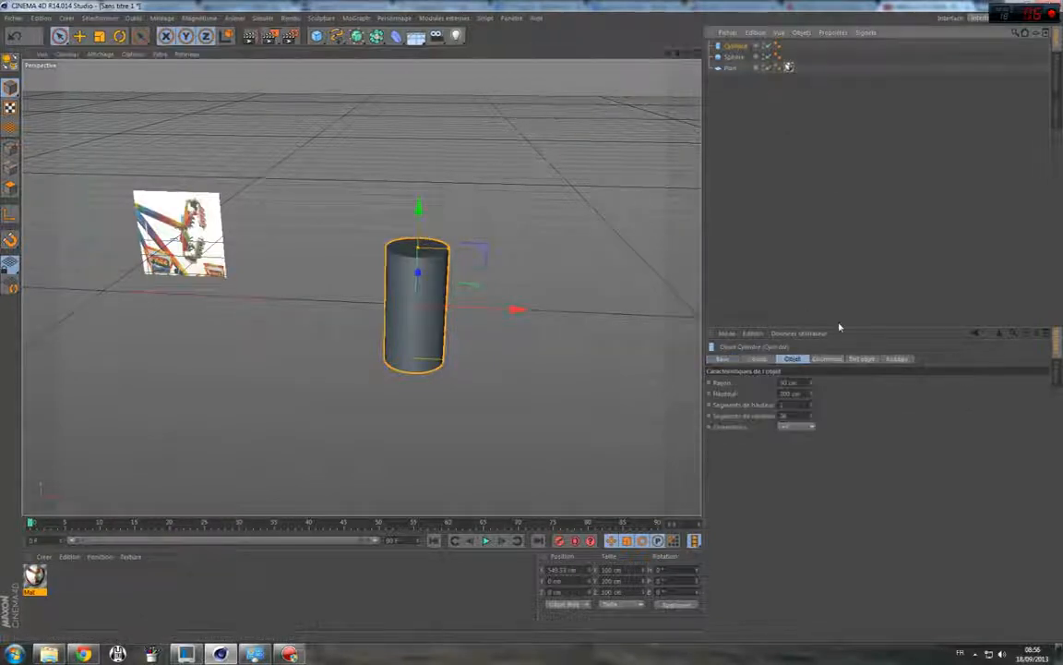
click(795, 382)
scroll(795, 382, down, 10)
scroll(795, 383, down, 10)
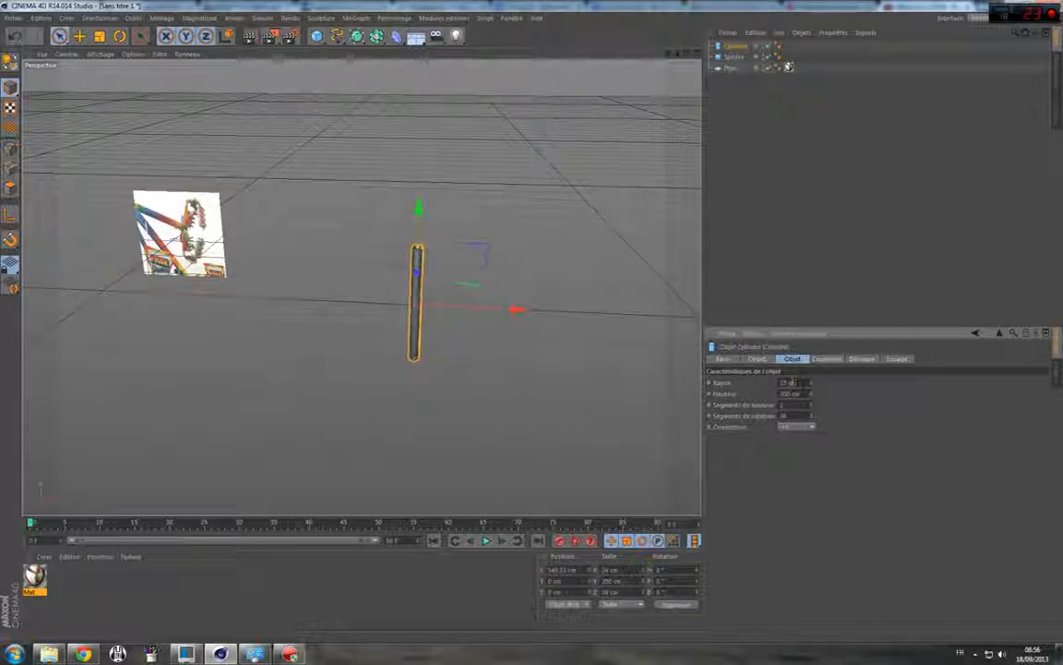
scroll(792, 382, down, 3)
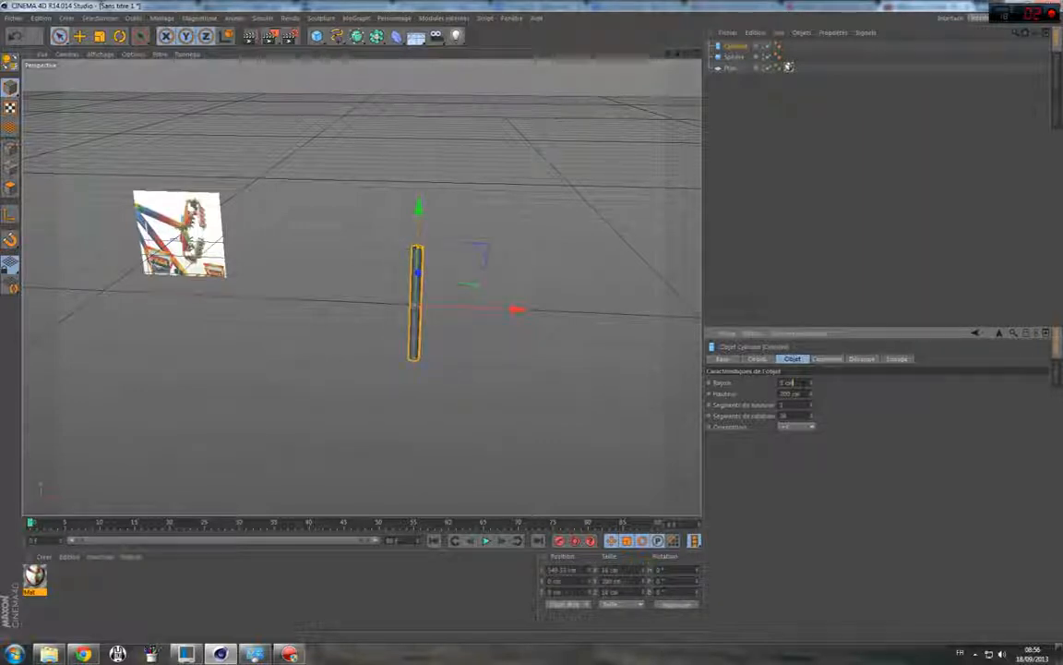
click(798, 393)
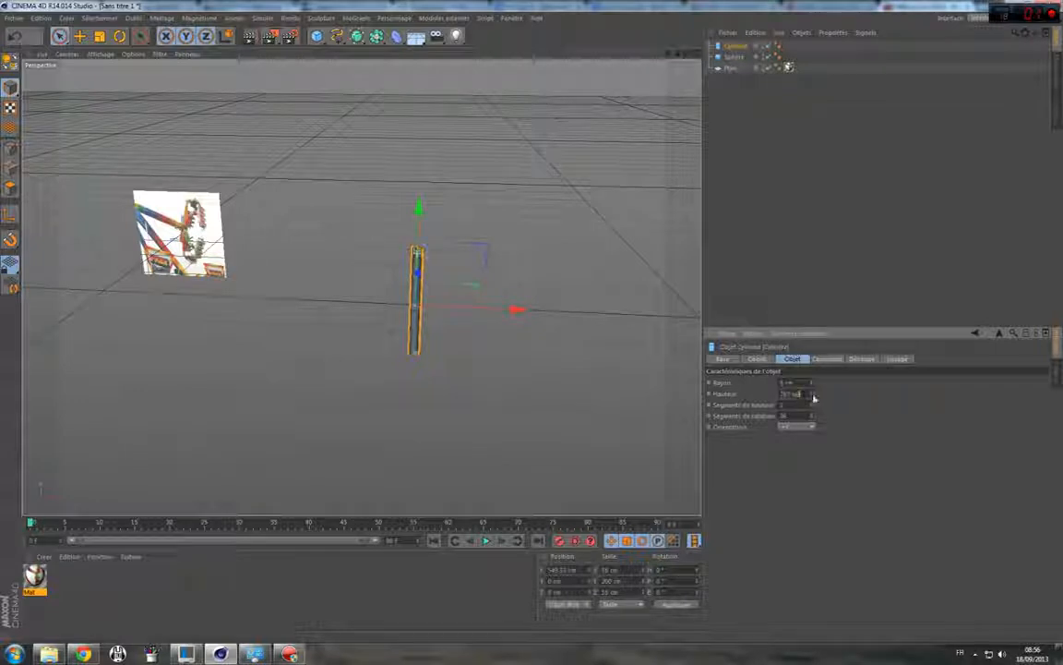
scroll(813, 397, down, 2)
scroll(801, 393, down, 5)
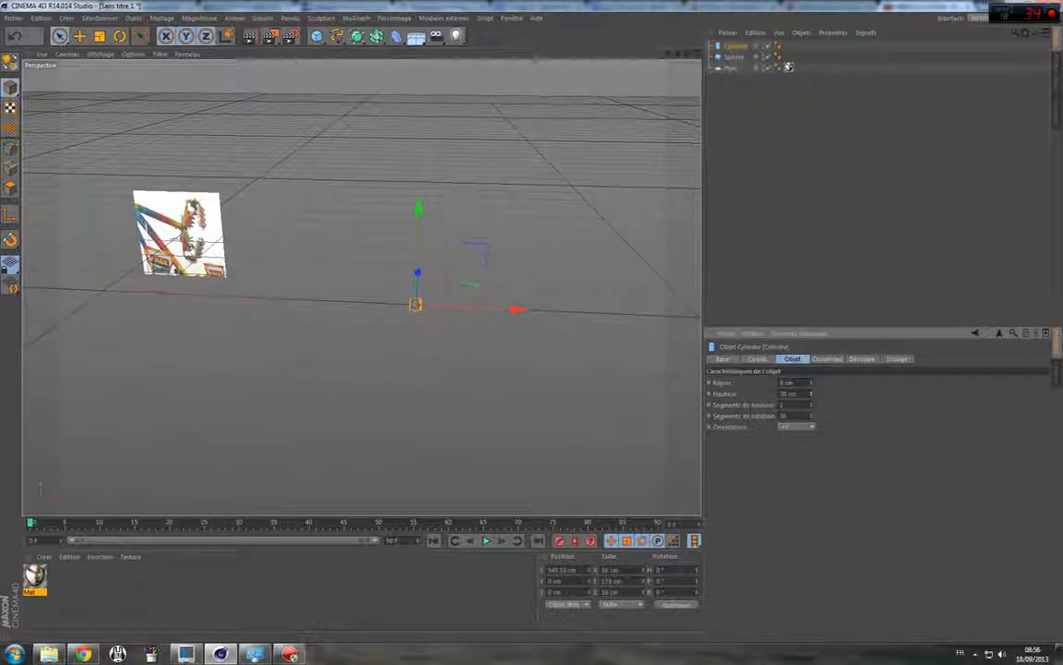
scroll(420, 307, up, 7)
scroll(420, 310, up, 5)
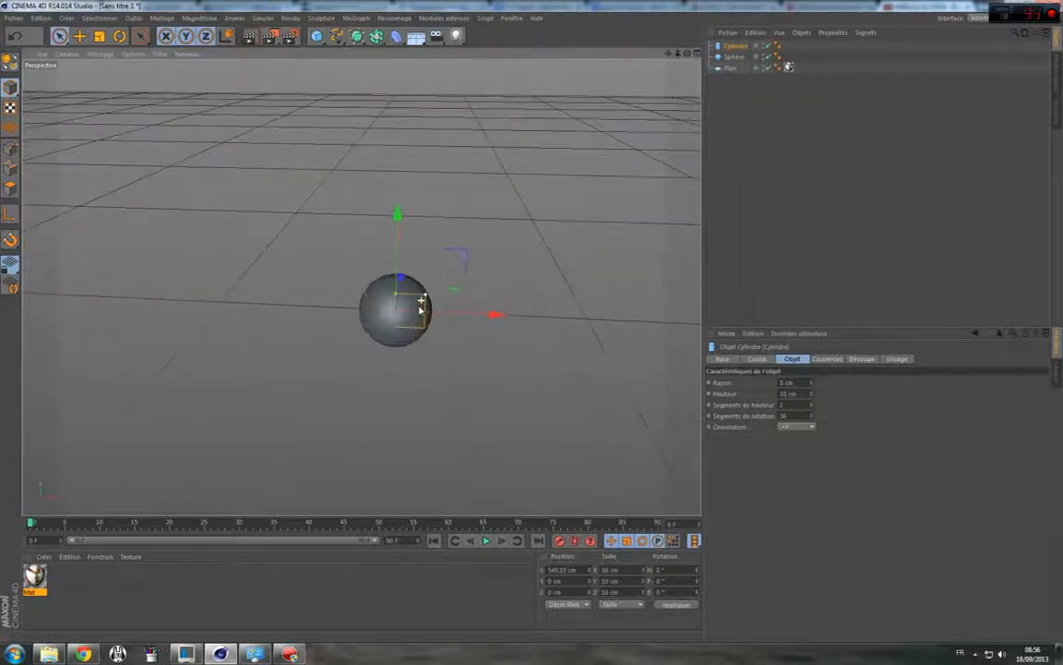
Increase the cylinder's radius to 12 cm so that it surrounds the sphere.
click(787, 382)
scroll(791, 383, up, 4)
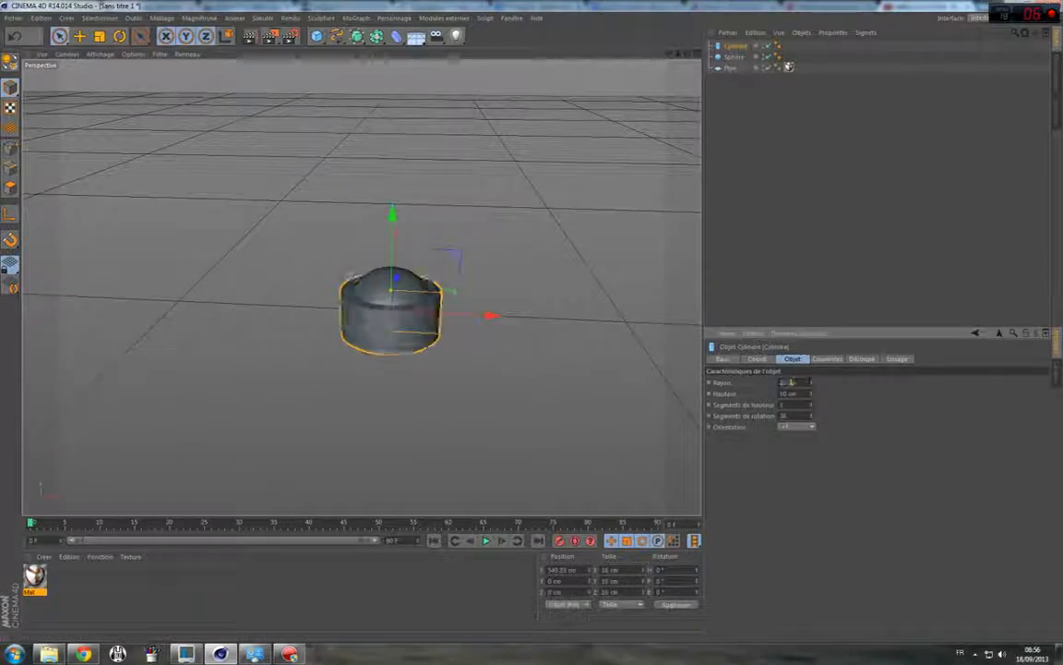
scroll(791, 382, down, 1)
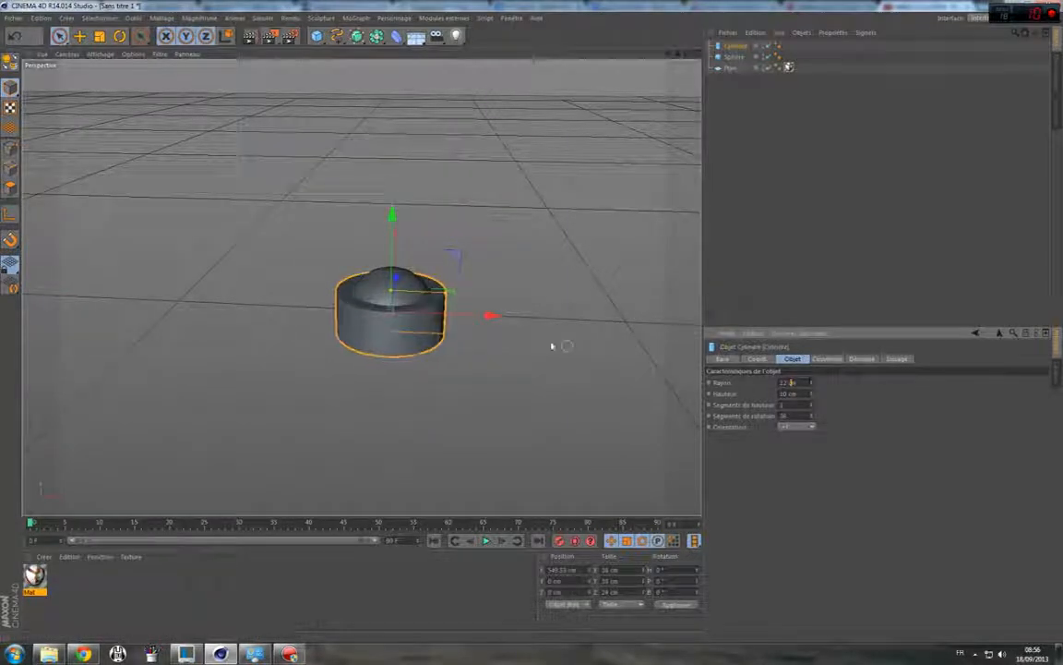
Compare the sphere and cylinder hub with the ride's arm in the reference image.
click(517, 333)
scroll(489, 314, down, 6)
alt+drag(486, 310, 572, 184)
drag(667, 56, 325, 157)
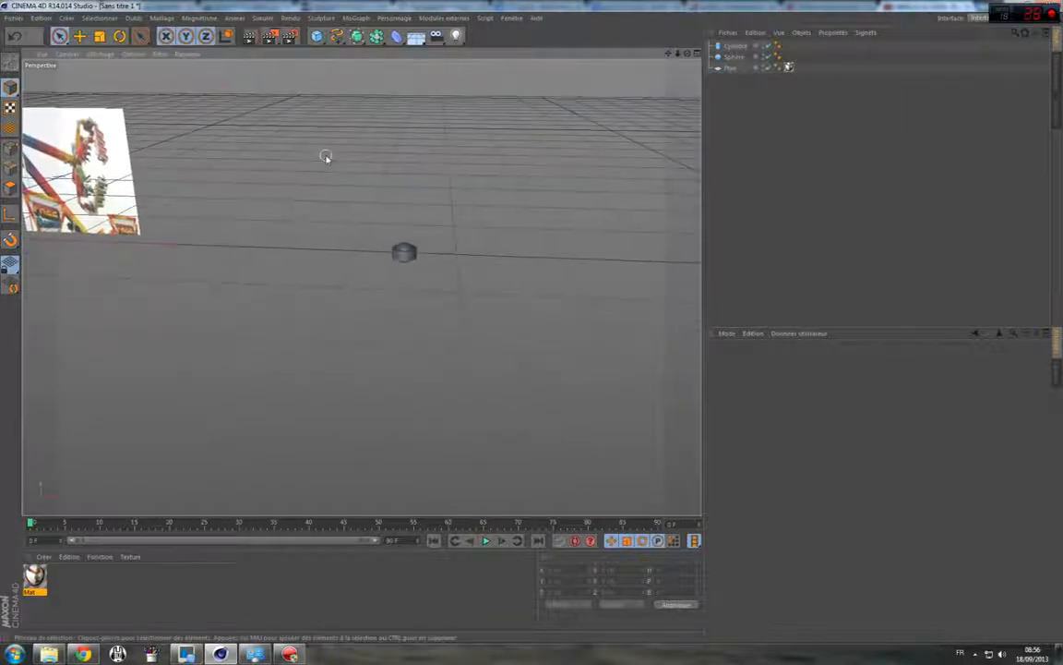
click(131, 143)
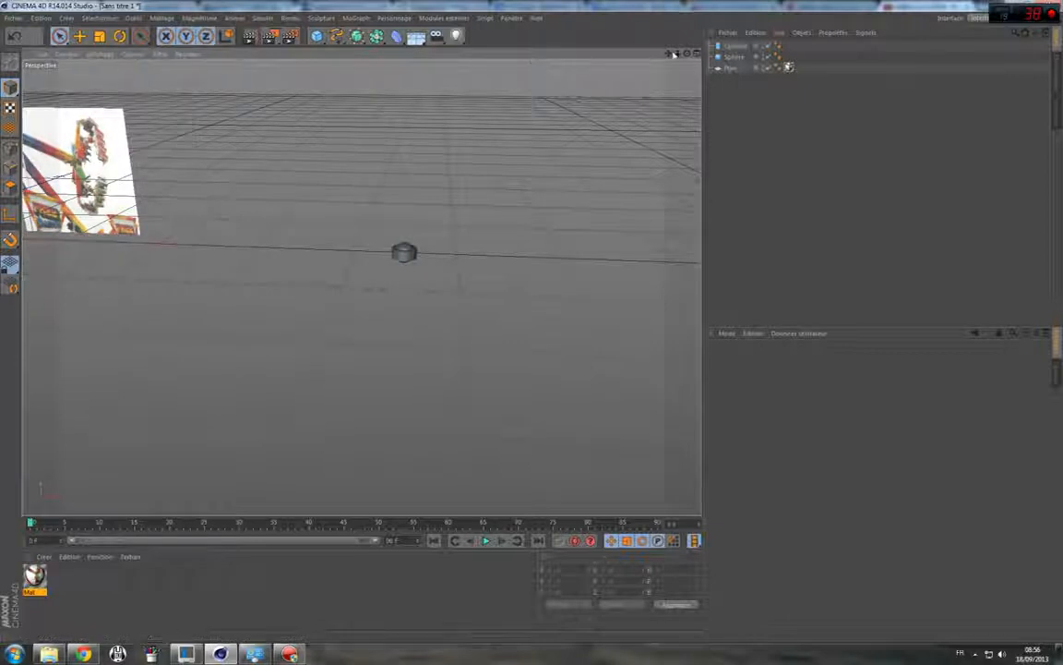
drag(669, 54, 368, 183)
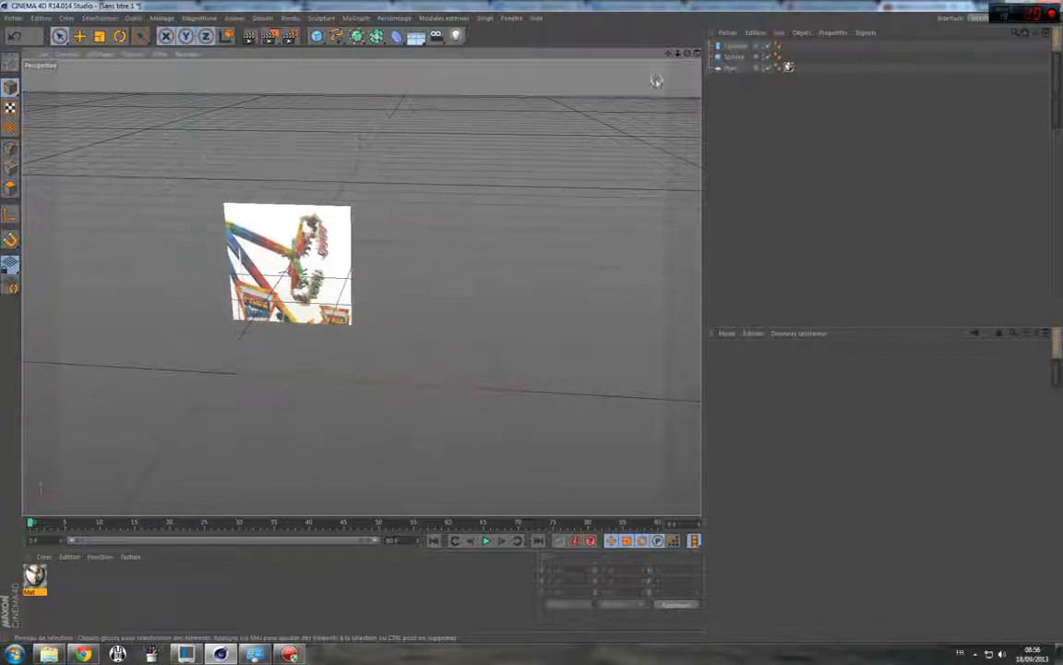
drag(669, 54, 498, 375)
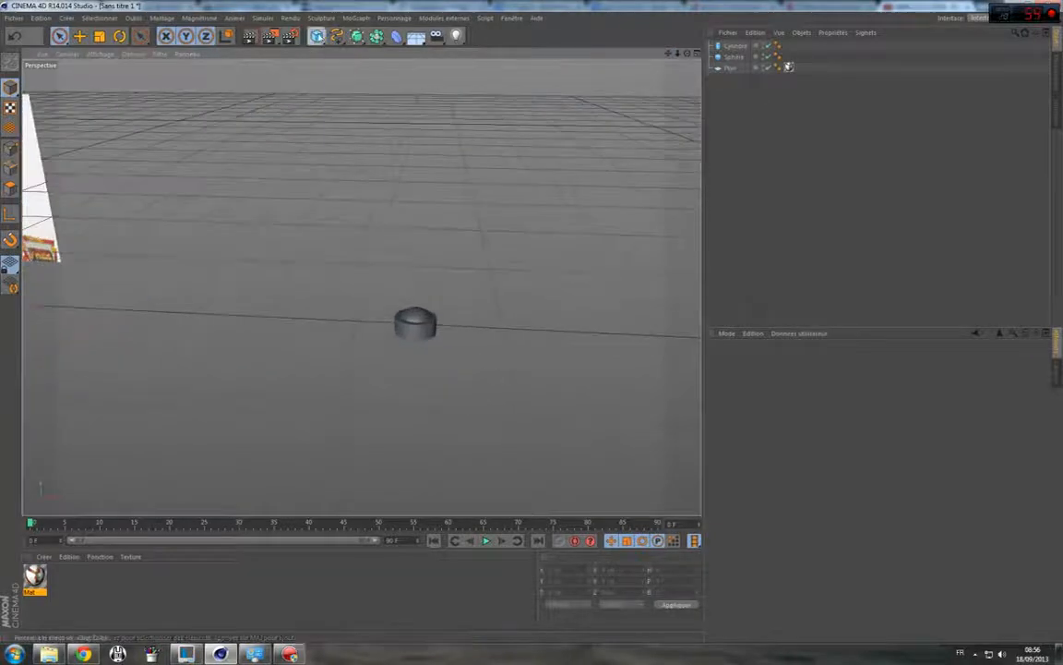
Add a cube primitive and transfer it to the position of the cylinder.
click(316, 35)
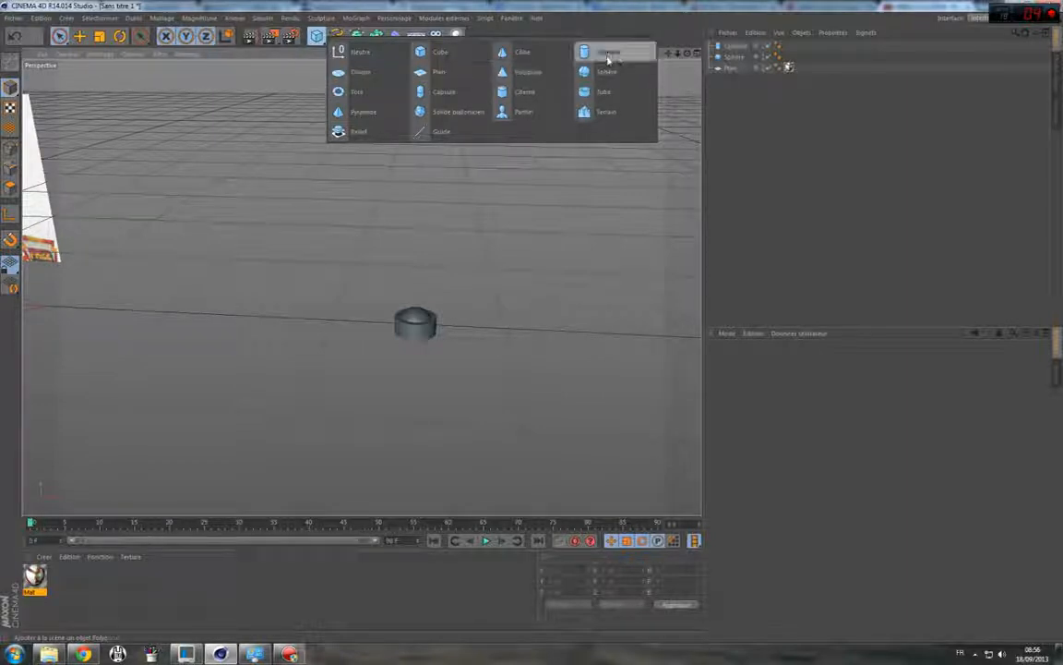
click(436, 53)
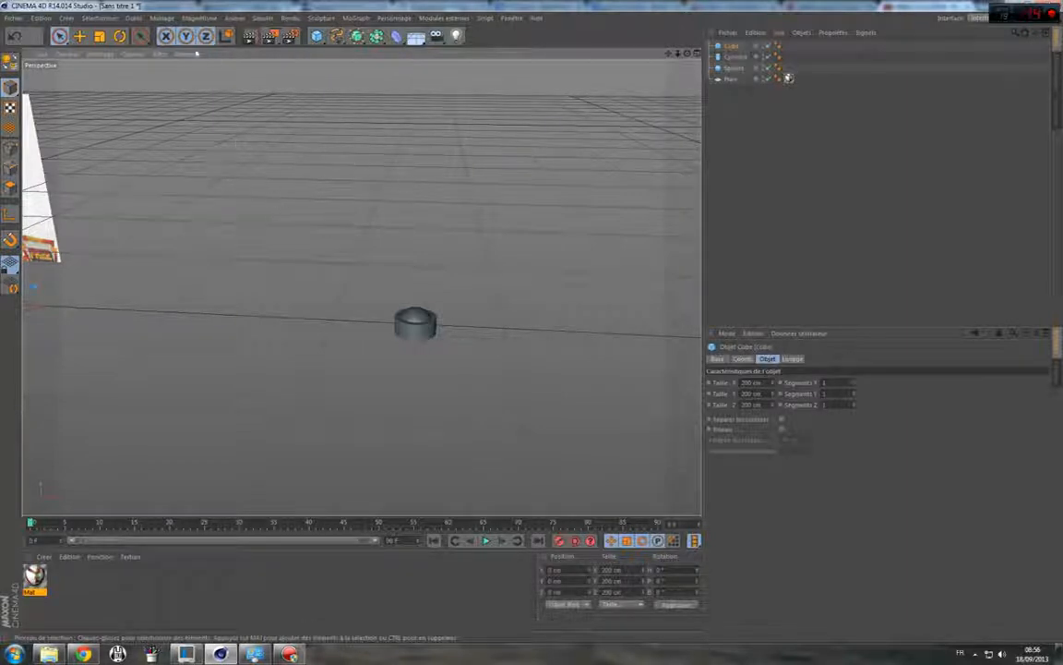
click(140, 37)
click(180, 71)
click(430, 329)
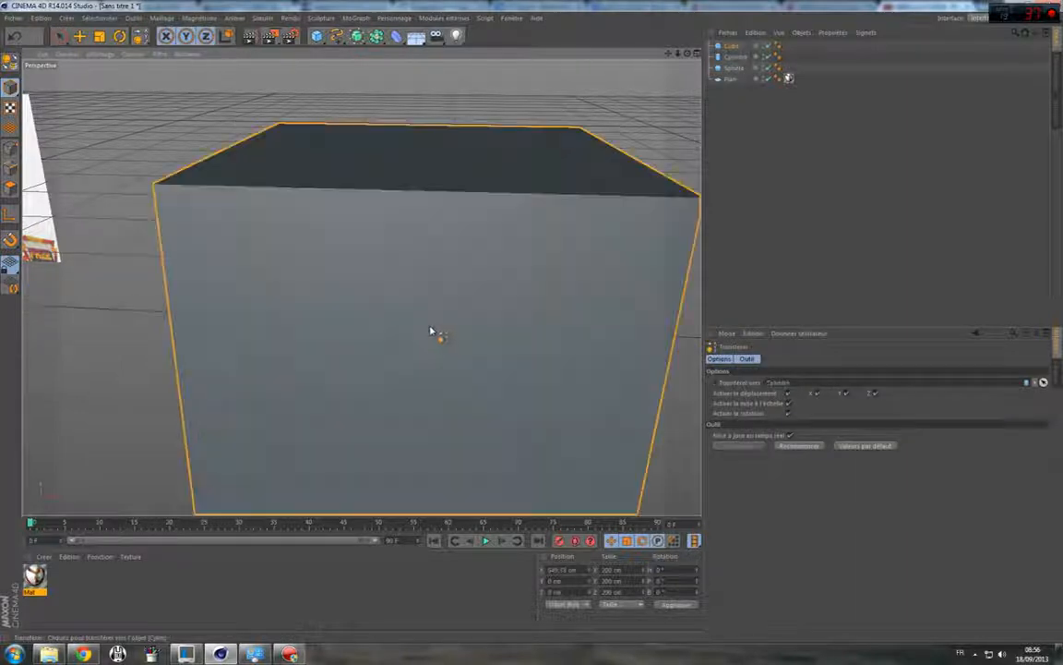
click(63, 35)
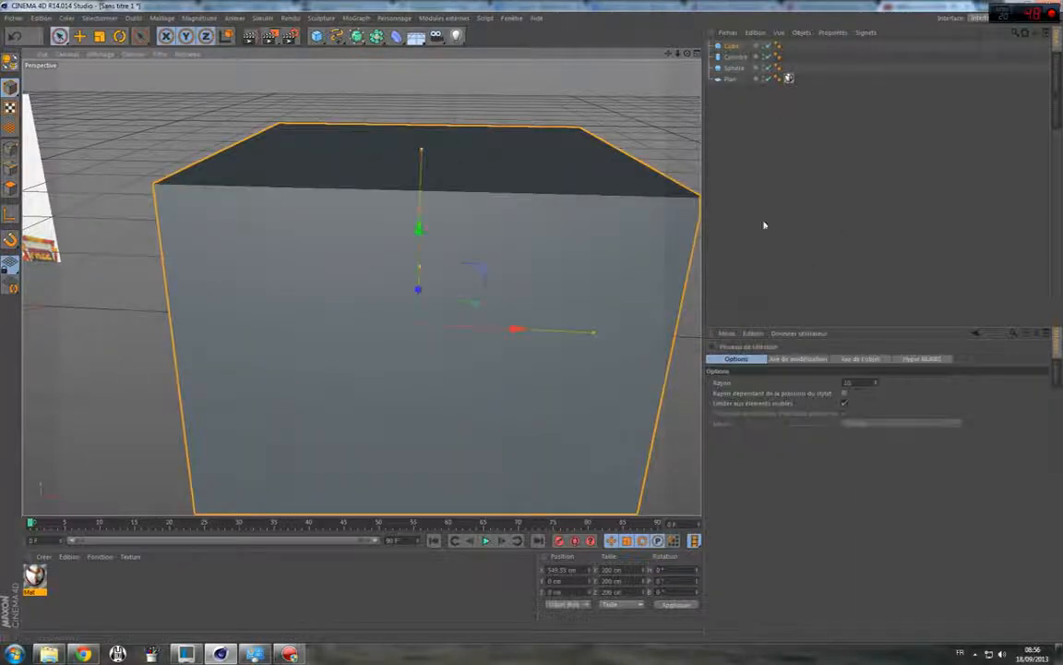
Size the cube to 14 × 11 × 128 cm and move it along Z to about -71 cm so one end meets the cylinder.
click(749, 56)
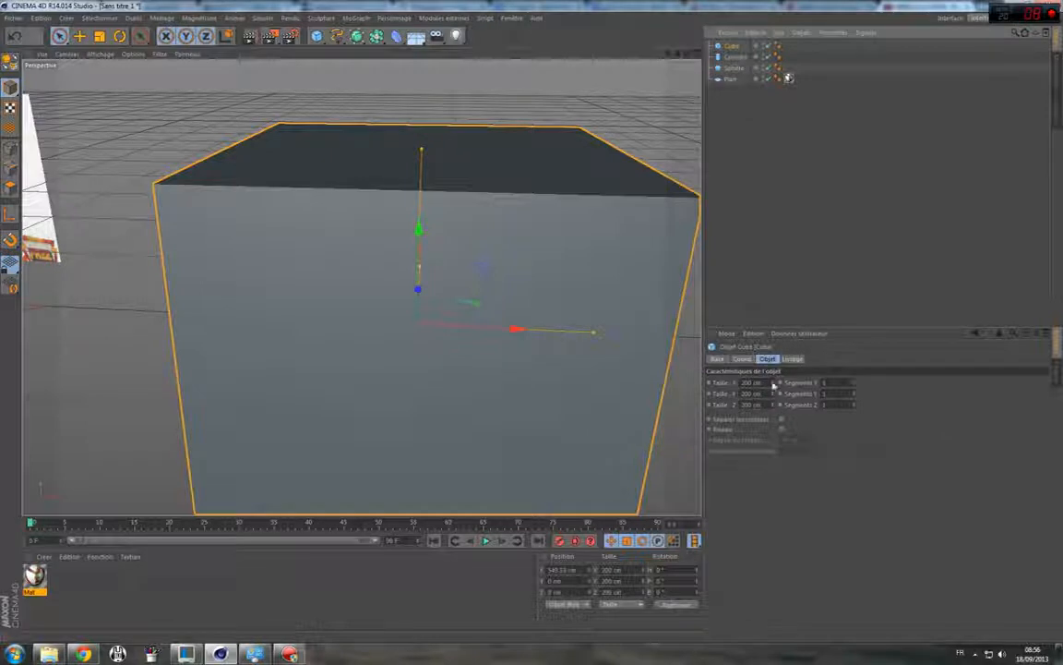
drag(773, 384, 750, 407)
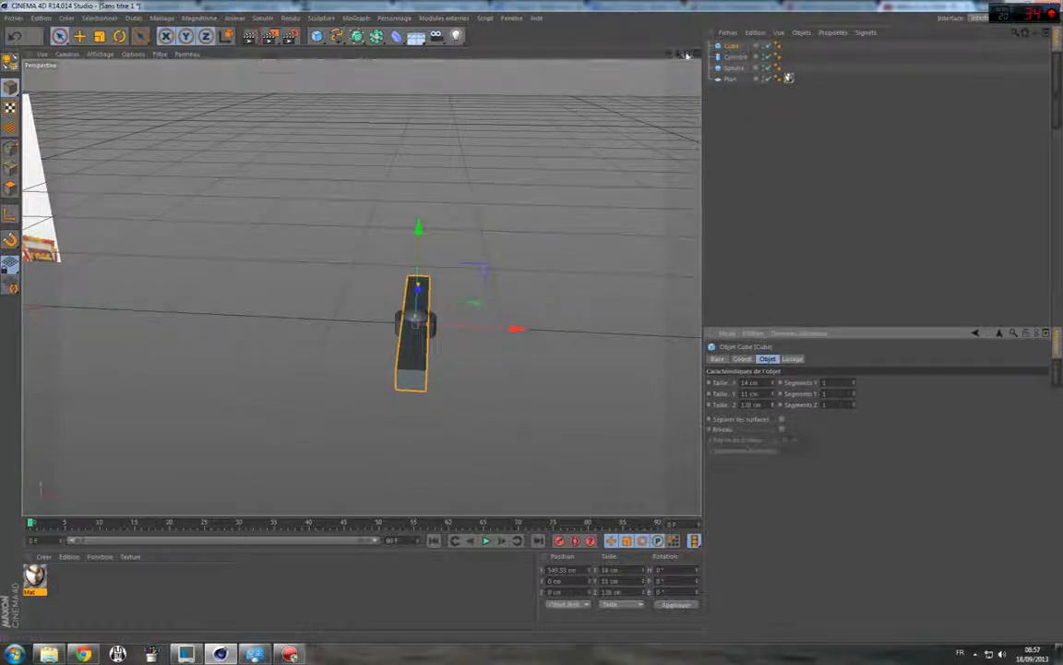
alt+drag(438, 316, 466, 150)
drag(306, 306, 420, 300)
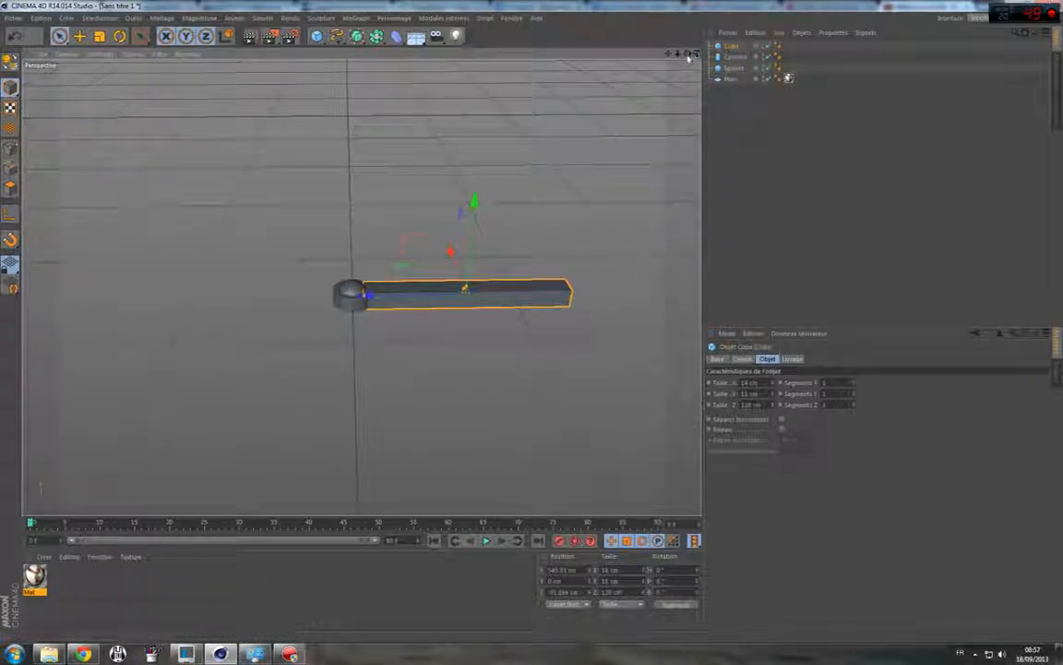
drag(687, 55, 550, 29)
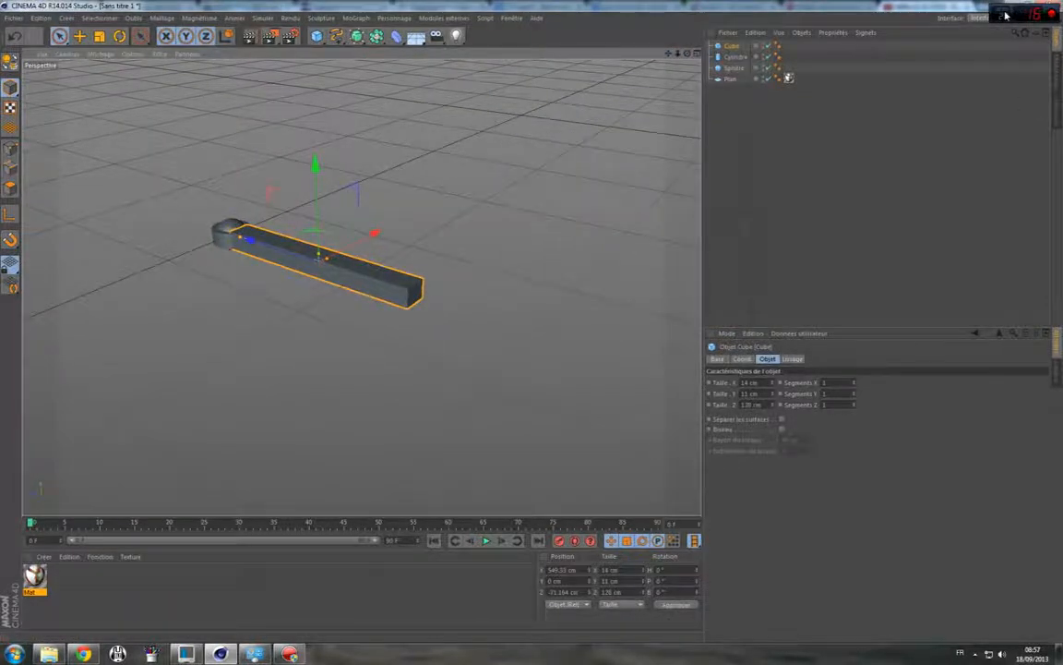
Switch the interface layout to Modeling.
drag(1005, 8, 837, 66)
double_click(837, 65)
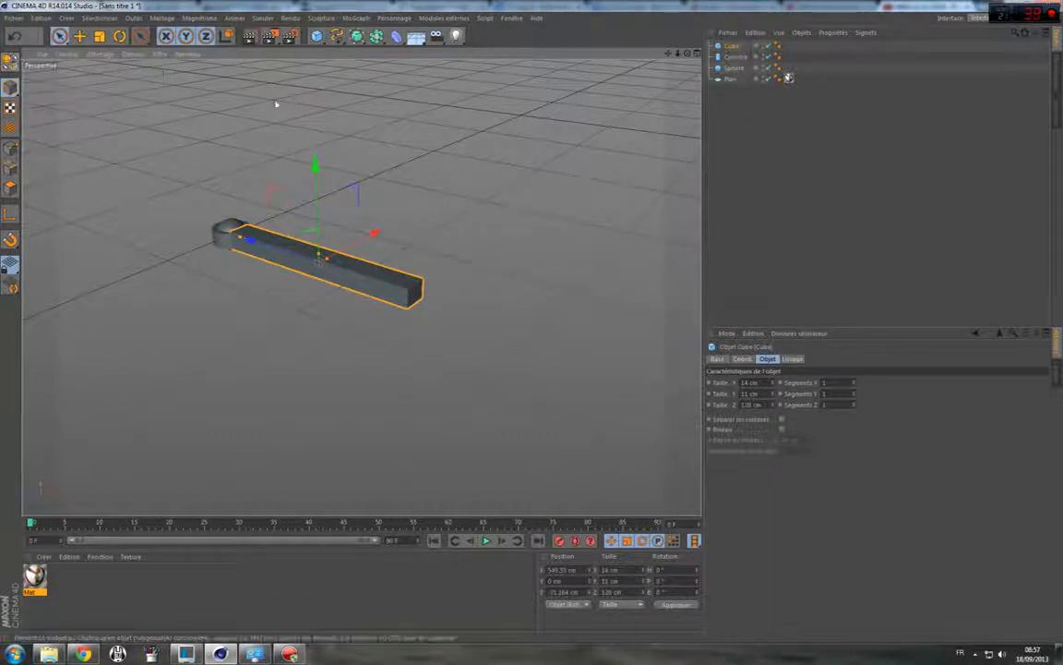
click(981, 19)
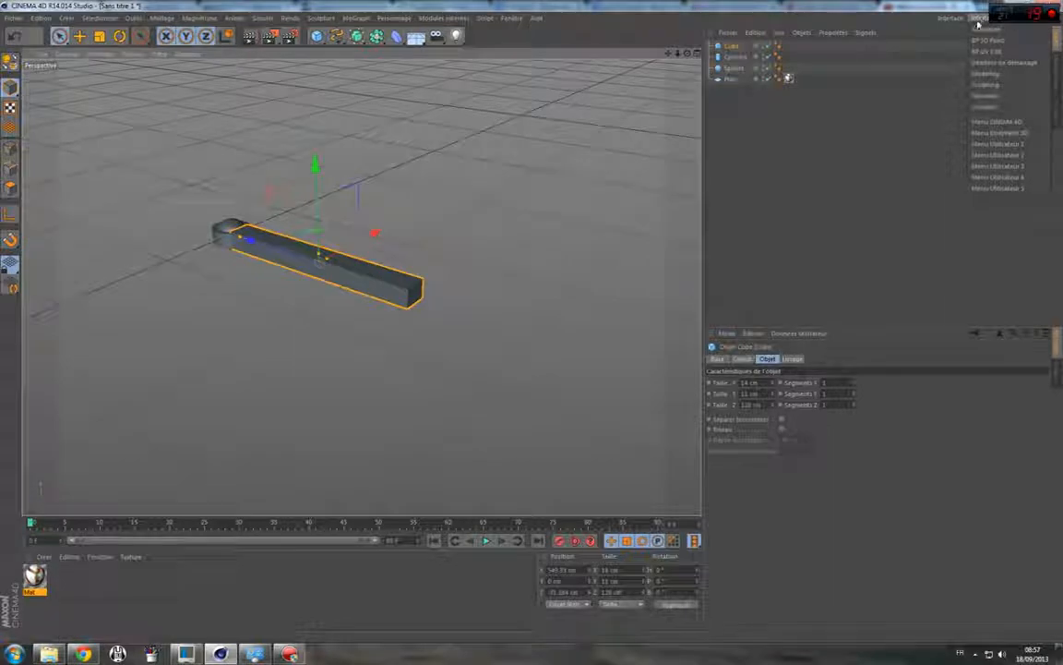
click(1002, 73)
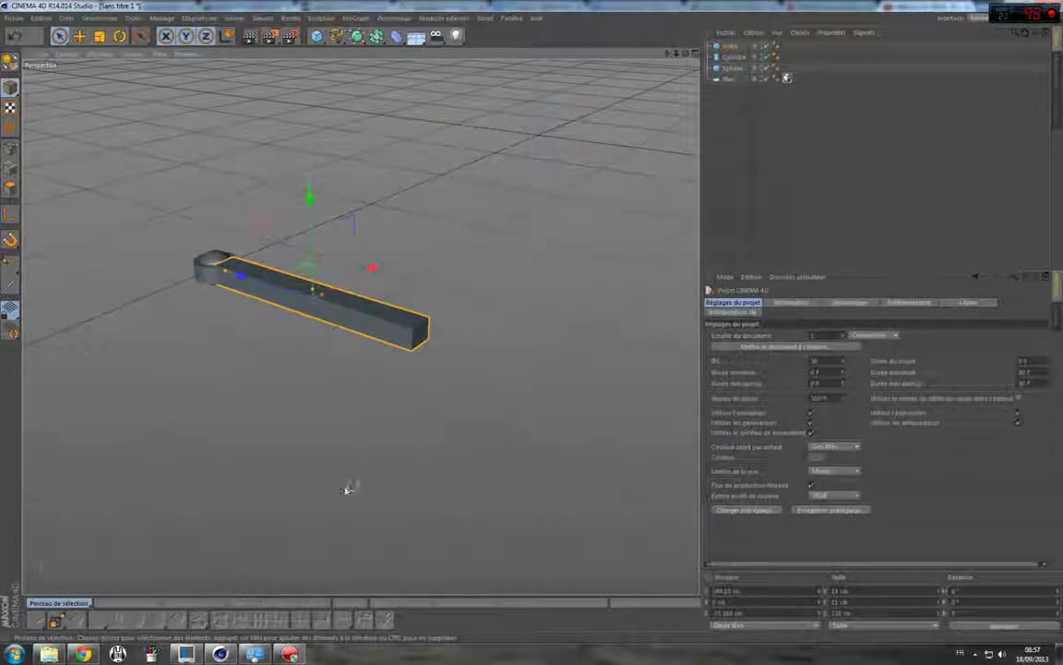
Make the cube editable and select the polygon at the end farthest from the hub.
alt+drag(671, 76, 360, 326)
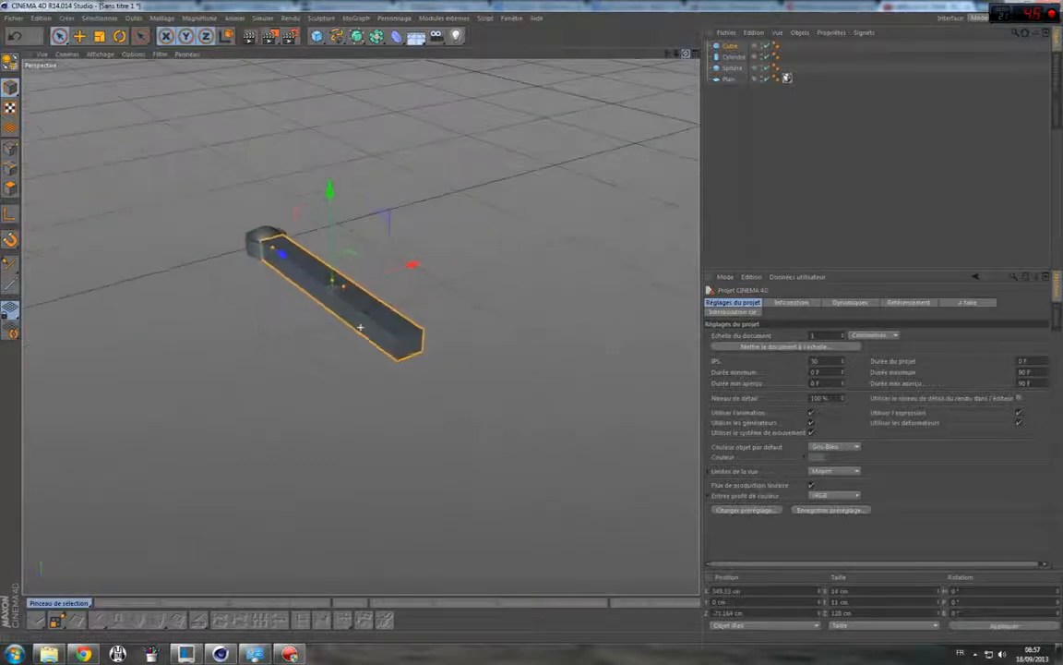
click(11, 62)
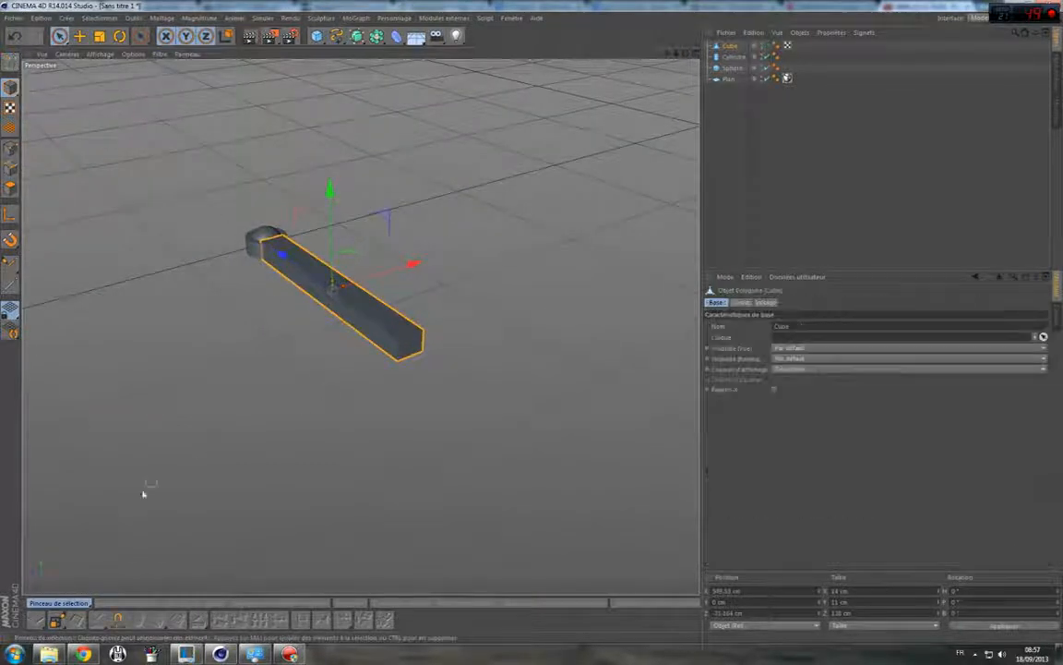
click(11, 191)
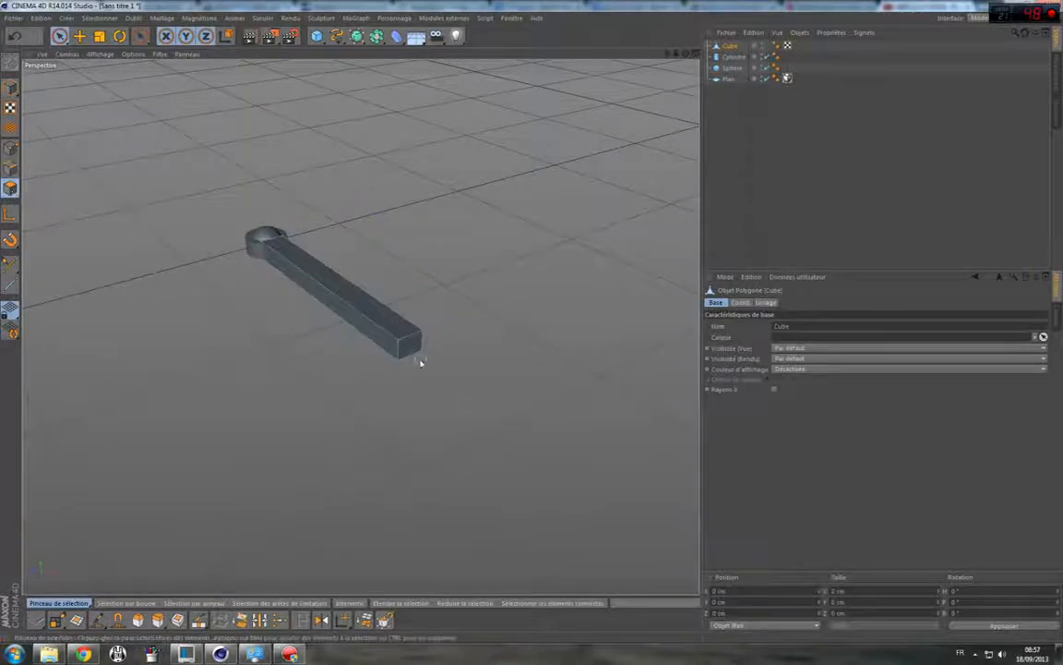
click(408, 348)
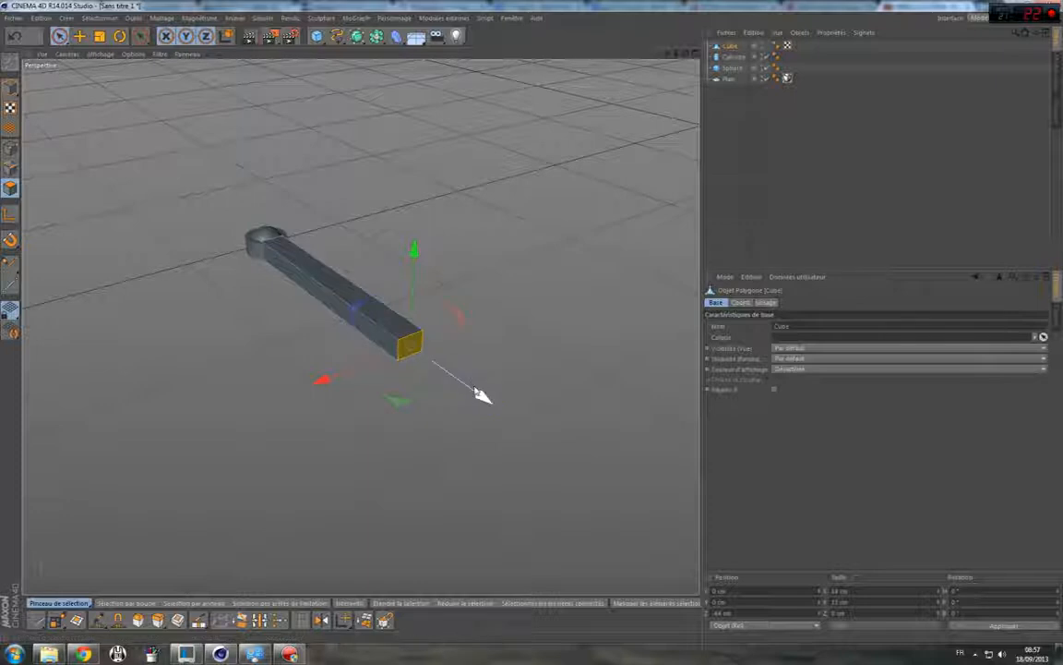
Extrude the selected end polygon of the arm by about 22.3 cm.
drag(472, 387, 591, 468)
key(ctrl+z)
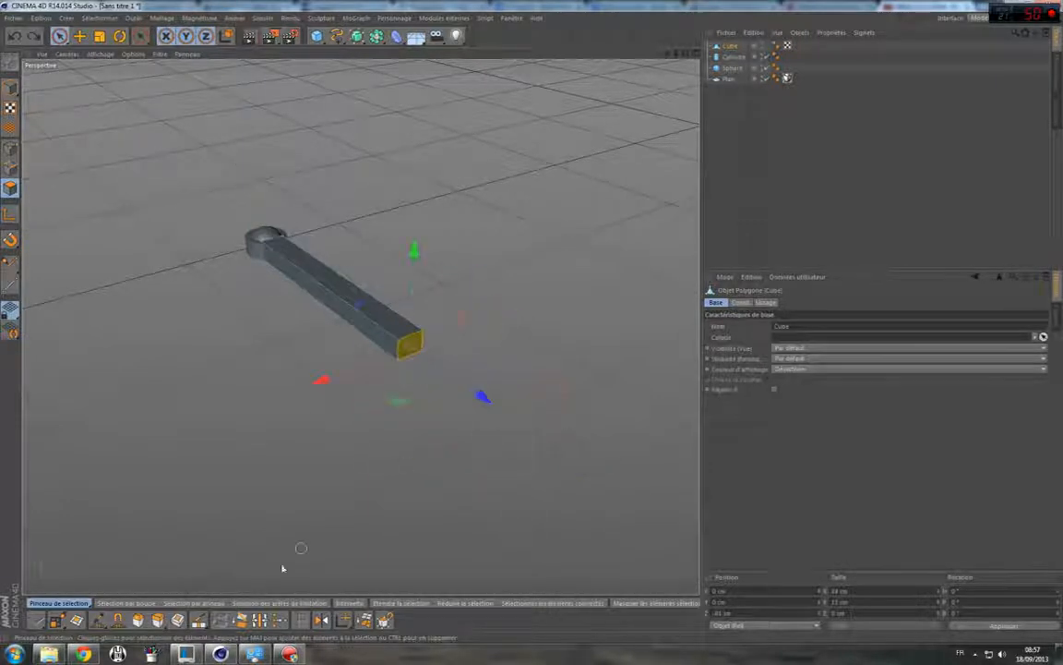
click(159, 620)
drag(571, 388, 602, 377)
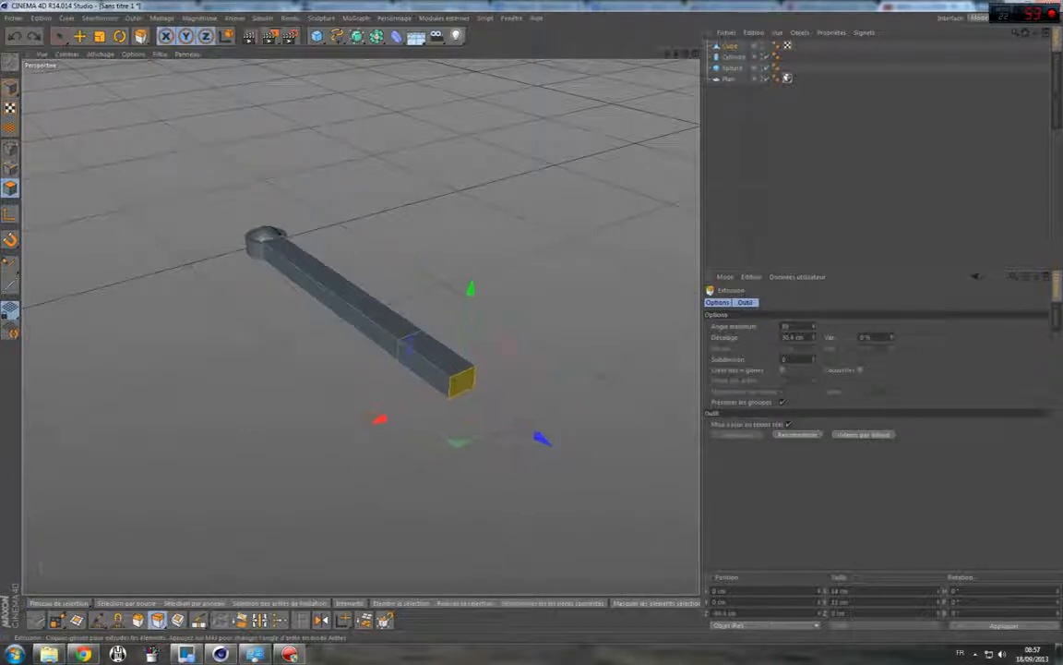
drag(388, 430, 369, 430)
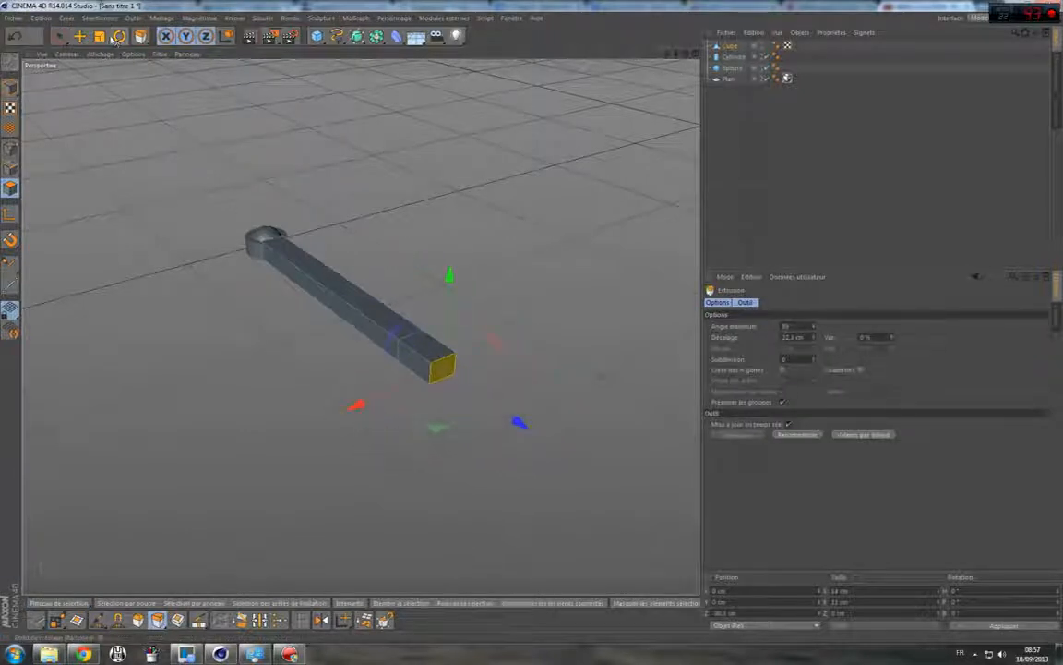
Rotate the extruded end polygon so that it faces obliquely downward.
click(119, 35)
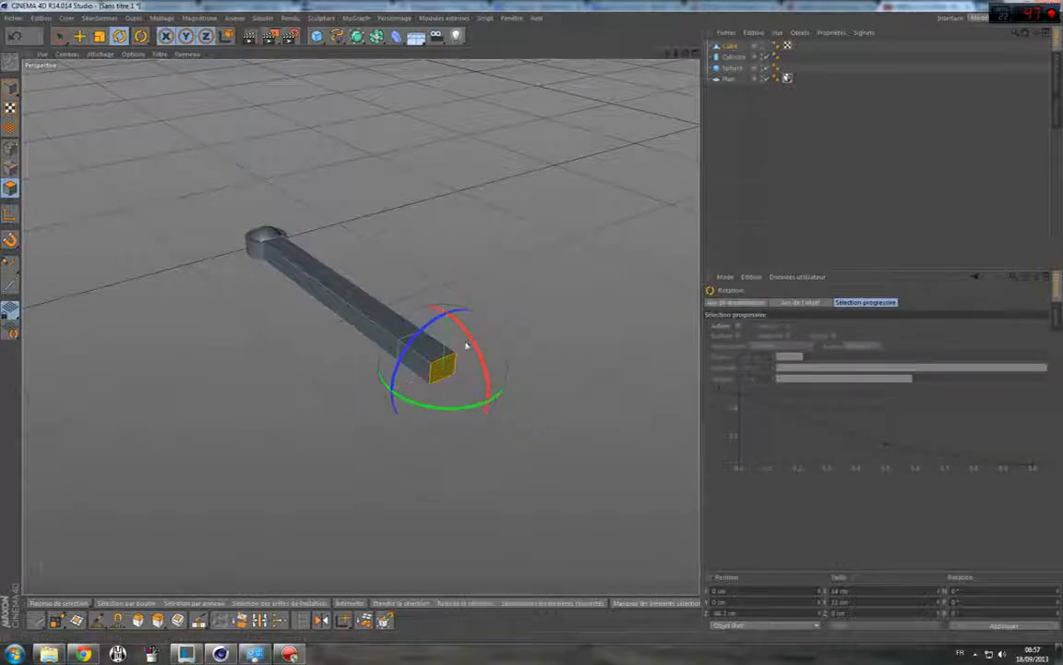
drag(472, 340, 536, 426)
alt+drag(415, 277, 362, 309)
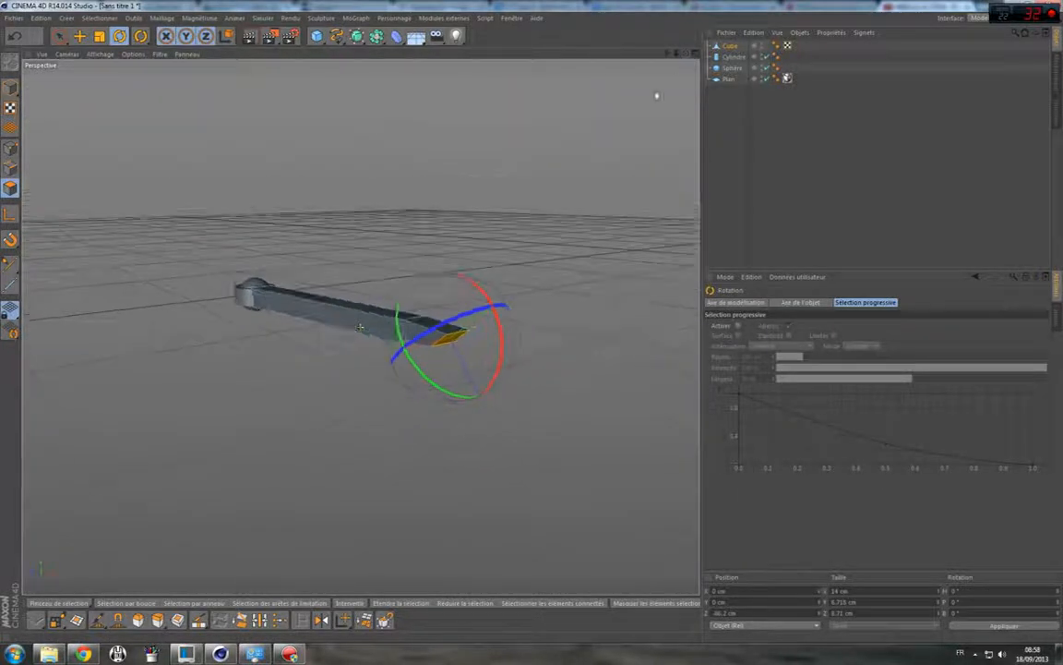
Extrude the tilted end polygon by about 24.3 cm to bend the arm downward, leaving no polygon selected.
click(158, 619)
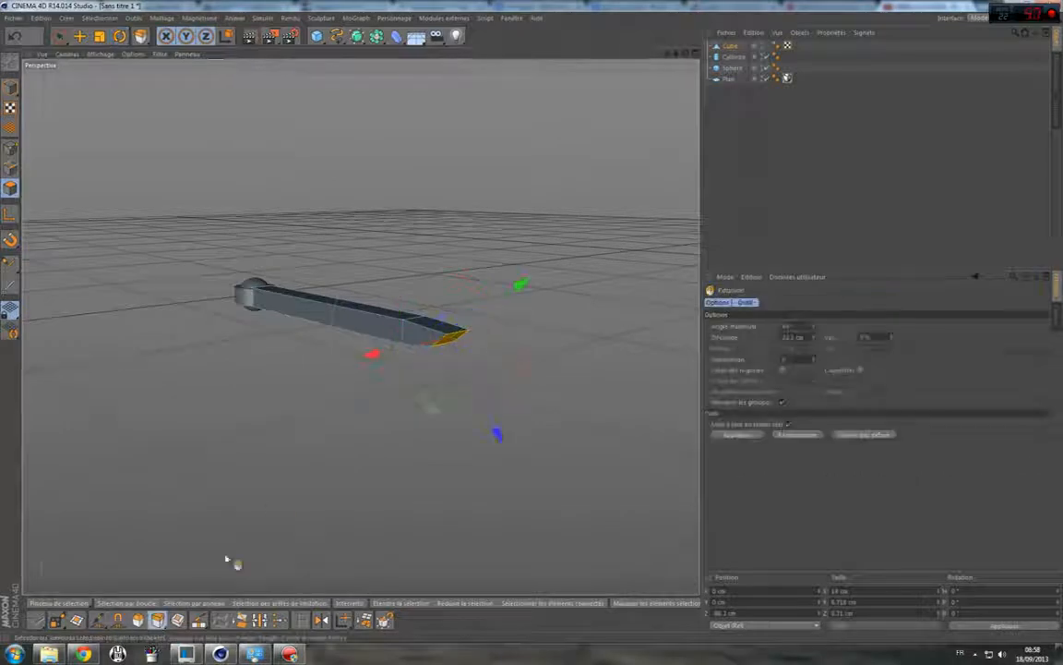
drag(230, 562, 346, 558)
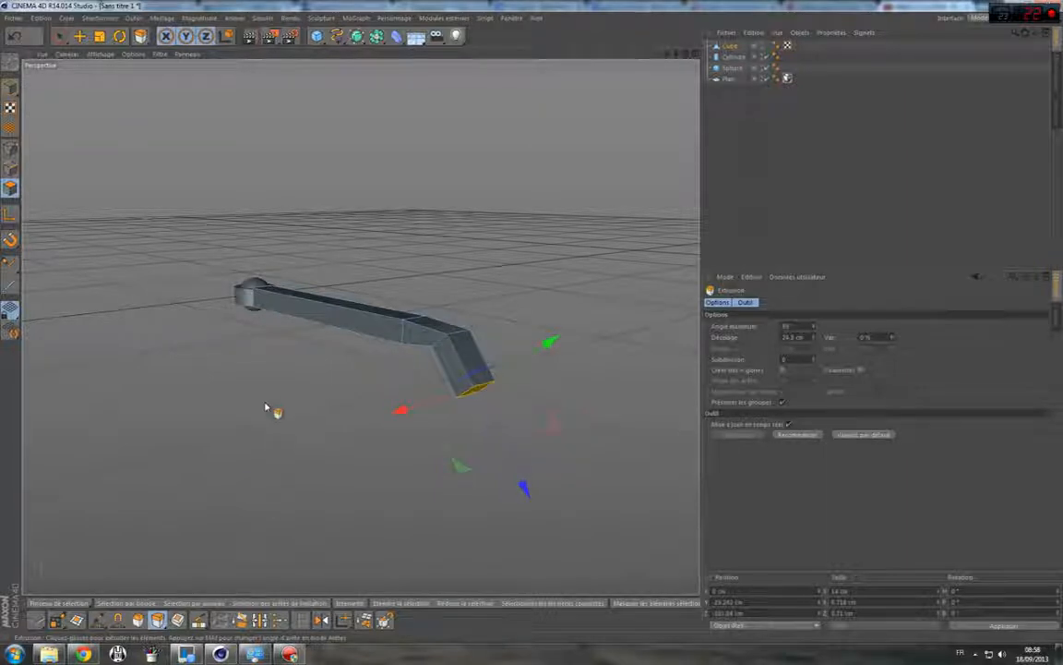
click(245, 206)
key(space)
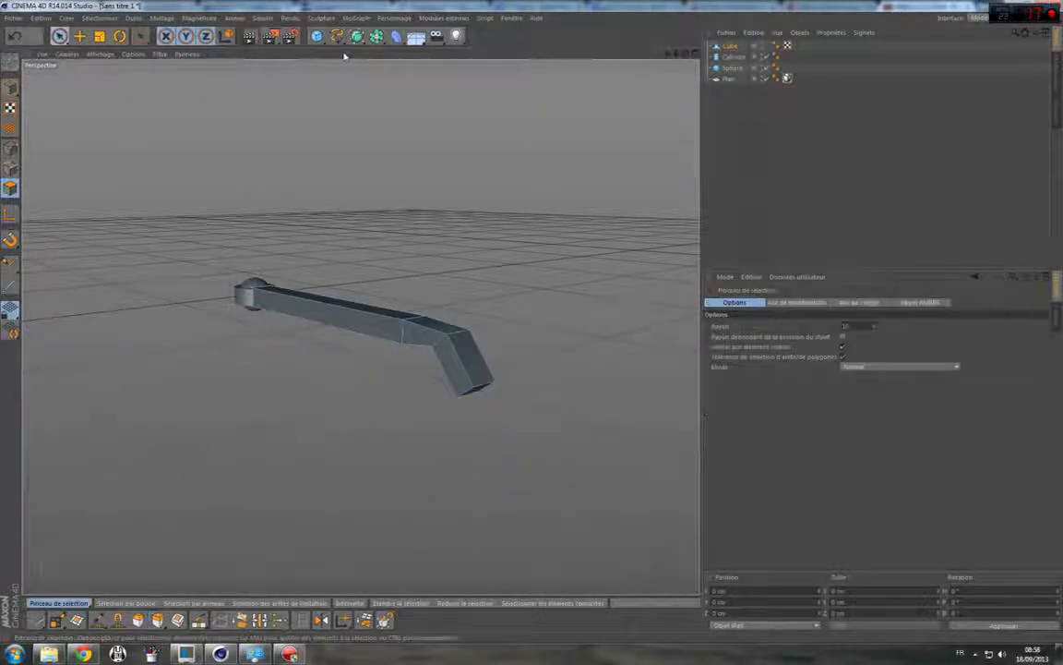
Add a new cube and transfer it to the position of the bent arm.
click(317, 35)
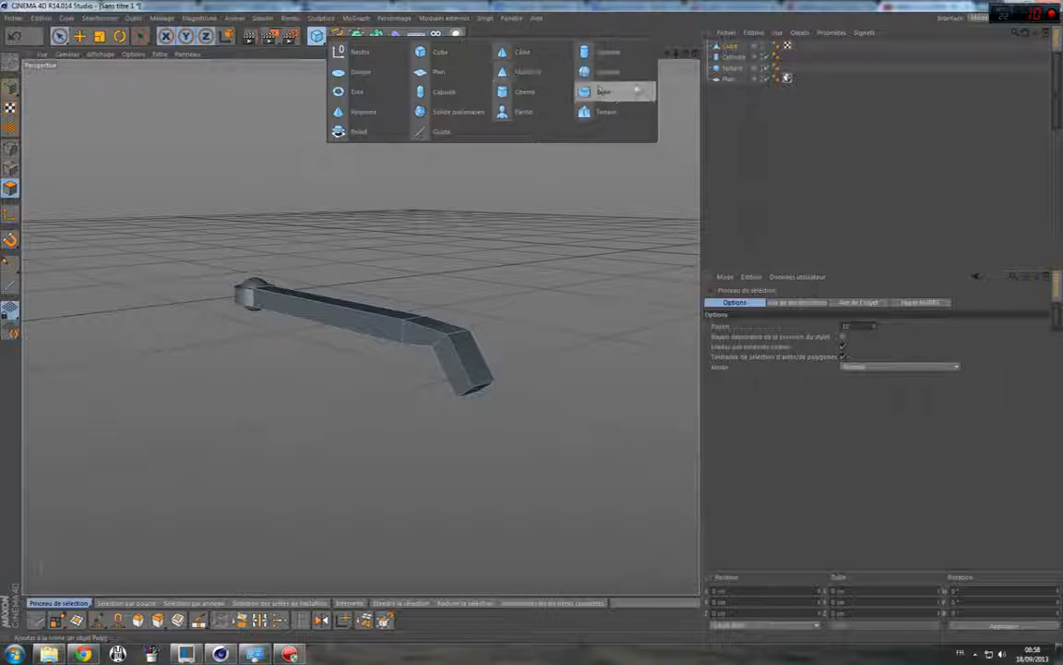
click(432, 52)
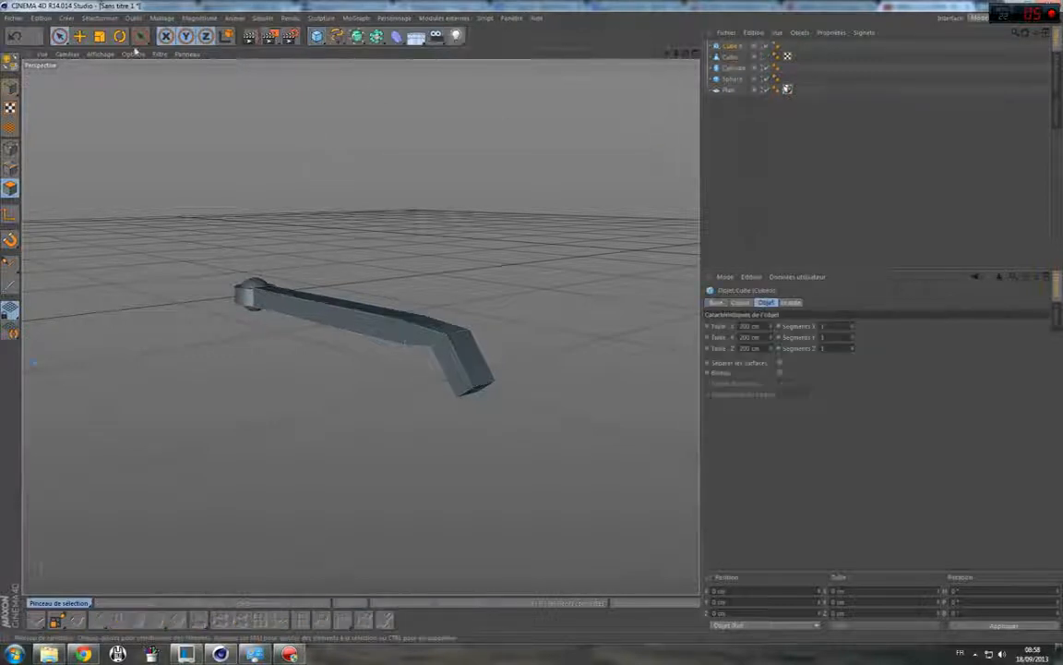
drag(140, 35, 189, 110)
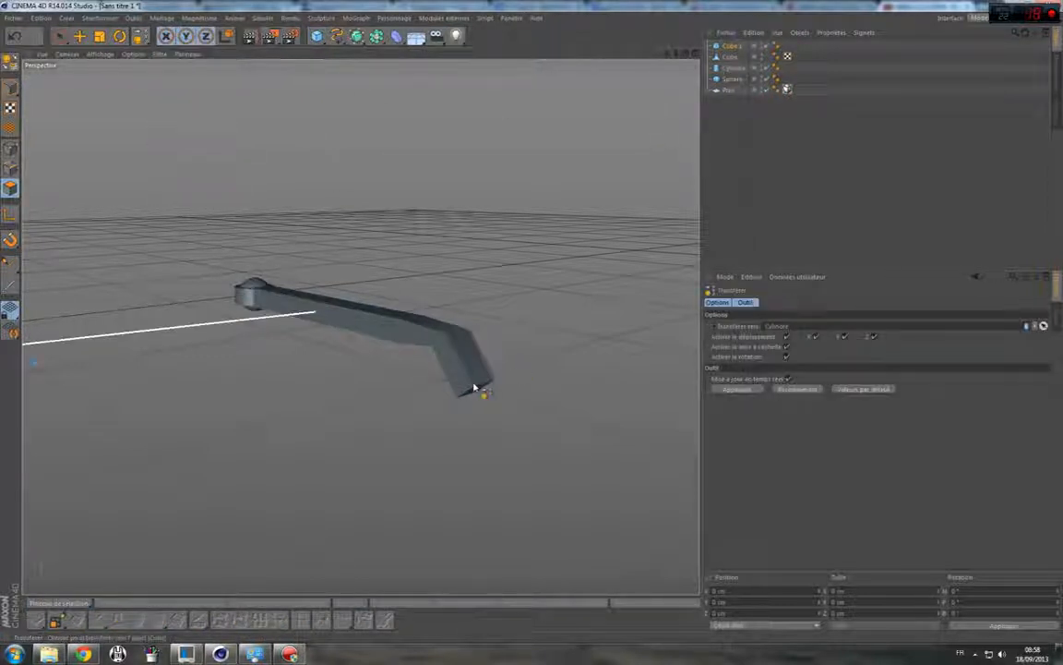
click(472, 391)
click(58, 36)
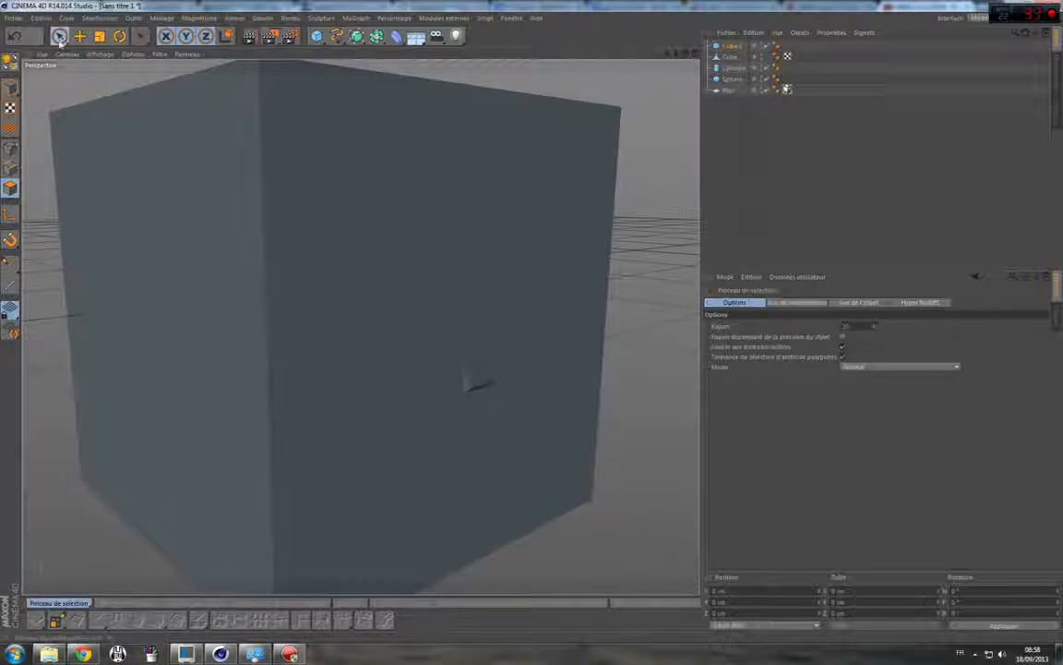
Resize the new cube into a narrow bar about 139 cm long on X and move it crosswise to the arm's lower end.
click(731, 46)
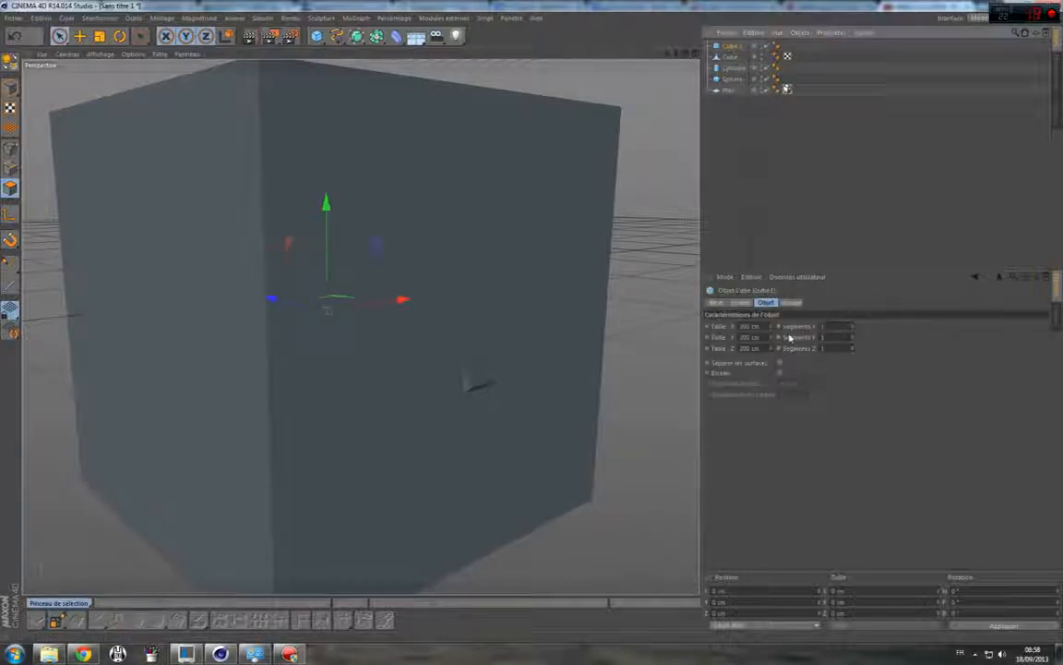
drag(774, 327, 755, 349)
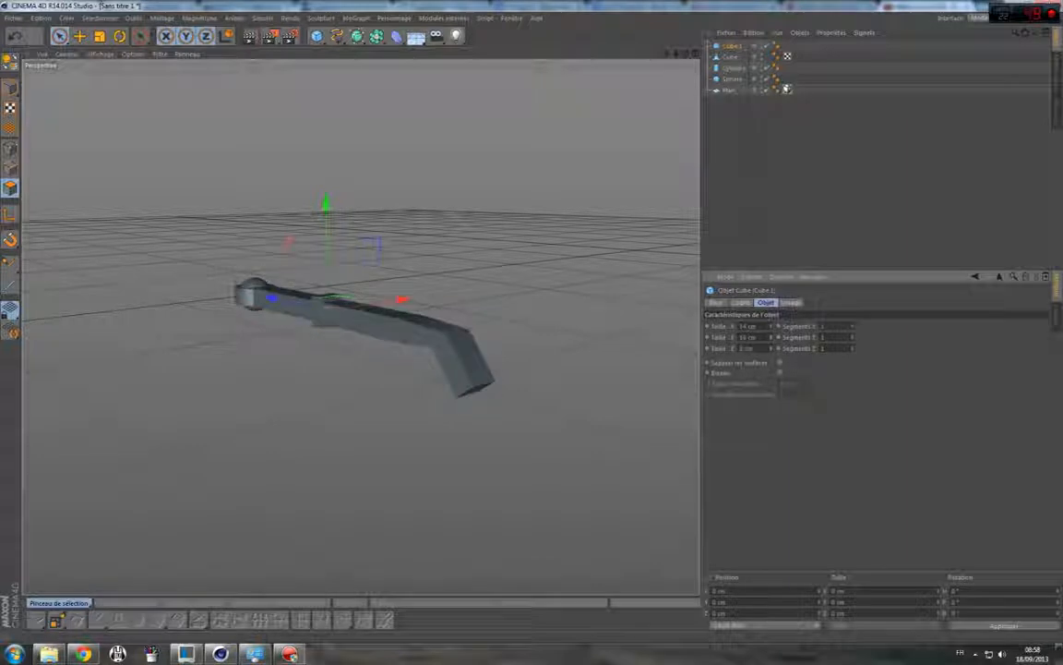
drag(729, 326, 760, 326)
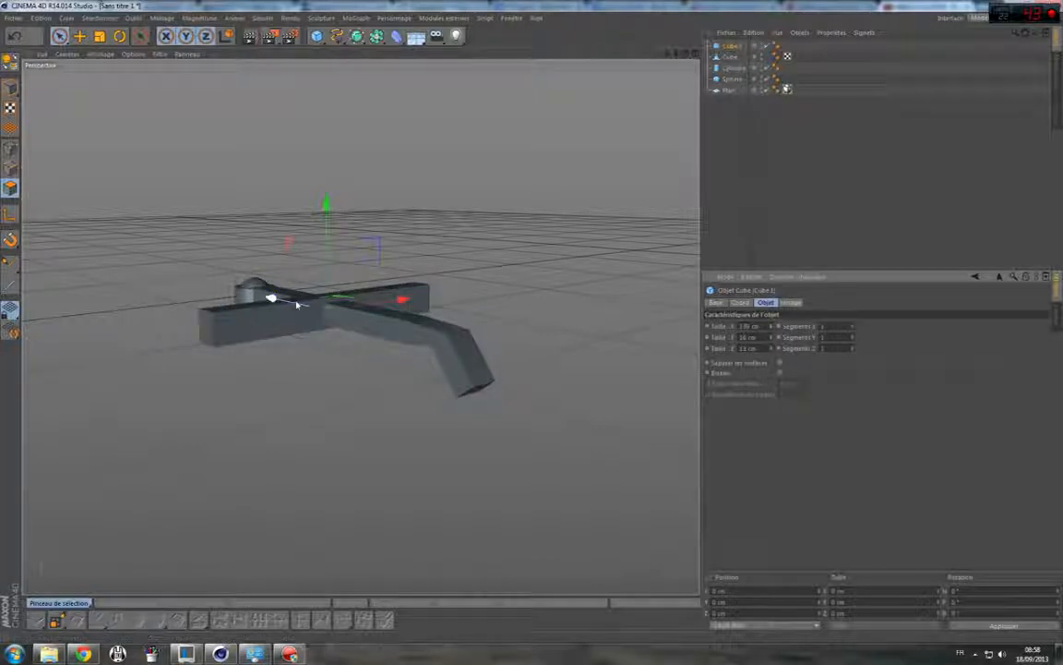
drag(294, 302, 441, 379)
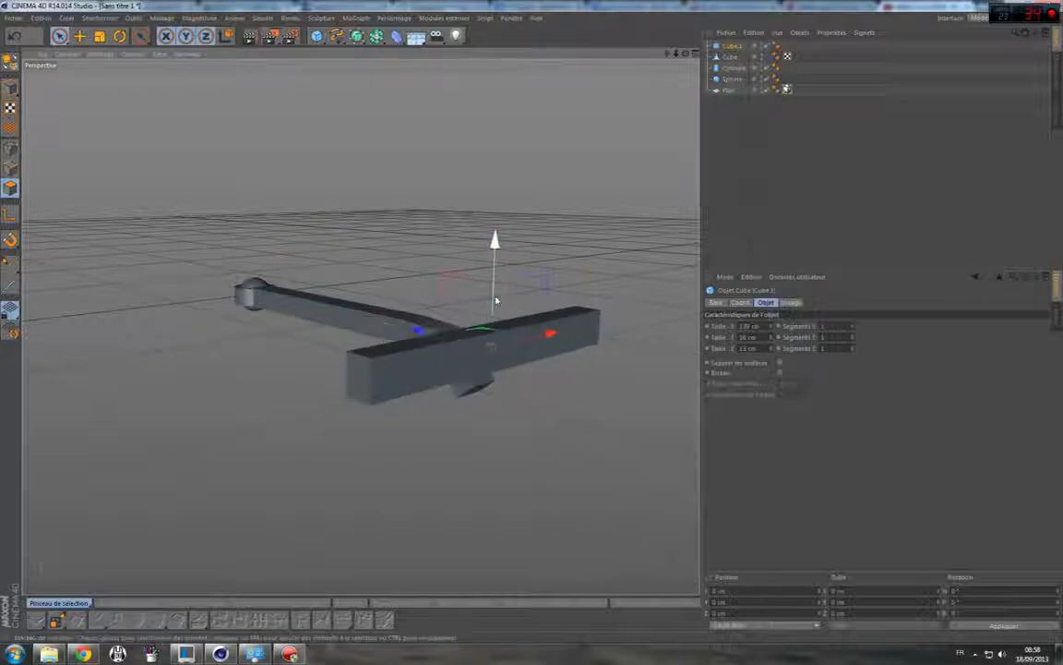
drag(498, 297, 502, 350)
drag(687, 55, 451, 379)
drag(688, 53, 360, 327)
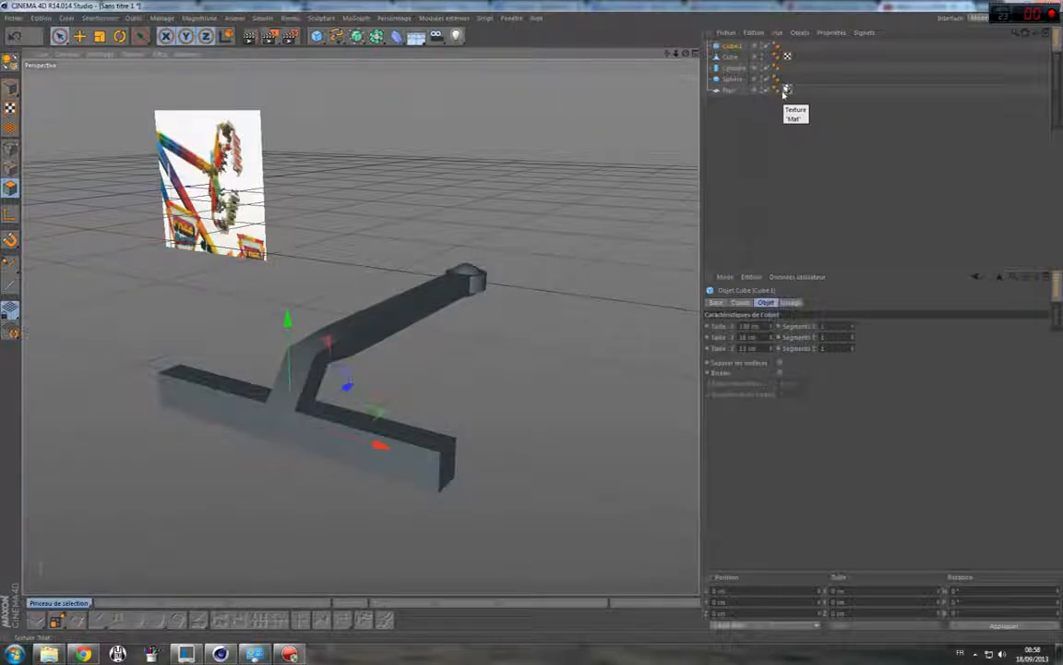
Group the crossbar and the bent arm under one null object and expand the group.
click(739, 47)
click(743, 47)
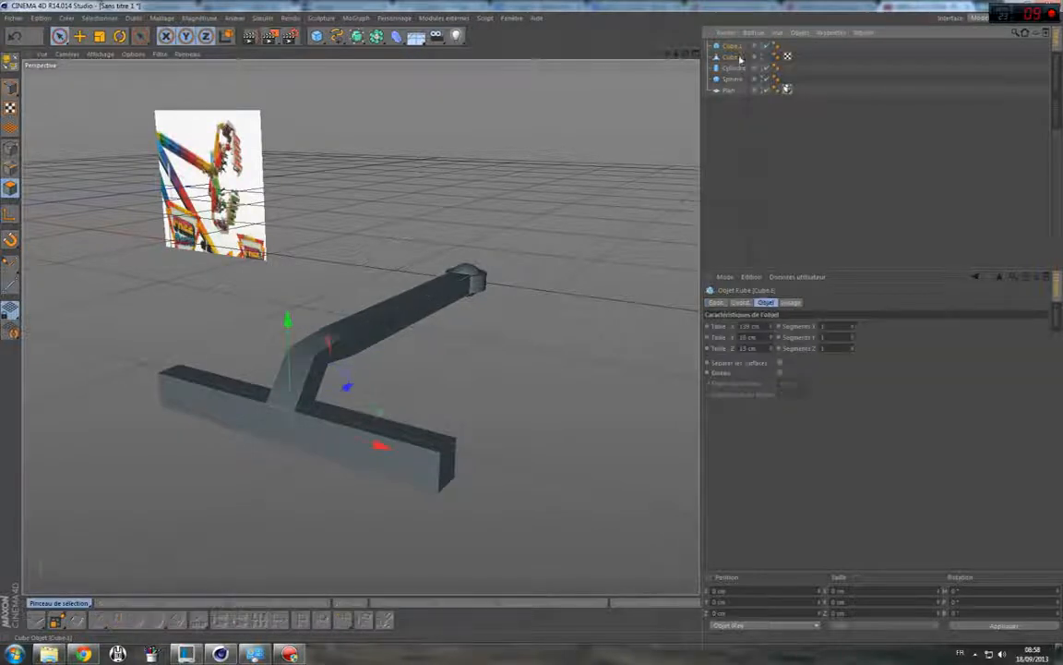
click(739, 58)
drag(817, 61, 694, 26)
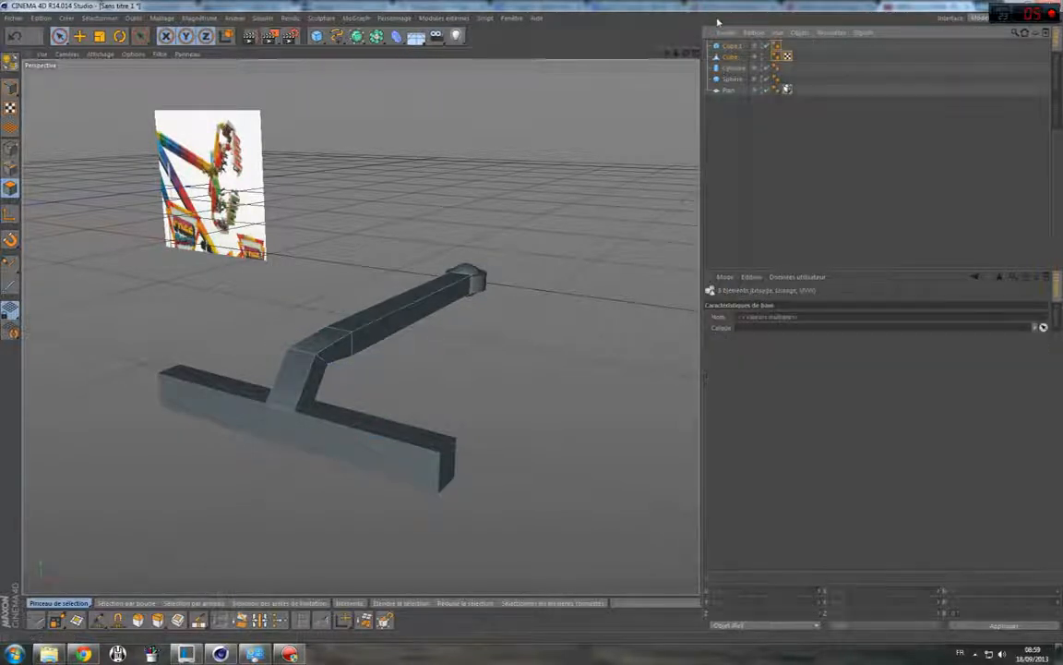
key(alt+g)
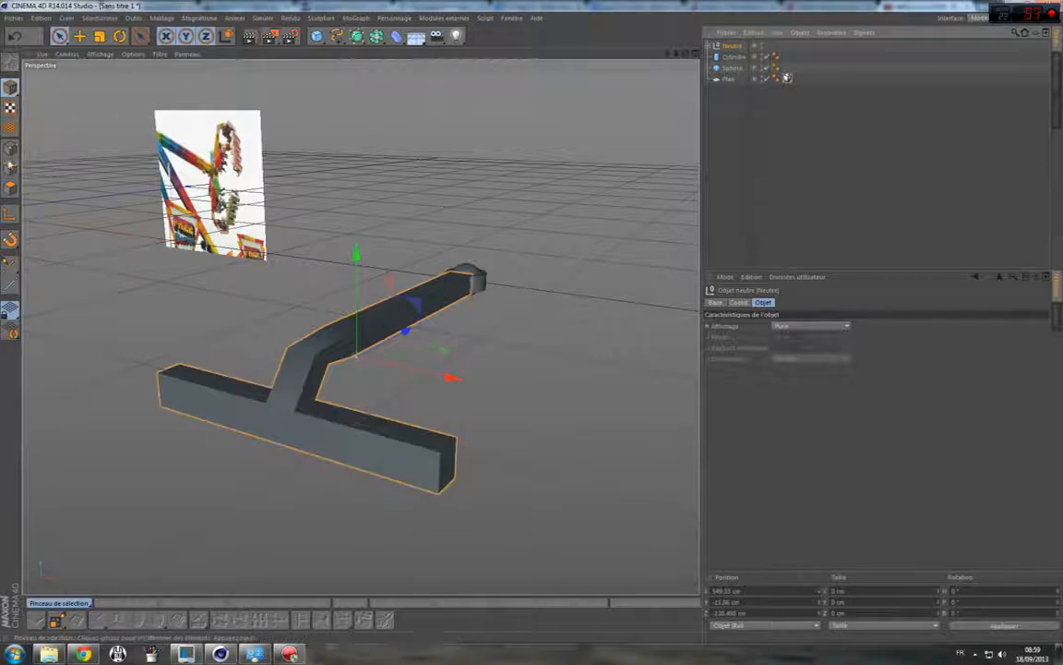
click(711, 46)
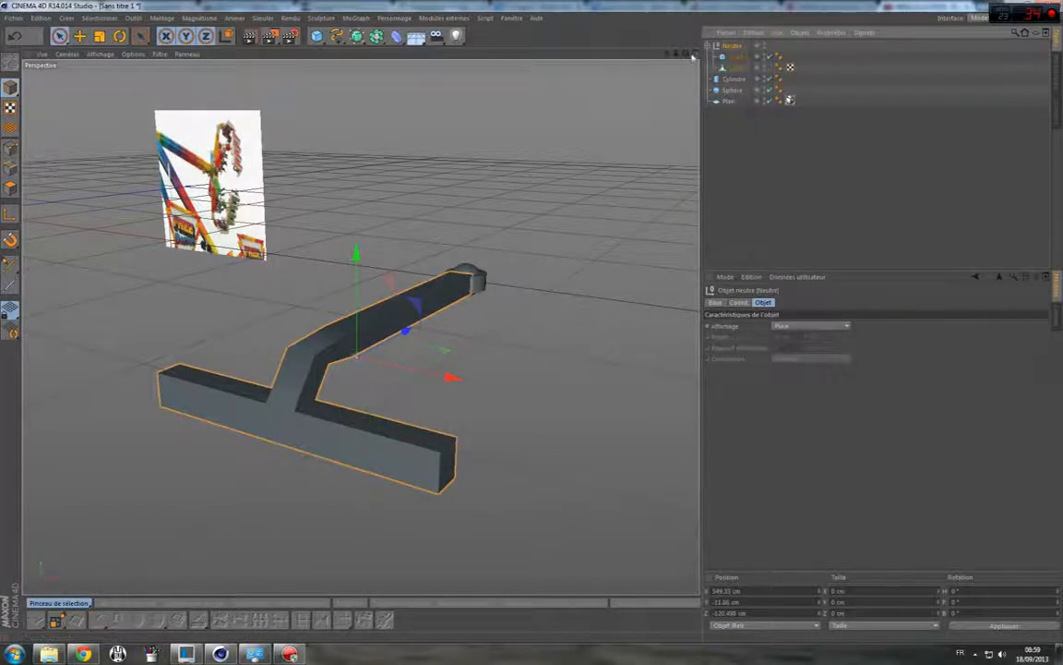
Add another cube and transfer it to the position of the crossbar.
drag(686, 53, 836, 16)
click(318, 37)
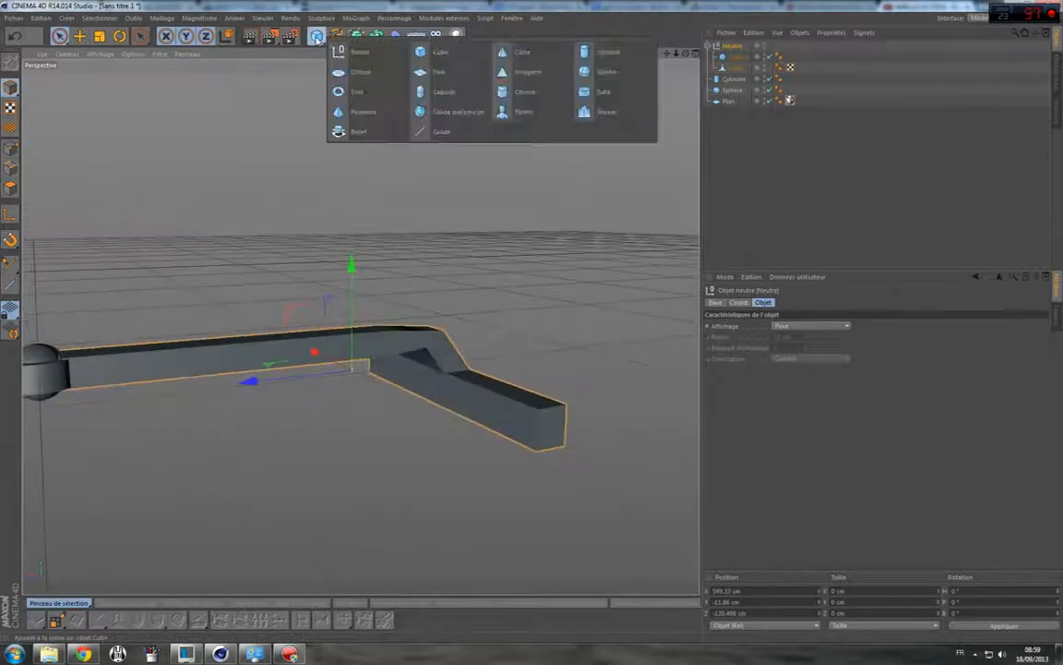
click(445, 55)
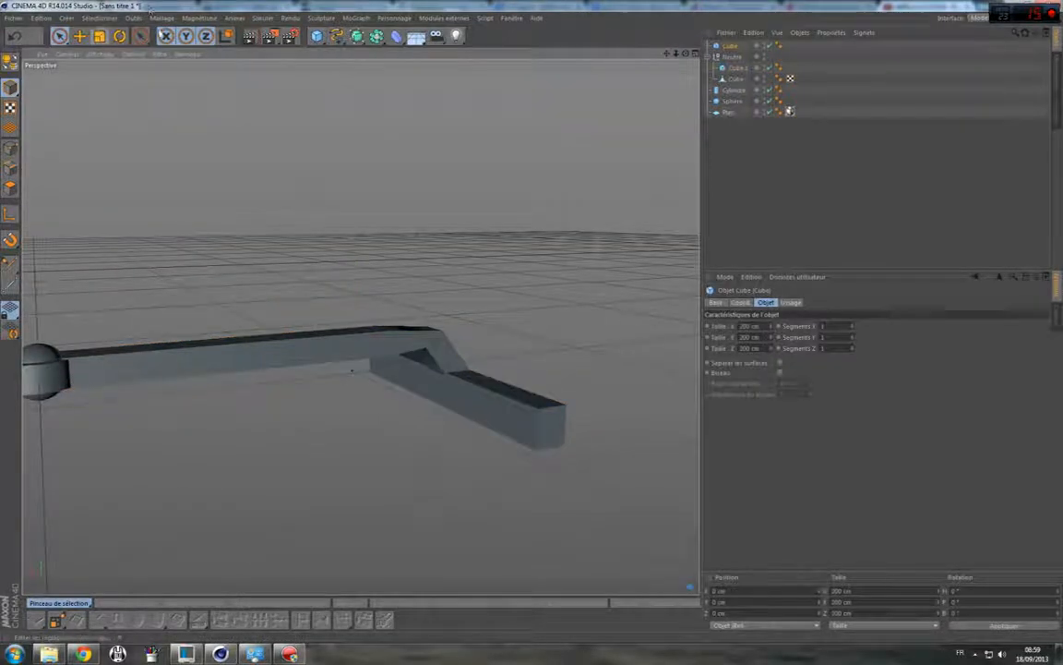
click(141, 37)
click(189, 72)
click(531, 409)
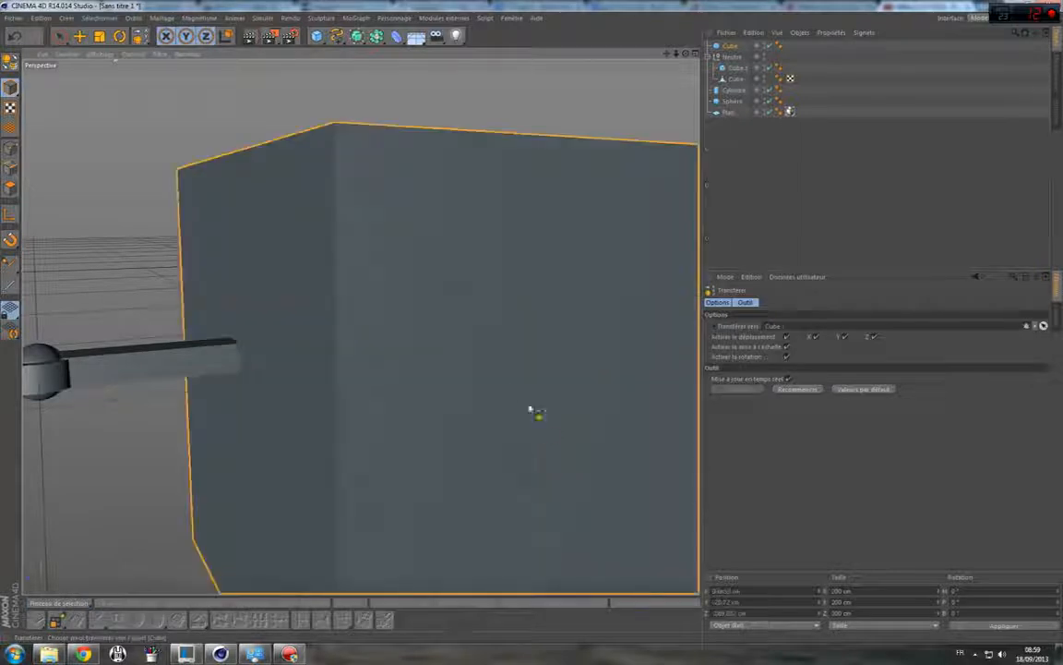
click(60, 36)
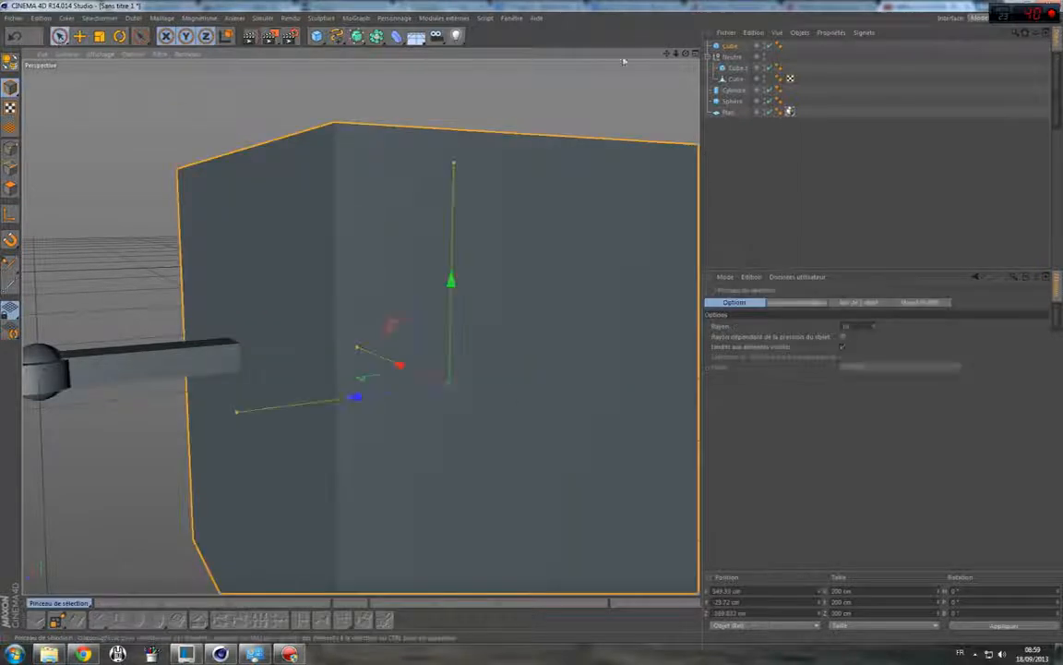
Resize the new cube to 31 × 27 × 11 cm and place it just below one end of the crossbar.
click(733, 45)
drag(775, 328, 744, 349)
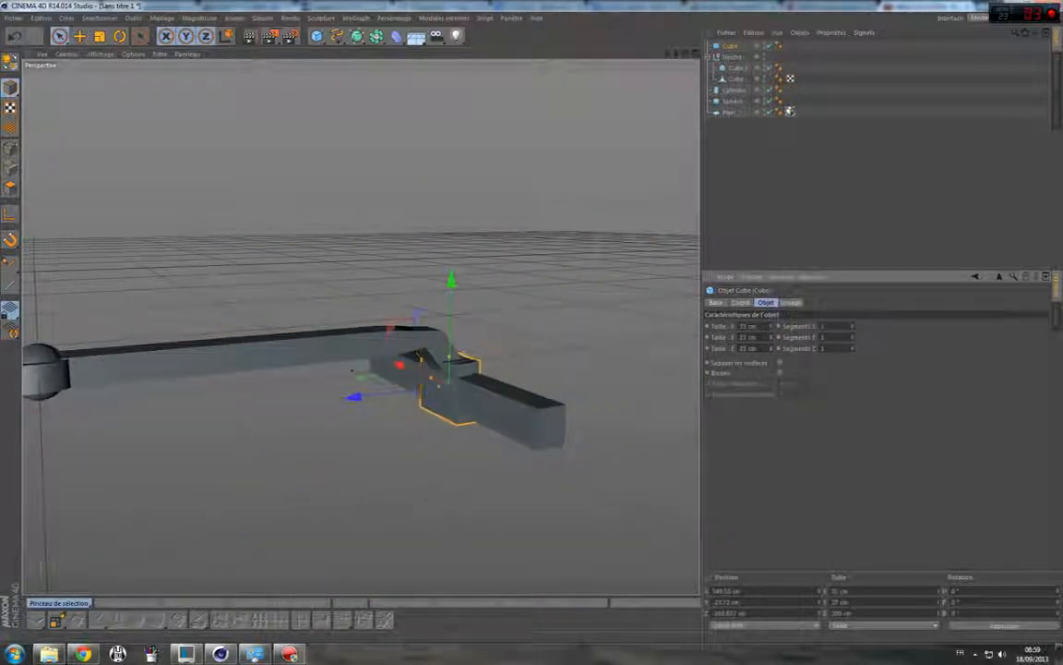
drag(407, 374, 479, 407)
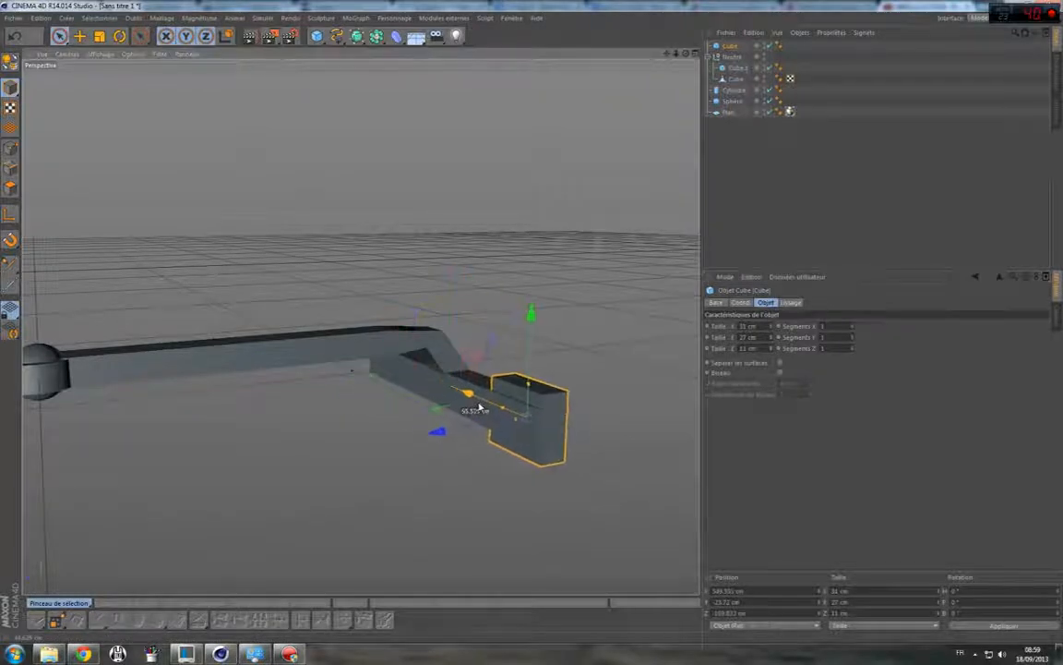
drag(527, 334, 527, 393)
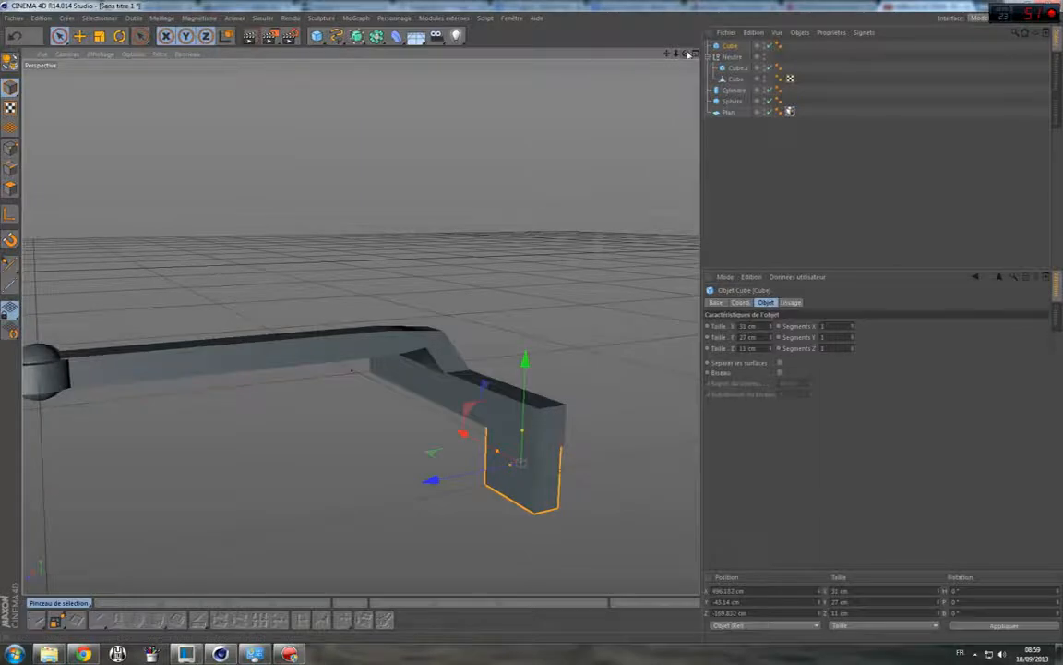
drag(688, 53, 157, 242)
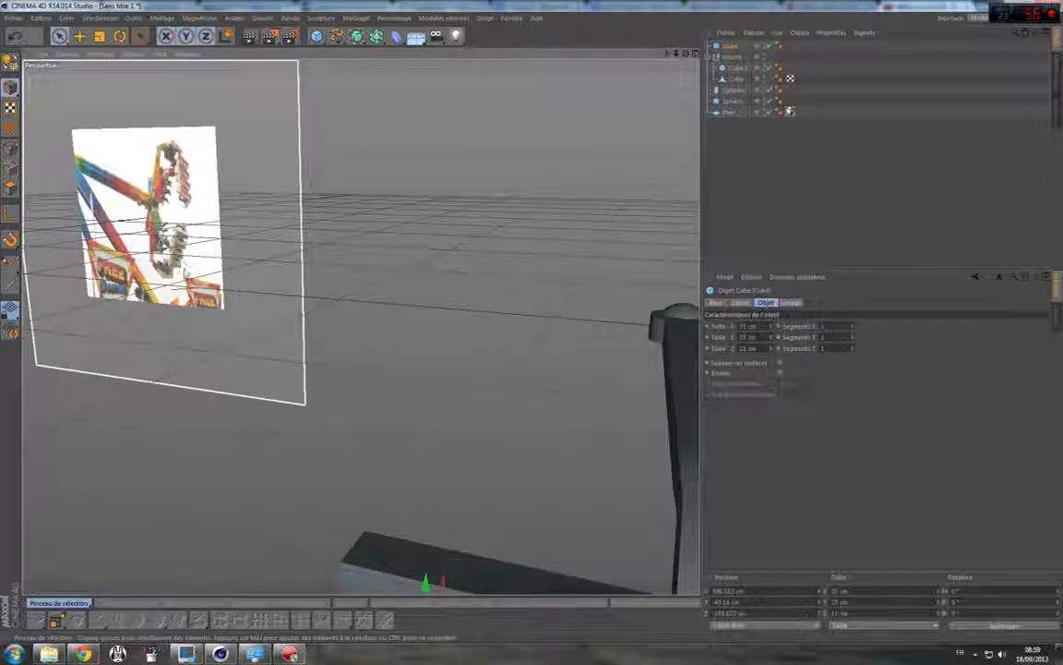
drag(667, 53, 361, 325)
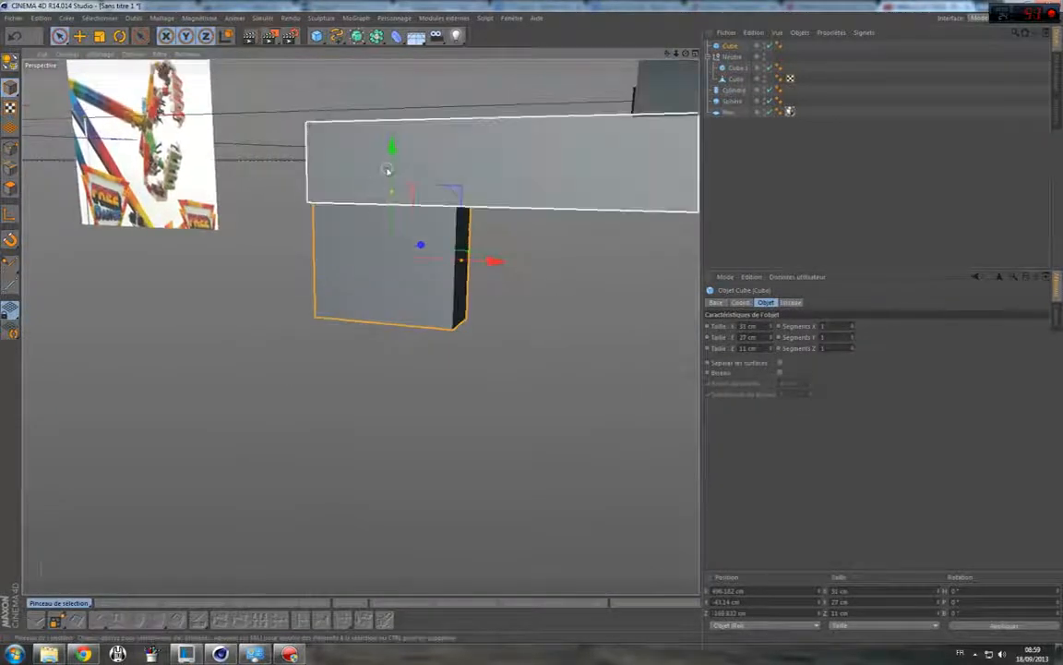
drag(388, 170, 390, 207)
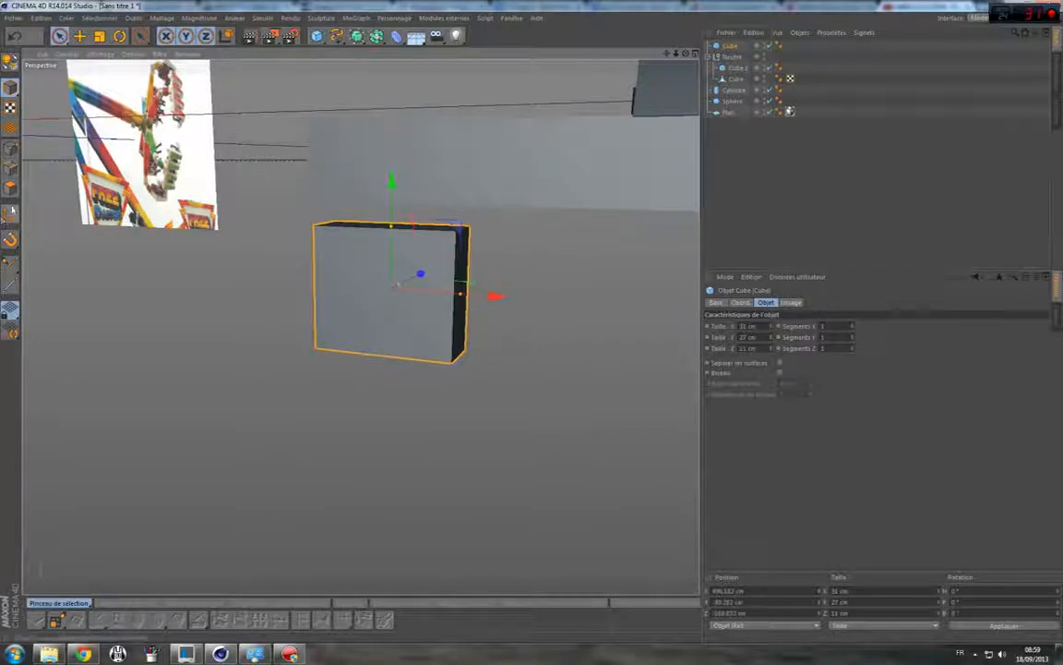
Make the small cube editable and scale its bottom polygon along X to about 17.2 cm to taper the block.
click(10, 62)
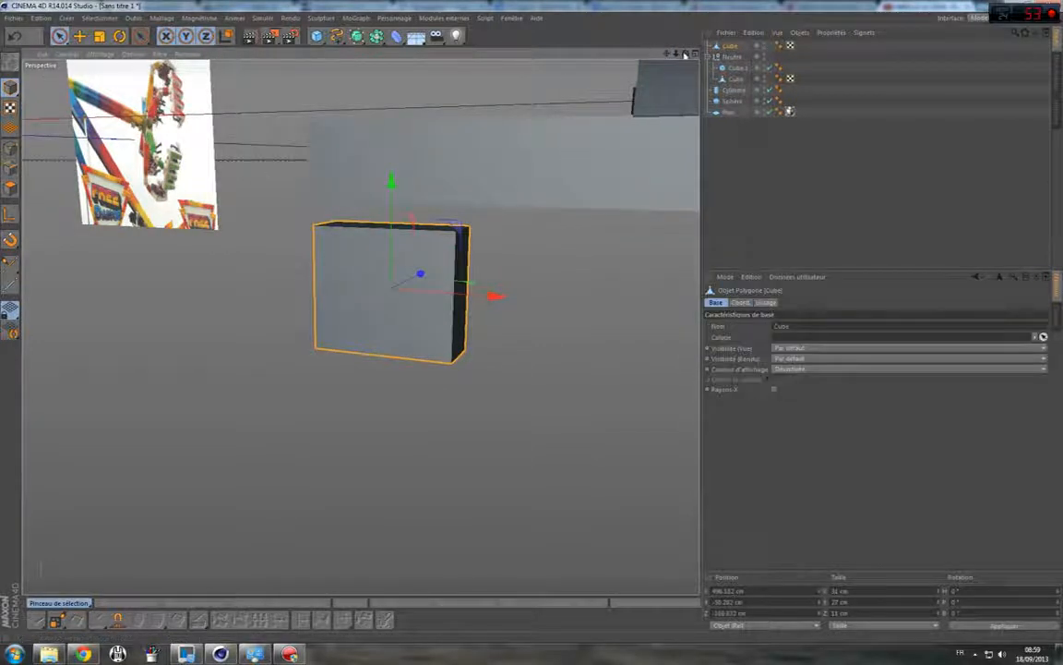
drag(684, 55, 360, 325)
click(10, 188)
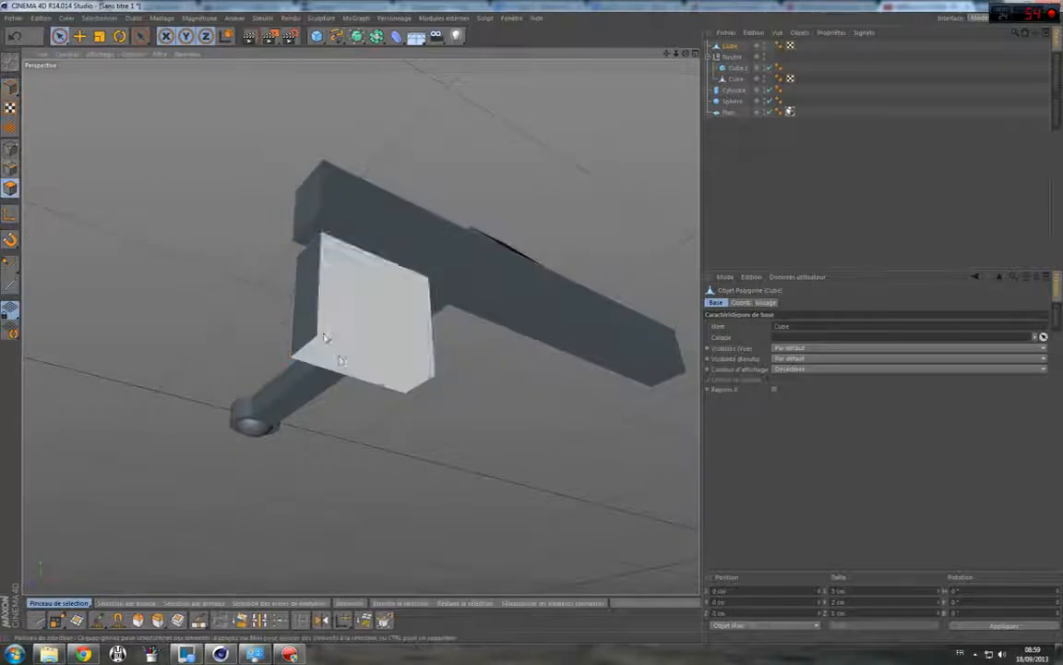
click(340, 357)
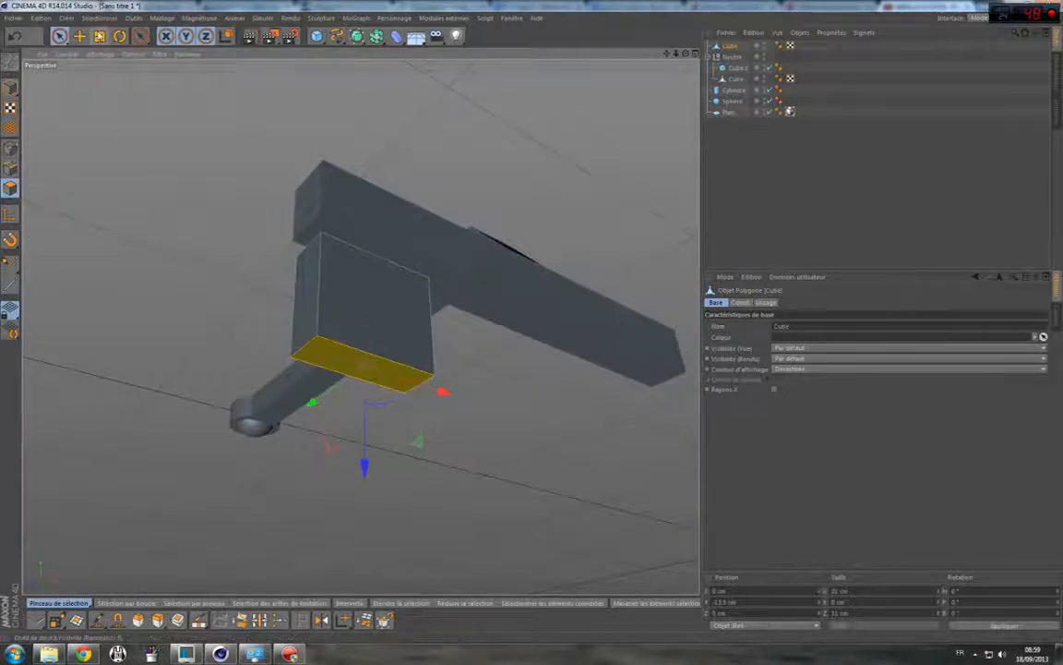
click(99, 36)
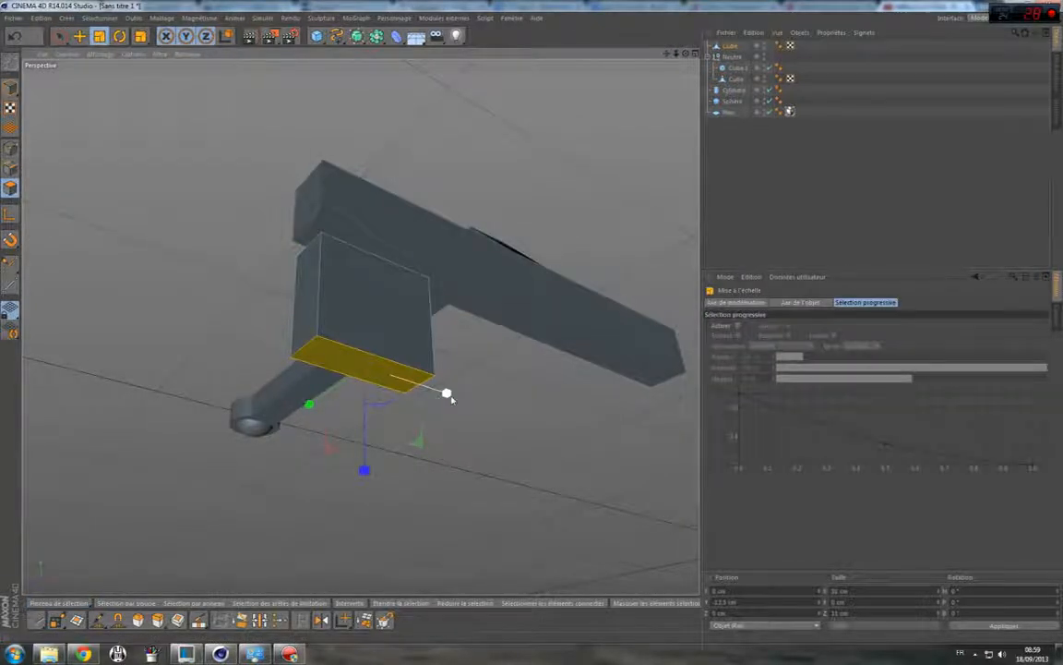
drag(448, 397, 414, 395)
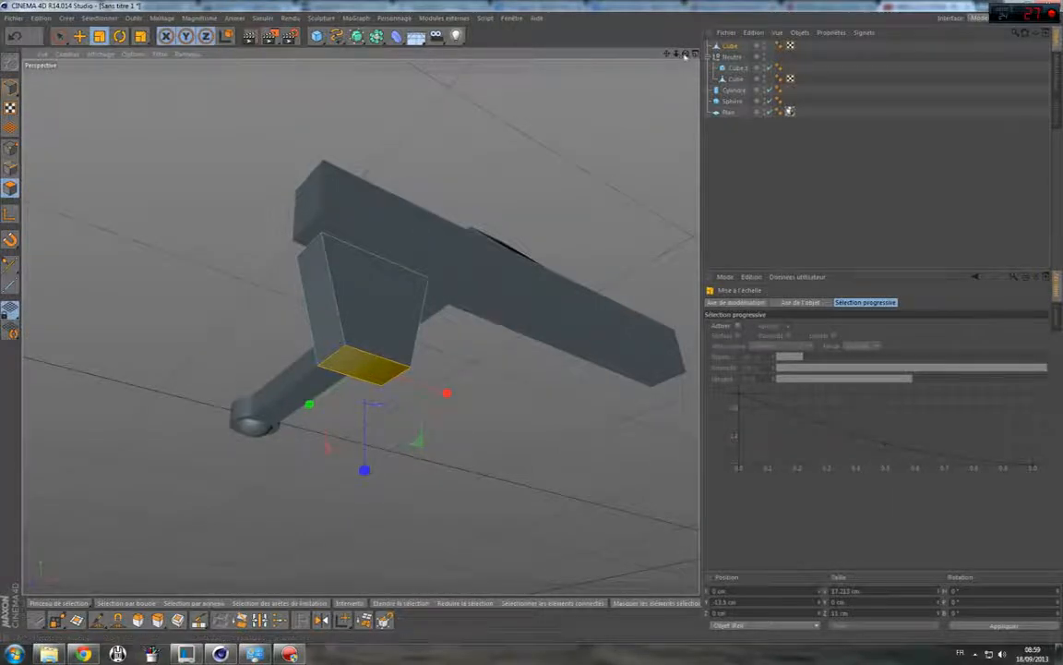
drag(686, 54, 360, 327)
click(59, 35)
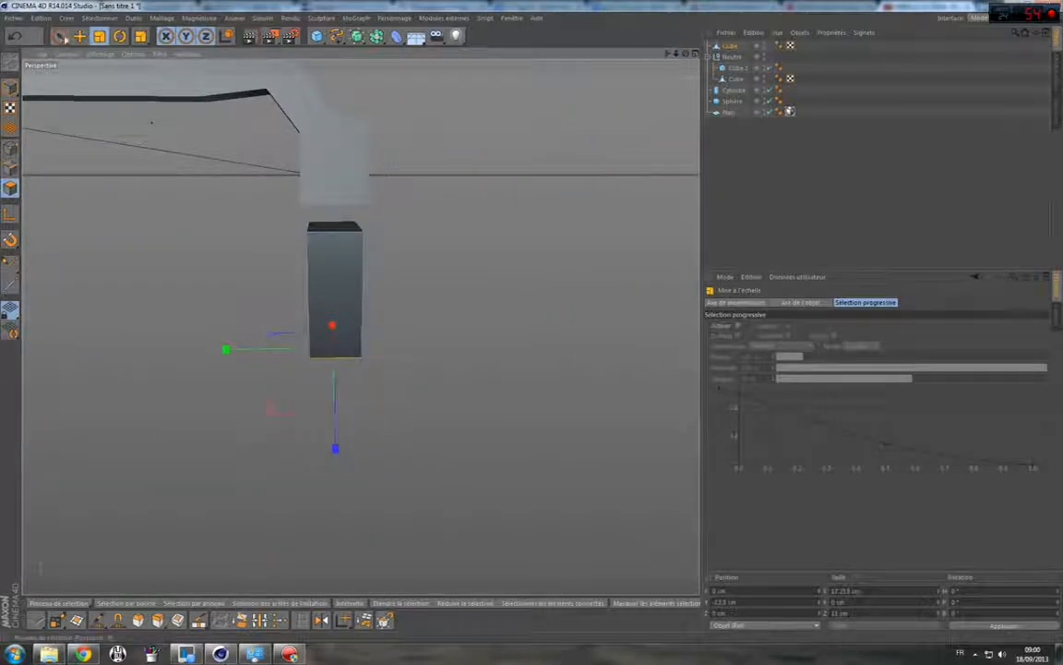
click(359, 269)
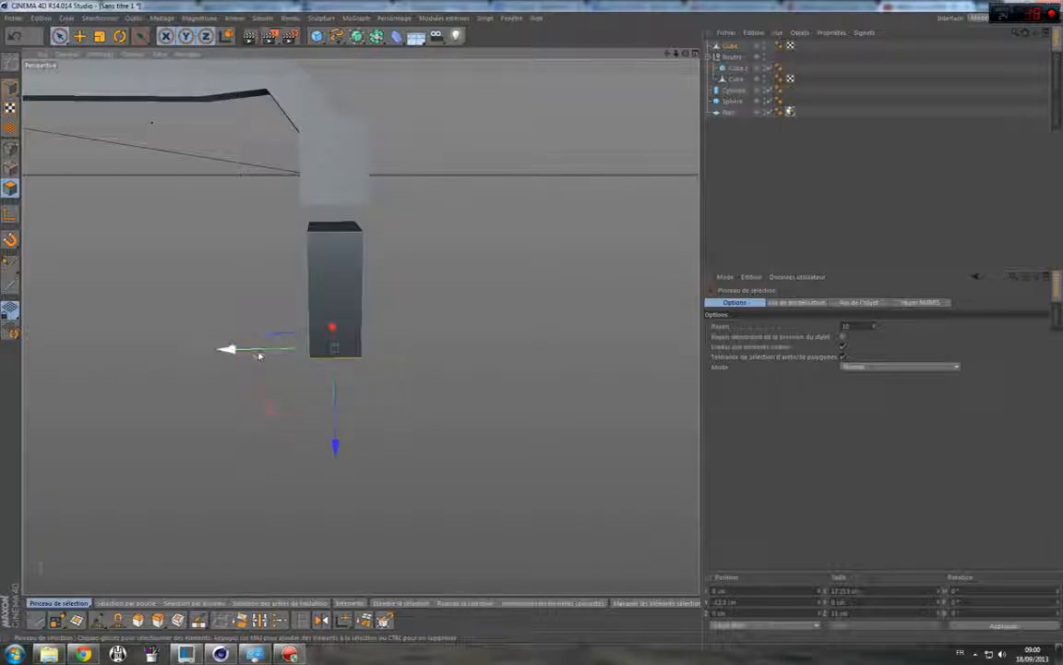
drag(224, 349, 208, 356)
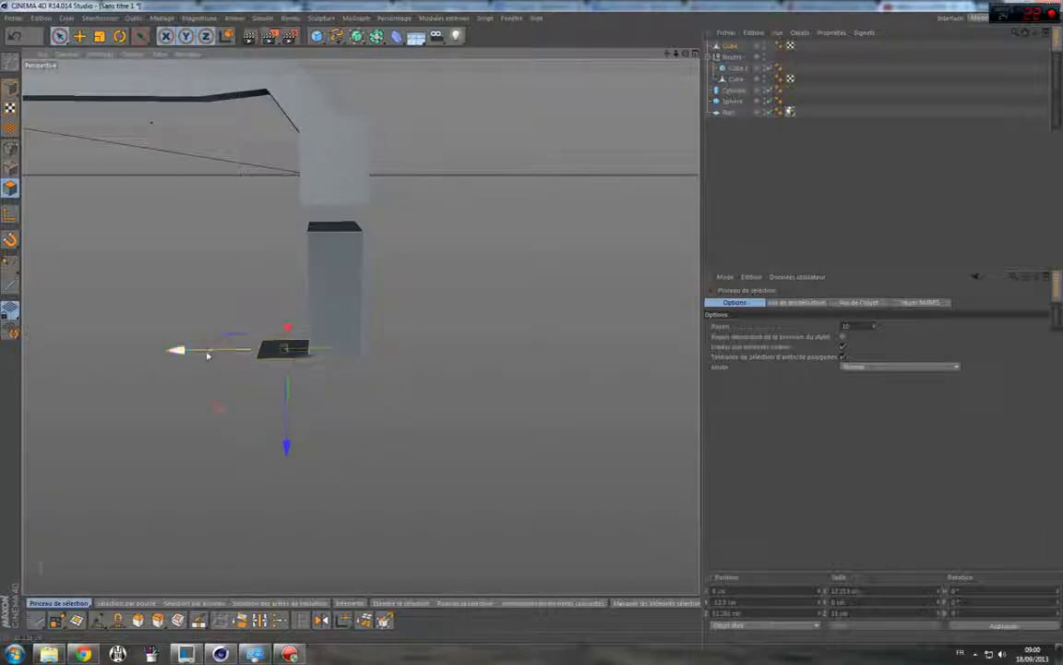
key(ctrl+z)
Duplicate the whole tapered block toward the hub side and rotate the copy onto its side.
click(10, 88)
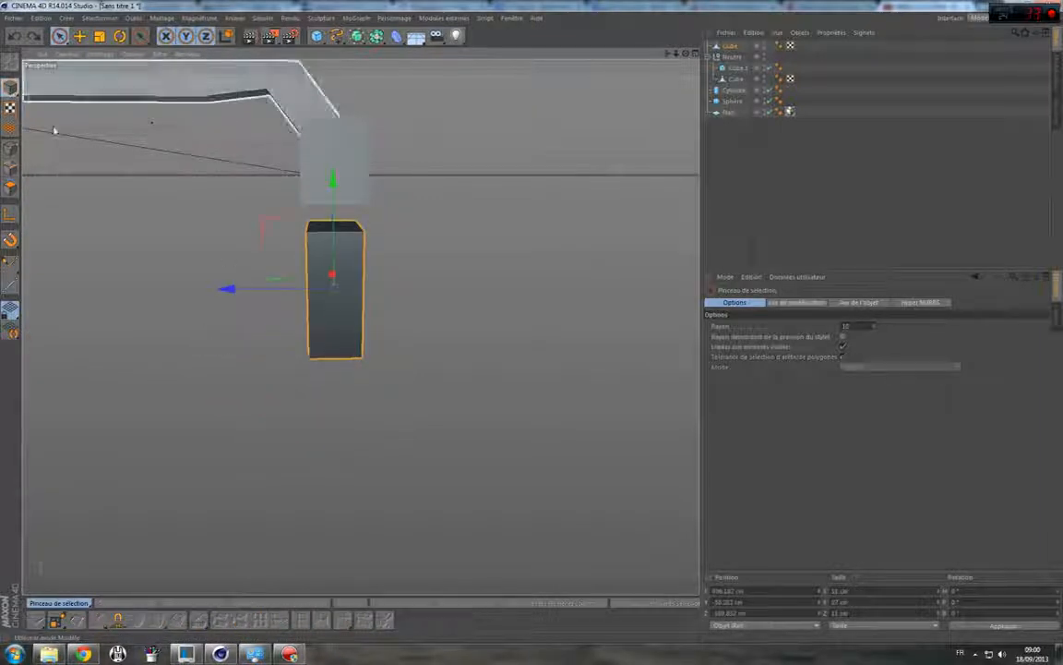
ctrl+drag(275, 291, 191, 292)
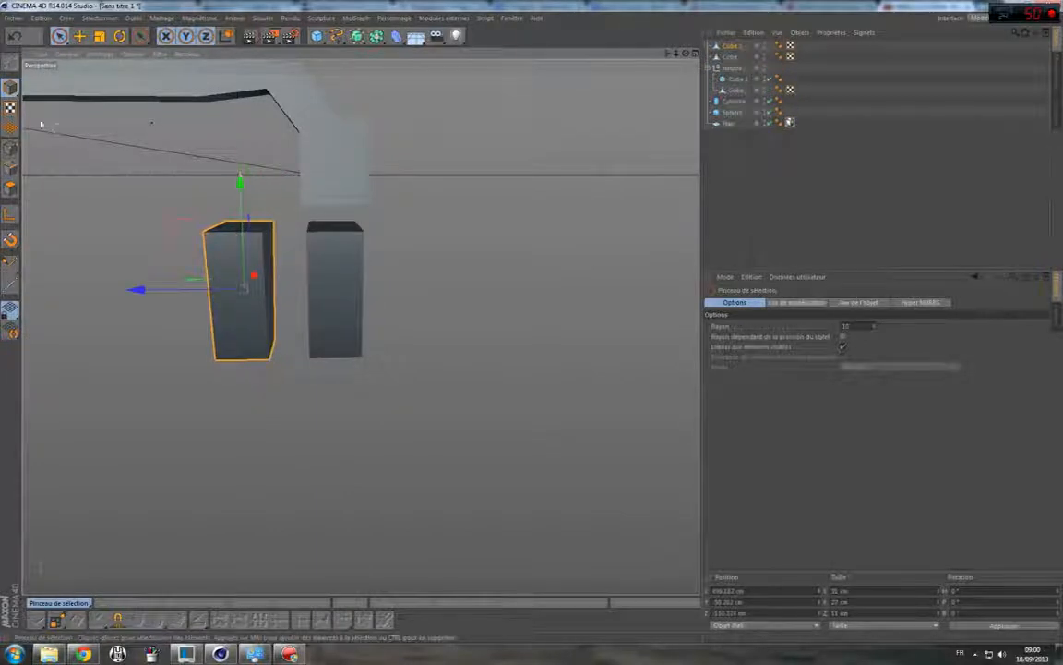
key(r)
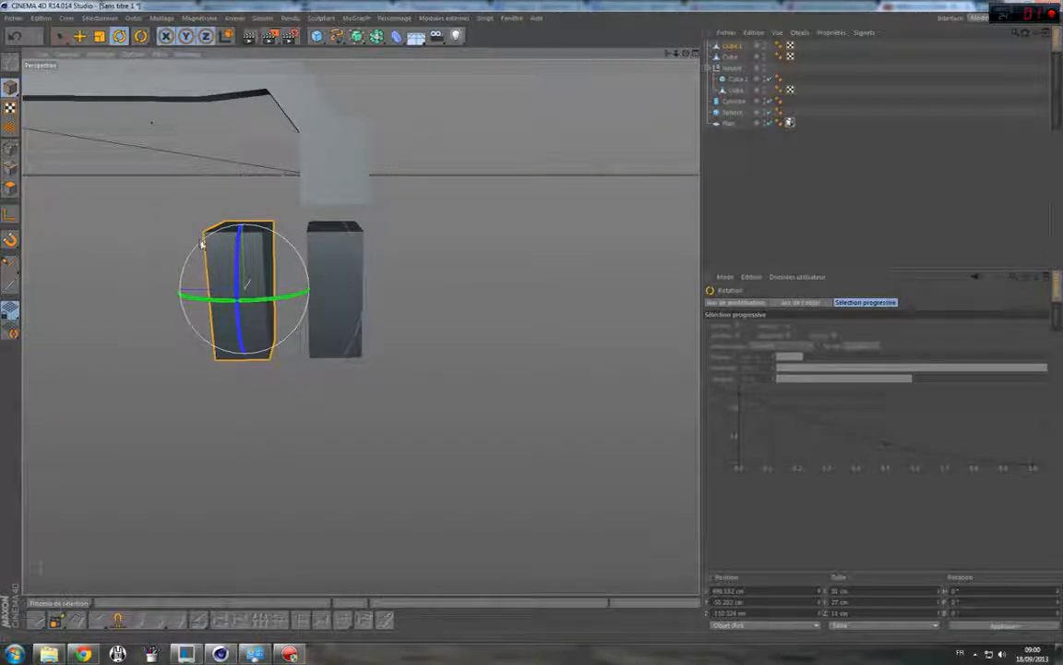
drag(201, 243, 90, 395)
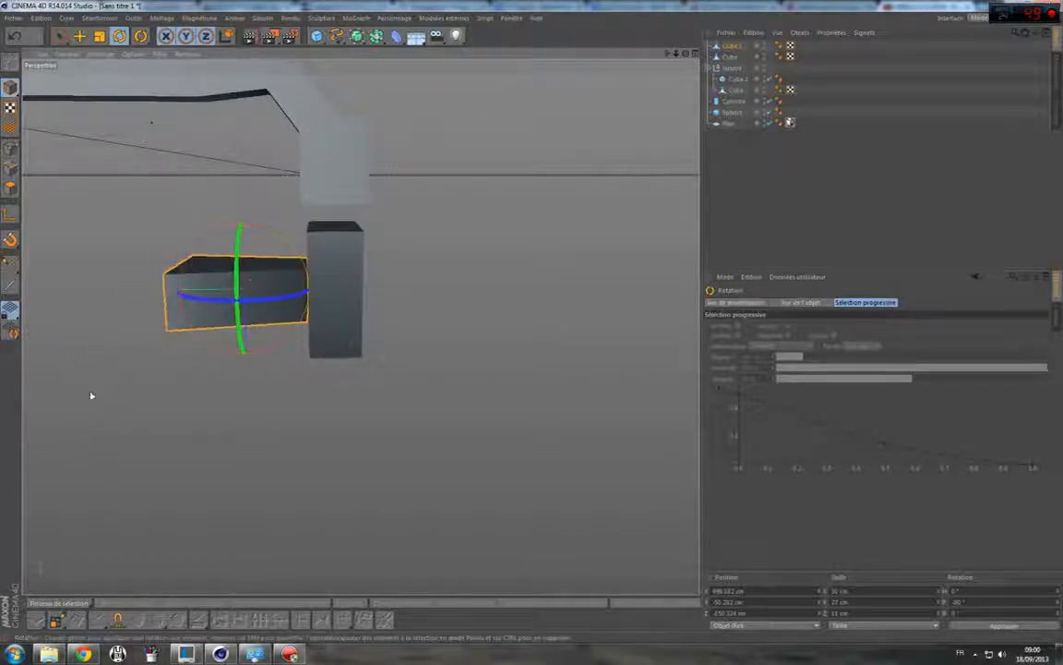
Lower the rotated copy beneath the upright block and align its end with that block's lower corner.
click(59, 35)
drag(255, 327, 261, 399)
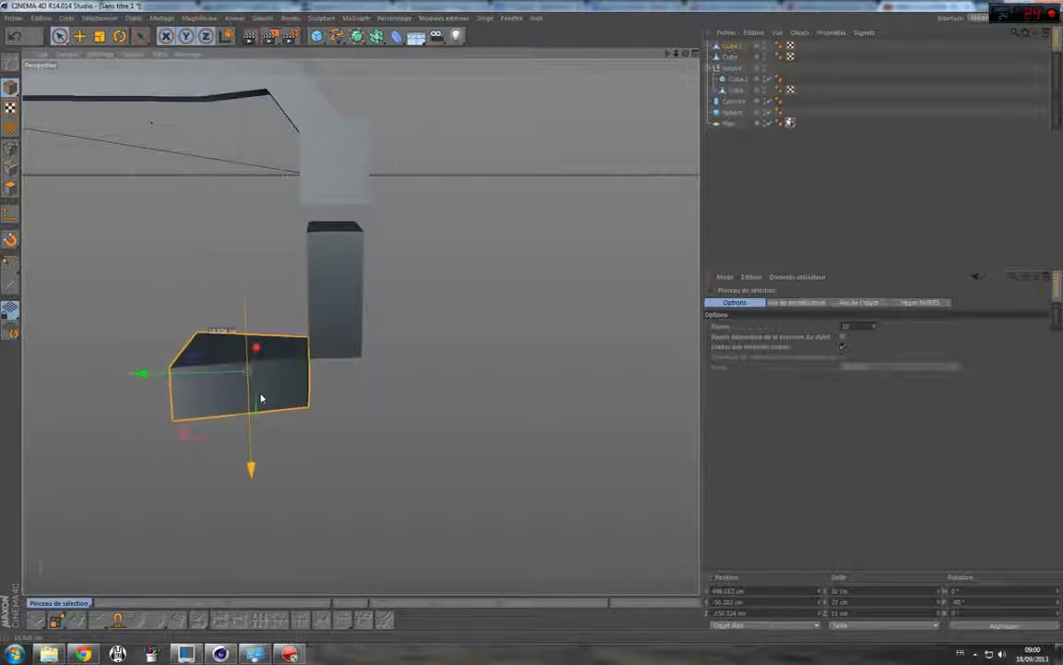
mouse_move(687, 54)
mouse_down()
mouse_move(360, 327)
mouse_move(689, 71)
mouse_up()
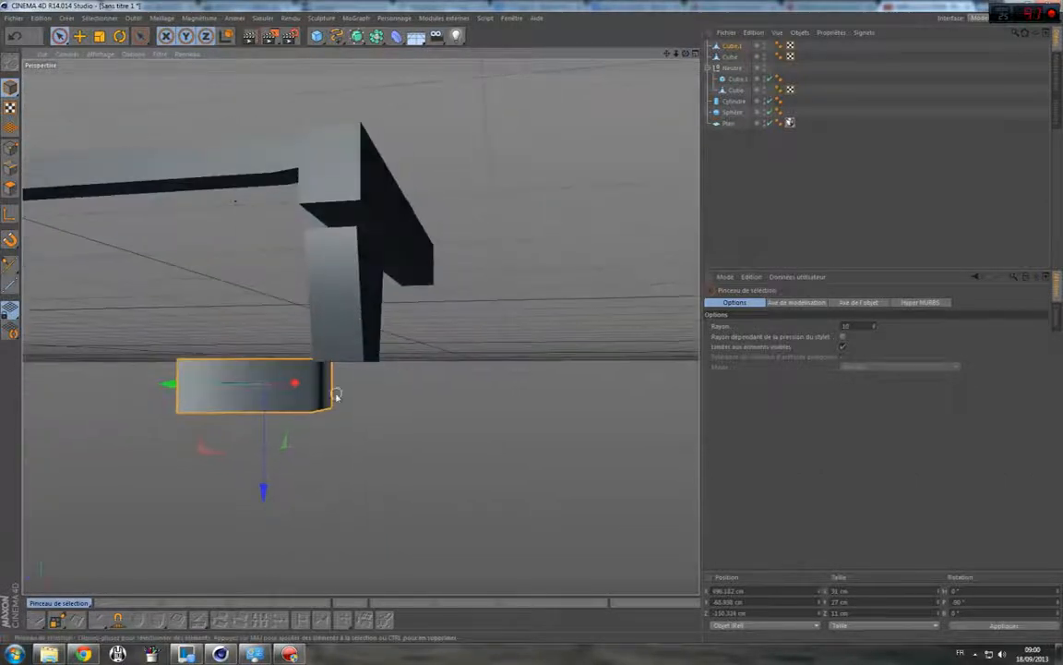
scroll(338, 392, up, 5)
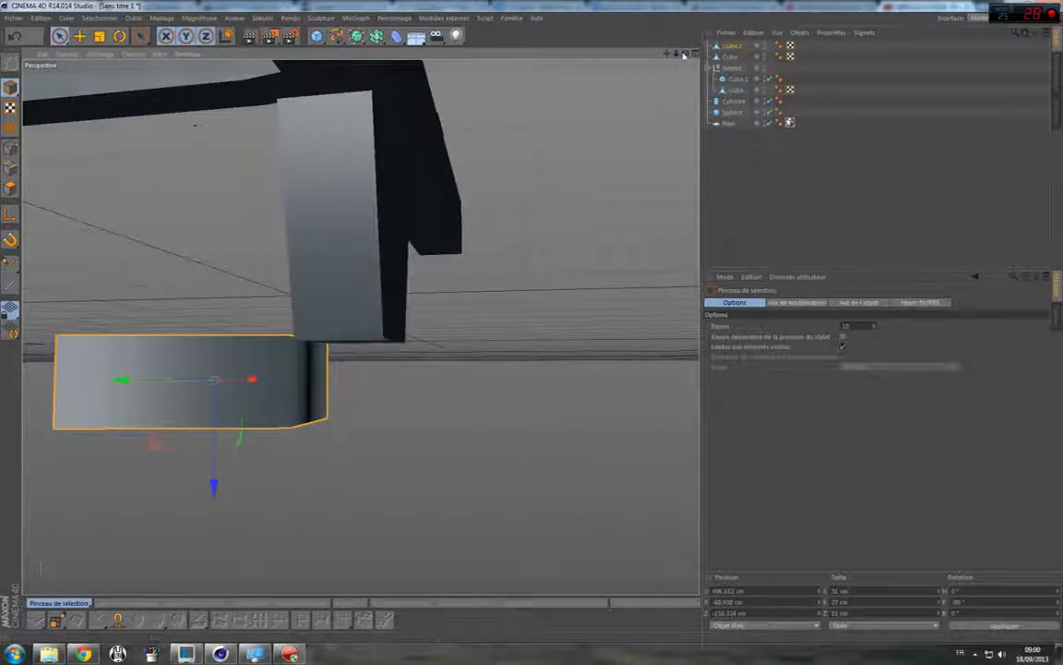
mouse_move(687, 54)
mouse_down()
mouse_move(360, 327)
mouse_move(688, 55)
mouse_up()
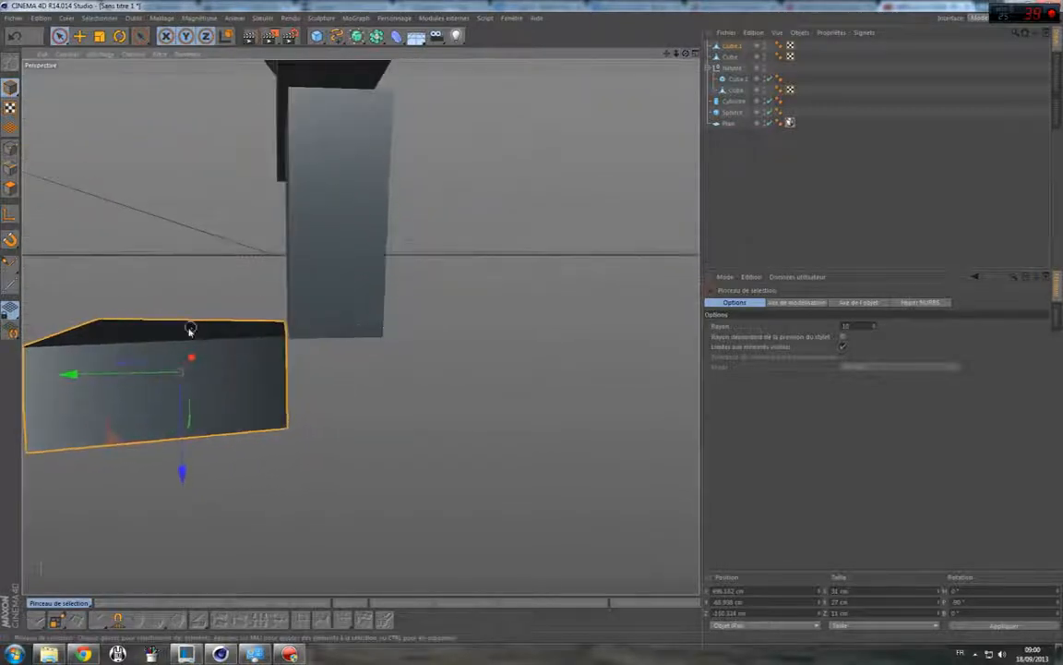
drag(130, 374, 141, 376)
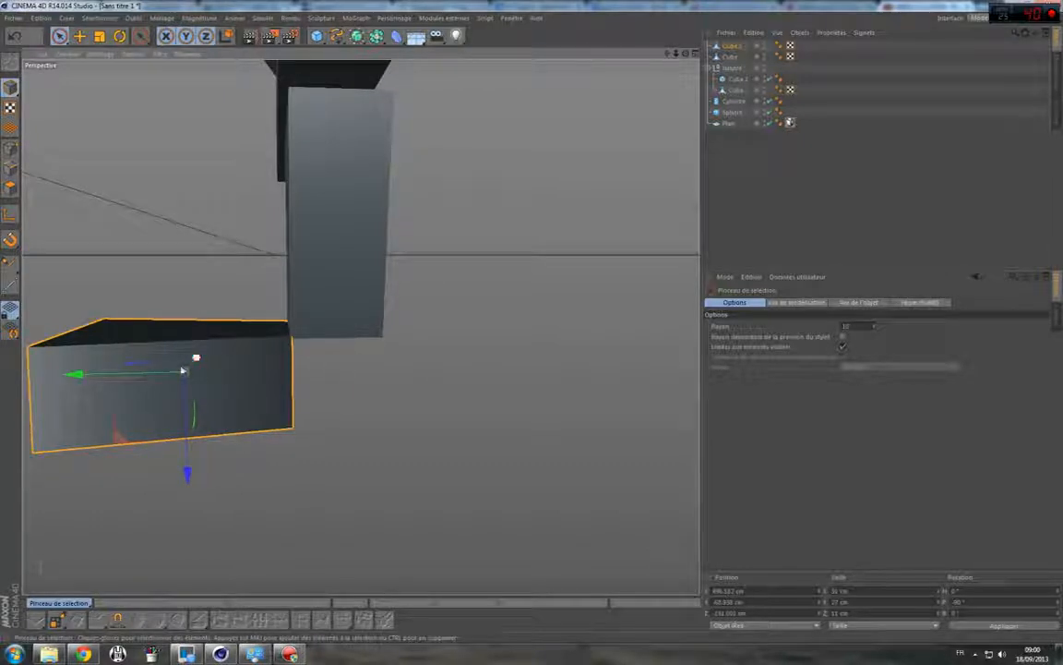
drag(147, 373, 137, 373)
click(10, 185)
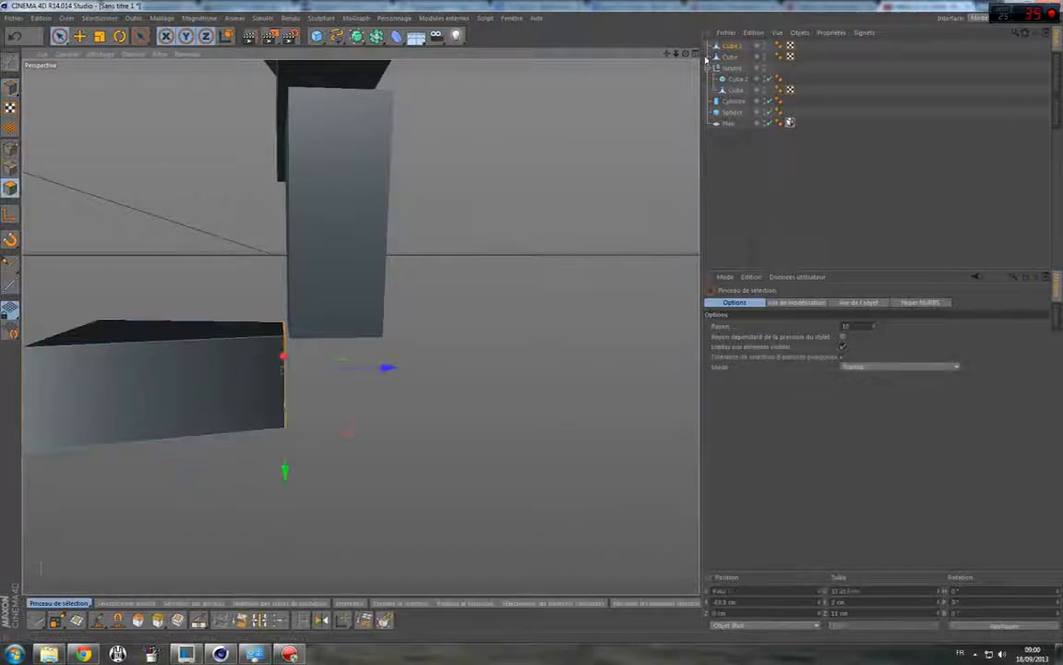
drag(687, 55, 637, 39)
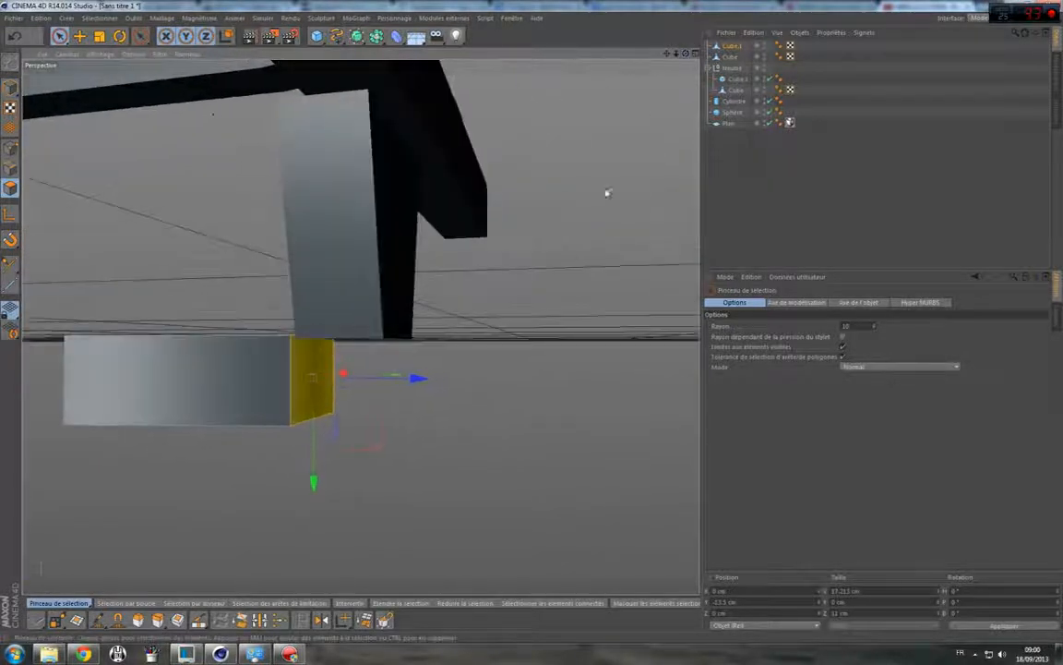
click(314, 407)
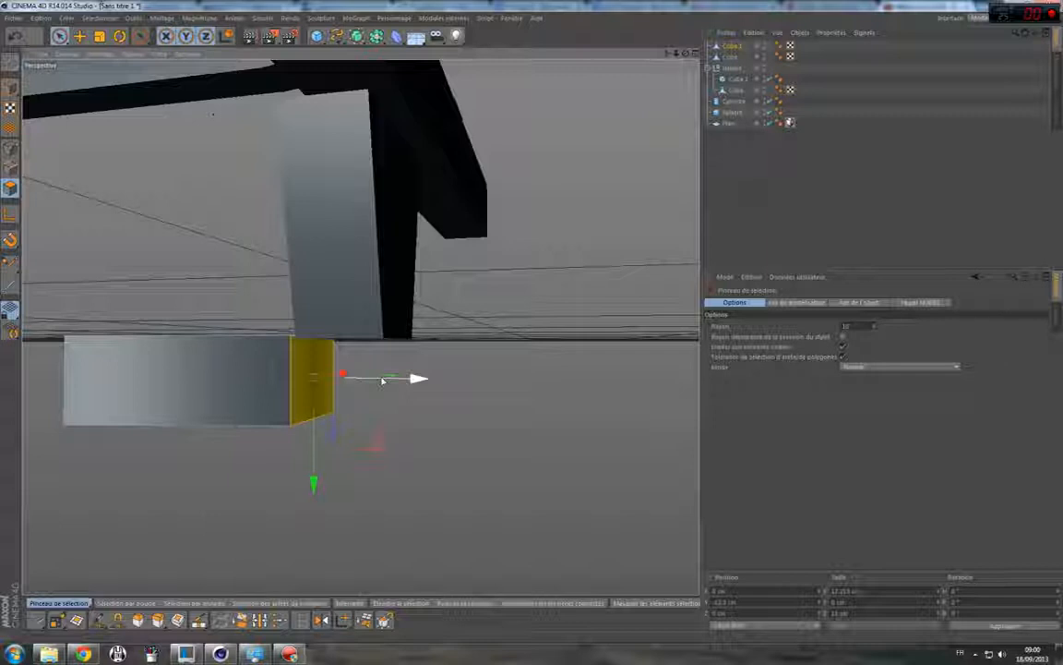
Ring-select the long edges of the horizontal block and bevel them slightly.
click(11, 169)
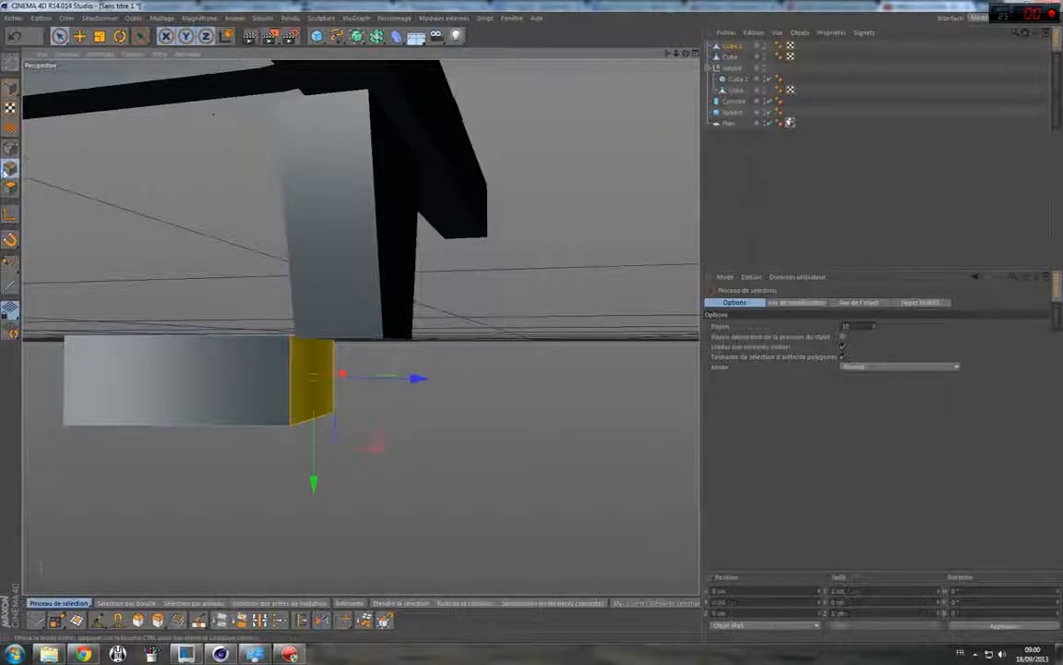
drag(686, 54, 392, 183)
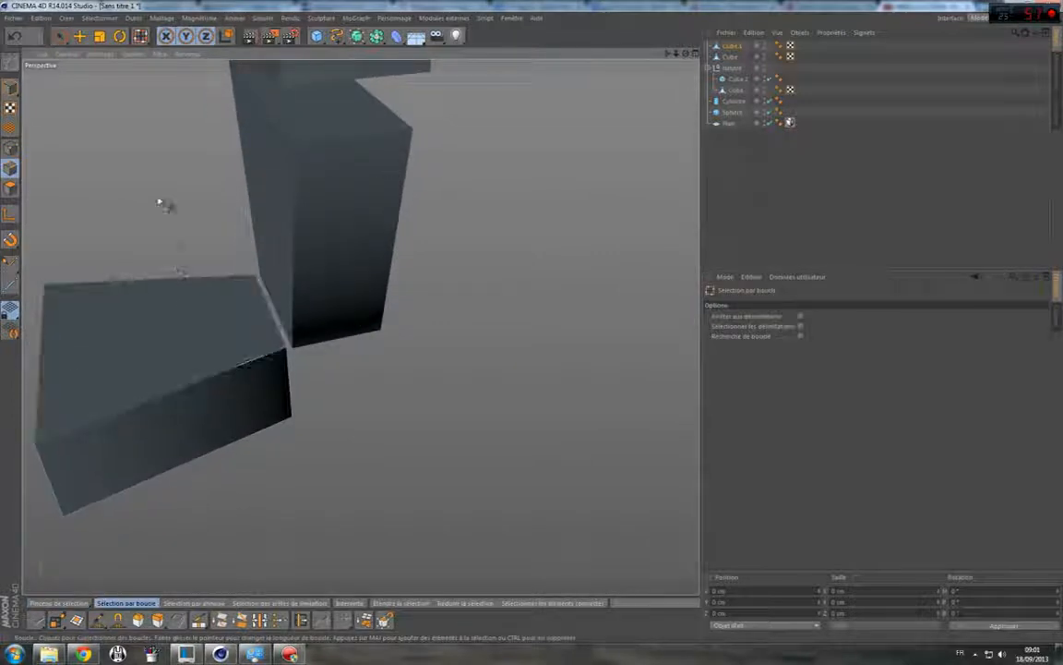
key(u)
key(l)
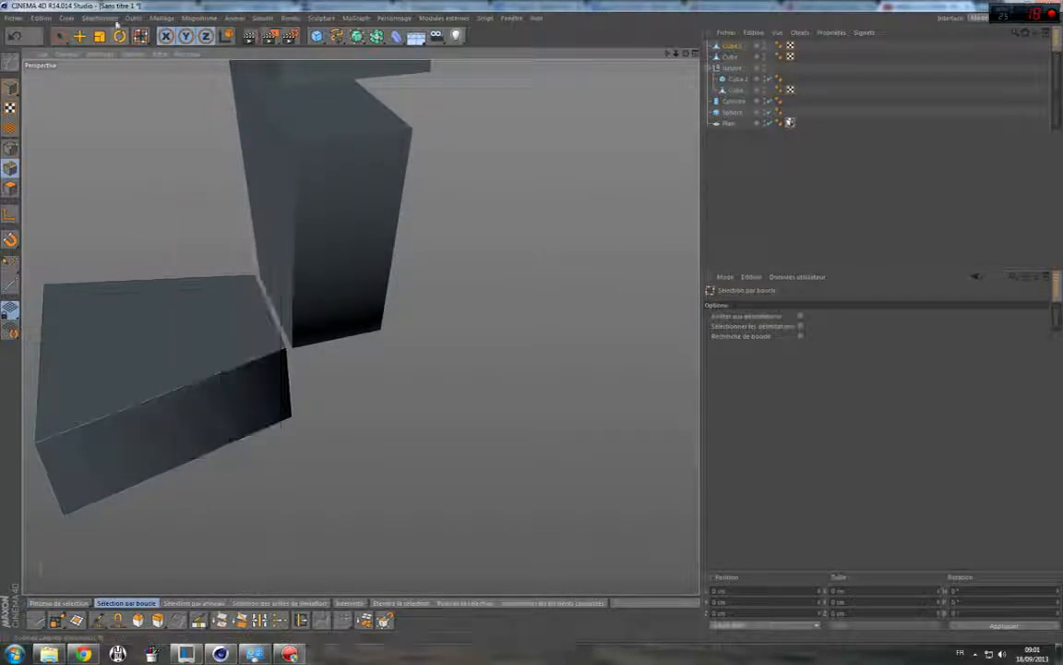
click(108, 19)
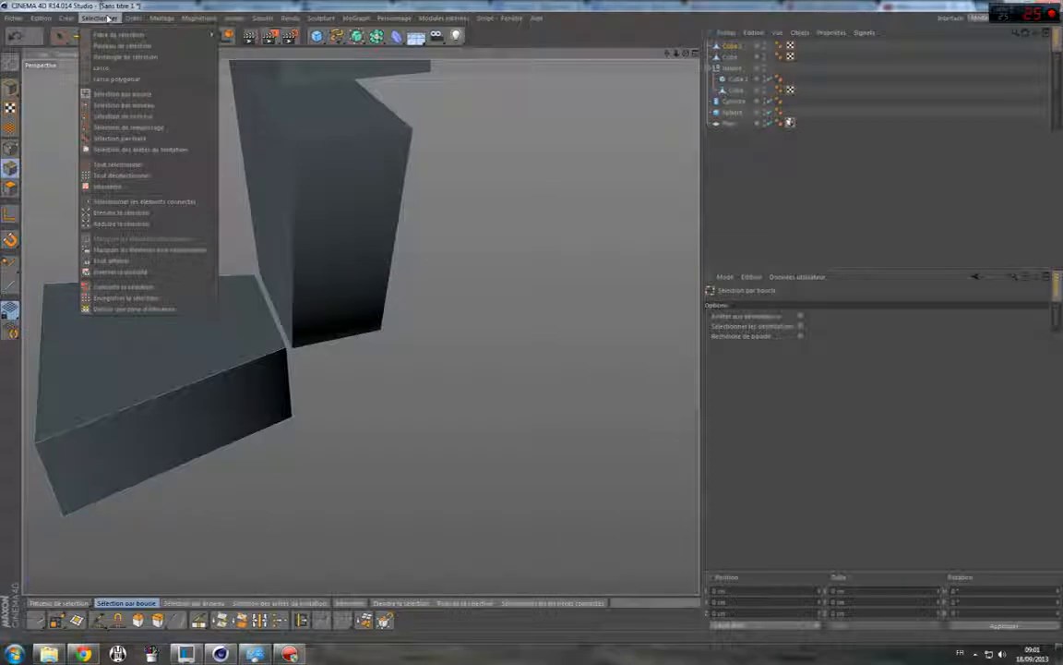
click(174, 106)
click(180, 391)
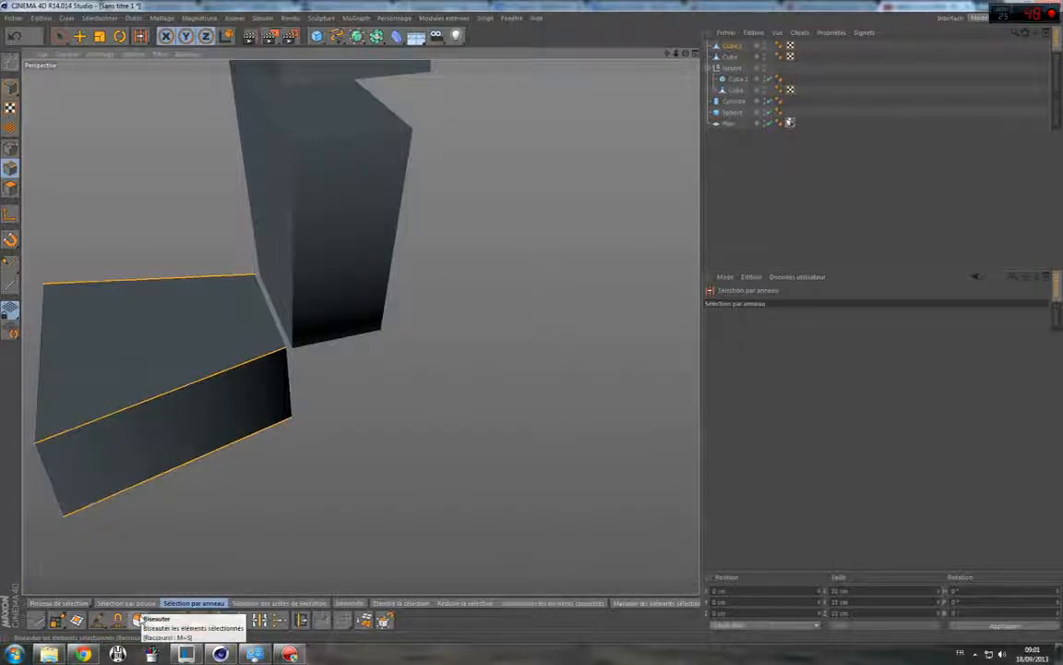
click(136, 619)
drag(280, 506, 294, 485)
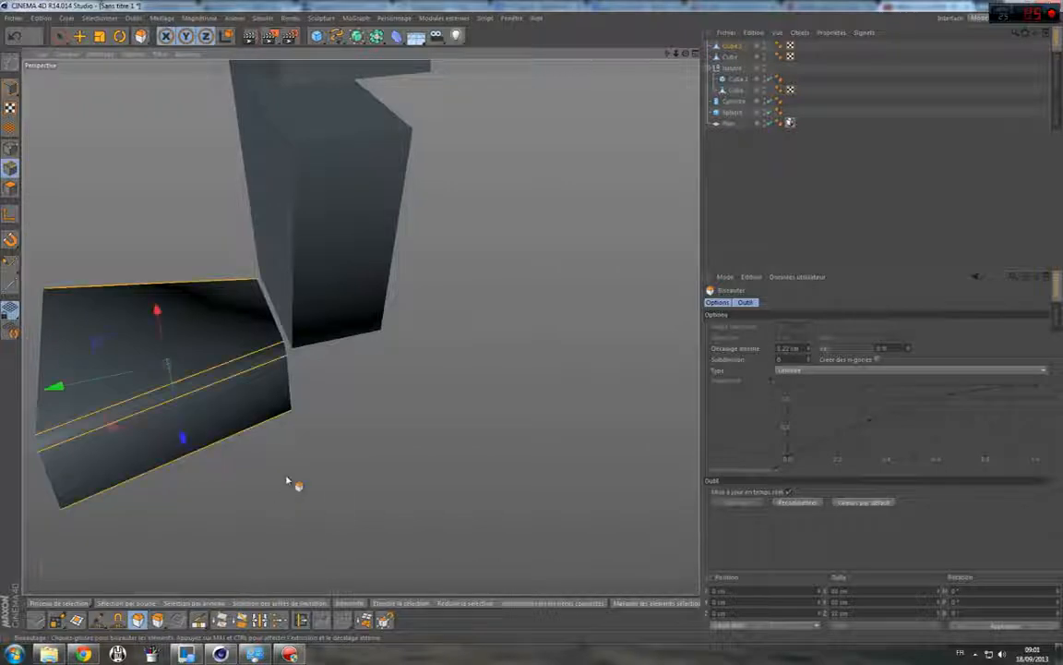
Ring-select the long vertical edges of the upright tapered block and bevel them to match the horizontal block.
click(732, 56)
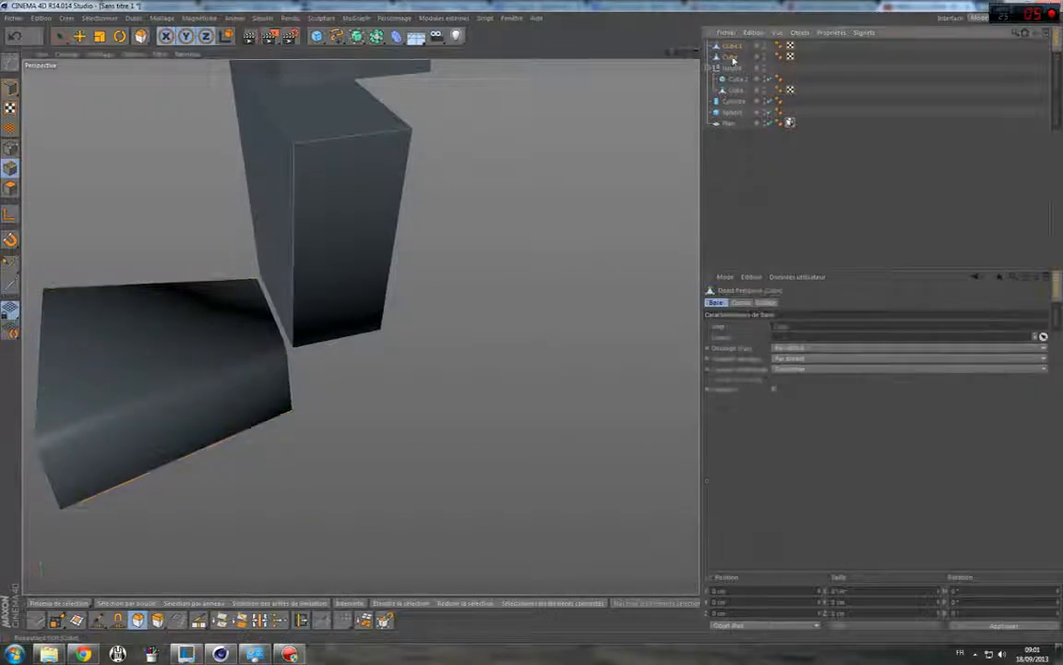
drag(140, 36, 183, 90)
click(309, 228)
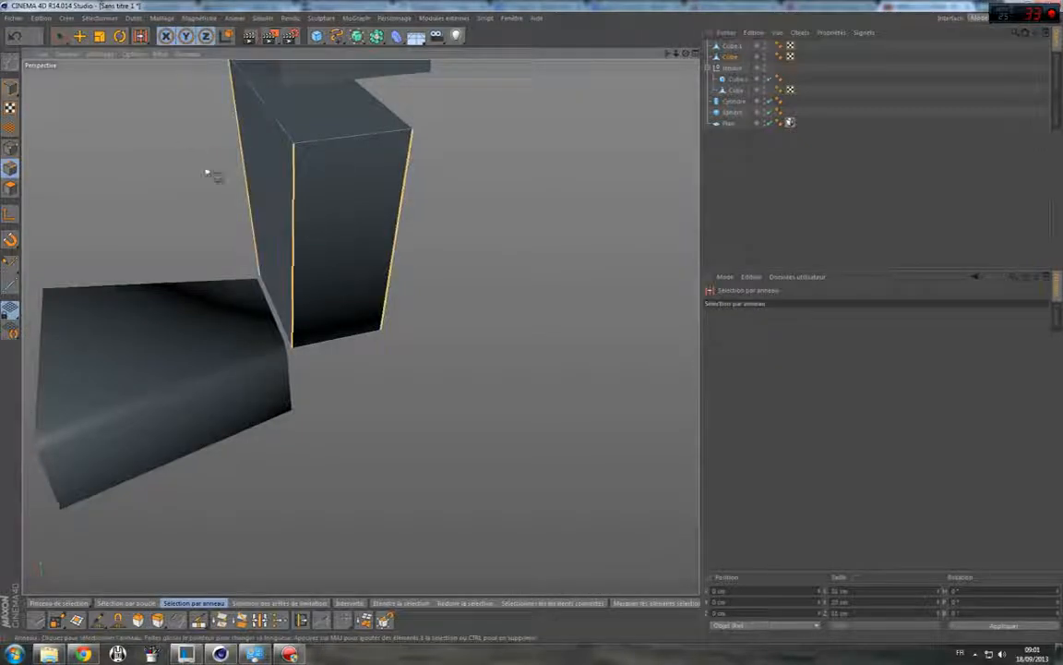
key(space)
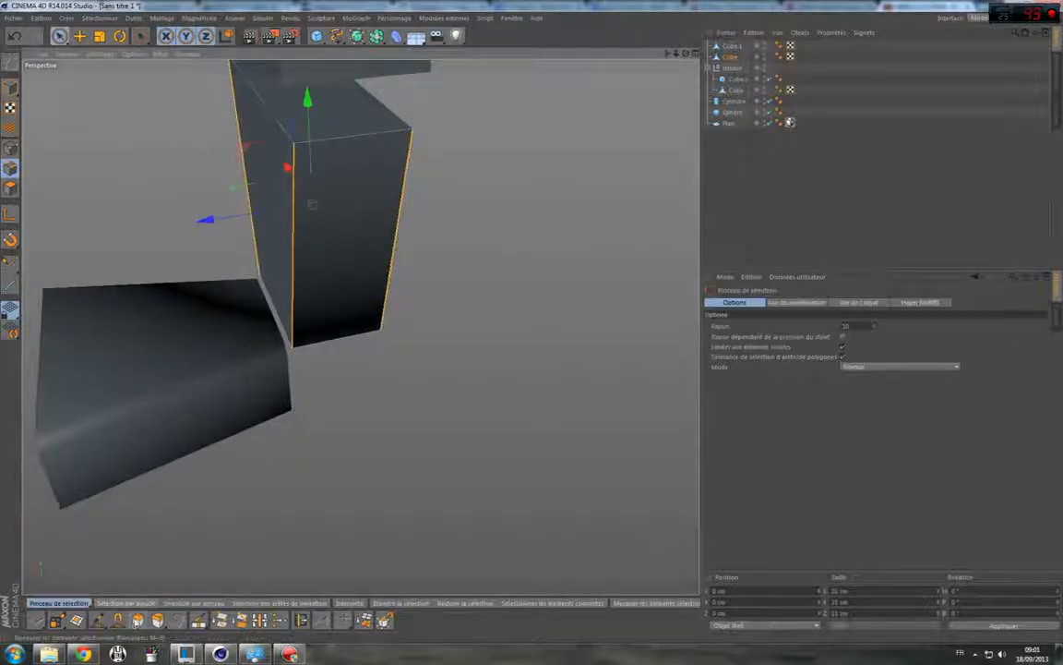
key(space)
click(158, 623)
click(137, 619)
drag(369, 316, 484, 309)
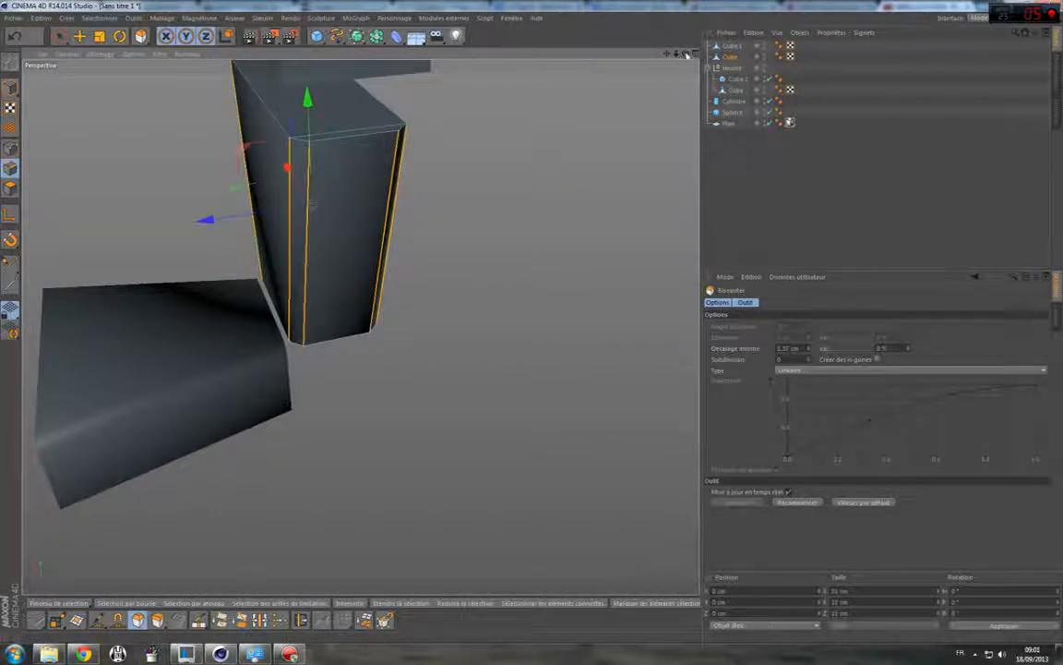
mouse_move(685, 53)
mouse_down()
mouse_move(709, 35)
mouse_move(690, 33)
mouse_up()
Extrude the horizontal block's narrow end polygon outward by about 1 cm toward the upright block.
click(11, 88)
click(59, 35)
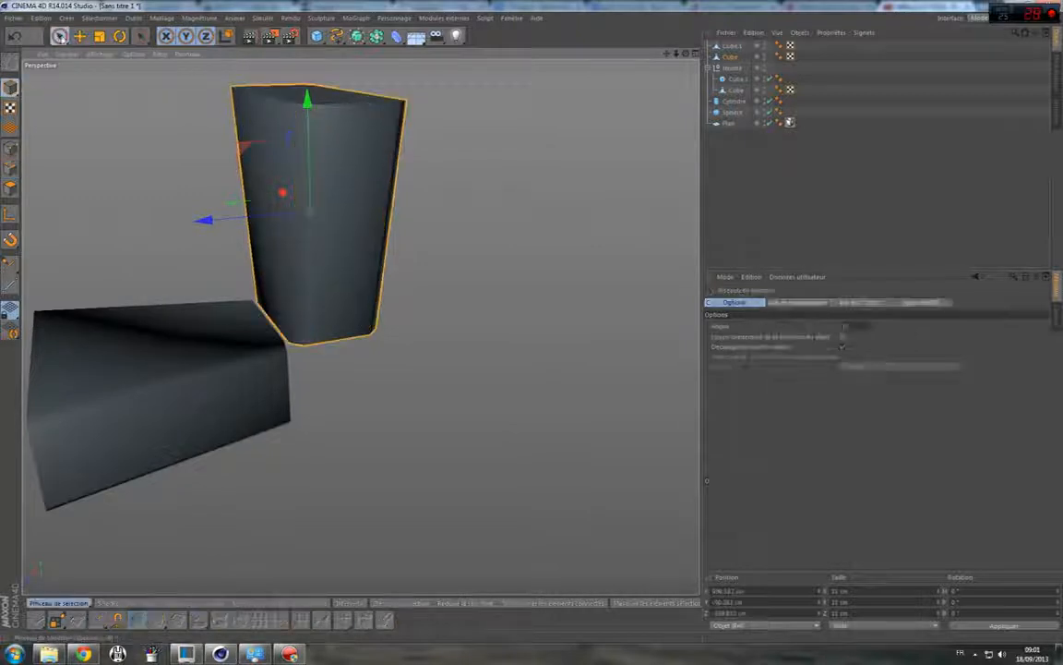
click(189, 376)
alt+drag(661, 164, 220, 151)
click(10, 188)
click(321, 380)
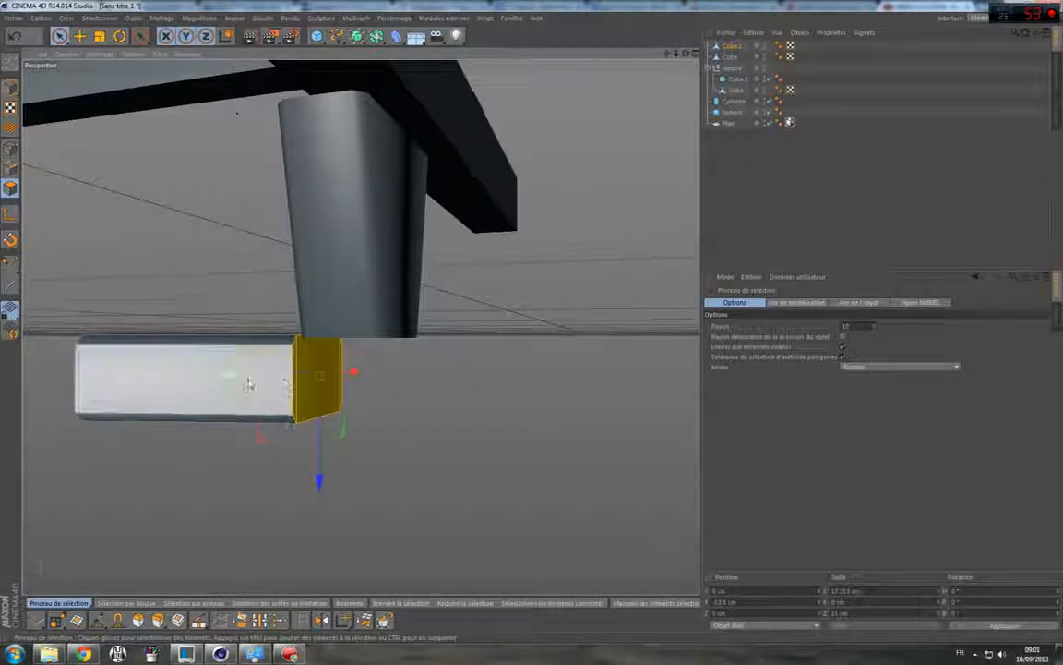
drag(251, 375, 260, 379)
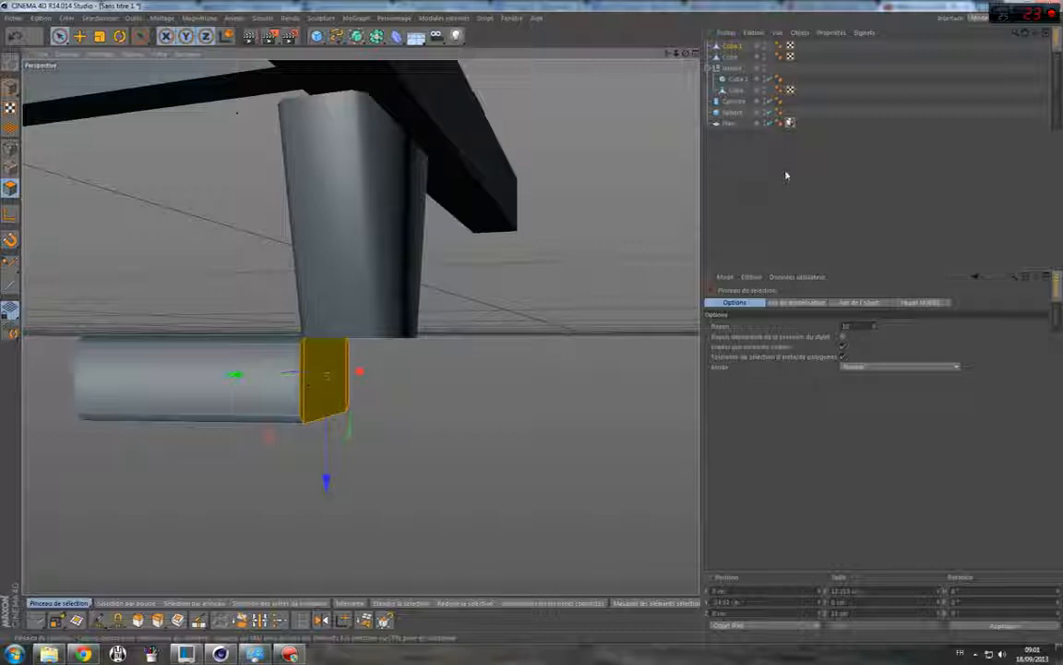
Shift the whole horizontal block slightly away from the upright block to leave a small gap at the joint.
click(734, 47)
ctrl+click(733, 56)
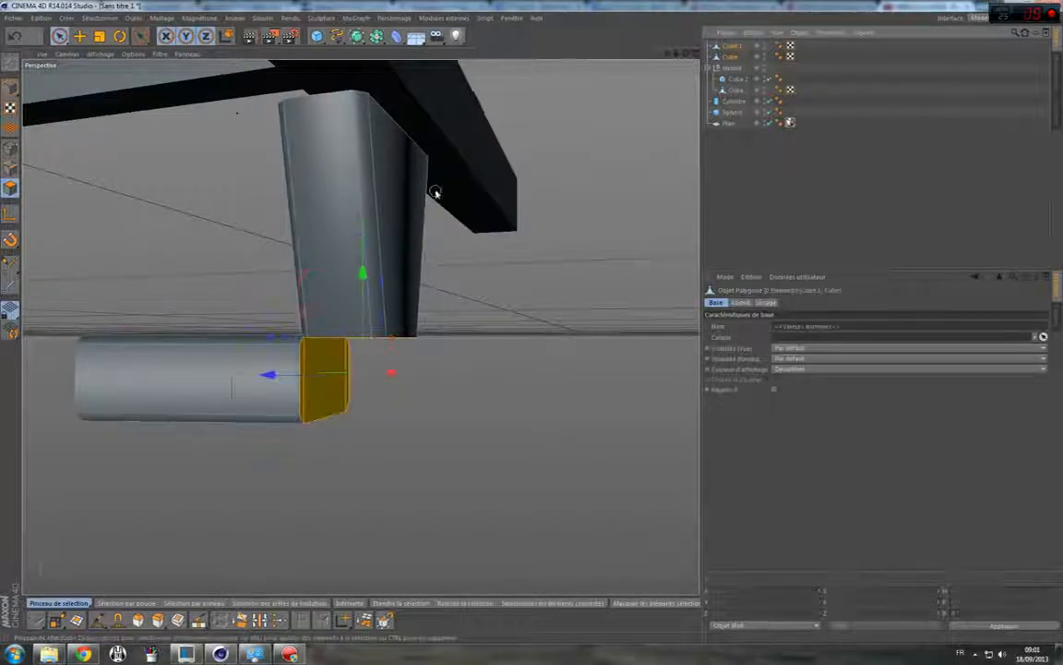
click(10, 148)
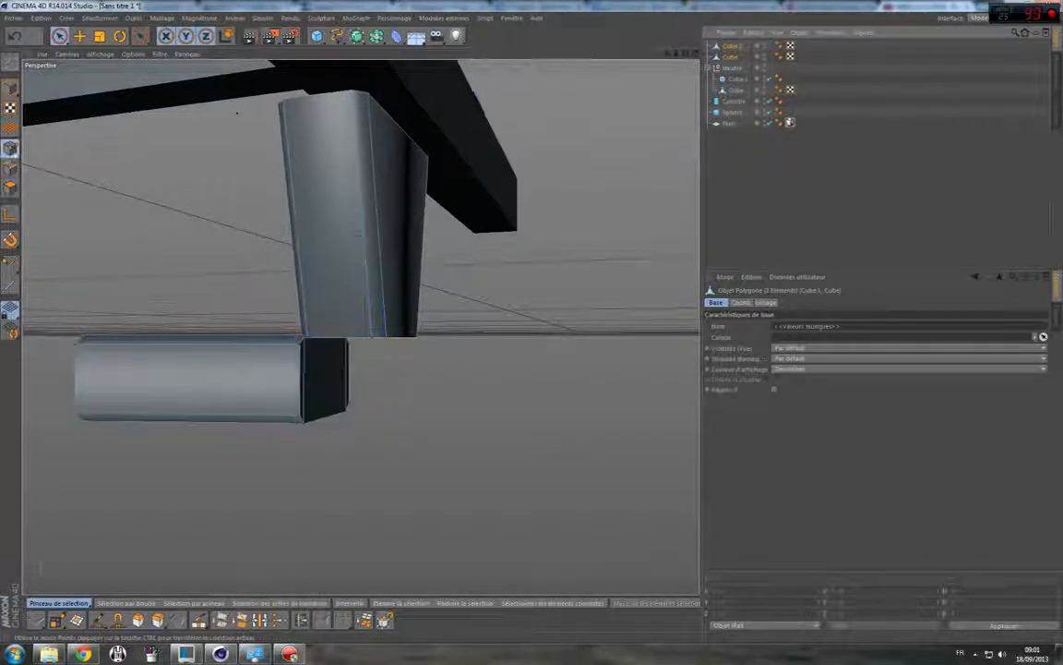
scroll(316, 364, up, 3)
scroll(336, 359, up, 2)
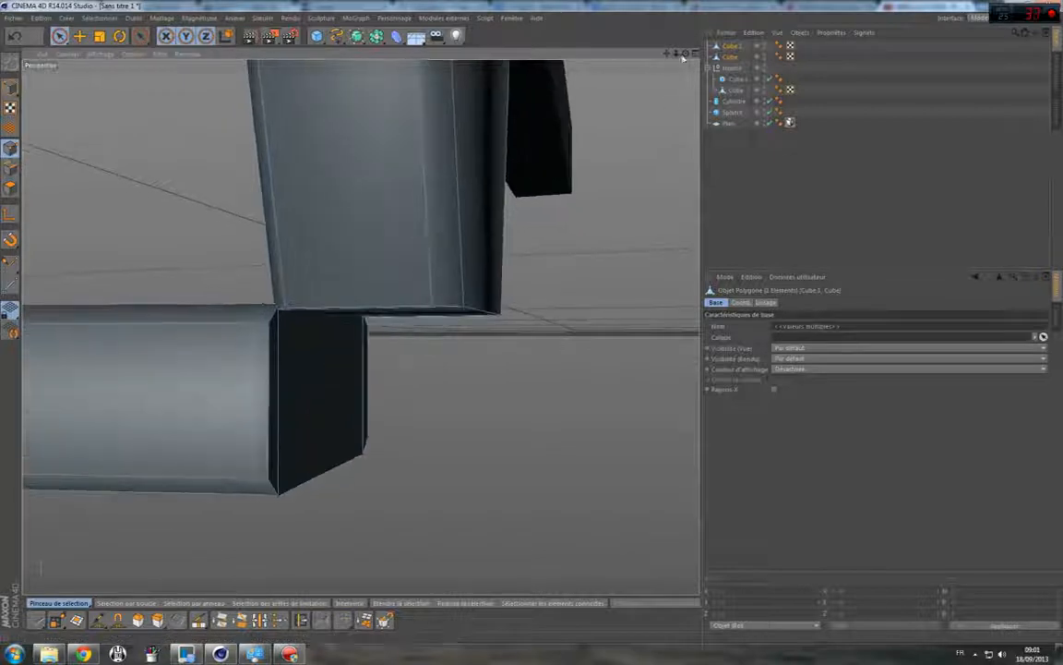
alt+drag(336, 359, 617, 133)
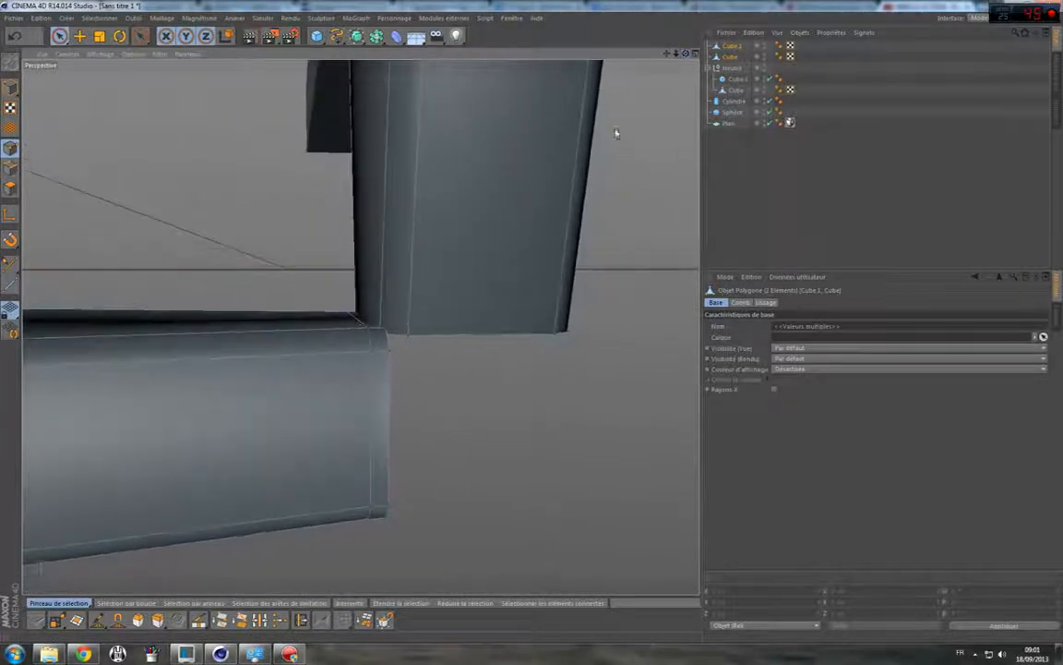
click(732, 45)
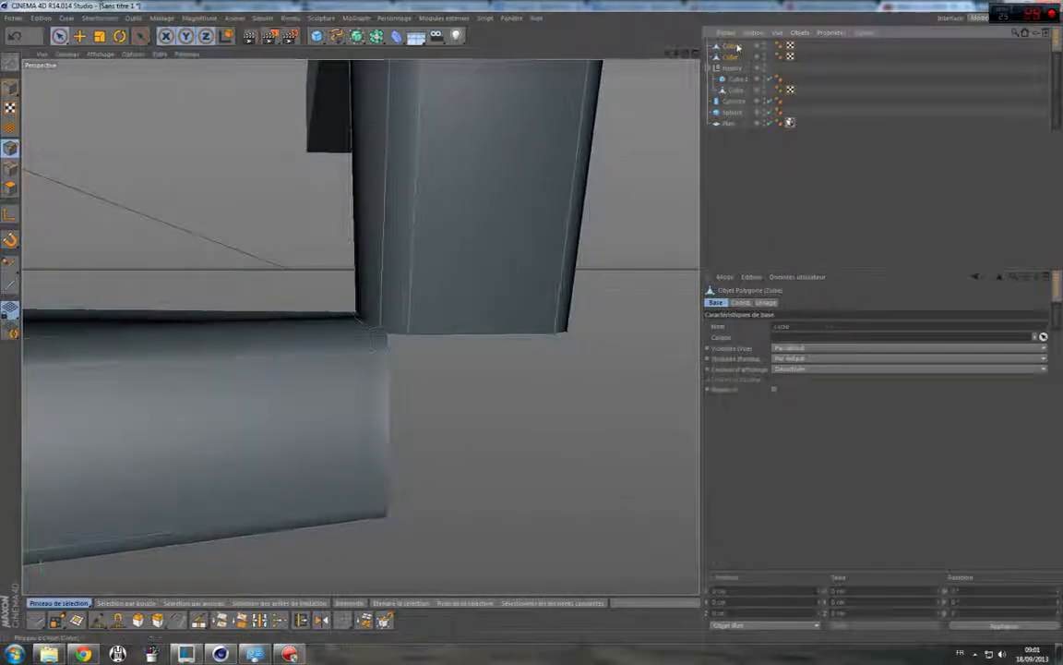
click(9, 150)
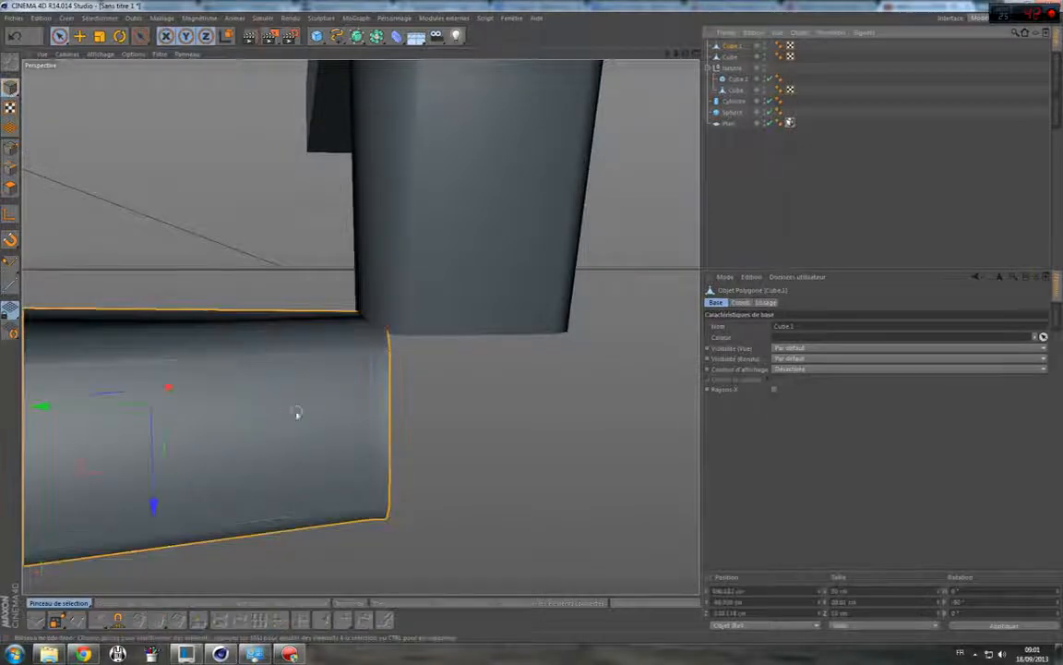
drag(88, 408, 62, 410)
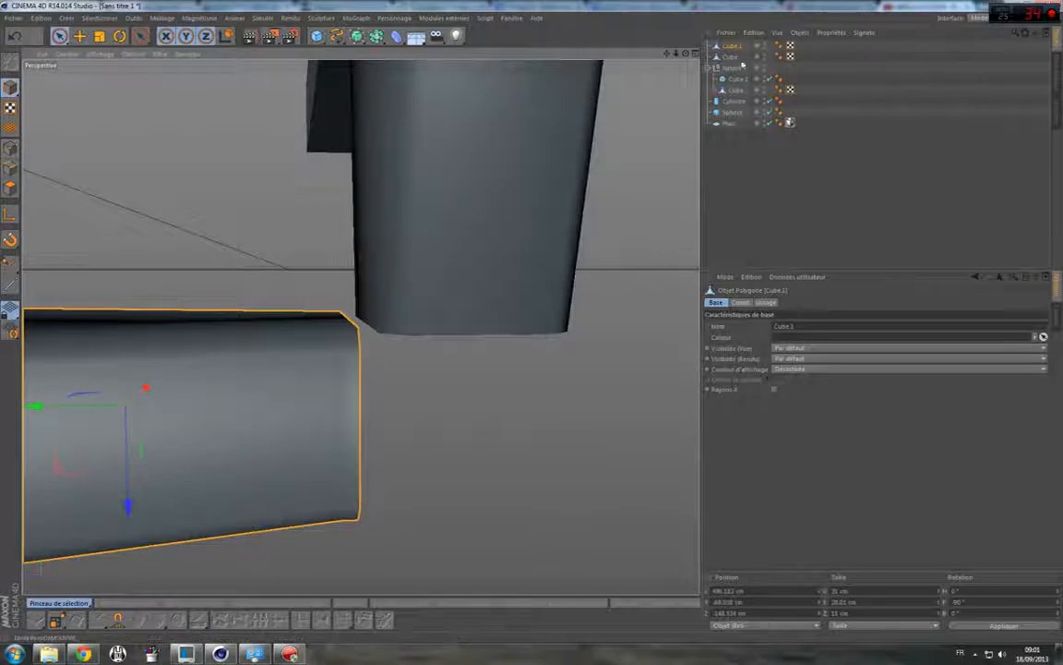
Weld the horizontal block's near upper corner point onto the facing lower corner point of the upright block.
shift+click(510, 189)
click(8, 134)
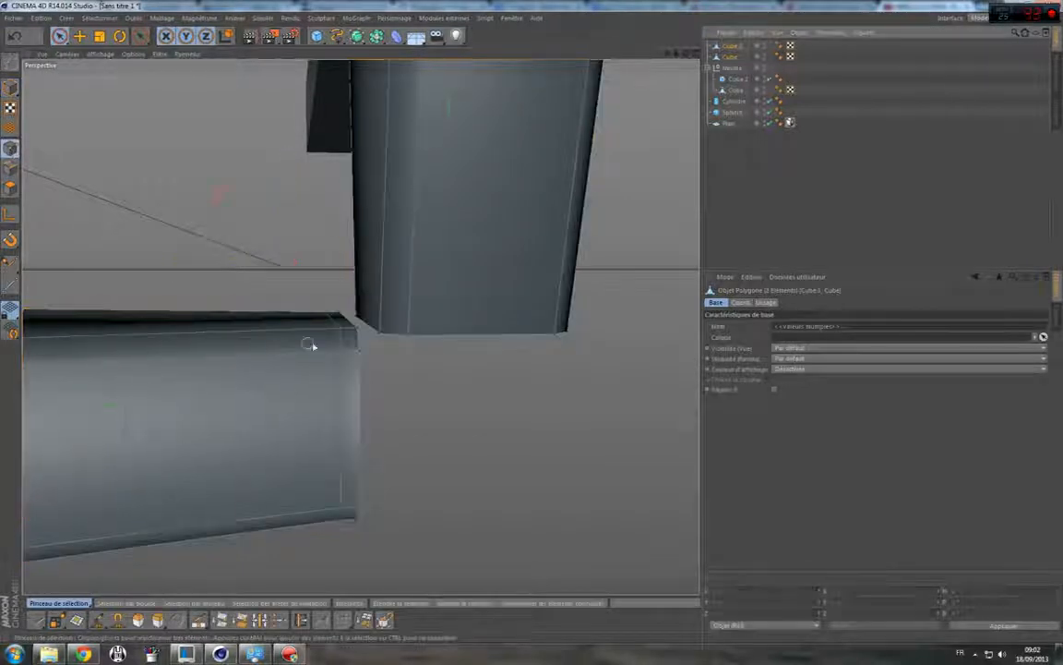
click(375, 331)
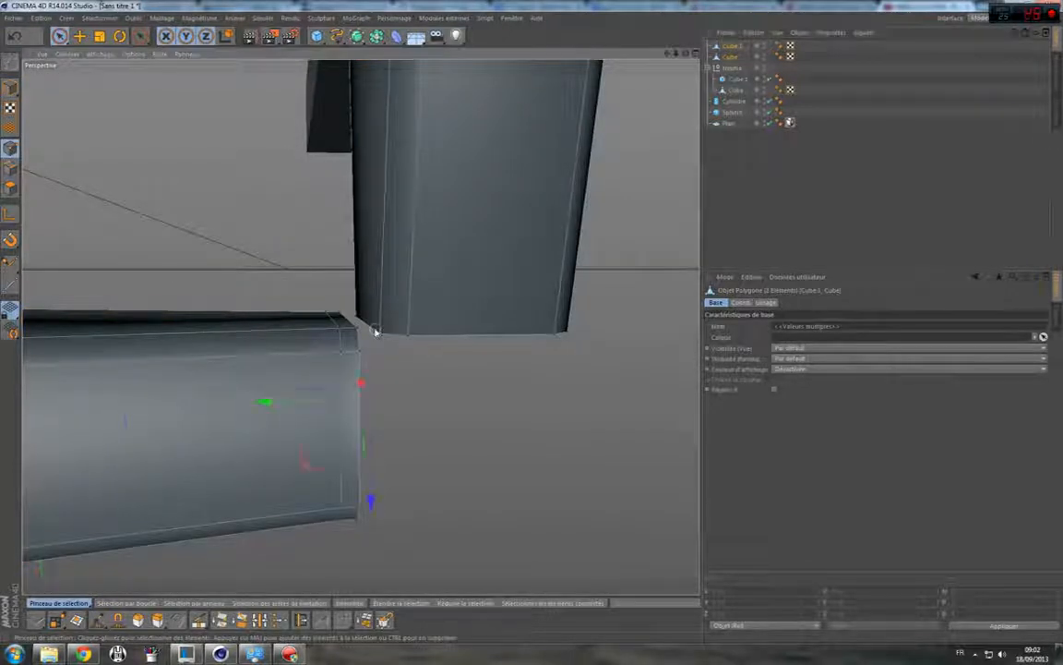
click(361, 329)
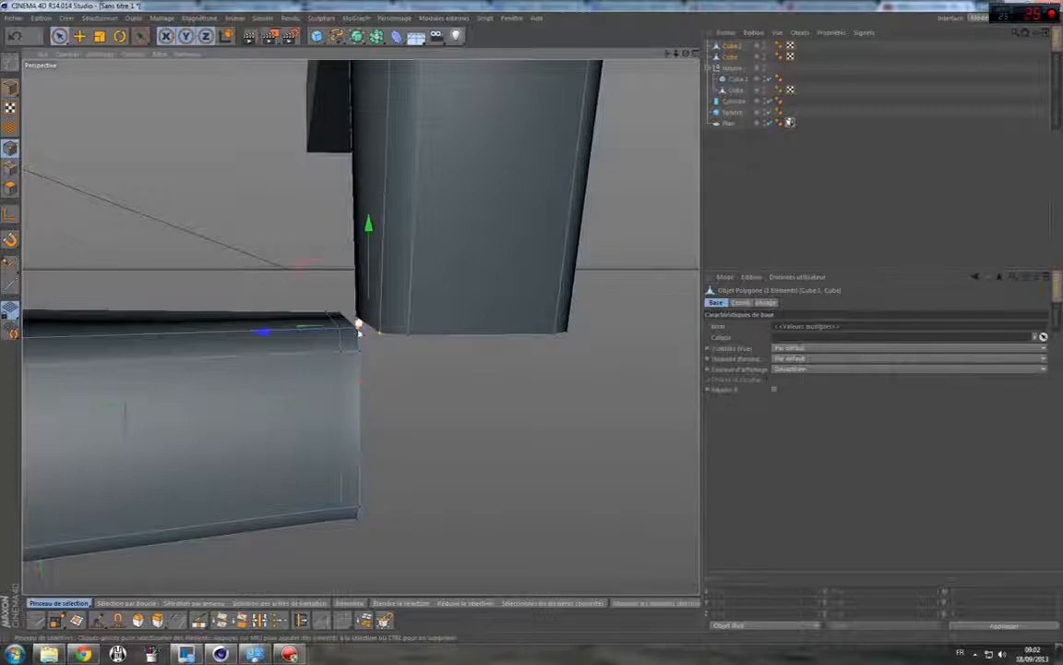
drag(686, 53, 702, 74)
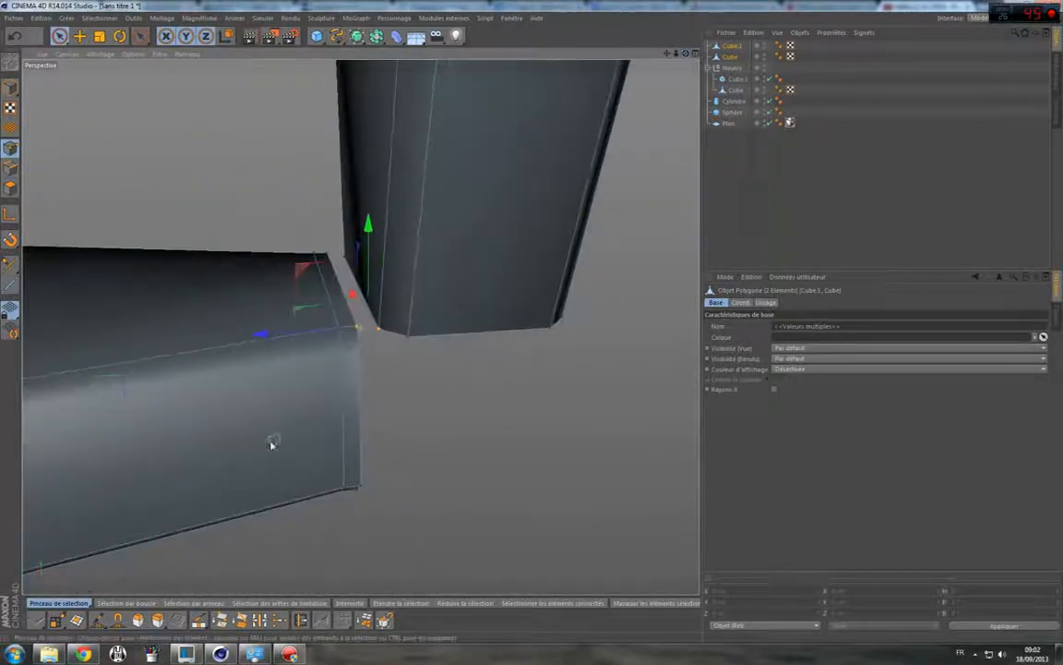
click(279, 618)
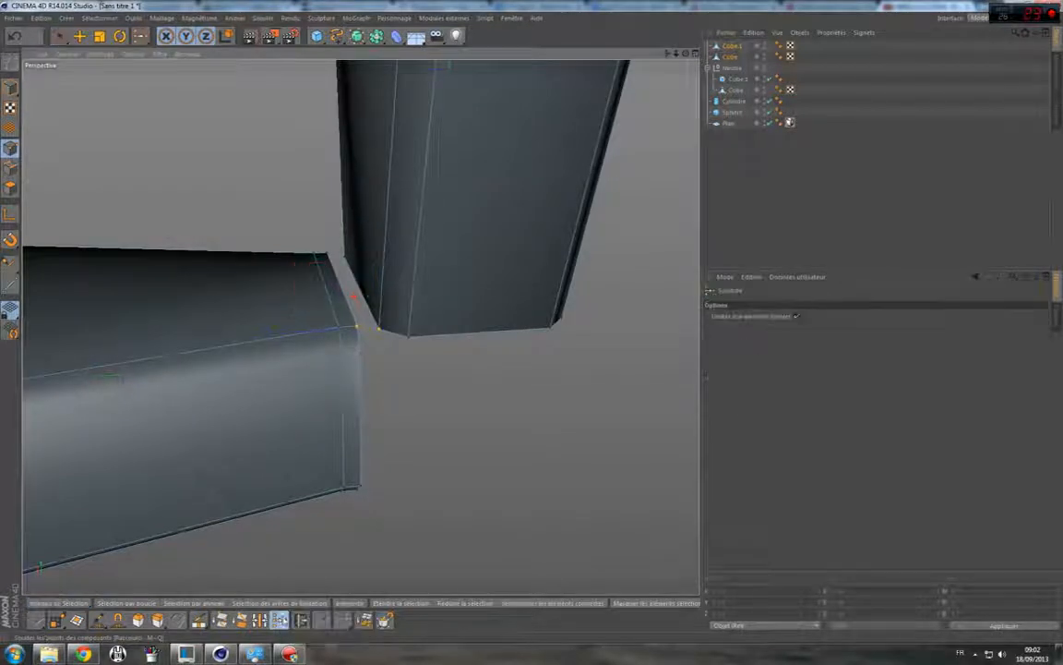
click(378, 328)
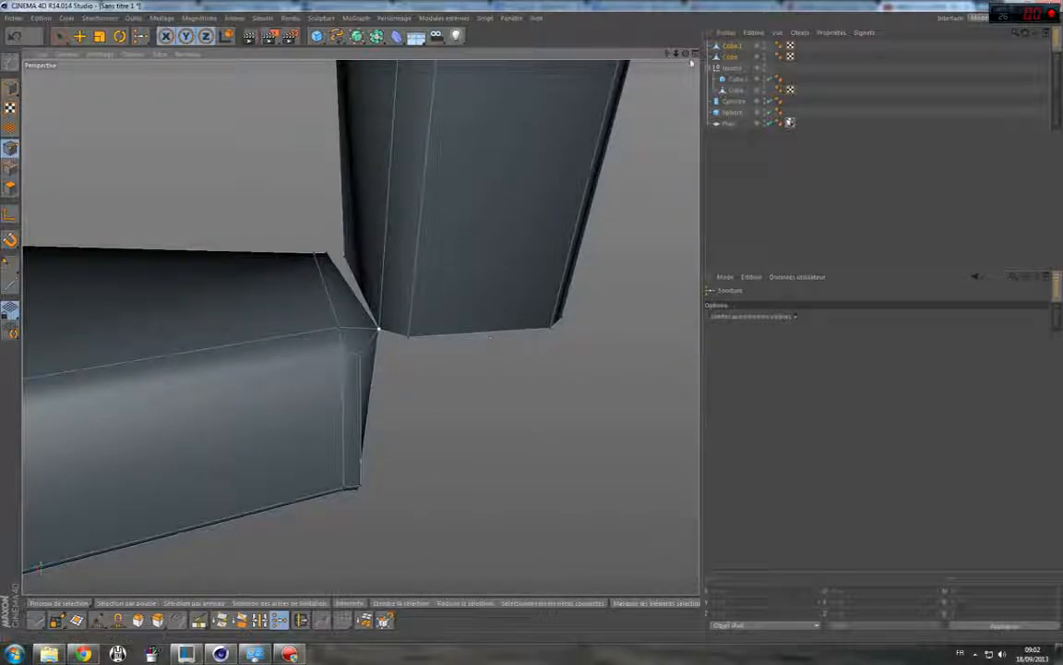
alt+drag(360, 327, 539, 254)
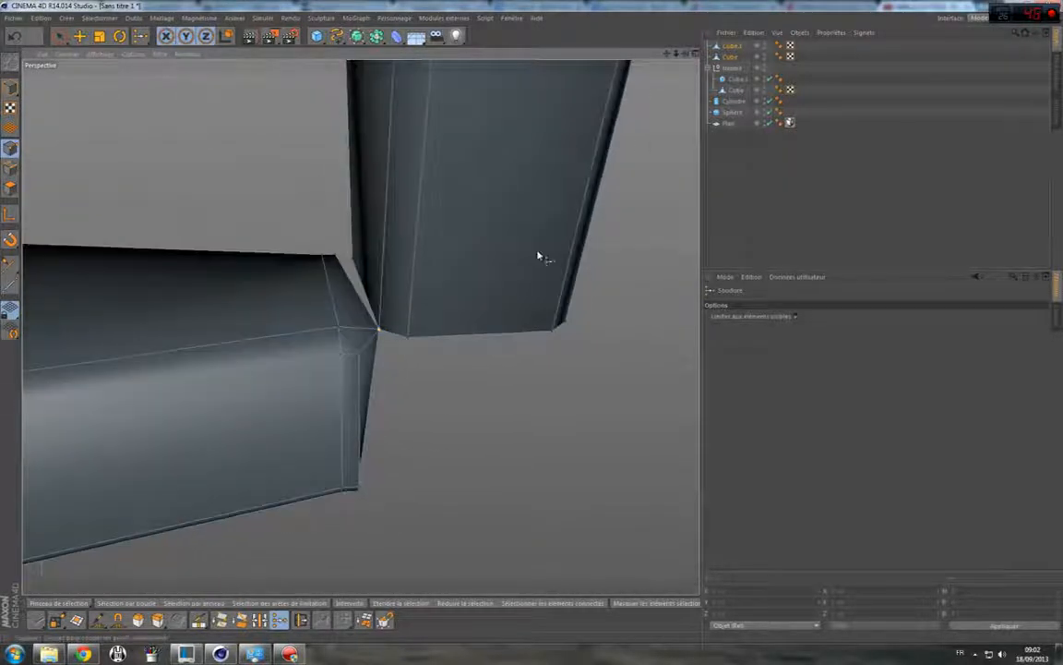
Undo the last point weld between the horizontal block and the upright block.
key(ctrl+z)
key(space)
click(387, 352)
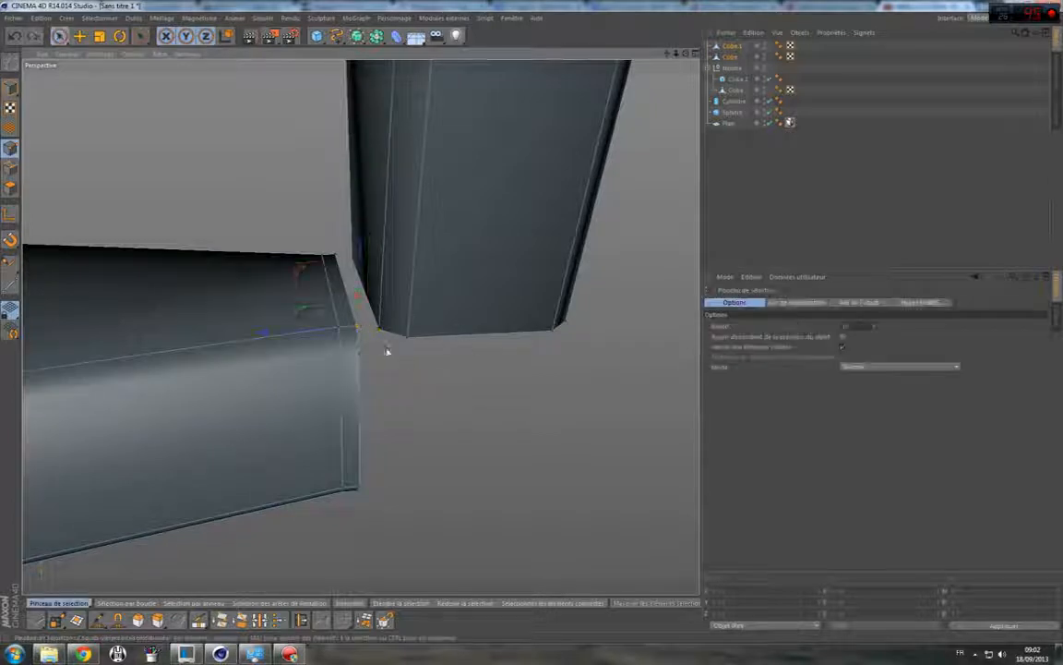
click(363, 326)
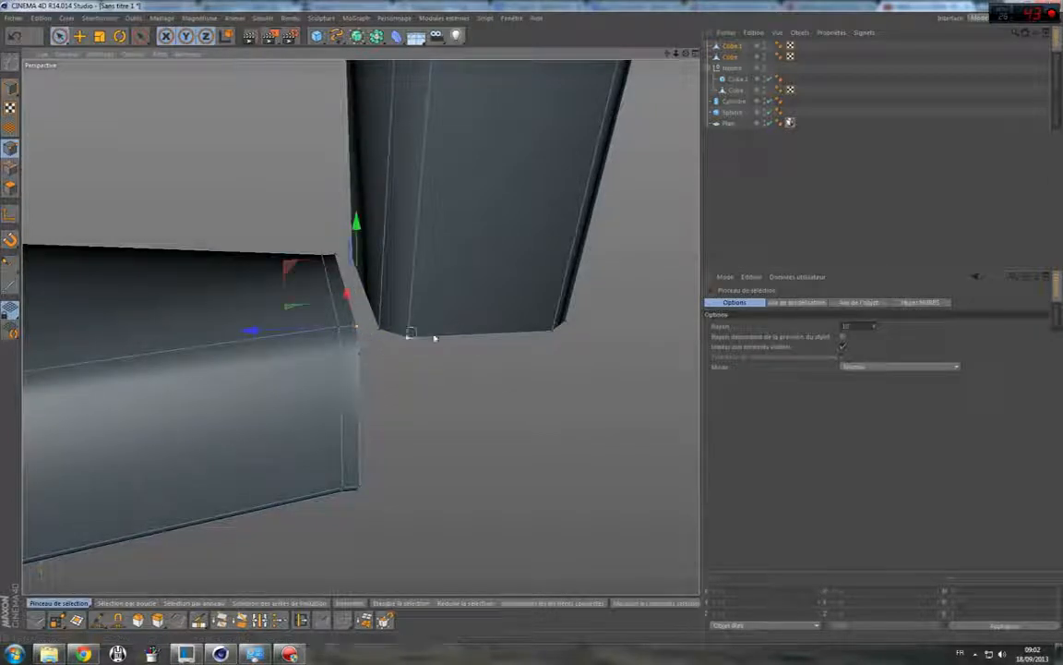
shift+click(569, 322)
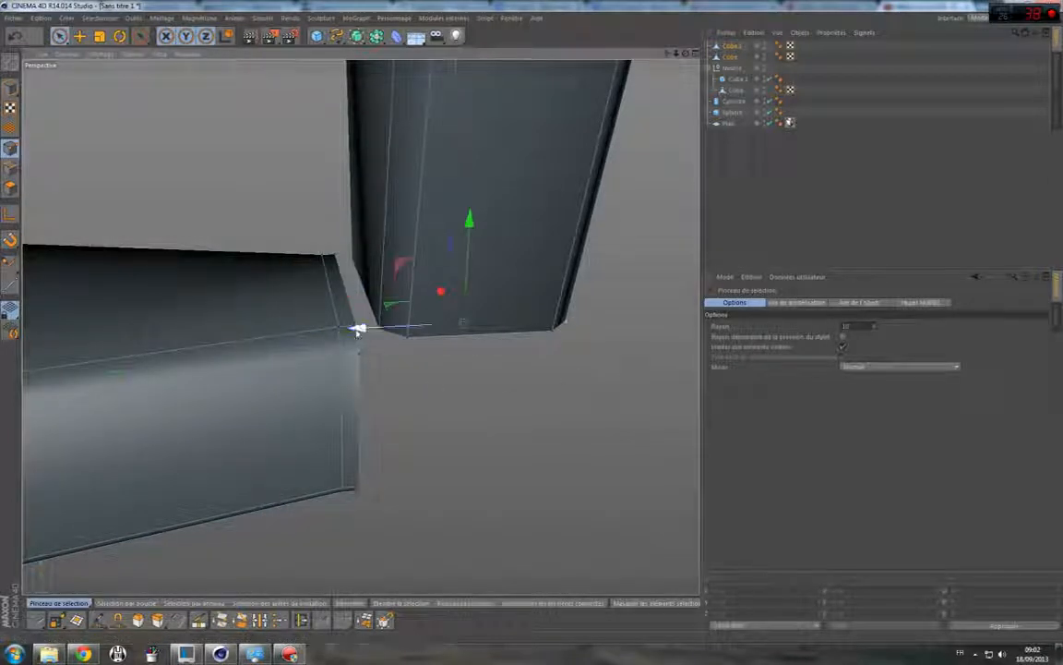
key(ctrl+z)
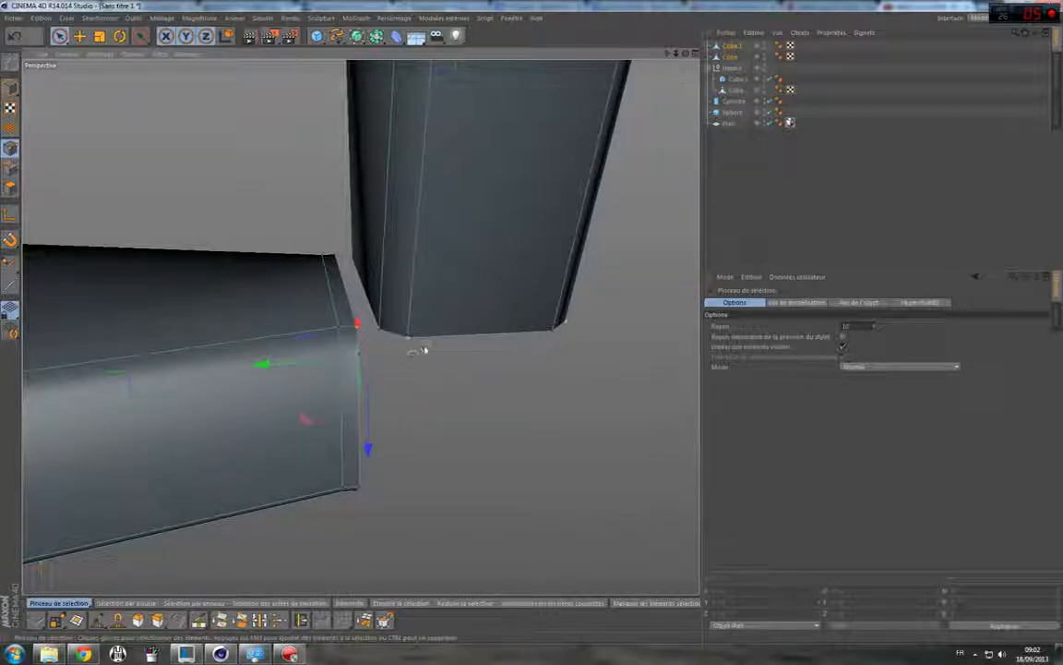
shift+click(408, 338)
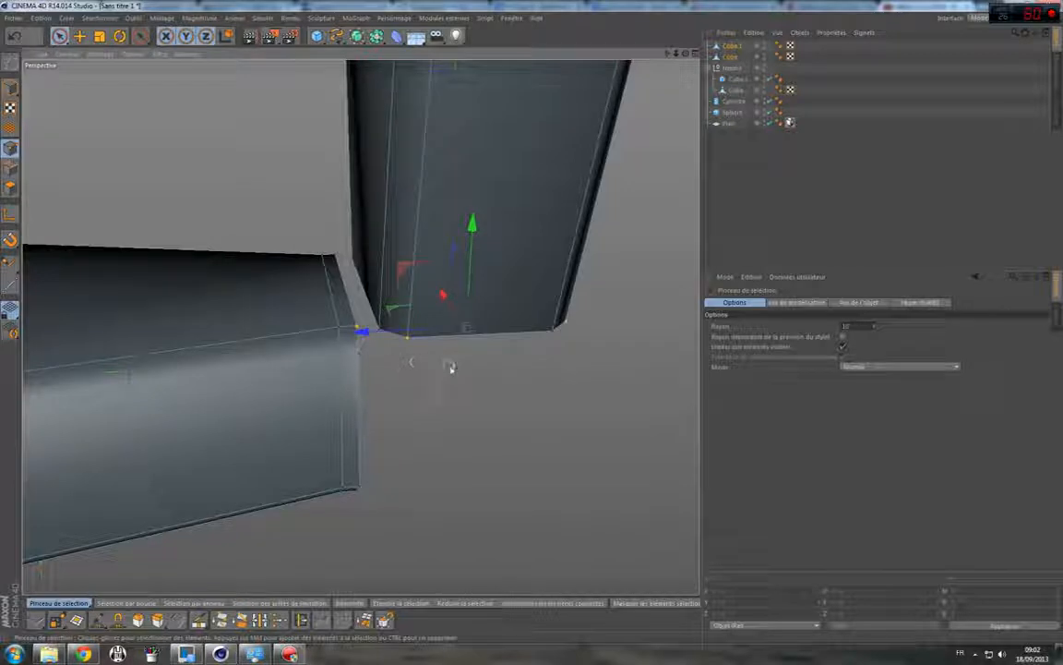
key(ctrl+z)
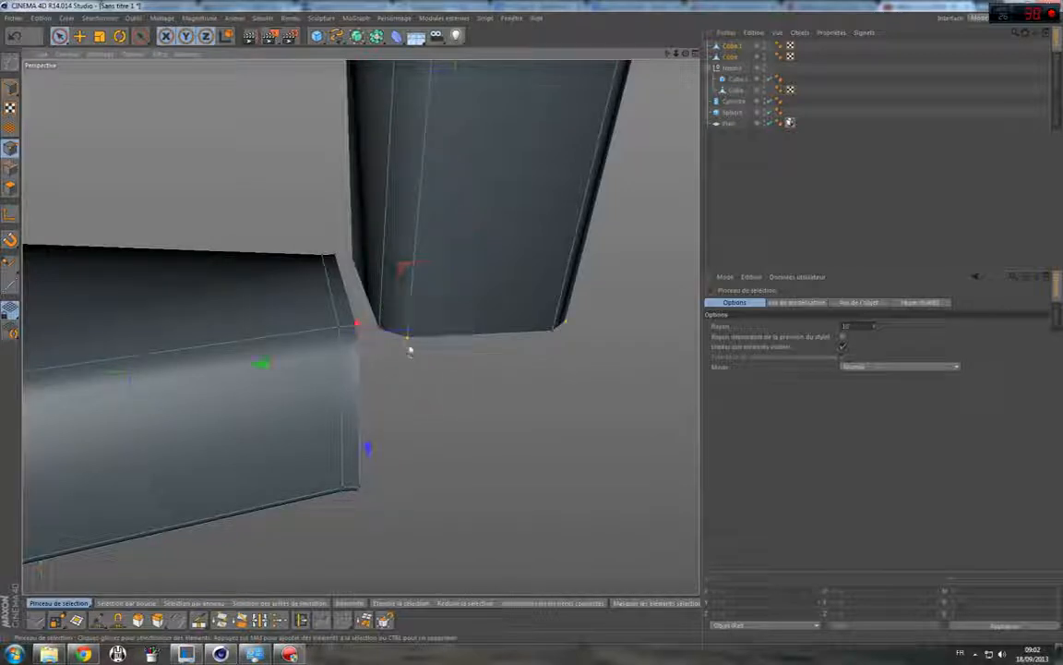
key(ctrl+z)
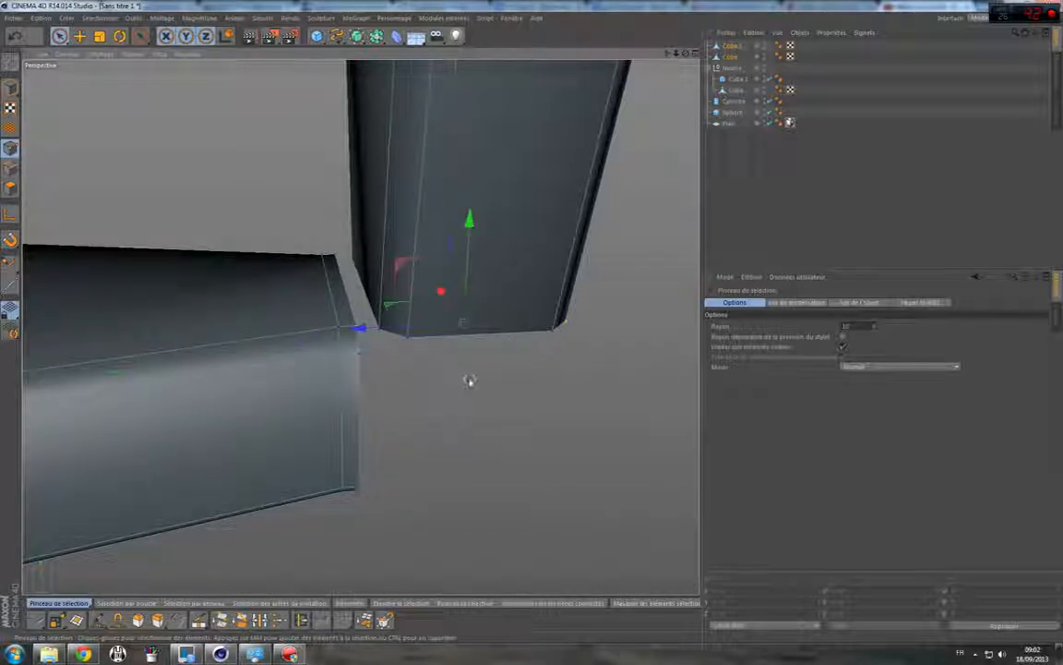
key(ctrl+z)
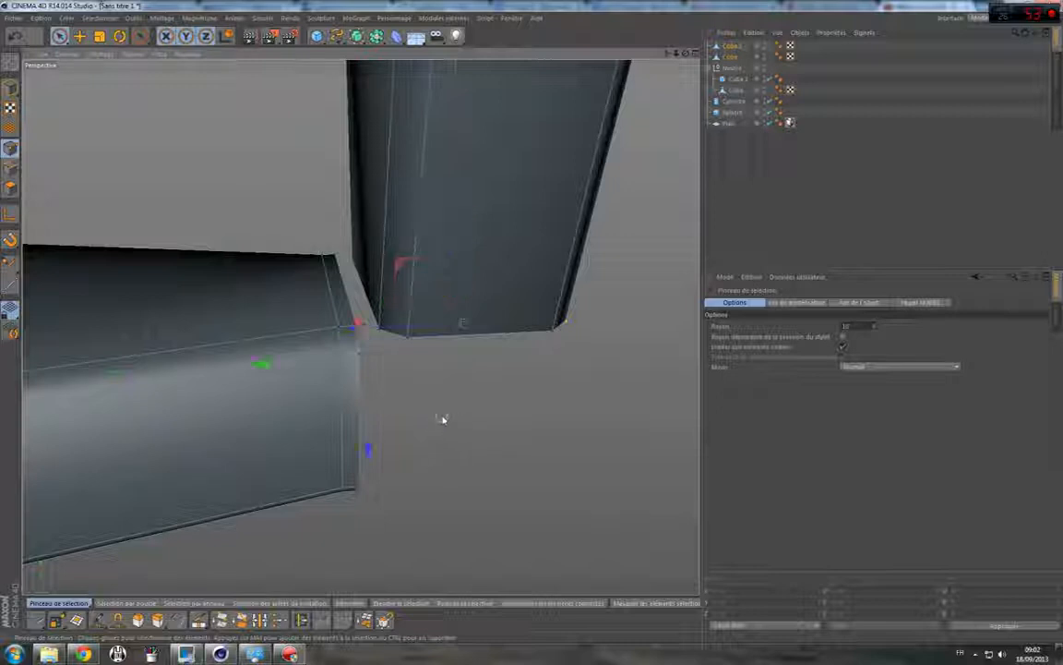
key(ctrl+z)
Weld the upper corner point of the horizontal block's extruded end onto the upright block's outermost lower corner point.
click(363, 333)
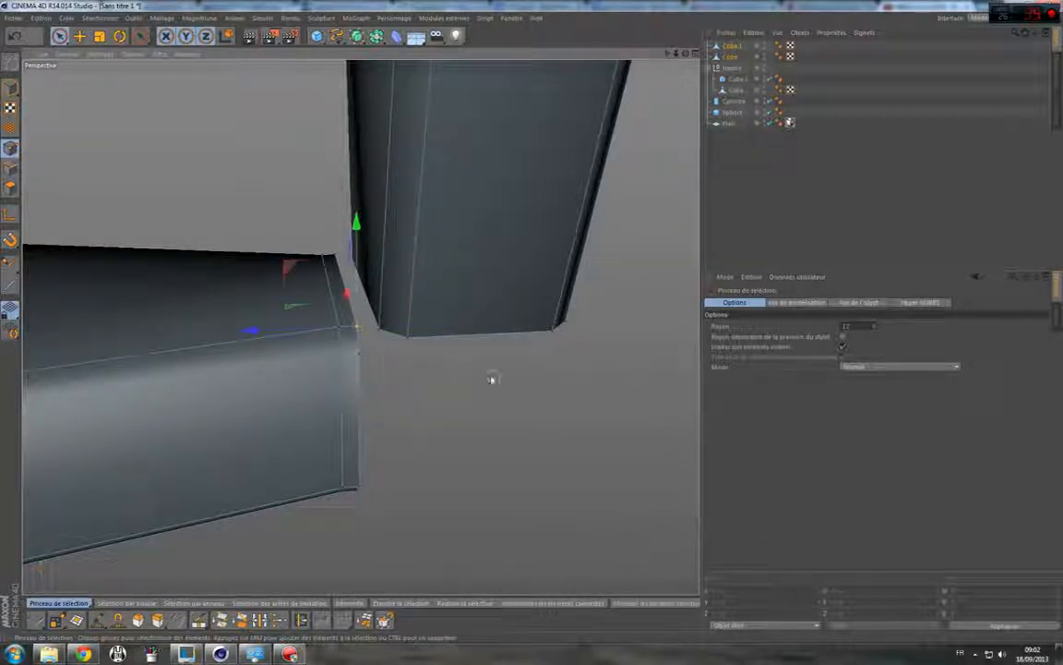
shift+click(567, 325)
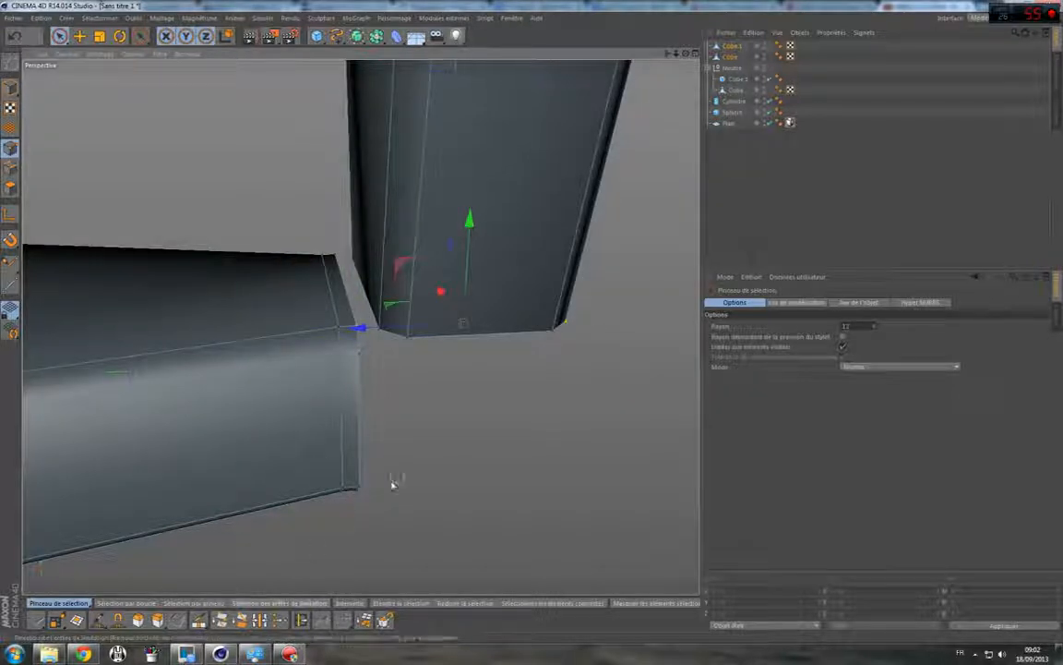
click(280, 619)
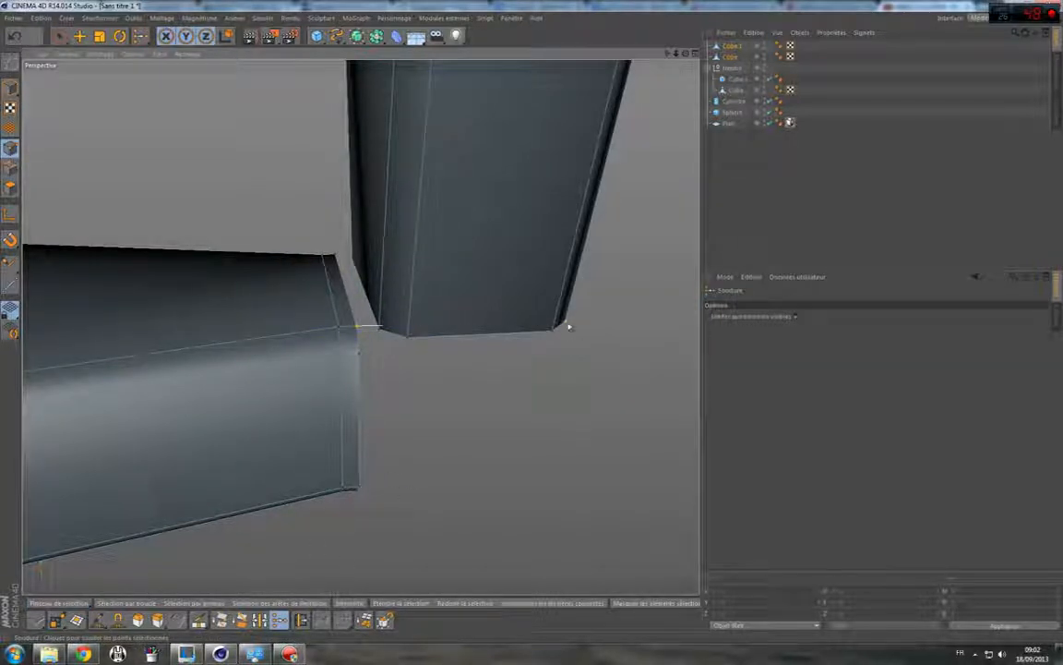
click(567, 325)
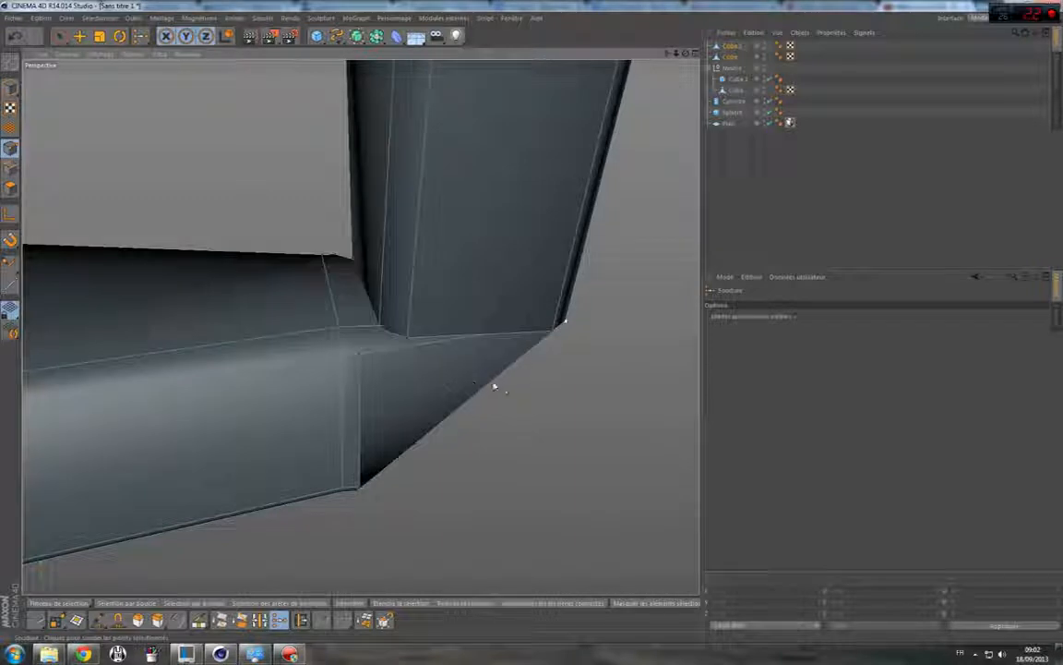
Weld the end point just below the welded corner onto the adjacent outer lower bevel point of the upright block.
key(space)
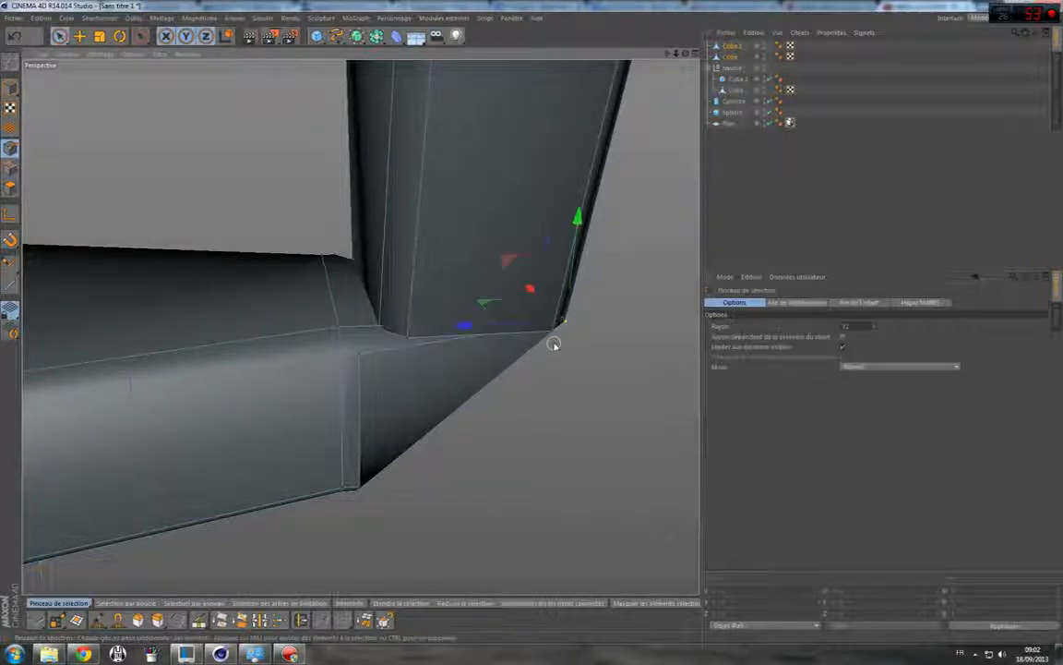
click(554, 336)
shift+click(365, 357)
key(space)
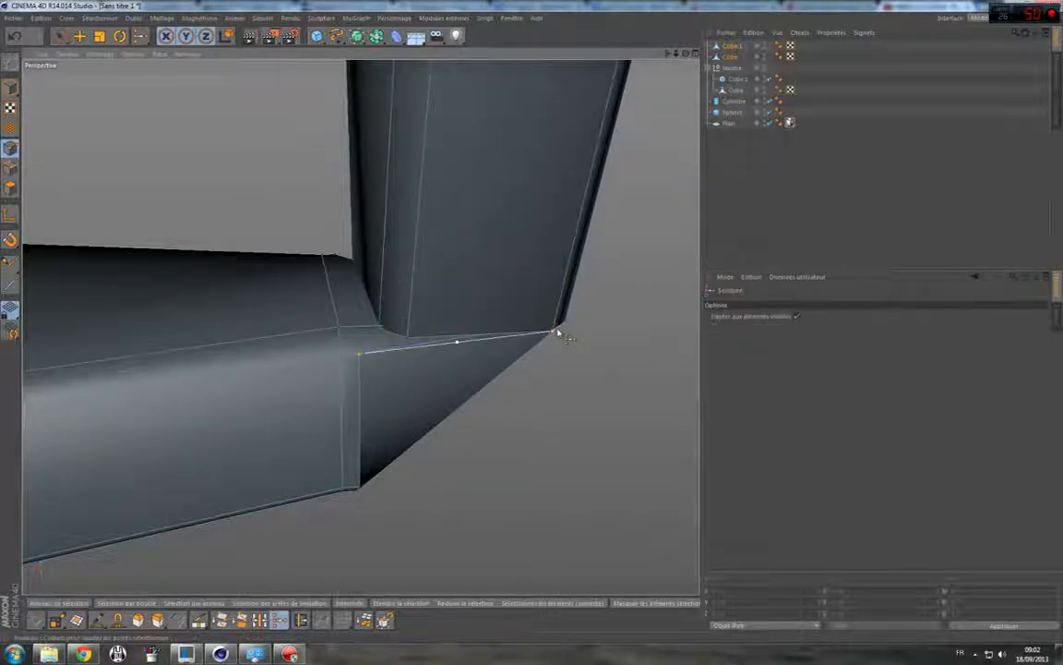
click(554, 334)
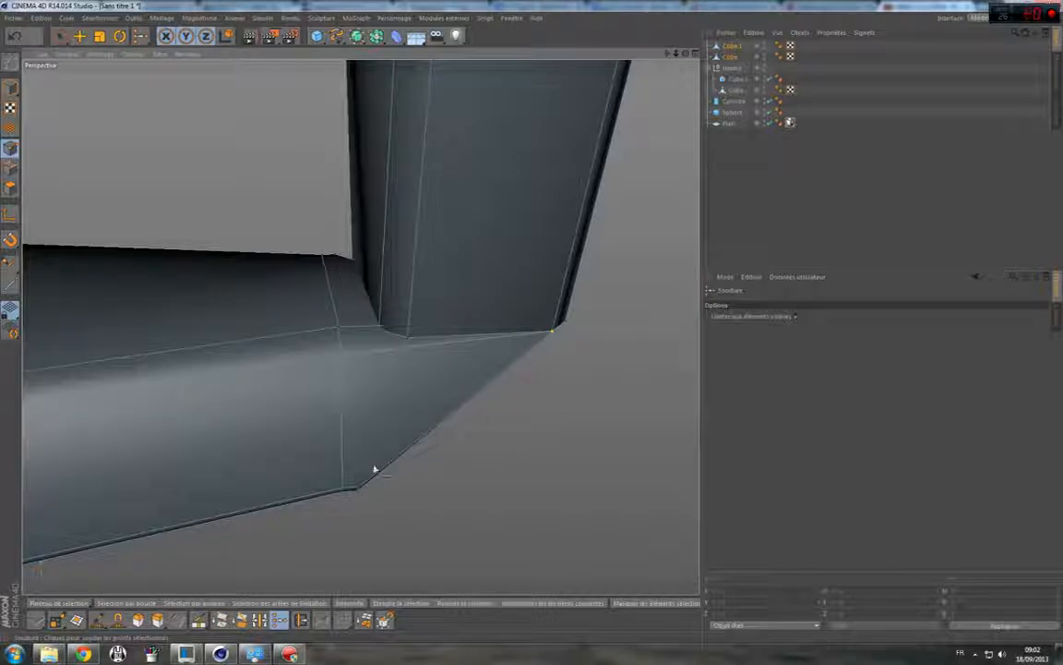
Weld the horizontal block's lower bevel point before the extrusion onto the upright block's lower bevel point on its inner side.
key(space)
click(343, 356)
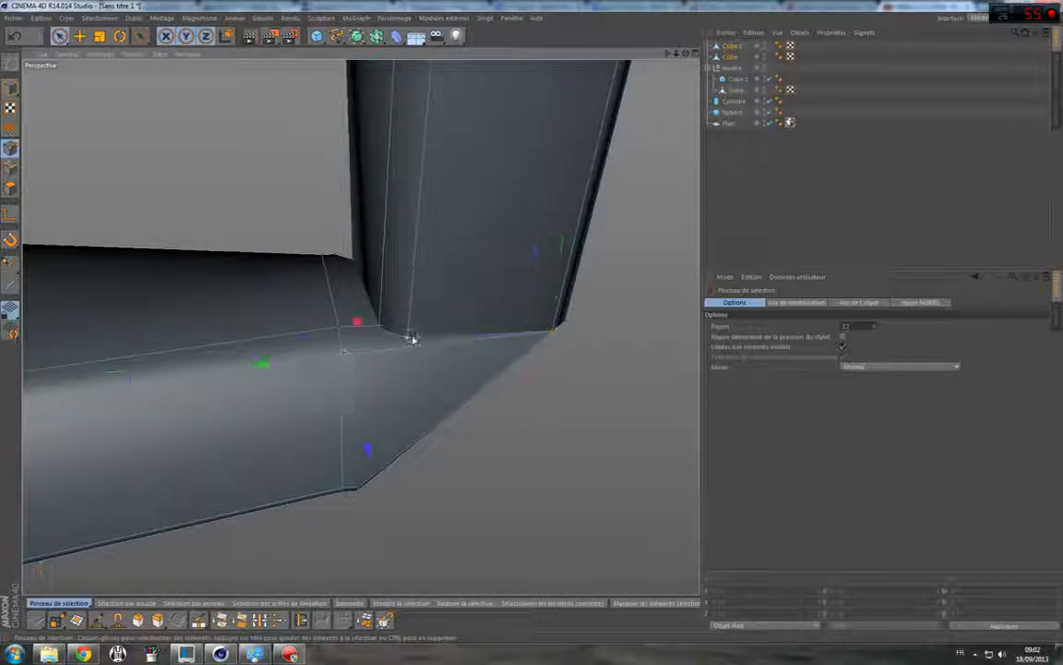
shift+click(410, 338)
key(space)
click(407, 340)
key(space)
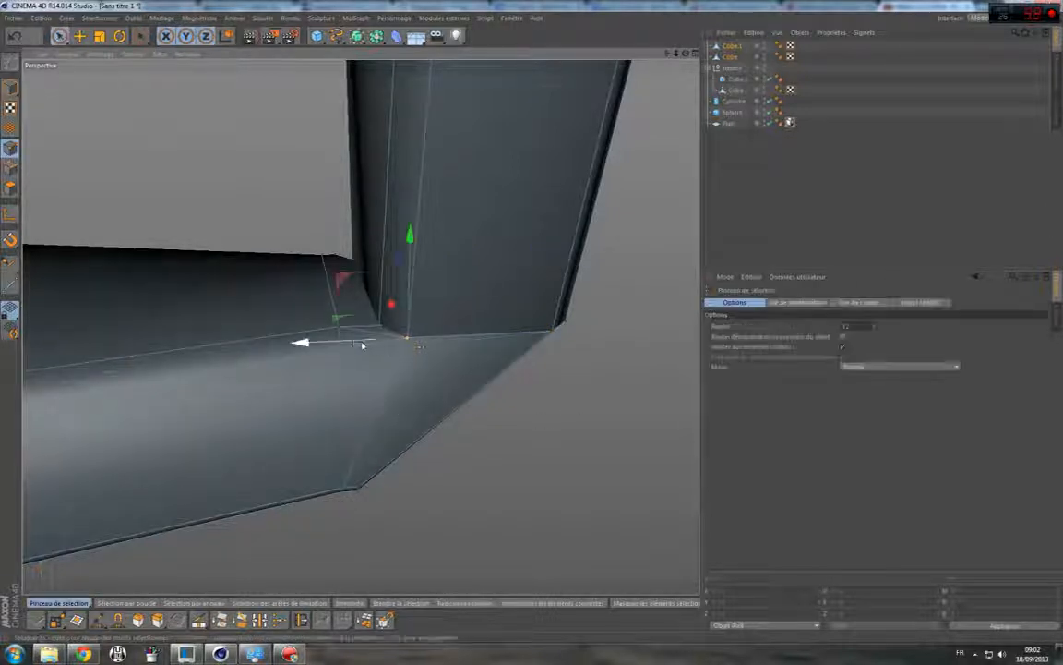
Lower the horizontal block's upper bevel point slightly and weld it with the upright block's innermost lower corner point.
click(340, 328)
drag(340, 280, 339, 288)
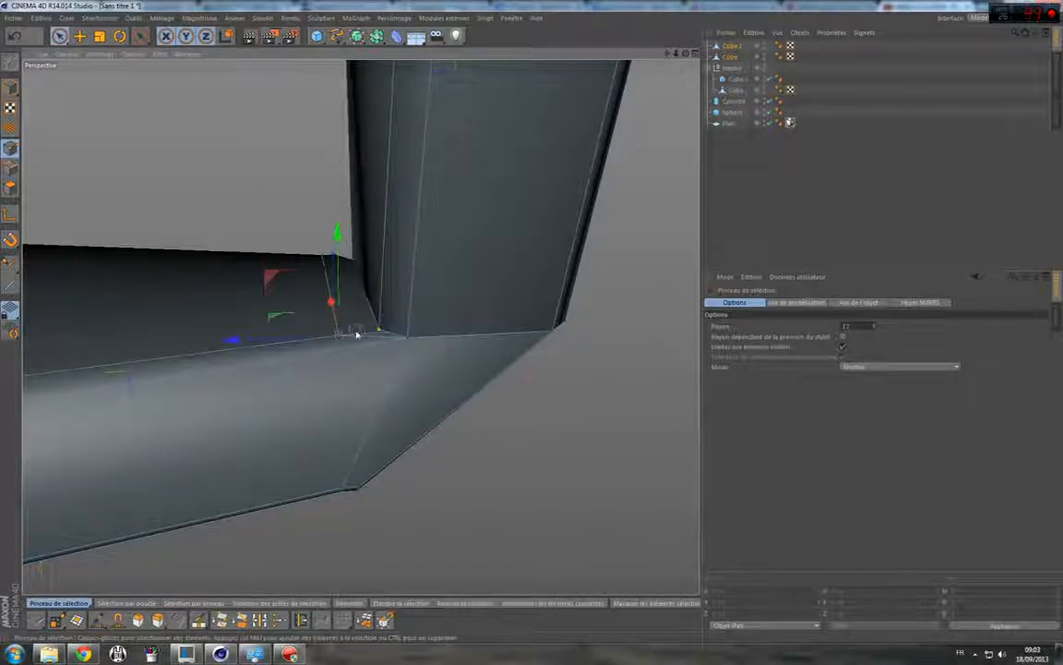
key(space)
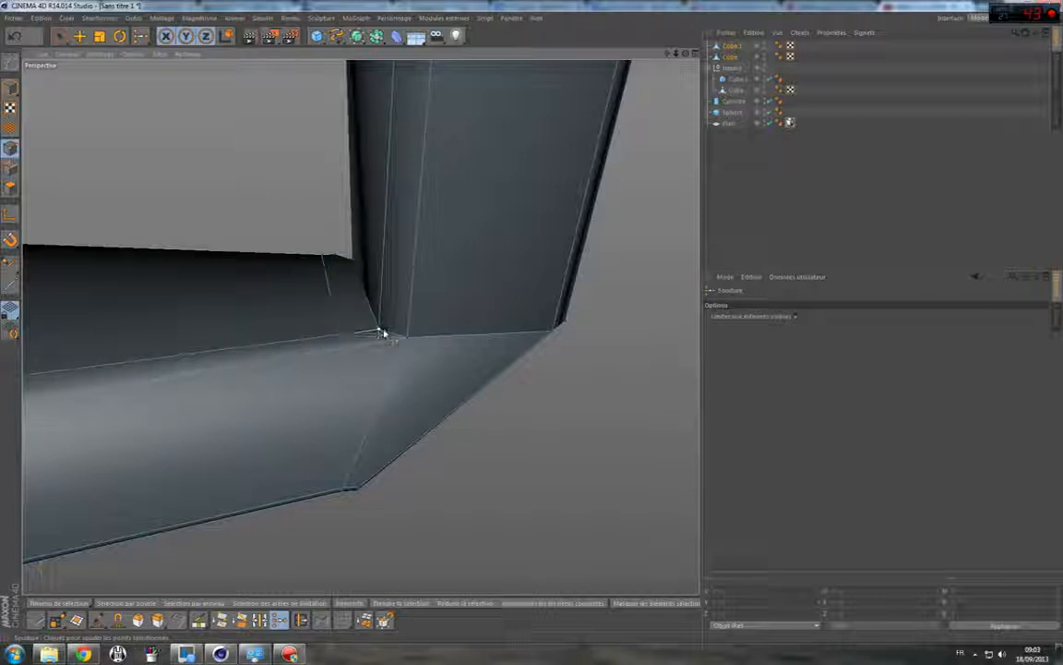
click(360, 327)
On the opposite side of the joint, weld the horizontal block's upper end corner point onto the upright block's outermost lower point.
alt+drag(360, 326, 382, 368)
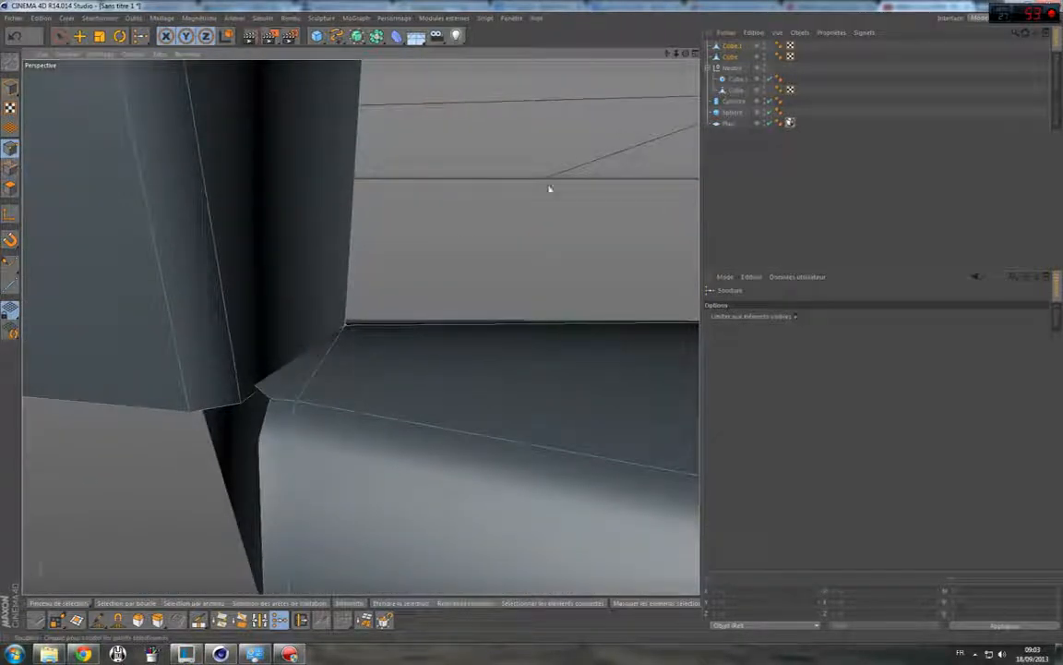
alt+drag(549, 190, 593, 212)
key(space)
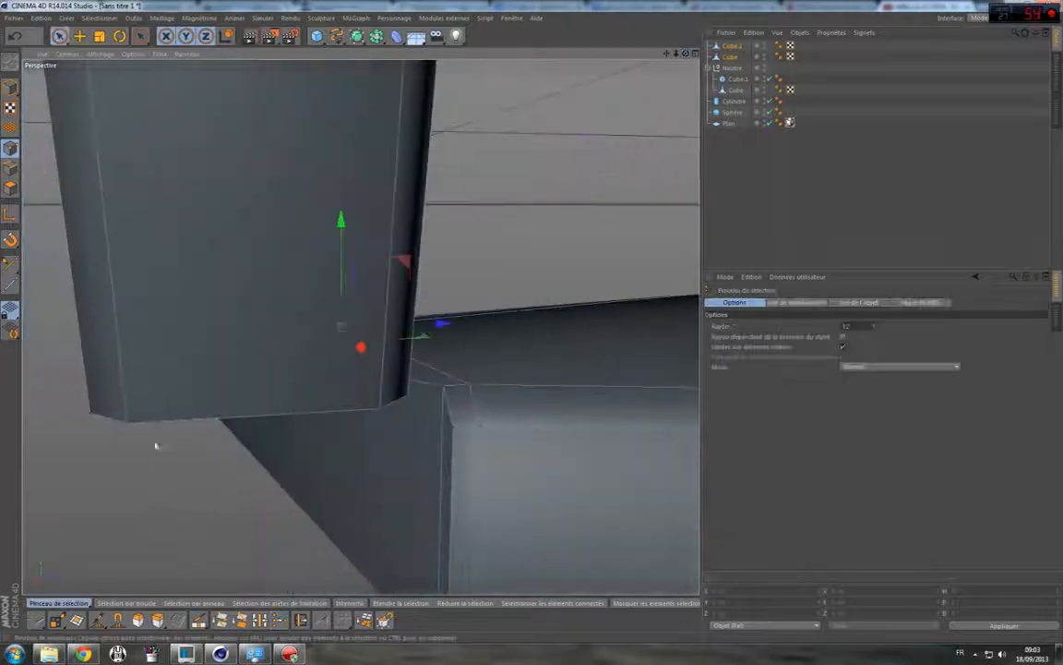
drag(81, 429, 96, 423)
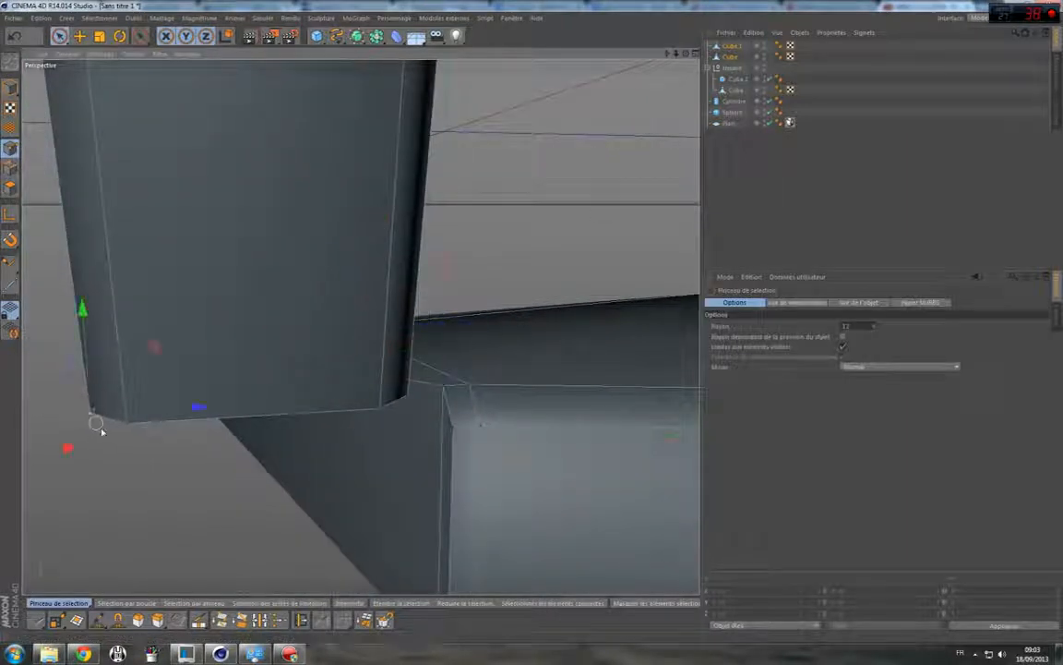
shift+click(441, 387)
key(space)
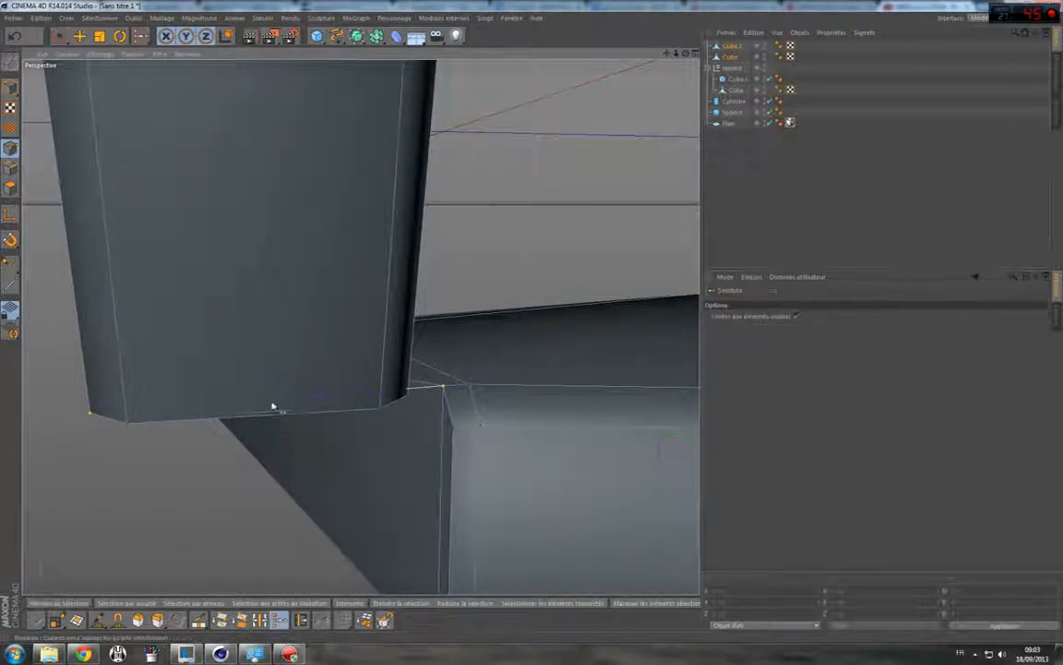
click(90, 411)
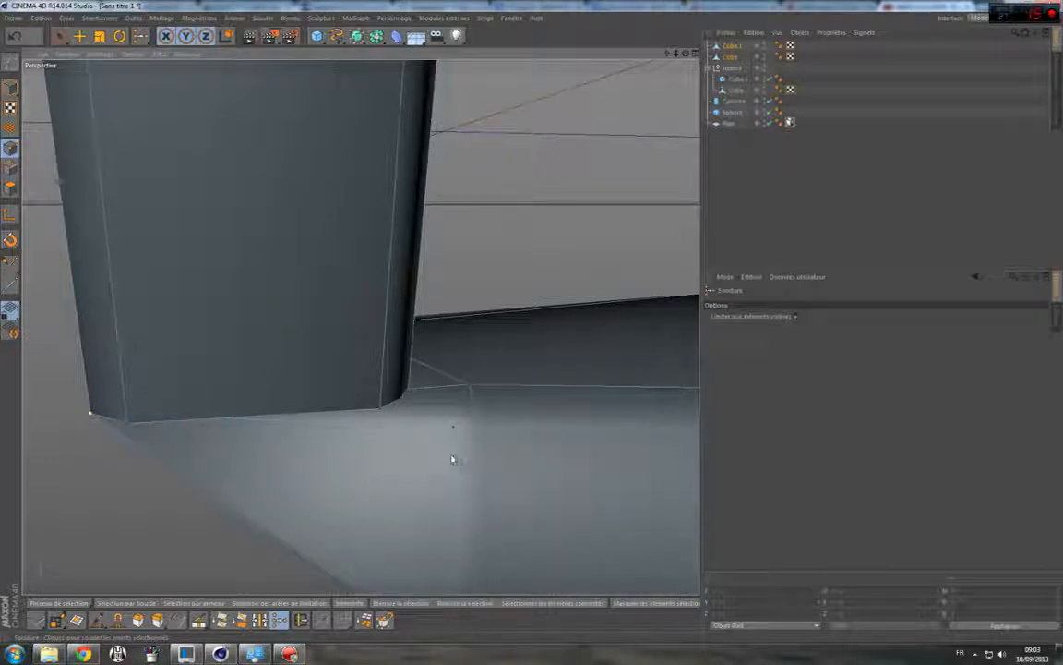
Weld the next lower end point on this side onto the upright block's adjacent outer bevel point, at that point's position.
key(space)
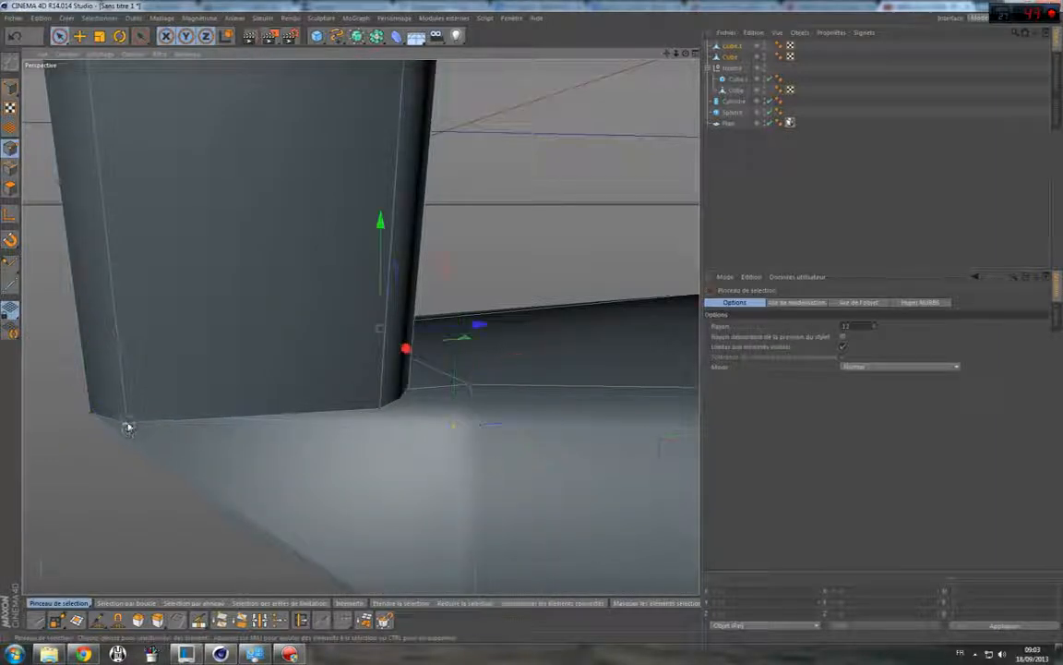
key(space)
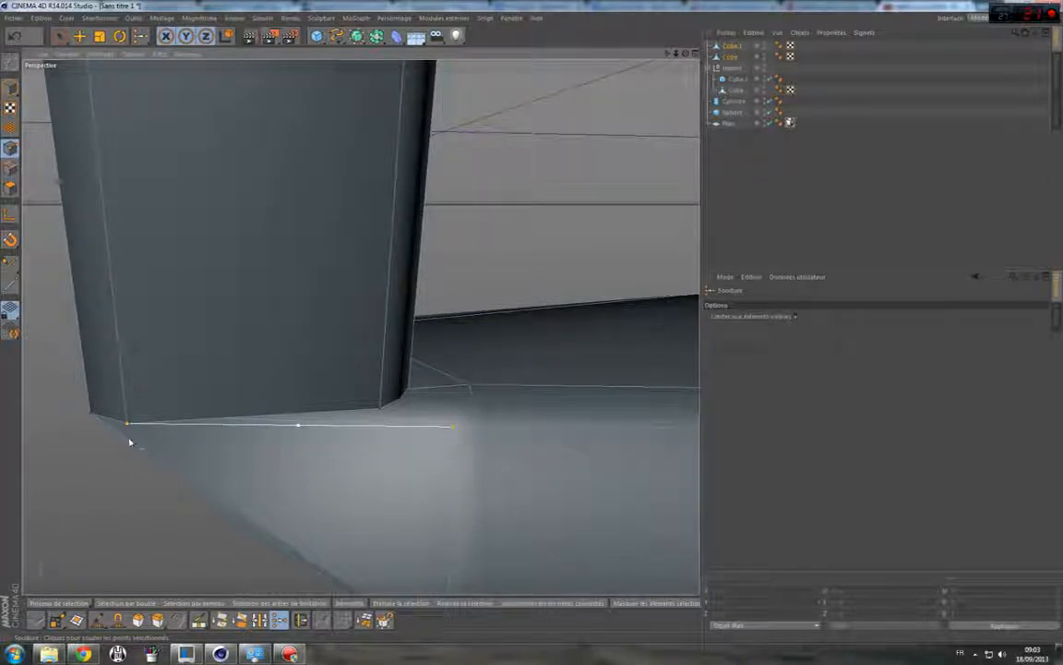
click(453, 428)
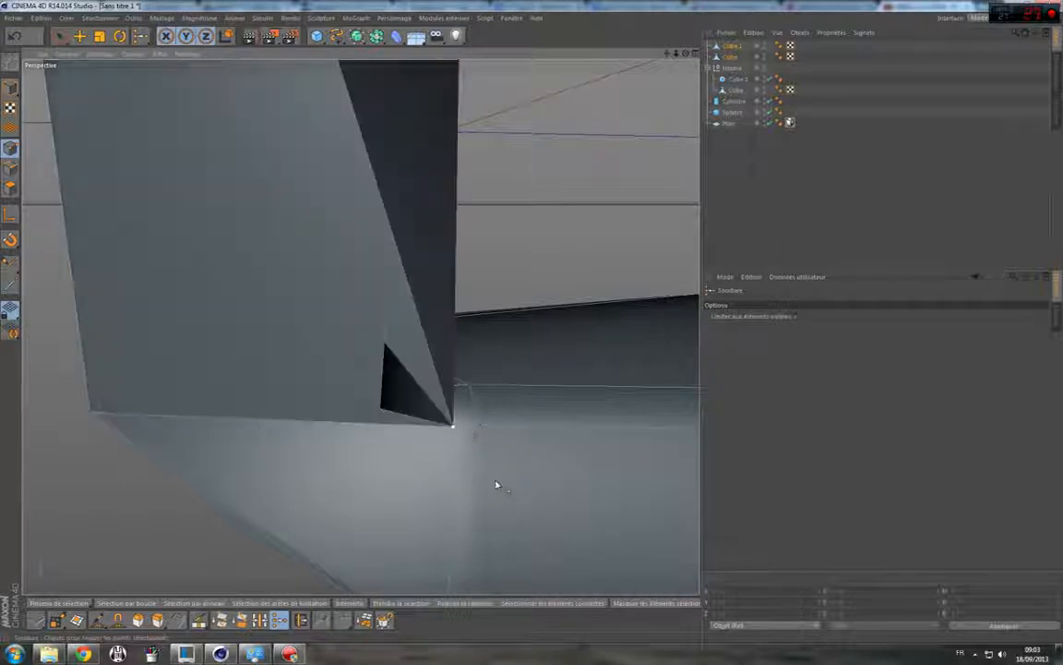
key(ctrl+z)
click(307, 430)
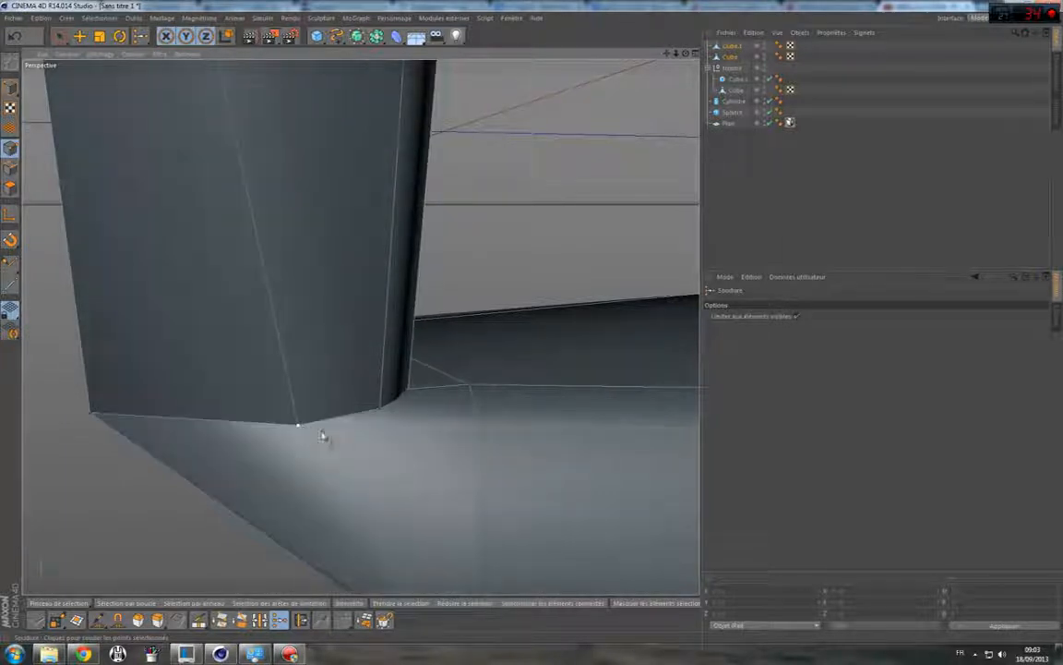
key(ctrl+z)
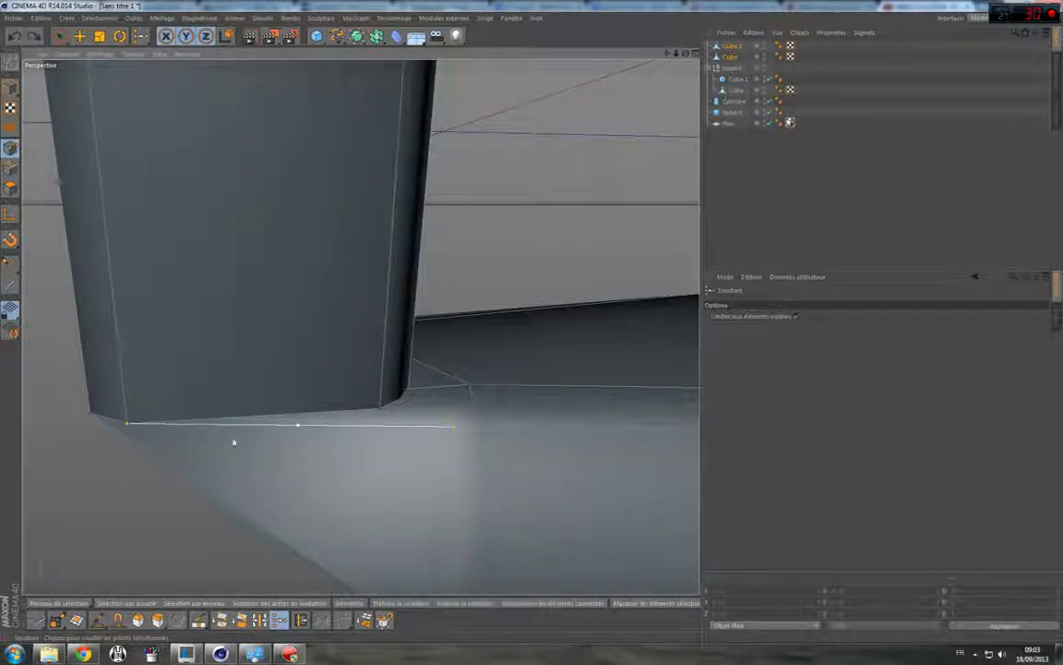
click(129, 425)
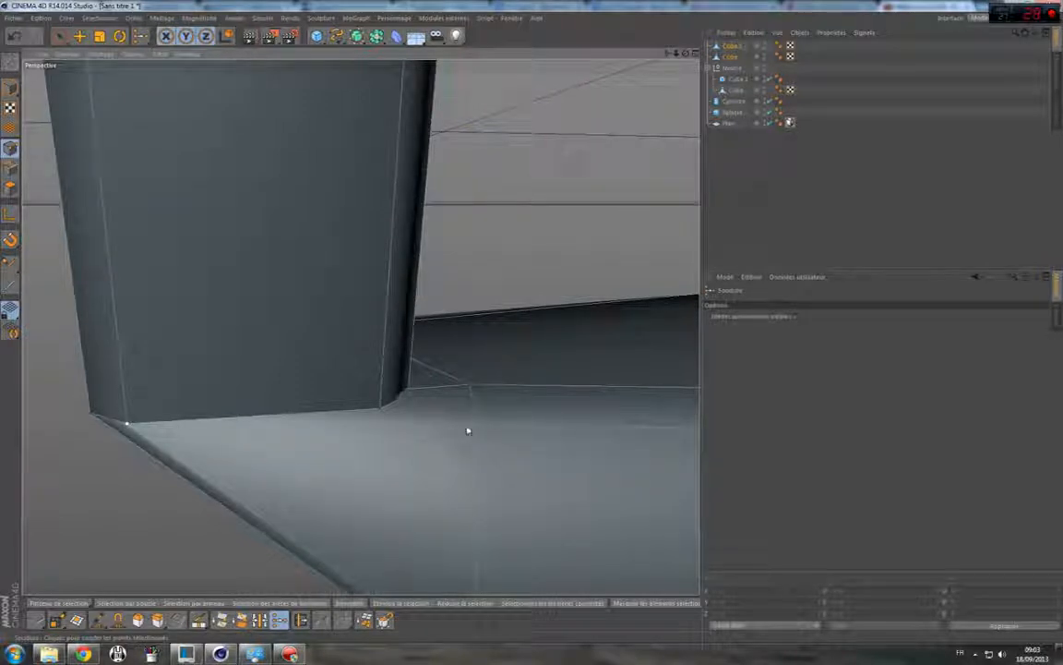
Weld the horizontal block's remaining lower bevel point on this side onto the upright block's inner lower bevel point.
key(space)
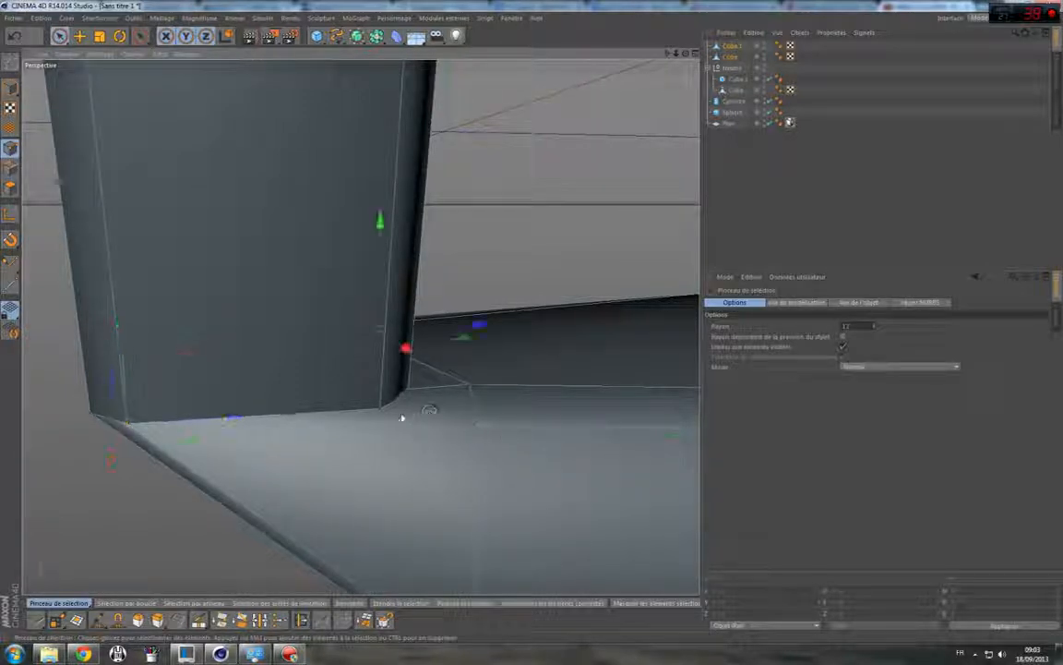
key(space)
click(380, 410)
key(space)
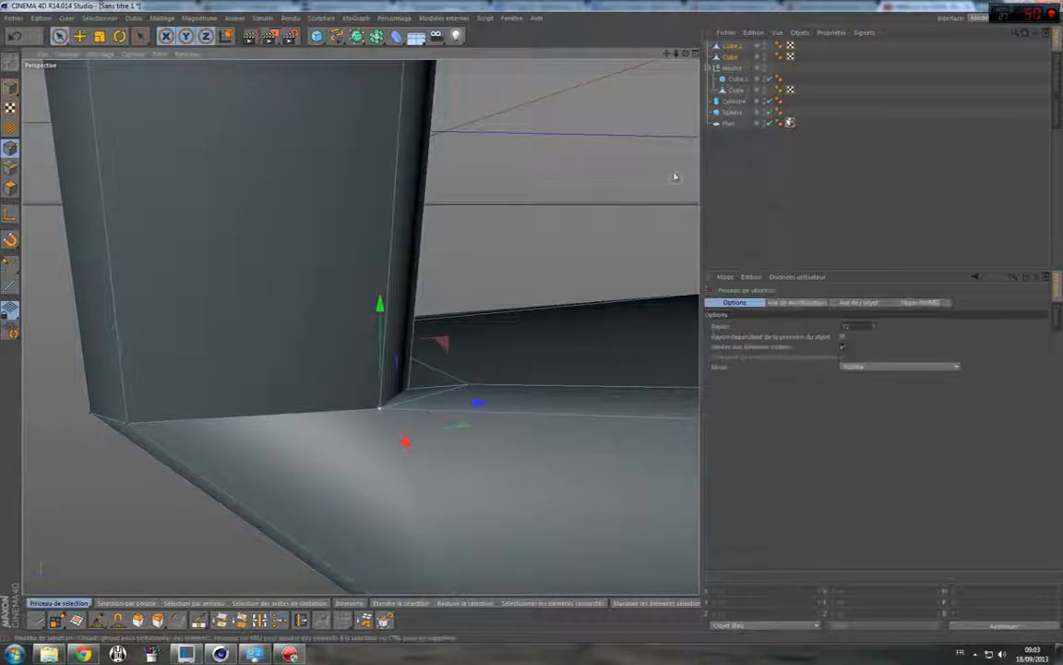
Lower the horizontal block's remaining upper bevel point slightly and weld it with the upright block's adjacent inner lower point.
drag(686, 54, 693, 64)
alt+drag(360, 326, 510, 216)
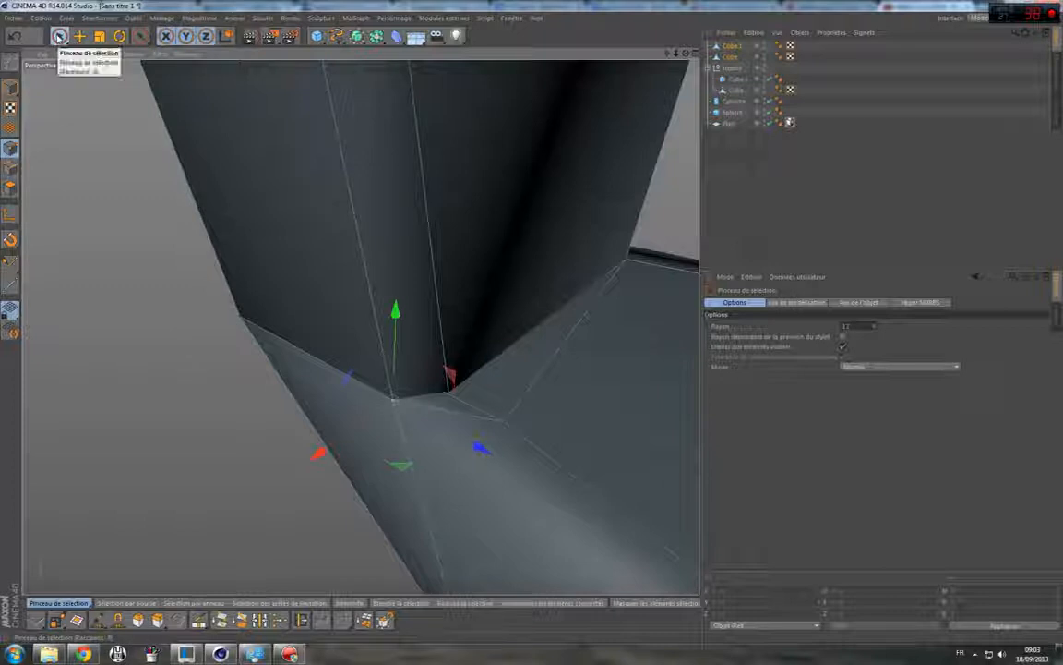
key(m)
key(q)
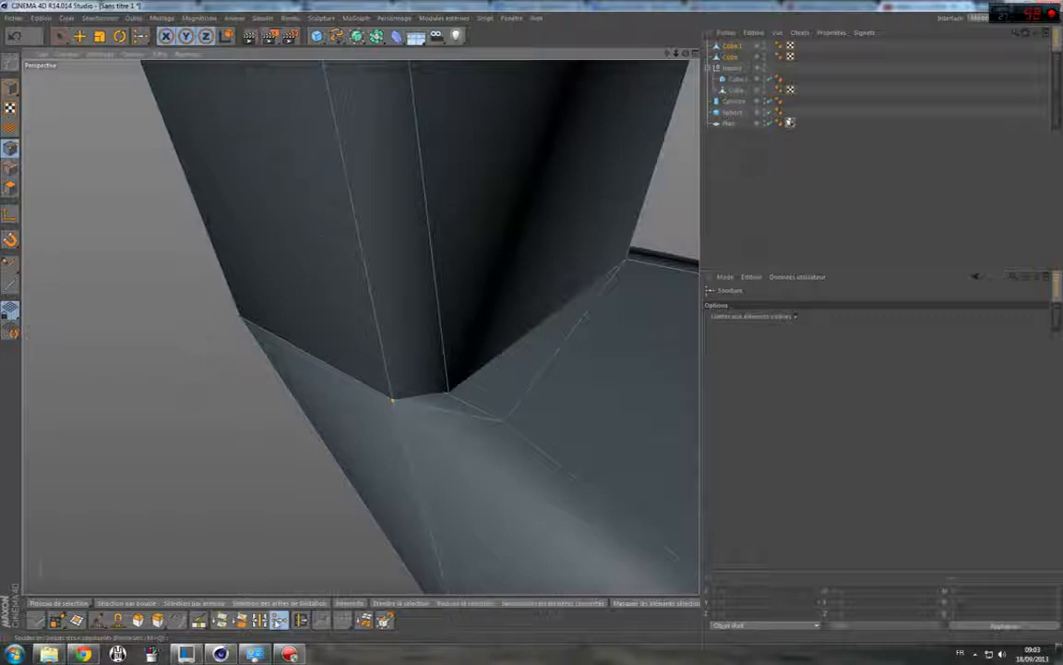
key(space)
click(510, 424)
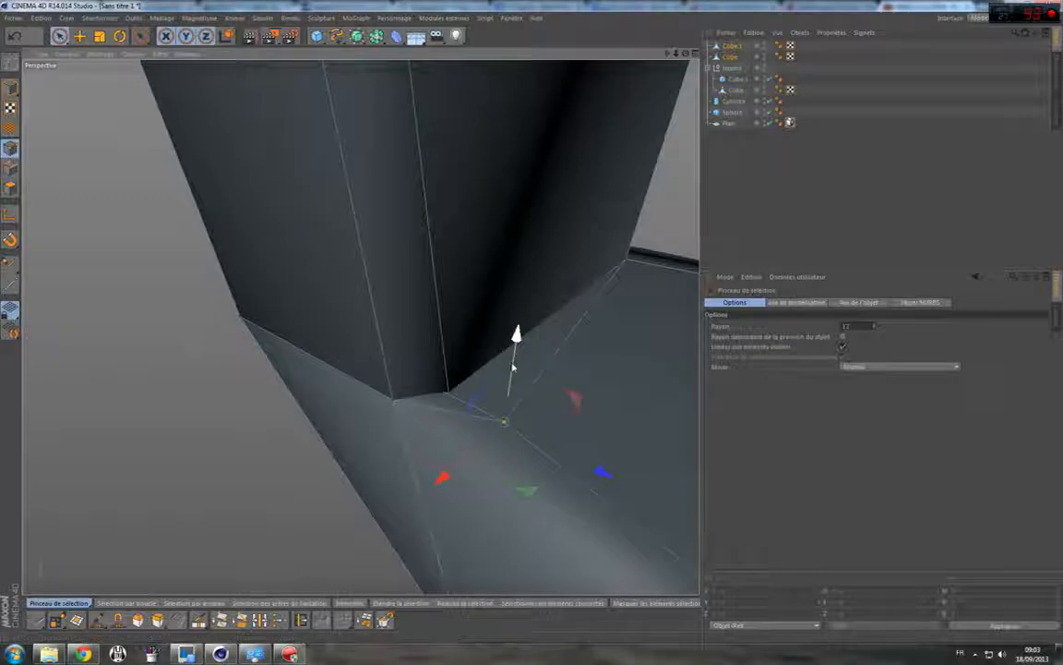
drag(515, 368, 513, 379)
click(577, 437)
click(501, 434)
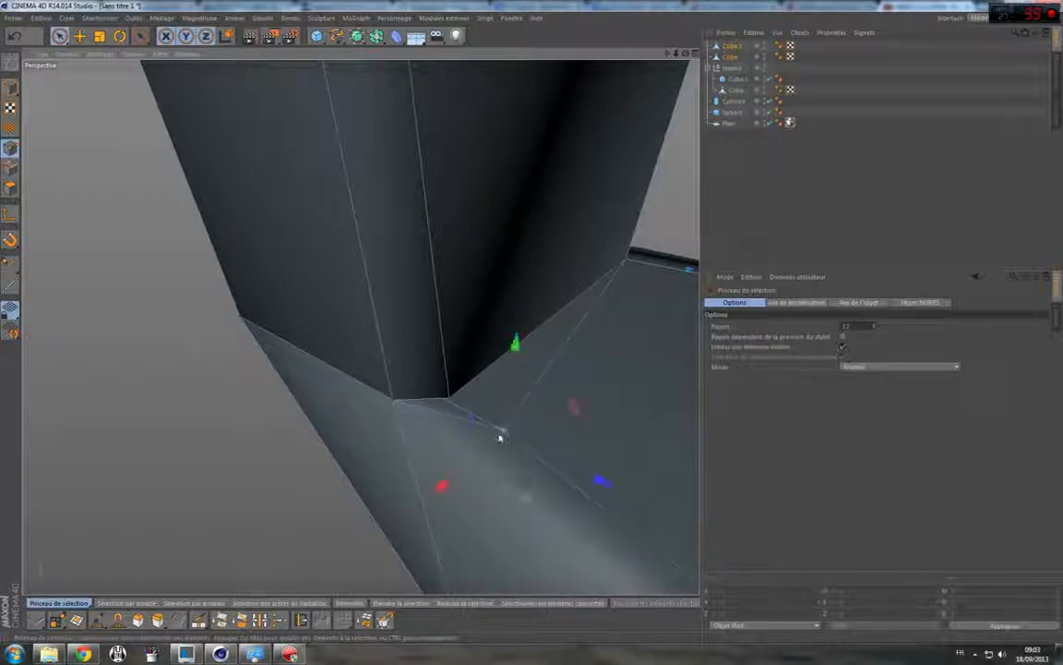
key(space)
click(450, 402)
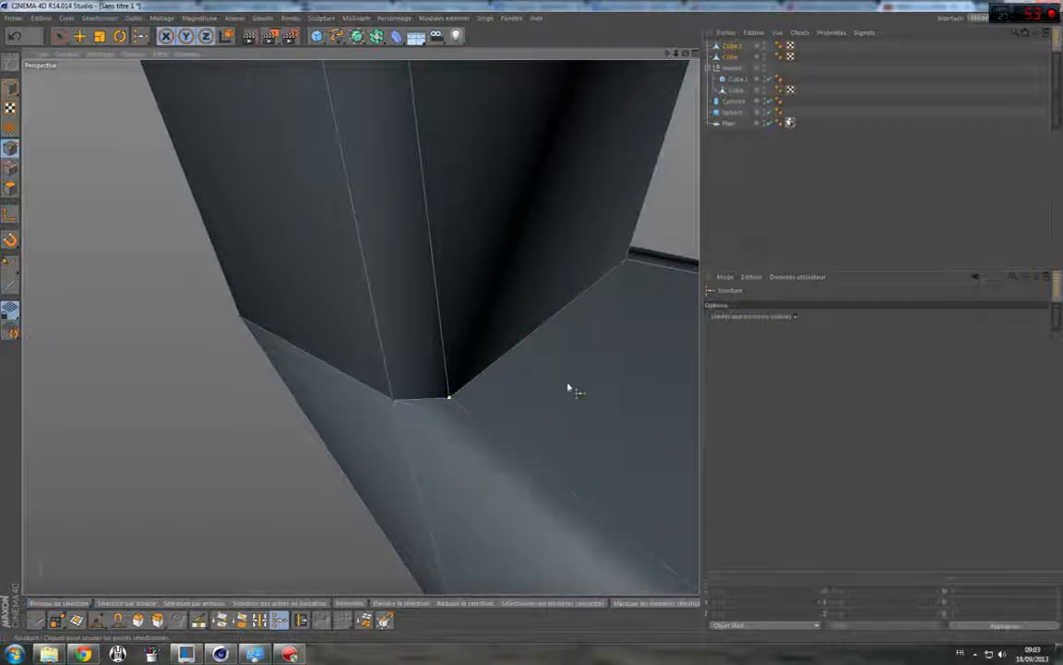
key(space)
Return to model mode and show the seat shaded with its edge lines, with no object selected.
alt+drag(361, 325, 690, 208)
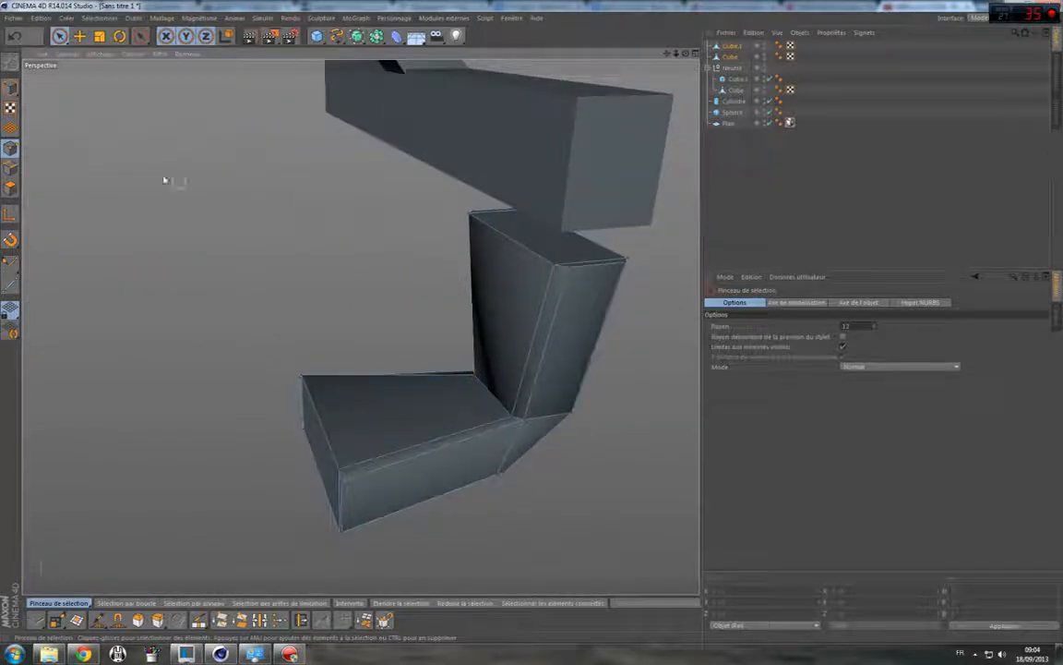
click(10, 87)
click(106, 58)
click(119, 78)
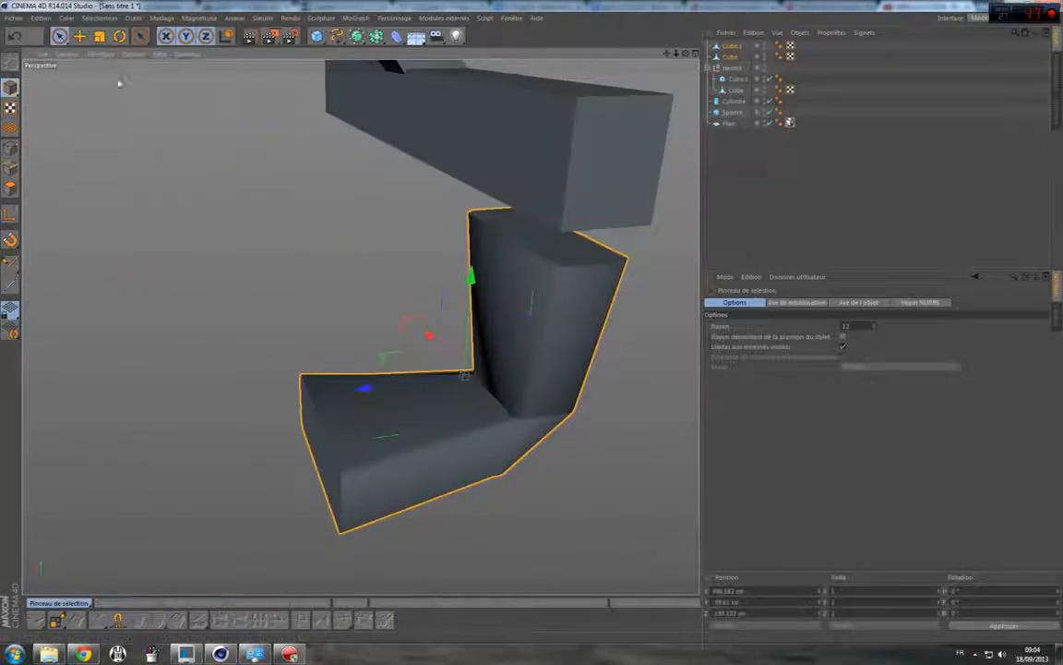
drag(685, 52, 443, 91)
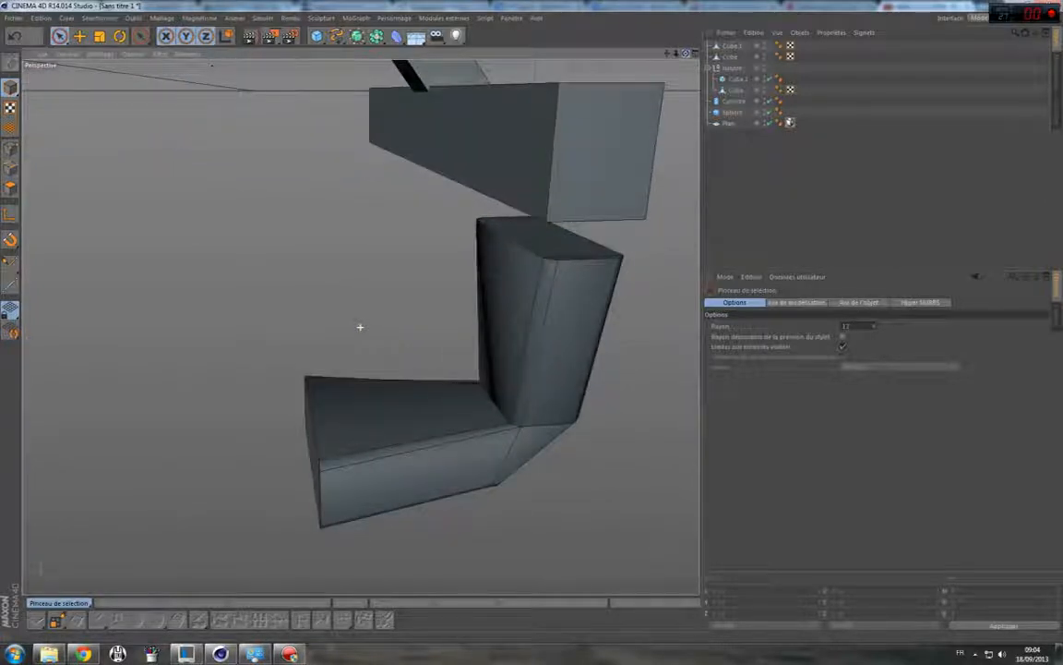
drag(685, 54, 761, 75)
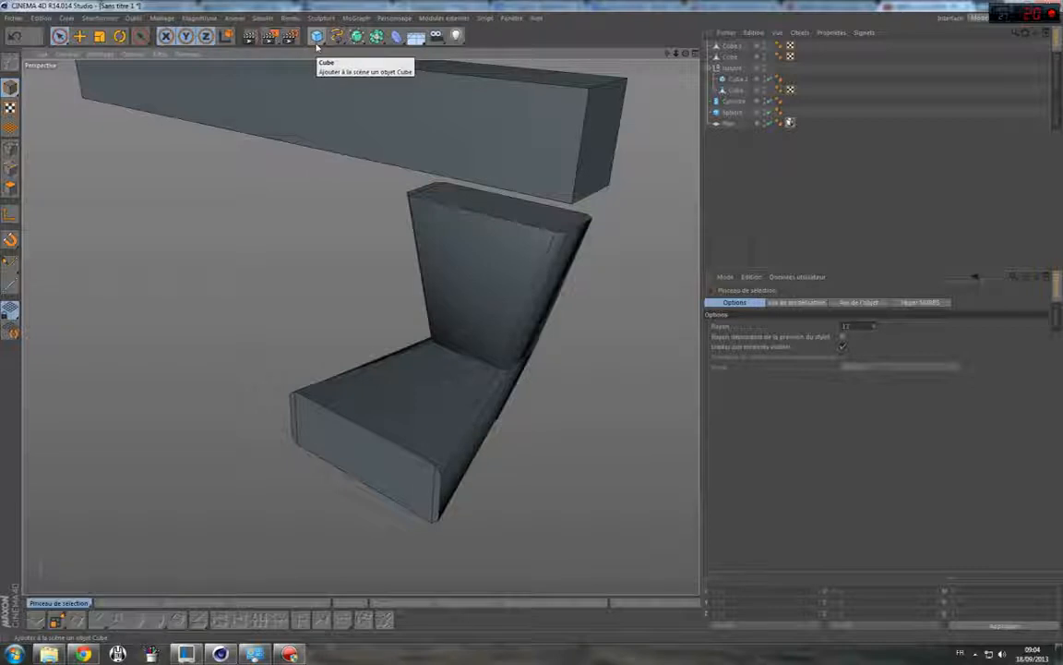
Duplicate the upright backrest block forward above the seat and rotate the copy to a pitch of -90° so it lies flat.
click(457, 380)
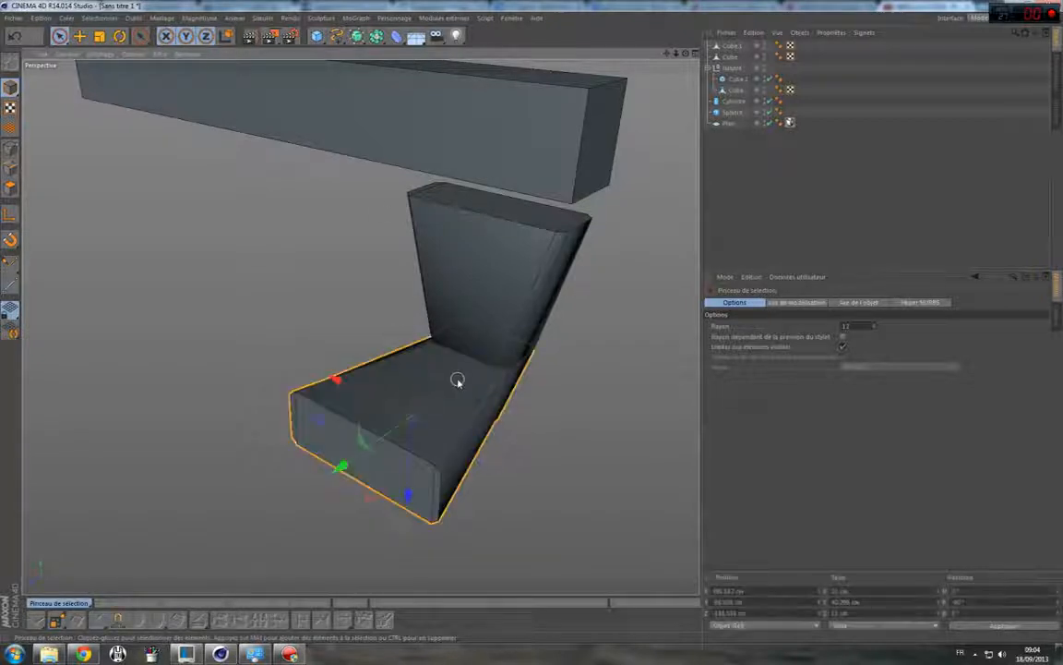
click(496, 269)
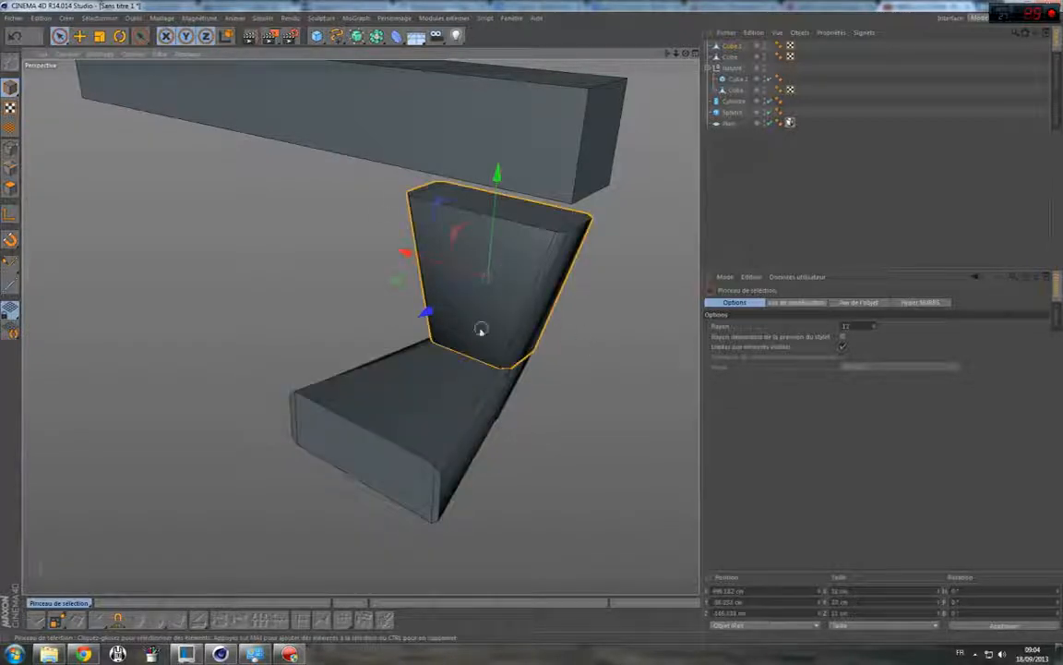
ctrl+drag(428, 303, 342, 404)
click(120, 35)
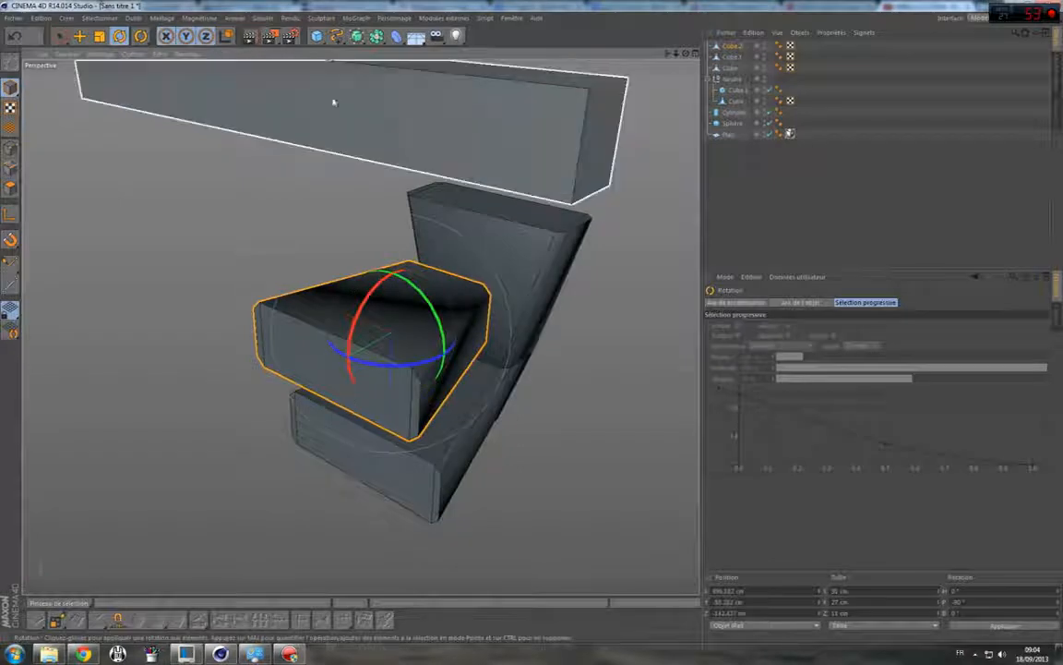
Scale the flat copy down to about 22.6 × 19.7 × 8 cm and sink it into the horizontal block's top as a cushion.
click(100, 36)
drag(645, 354, 534, 406)
click(59, 36)
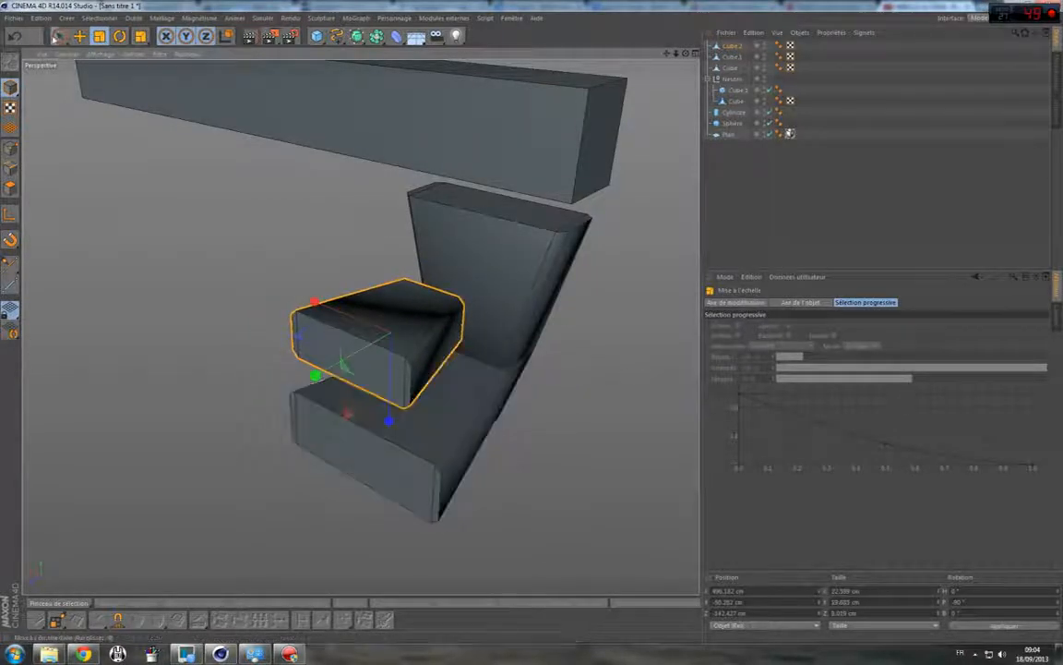
drag(371, 354, 434, 438)
drag(685, 53, 360, 326)
drag(410, 431, 411, 425)
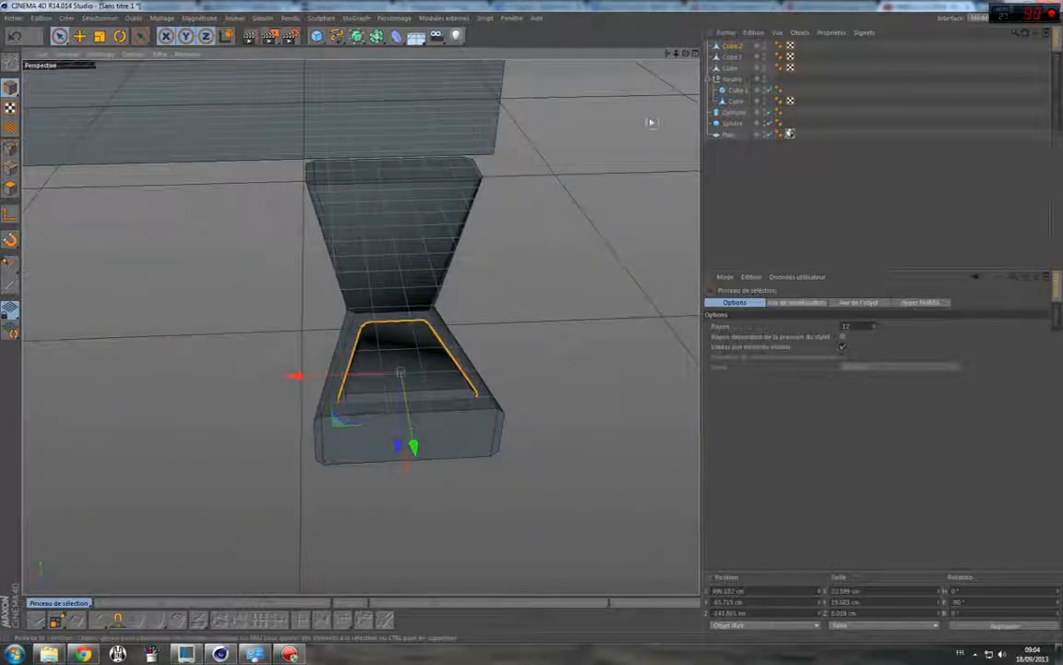
Add a Hyper NURBS object and make the cushion block Cube.2 its child.
drag(686, 53, 161, 136)
click(356, 35)
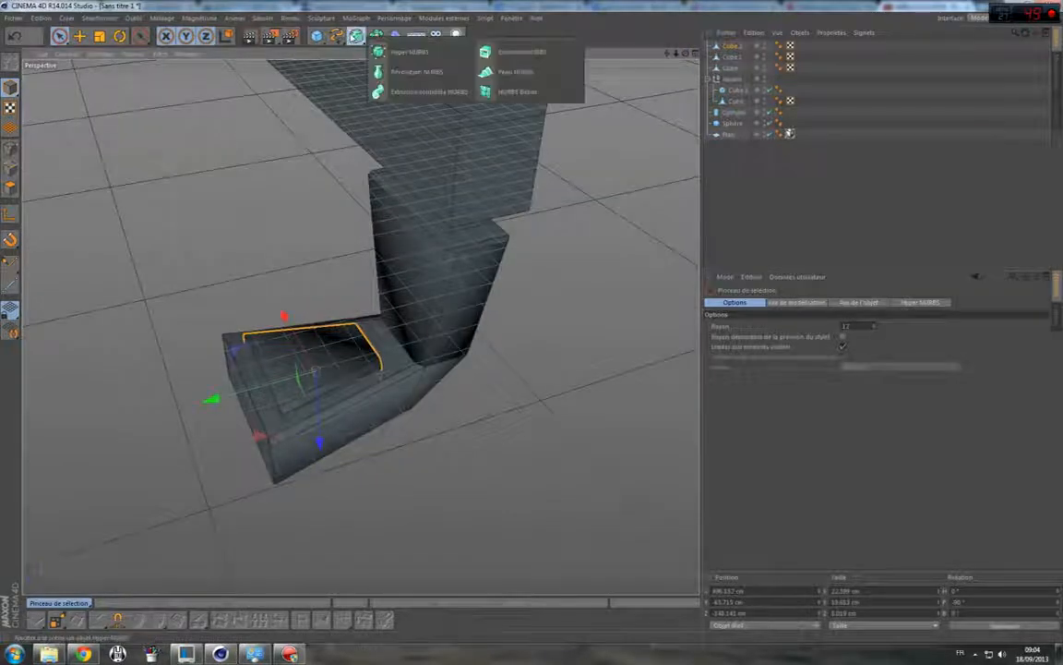
click(414, 52)
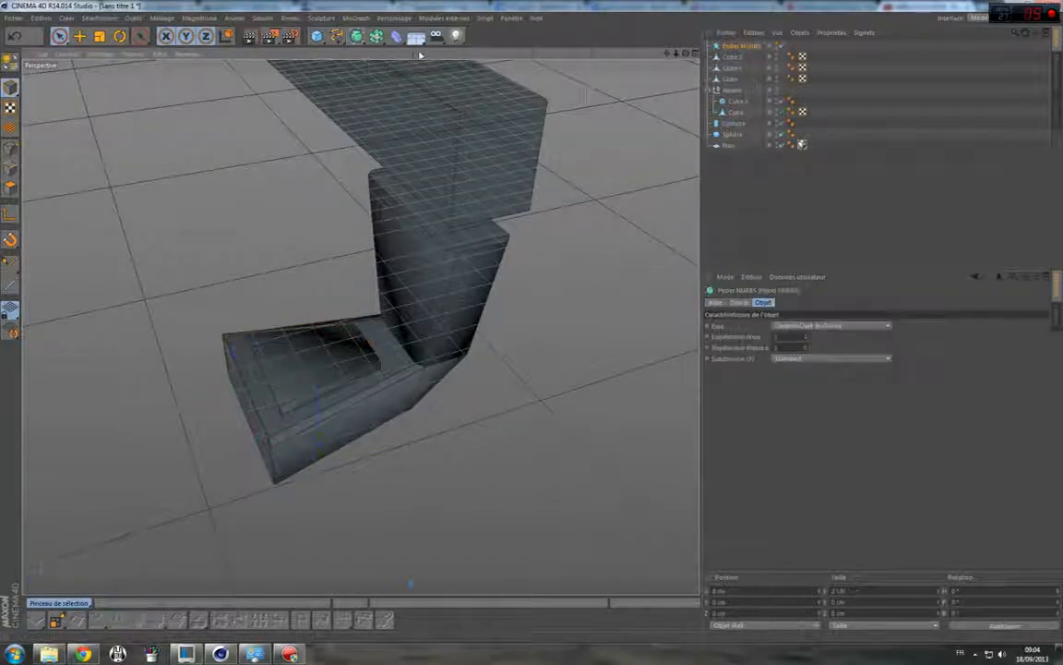
click(738, 58)
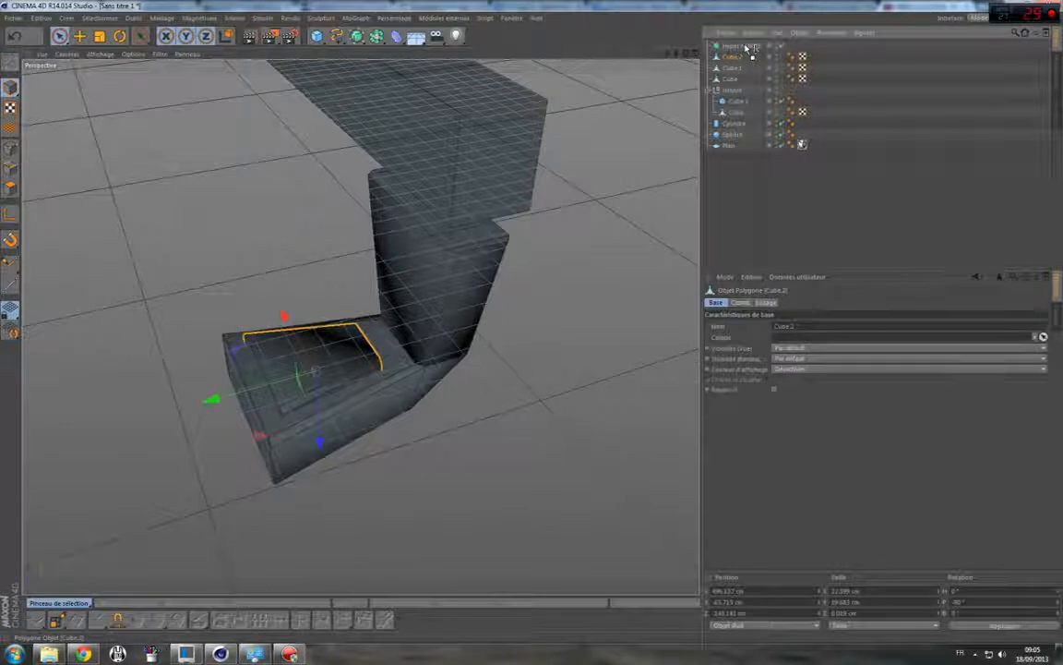
scroll(309, 368, up, 2)
scroll(339, 391, up, 5)
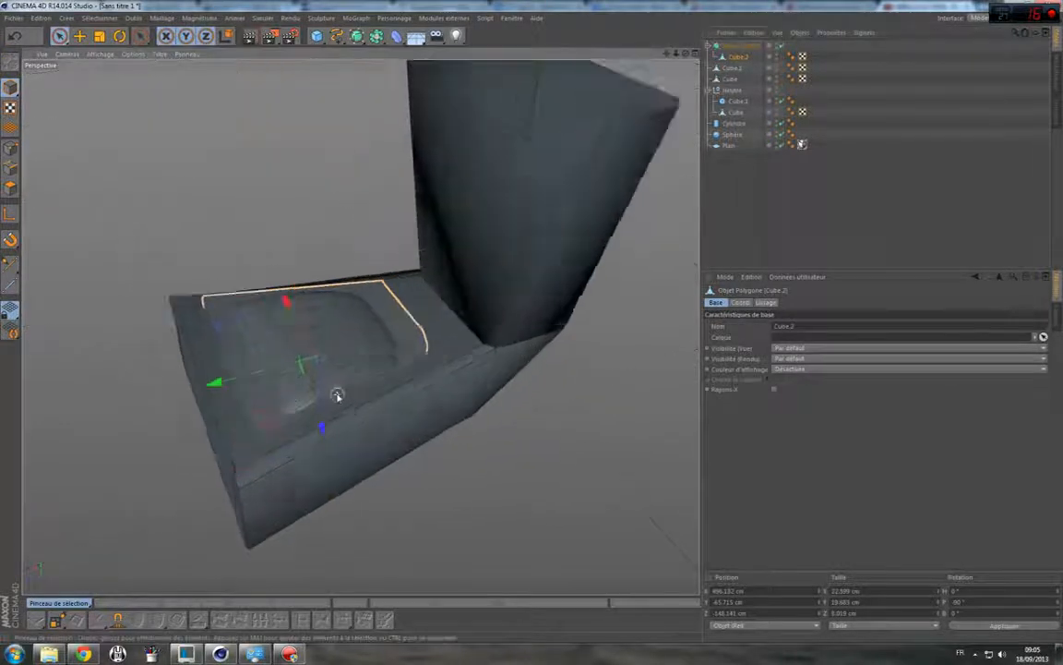
alt+drag(384, 347, 360, 327)
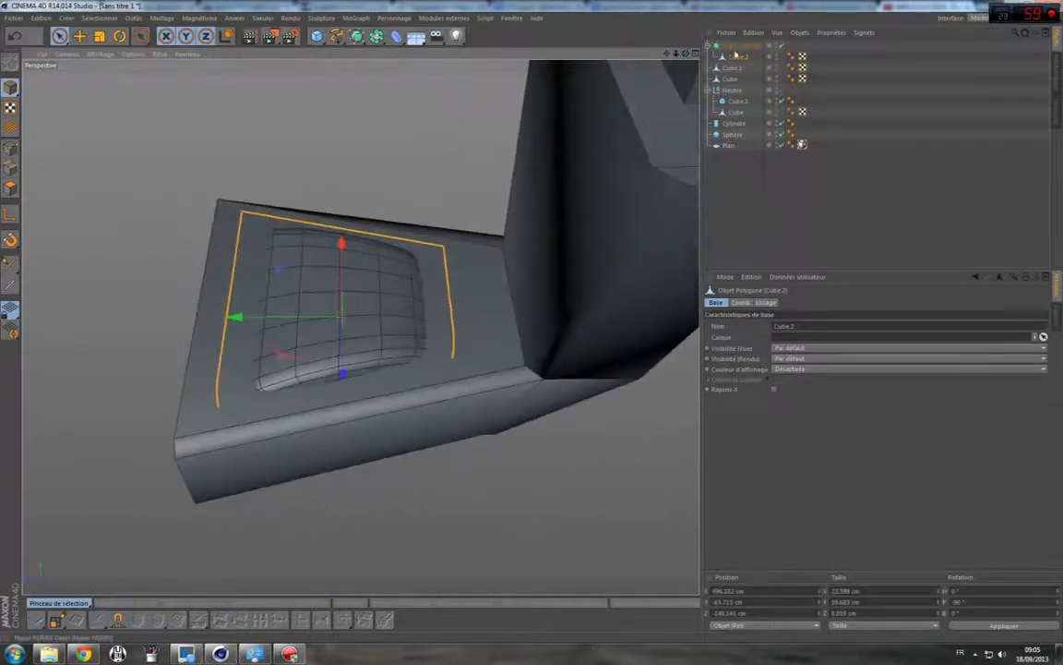
Add a Hyper NURBS influence tag to the cushion block Cube.2 and disable the Hyper NURBS smoothing.
right_click(737, 60)
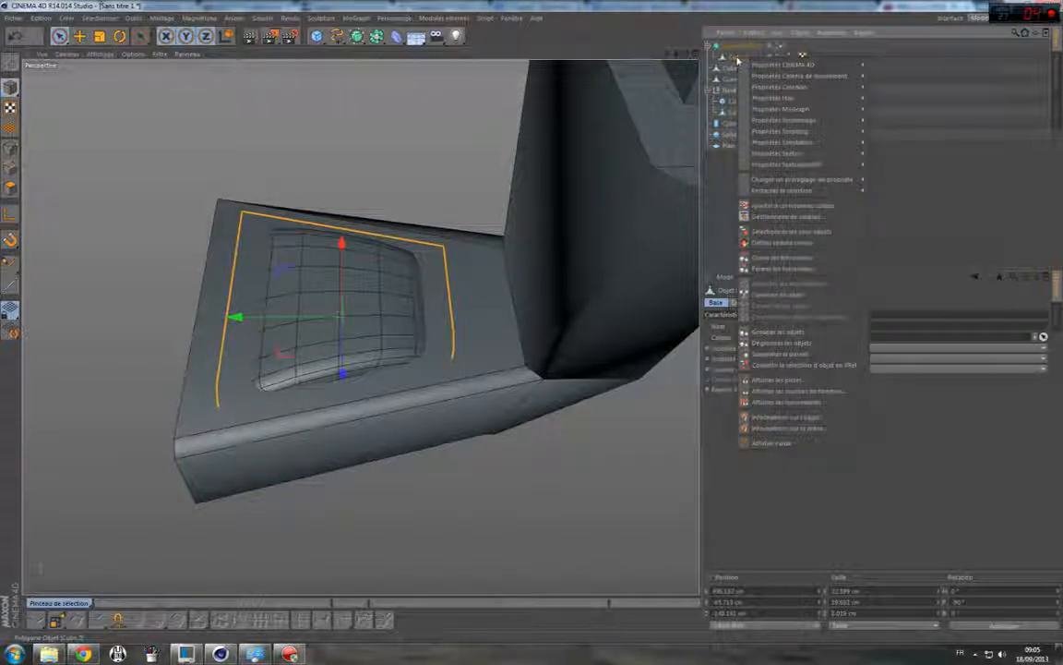
mouse_move(771, 66)
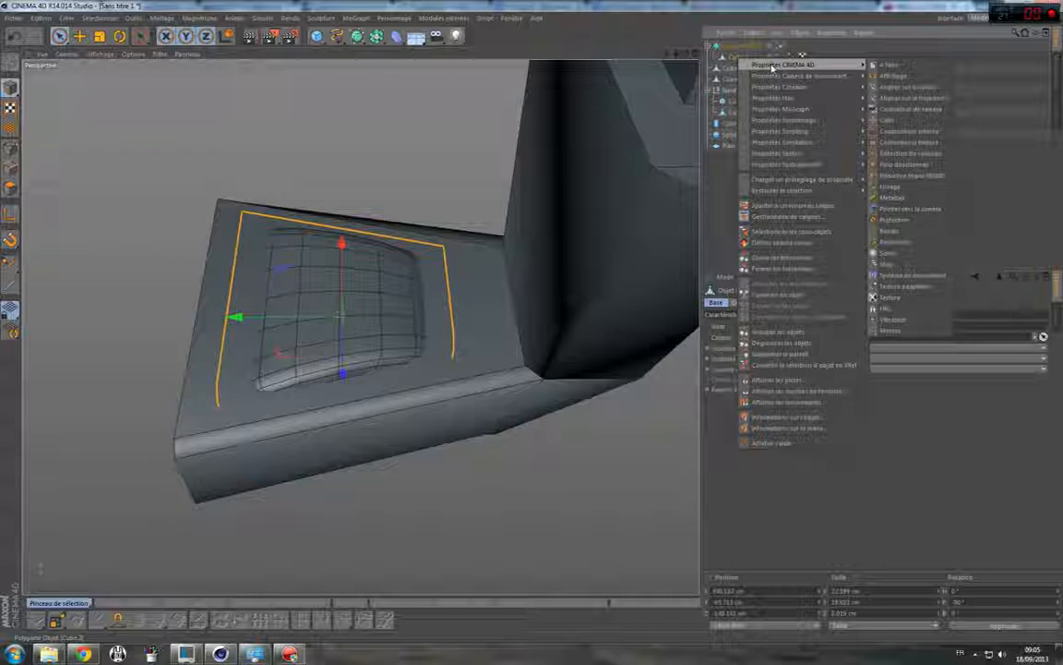
click(930, 177)
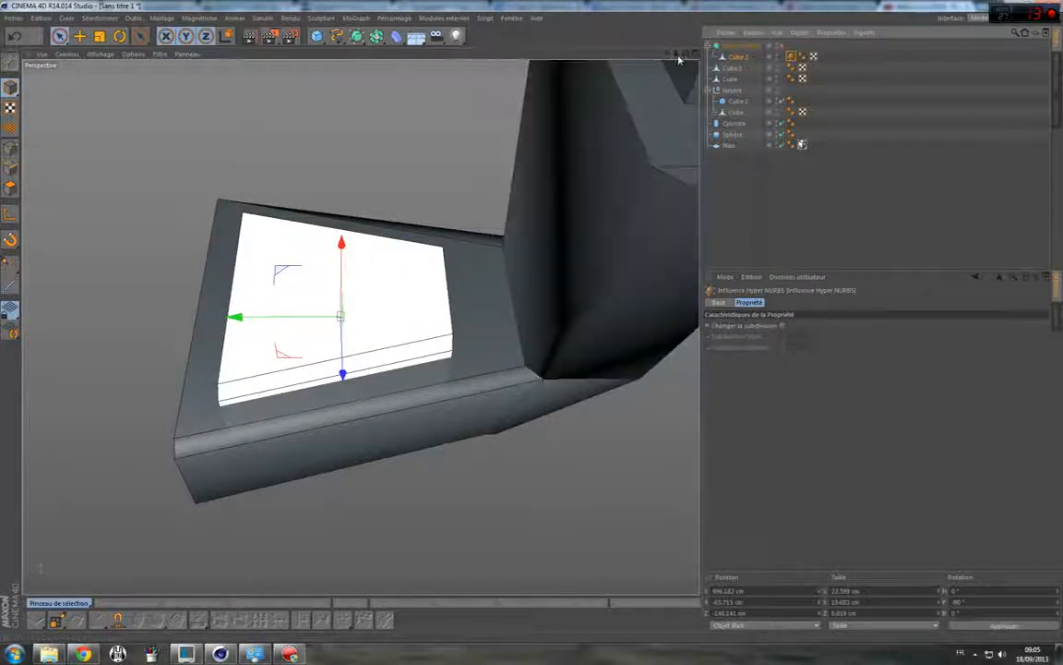
Set a 100% Hyper NURBS influence on the cushion's front and rear top edges and re-enable the smoothing.
alt+drag(369, 184, 106, 136)
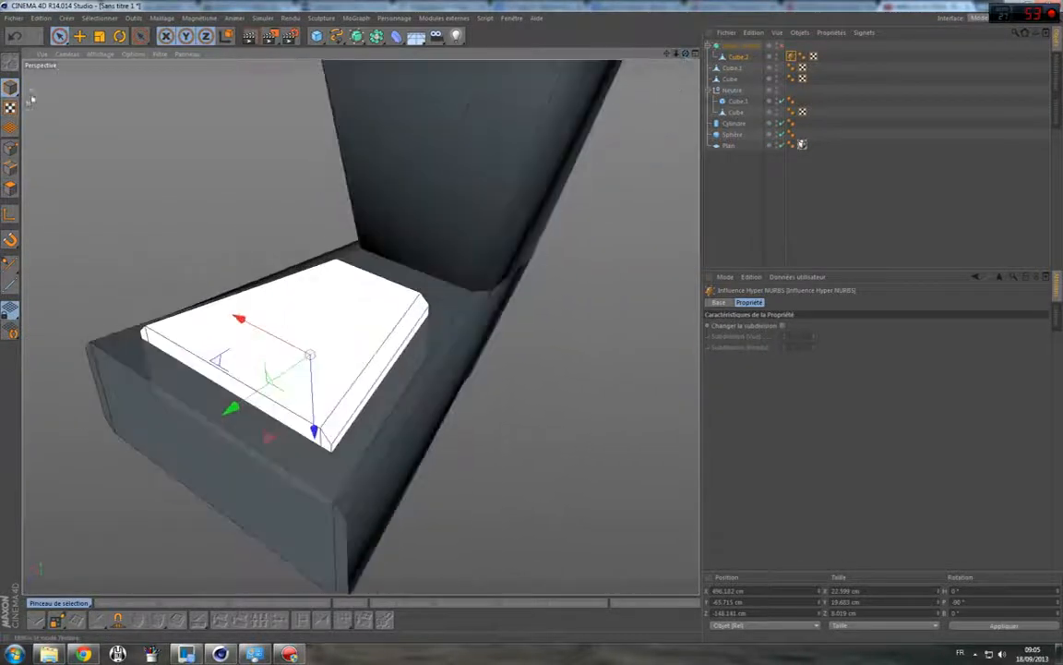
click(10, 168)
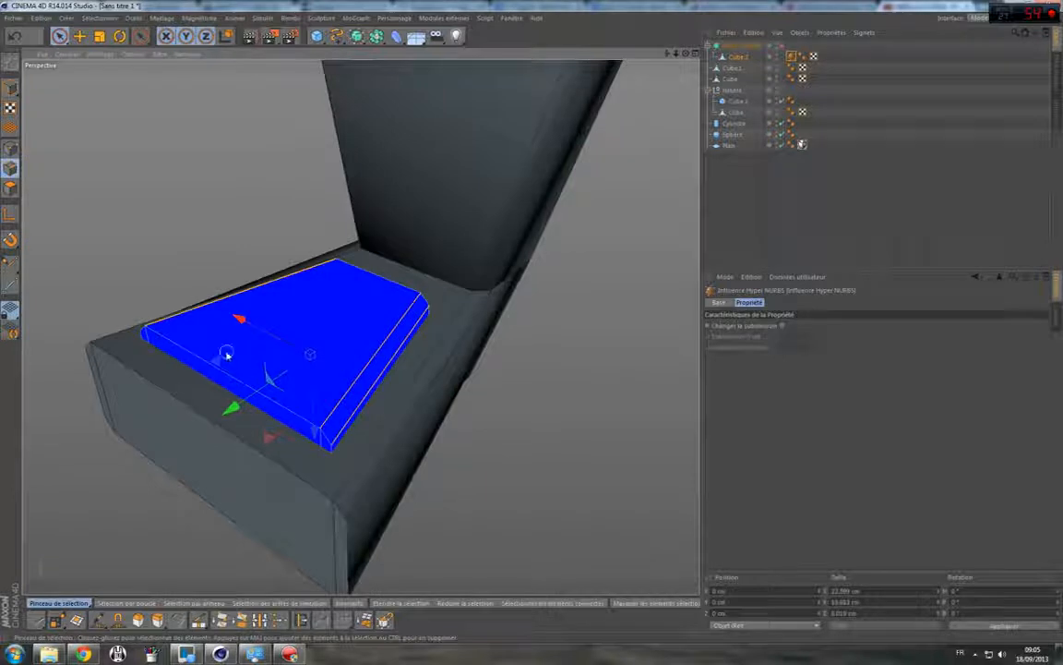
click(225, 375)
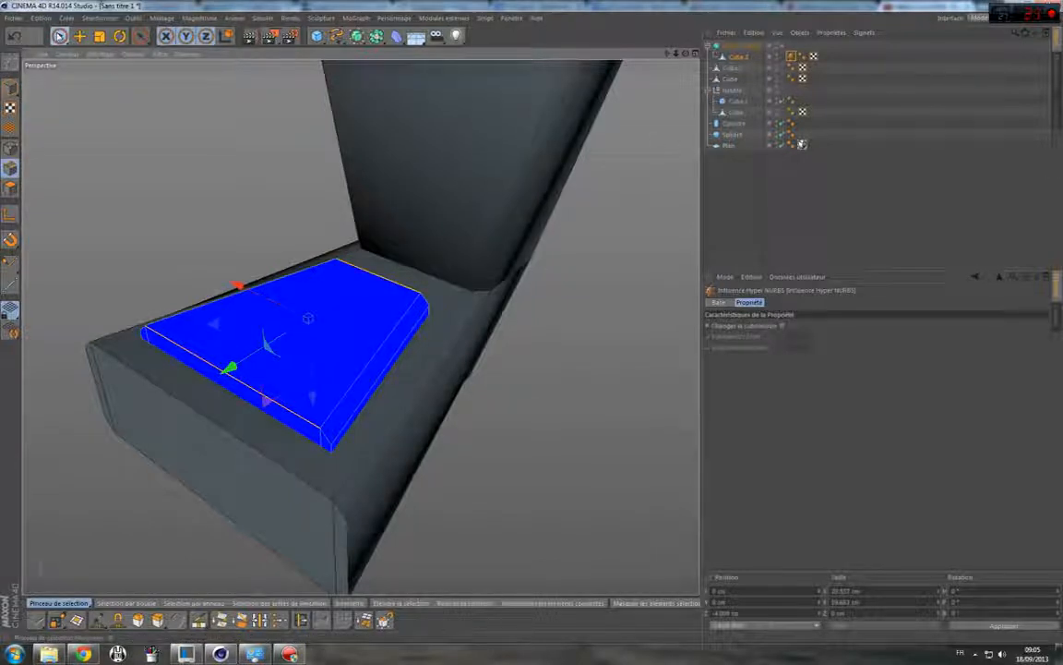
click(59, 36)
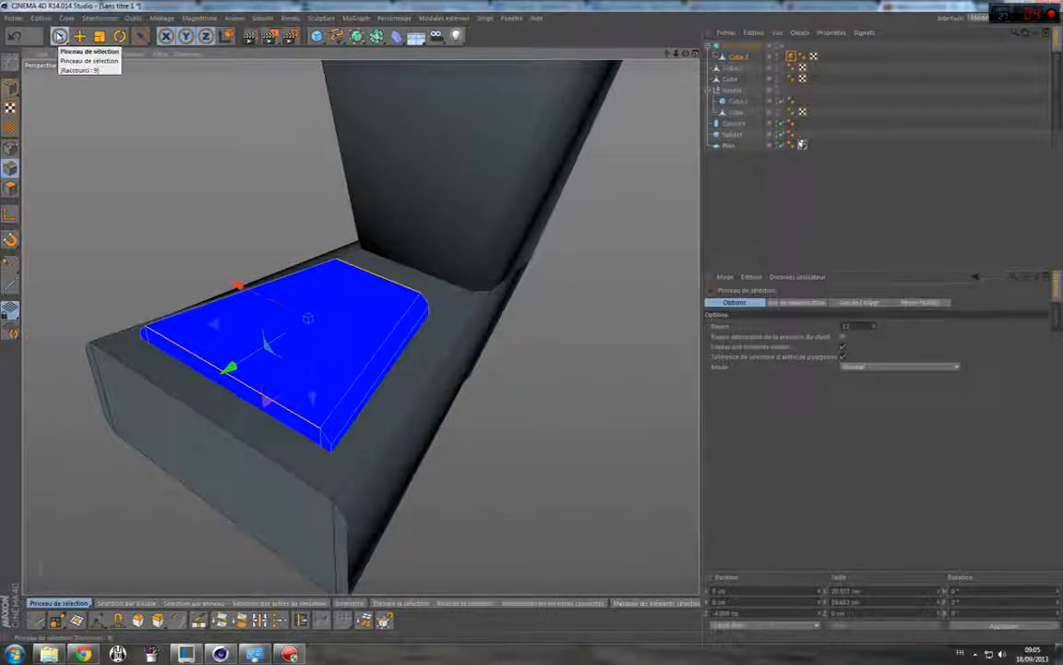
click(923, 303)
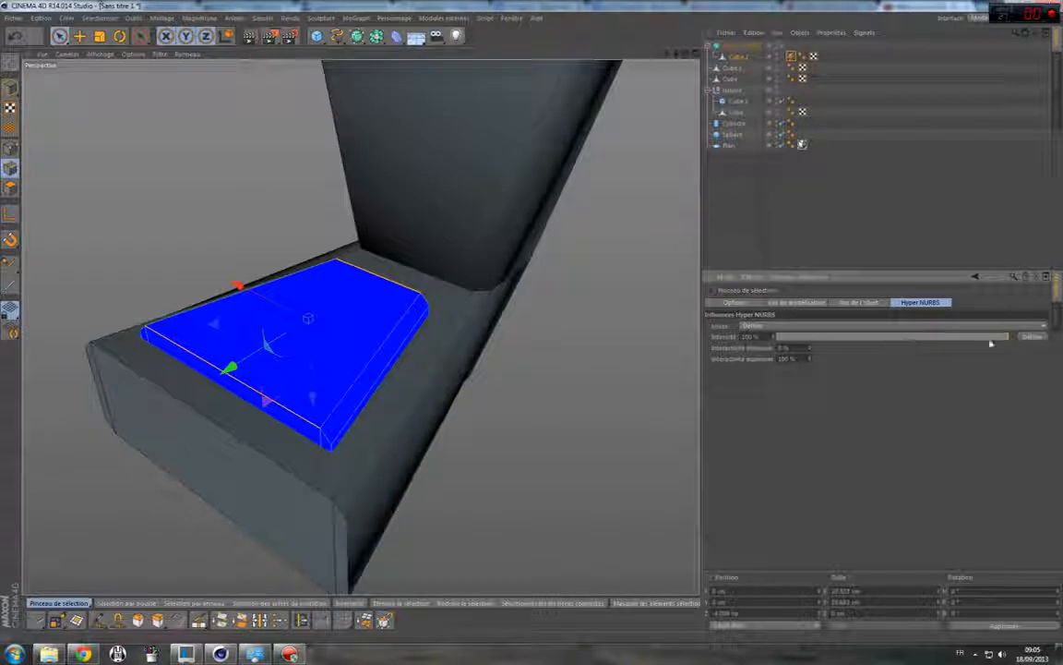
click(1030, 337)
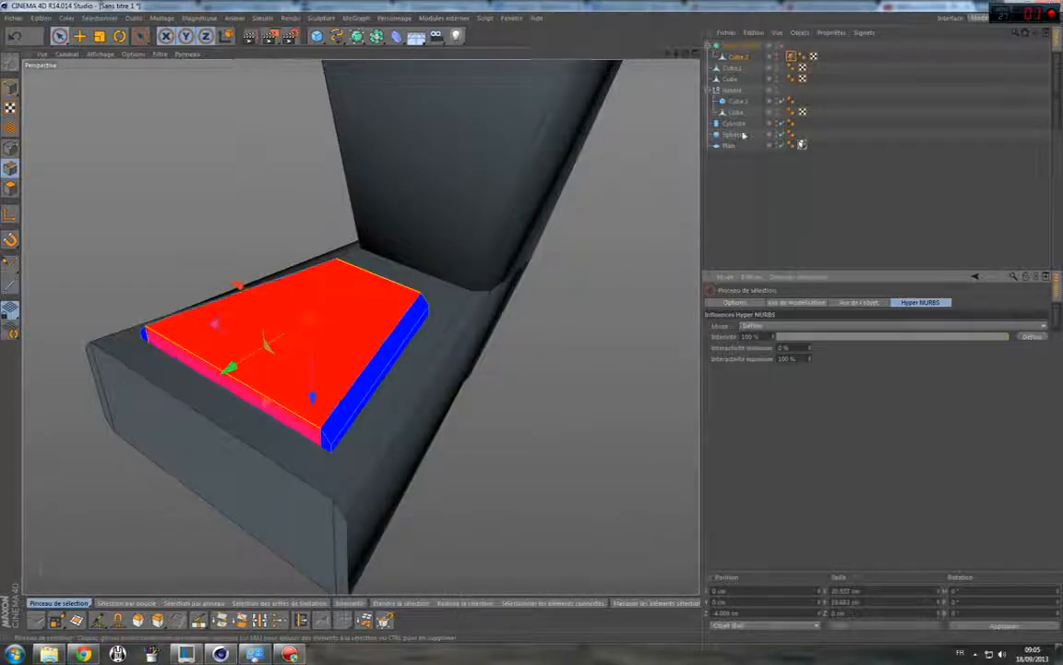
click(782, 46)
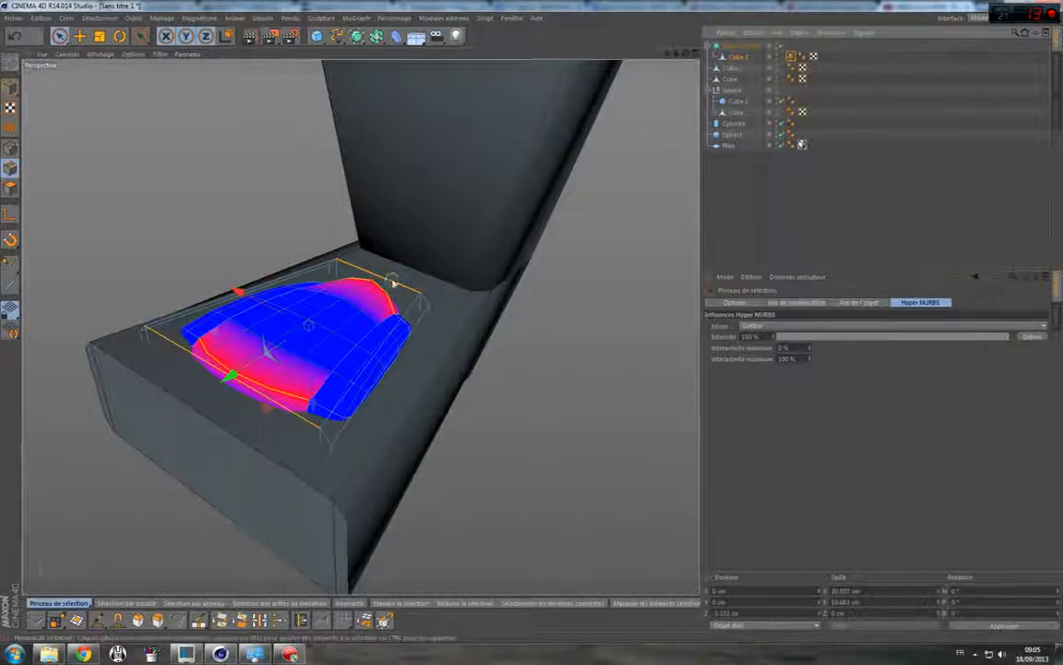
Set a 100% Hyper NURBS influence on the long edges along both sides of the cushion block, and deselect the block.
click(356, 356)
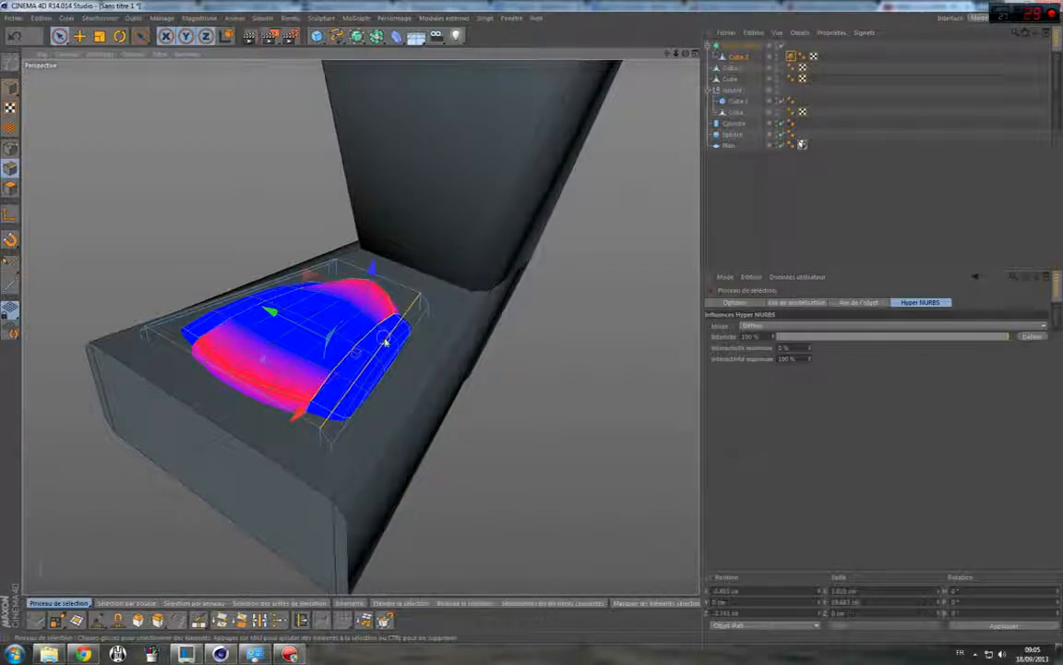
click(382, 369)
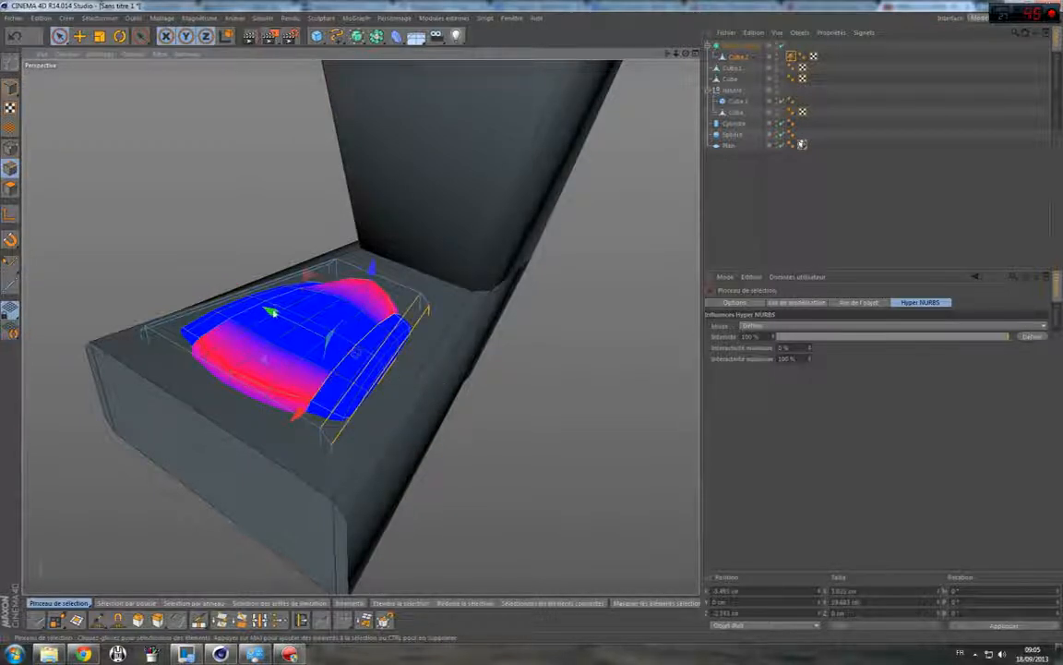
shift+click(226, 276)
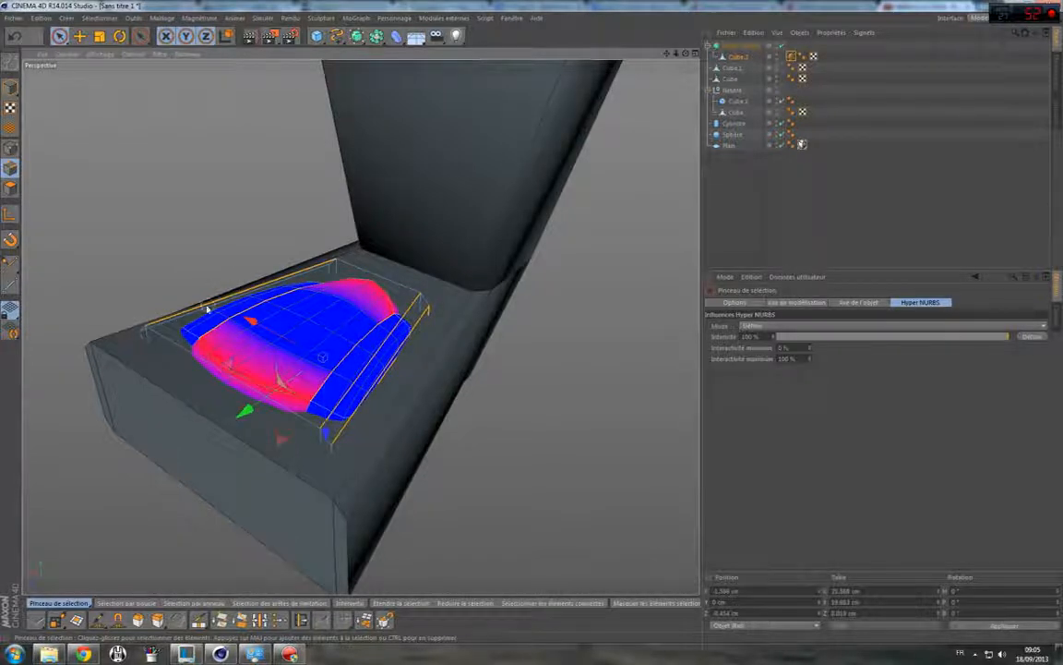
alt+drag(231, 277, 235, 375)
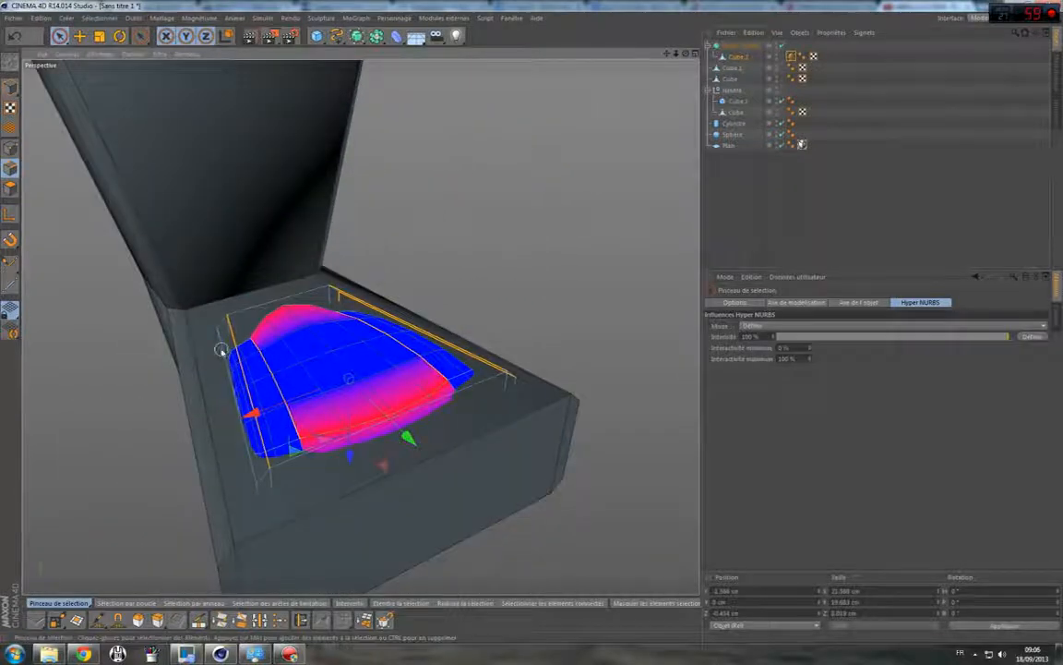
shift+click(234, 398)
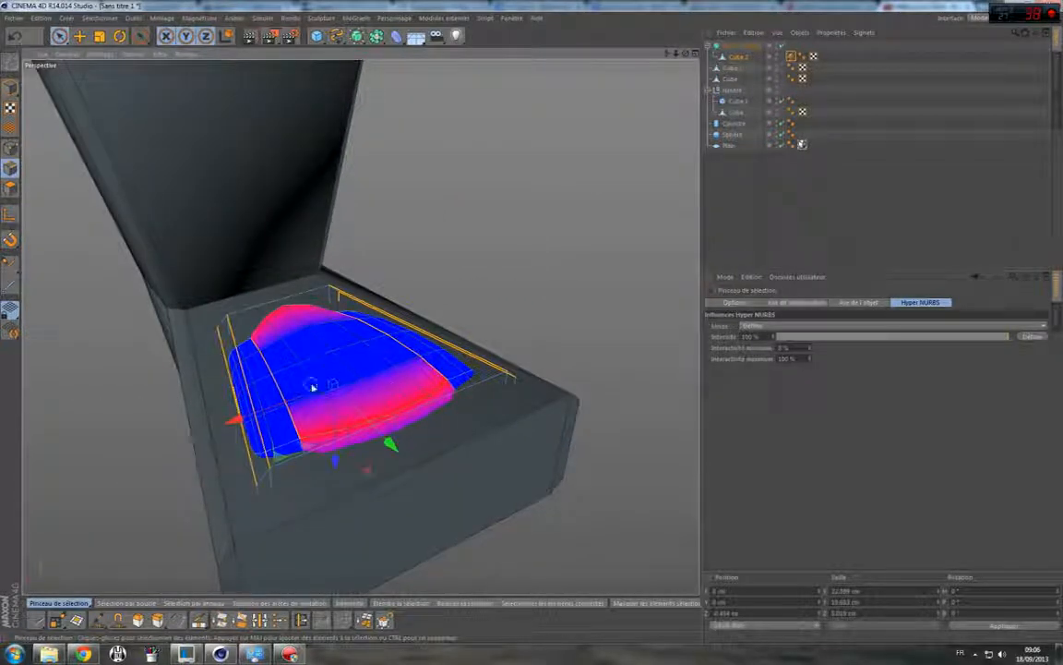
drag(686, 55, 471, 92)
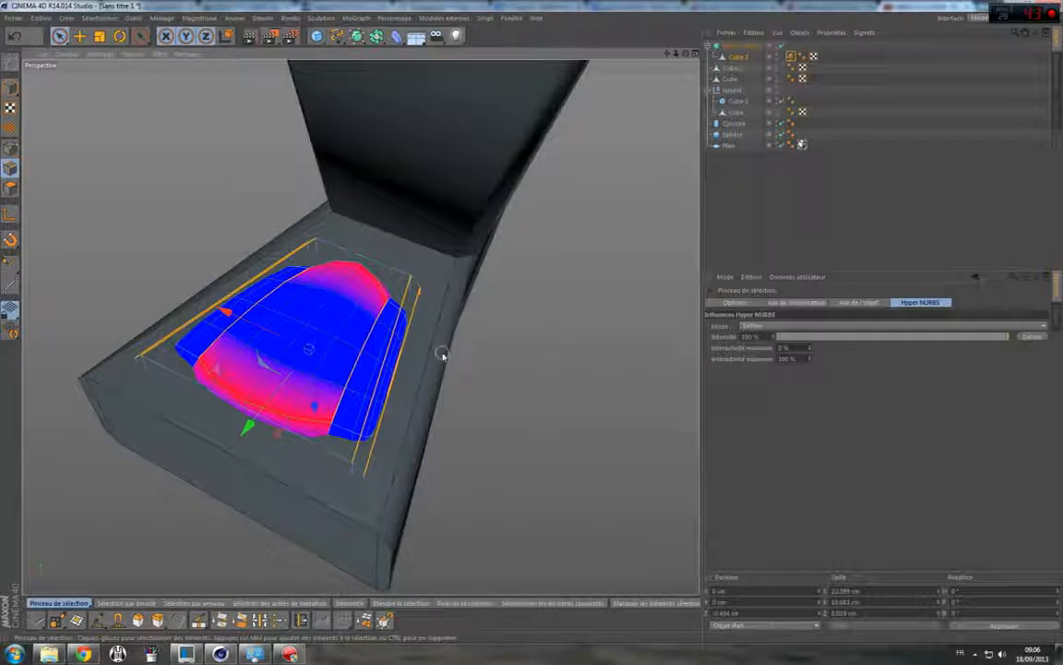
click(1027, 337)
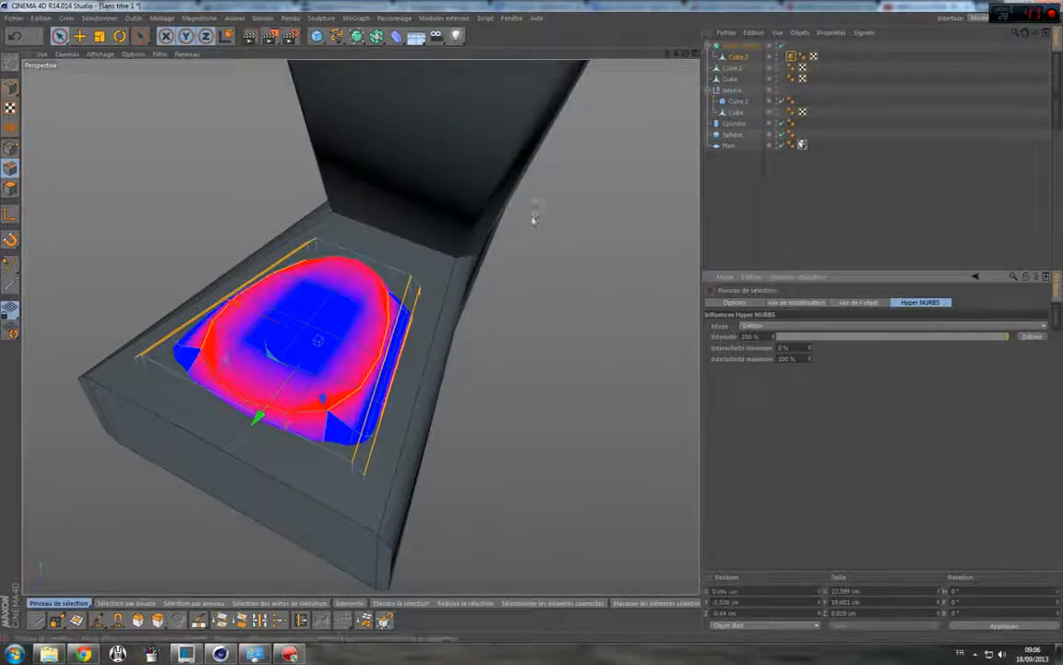
drag(685, 55, 660, 46)
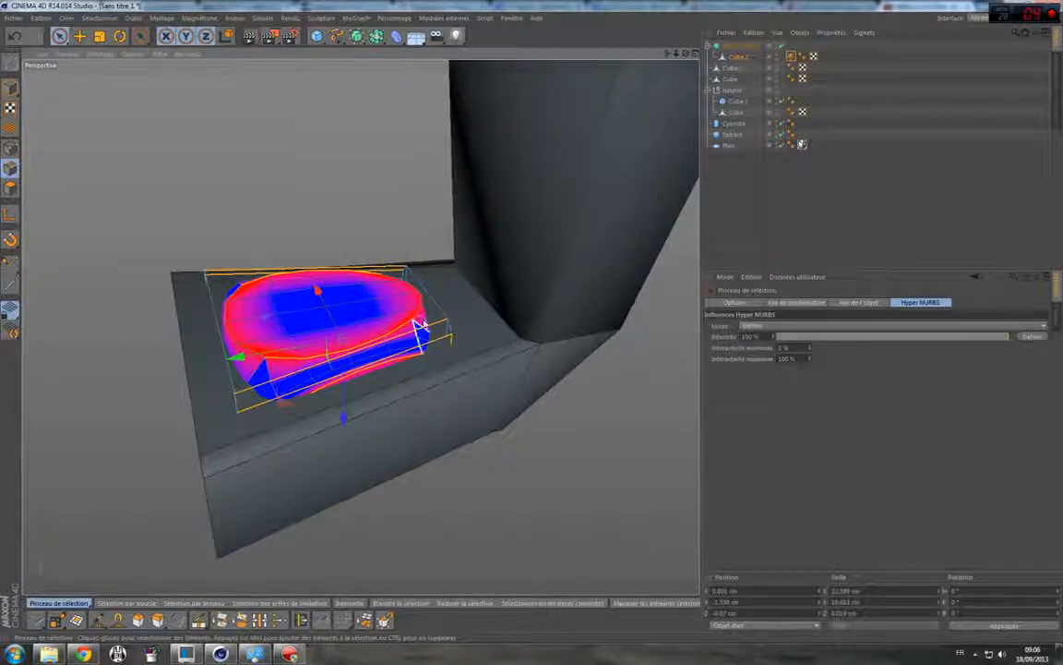
click(10, 87)
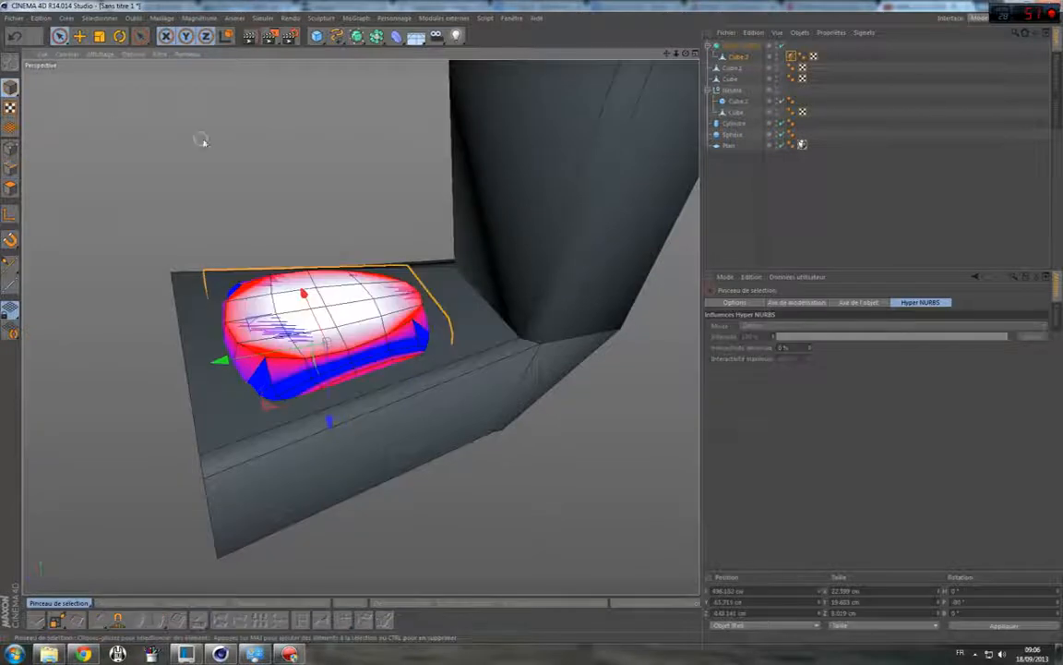
click(203, 142)
click(873, 204)
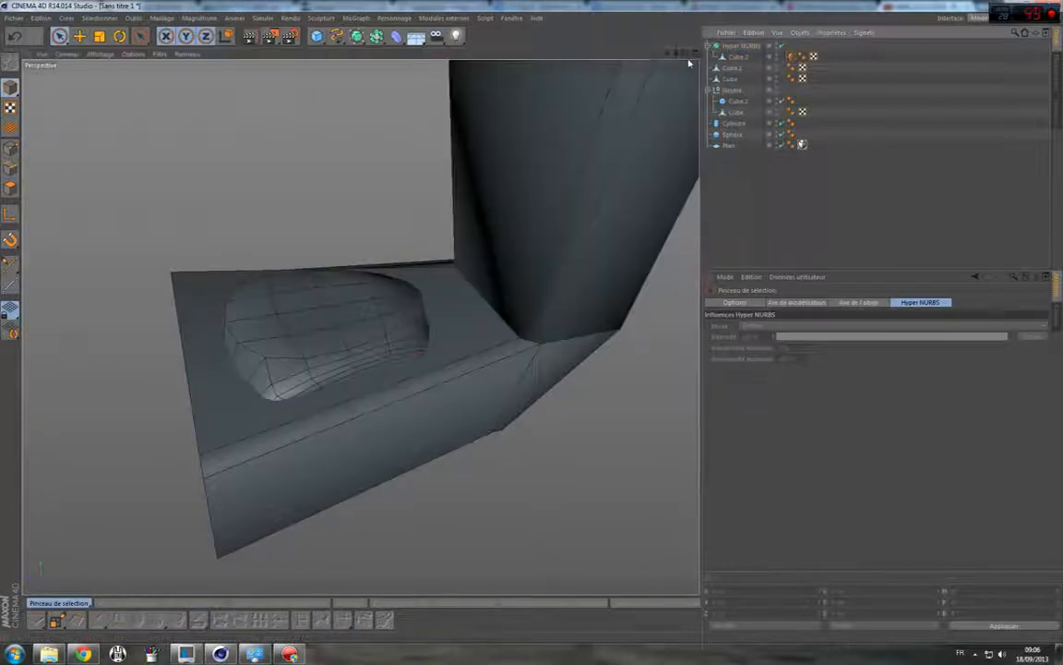
drag(686, 53, 360, 327)
Reselect the cushion block Cube.2, disable the Hyper NURBS smoothing and clear the block's edge selection.
click(743, 57)
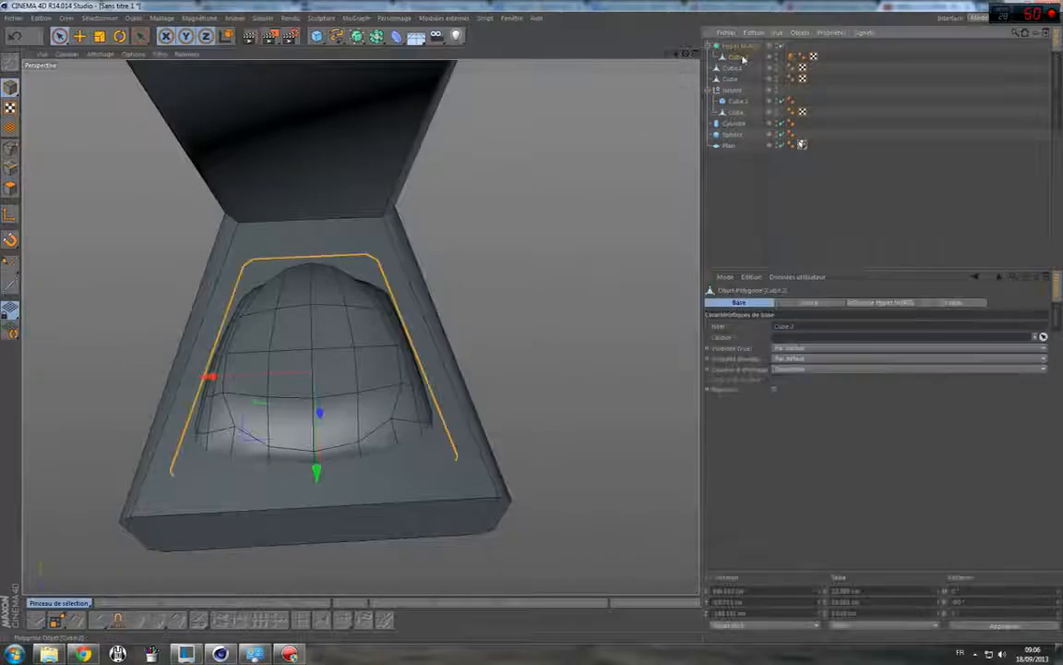
click(752, 46)
click(741, 57)
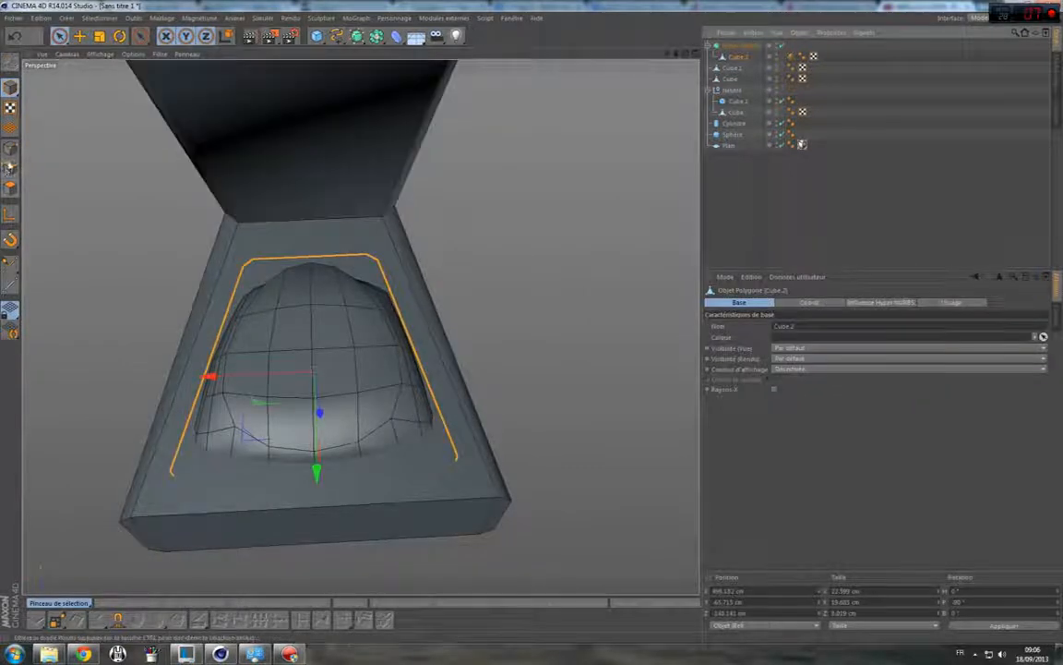
click(10, 148)
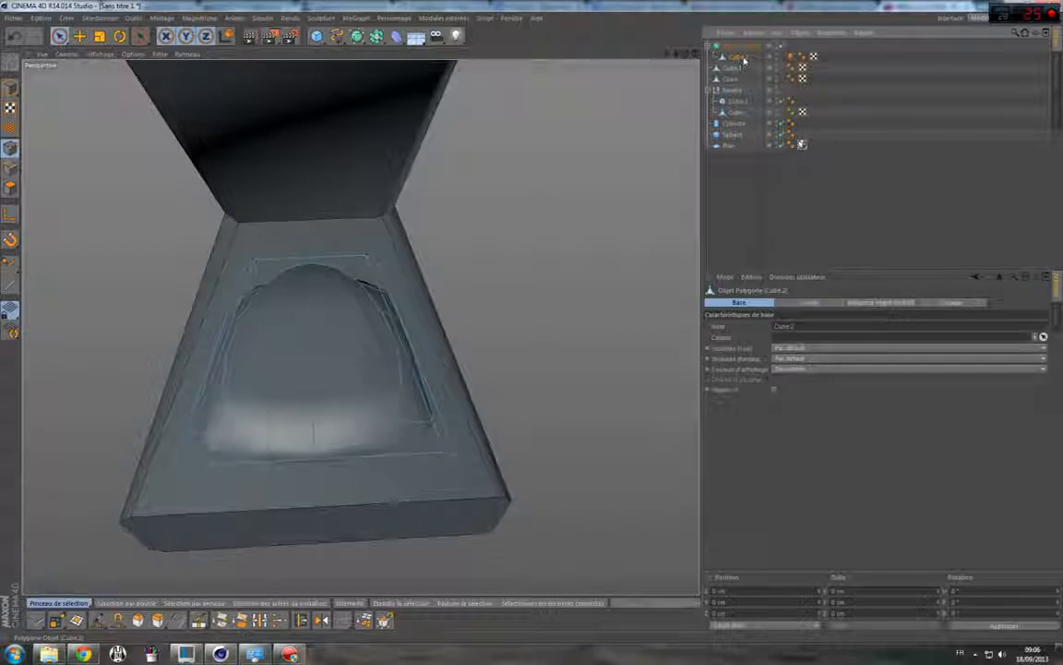
click(782, 46)
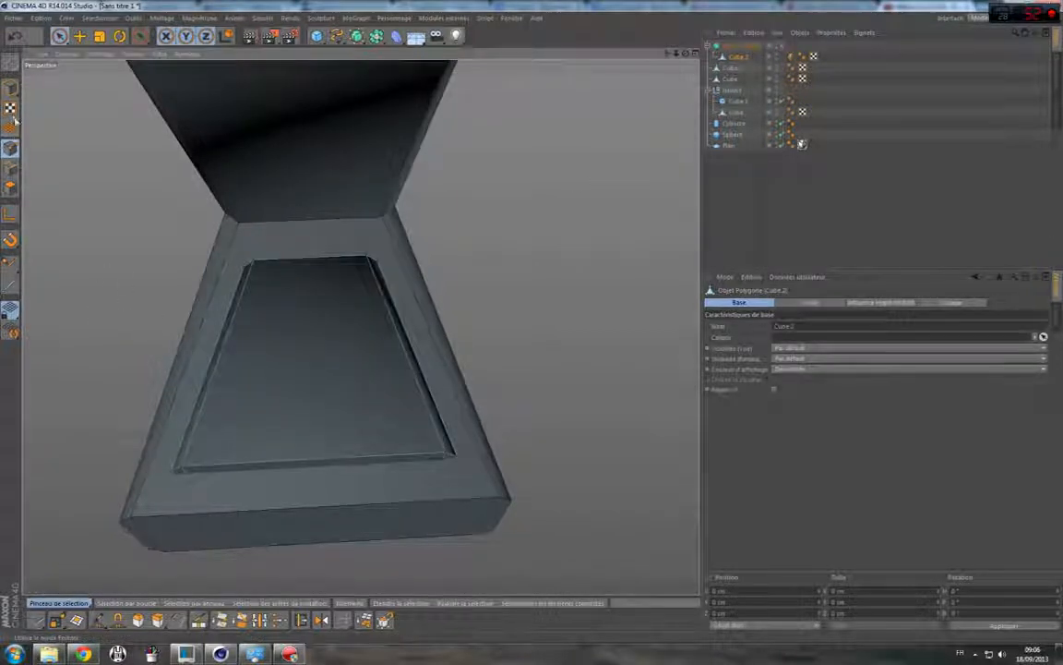
click(10, 168)
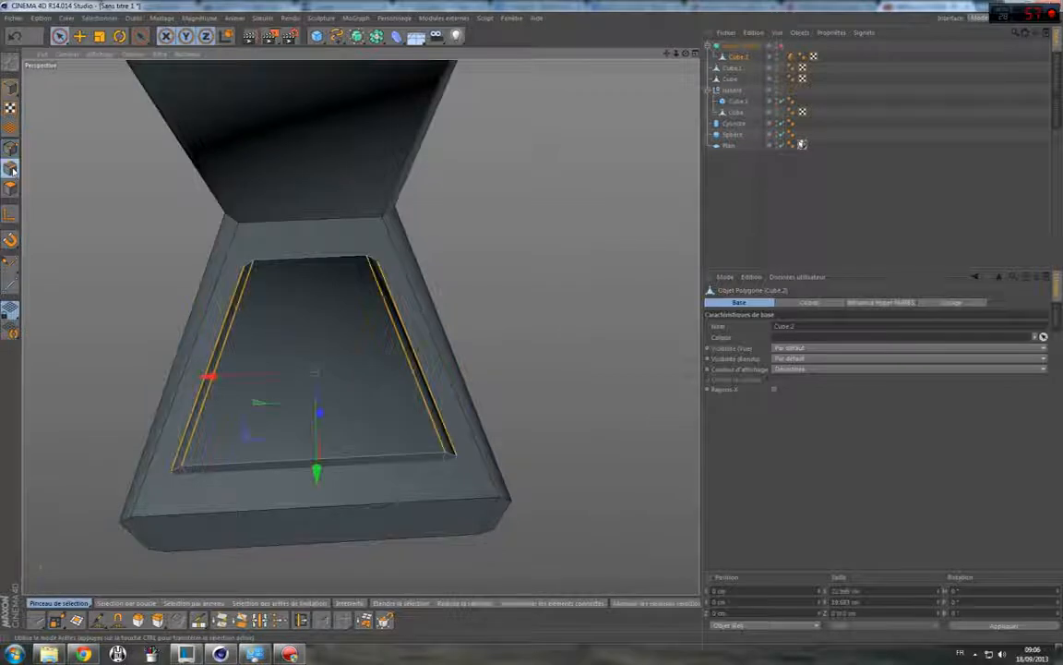
click(132, 323)
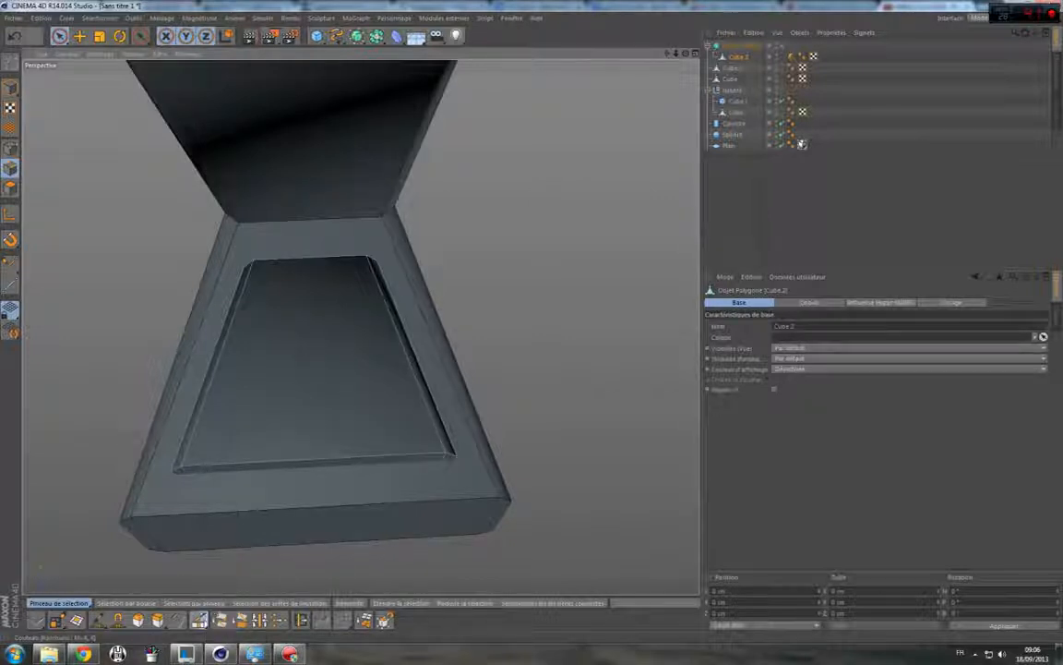
Cut a lengthwise loop down the centre of the cushion block with the Knife in loop mode.
click(198, 619)
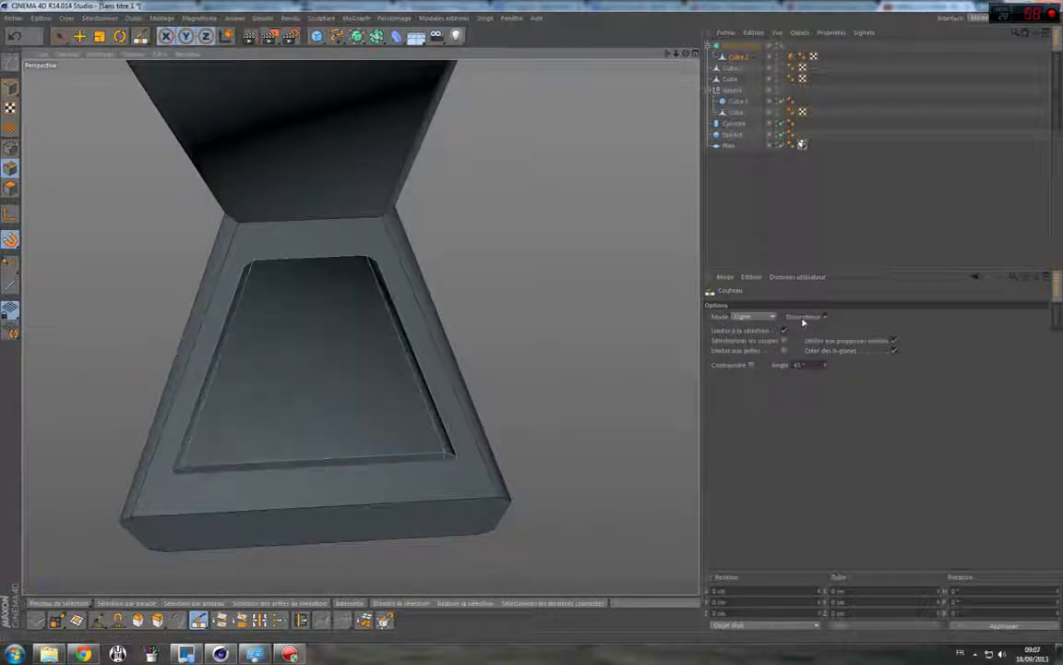
click(755, 316)
click(724, 364)
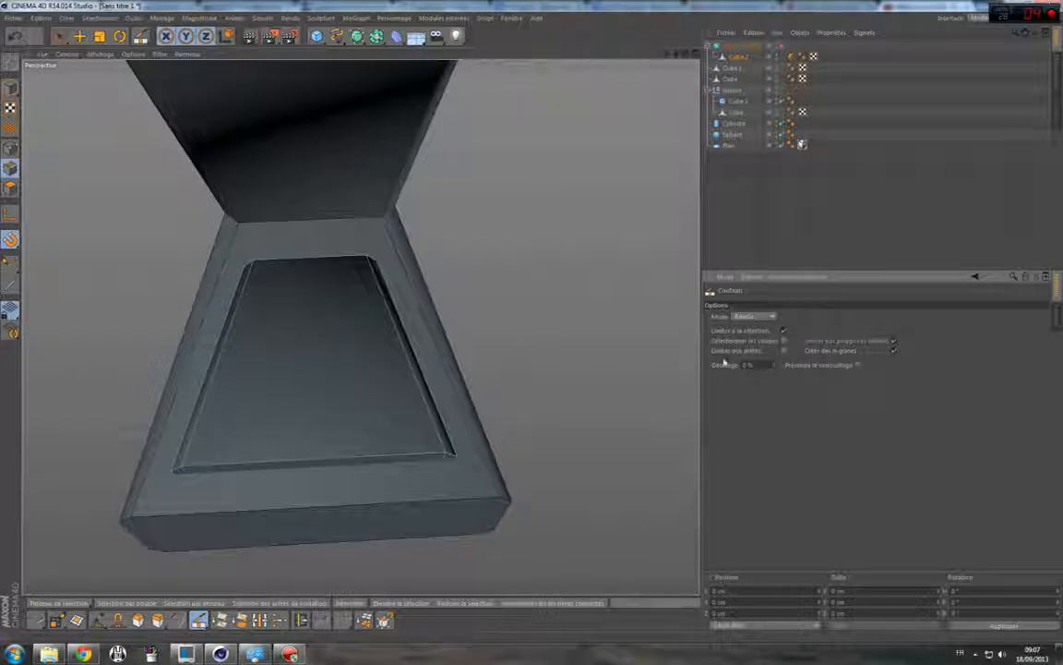
click(314, 259)
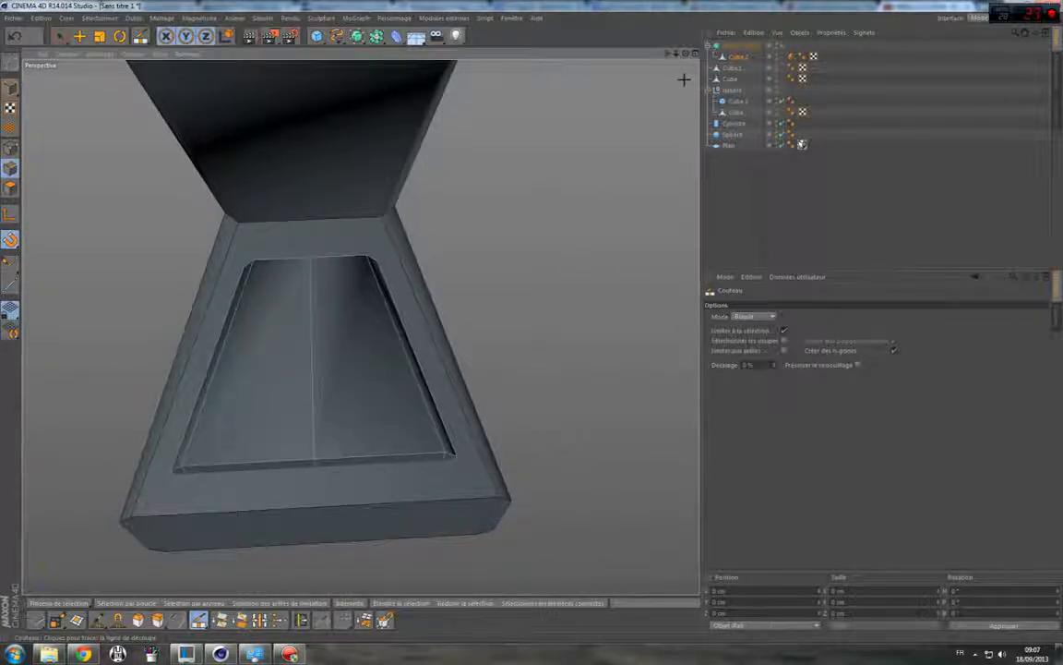
Try to place a crosswise Knife loop cut near the middle of the cushion block.
scroll(358, 324, up, 5)
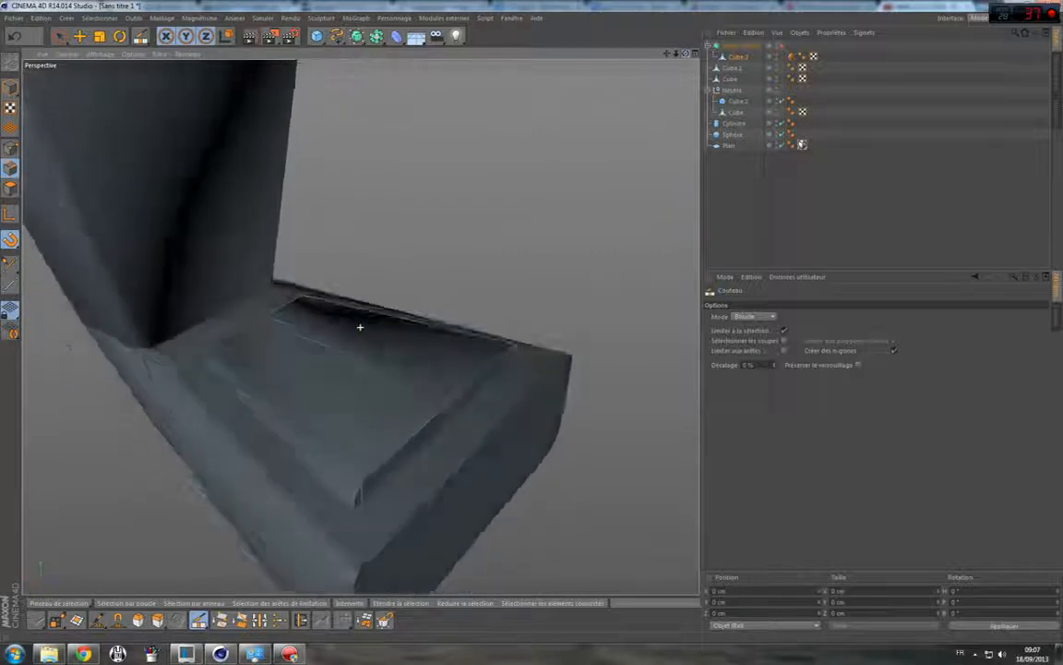
alt+drag(360, 326, 277, 334)
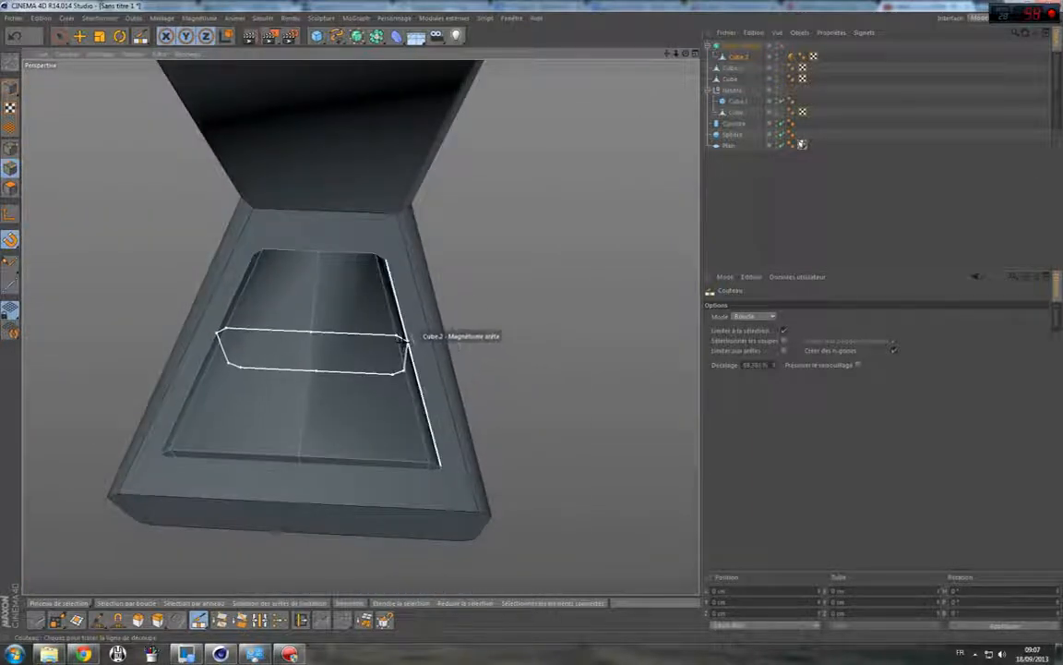
click(402, 340)
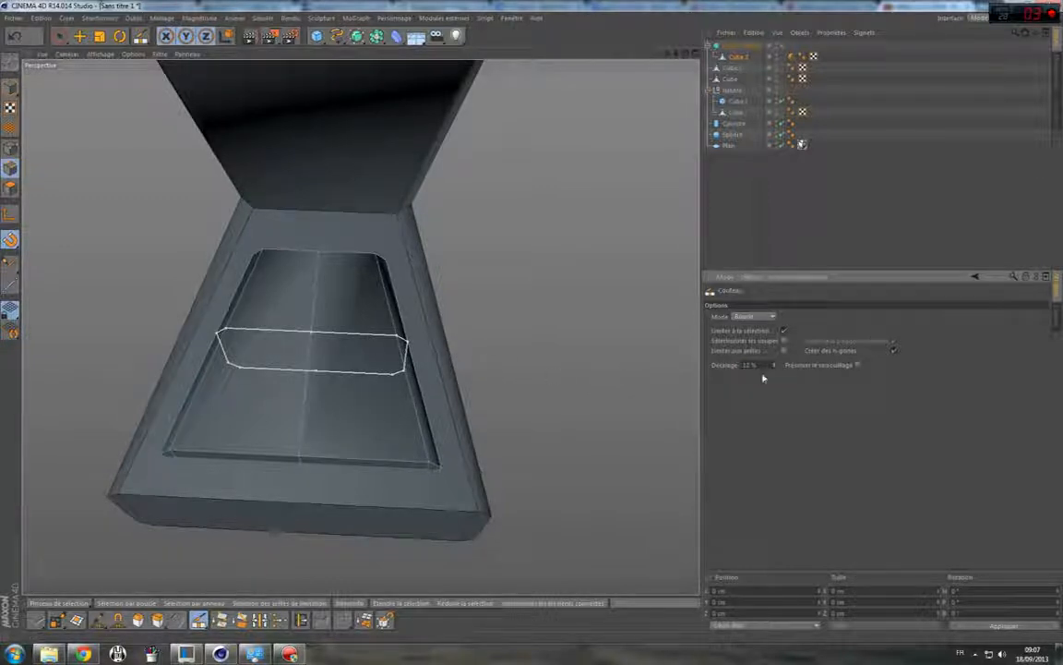
click(411, 351)
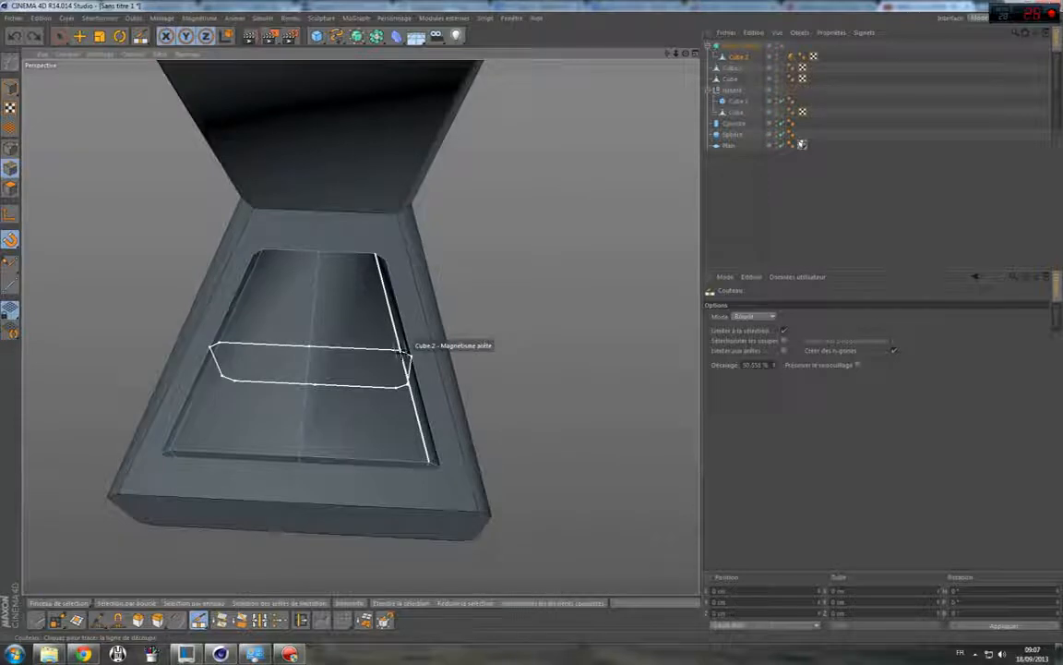
click(411, 376)
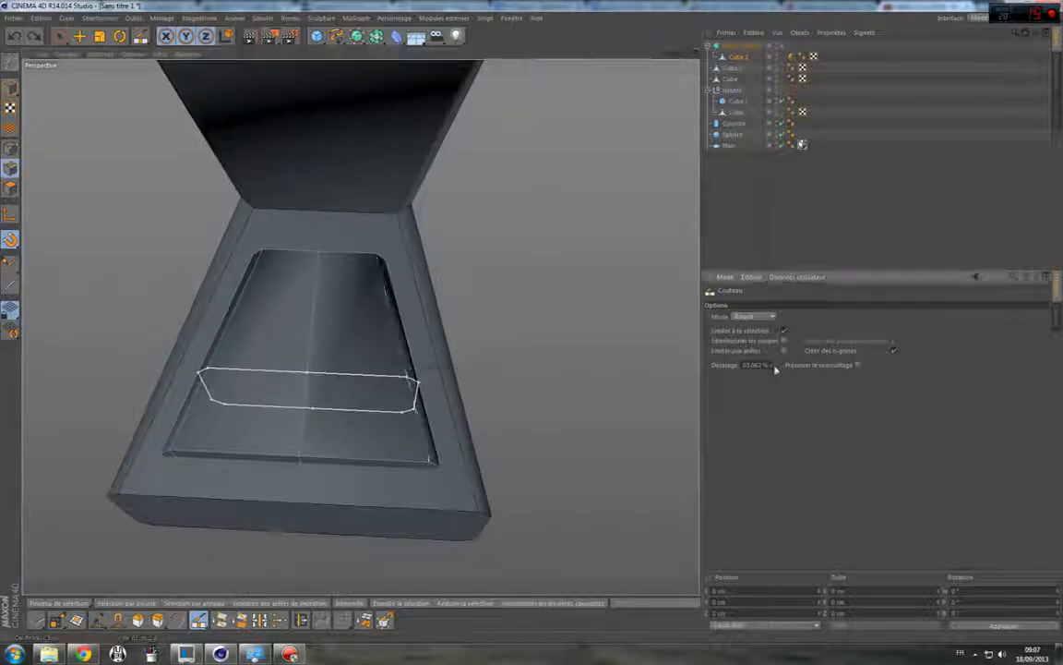
scroll(331, 378, up, 1)
click(335, 366)
click(413, 390)
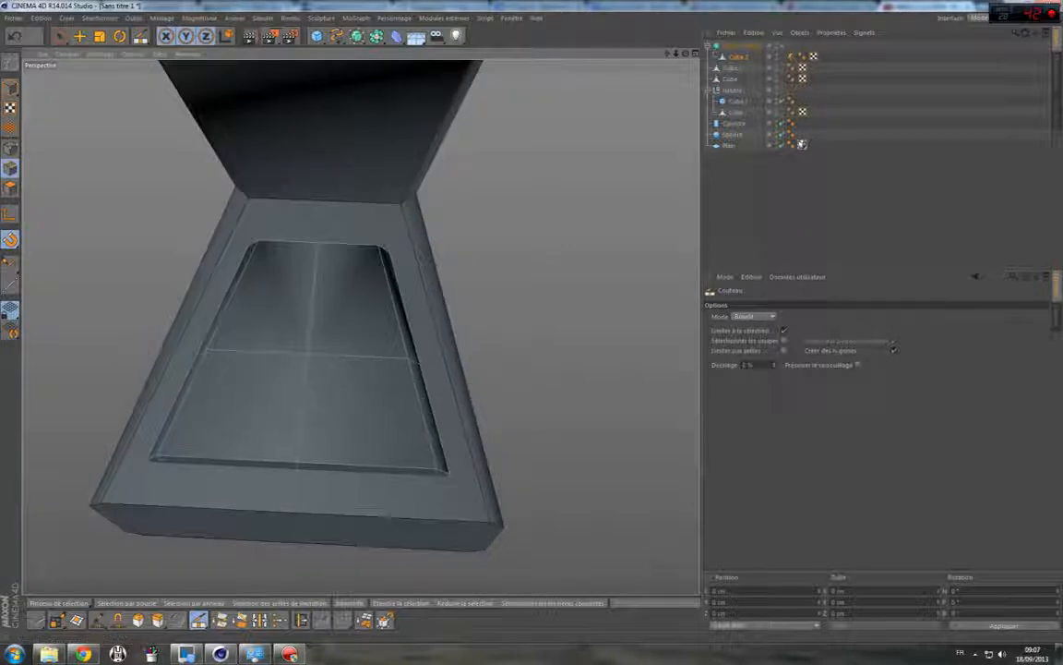
click(421, 366)
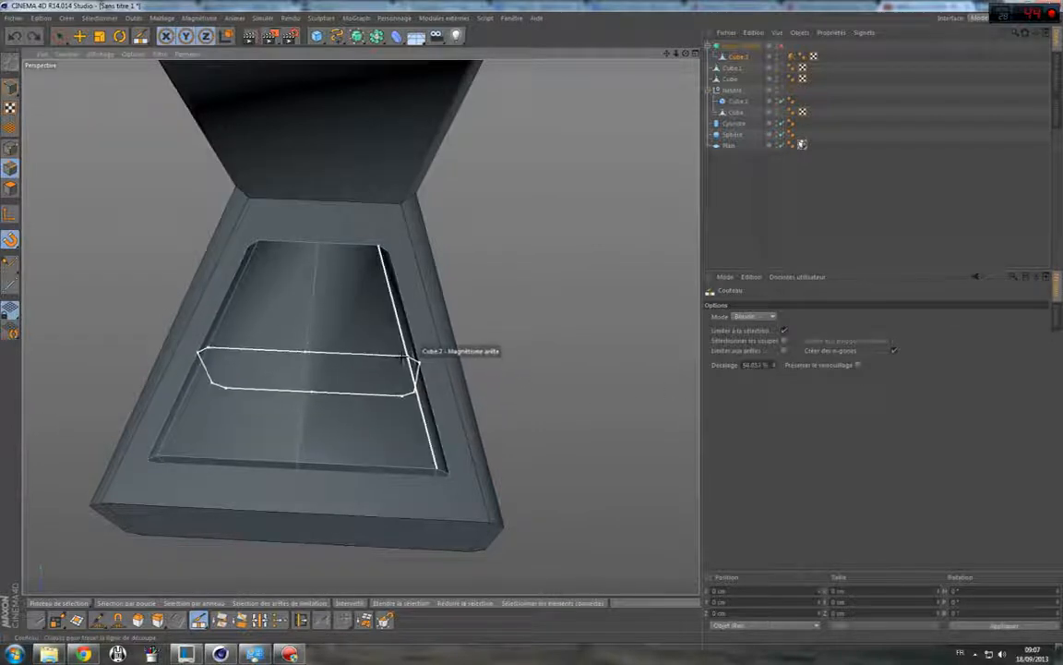
Cut a crosswise loop around the cushion block near its middle, crossing the lengthwise centre cut.
click(419, 361)
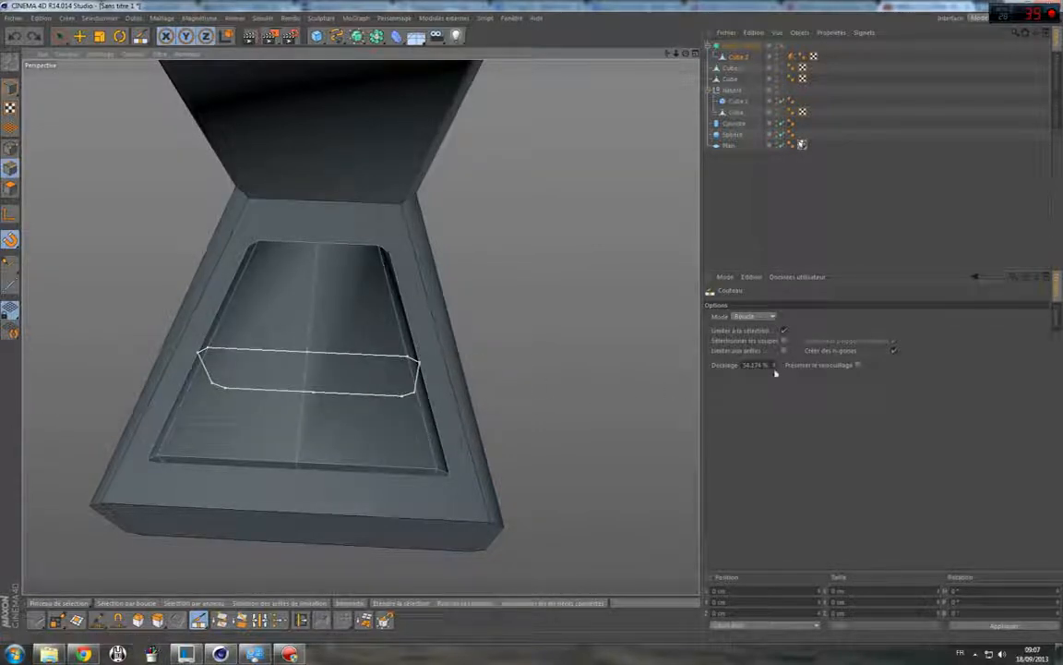
drag(768, 366, 613, 371)
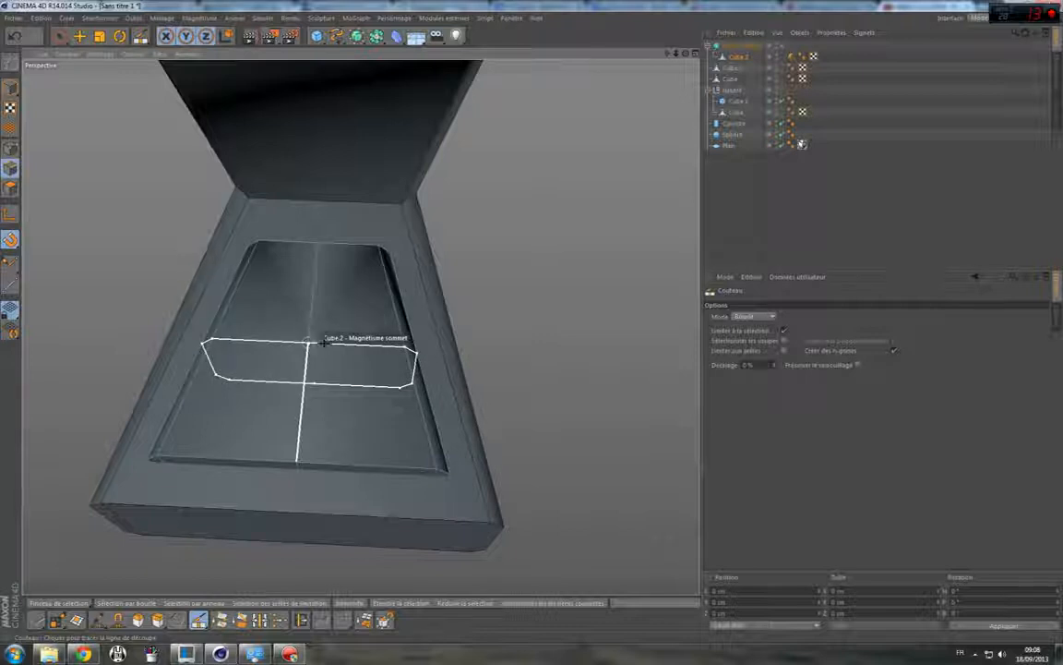
click(322, 341)
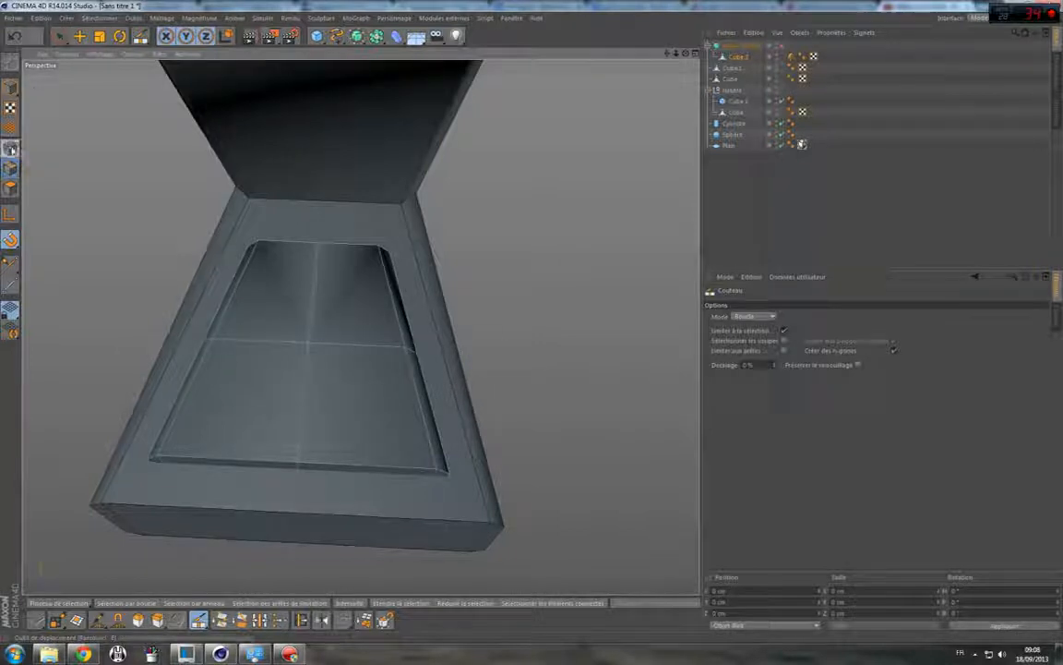
Push the point where the two cuts cross down into the cushion and re-enable the Hyper NURBS smoothing.
click(58, 36)
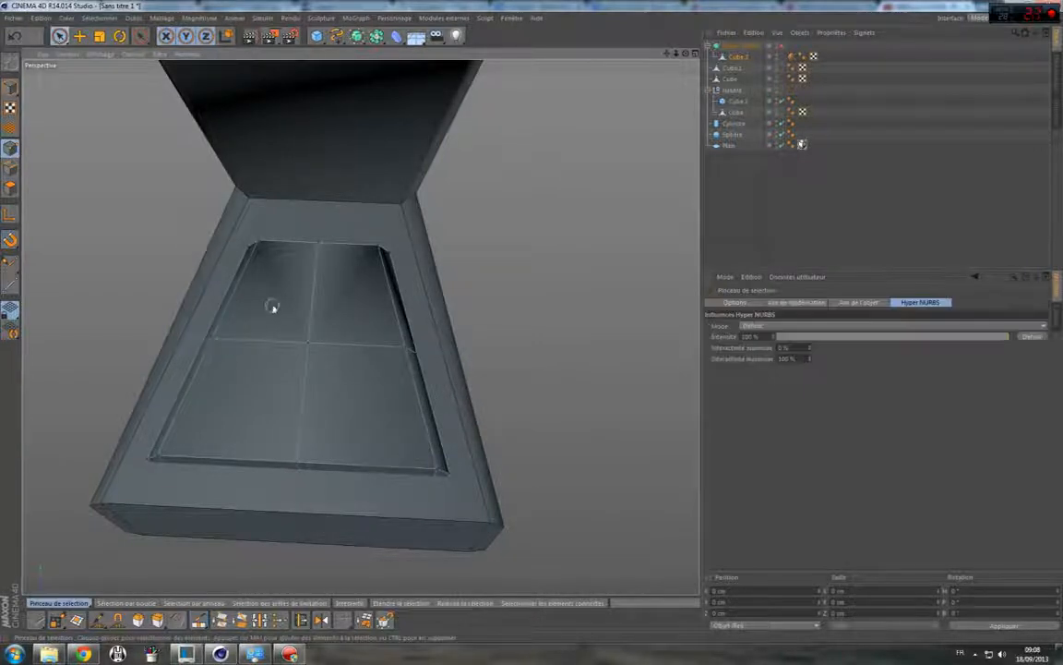
click(304, 343)
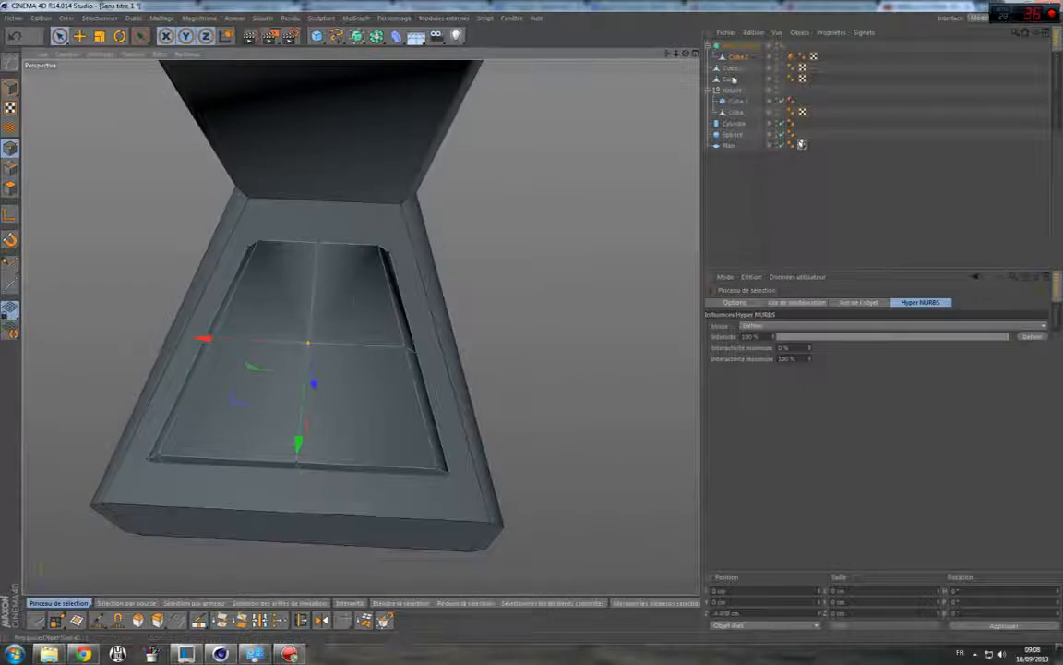
drag(685, 54, 796, 33)
drag(340, 396, 344, 414)
click(781, 46)
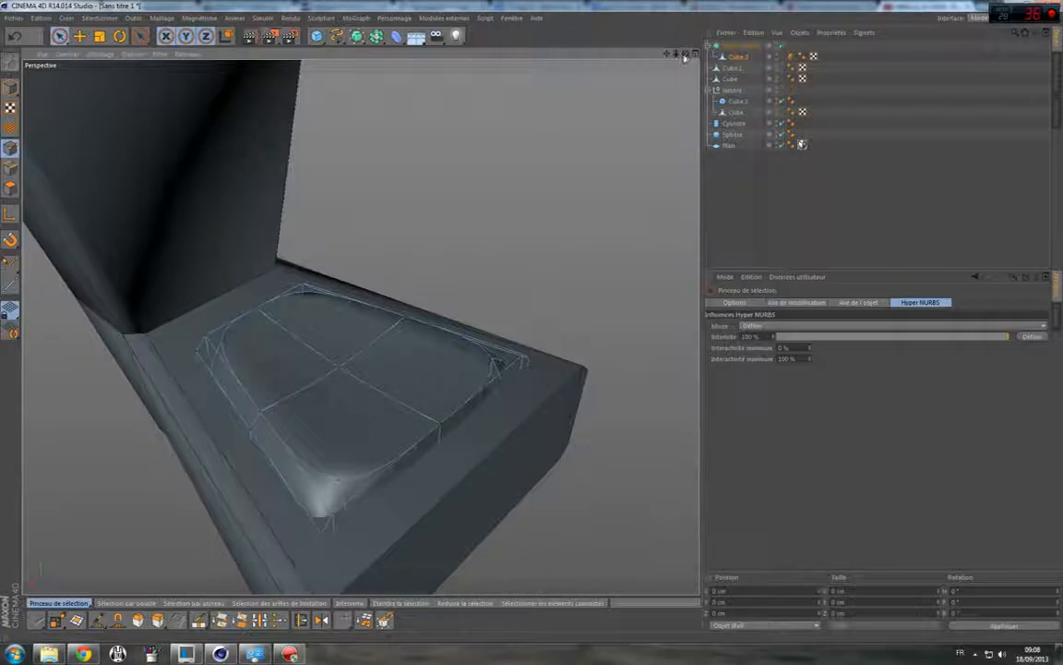
Select the sunken centre point of the cushion and bevel it.
drag(686, 55, 370, 273)
click(319, 365)
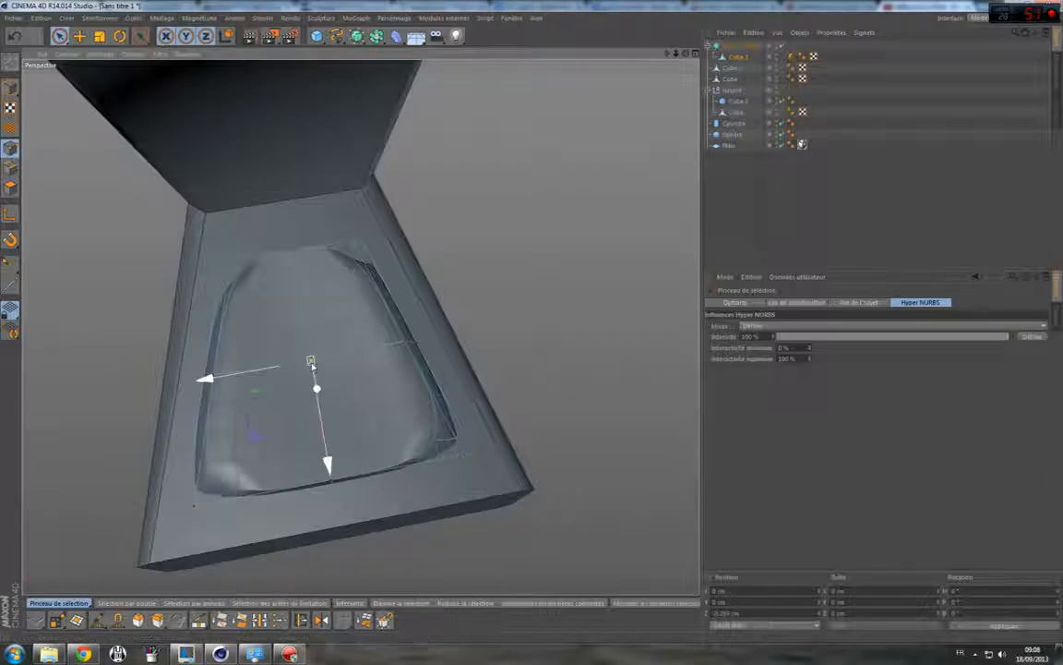
click(139, 620)
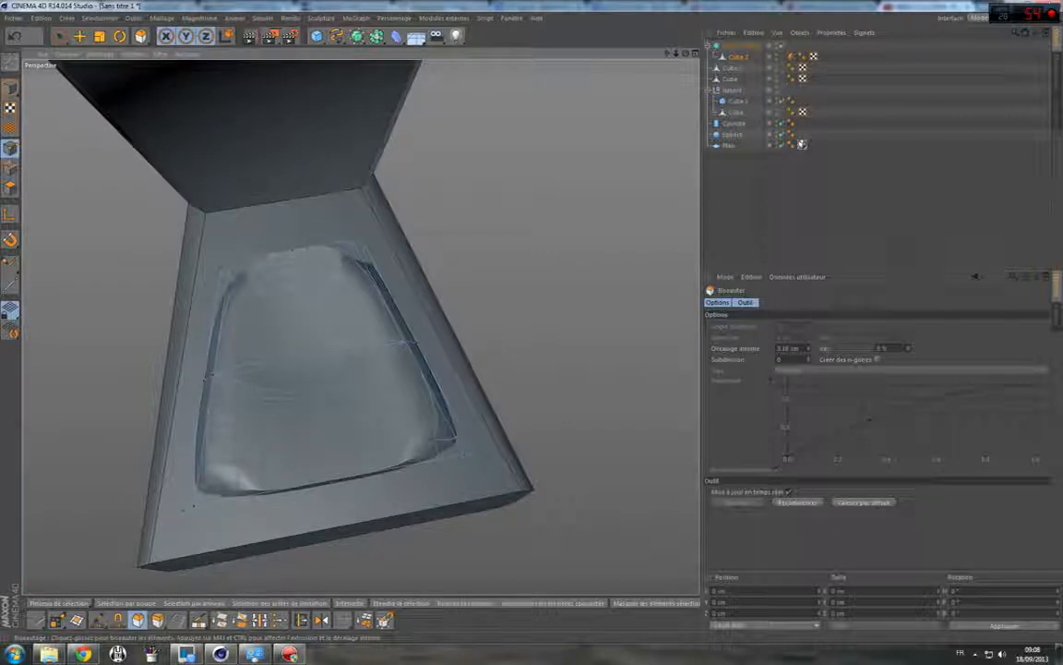
drag(406, 342, 413, 343)
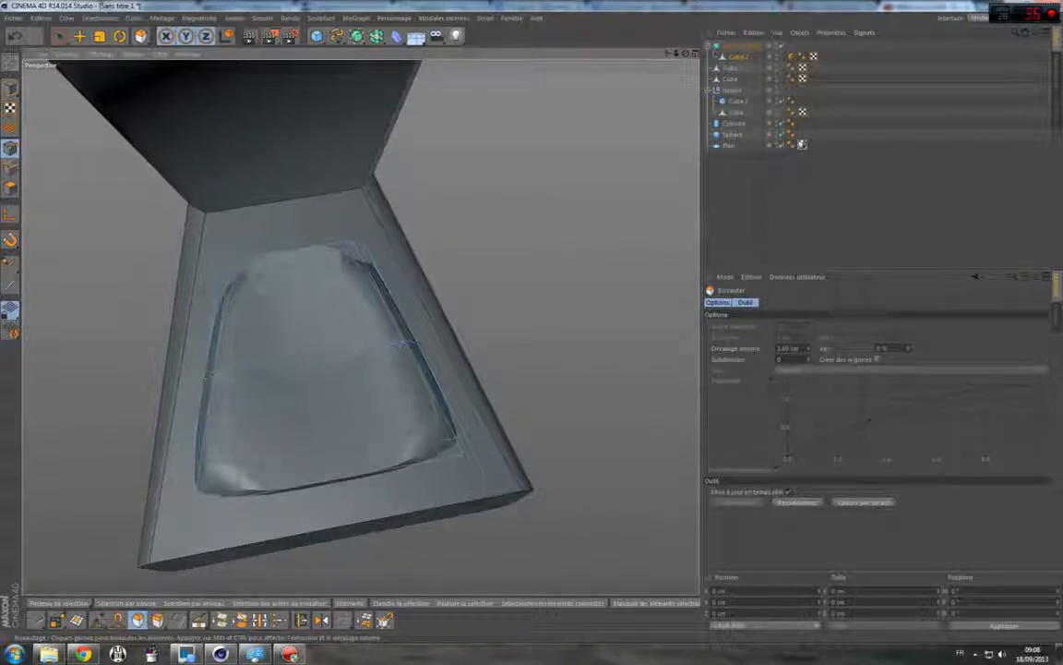
Reposition the front point of the cushion's bevelled centre and turn off the Hyper NURBS smoothing.
key(space)
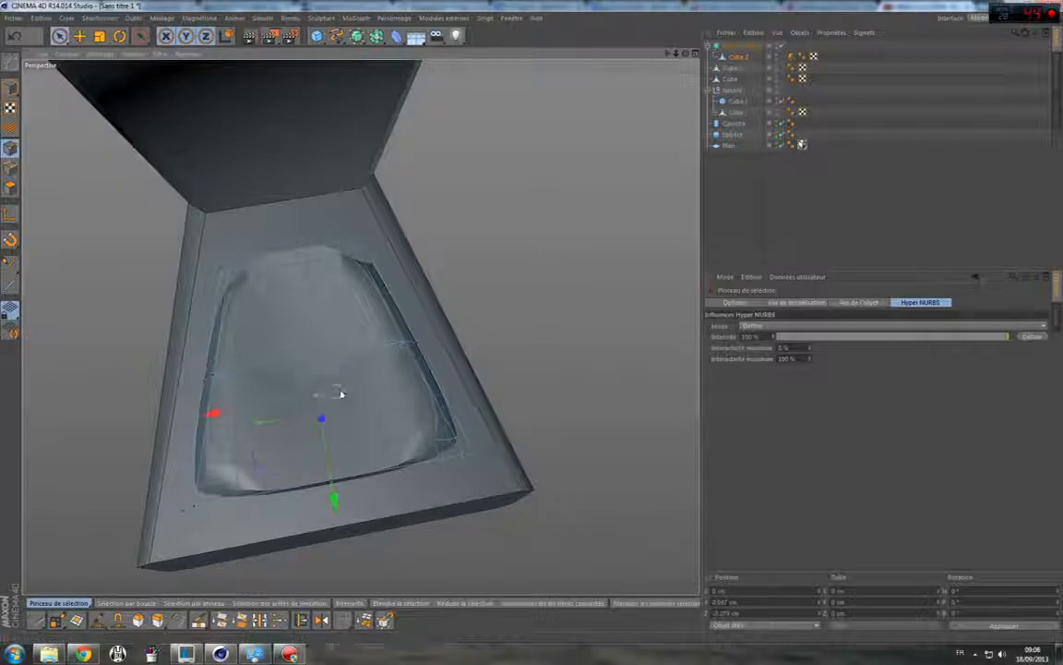
mouse_move(321, 421)
mouse_down()
mouse_move(321, 432)
mouse_move(321, 409)
mouse_move(324, 417)
mouse_up()
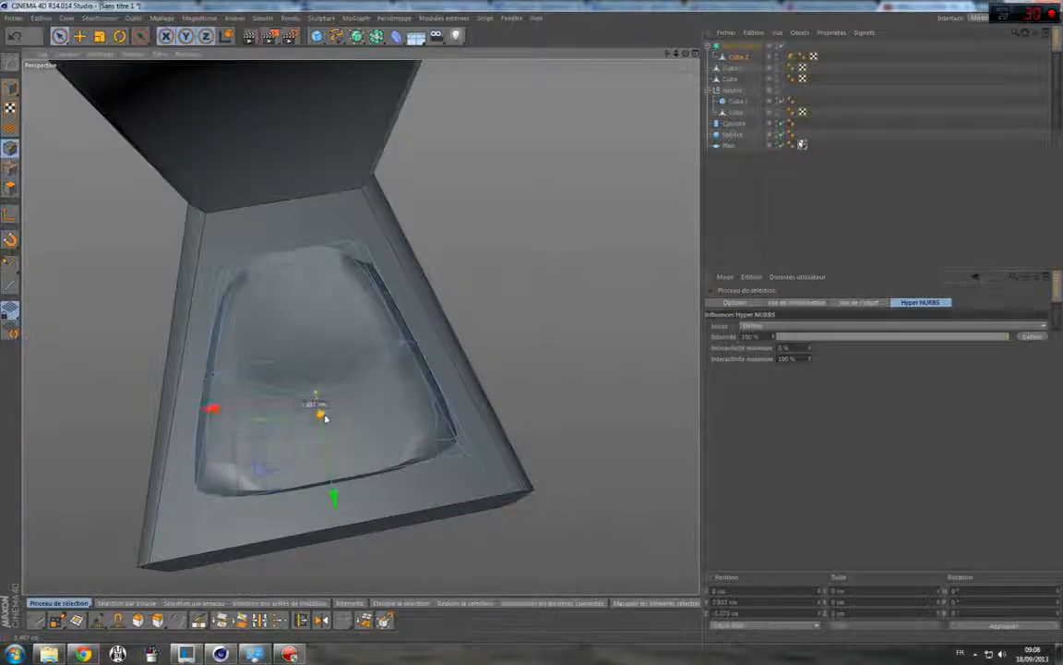
click(781, 46)
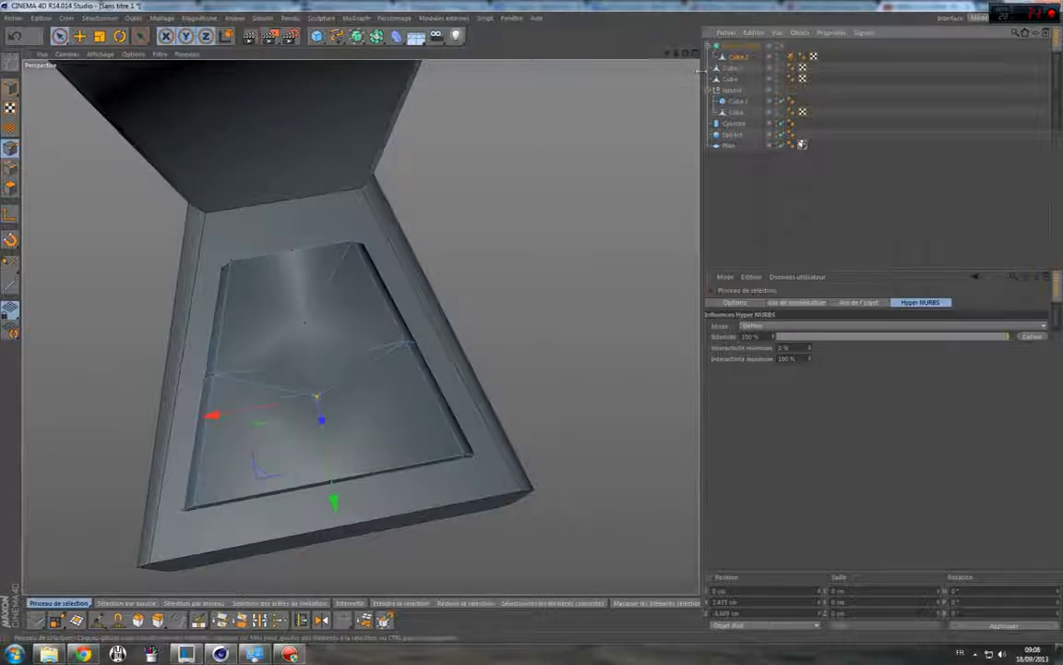
mouse_move(687, 54)
mouse_down()
mouse_move(664, 61)
mouse_move(688, 55)
mouse_up()
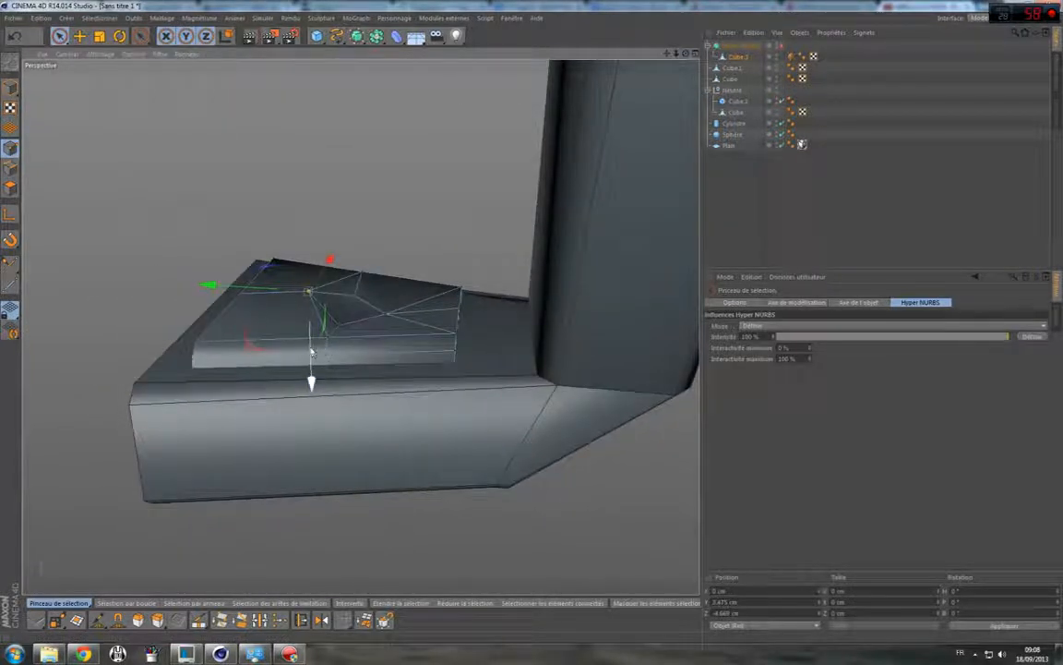
Adjust the heights of the bevelled points around the cushion's central hollow, then leave point editing with smoothing enabled.
drag(311, 351, 311, 364)
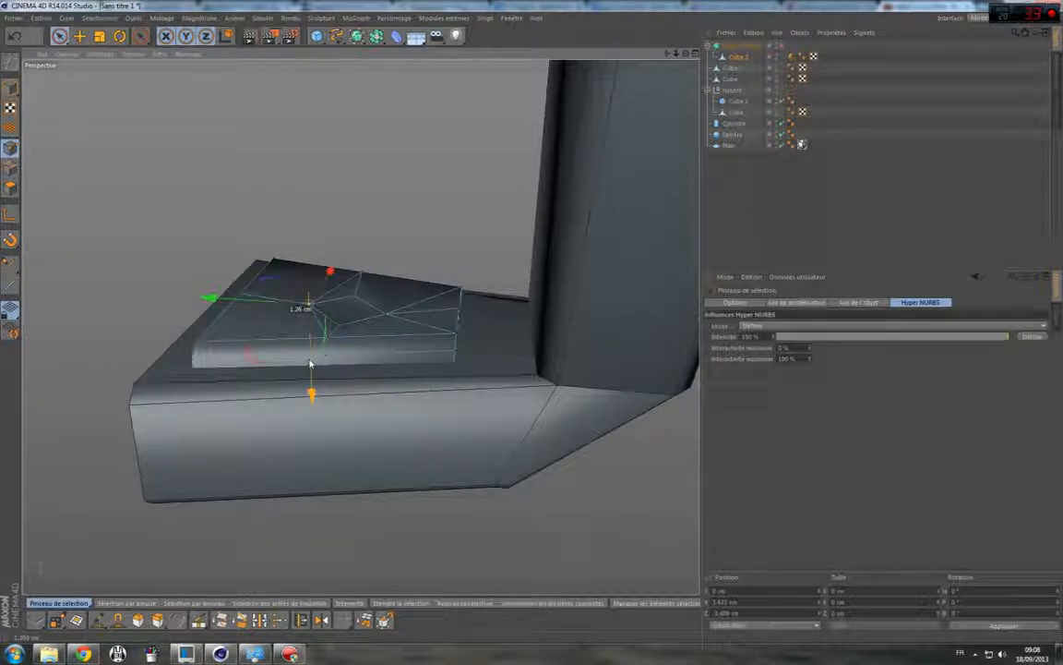
click(356, 318)
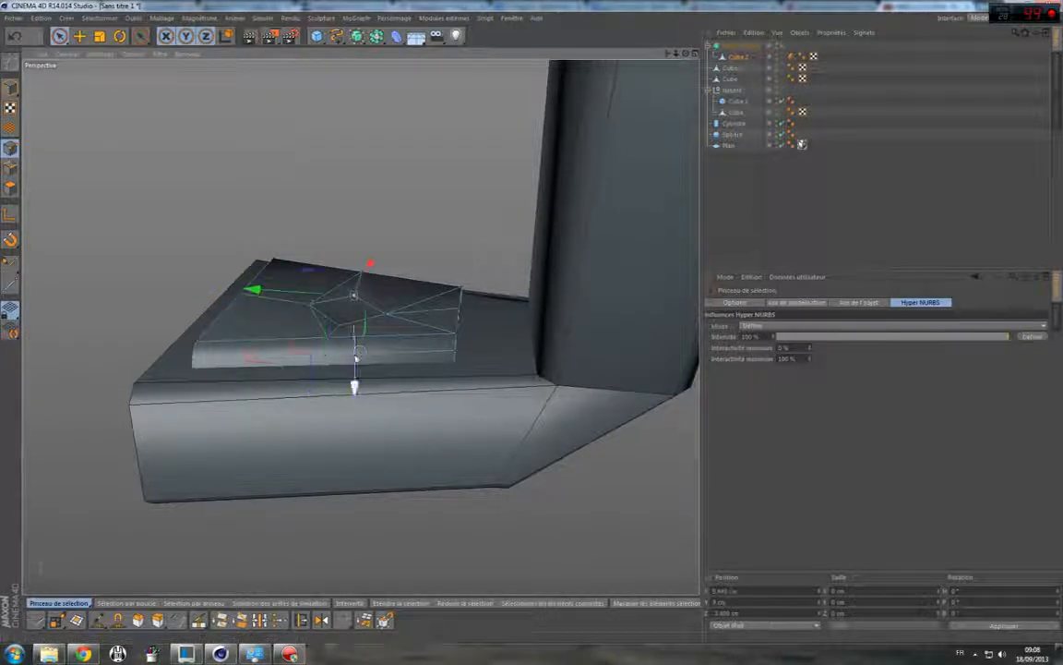
drag(353, 379, 355, 367)
click(385, 313)
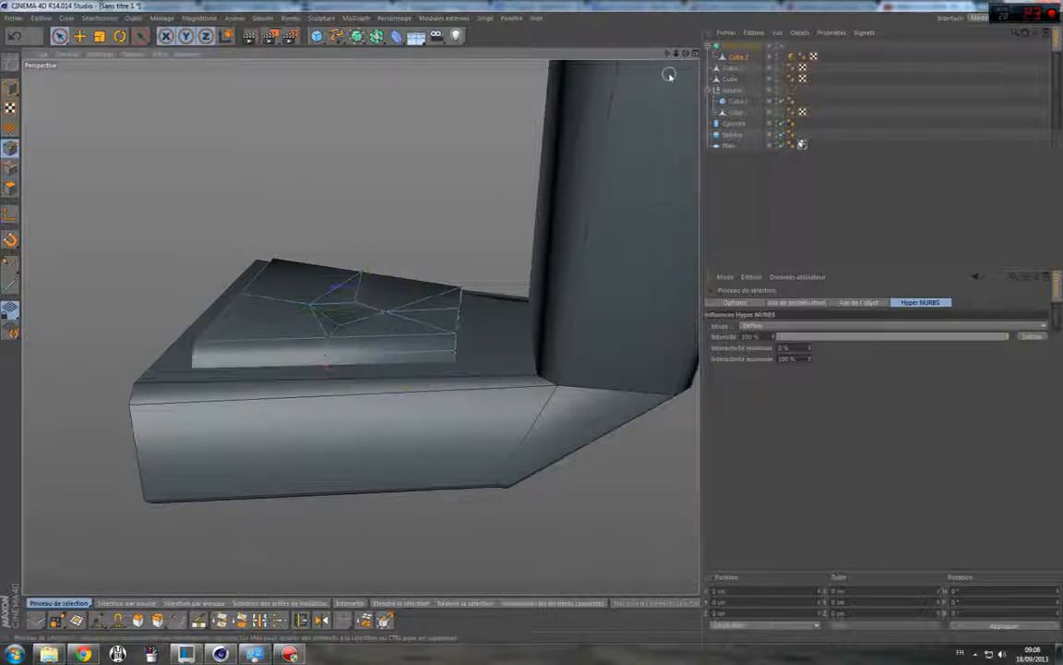
alt+drag(397, 295, 356, 318)
click(10, 88)
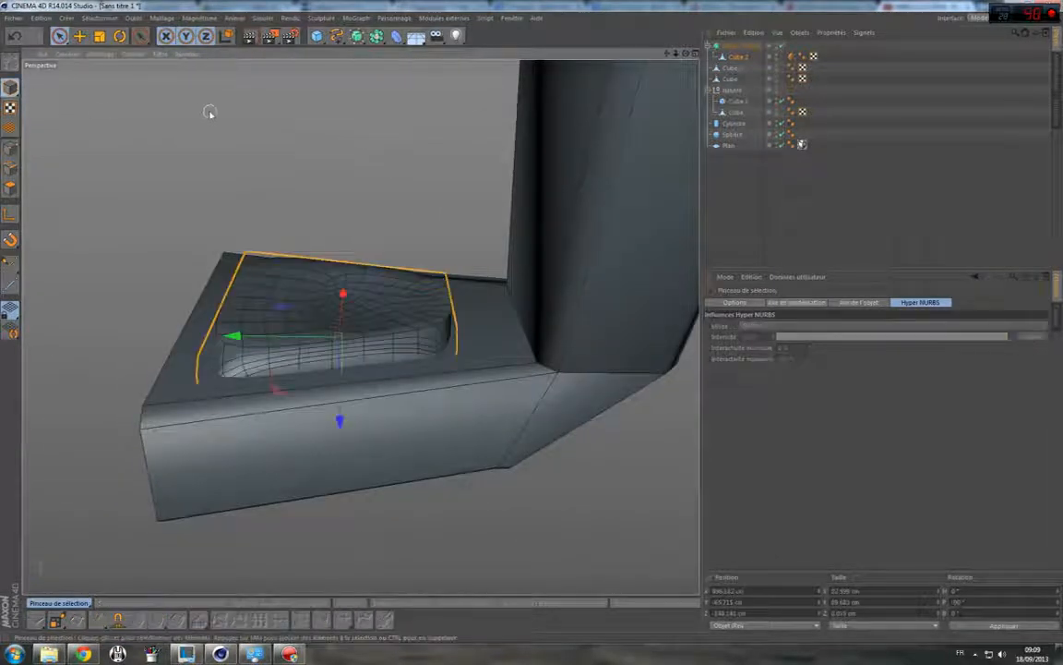
click(210, 111)
alt+drag(358, 318, 360, 327)
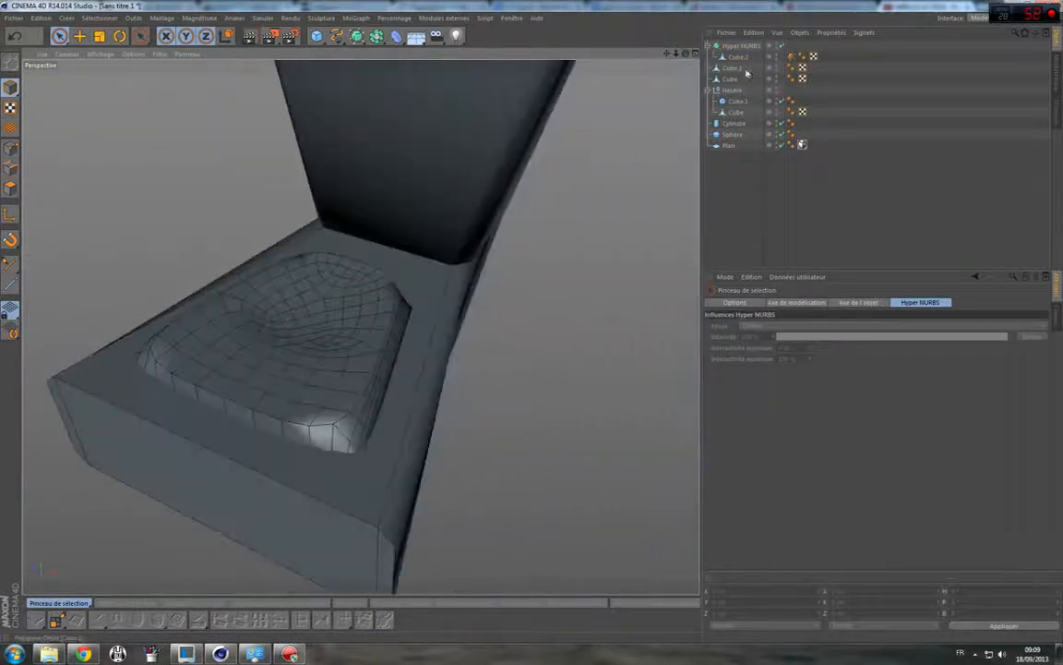
Duplicate the seat cushion above itself and rotate the copy upright to a heading of -180°, with its hollow facing forward.
click(749, 56)
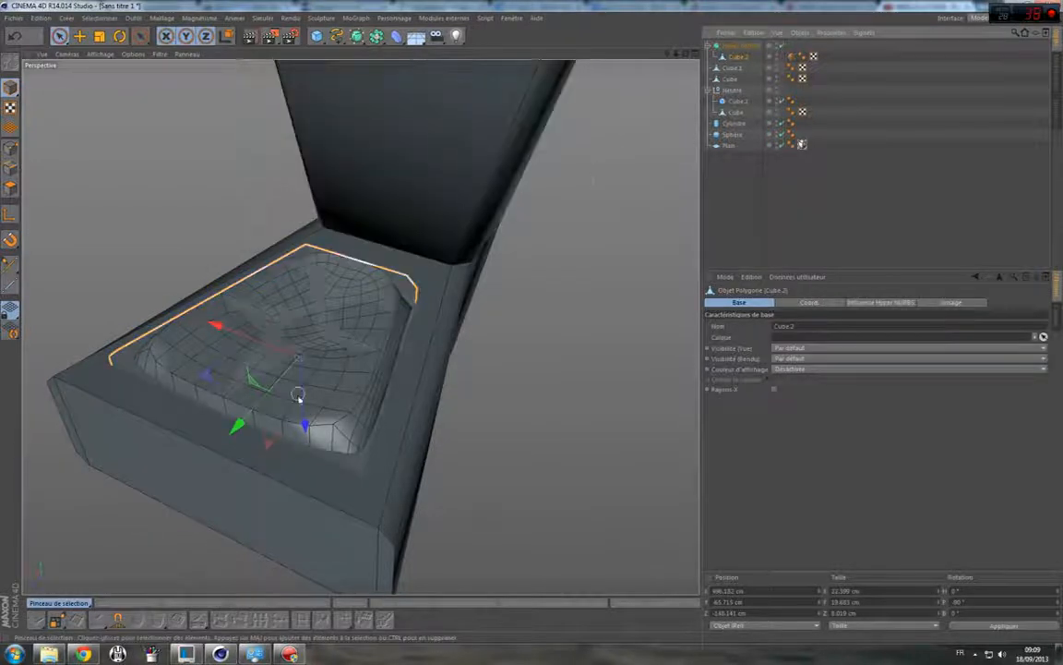
drag(304, 399, 275, 256)
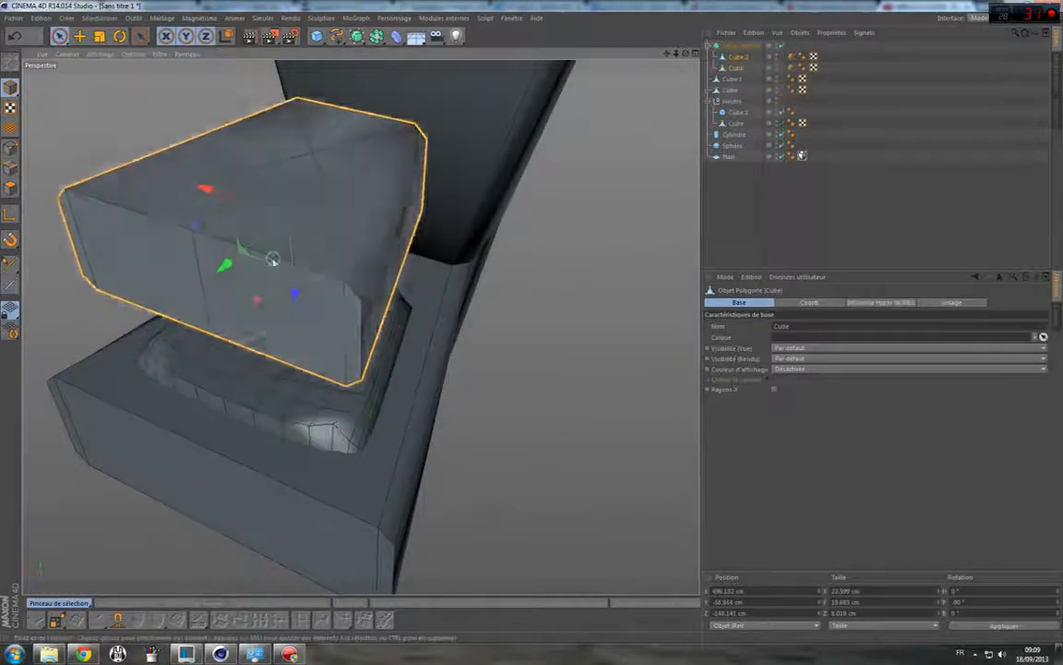
mouse_move(685, 53)
mouse_down()
mouse_move(637, 11)
mouse_move(692, 15)
mouse_move(616, 48)
mouse_up()
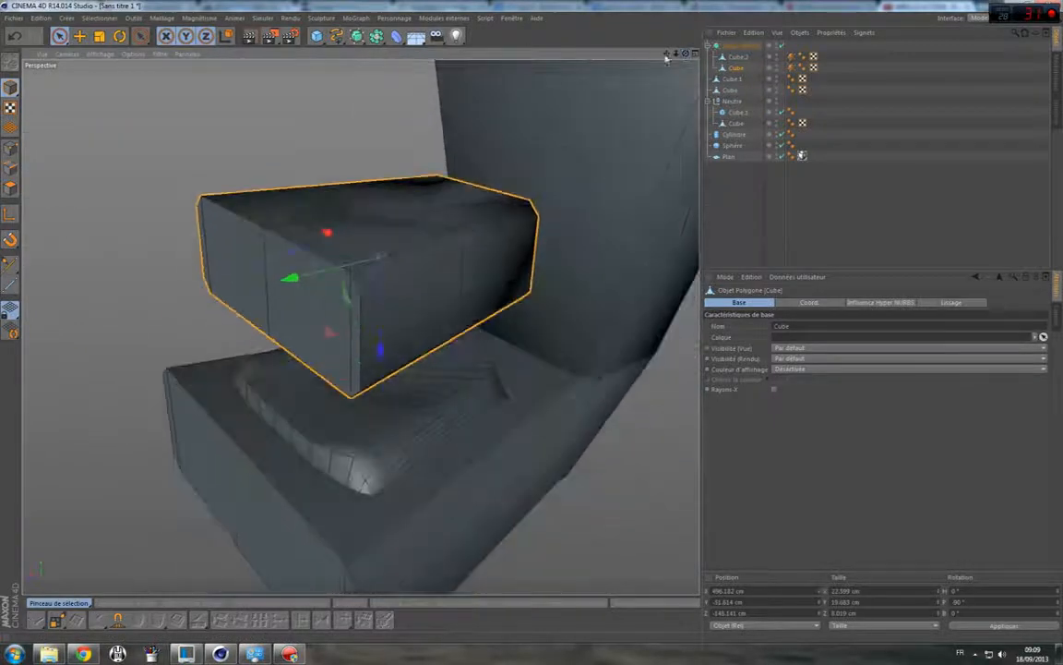
click(119, 36)
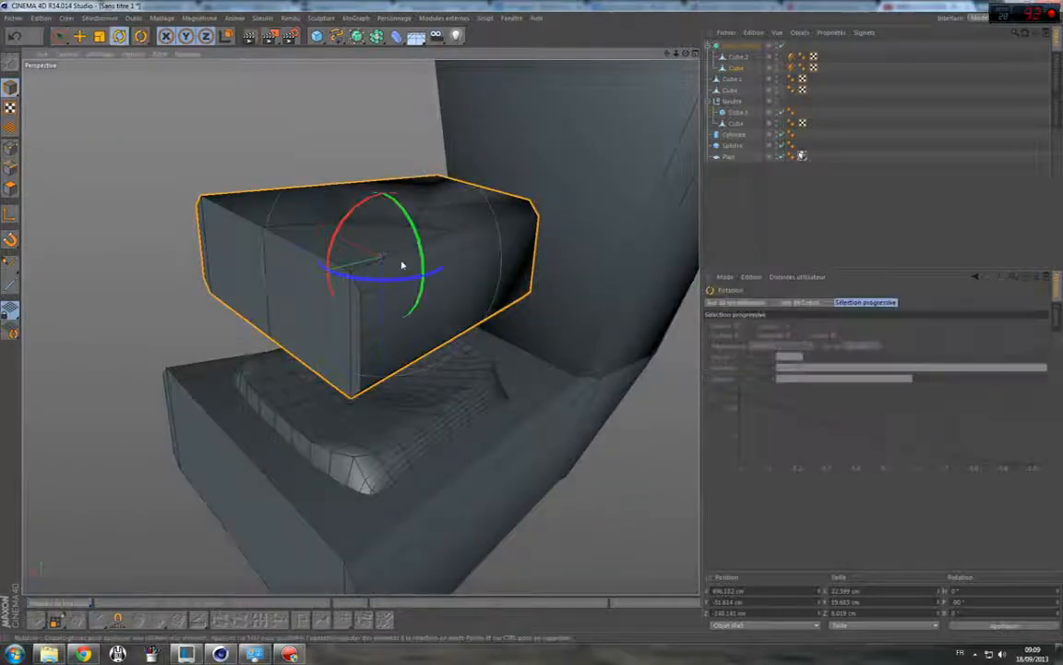
drag(349, 218, 450, 168)
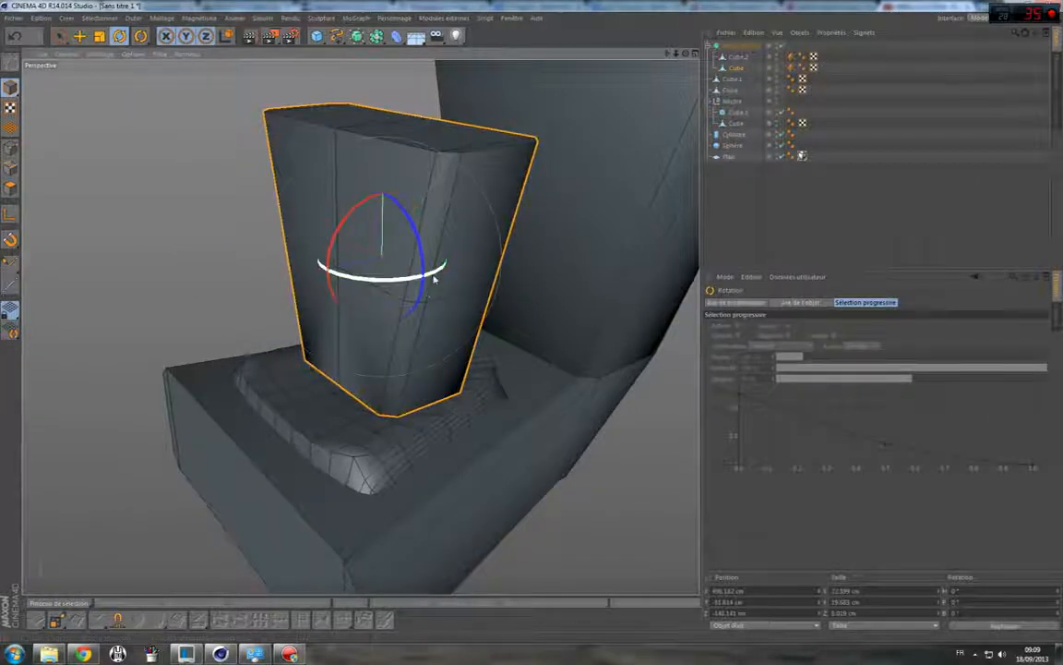
drag(434, 273, 174, 215)
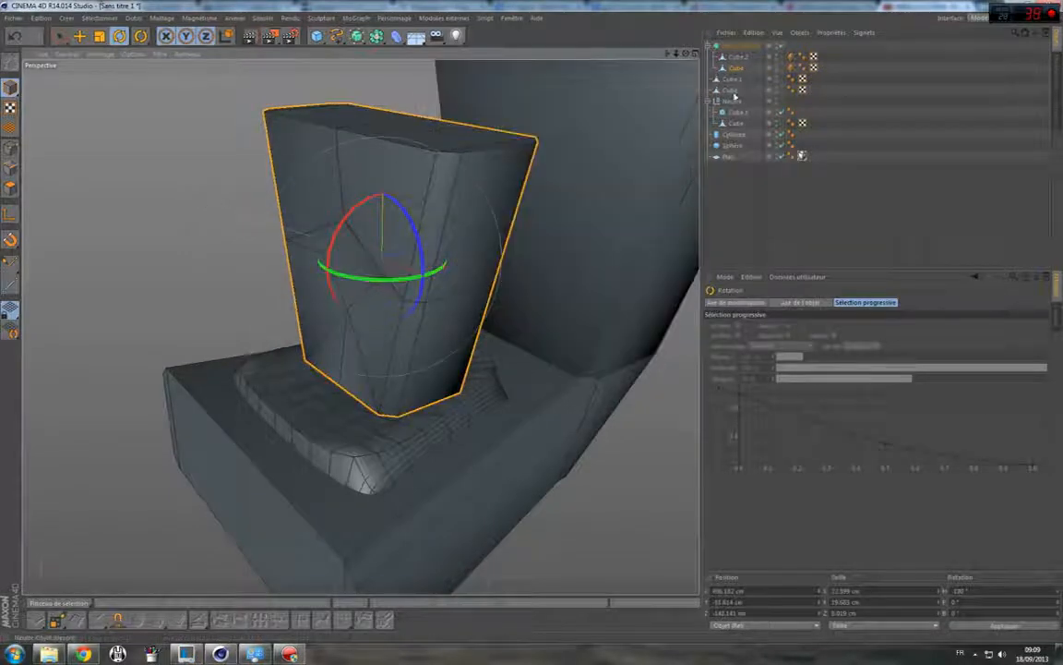
Move the upright cushion copy back until it sits in the front face of the seat's backrest.
click(59, 35)
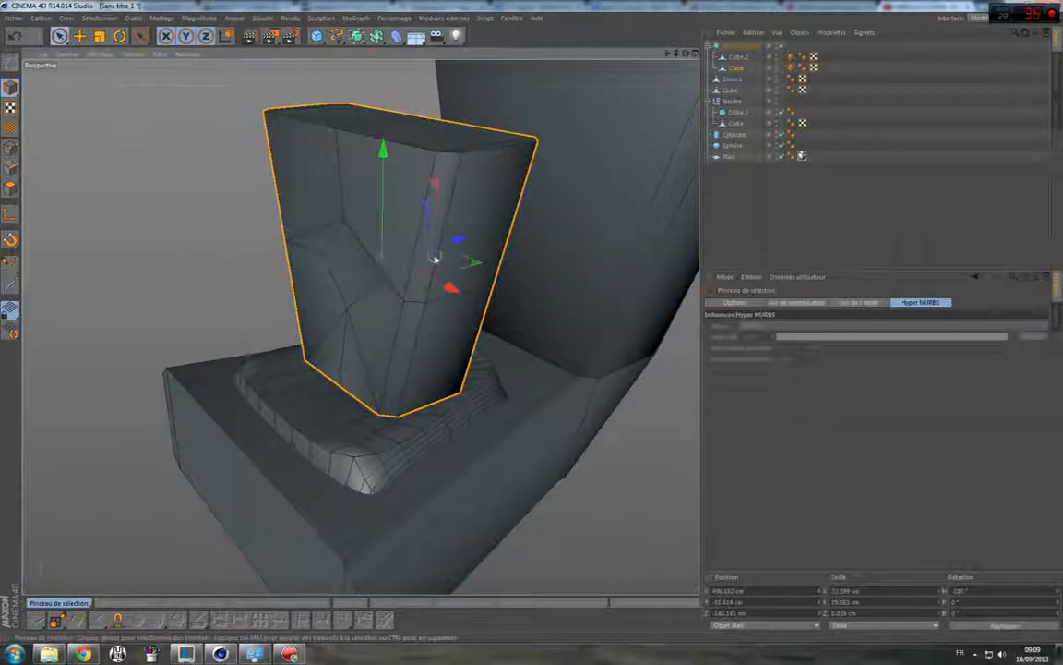
drag(434, 247, 590, 202)
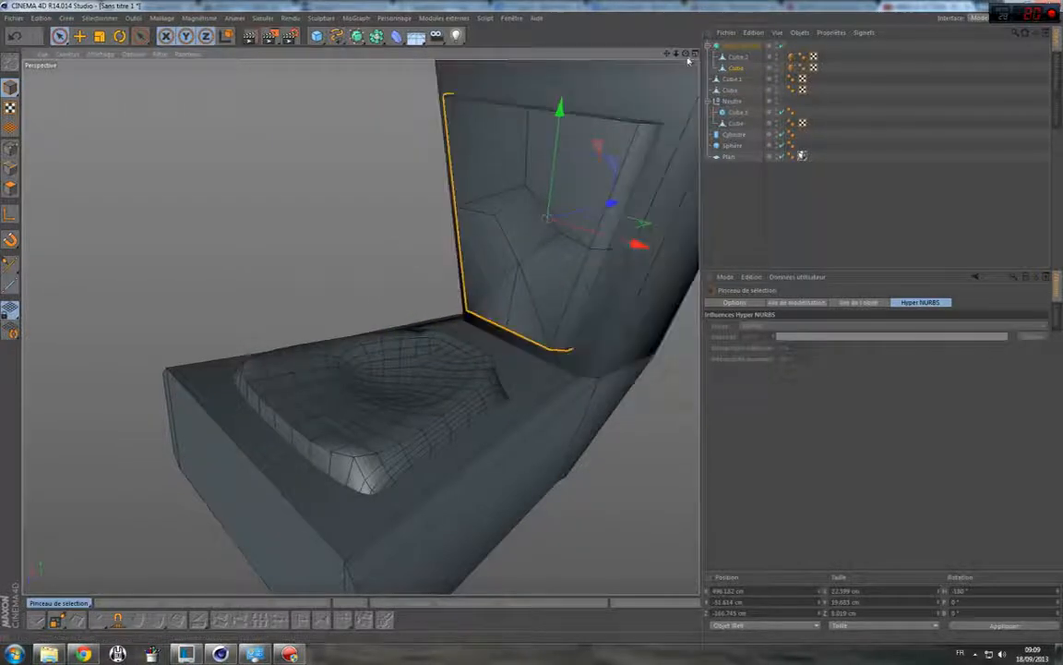
drag(686, 55, 360, 326)
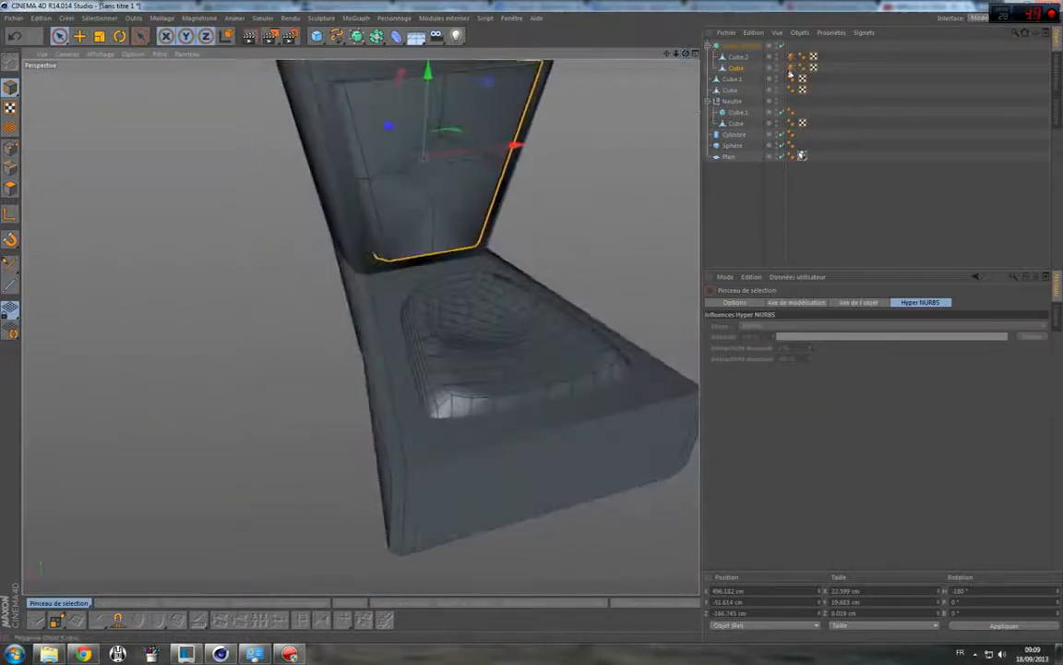
drag(666, 55, 517, 129)
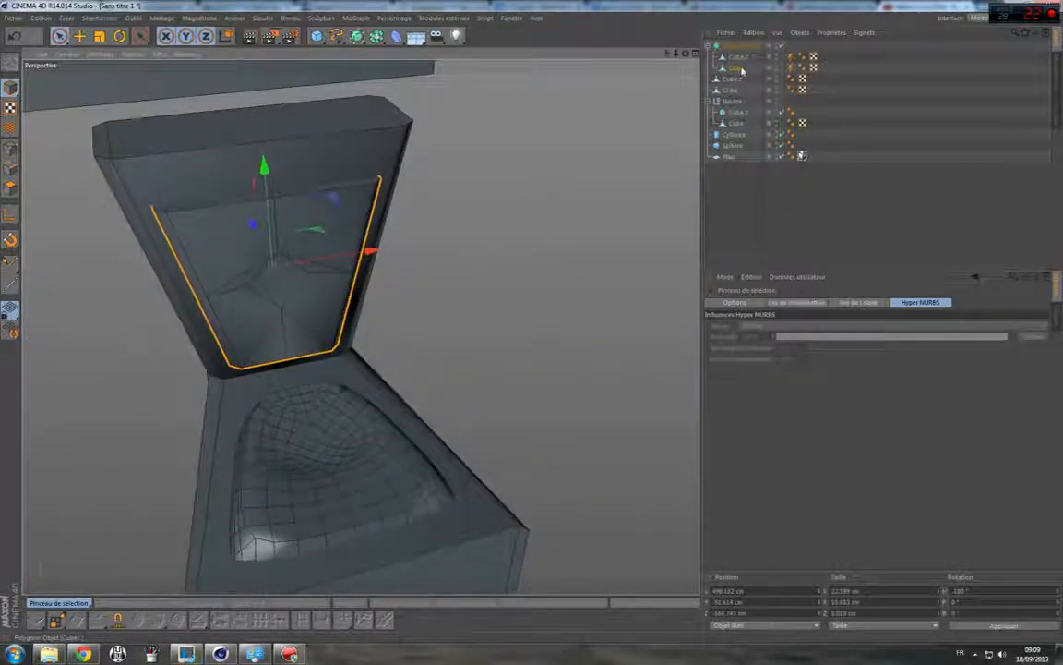
Place the backrest cushion above Cube.2 in the hierarchy and group both cushions inside the Hyper NURBS so both are smoothed.
drag(784, 60, 749, 53)
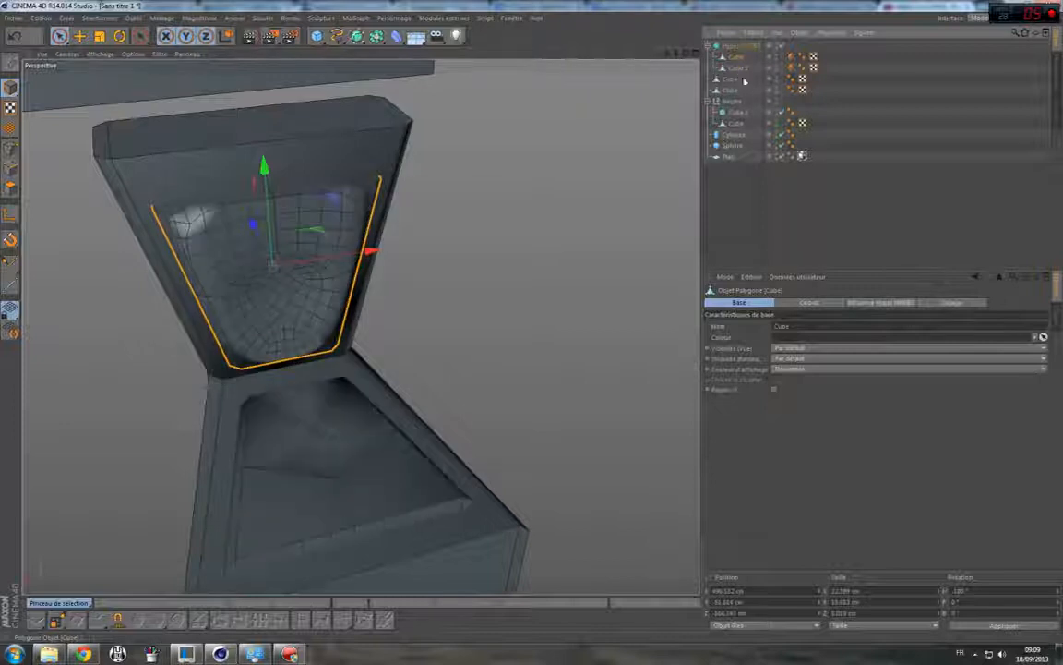
click(771, 74)
drag(846, 55, 772, 72)
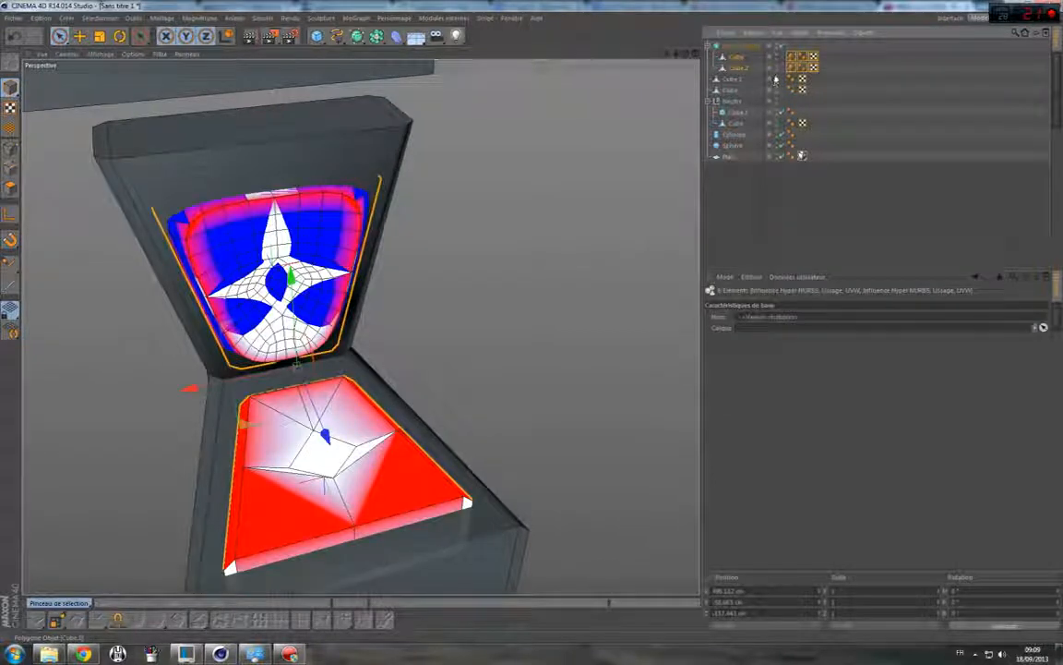
key(alt+g)
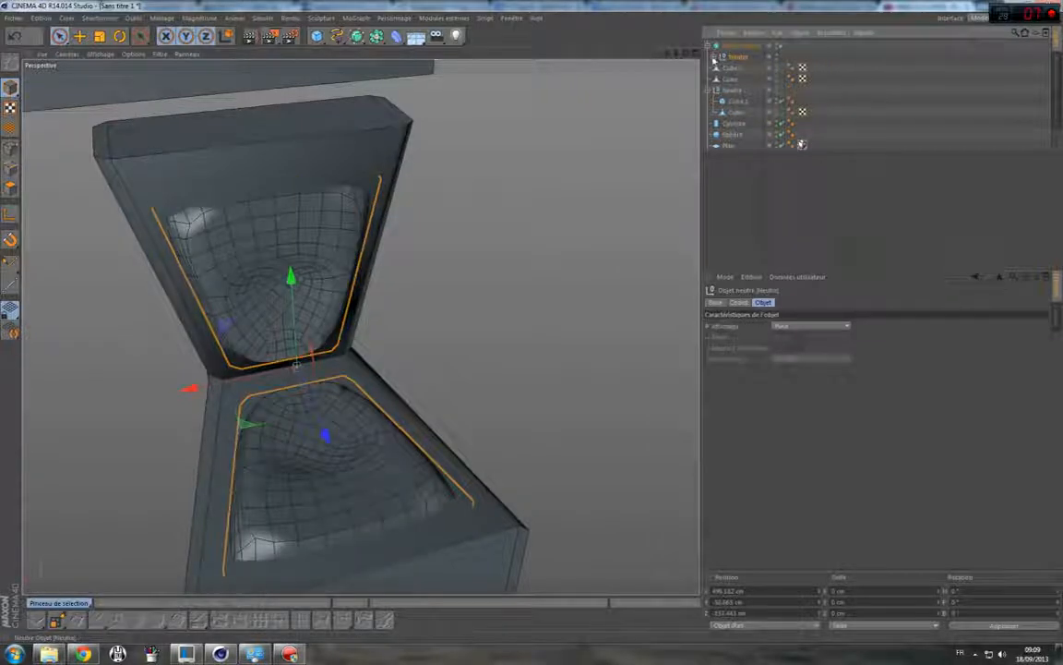
Rename the cushion group "coussin" and clear the selection.
click(717, 56)
double_click(741, 57)
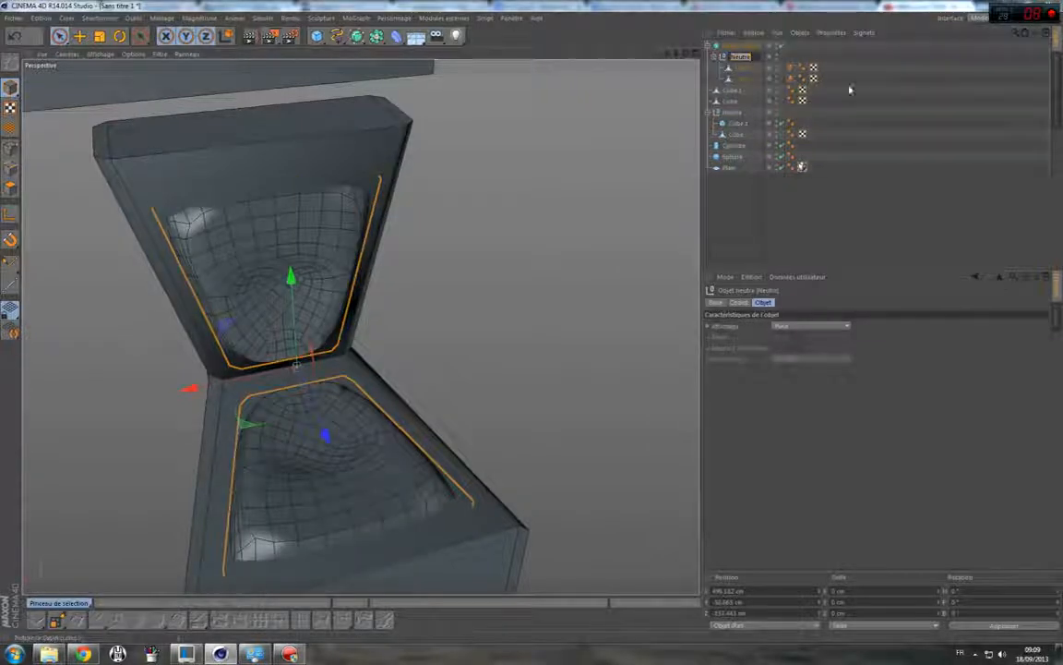
text(sablier)
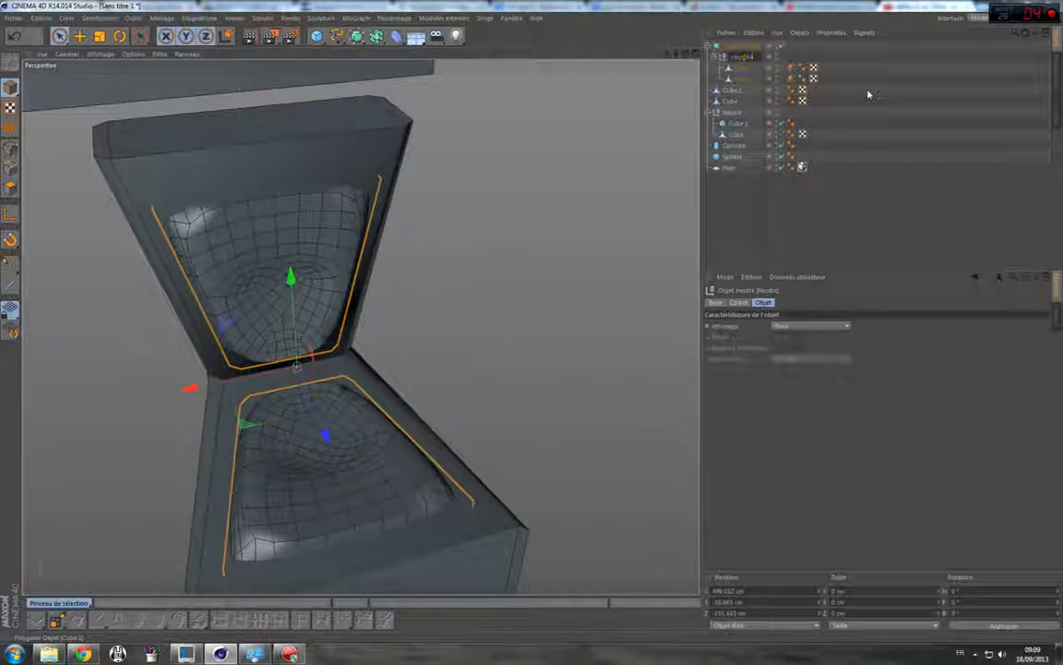
key(Return)
click(506, 207)
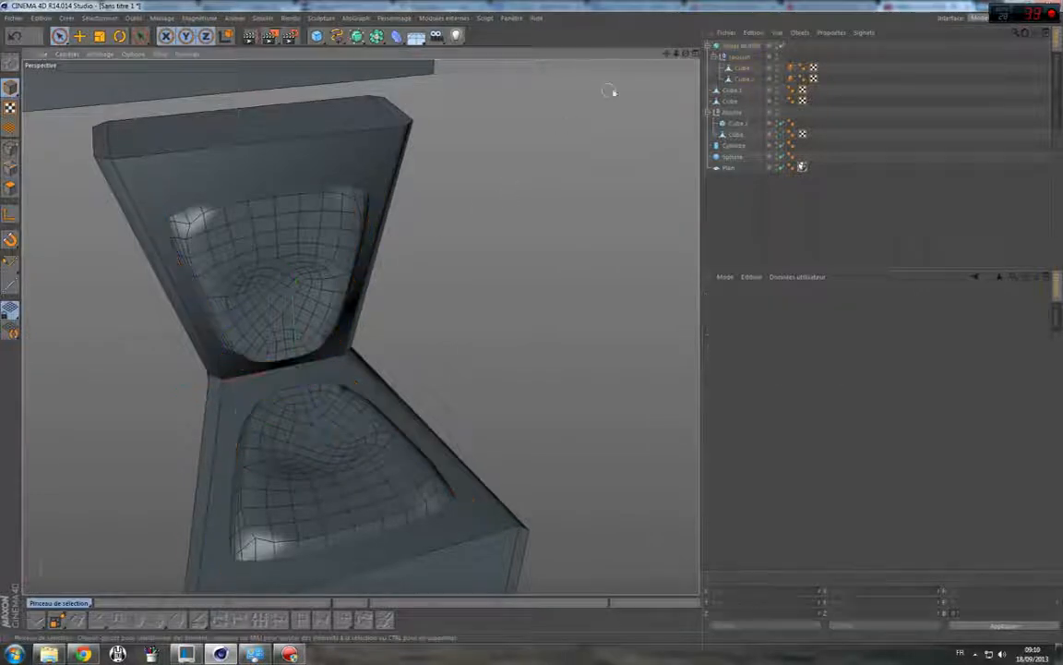
Add a new cube and use the Transfer tool to place it at the position of the seat's backrest.
mouse_move(686, 53)
mouse_down()
mouse_move(526, 28)
mouse_move(494, 11)
mouse_move(599, 18)
mouse_move(673, 62)
mouse_move(258, 77)
mouse_up()
click(317, 35)
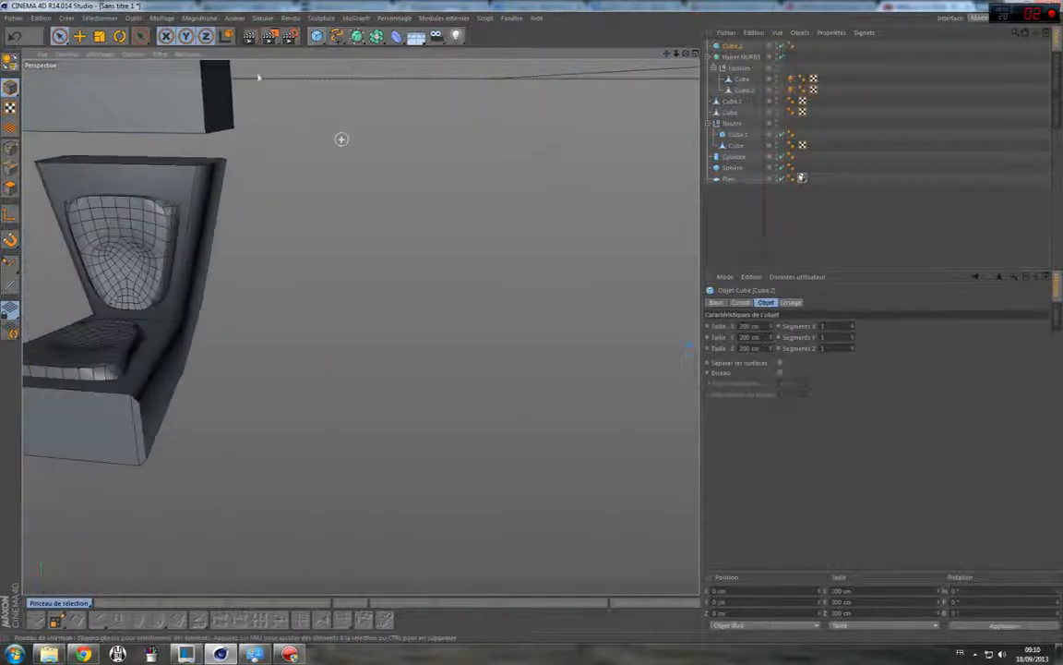
click(138, 35)
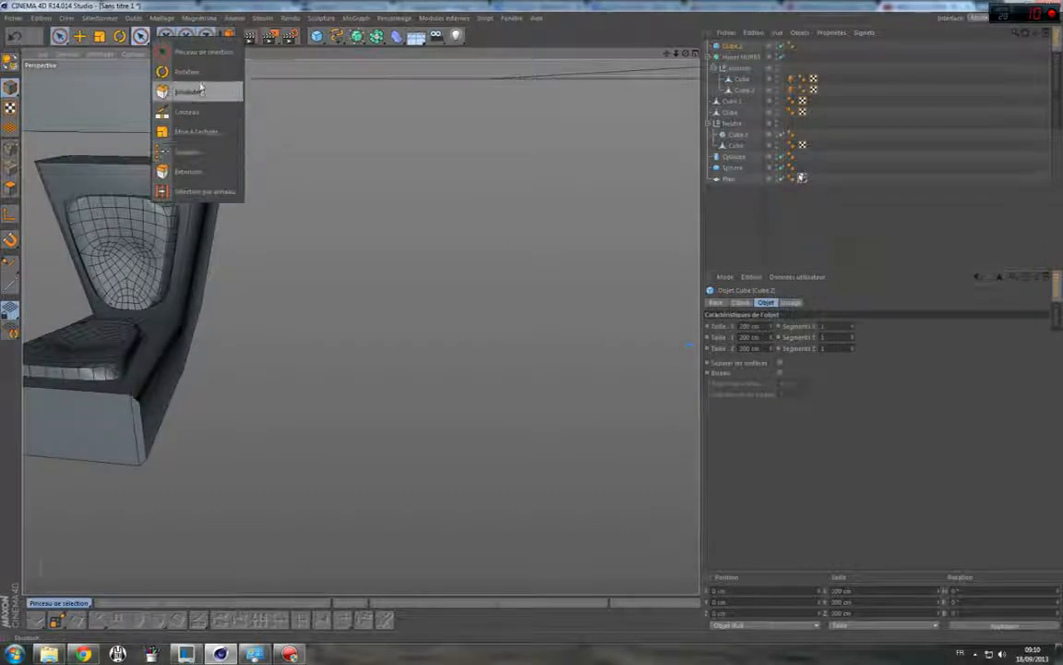
click(193, 51)
right_click(316, 190)
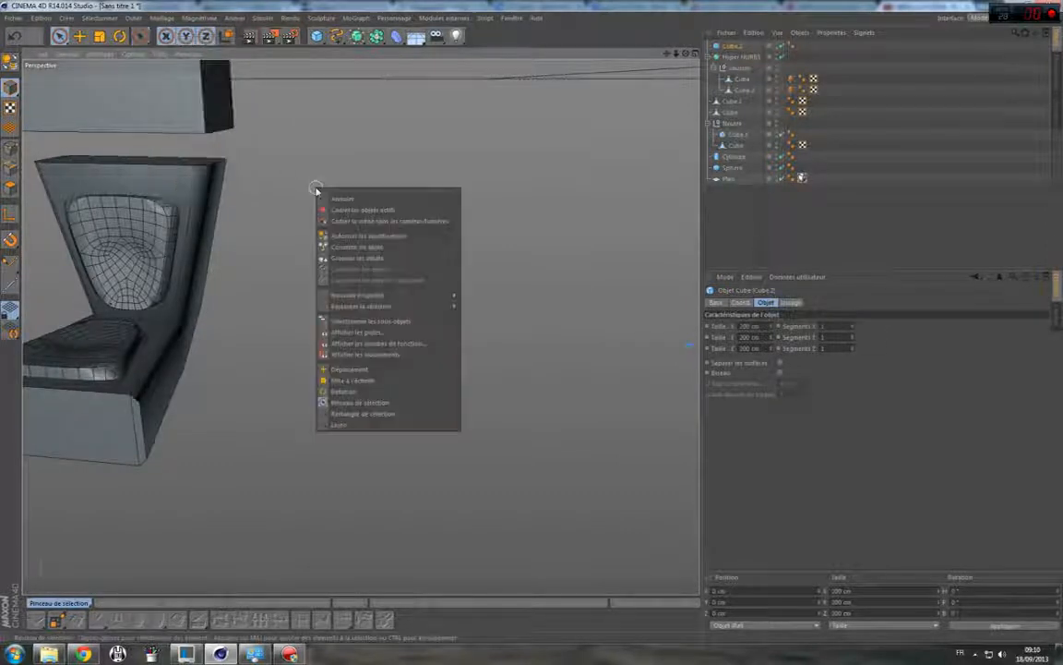
click(139, 25)
click(167, 18)
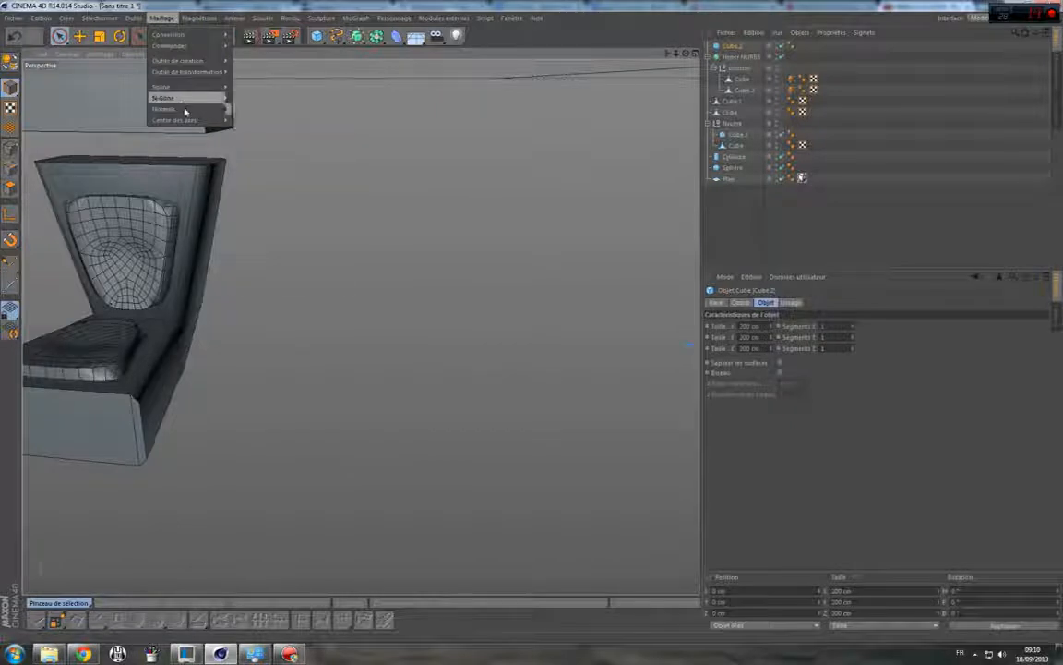
mouse_move(187, 113)
mouse_move(134, 18)
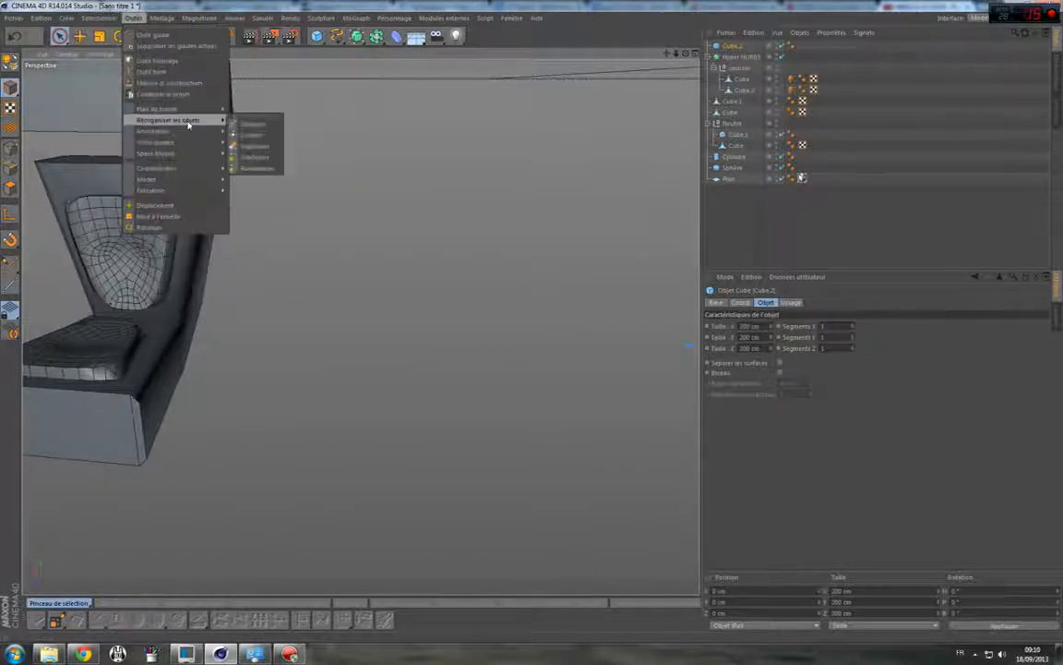
click(263, 158)
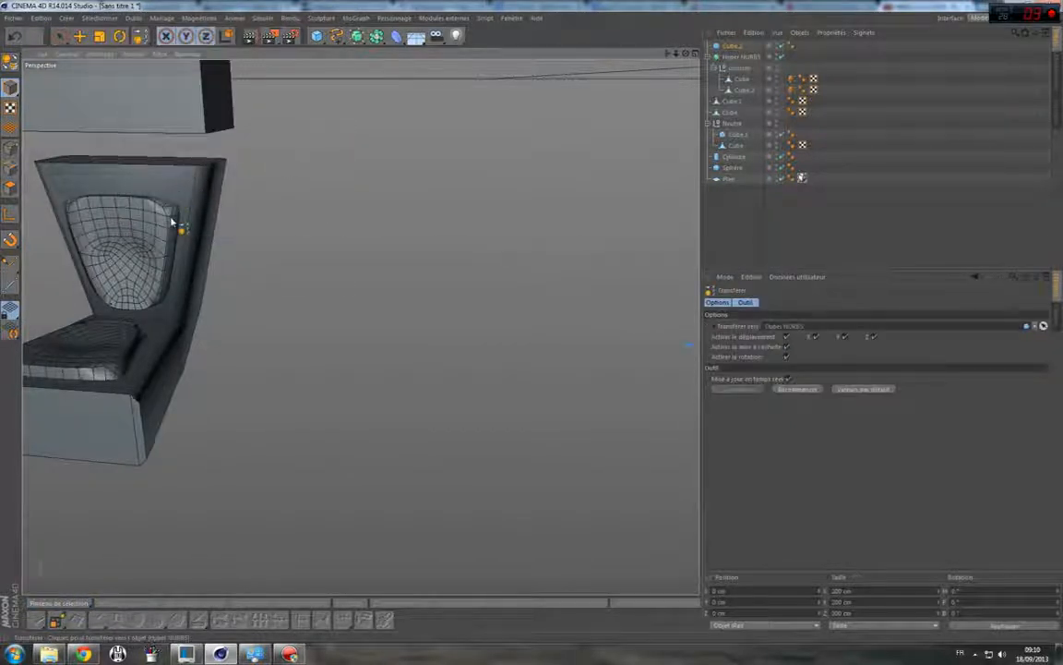
click(191, 213)
click(60, 36)
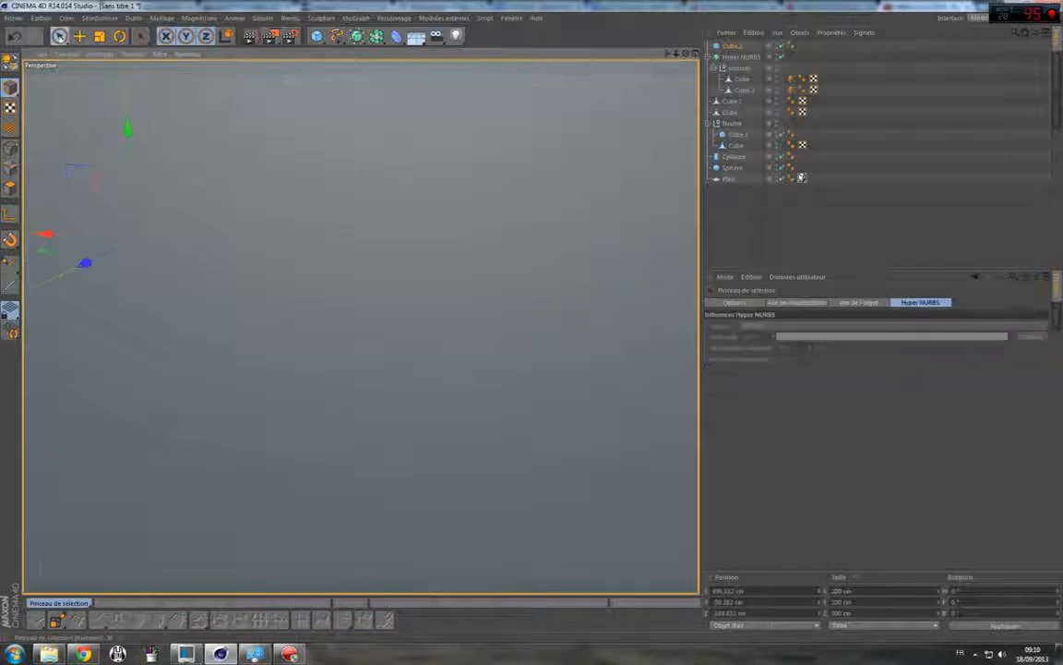
Set the new cube's size to 5 cm in X, 10 cm in Y and 10 cm in Z.
click(734, 47)
drag(776, 328, 724, 348)
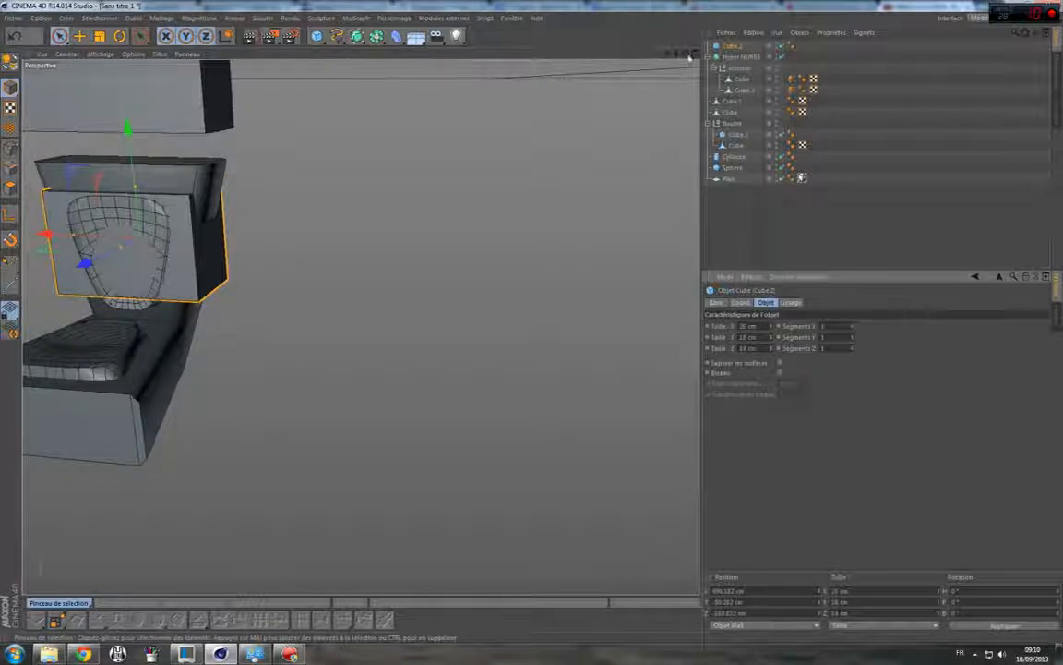
drag(666, 54, 851, 147)
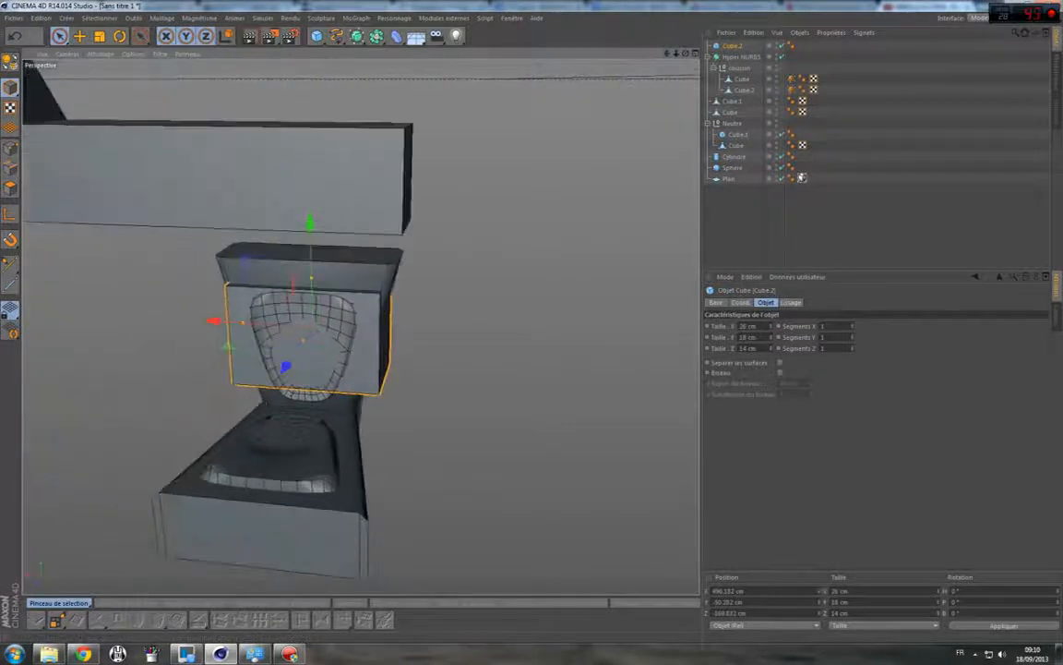
mouse_move(771, 348)
mouse_down()
mouse_move(772, 334)
mouse_move(771, 353)
mouse_up()
click(731, 336)
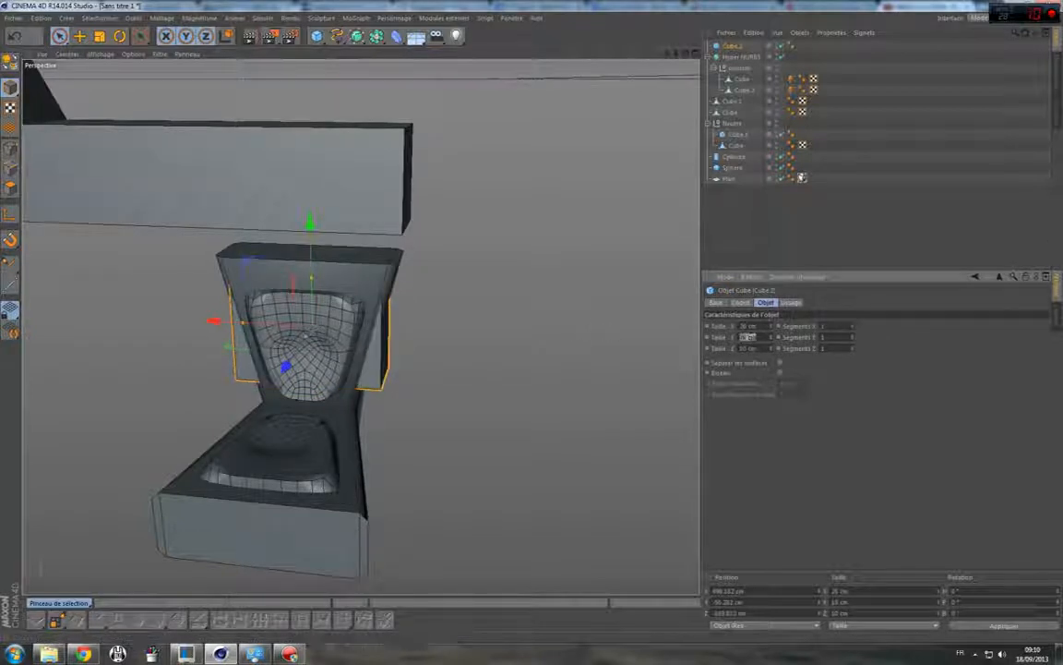
text(5)
key(Return)
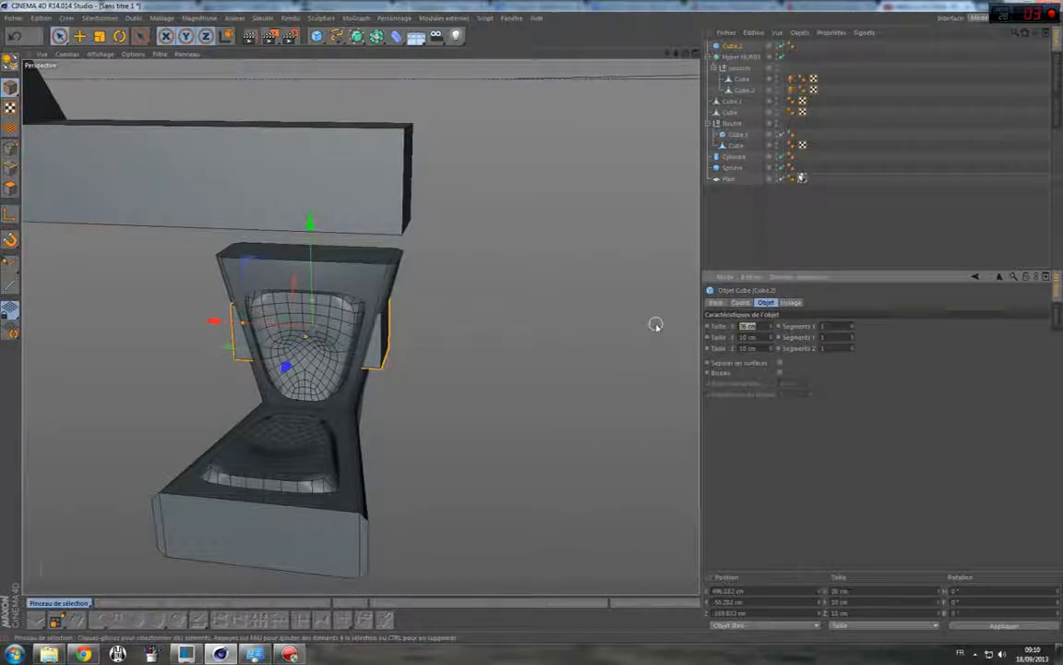
text(5)
key(Return)
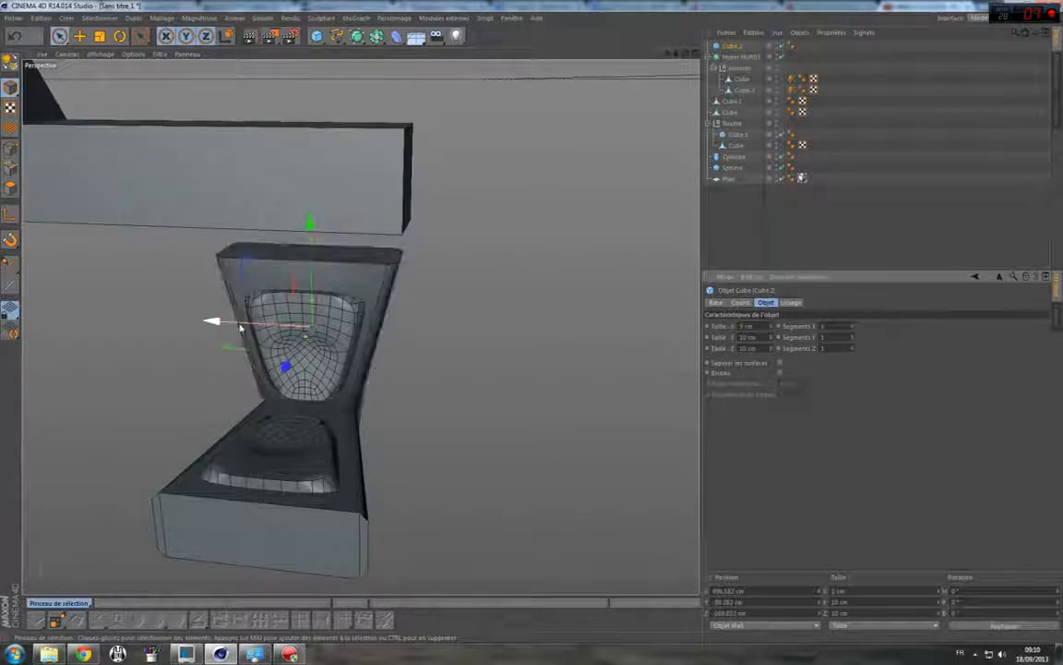
Move the small cube sideways along X until it is clear of the seat and increase its X size.
drag(236, 325, 425, 340)
drag(393, 342, 393, 342)
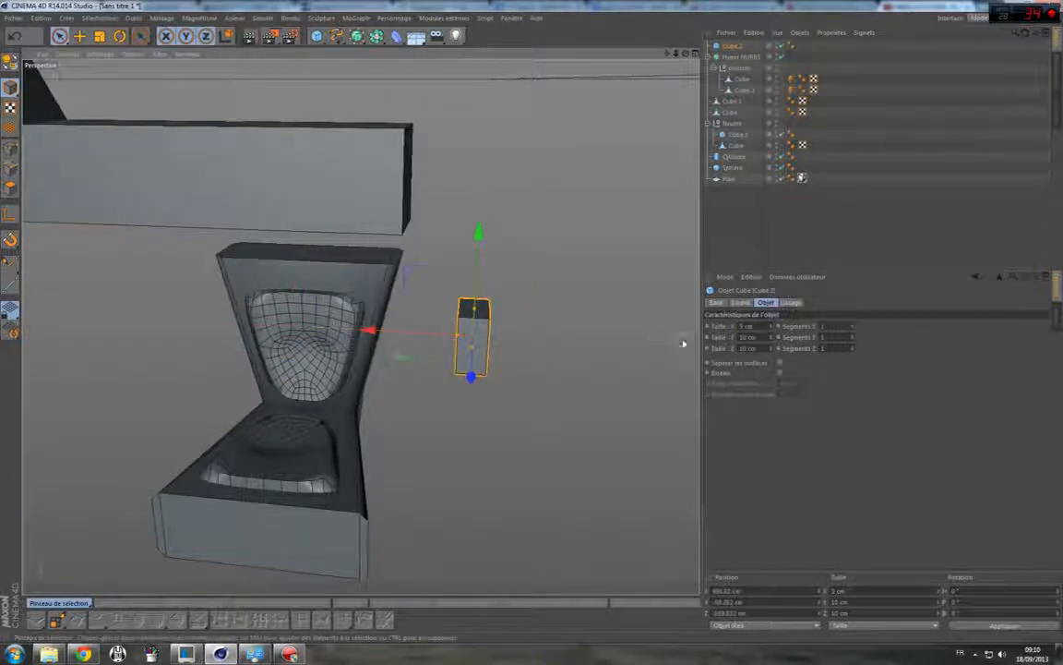
scroll(750, 325, up, 9)
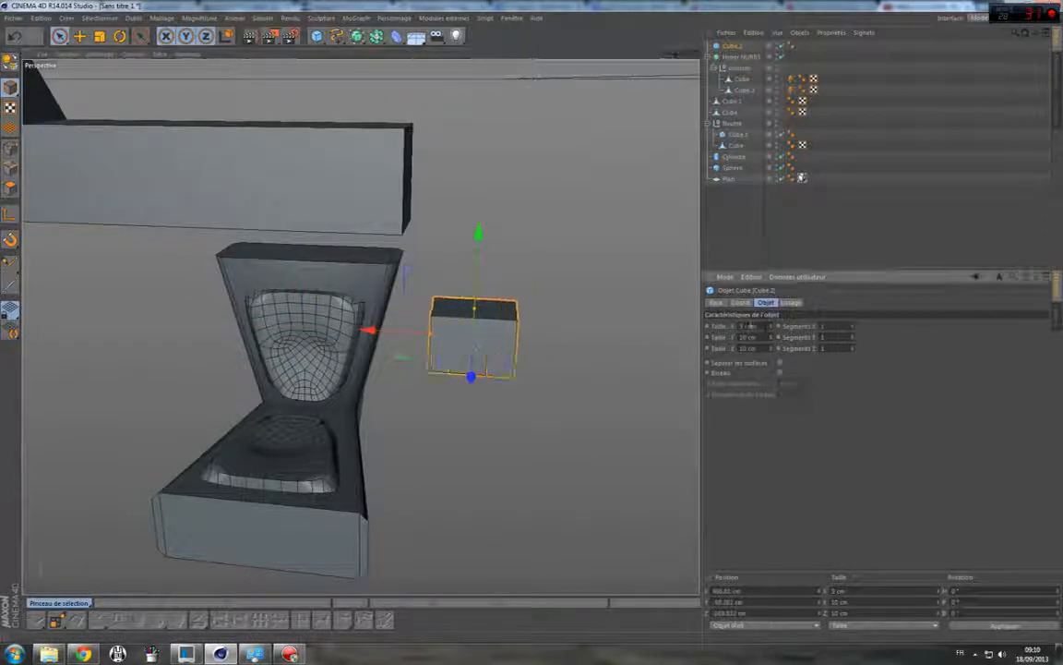
Set the selected cube's X size to 10 cm.
scroll(751, 326, down, 3)
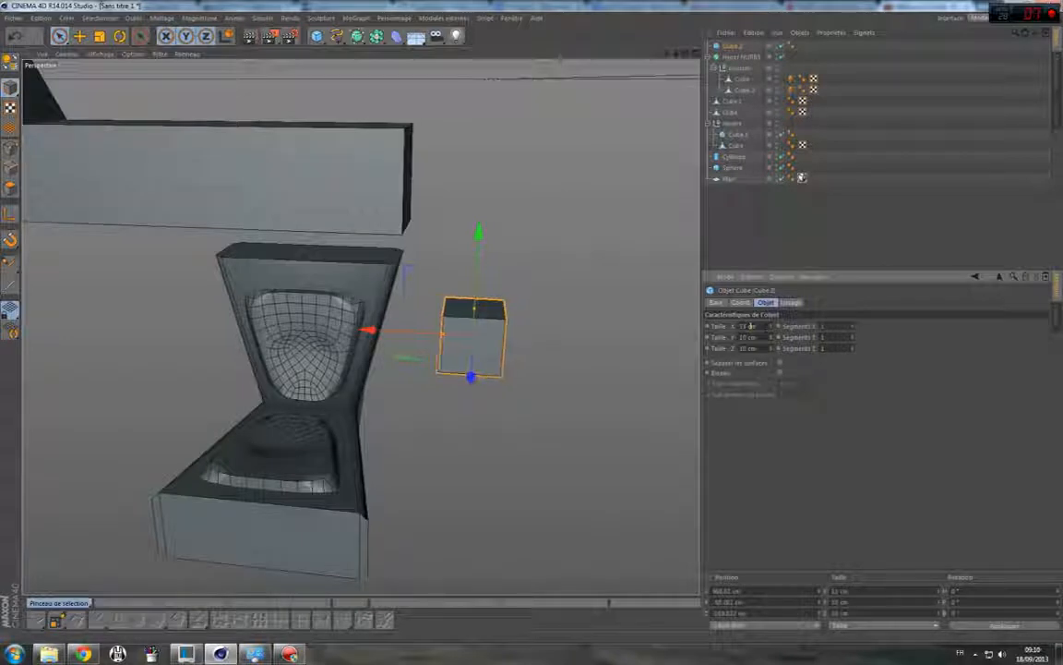
scroll(750, 326, down, 1)
alt+drag(554, 360, 503, 358)
scroll(502, 362, up, 3)
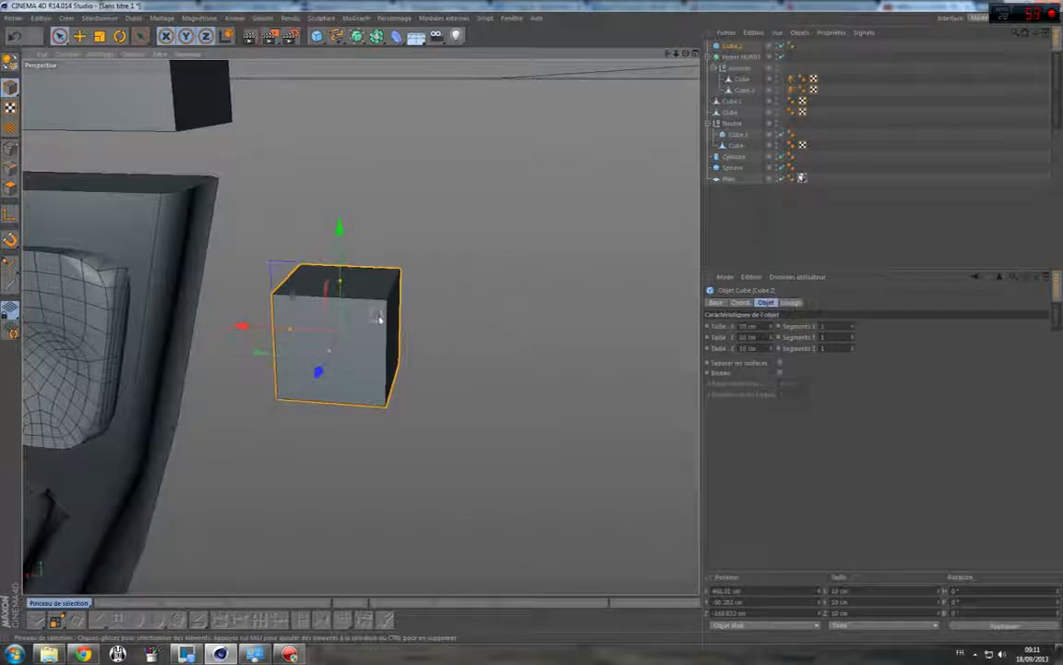
Compare the model in plain Gouraud shading and in Gouraud shading with lines.
click(101, 54)
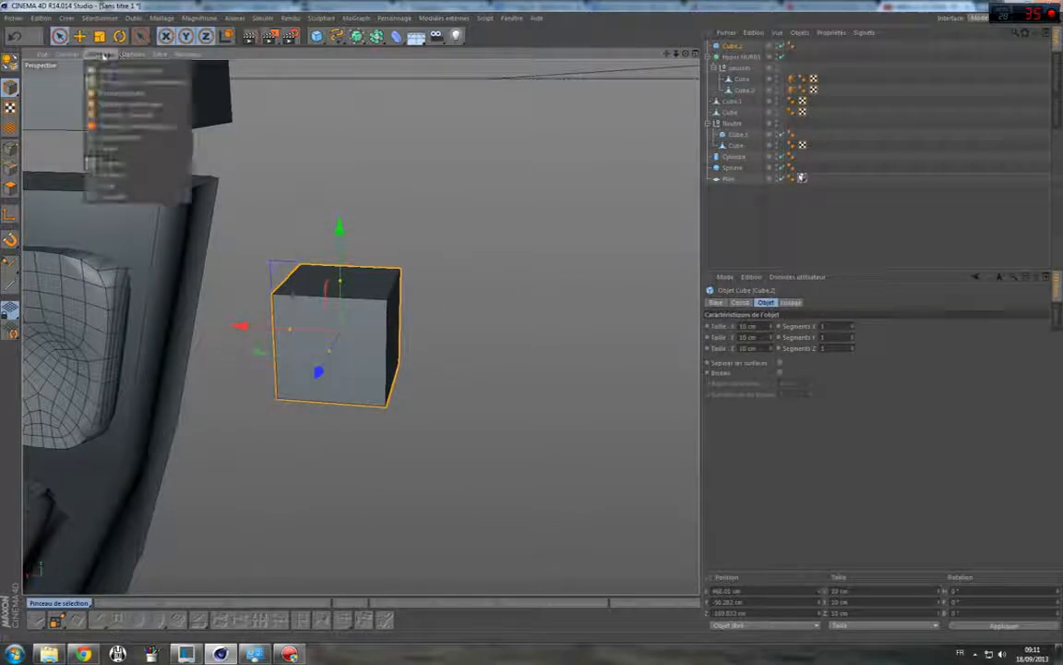
click(113, 72)
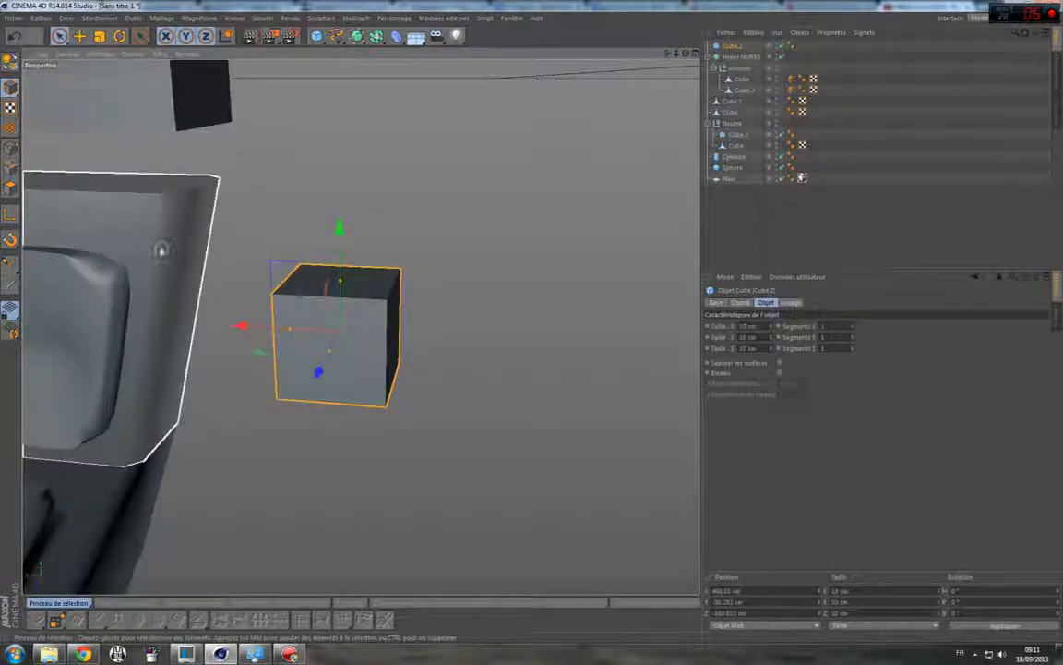
click(101, 55)
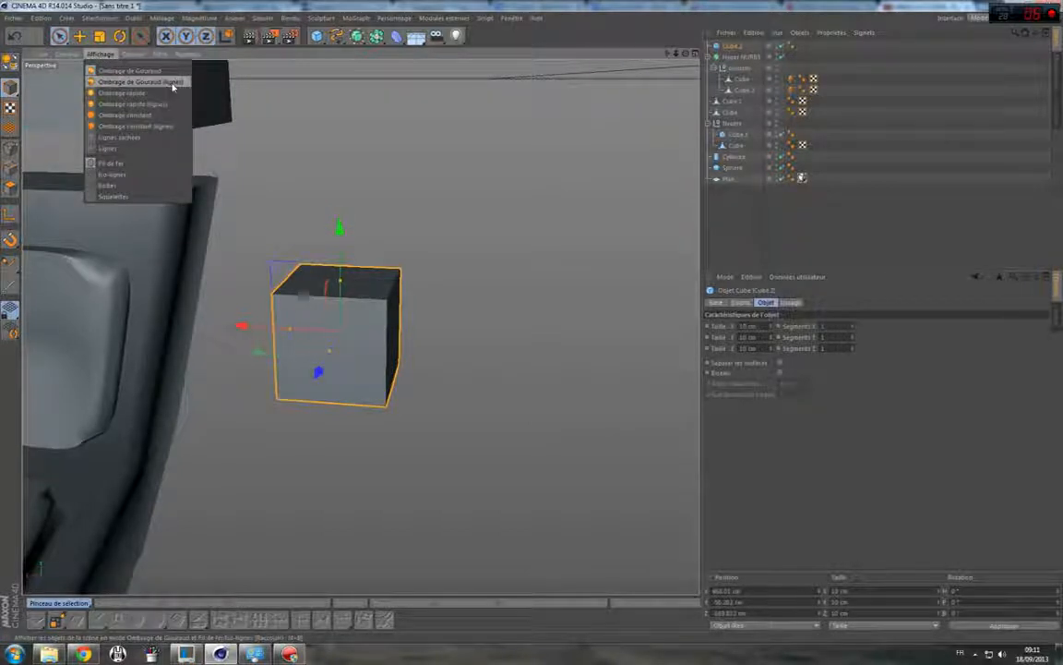
click(173, 83)
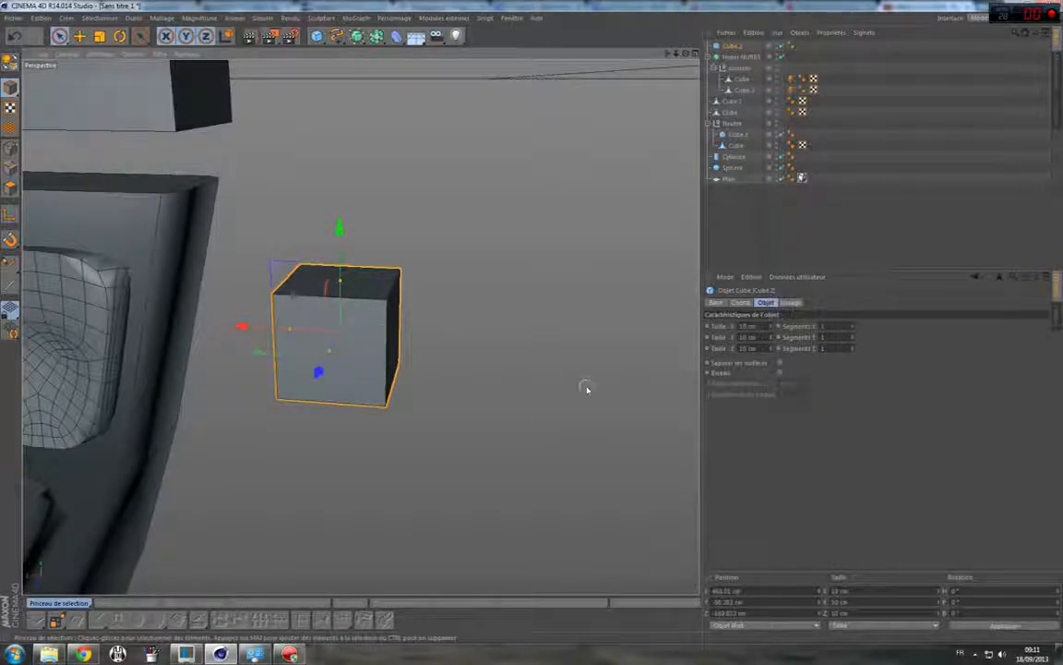
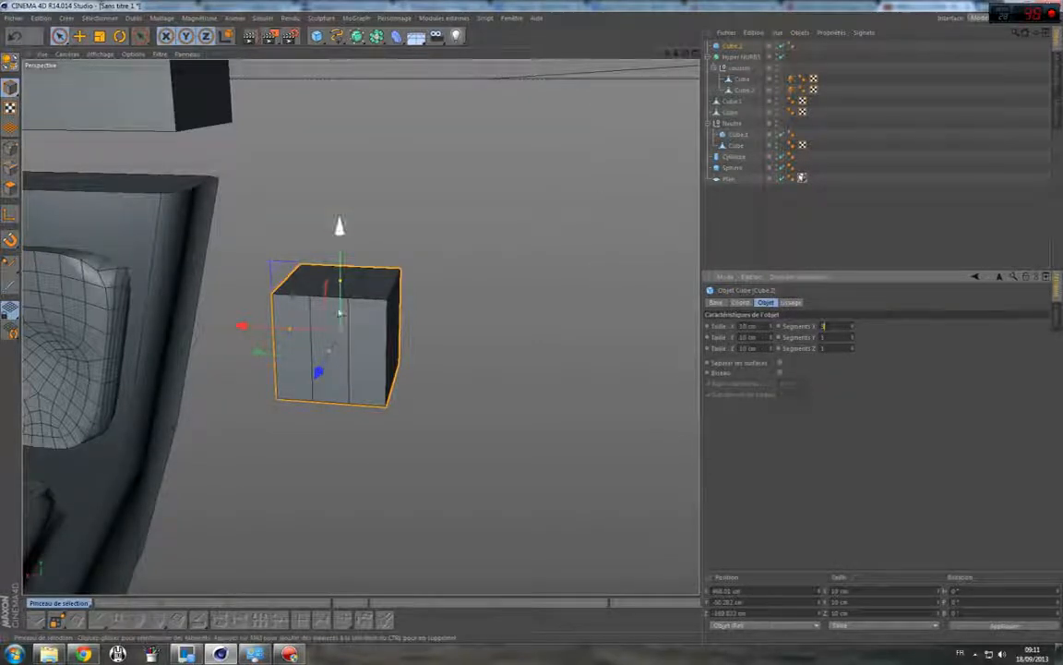
Duplicate the three-segment cube beside the original along the X axis and set the copy's X segments to 5.
ctrl+drag(237, 325, 489, 347)
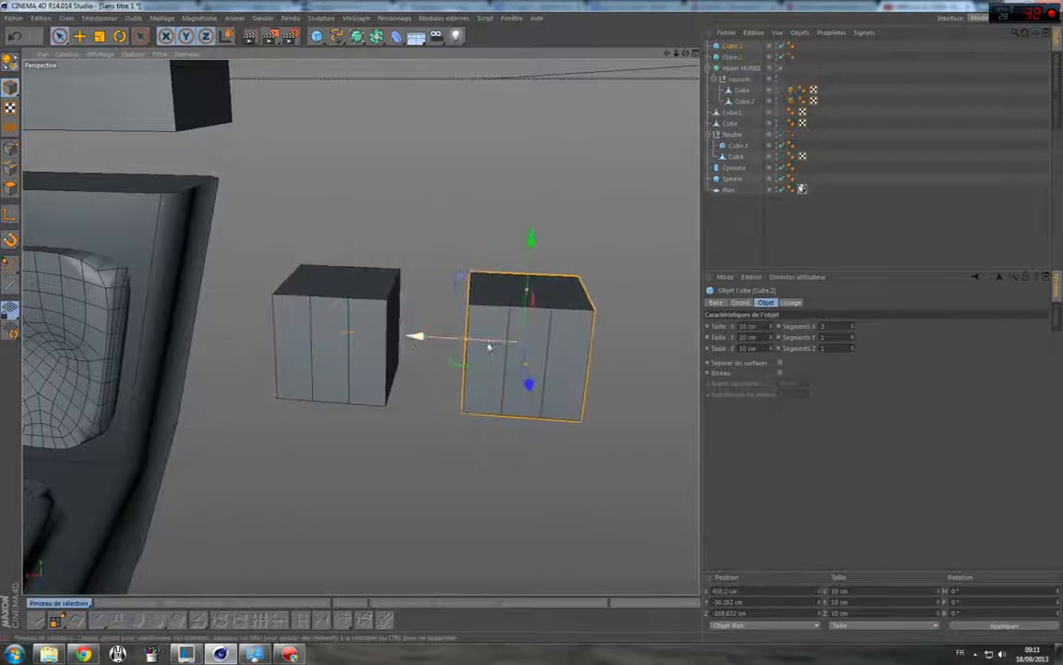
double_click(823, 326)
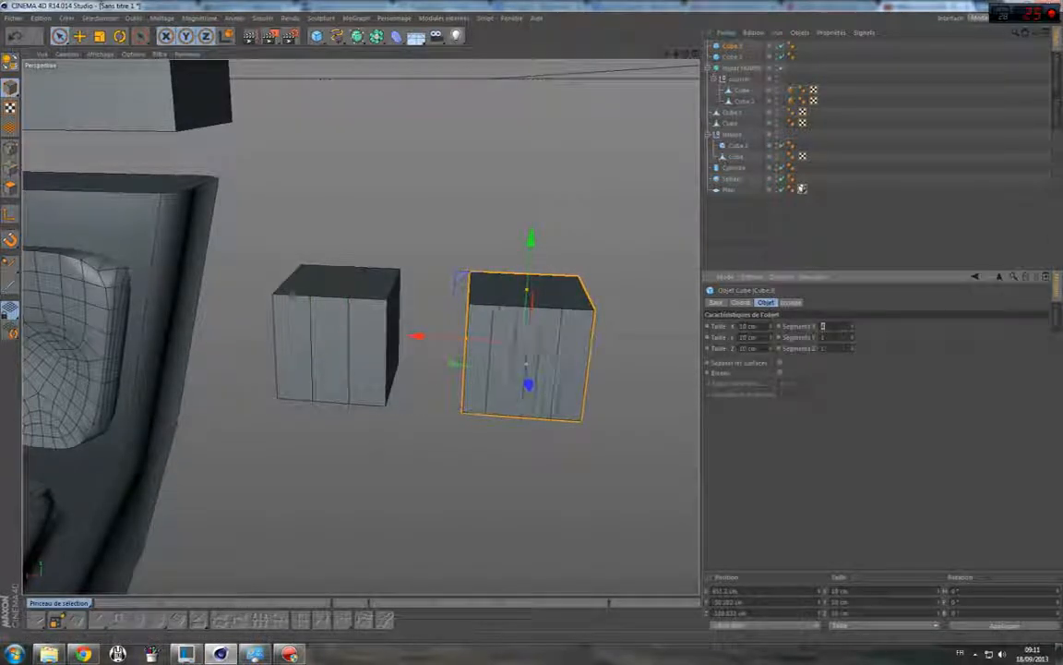
text(1)
key(Return)
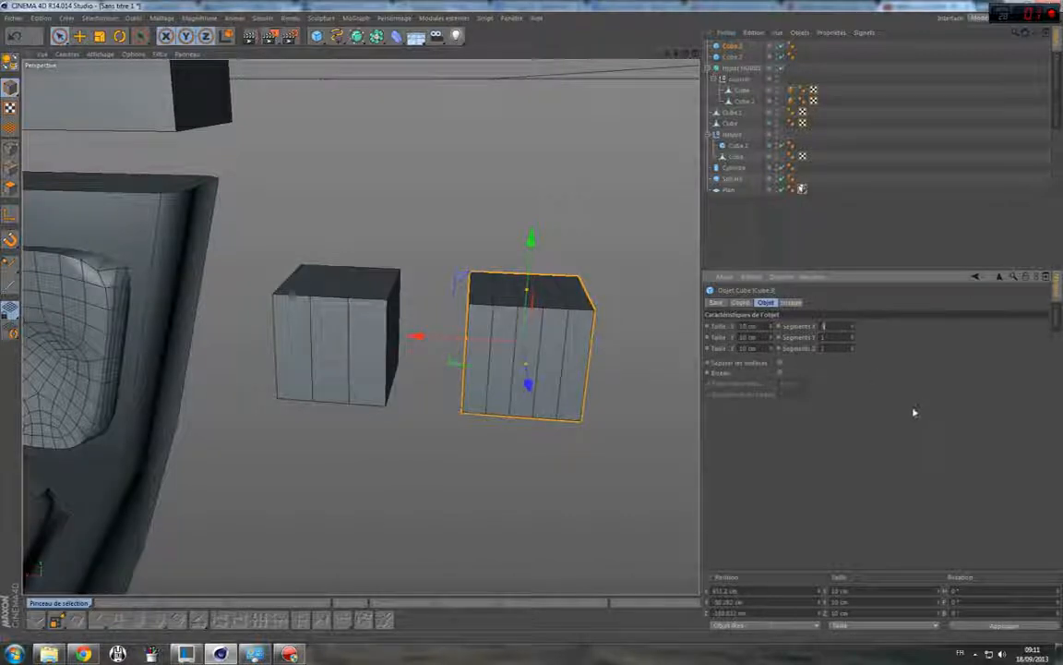
Make the three-segment cube editable and push its middle front polygon back into the cube.
click(304, 315)
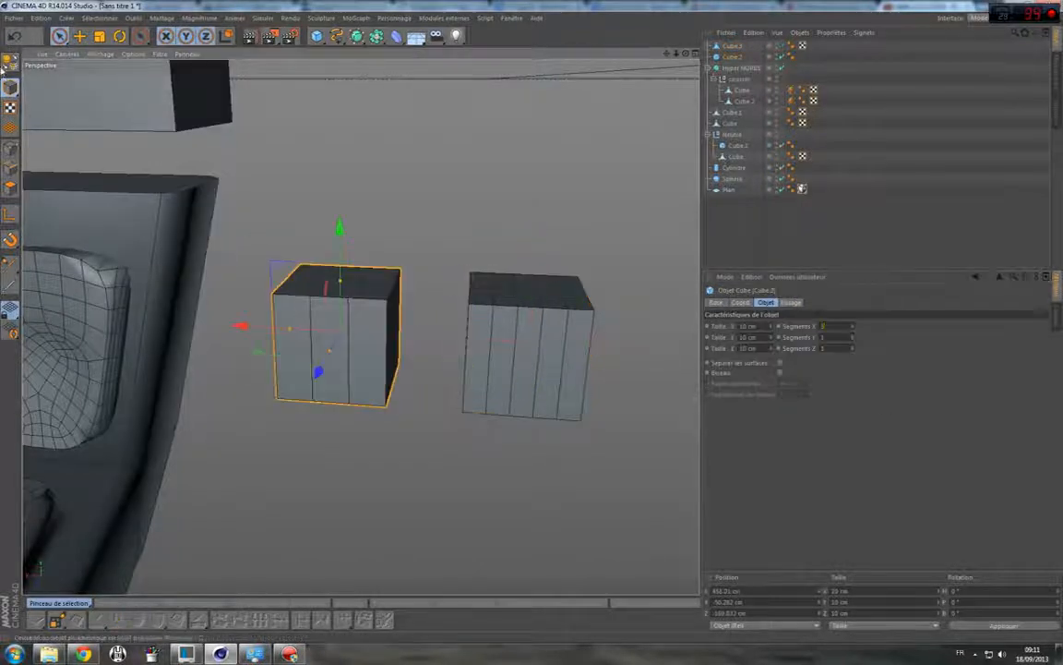
key(c)
click(9, 190)
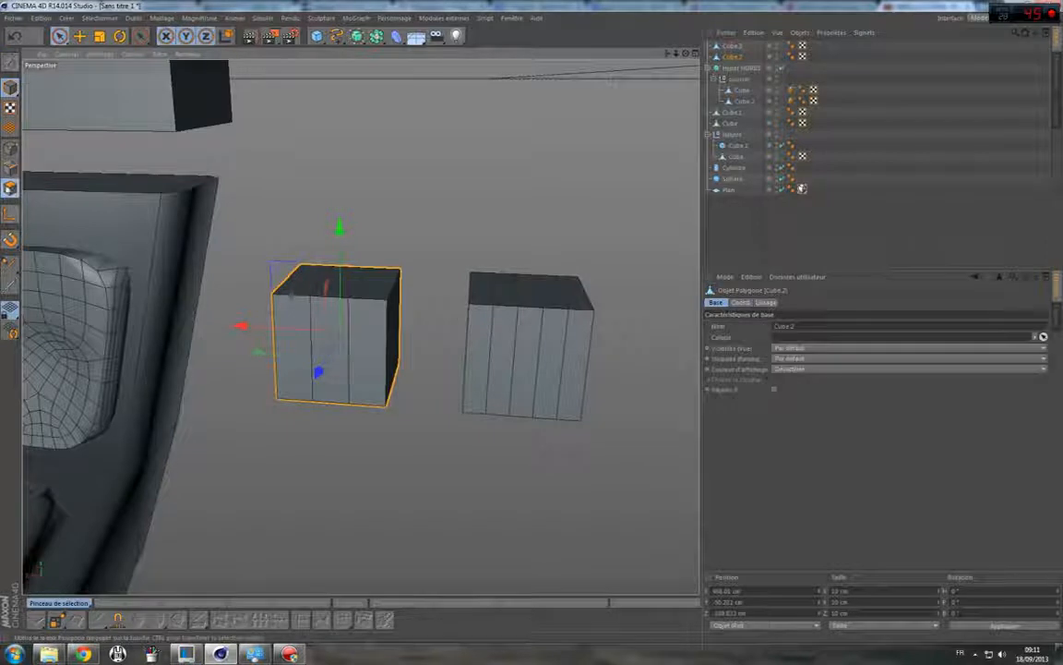
click(333, 356)
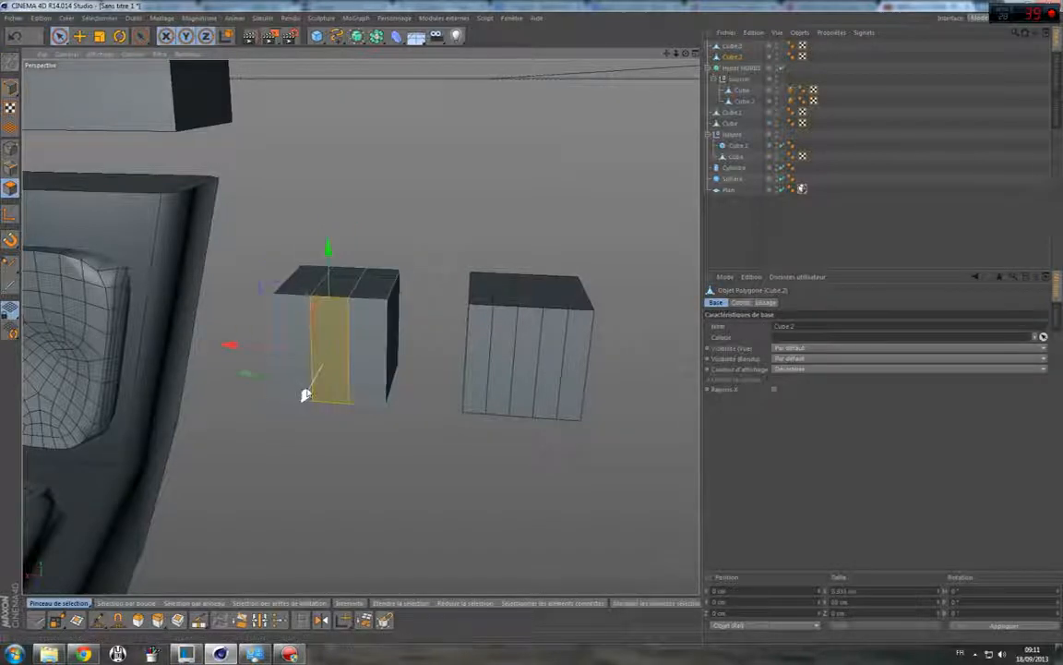
key(d)
drag(308, 379, 323, 364)
click(431, 263)
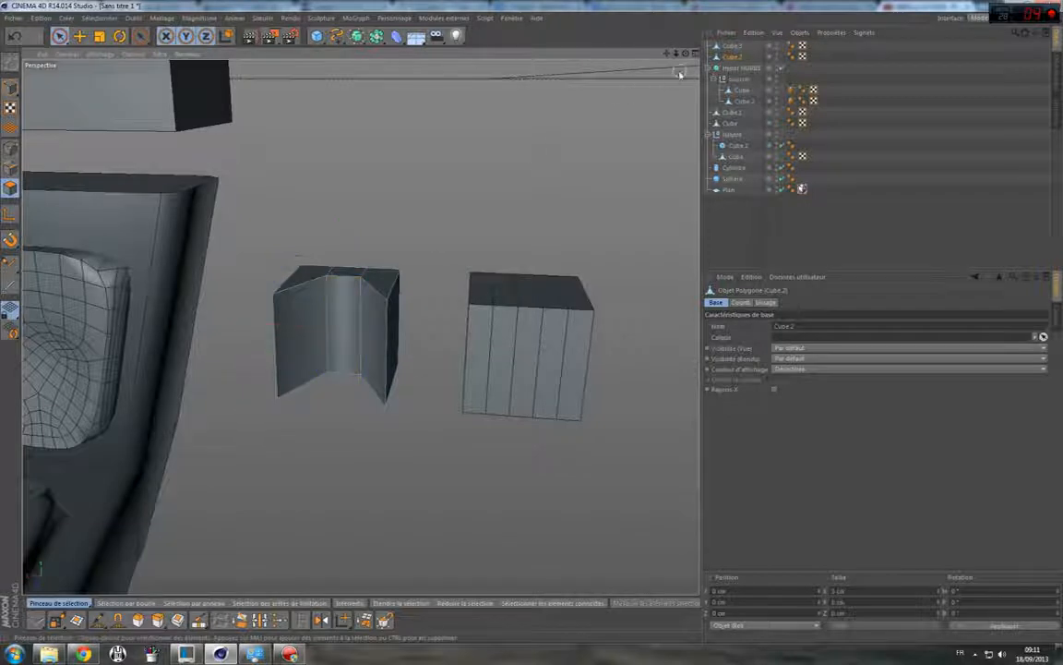
Add a Hyper NURBS object and nest the three-segment cube with the pushed-in face under it.
alt+drag(355, 318, 361, 325)
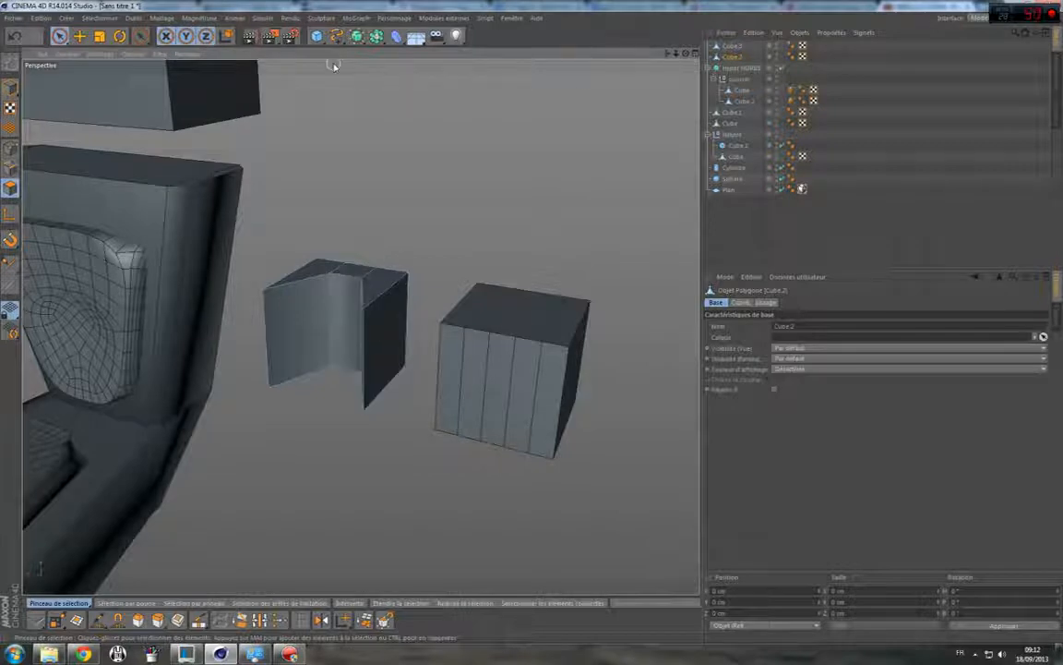
click(356, 36)
click(387, 57)
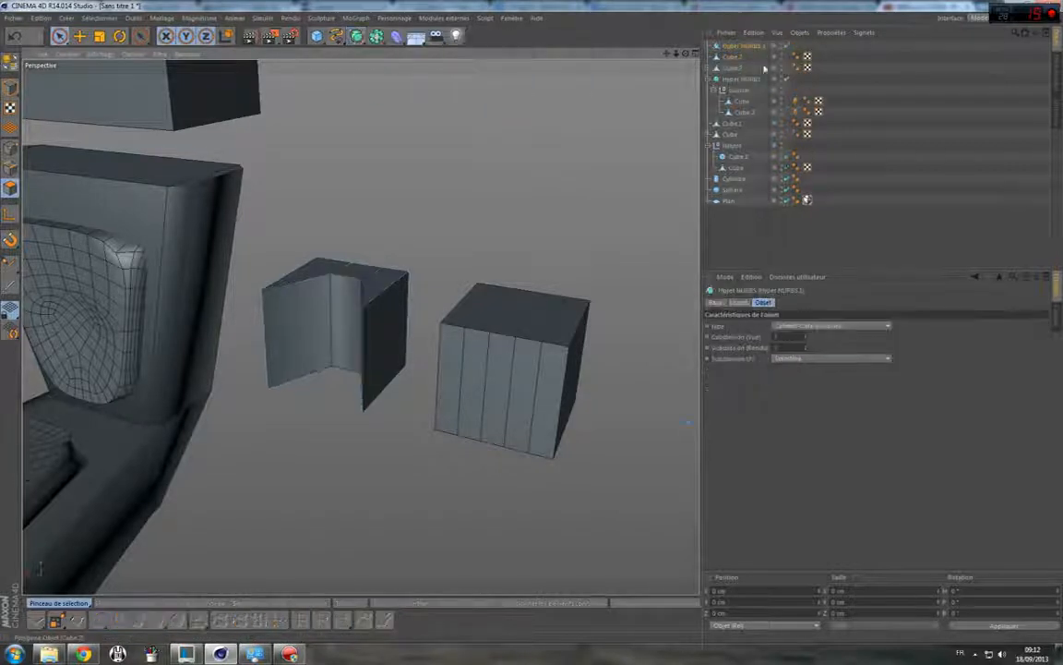
drag(735, 69, 751, 46)
click(870, 144)
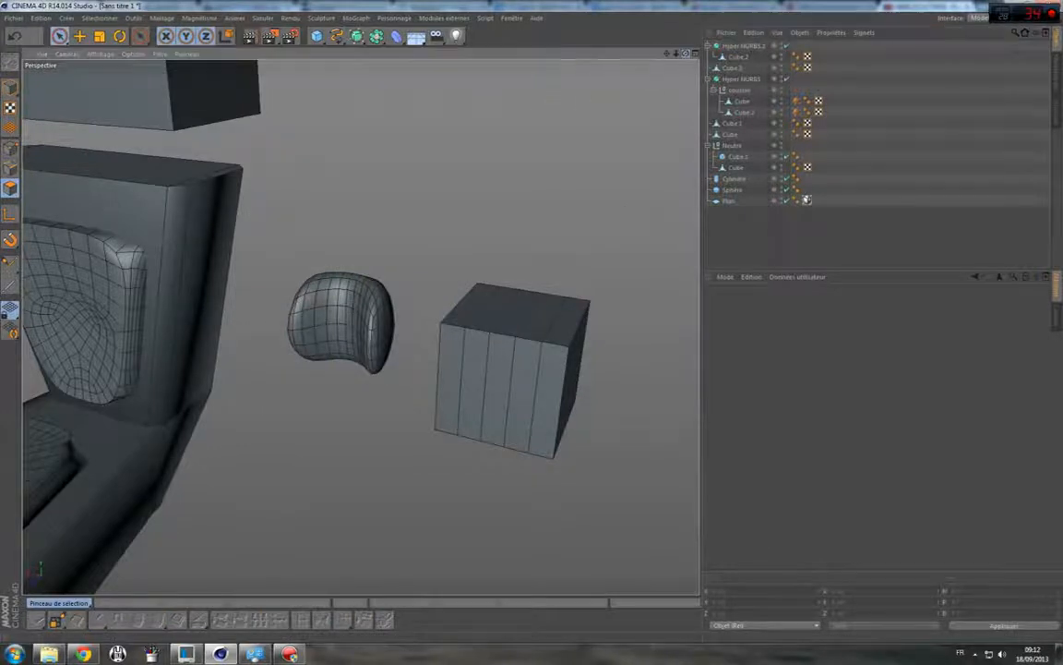
Slide the vertical edges of the five-segment cube outward into pairs near each side, leaving one wide middle face.
alt+drag(434, 276, 360, 327)
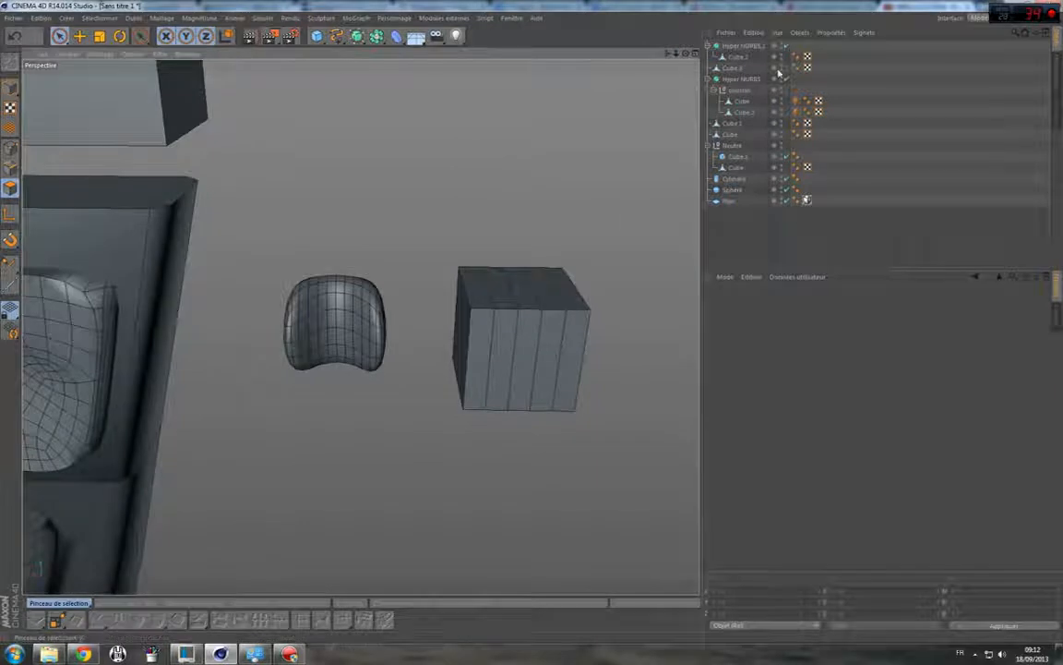
click(517, 332)
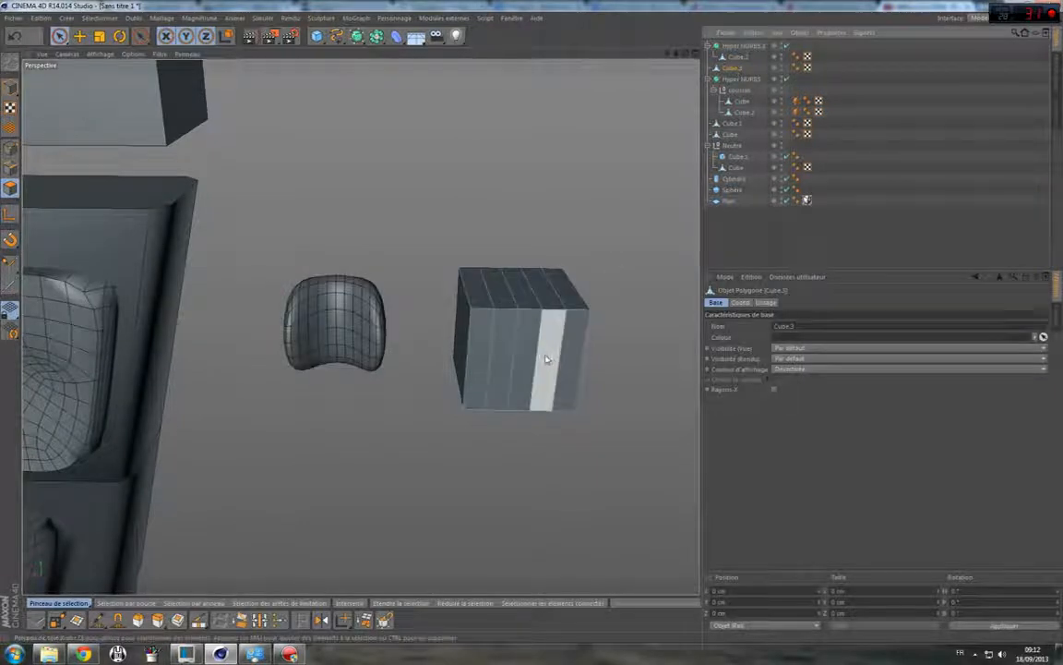
drag(669, 54, 360, 327)
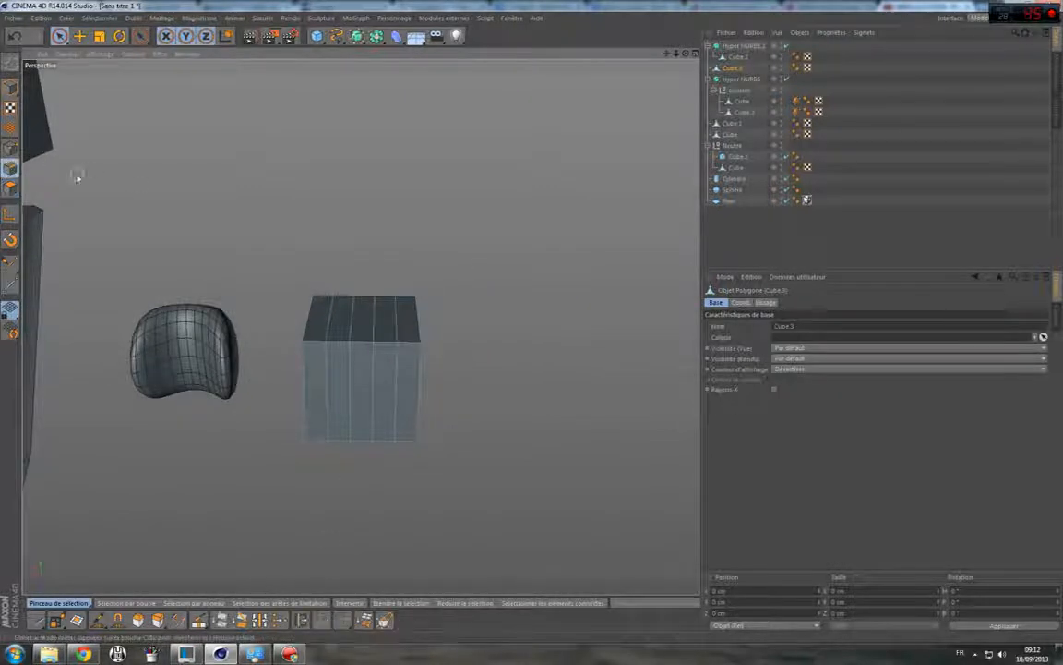
click(399, 394)
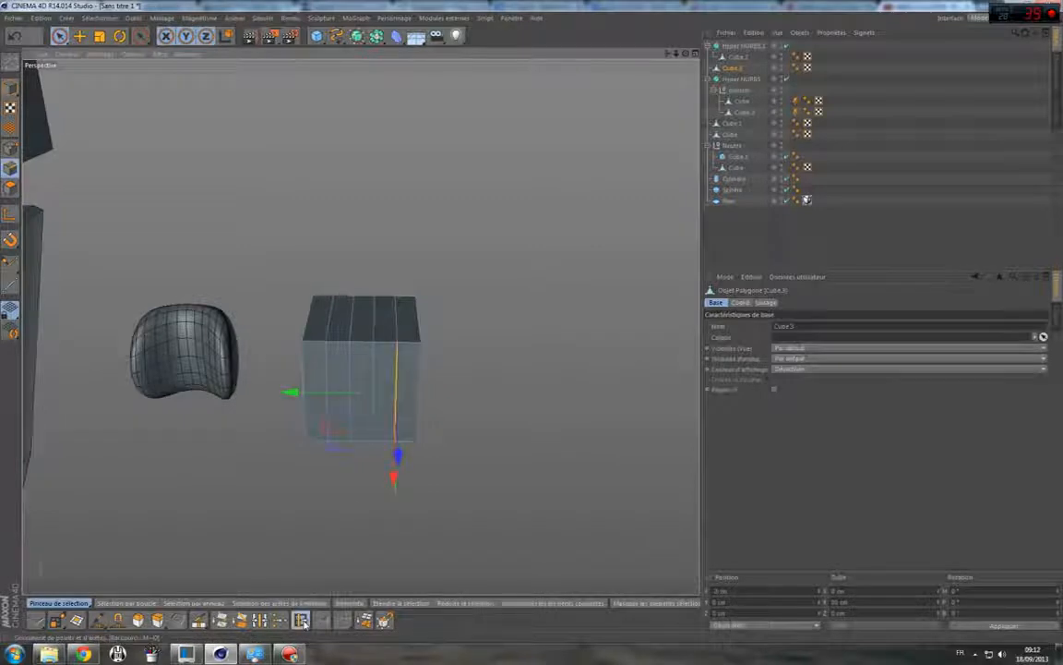
click(302, 620)
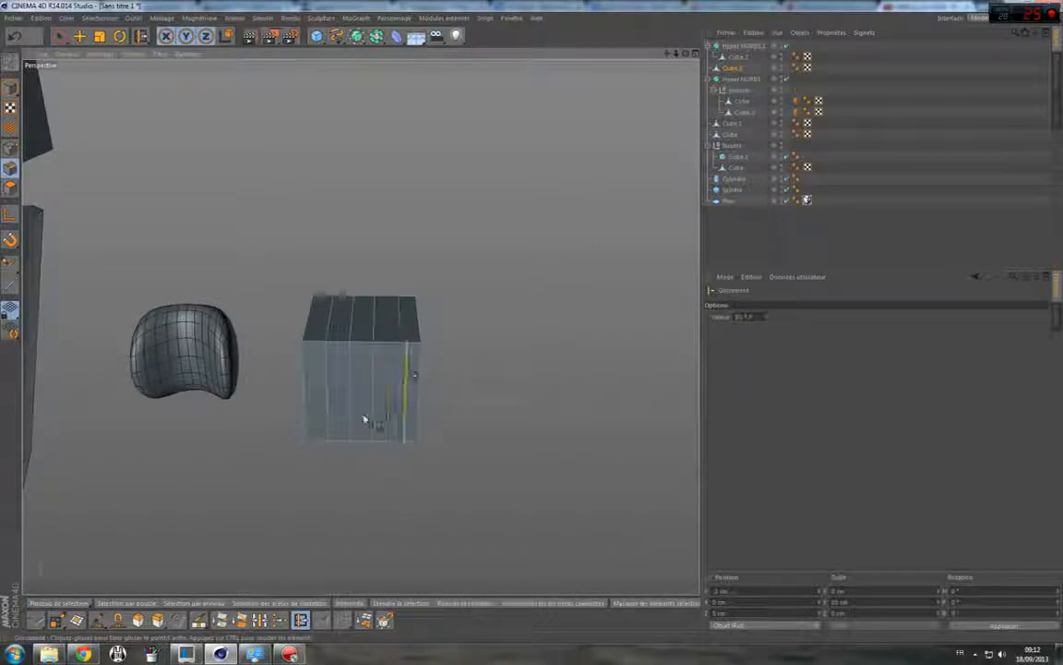
drag(365, 420, 395, 399)
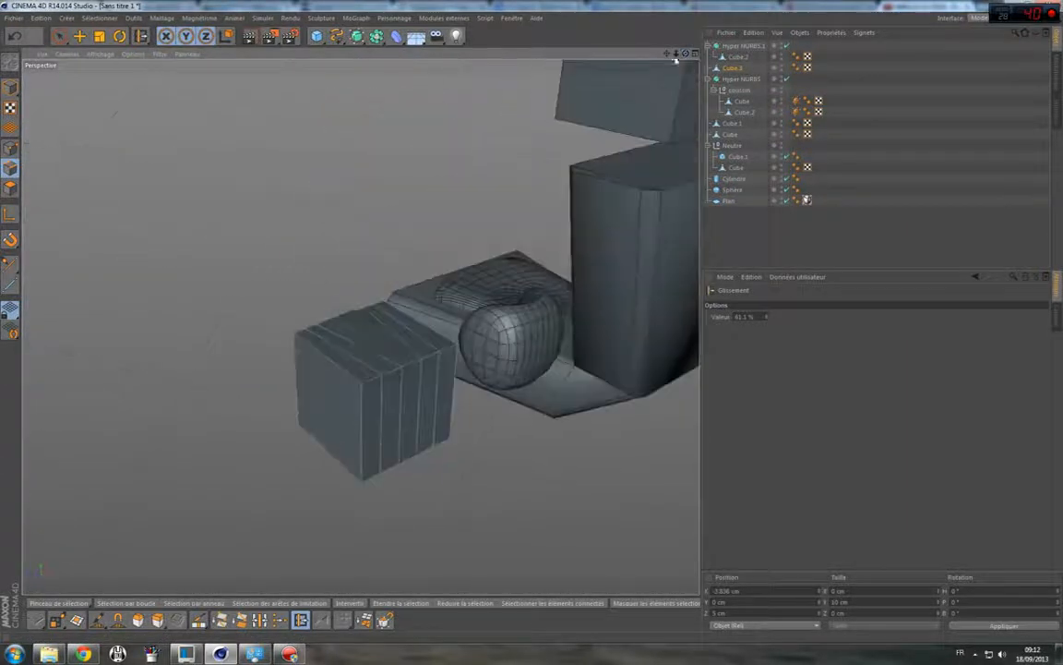
drag(372, 407, 443, 382)
drag(687, 54, 361, 326)
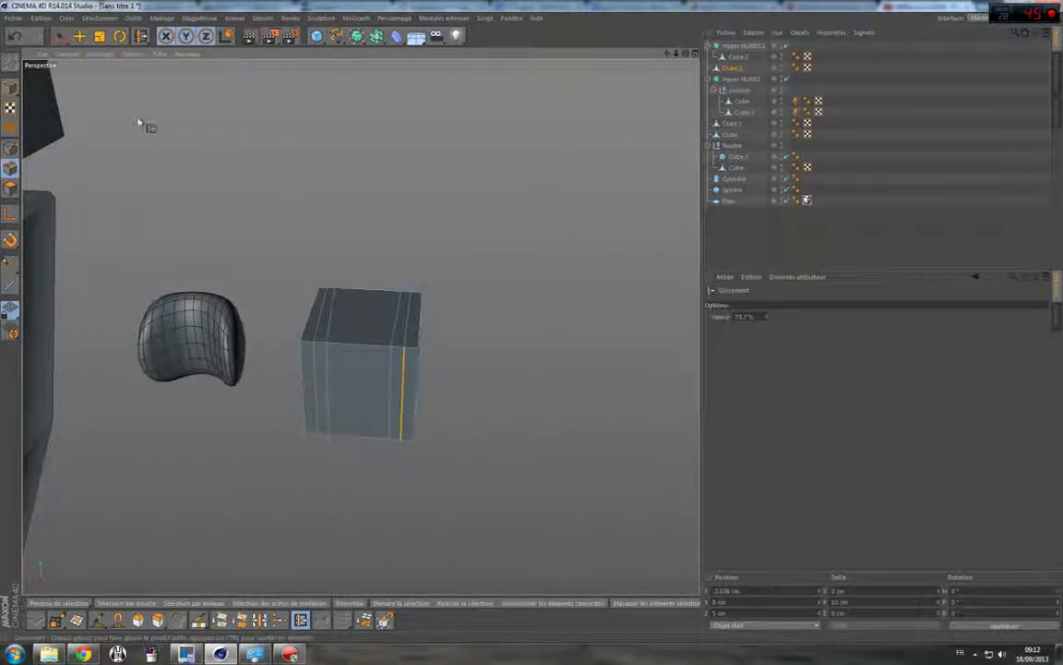
Push the wide middle front polygon of the five-segment cube deep toward its back to form a U shape.
click(59, 35)
click(9, 187)
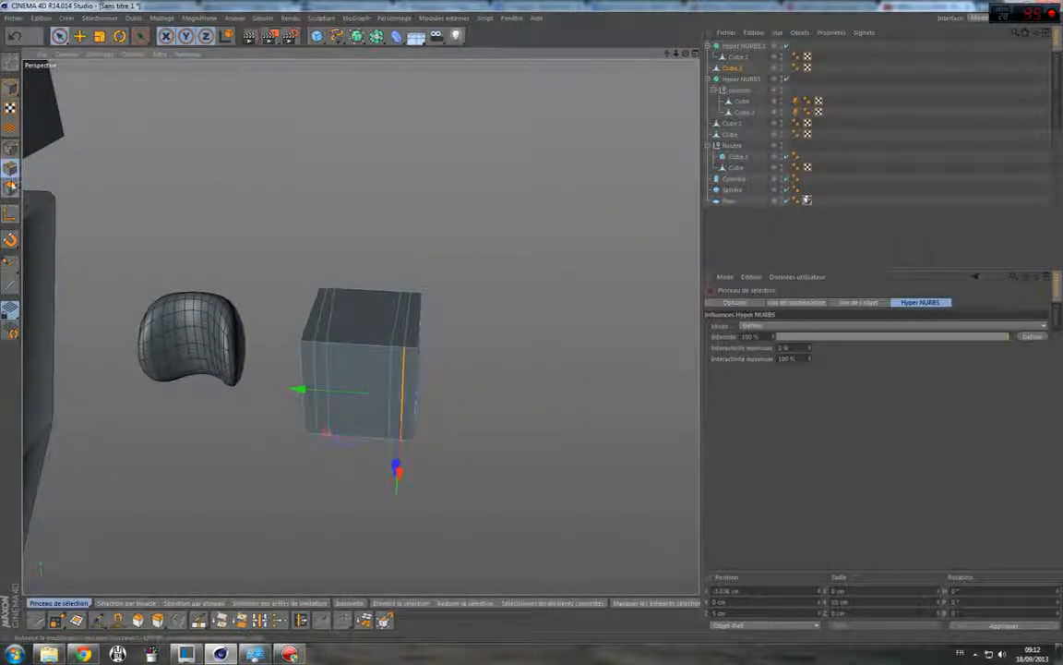
click(356, 383)
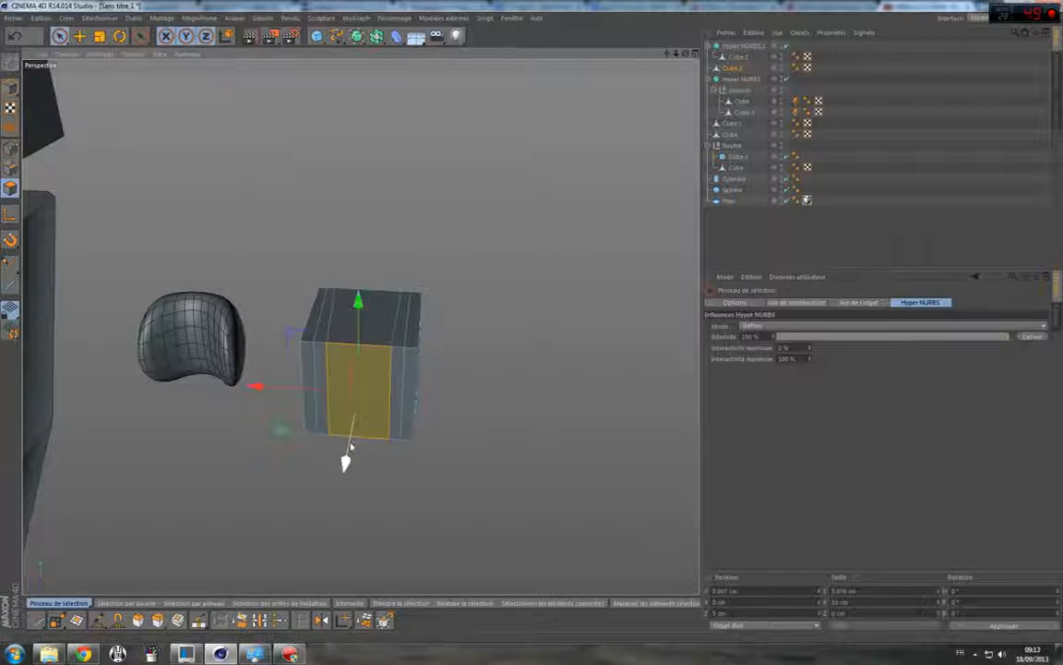
drag(349, 458, 369, 400)
click(467, 229)
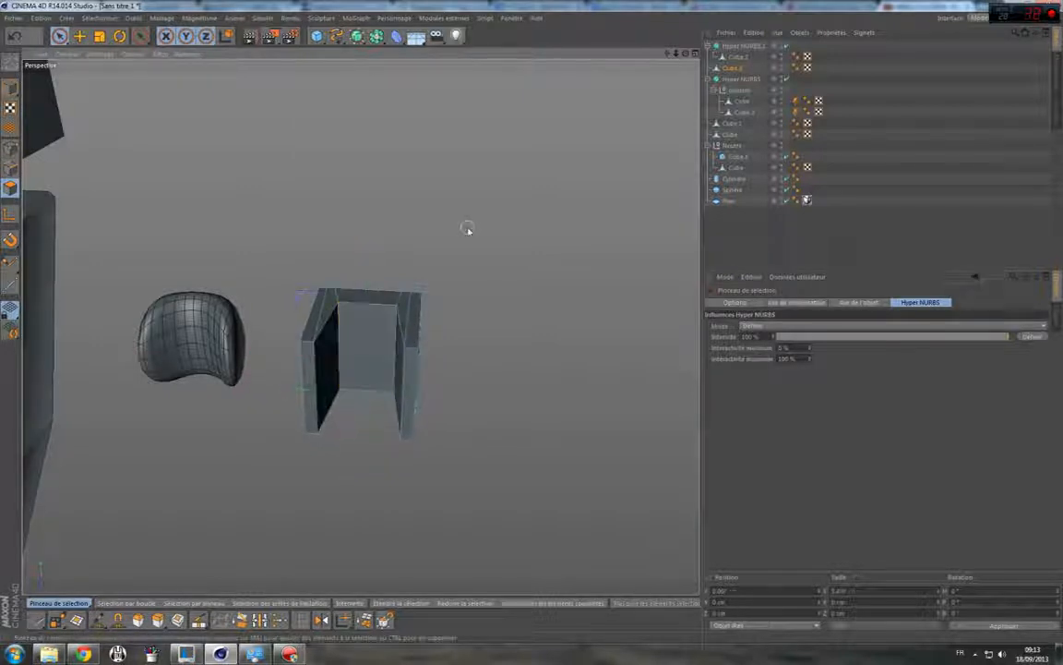
click(742, 68)
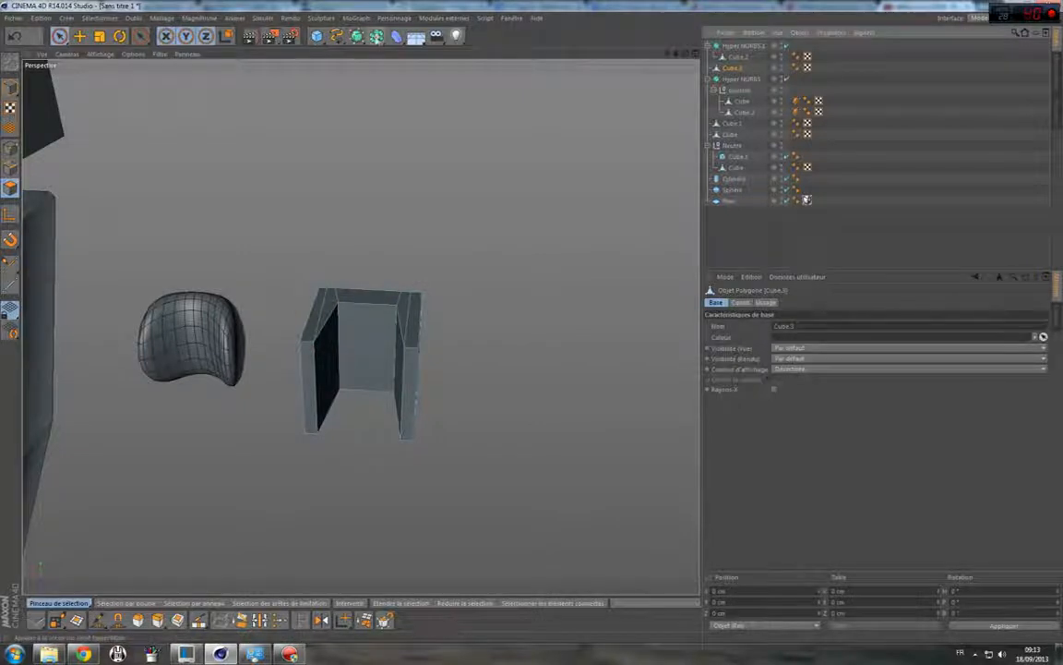
click(377, 39)
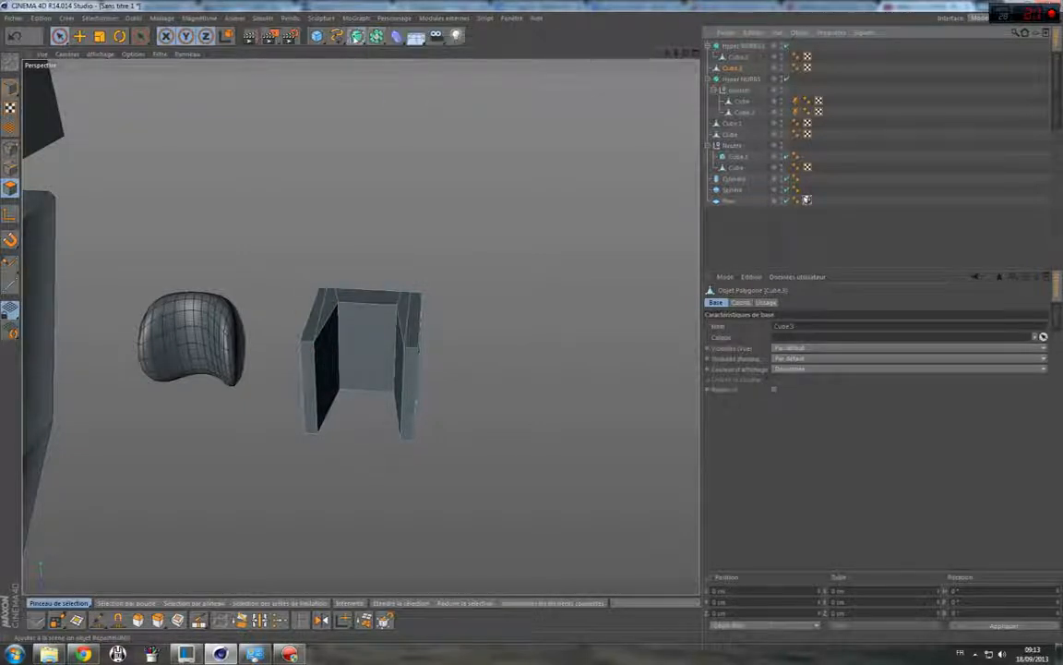
click(357, 36)
click(416, 53)
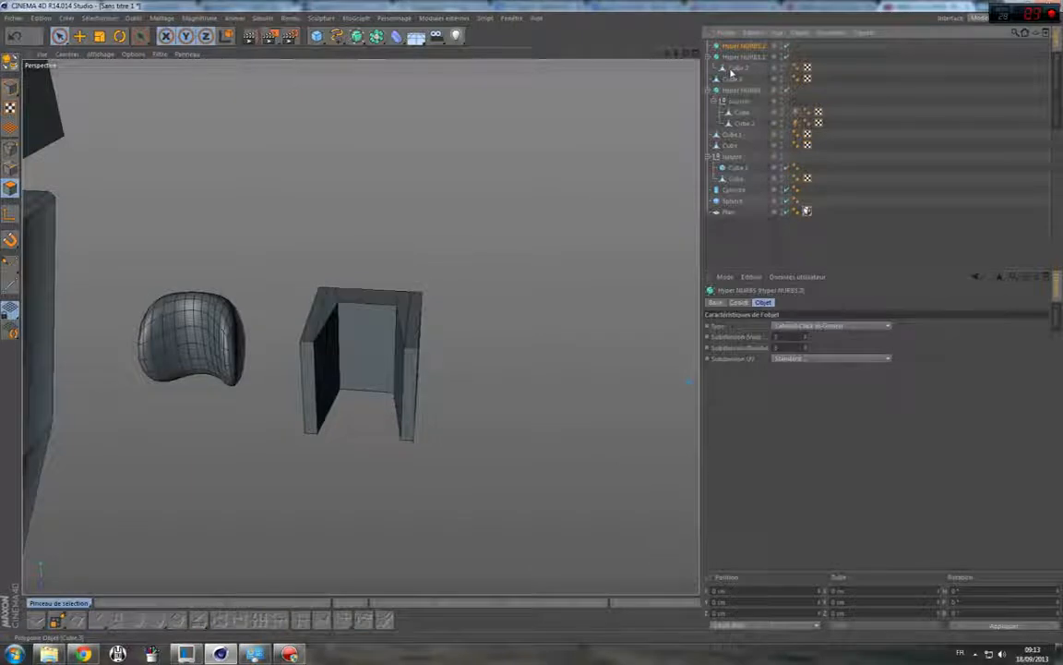
key(Delete)
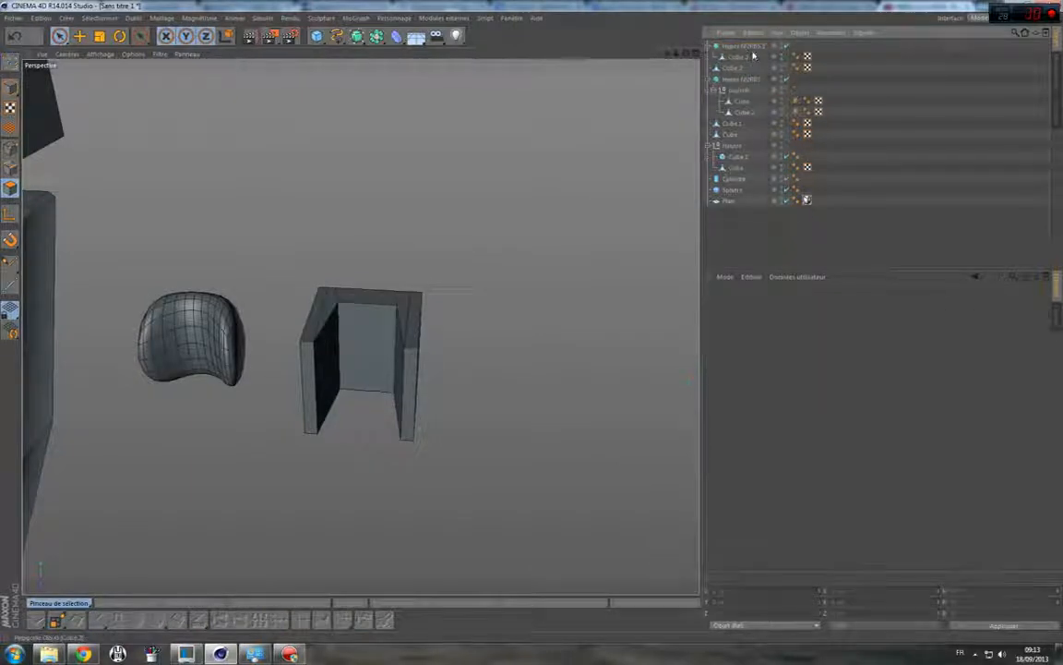
Add a Hyper NURBS object directly as the parent of the U-shaped five-segment cube.
click(737, 69)
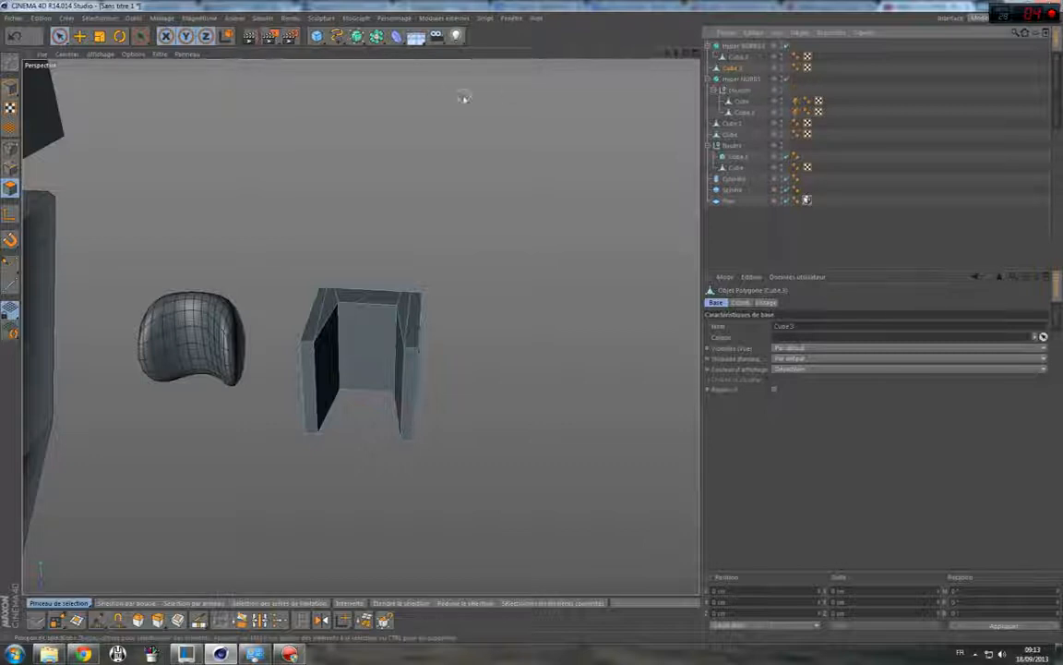
click(357, 37)
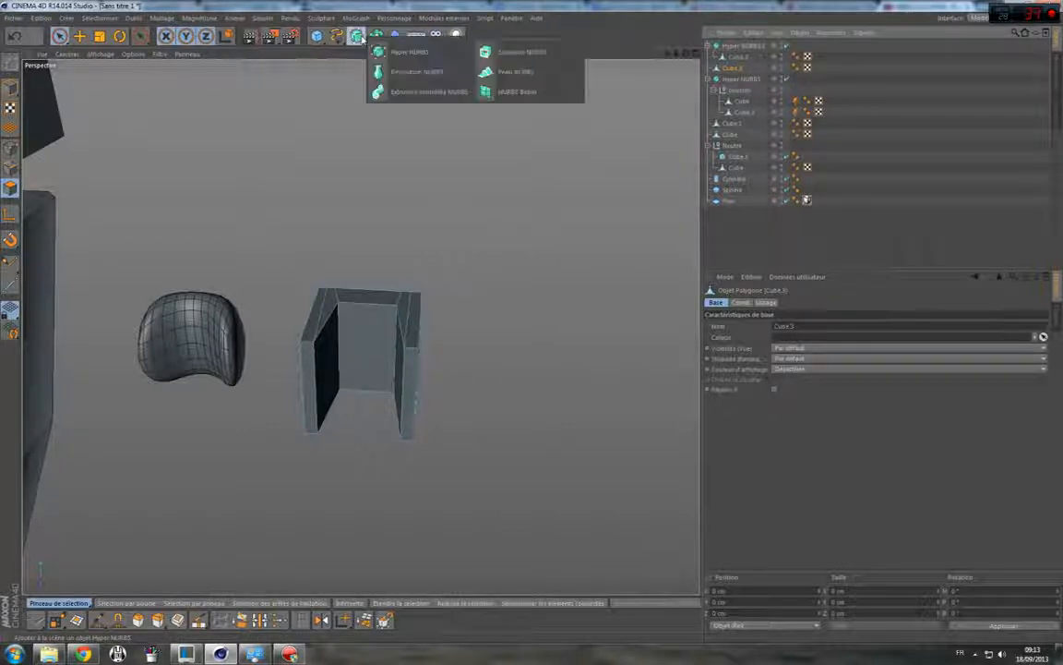
alt+click(404, 53)
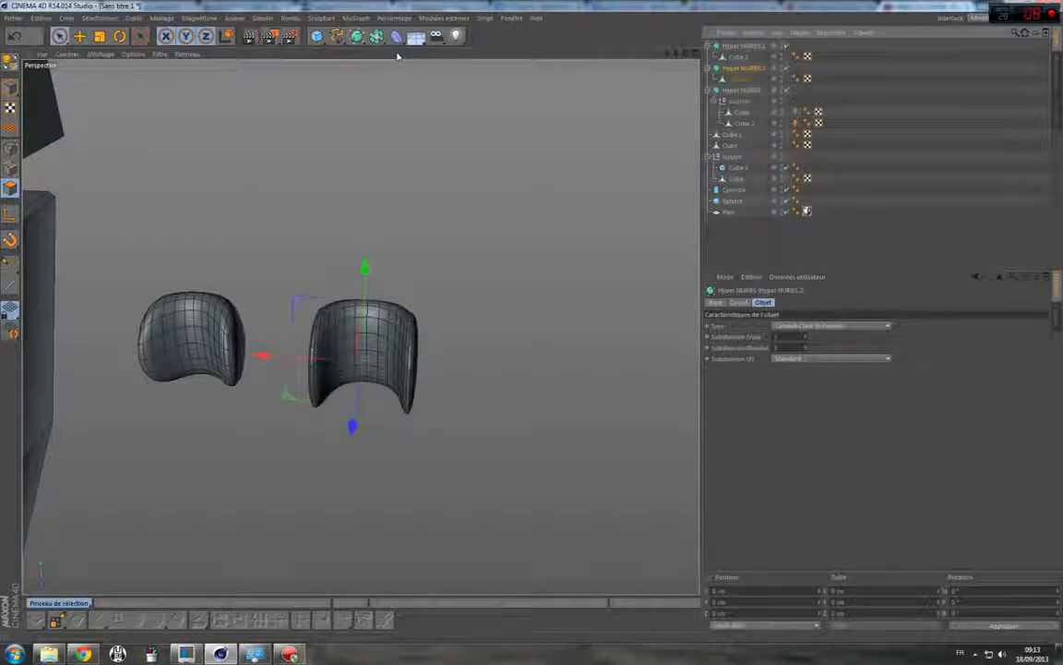
Add a Hyper NURBS influence tag to the U-shaped five-segment cube.
drag(686, 54, 554, 54)
right_click(757, 79)
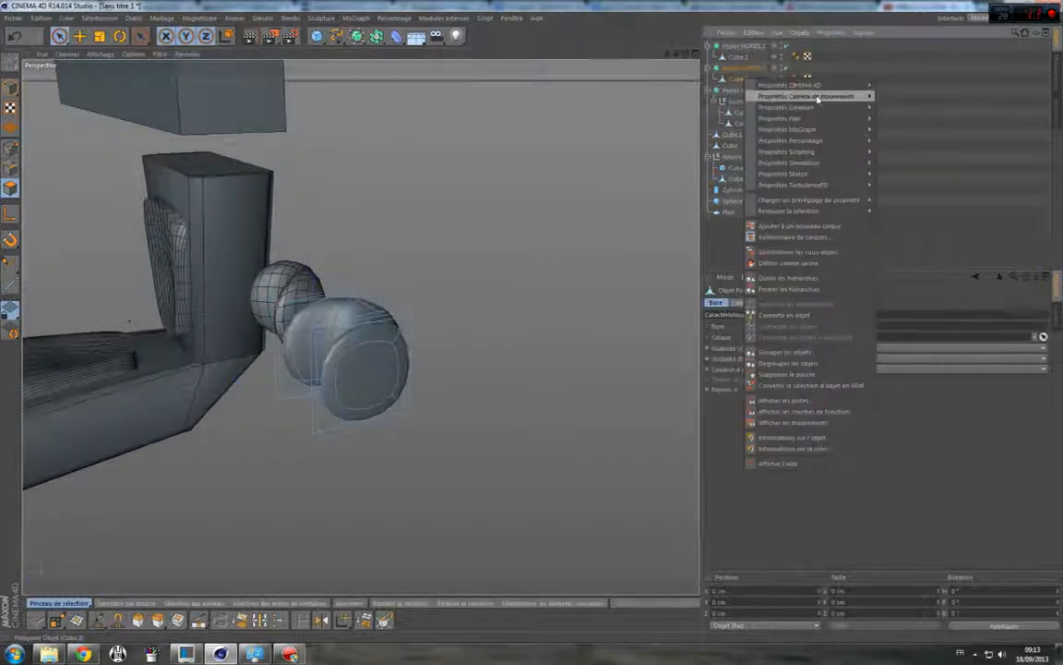
mouse_move(803, 85)
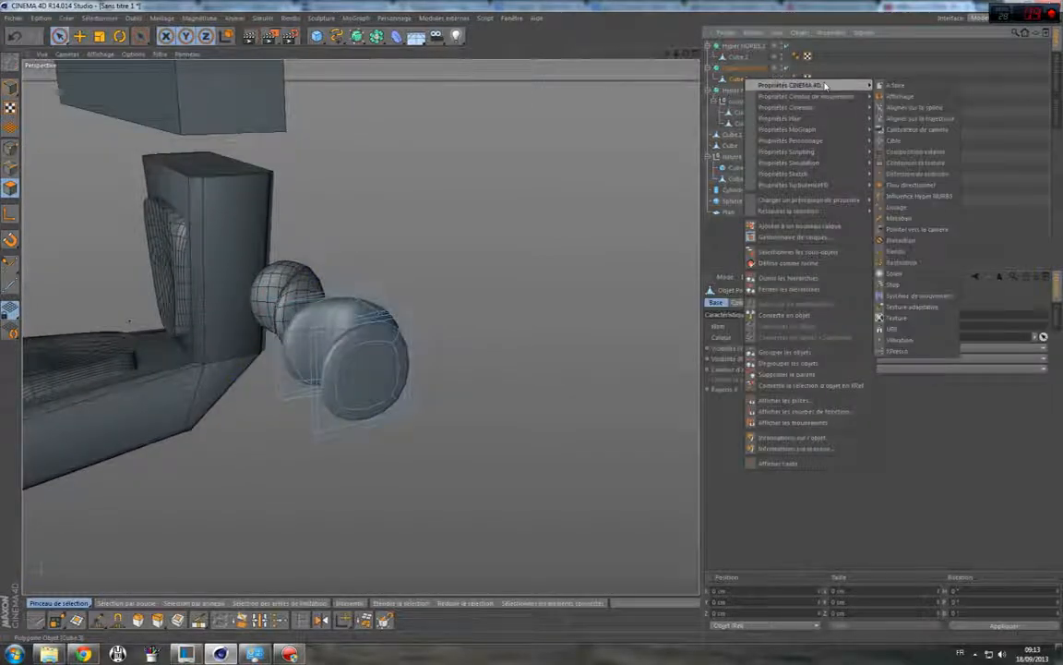
click(927, 198)
alt+drag(373, 294, 457, 257)
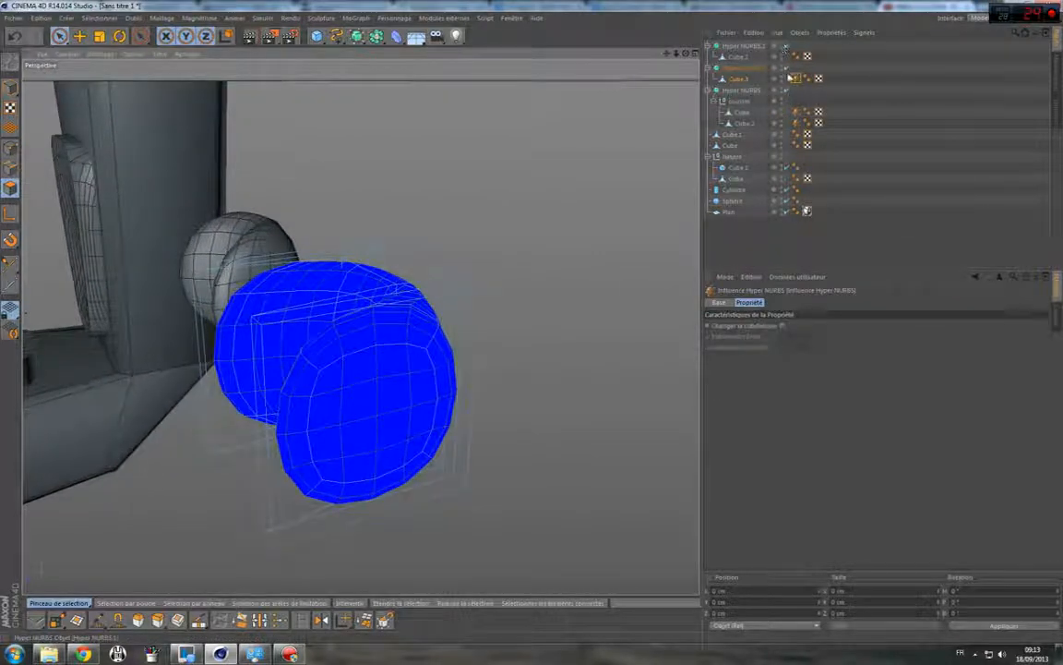
Turn off the U-shaped cube's Hyper NURBS and try to set 100% influence on the top polygon of one arm.
click(785, 68)
drag(689, 55, 738, 114)
click(60, 37)
key(ctrl+a)
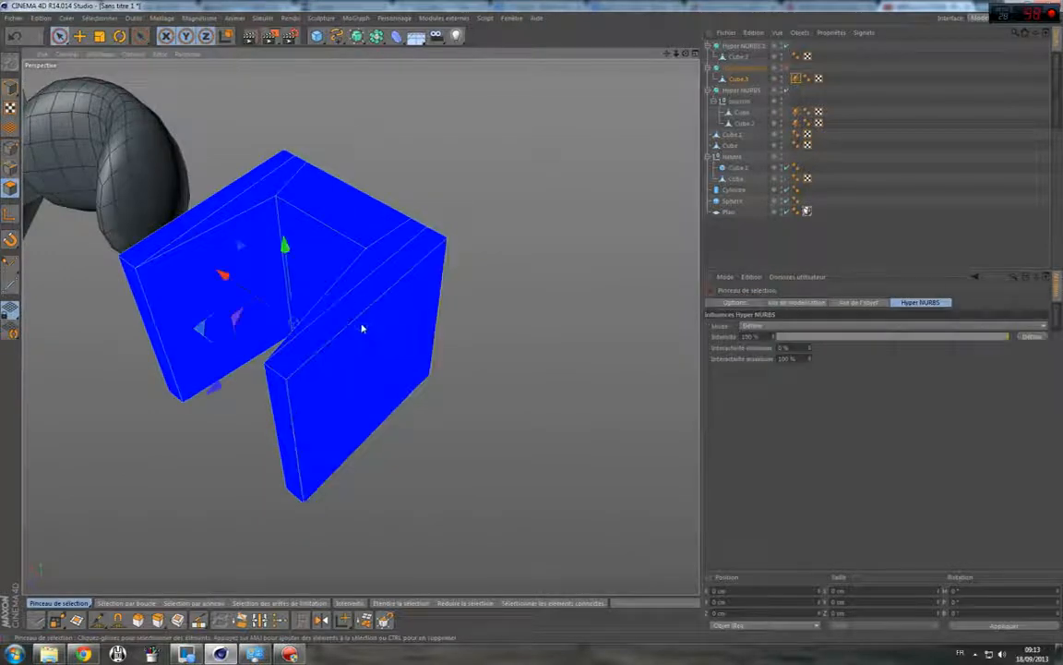
click(320, 301)
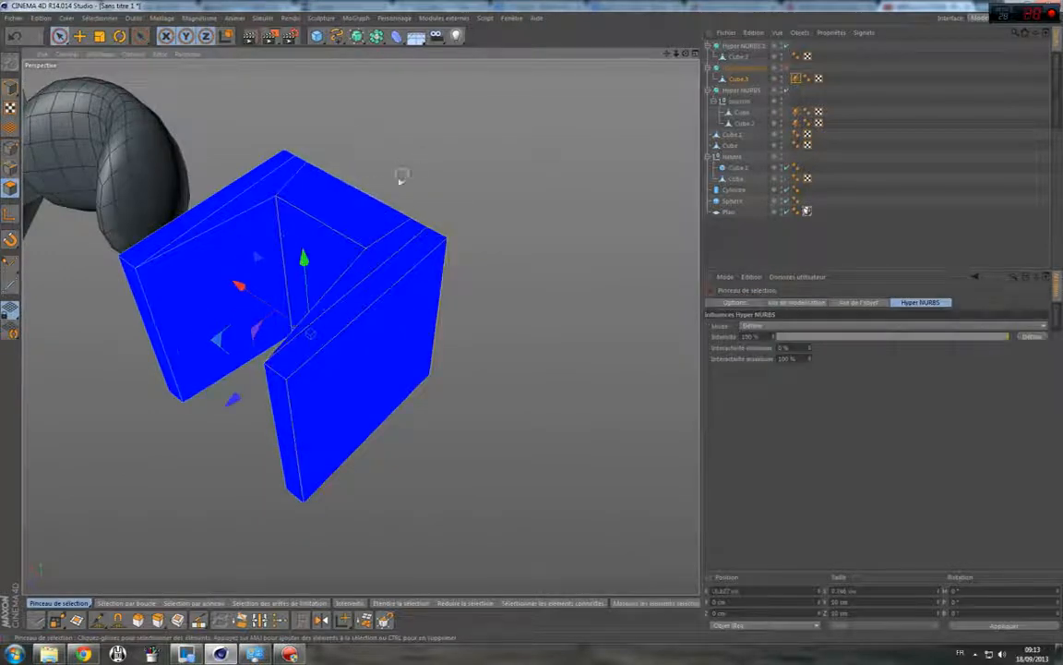
click(275, 371)
click(365, 452)
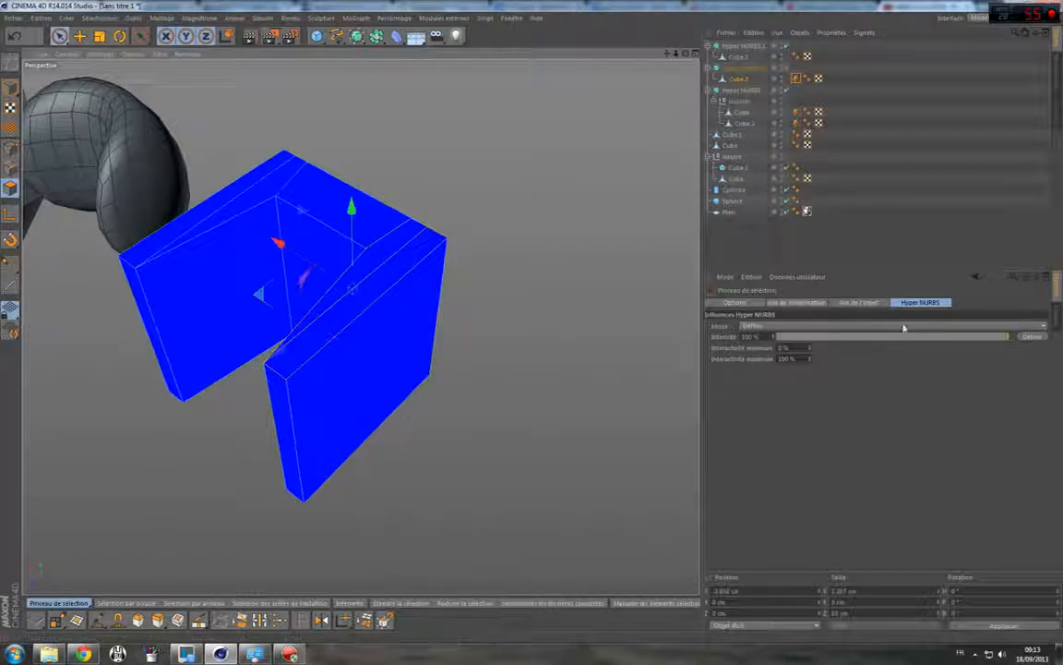
click(1034, 337)
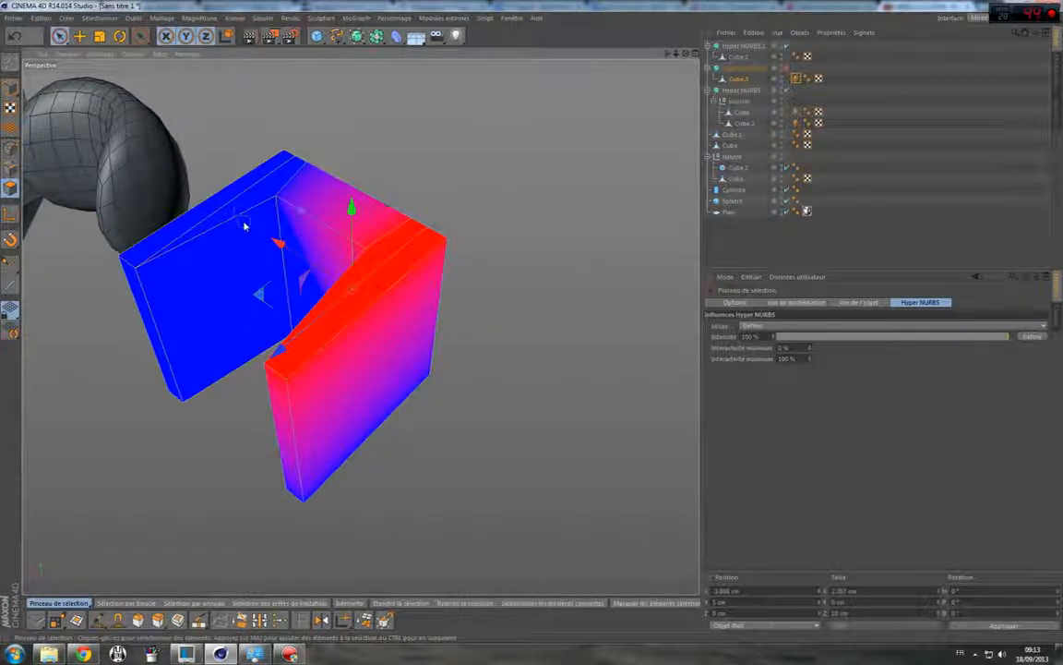
click(218, 313)
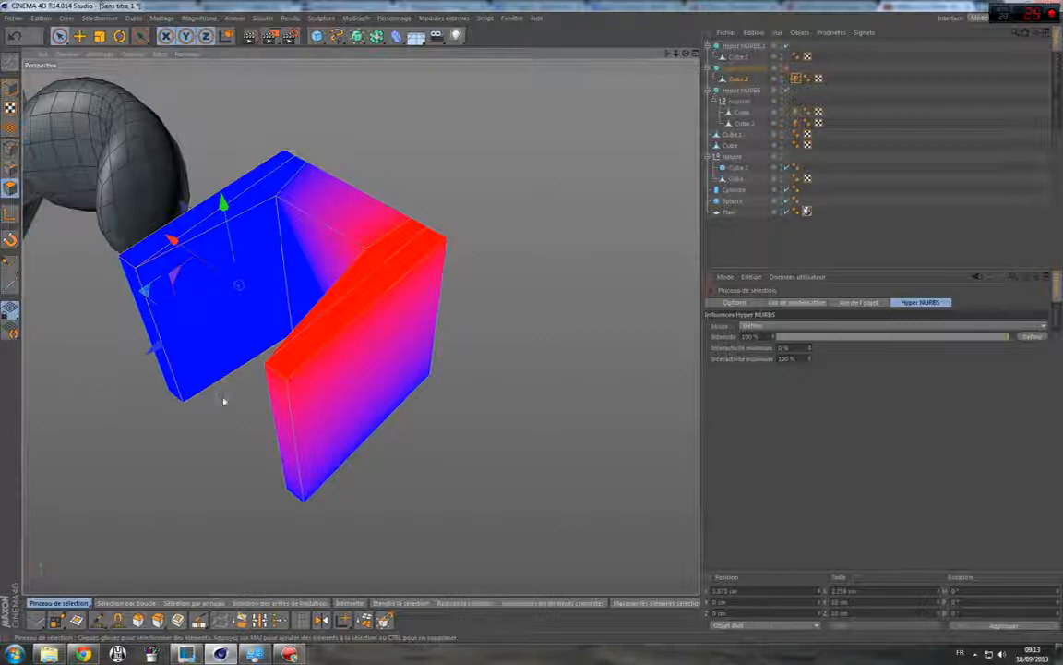
click(222, 210)
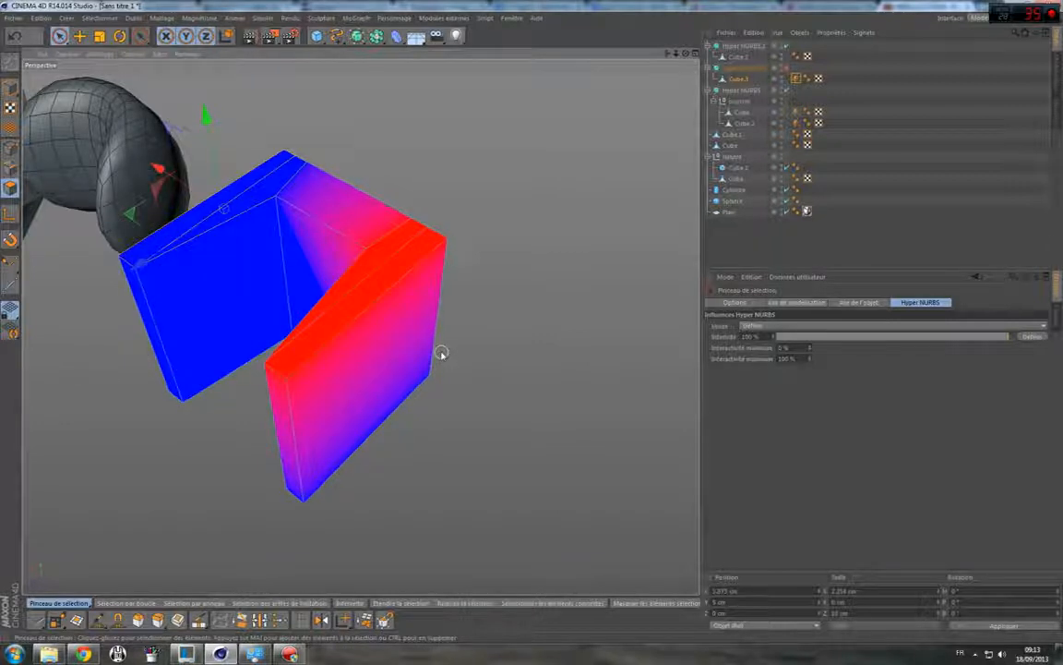
Undo the influence set on the arm's top polygon and switch to edge mode.
key(ctrl+z)
key(ctrl+z)
key(ctrl+z)
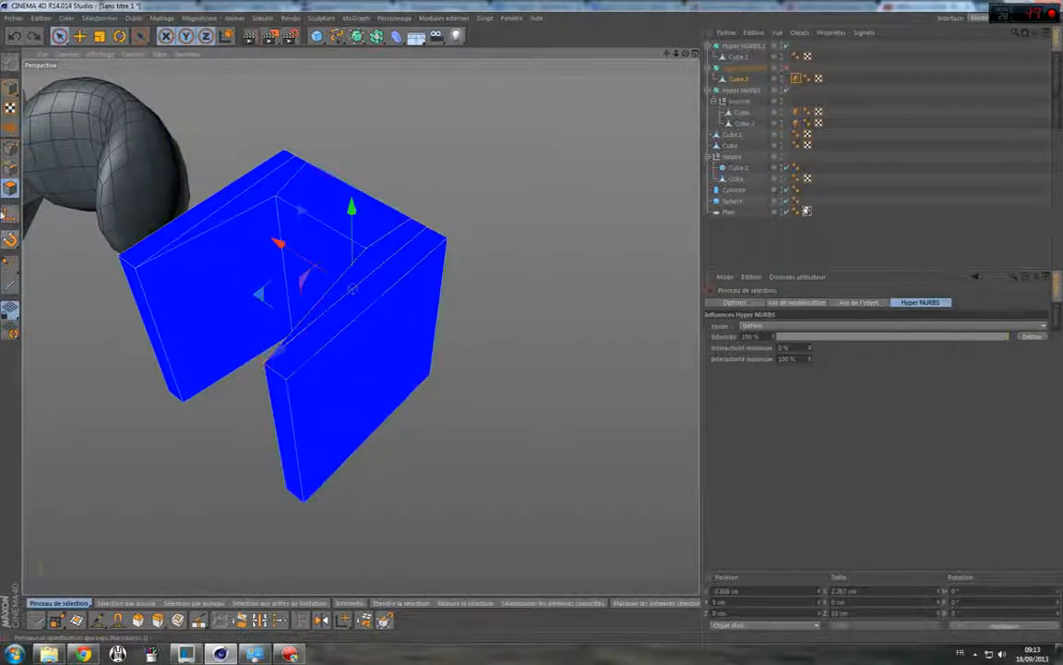
key(ctrl+z)
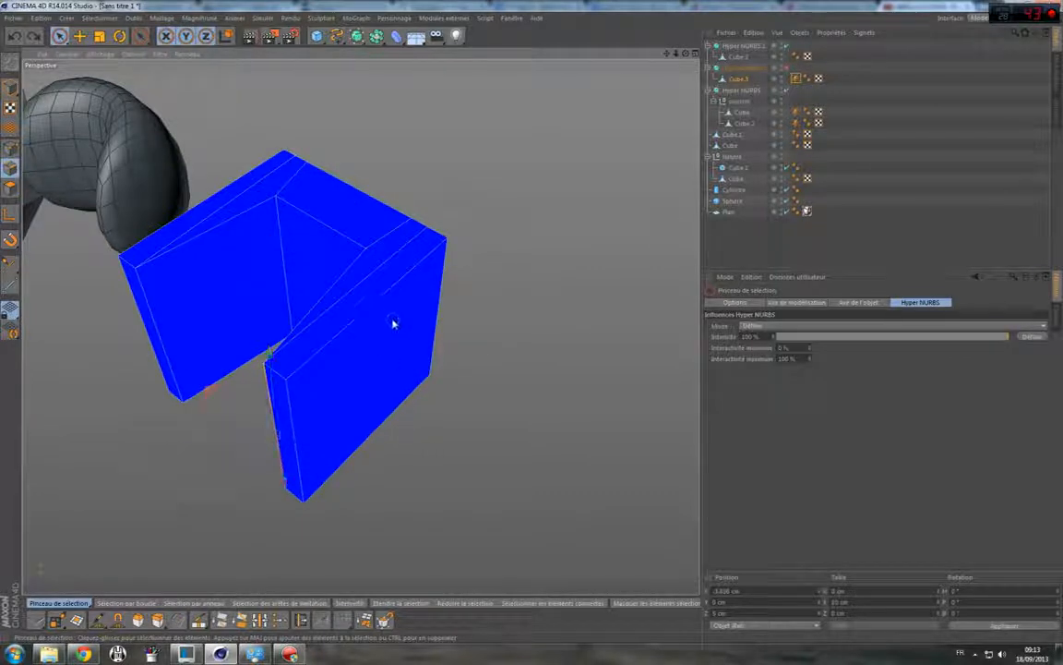
Set 100% Hyper NURBS influence on the top edges of both arms, then turn smoothing back on to see the effect.
click(341, 291)
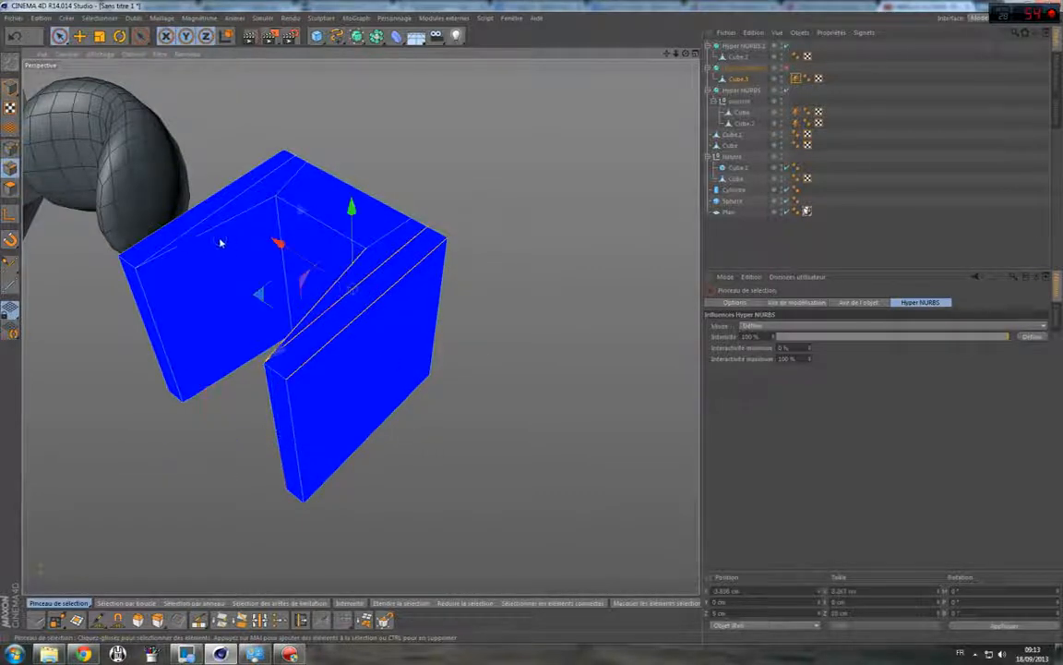
click(195, 209)
click(1030, 338)
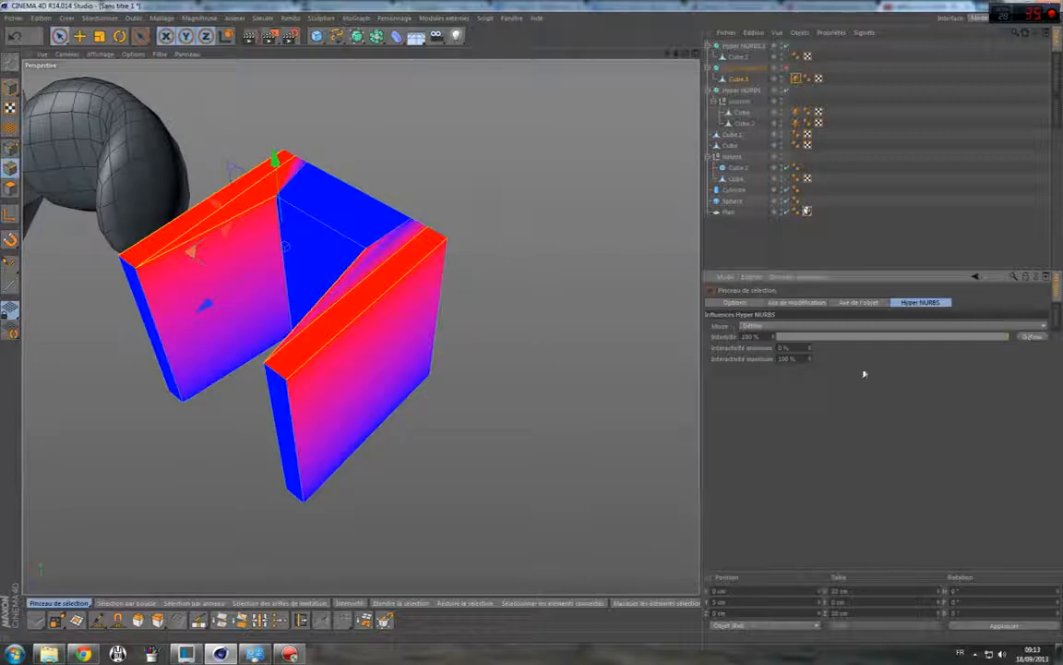
click(786, 68)
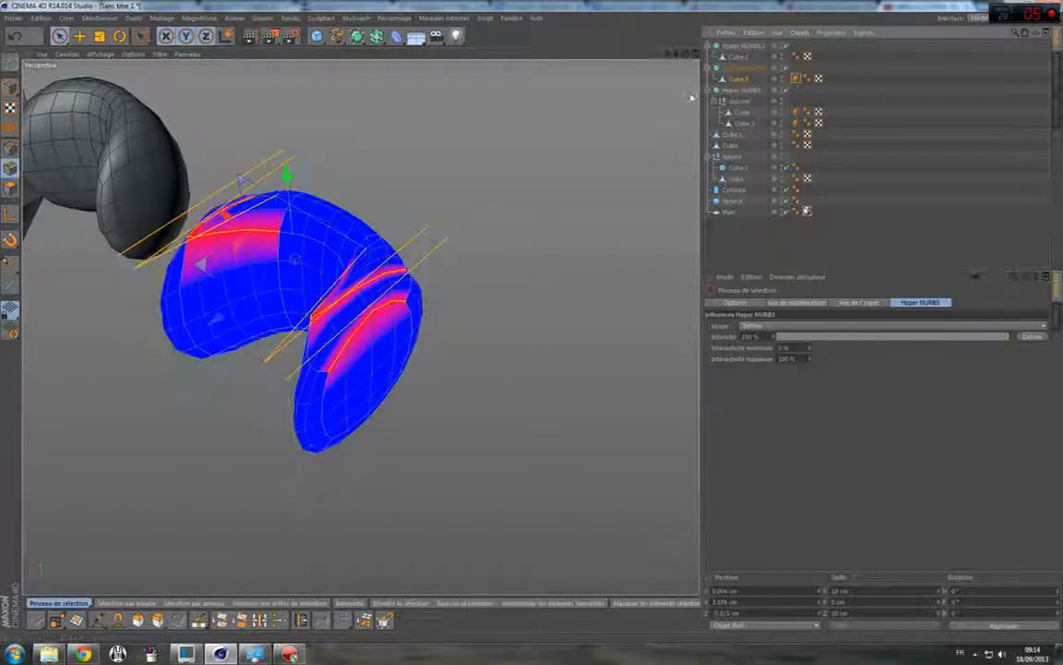
drag(685, 54, 877, 34)
alt+drag(360, 326, 297, 312)
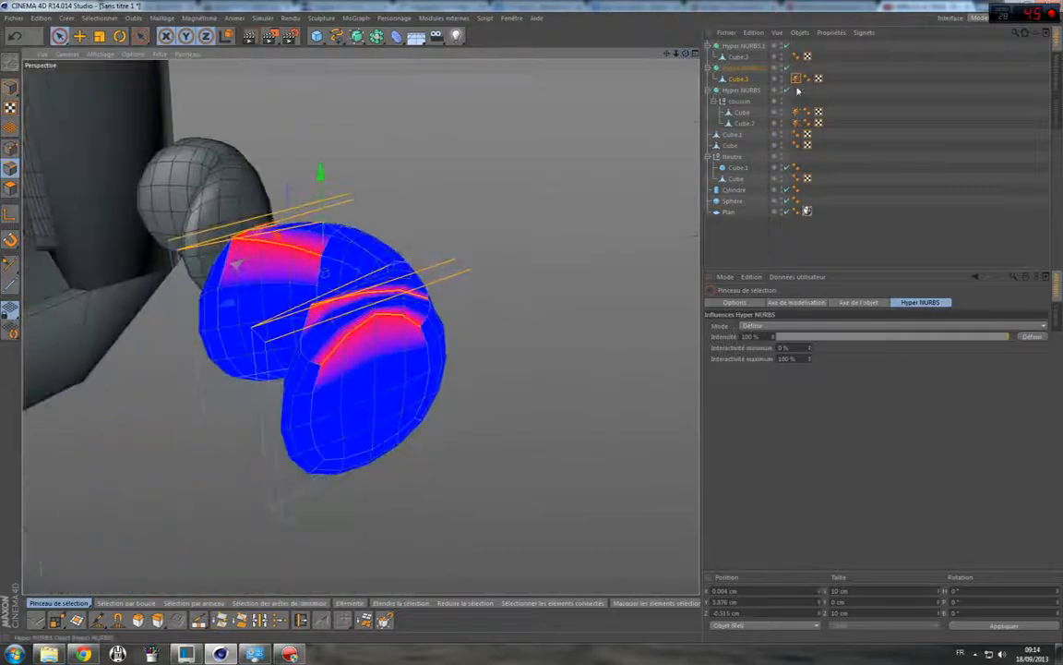
With smoothing off, set 100% influence on both arms' front vertical and bottom edges, then turn Hyper NURBS back on.
click(785, 68)
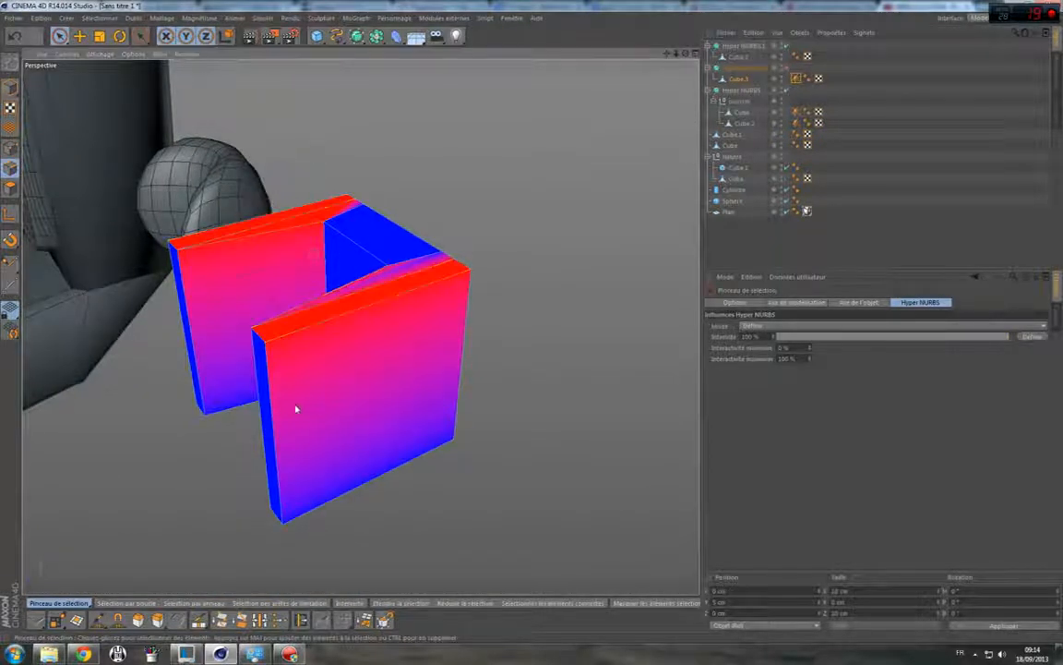
click(260, 439)
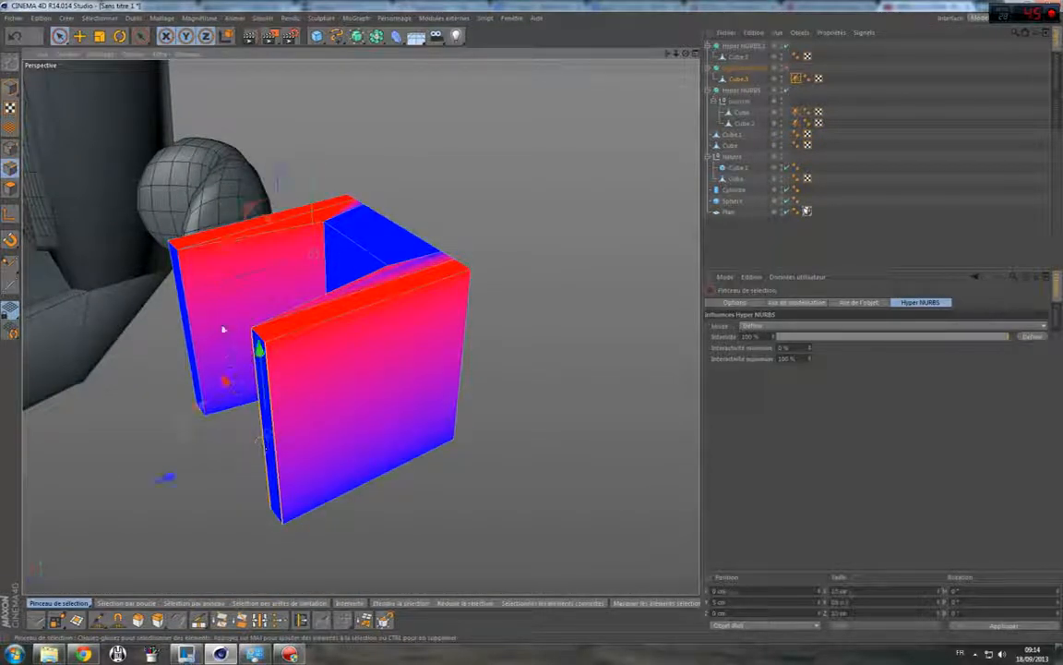
click(223, 329)
mouse_move(232, 434)
mouse_down()
mouse_move(240, 413)
mouse_move(230, 428)
mouse_up()
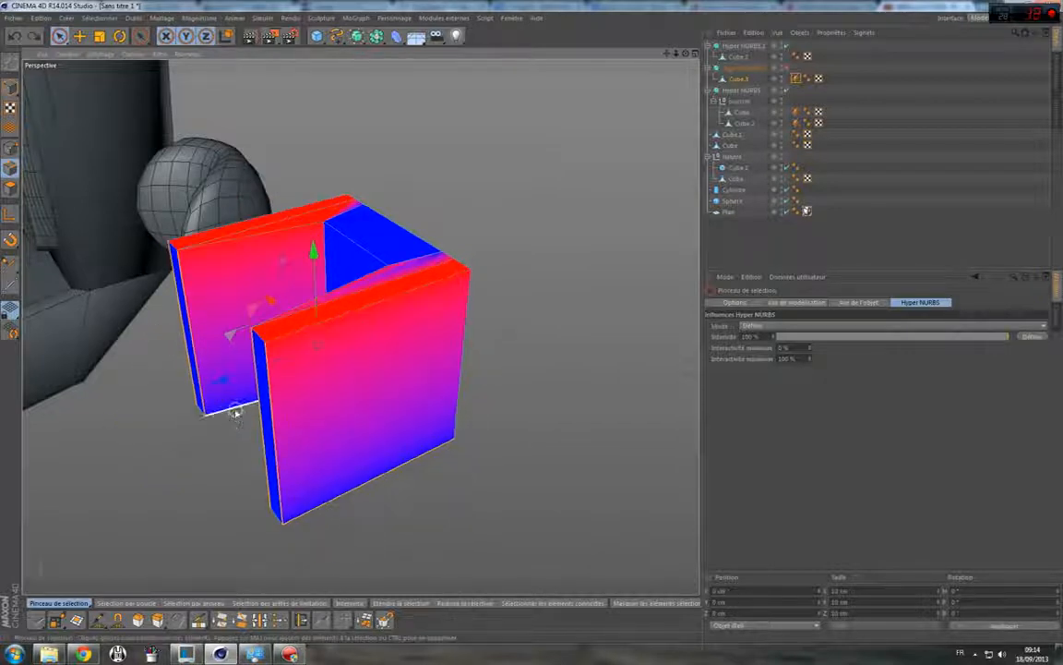
mouse_move(686, 54)
mouse_down()
mouse_move(724, 30)
mouse_move(696, 56)
mouse_up()
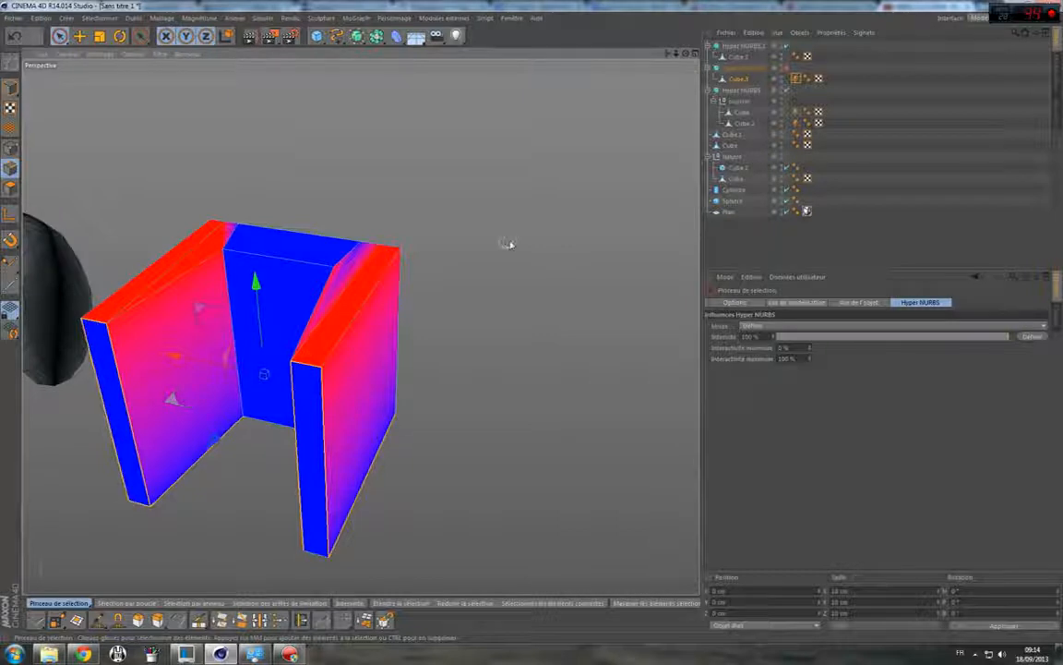
drag(690, 53, 713, 35)
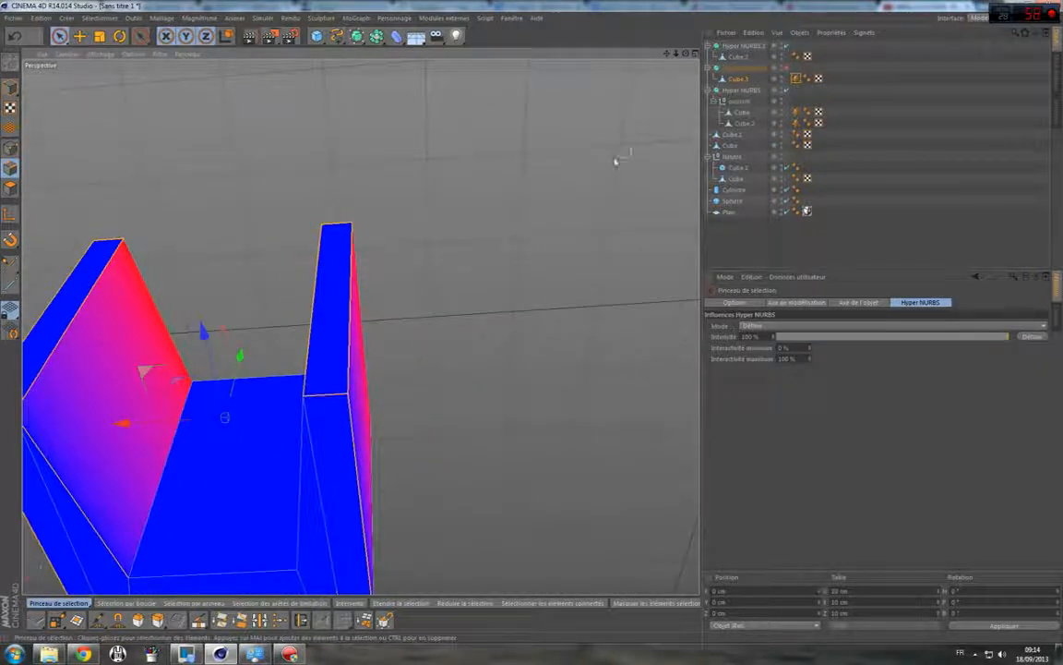
drag(681, 69, 314, 415)
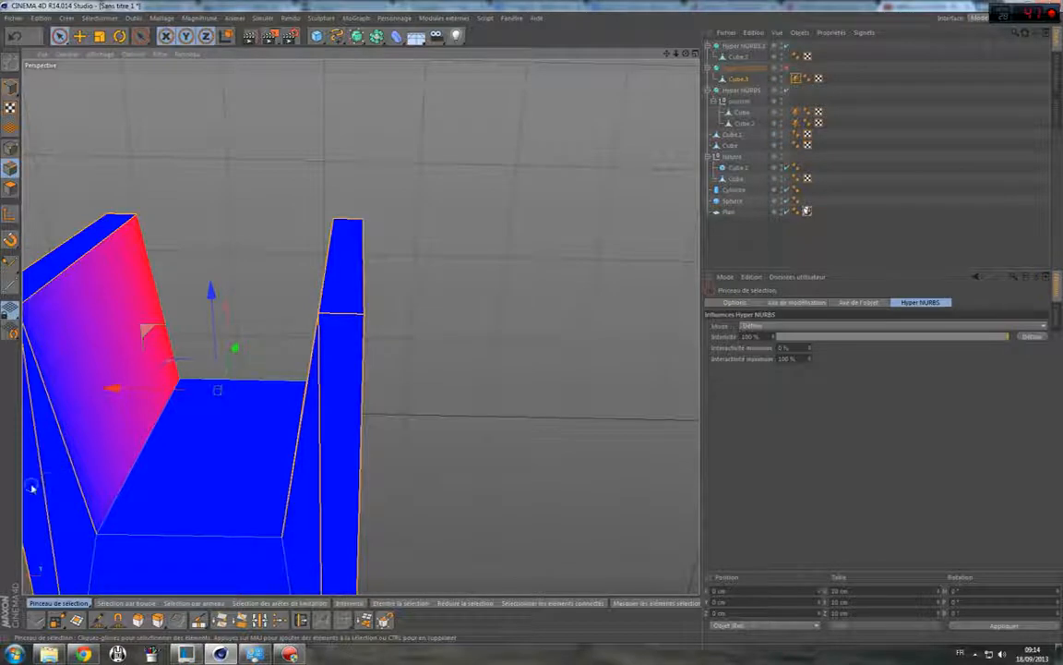
click(1022, 338)
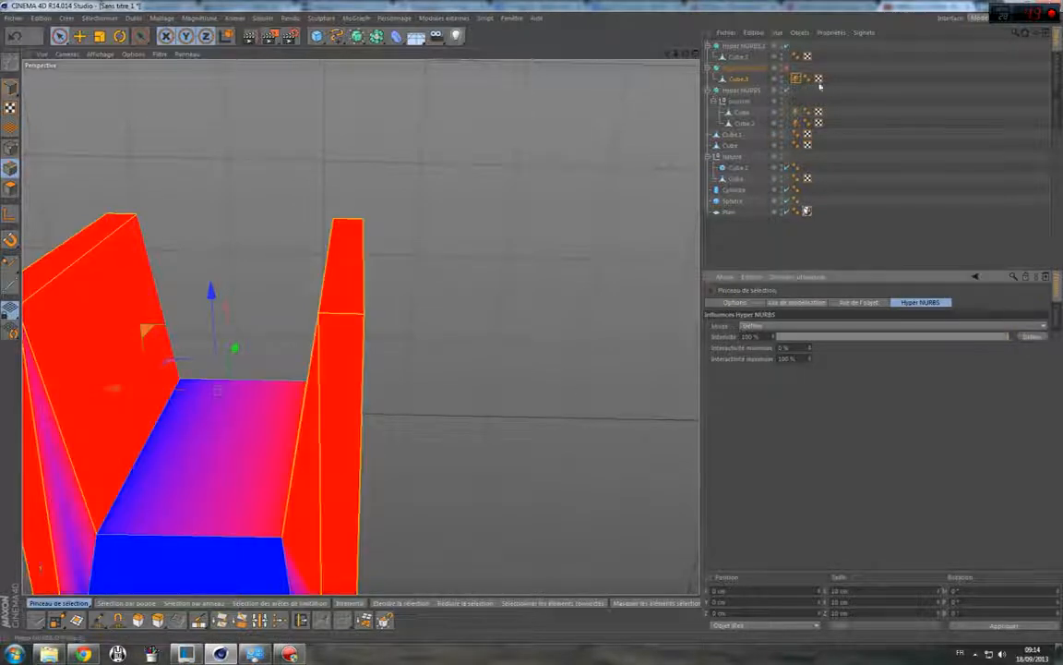
click(787, 68)
drag(693, 55, 608, 167)
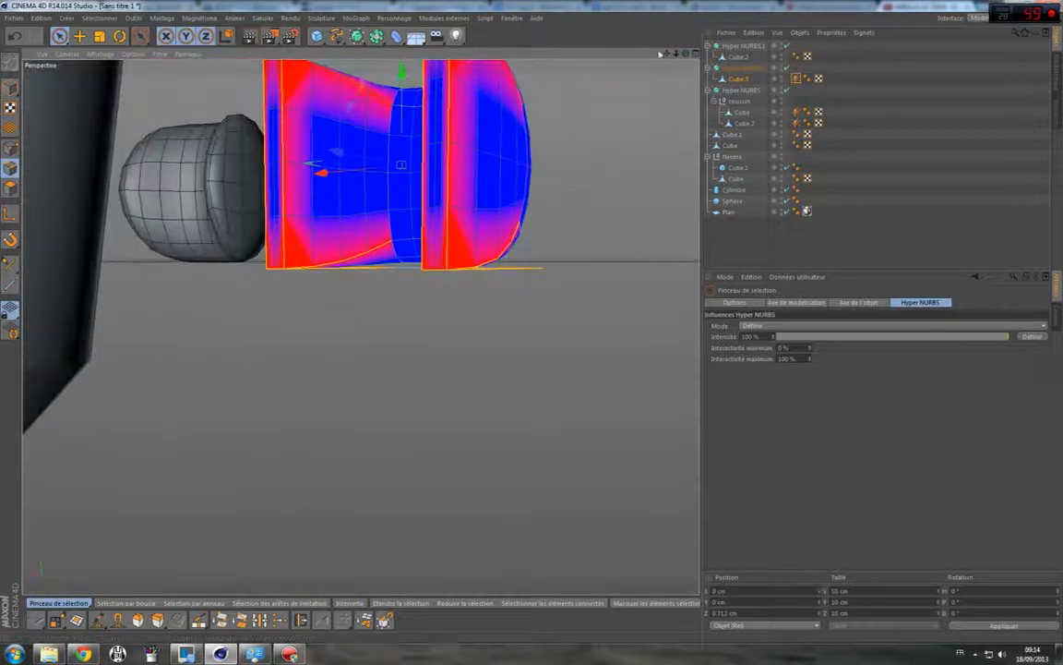
drag(672, 70, 666, 61)
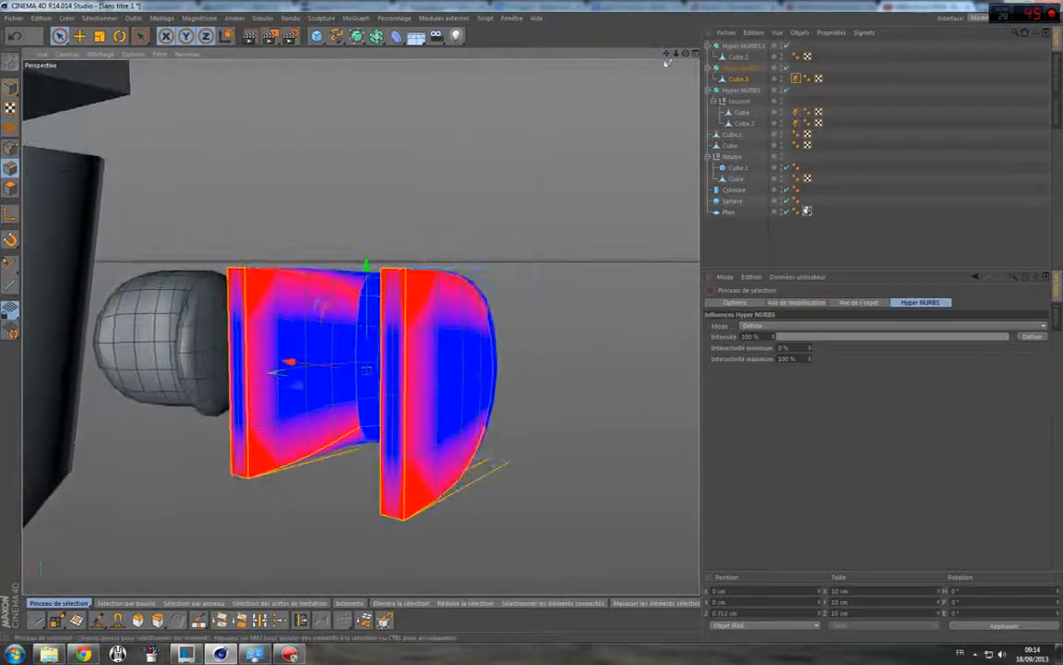
Set the Hyper NURBS influence of both arms' front vertical edges to 0% and inspect the softened U shape.
click(458, 390)
drag(412, 404, 375, 405)
shift+drag(255, 400, 222, 401)
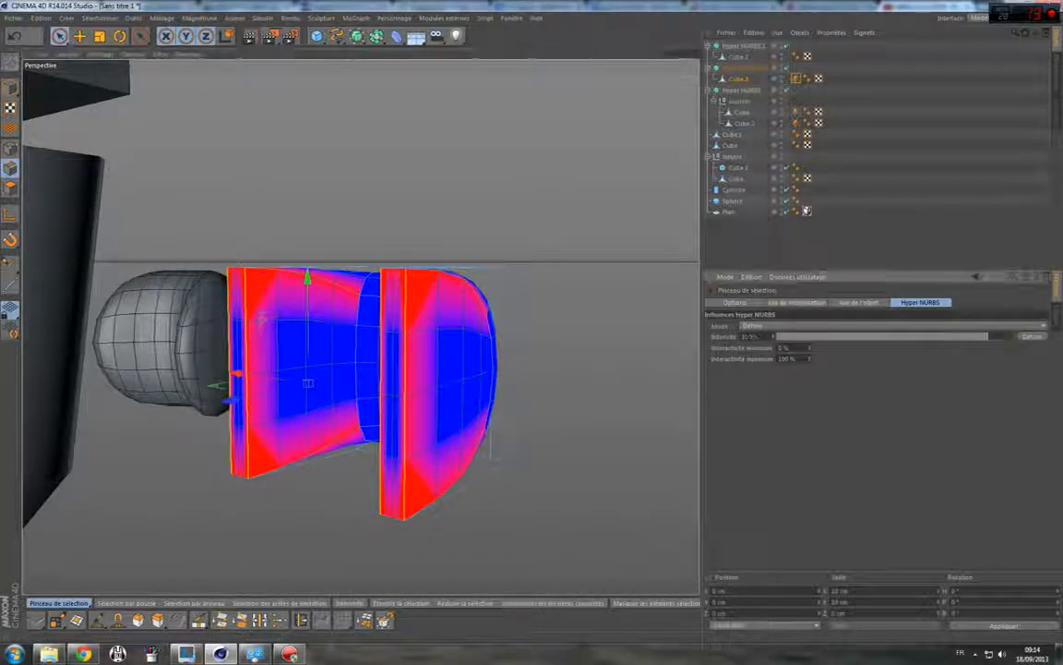
drag(762, 337, 587, 346)
key(Return)
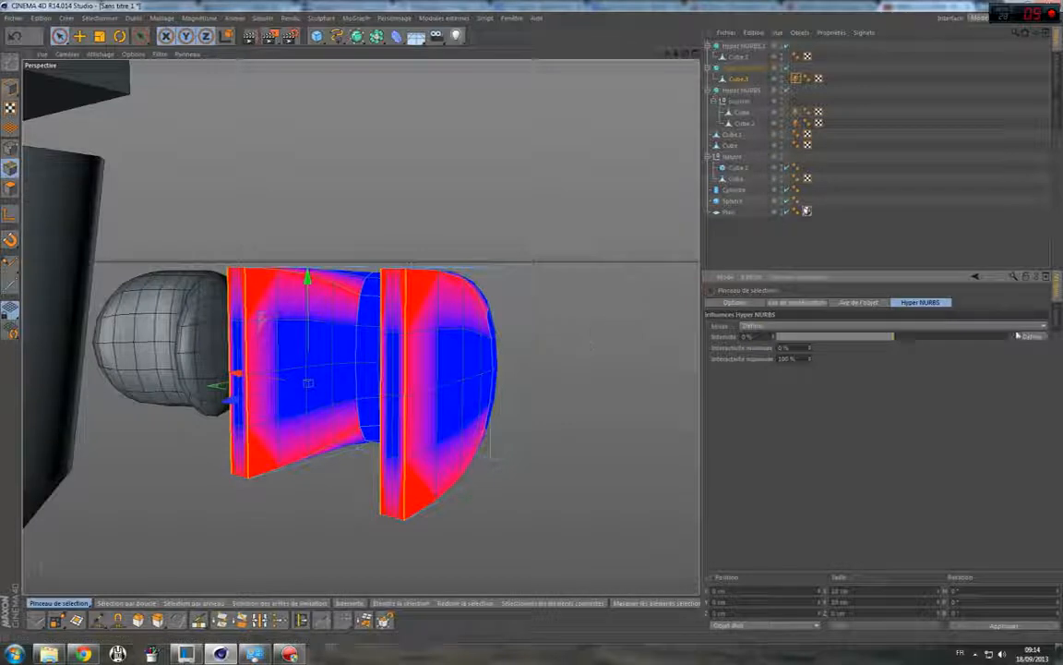
click(1036, 338)
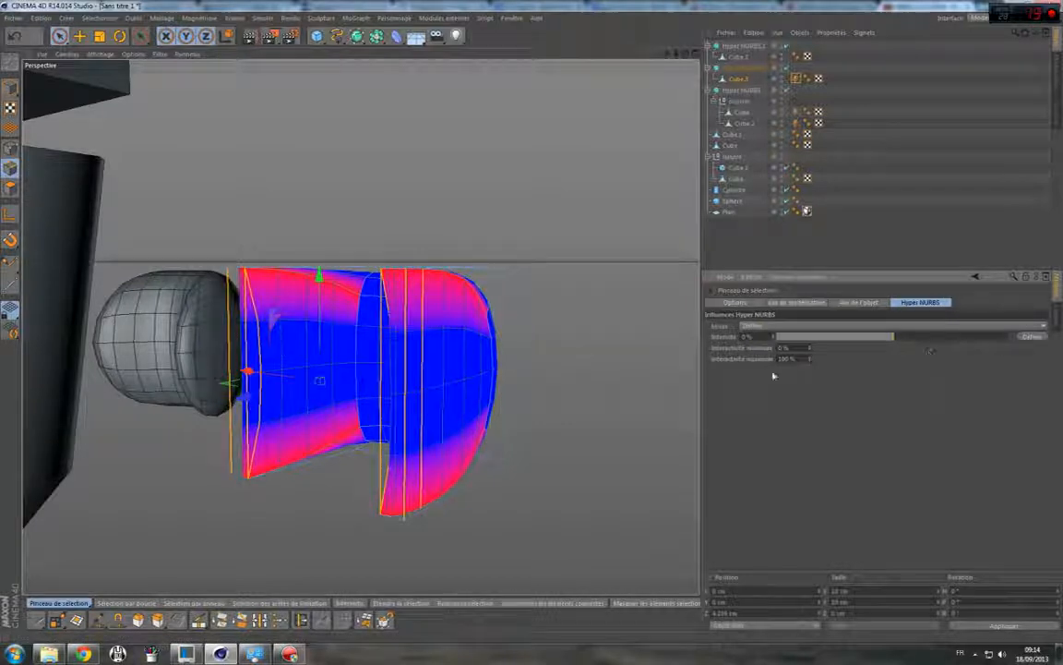
click(624, 321)
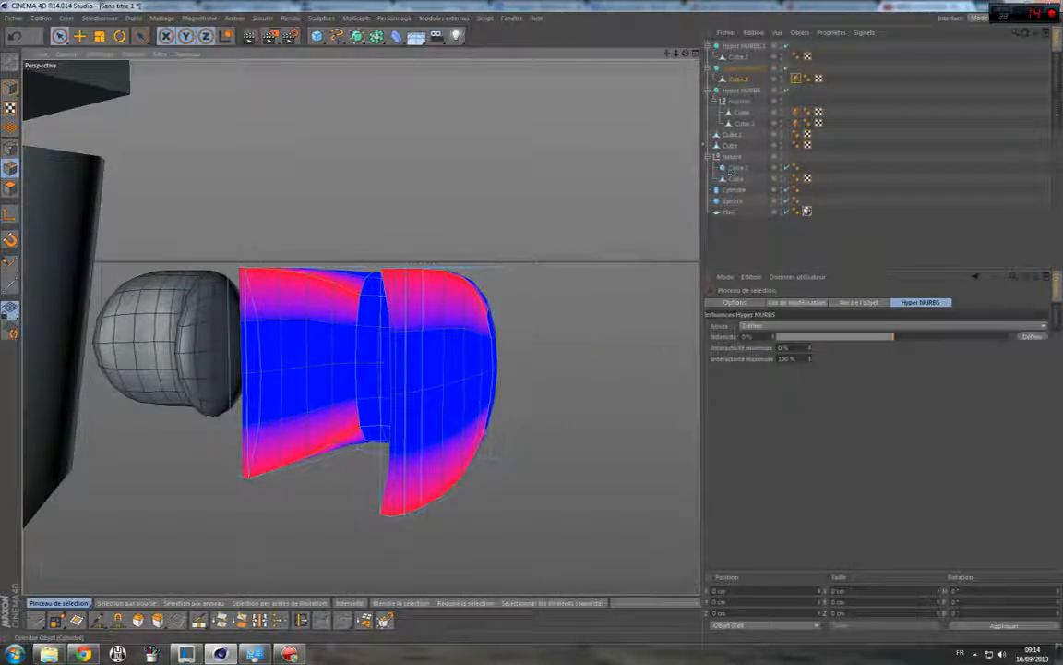
click(558, 208)
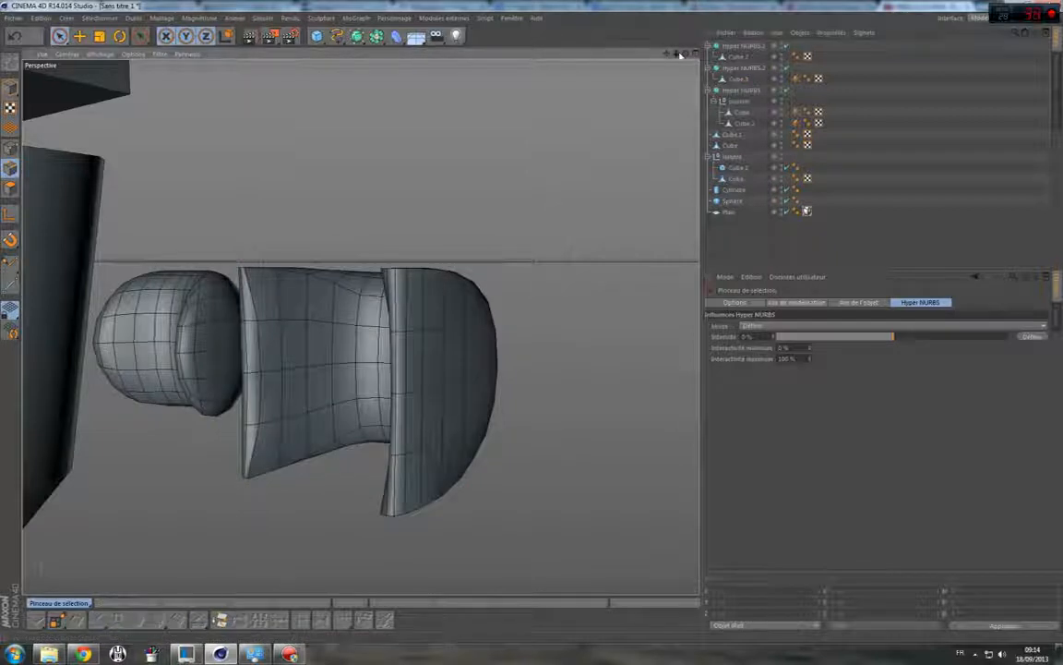
drag(680, 55, 606, 63)
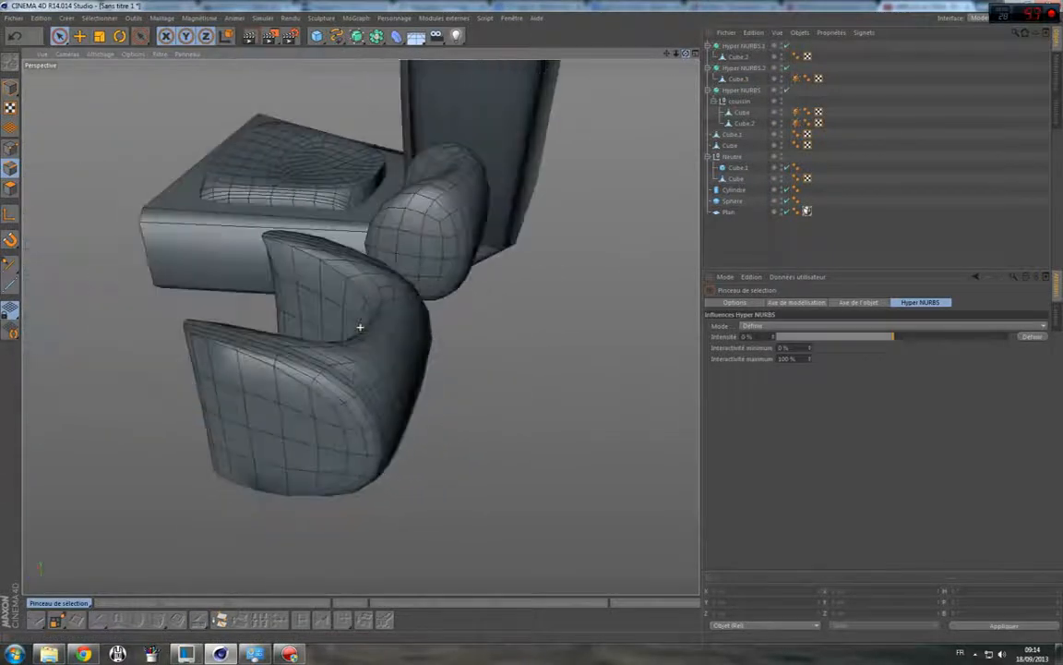
click(360, 327)
Undo all influence weighting on the U-shaped cube's edges and turn its Hyper NURBS back on.
key(q)
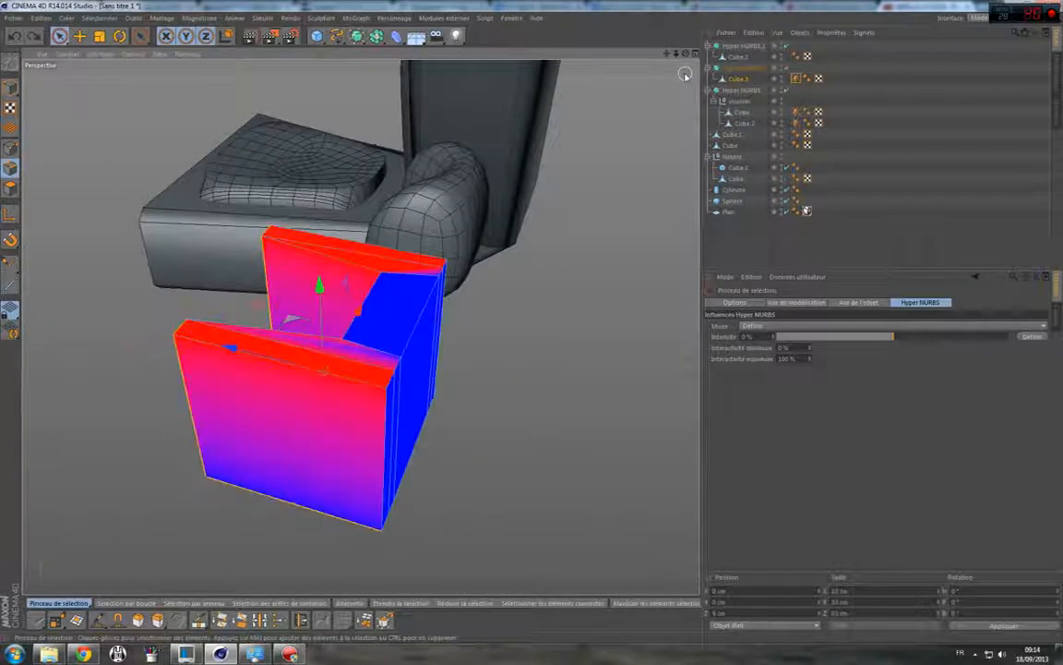
key(q)
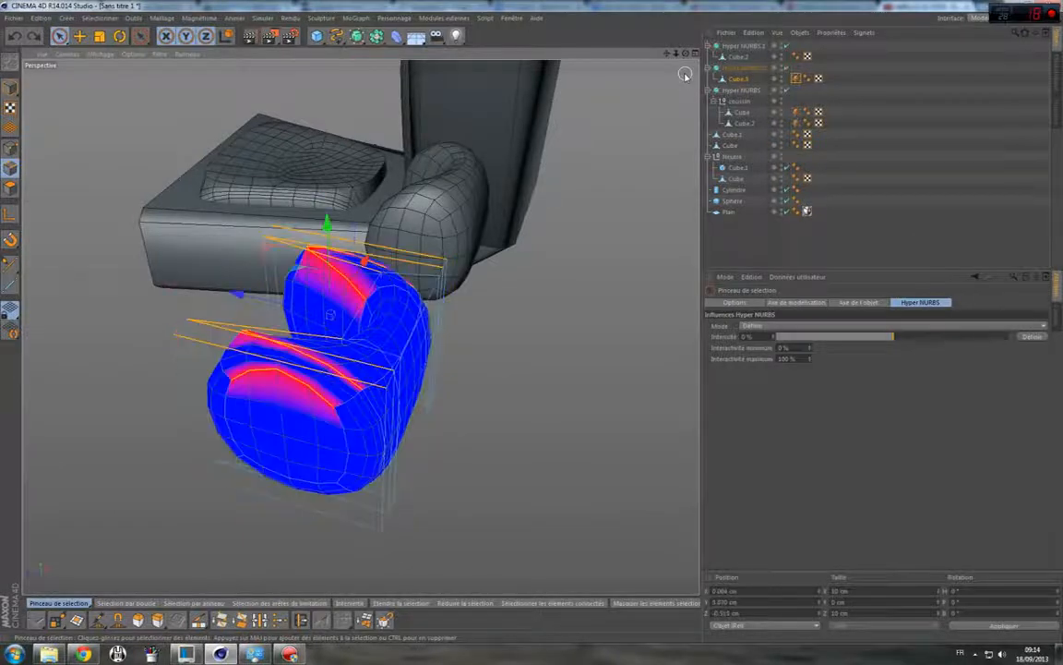
key(q)
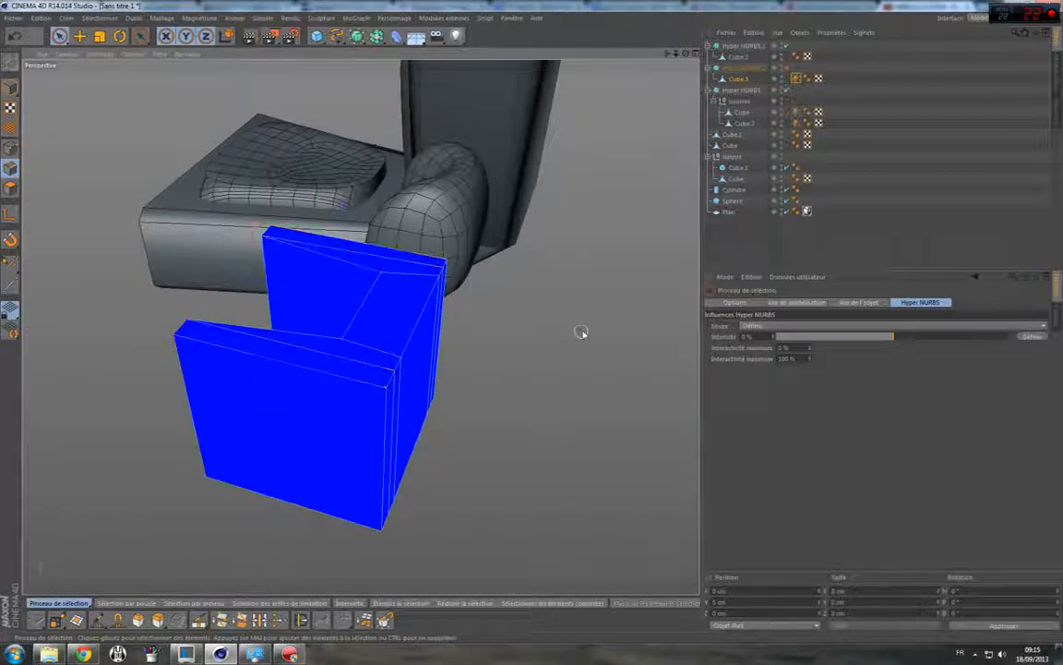
click(894, 132)
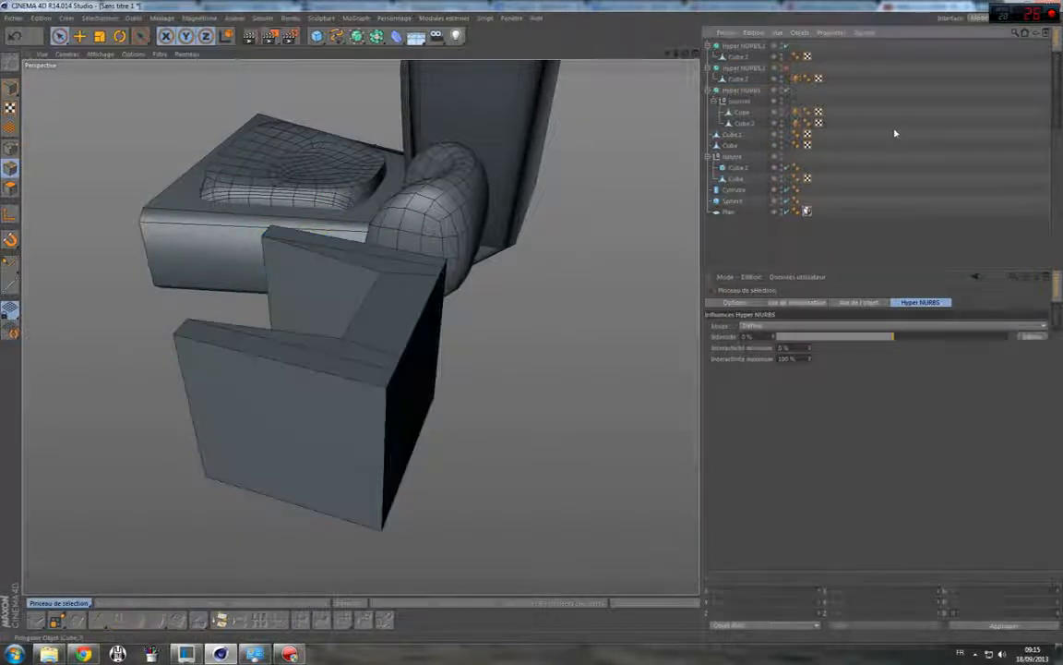
click(785, 68)
drag(687, 57, 554, 72)
alt+drag(360, 327, 408, 304)
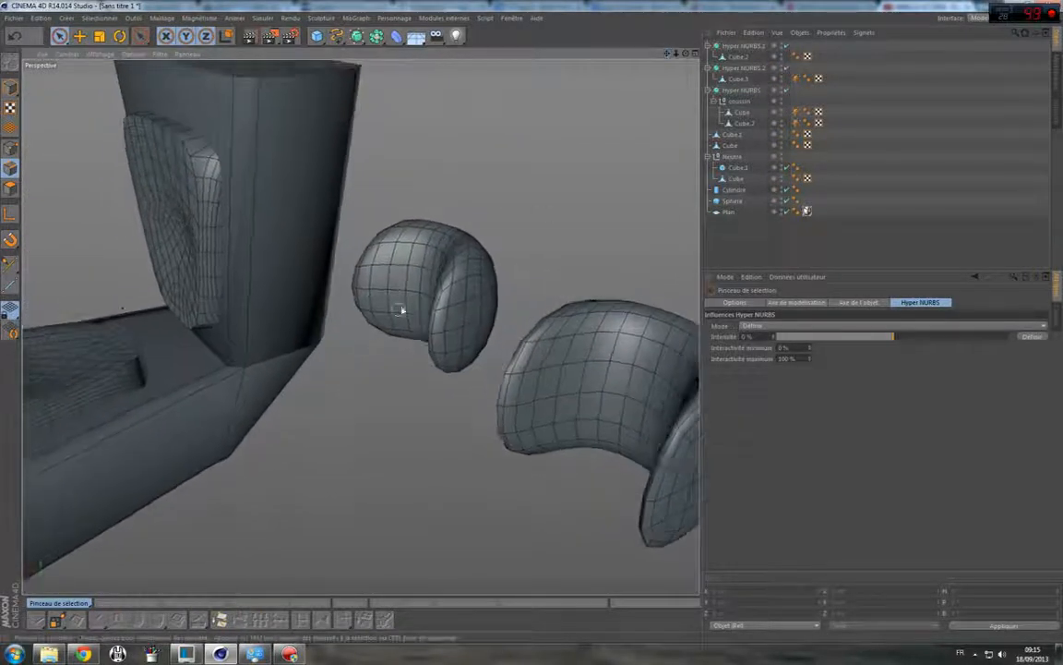
Delete the smoothed test cube nearest the seat and move the remaining one closer to the seat.
click(415, 290)
key(Delete)
click(636, 406)
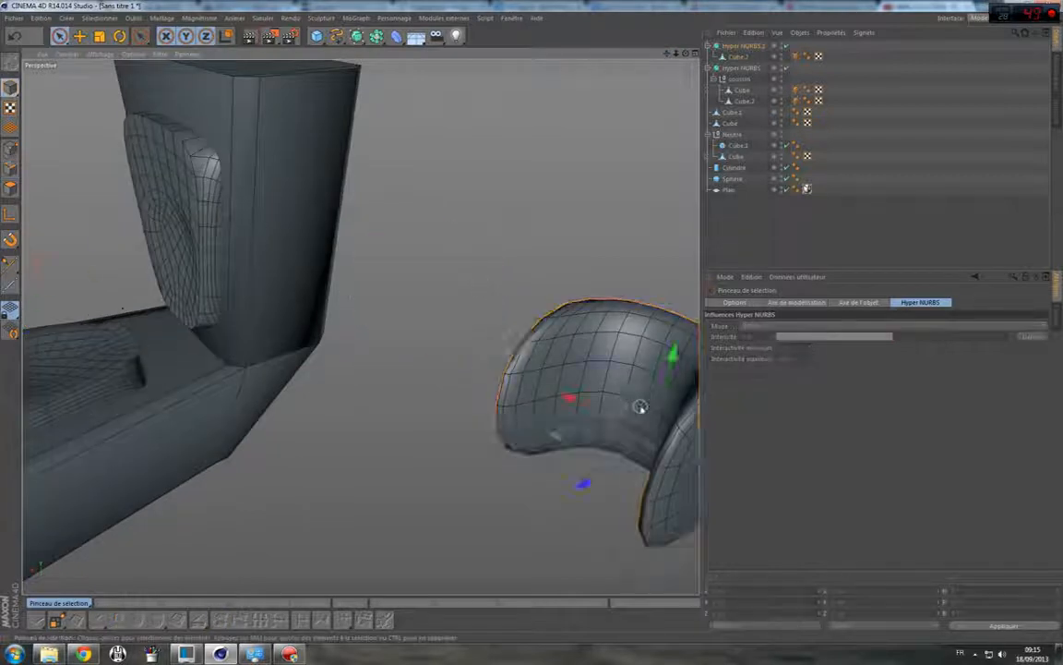
alt+drag(429, 247, 488, 294)
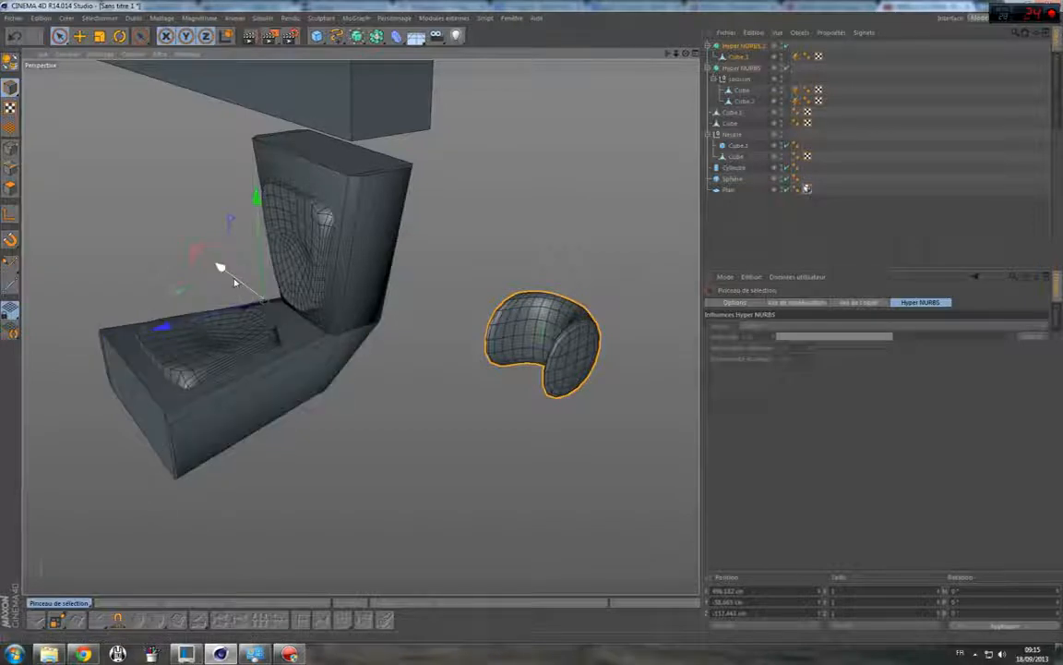
drag(234, 281, 203, 275)
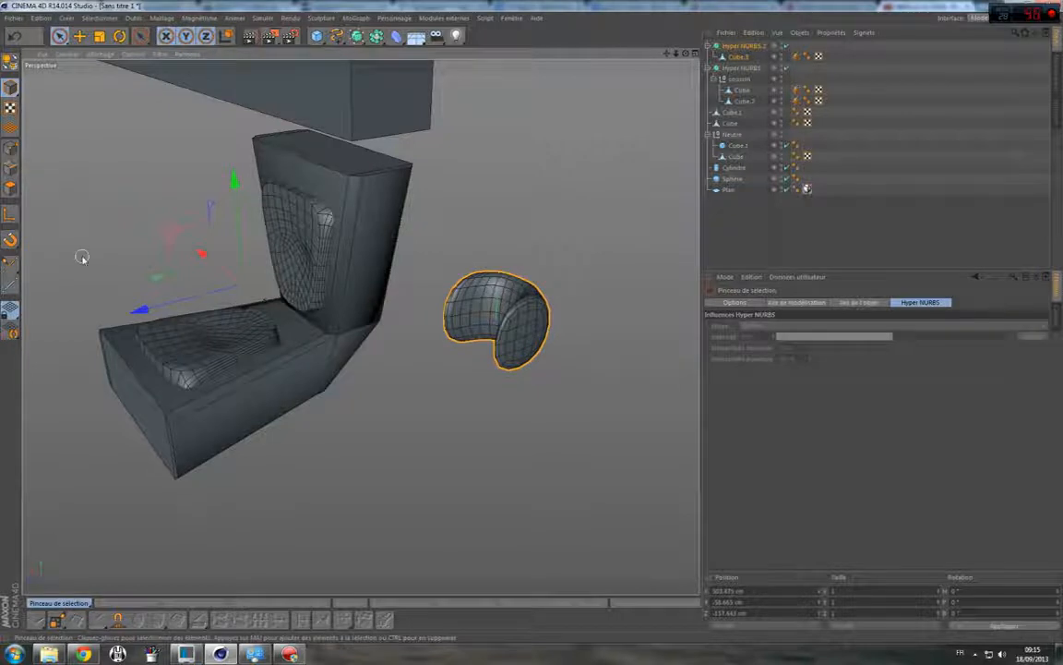
Center the remaining smoothed cube's axis on its geometry with the axis centering command, then close its dialog.
click(161, 18)
mouse_move(207, 120)
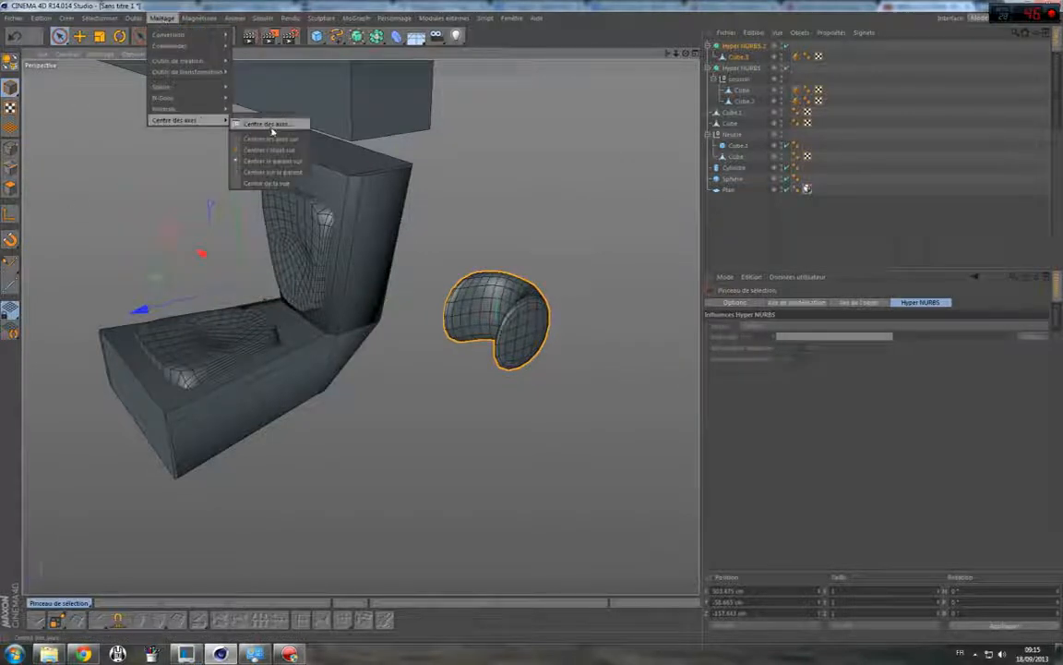
click(270, 126)
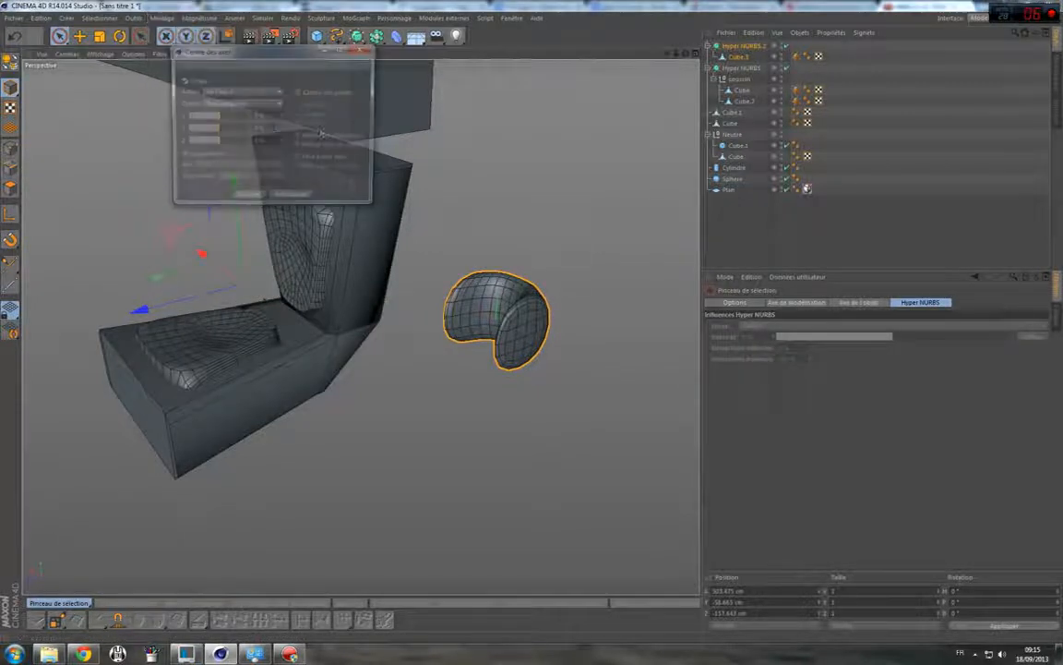
click(248, 199)
click(366, 49)
Position the smoothed U-shaped cube as a headrest, centered in front of the top of the seat's backrest.
alt+drag(462, 323, 347, 328)
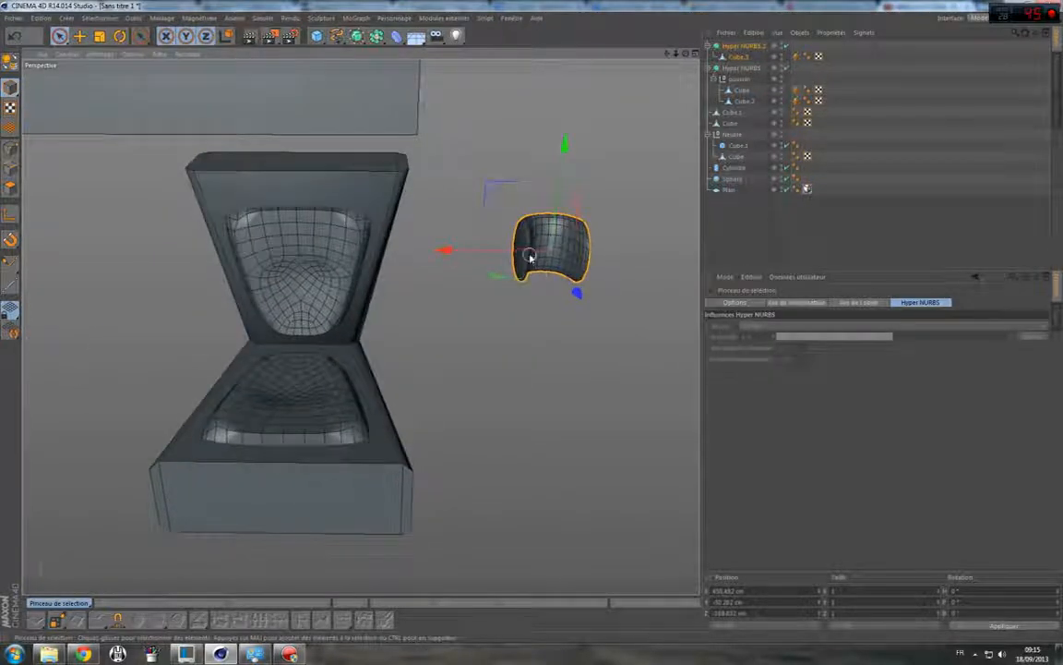
drag(529, 256, 256, 254)
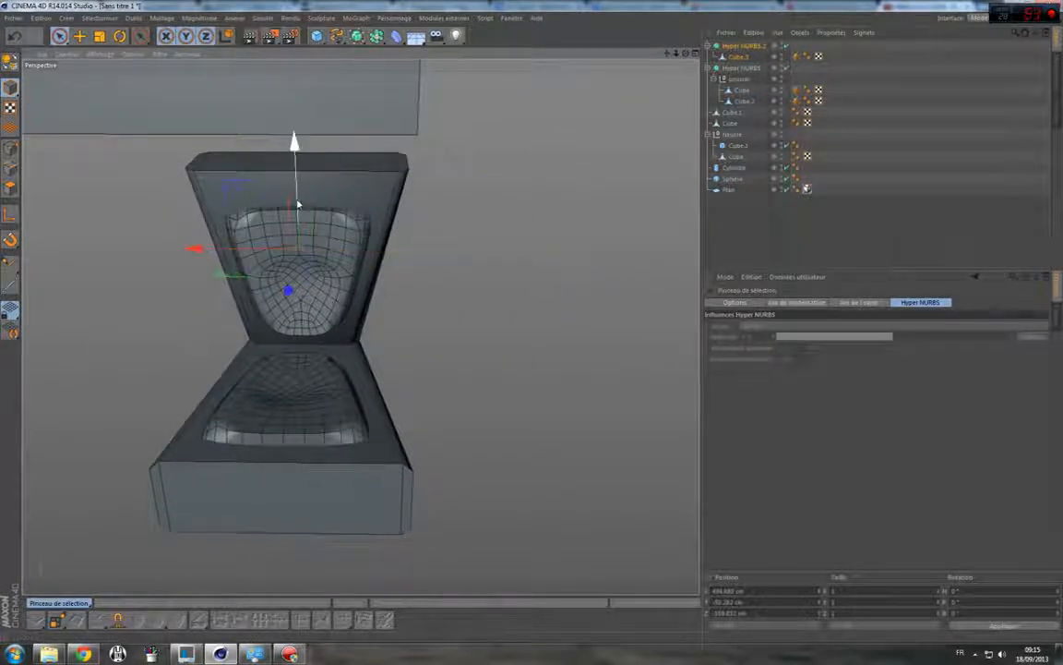
drag(297, 203, 309, 107)
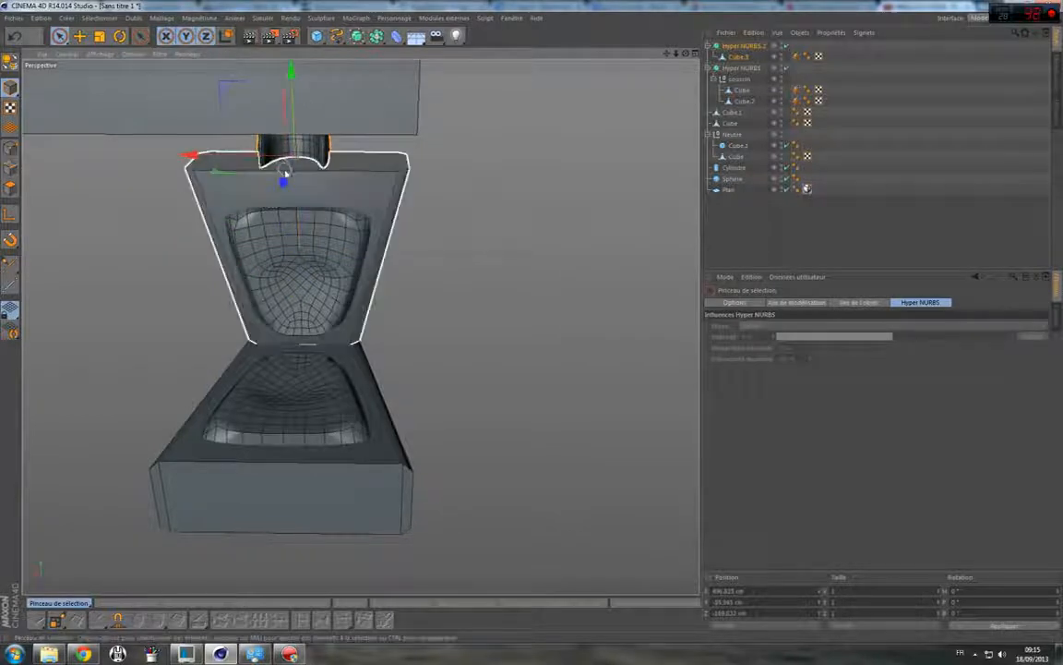
mouse_move(284, 177)
mouse_down()
mouse_move(283, 191)
mouse_move(243, 171)
mouse_move(287, 187)
mouse_up()
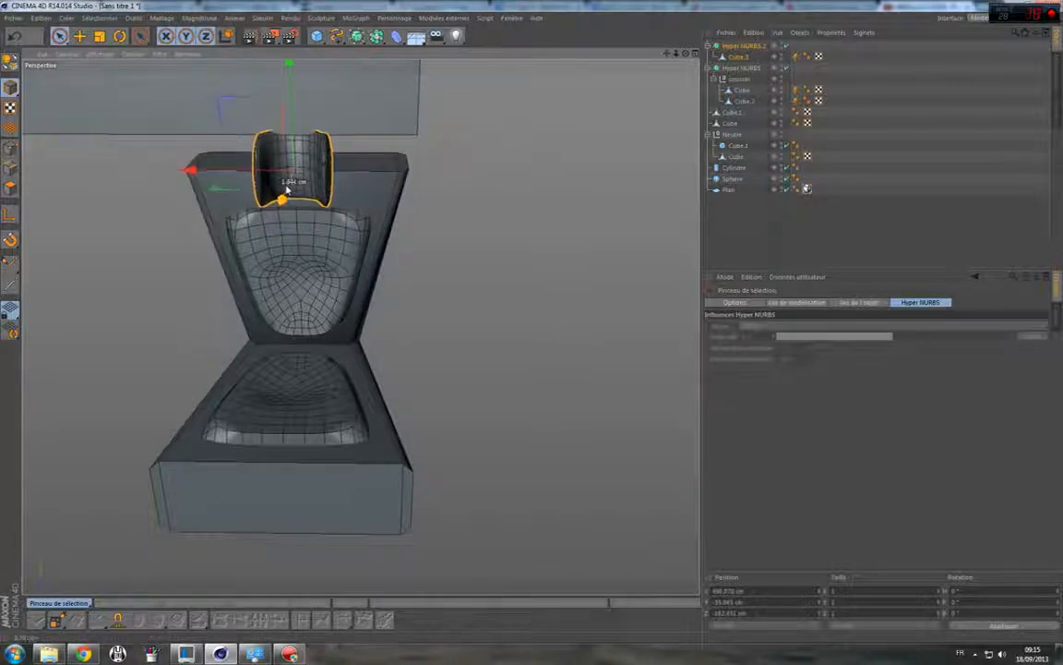
click(577, 126)
Add a new cube primitive and set its X, Y and Z sizes to 10 cm.
alt+drag(577, 125, 363, 340)
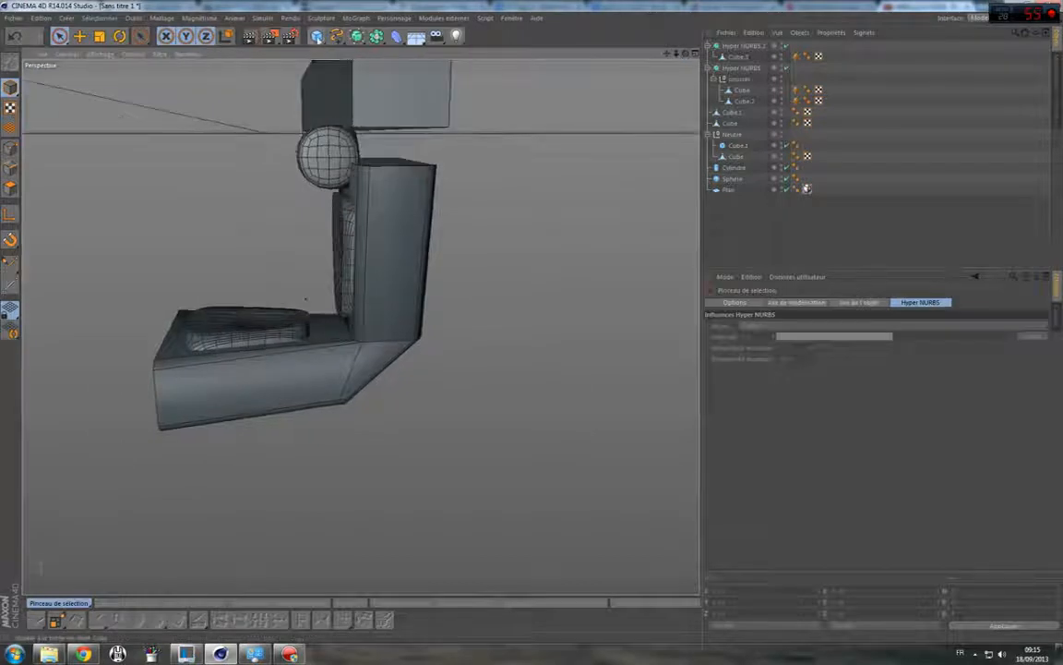
drag(317, 37, 366, 46)
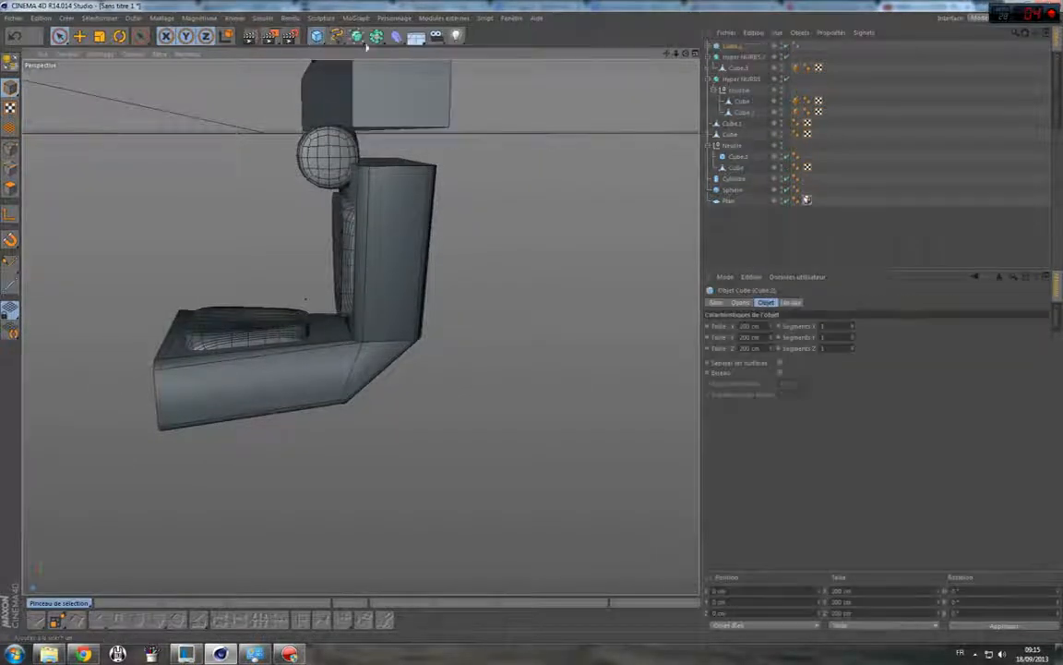
drag(761, 326, 657, 337)
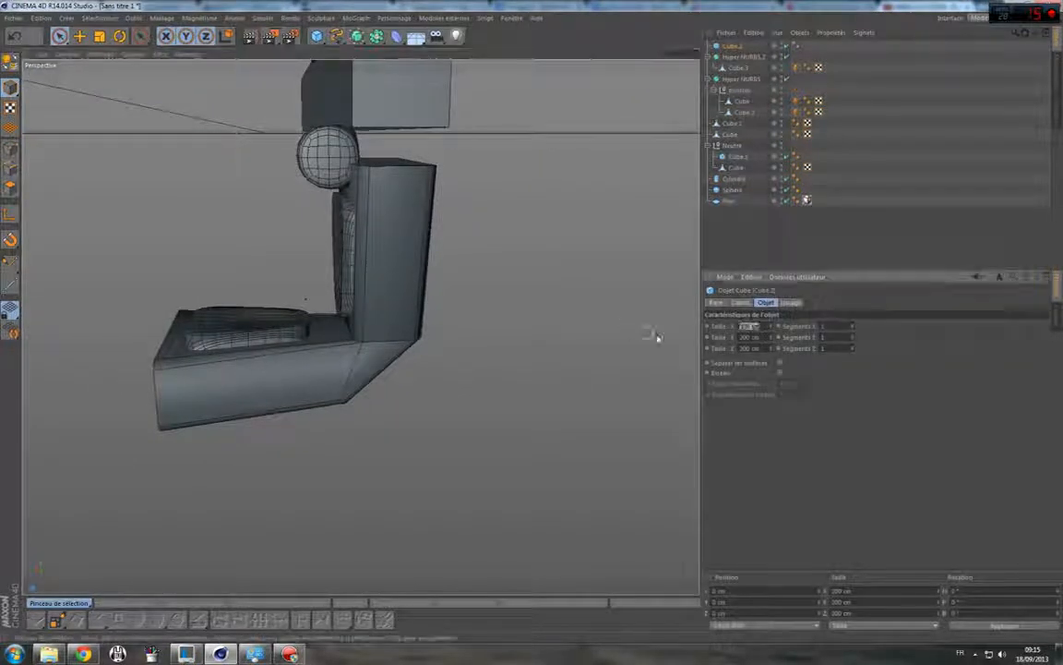
text(50)
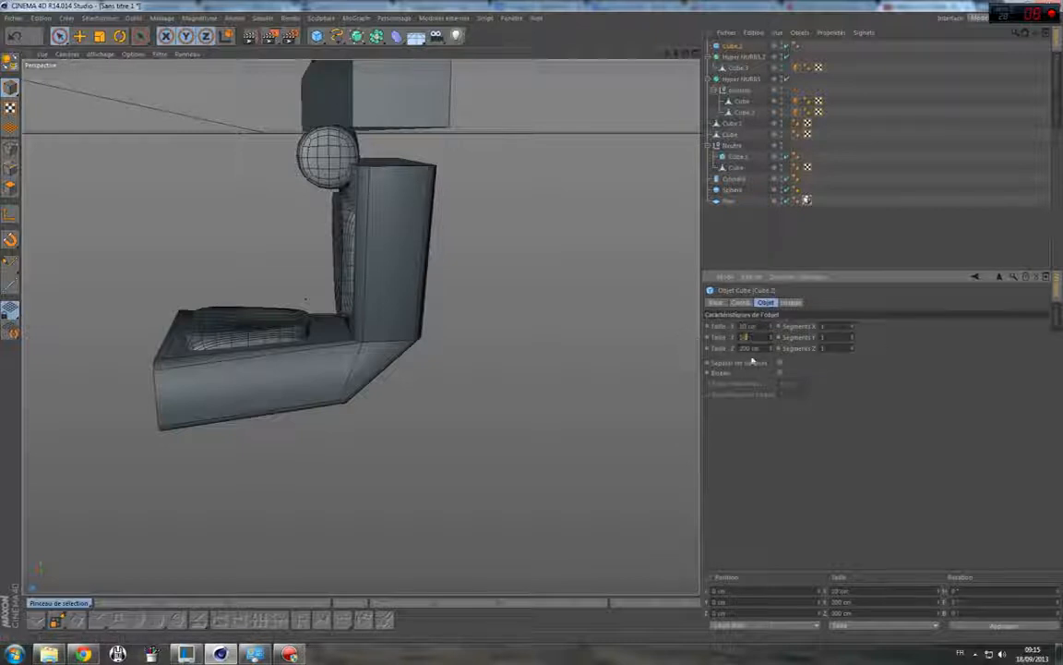
click(142, 100)
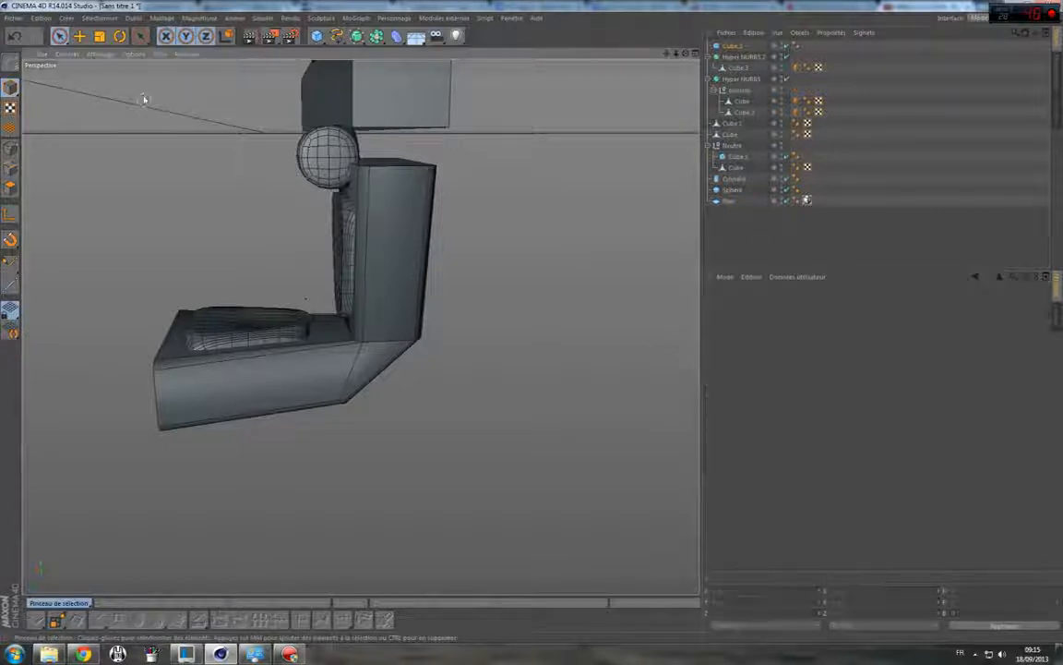
Transfer the new cube to the headrest's position and shift it back so it sits above the backrest.
click(732, 46)
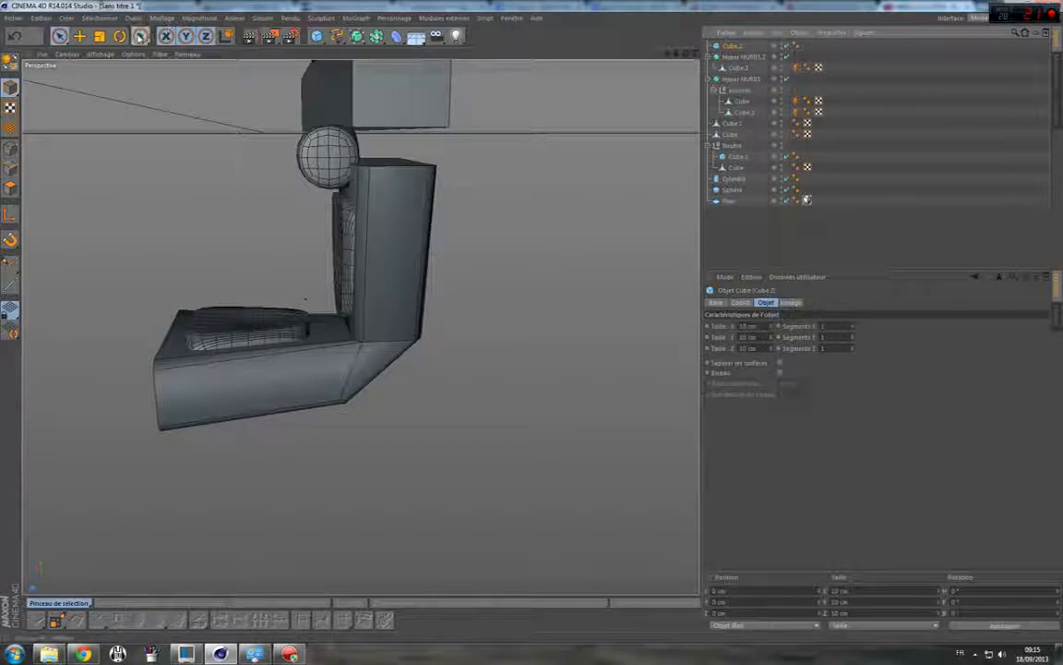
drag(139, 37, 183, 94)
click(312, 139)
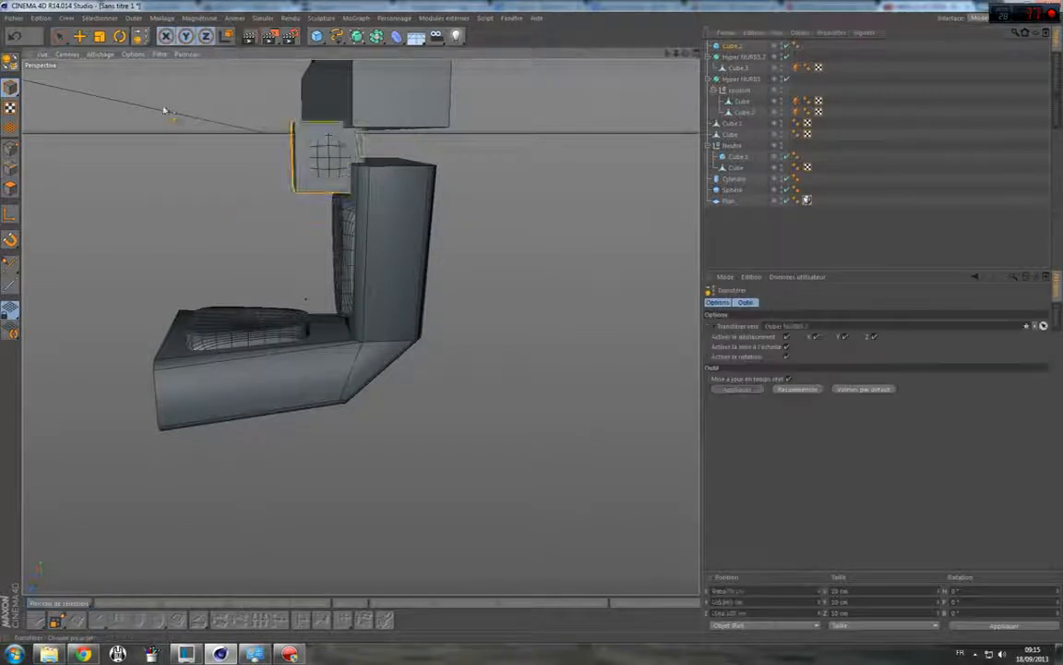
click(59, 37)
drag(265, 161, 317, 161)
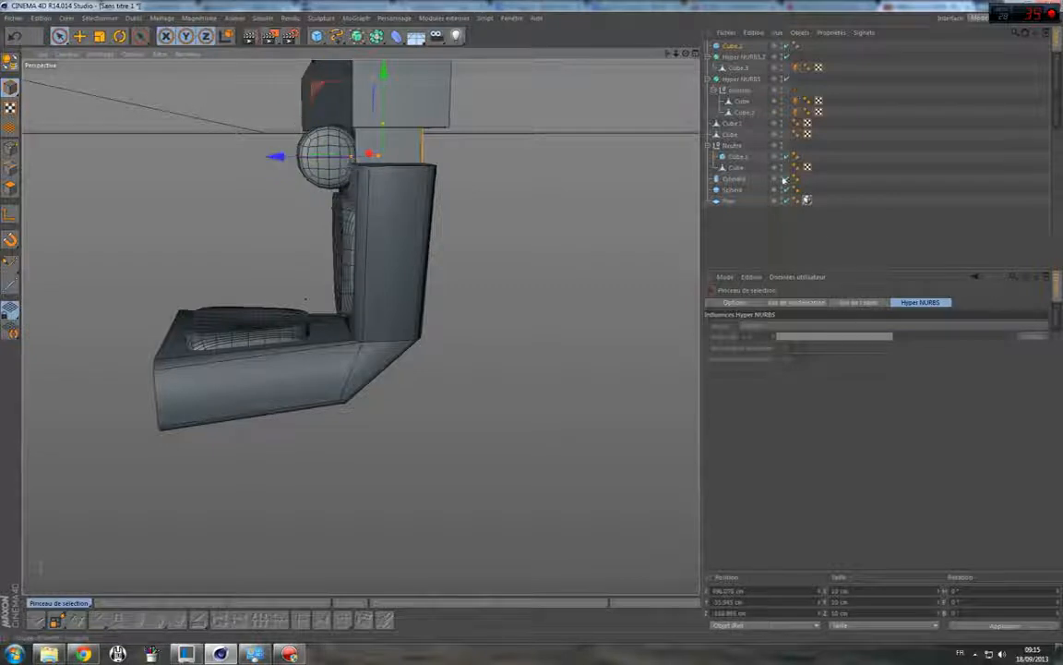
Enable beveled edges on the small cube above the backrest and adjust the bevel radius and subdivision.
click(735, 47)
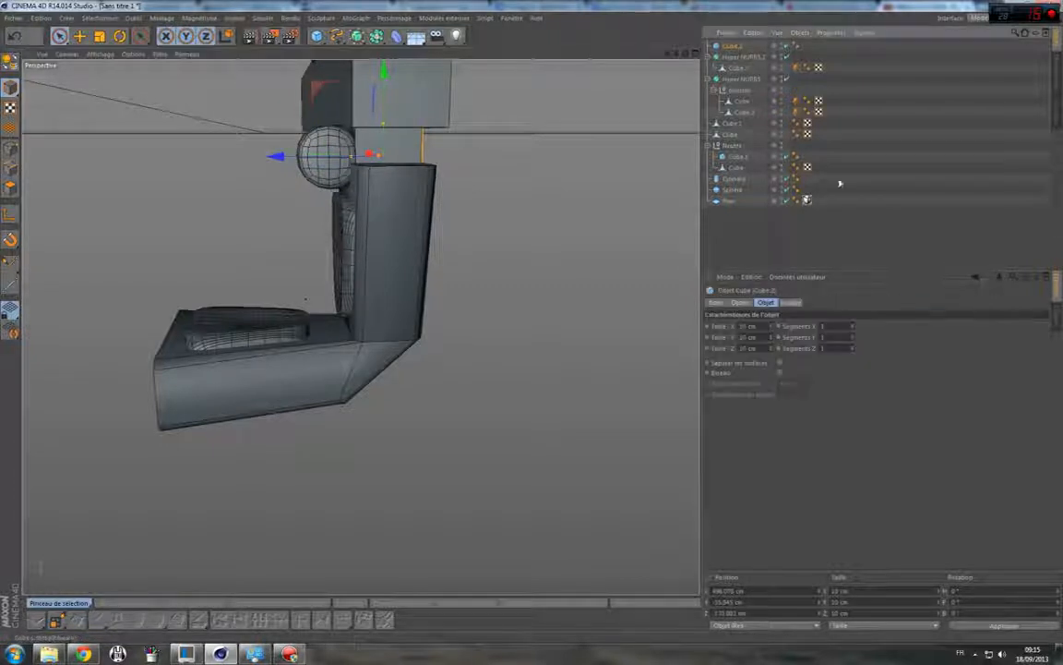
click(780, 372)
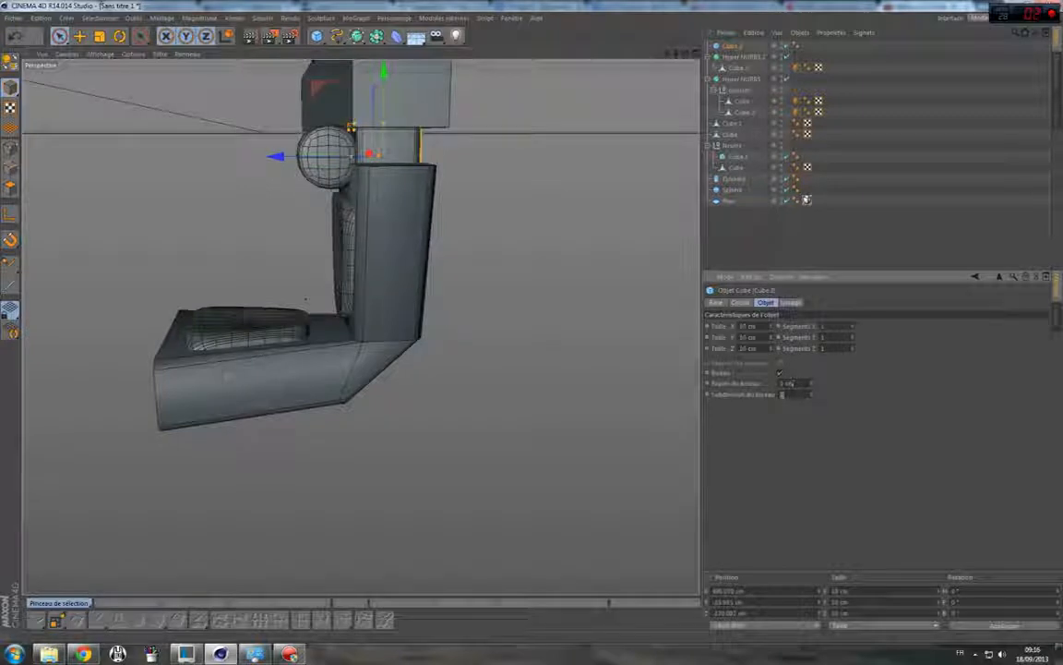
click(791, 394)
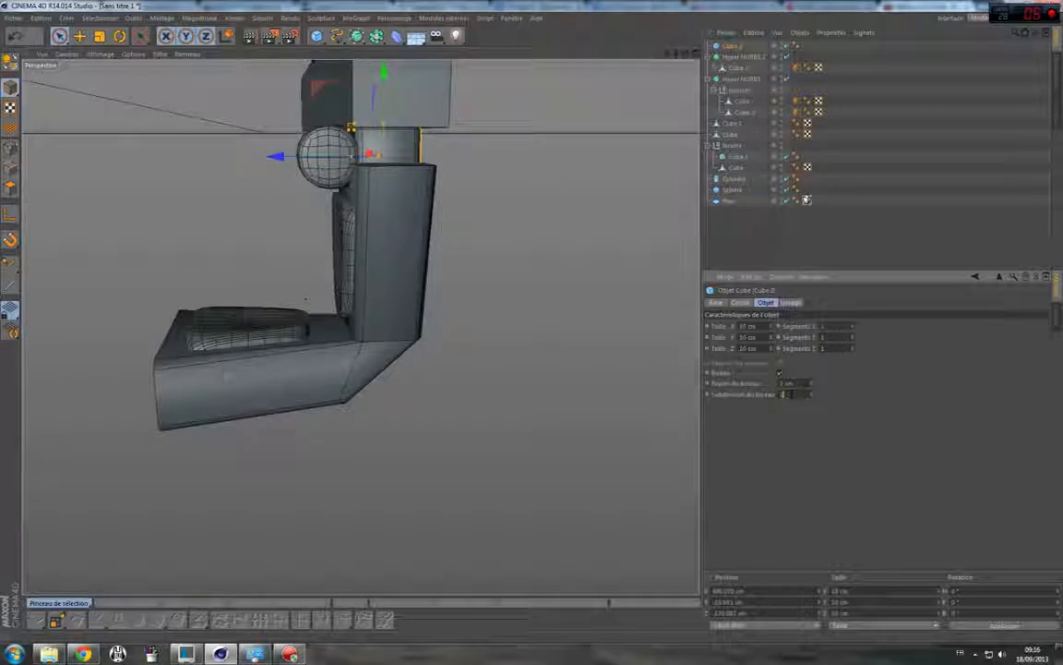
click(551, 293)
Move the cushion group's axis to the inner corner where the seat base meets the backrest.
drag(686, 54, 725, 35)
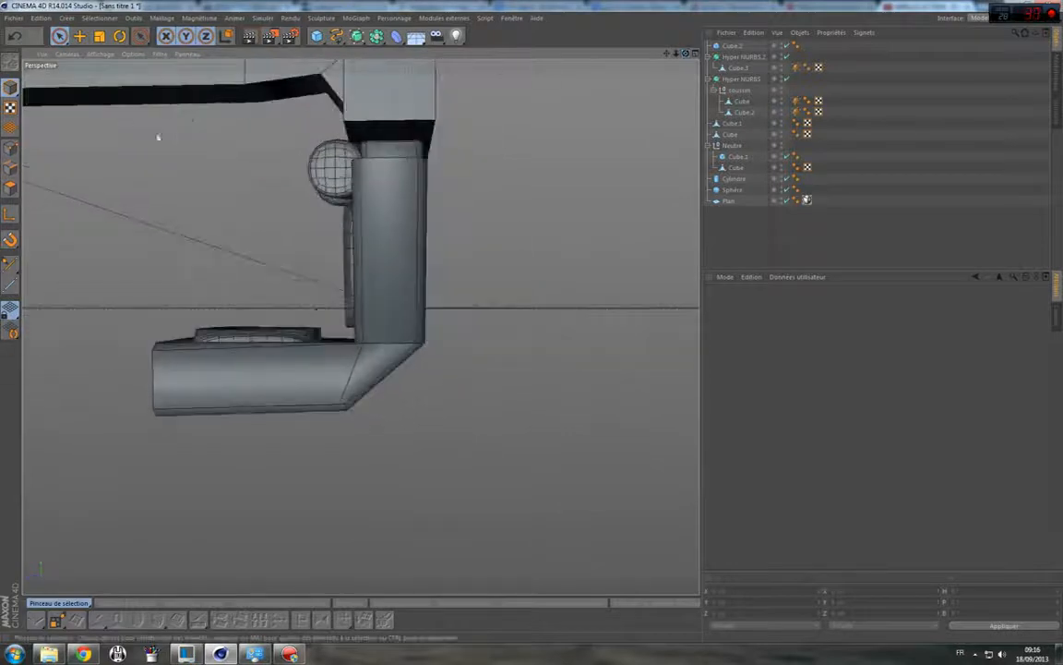
click(191, 125)
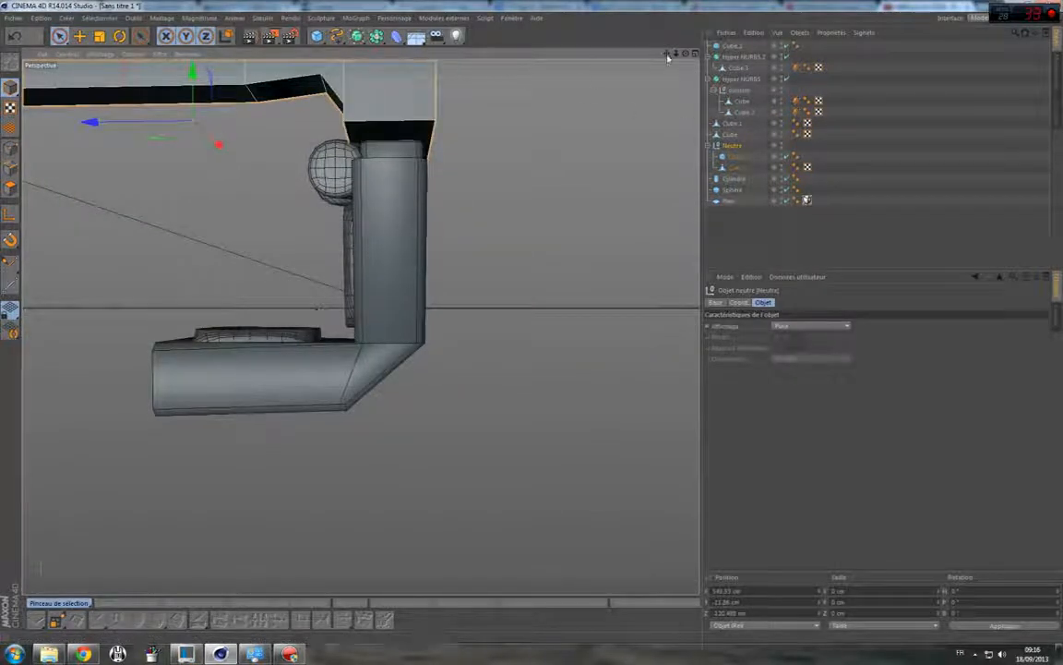
drag(668, 56, 349, 345)
click(392, 387)
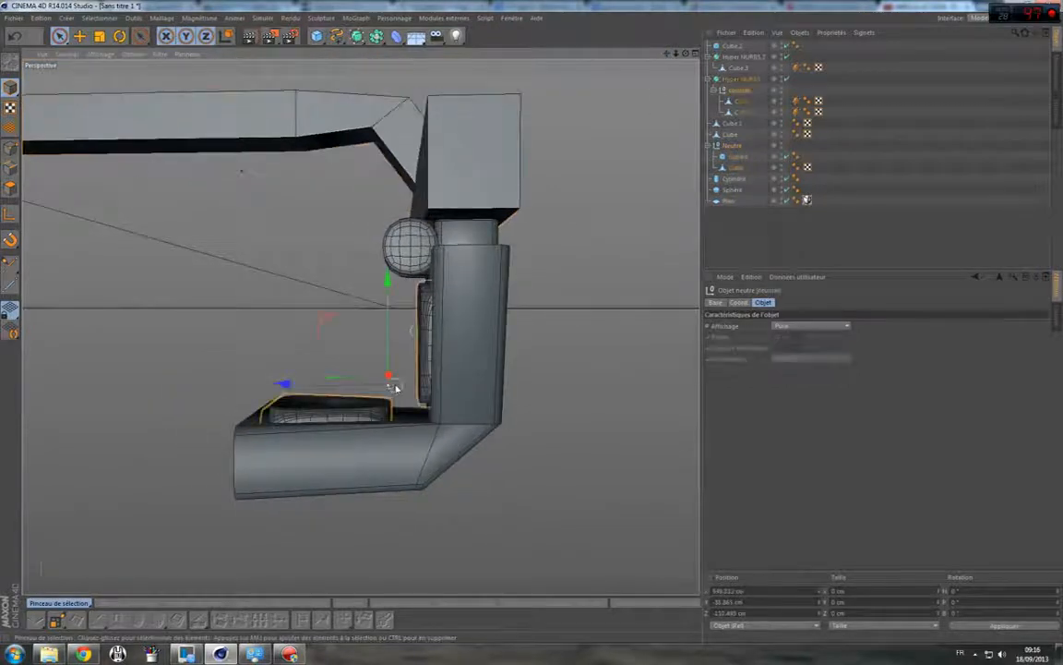
scroll(388, 392, up, 6)
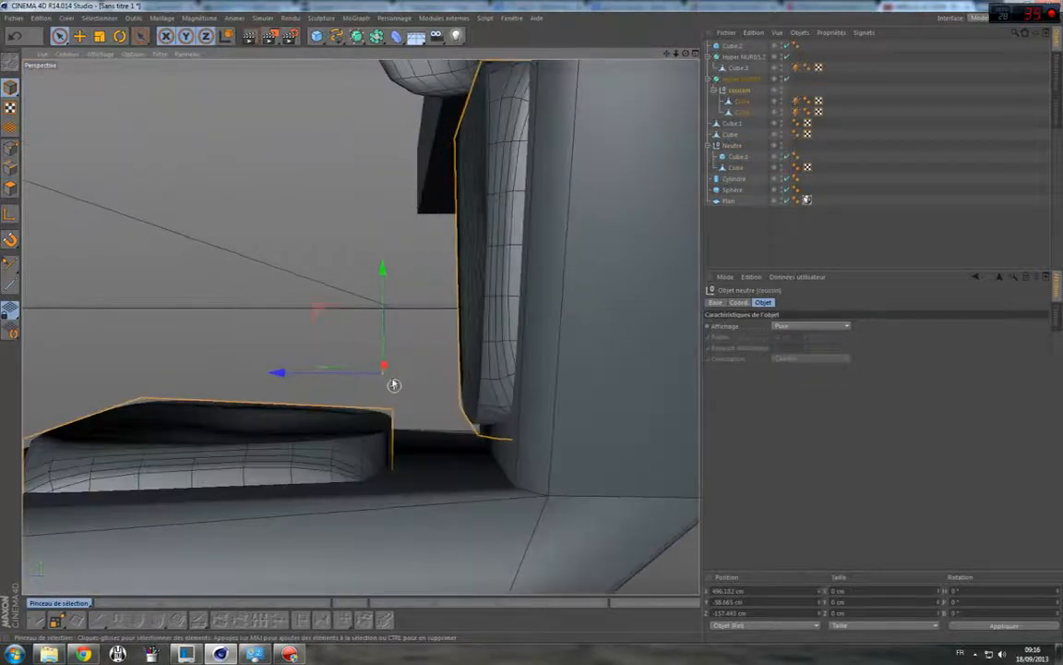
scroll(393, 384, down, 2)
scroll(388, 371, down, 3)
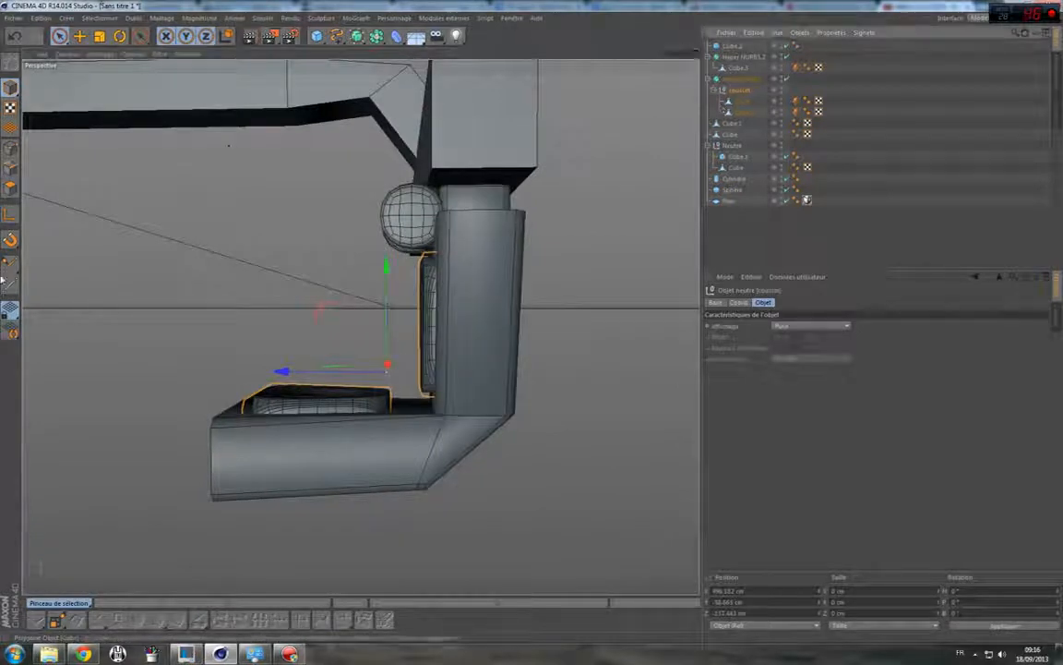
click(10, 216)
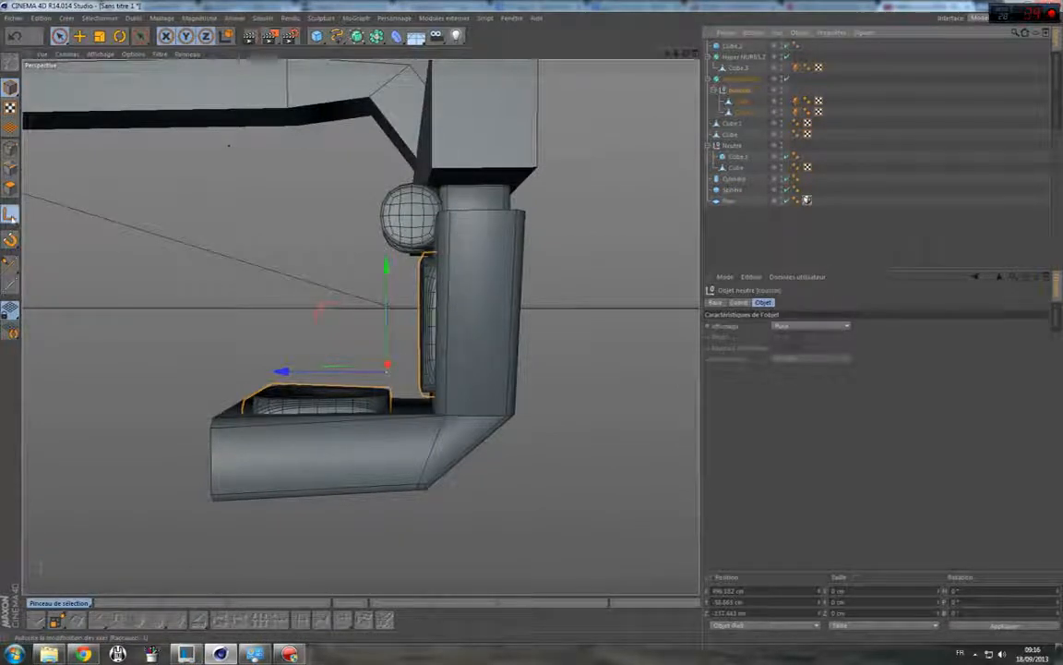
drag(364, 377, 445, 341)
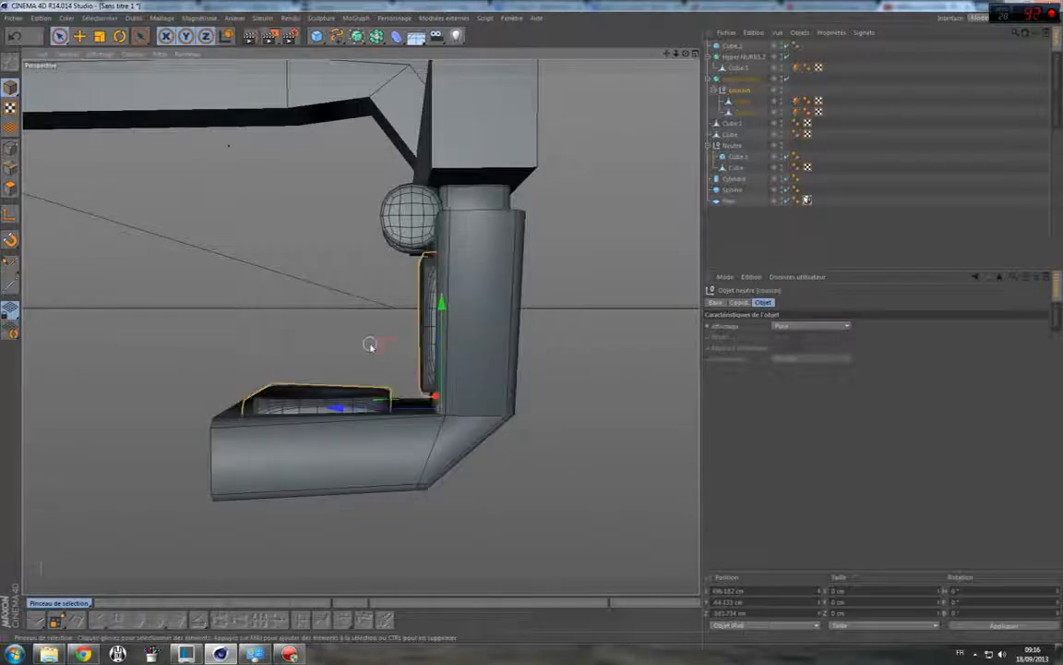
Try moving the cushion group away from the seat, undo the move and clear the selection.
drag(347, 337, 190, 266)
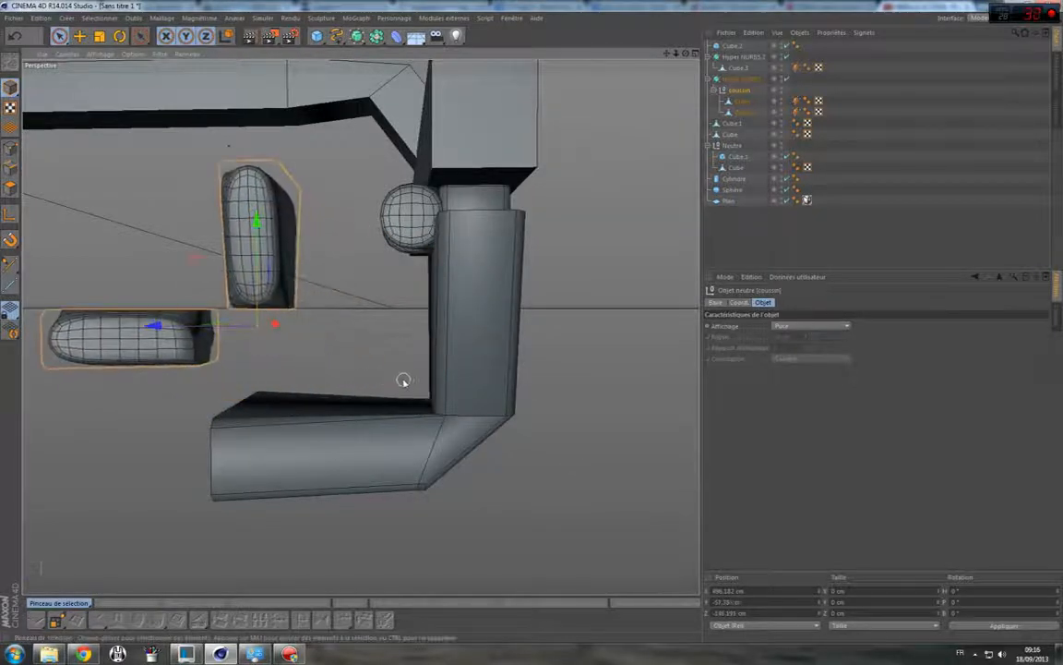
key(ctrl+z)
click(231, 142)
click(257, 242)
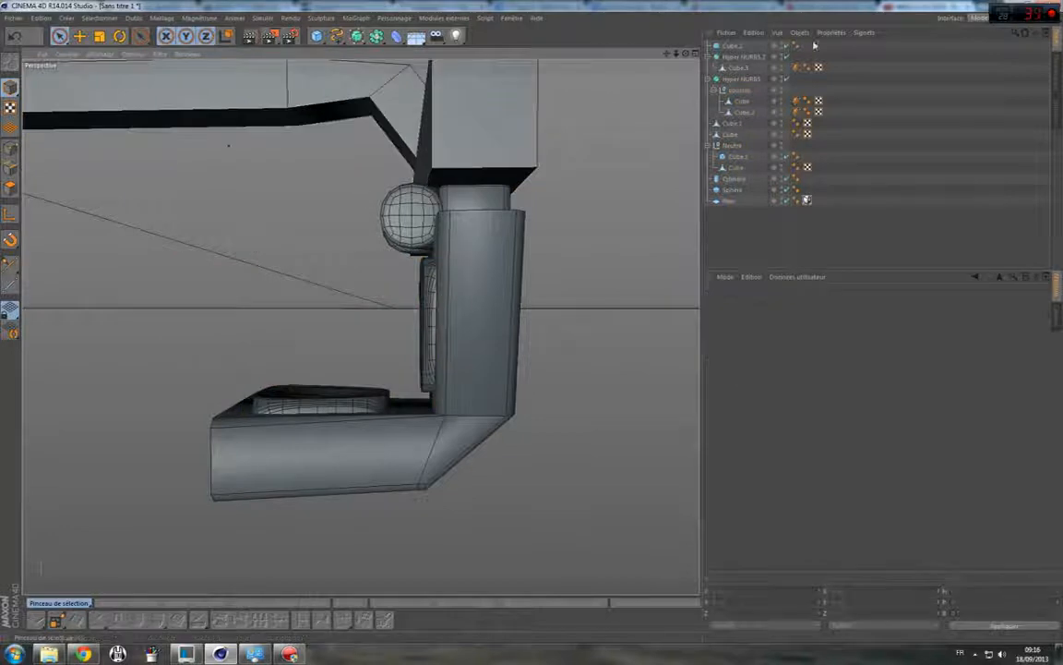
Start the B-Spline tool and show the four-view layout for drawing around the seat.
drag(685, 55, 360, 327)
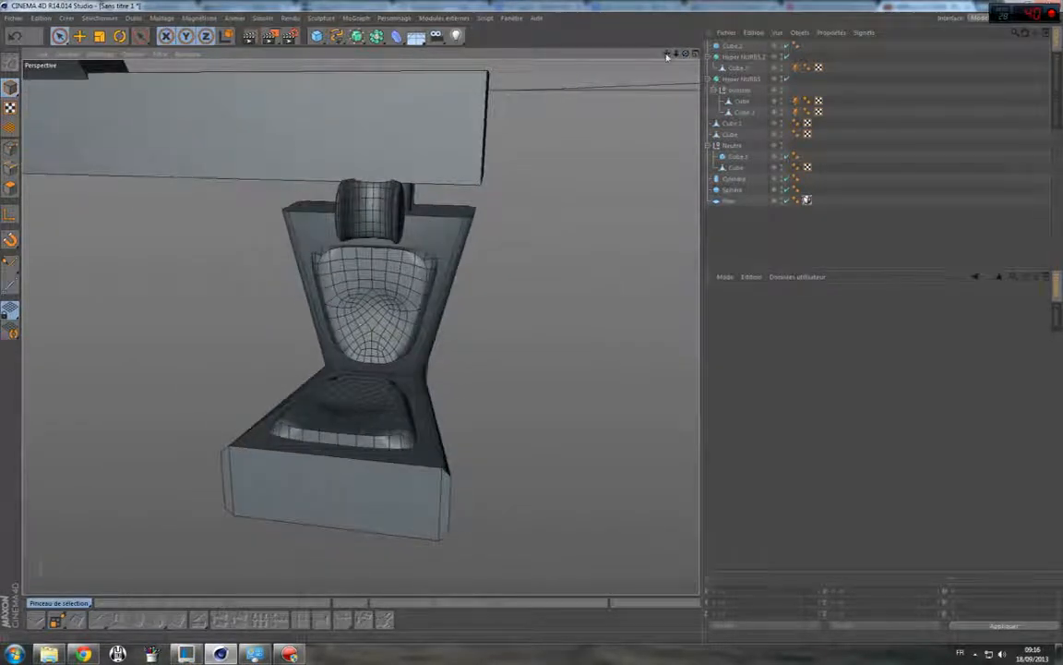
drag(668, 55, 687, 62)
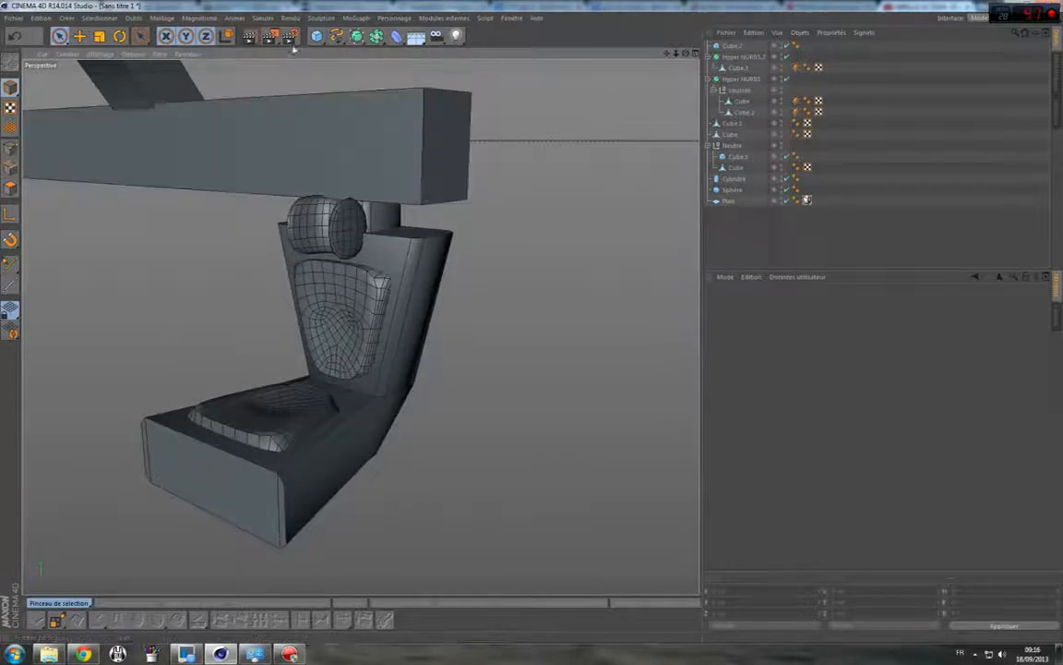
click(335, 37)
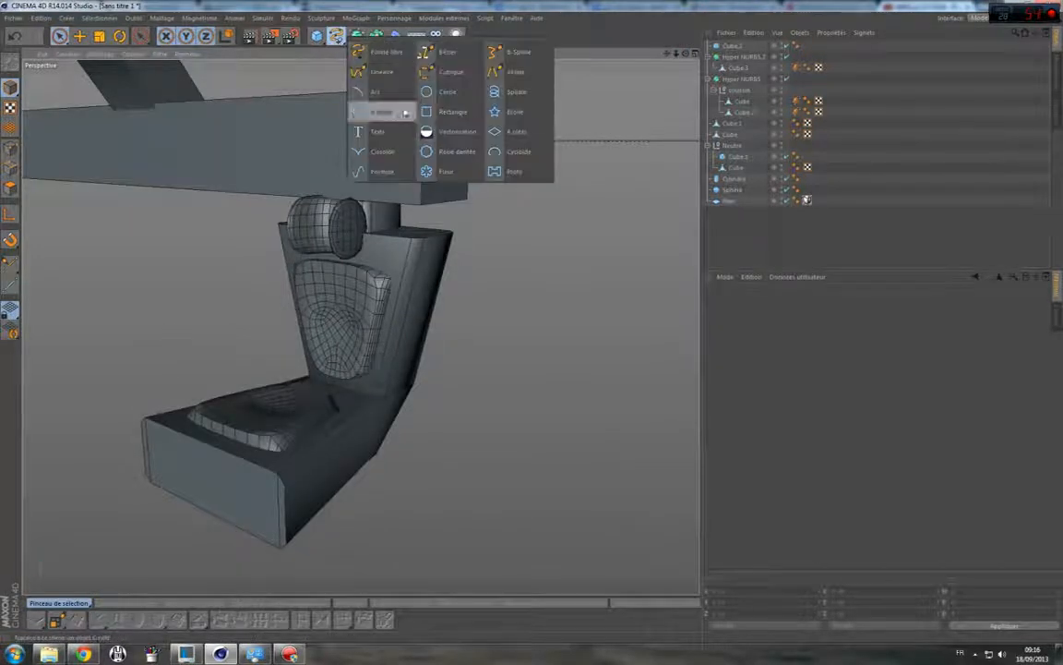
click(513, 51)
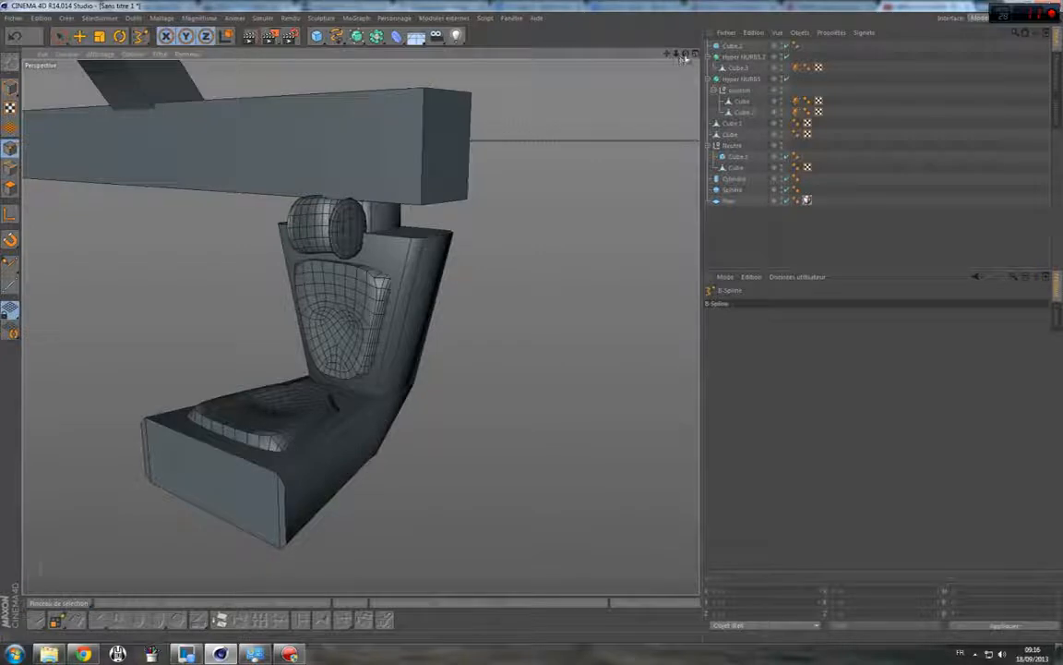
click(693, 54)
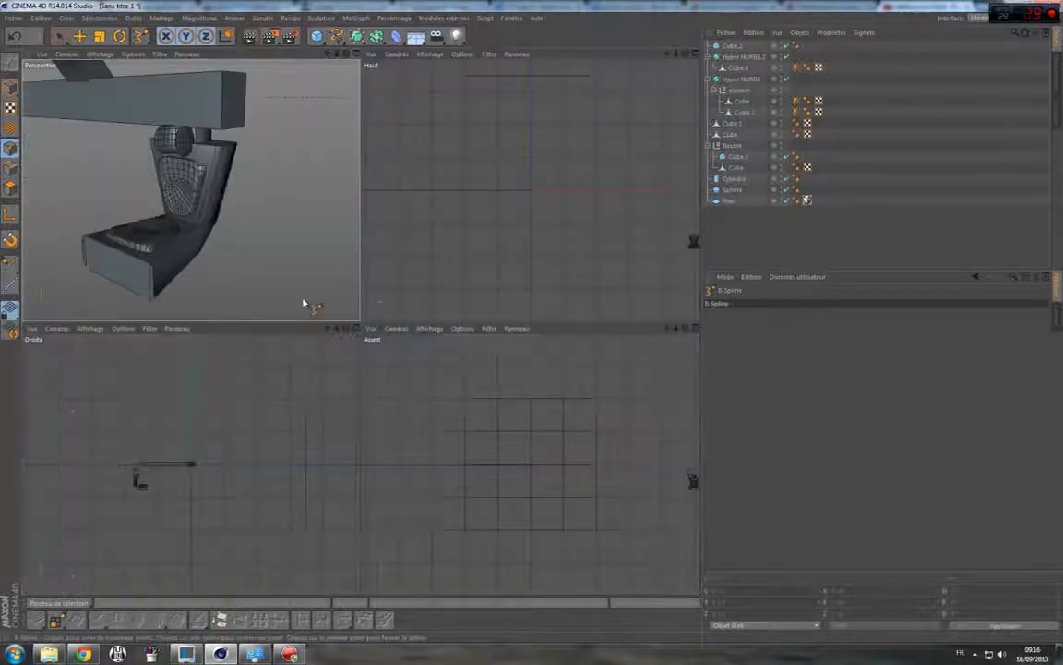
Try placing a B-Spline point in front of the seat in the top view and undo it.
scroll(642, 226, up, 2)
scroll(669, 247, up, 3)
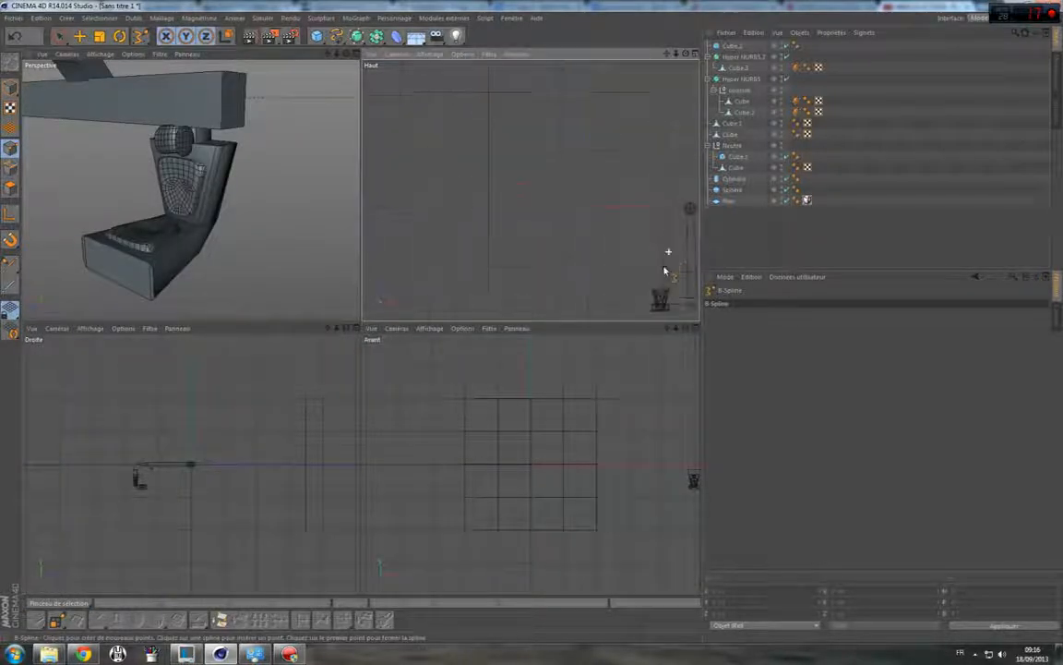
scroll(596, 256, up, 4)
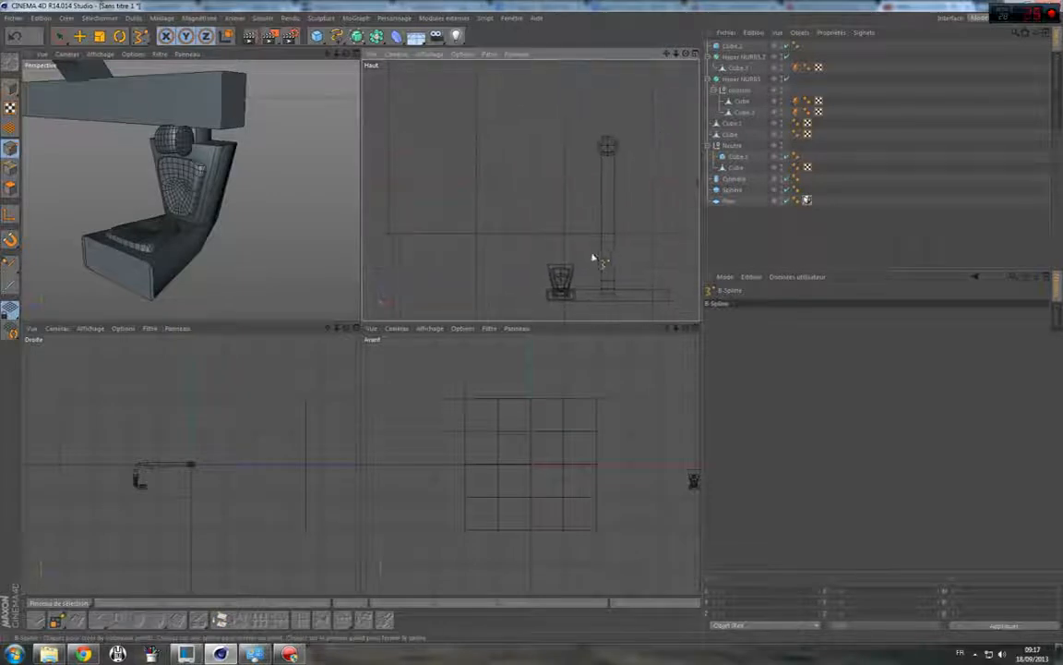
drag(671, 57, 631, 64)
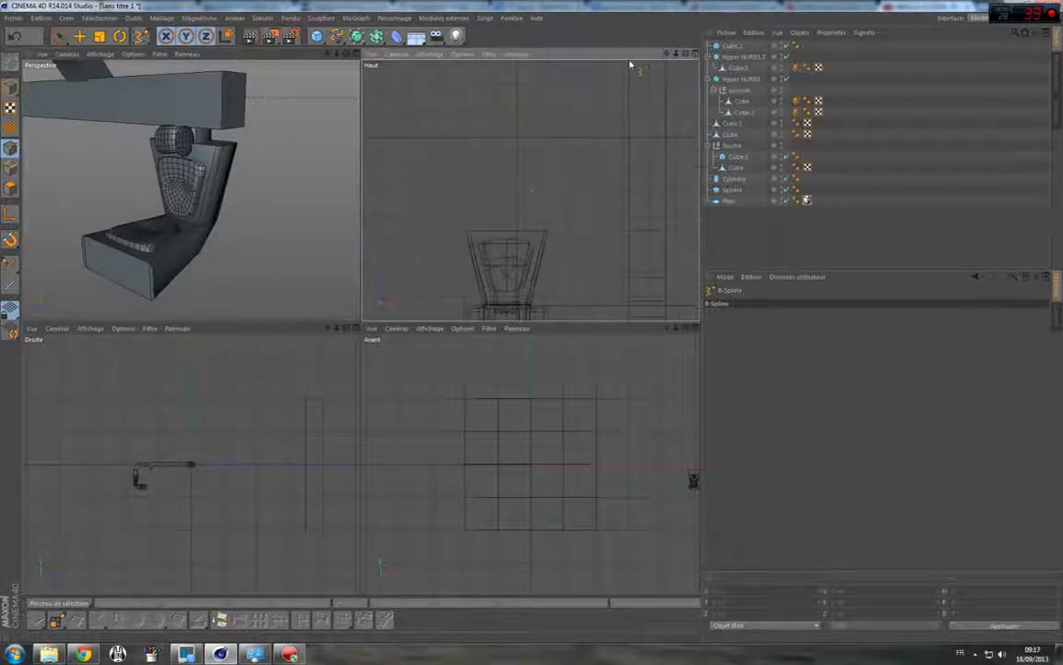
drag(336, 36, 511, 47)
click(505, 225)
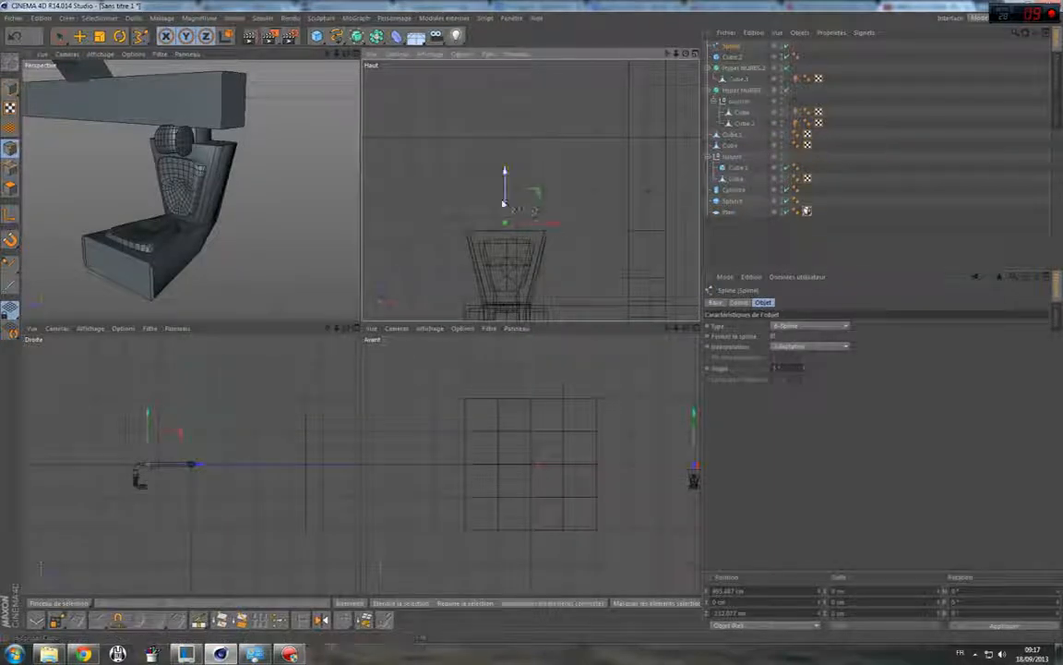
key(ctrl+z)
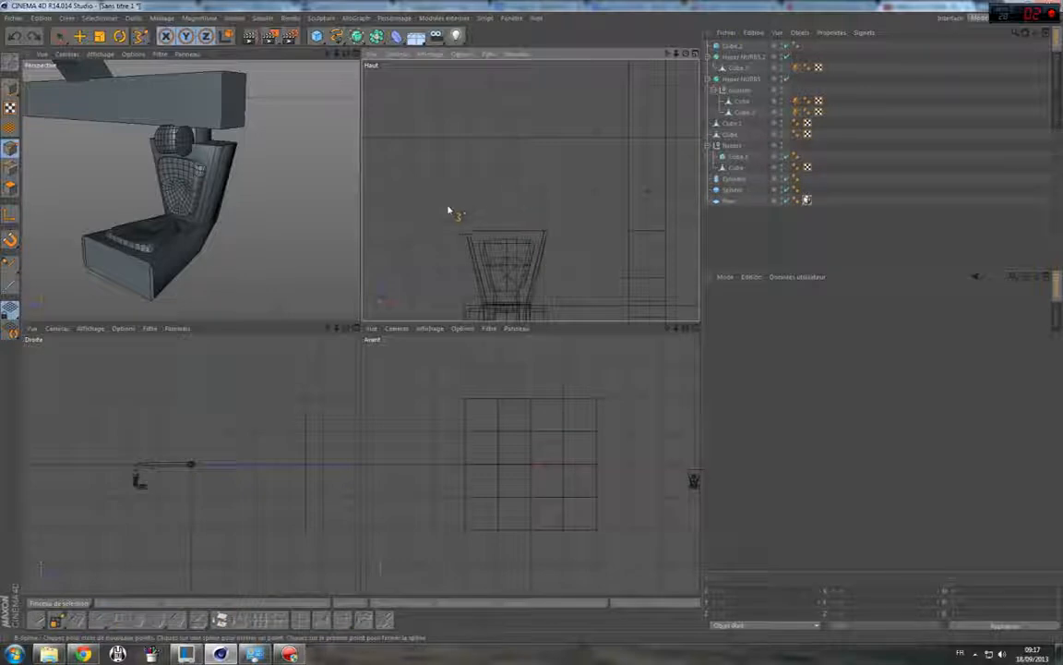
Hide the Plan object so that its grid no longer clutters the views.
scroll(541, 245, down, 2)
scroll(552, 230, up, 8)
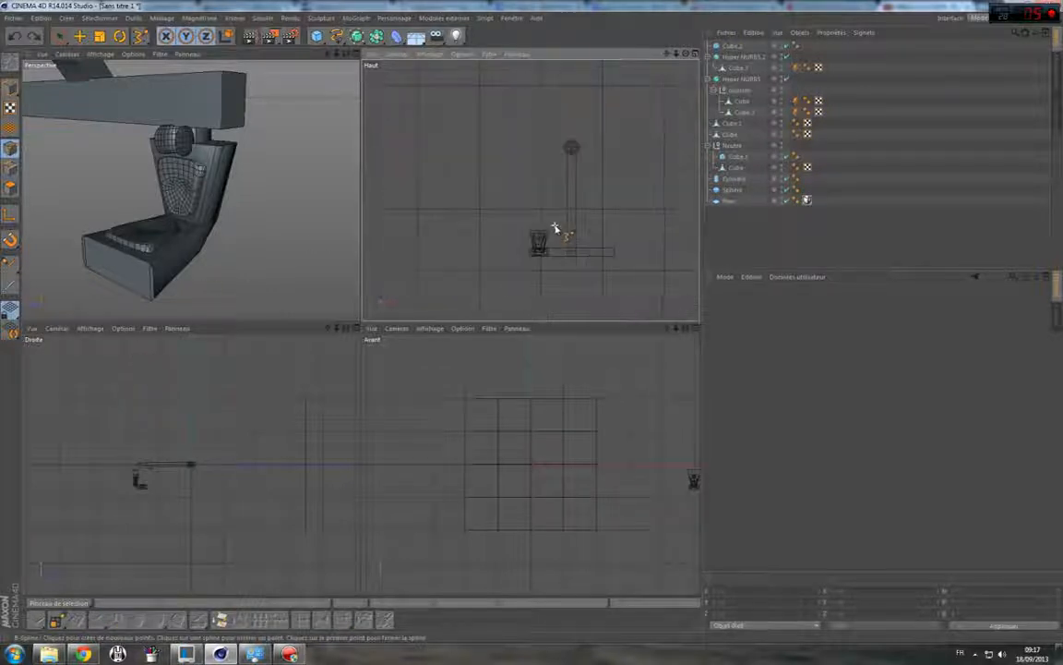
scroll(475, 237, up, 4)
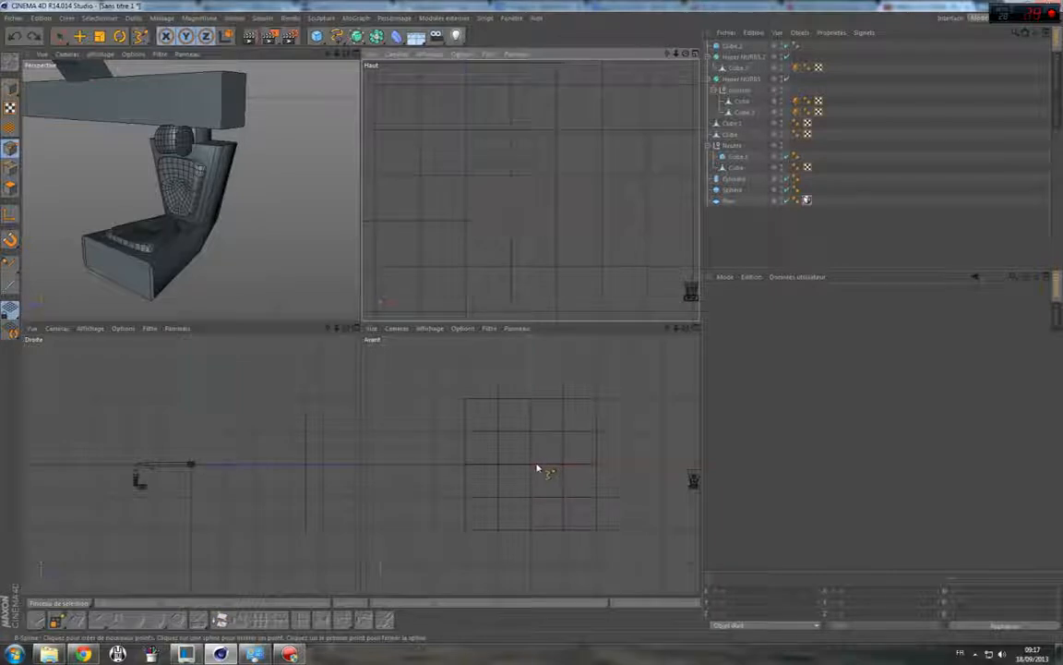
click(783, 202)
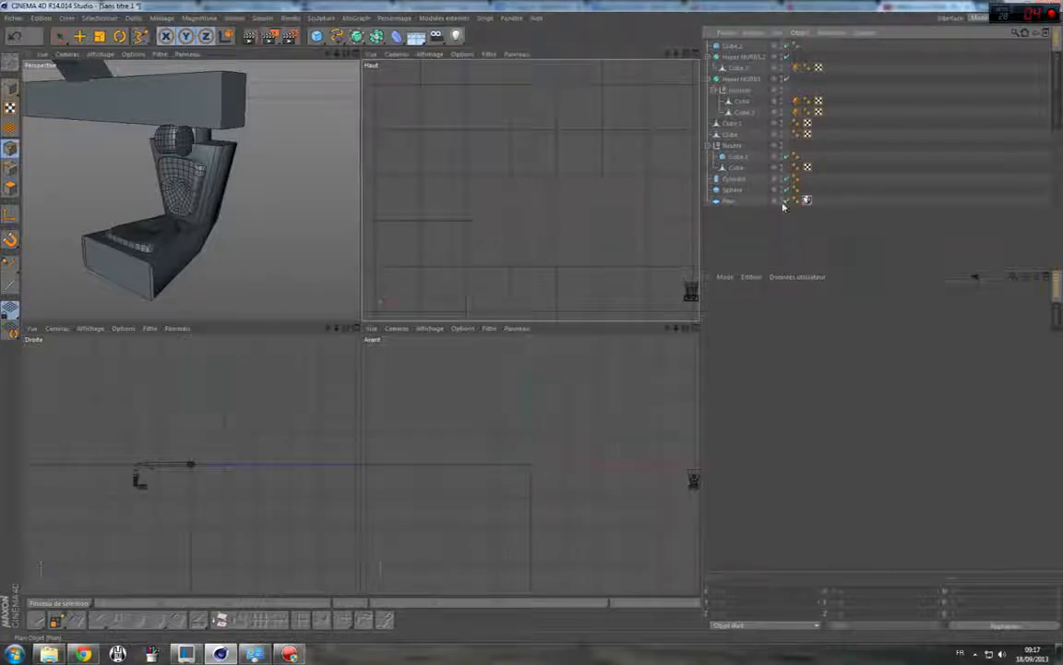
Try drawing a B-Spline from the origin across the front and side views, and undo its points.
click(532, 471)
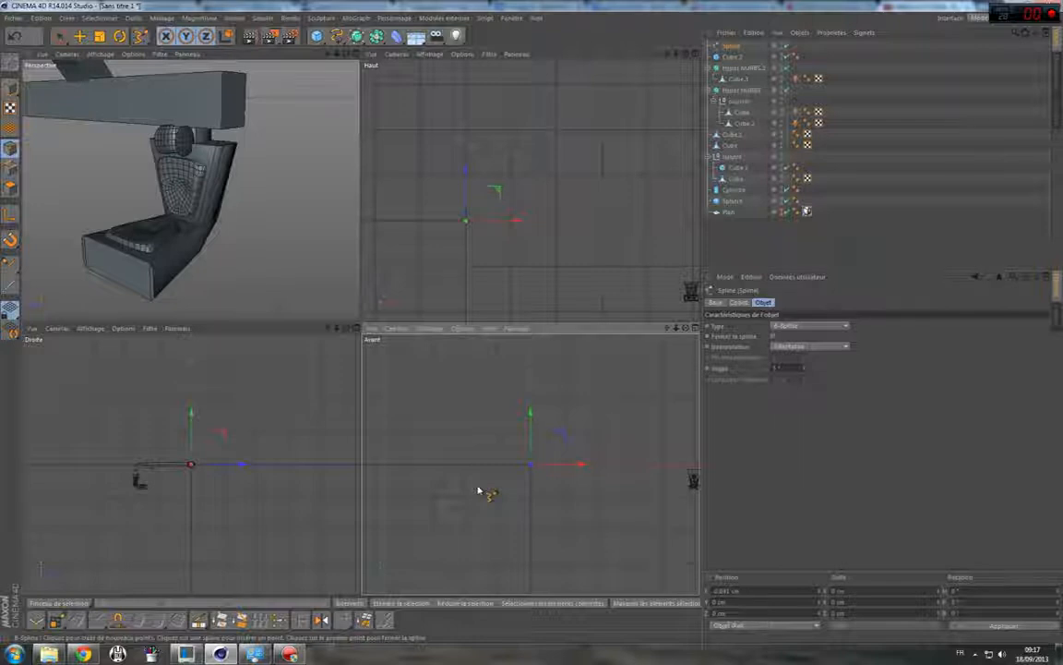
scroll(190, 464, up, 5)
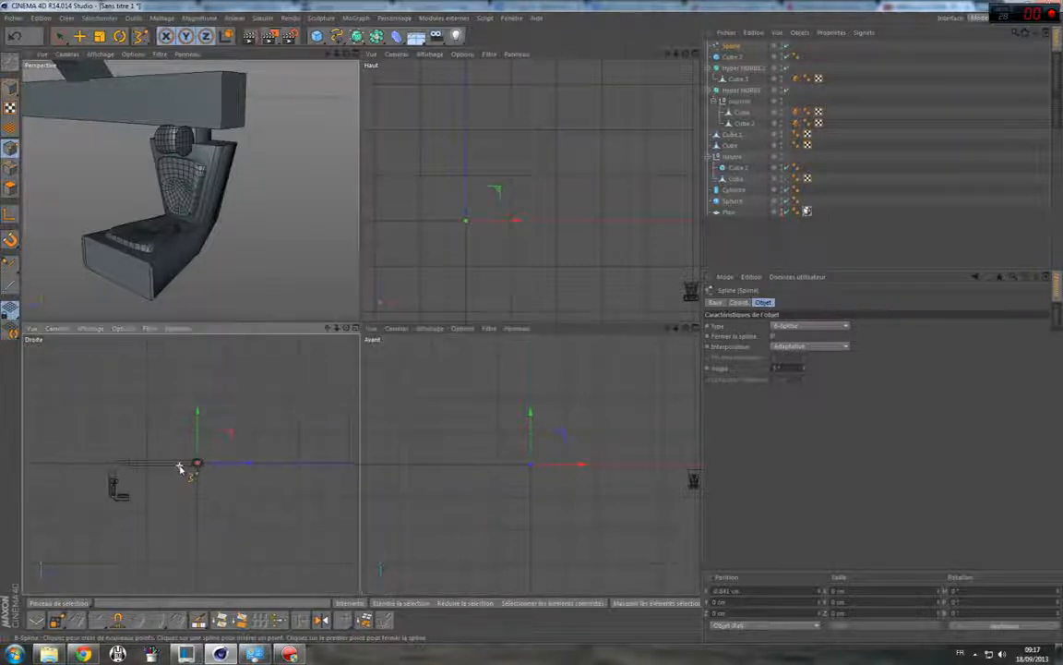
click(222, 450)
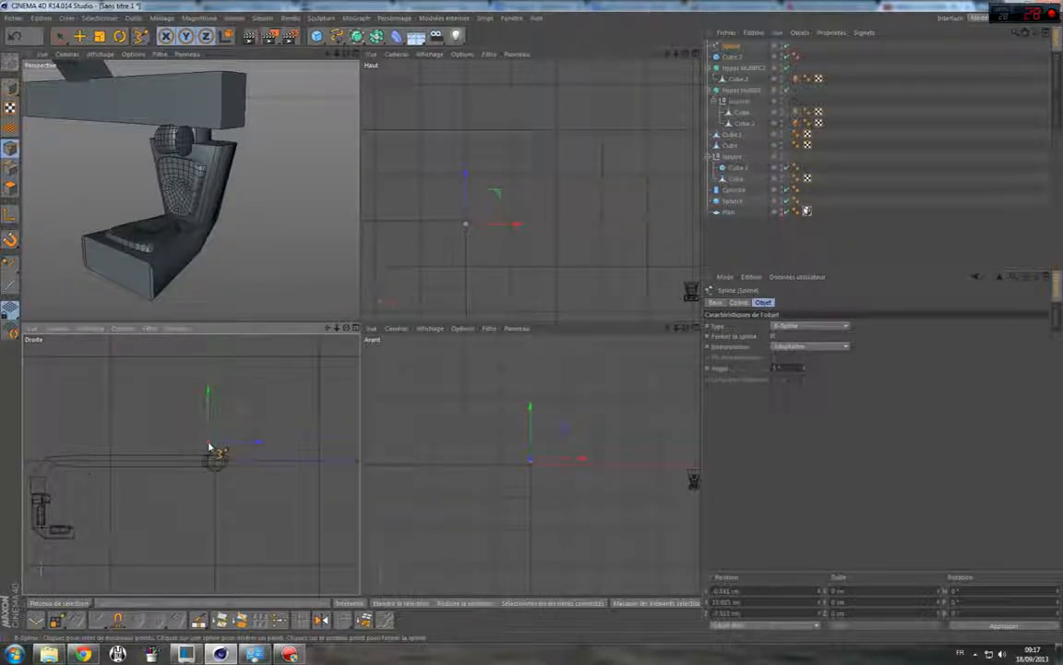
click(193, 444)
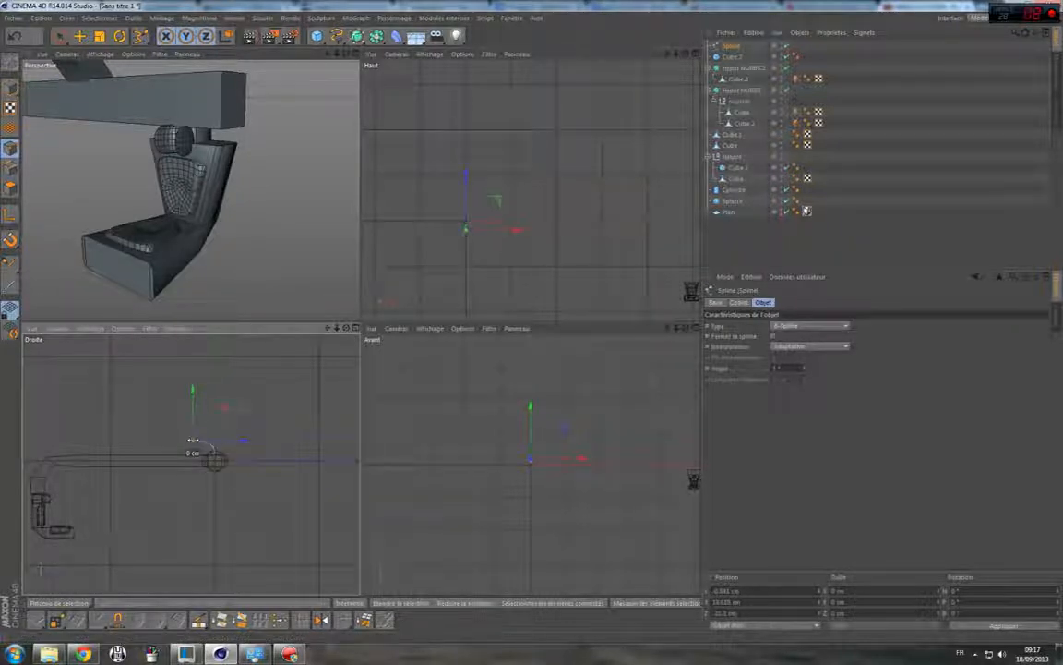
key(ctrl+z)
key(ctrl+z)
key(ctrl+z)
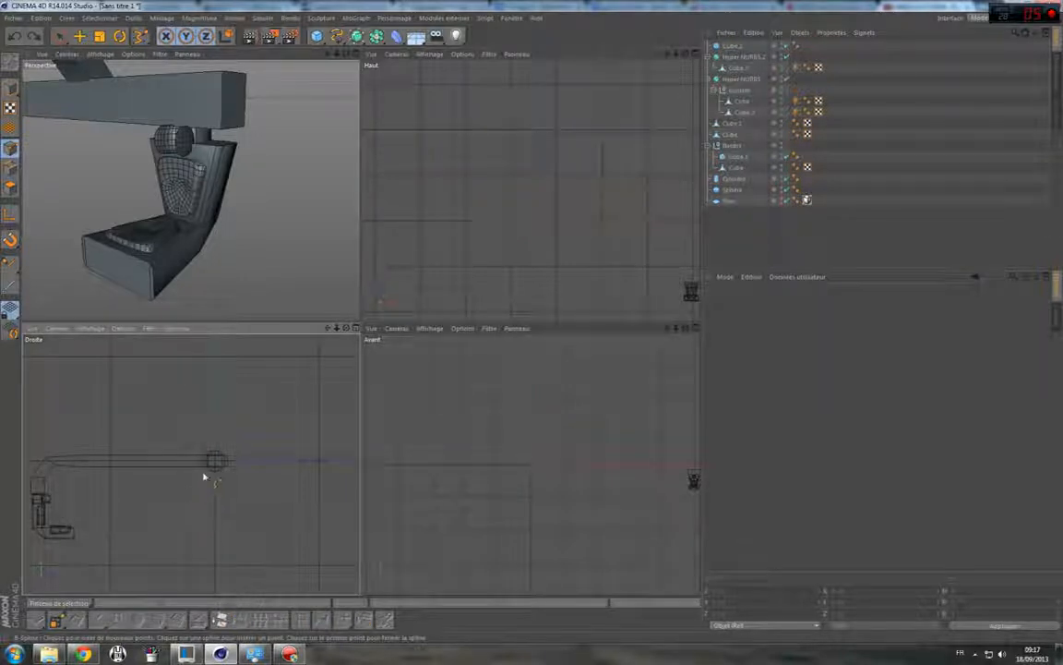
Draw a short curved B-Spline around the sphere at the end of the arm in the side view.
click(215, 461)
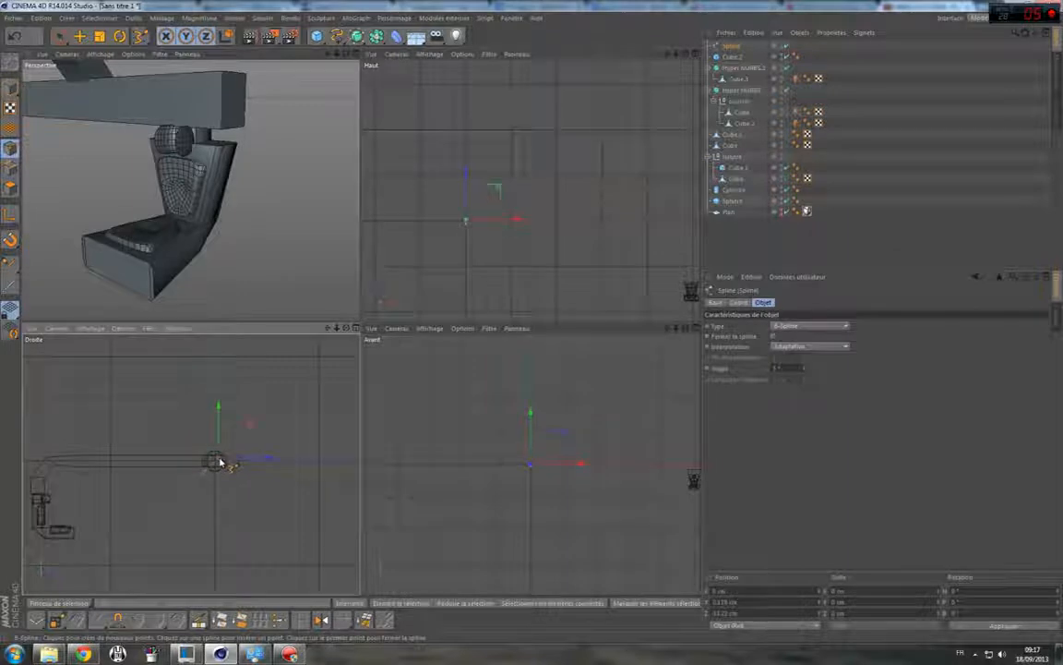
click(215, 450)
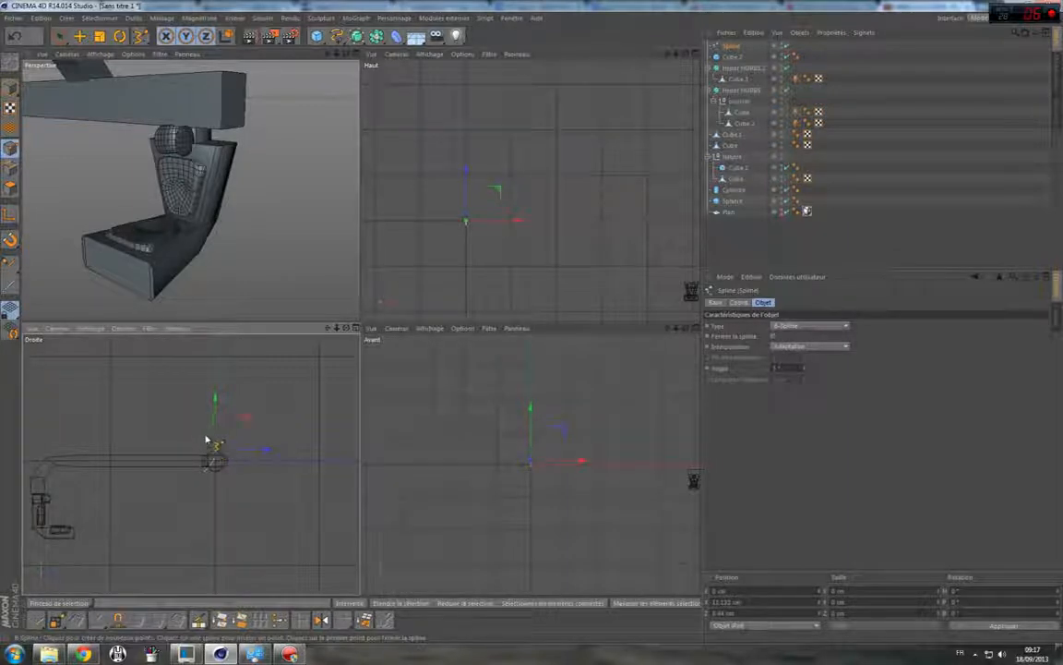
click(205, 445)
click(191, 445)
Raise the B-Spline's lower end point slightly in the side view and clear the point selection.
click(59, 36)
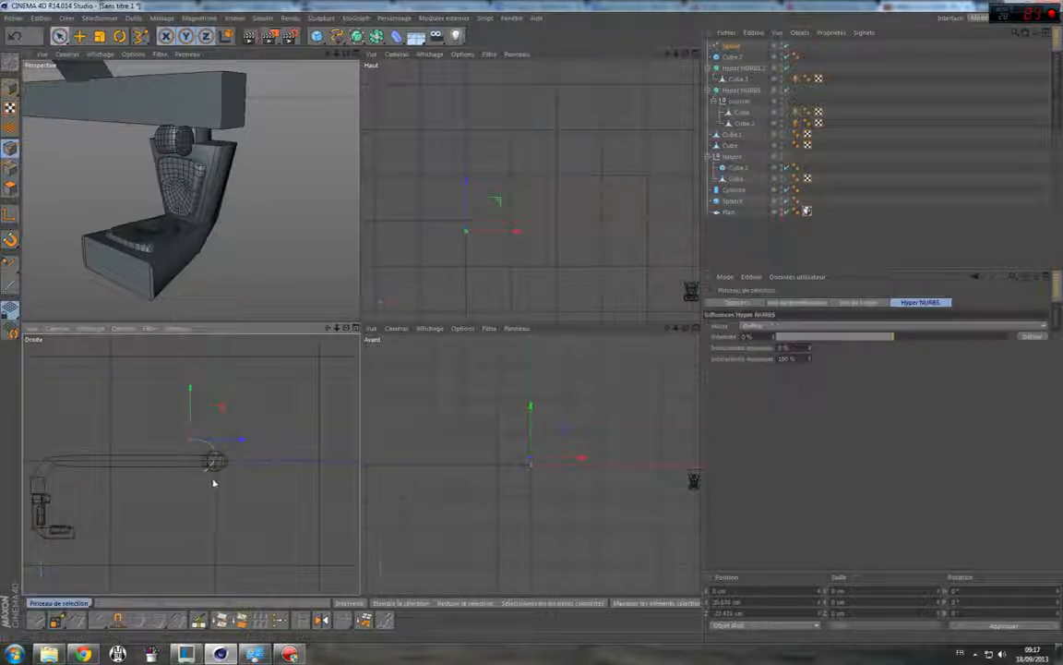
click(204, 474)
drag(236, 476, 235, 477)
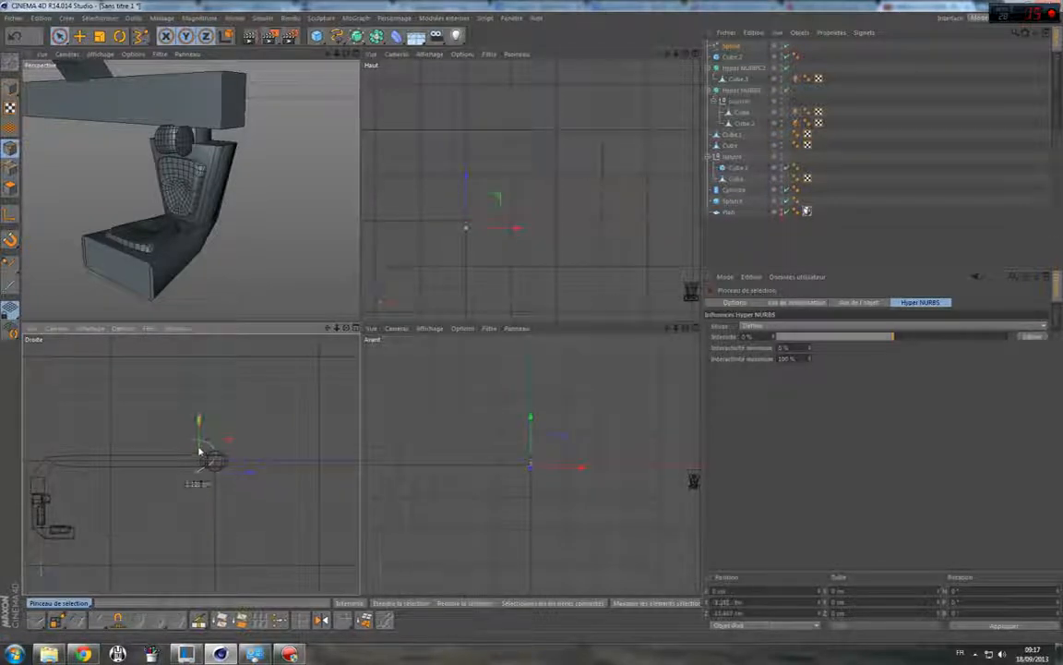
click(308, 444)
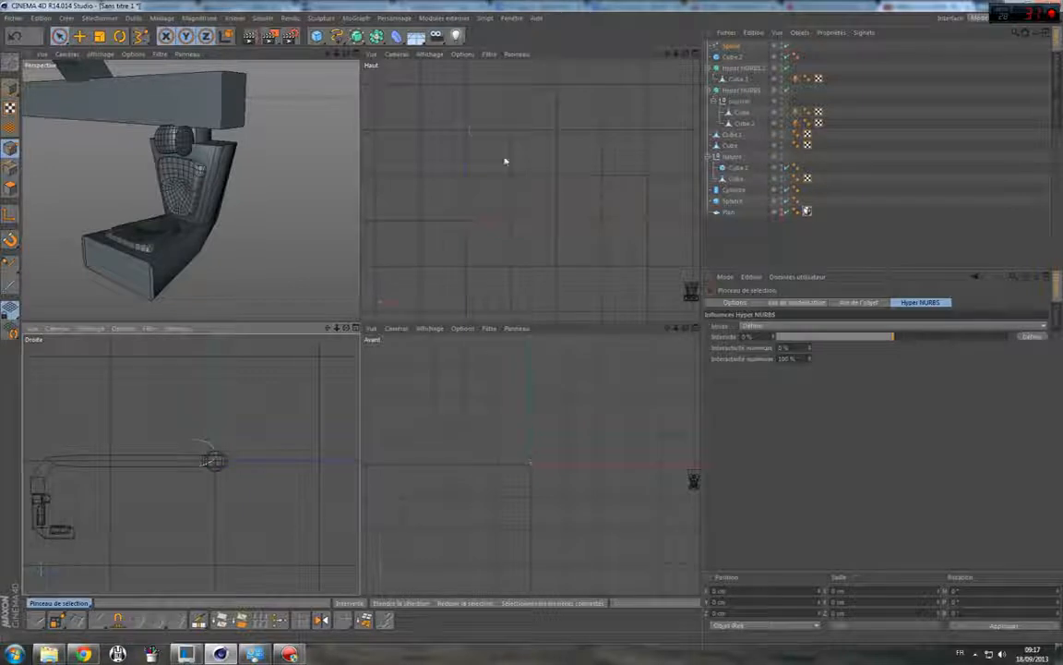
Select all the B-Spline's points and move them from the sphere to just in front of the seat base.
click(466, 225)
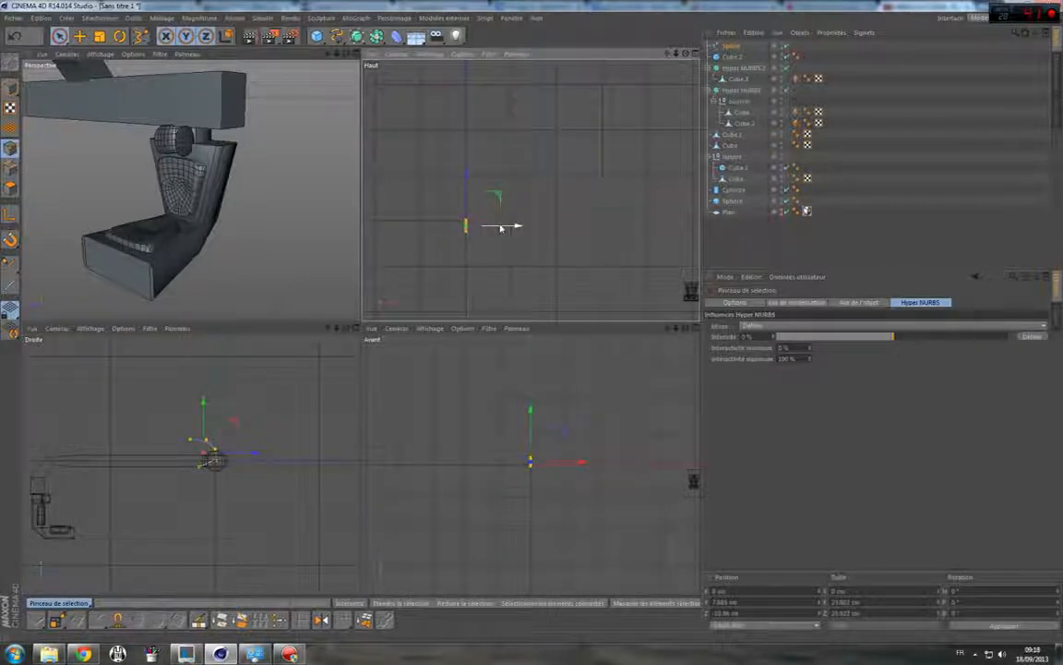
drag(501, 227, 722, 230)
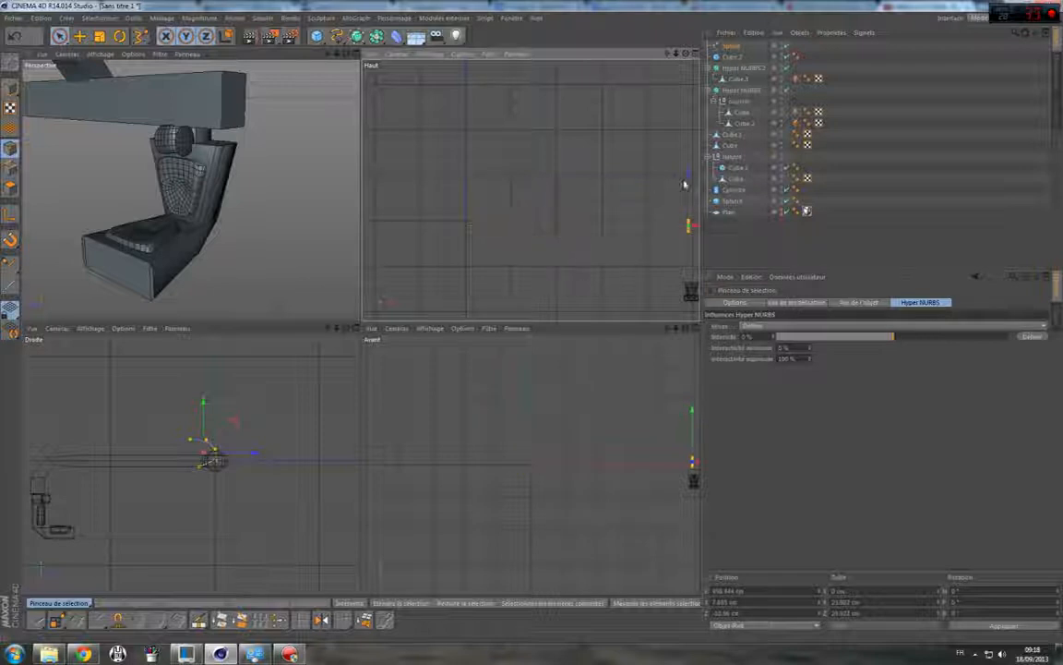
drag(684, 184, 698, 256)
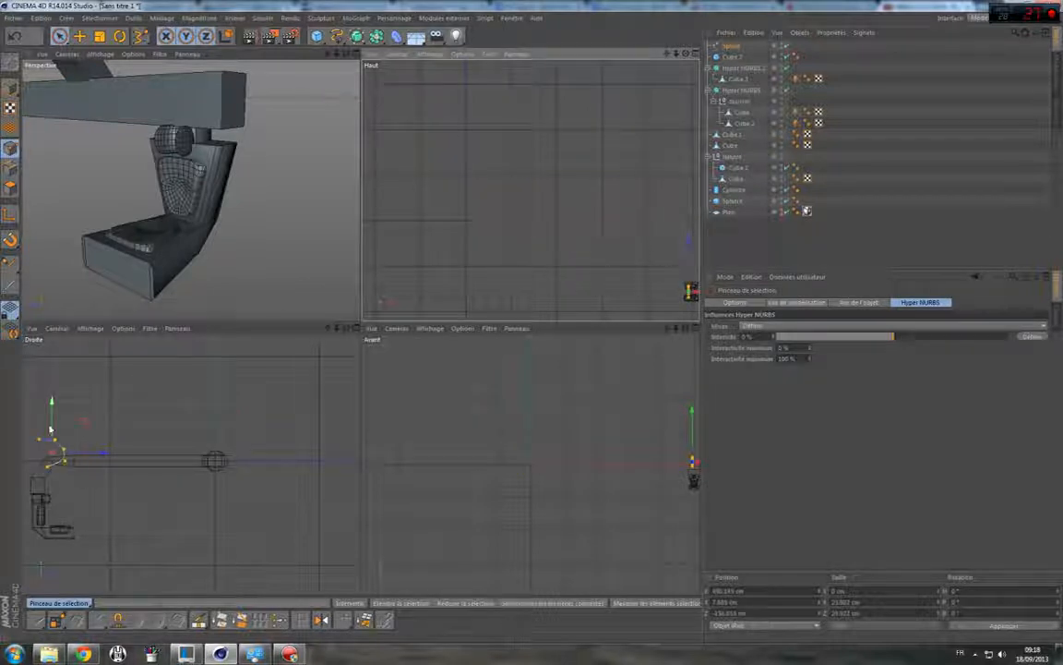
drag(83, 422, 111, 490)
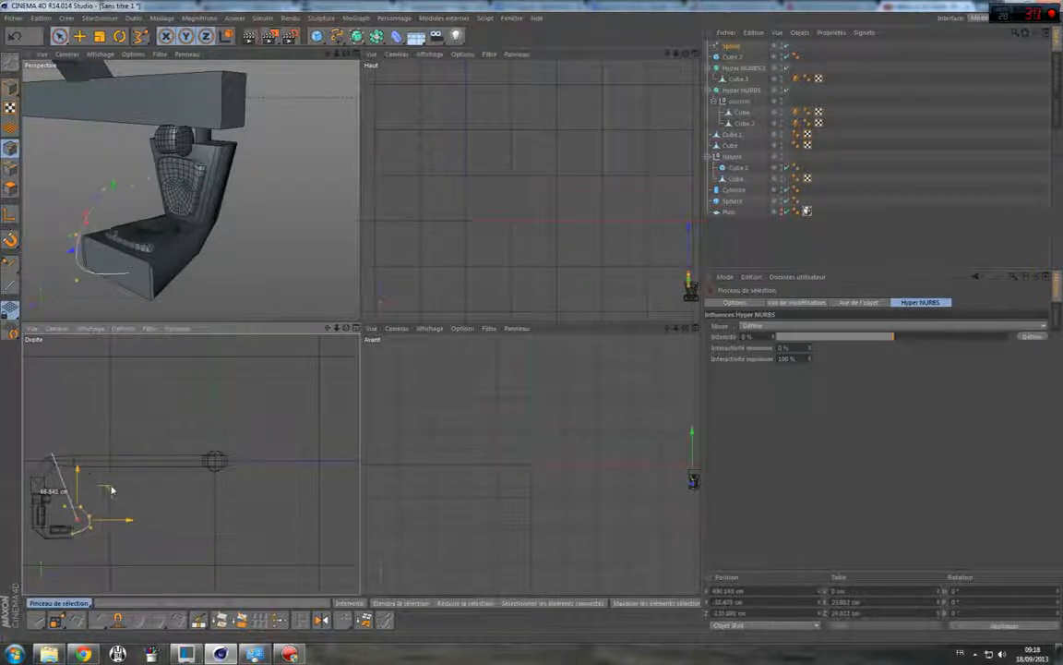
Center the B-Spline's points on the seat's width in the front view.
scroll(680, 476, up, 3)
drag(665, 331, 529, 464)
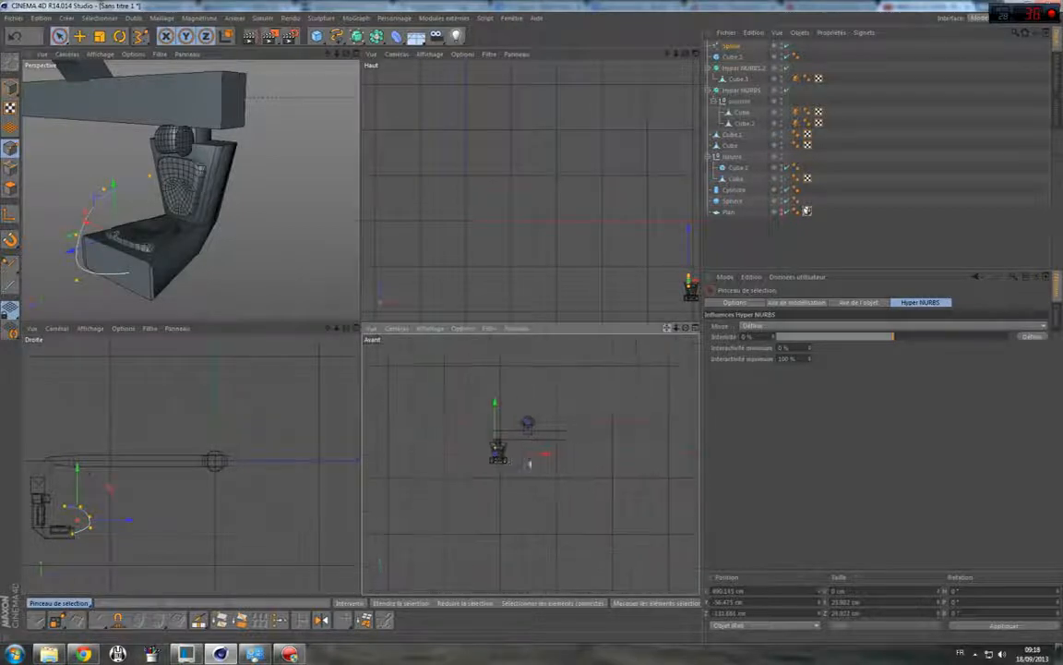
scroll(523, 463, up, 10)
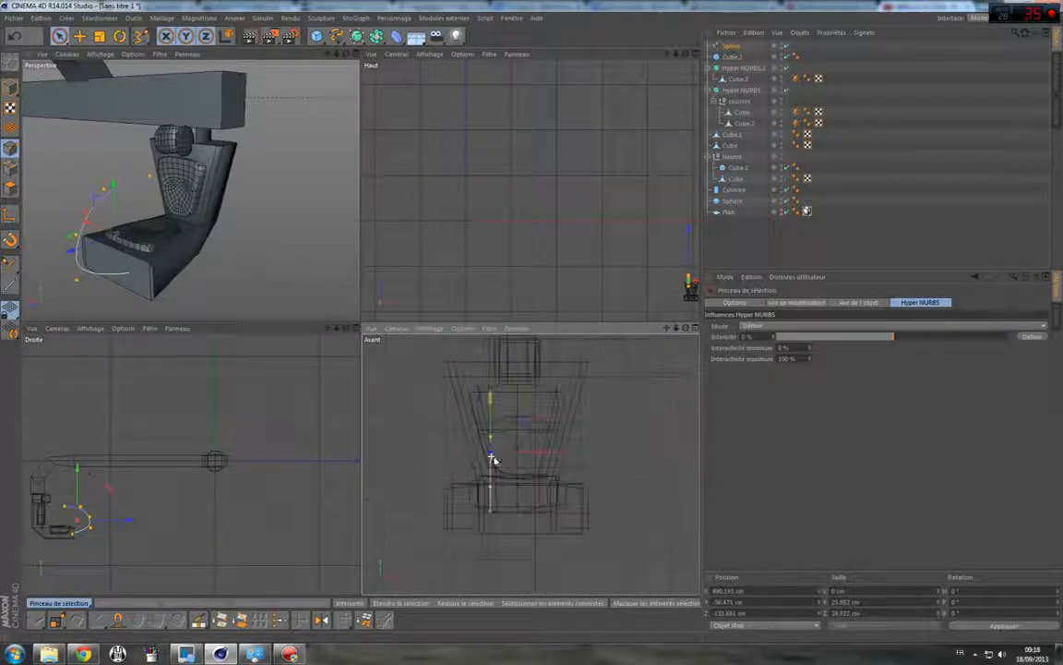
drag(521, 455, 547, 453)
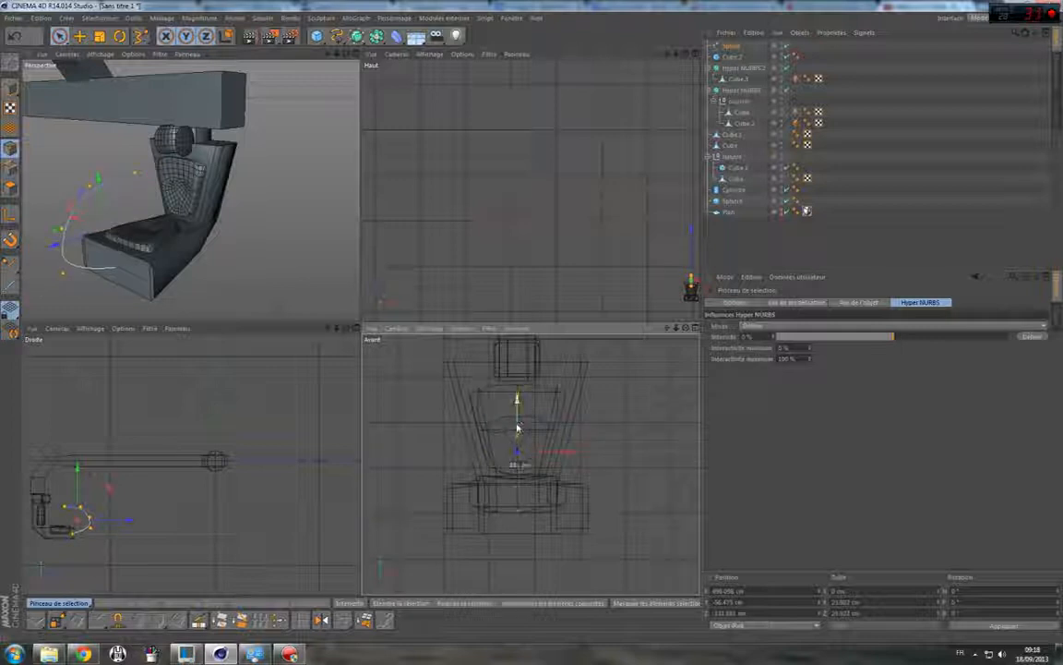
Reshape the B-Spline in the side view by repositioning its upper, middle and lower control points in front of the seat.
alt+drag(219, 199, 175, 198)
scroll(63, 542, down, 3)
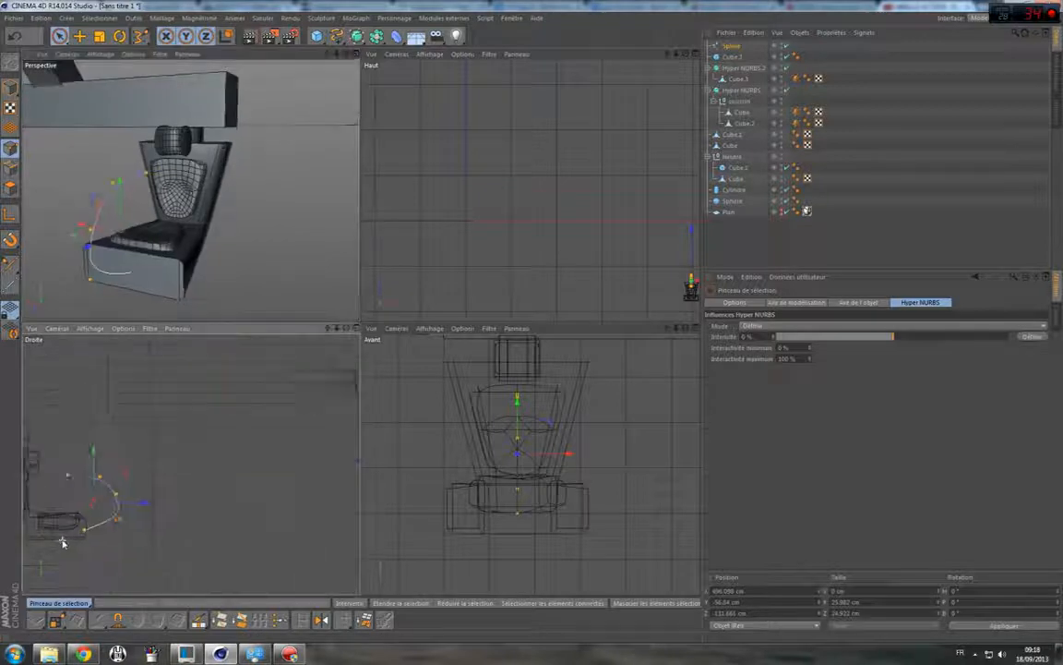
scroll(62, 543, up, 3)
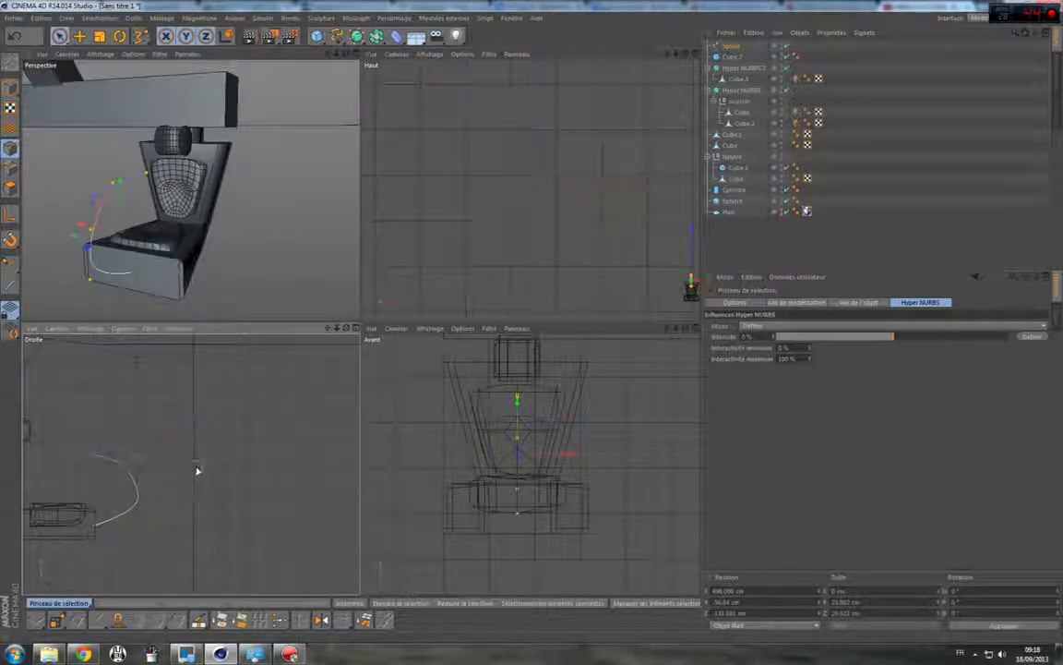
click(93, 452)
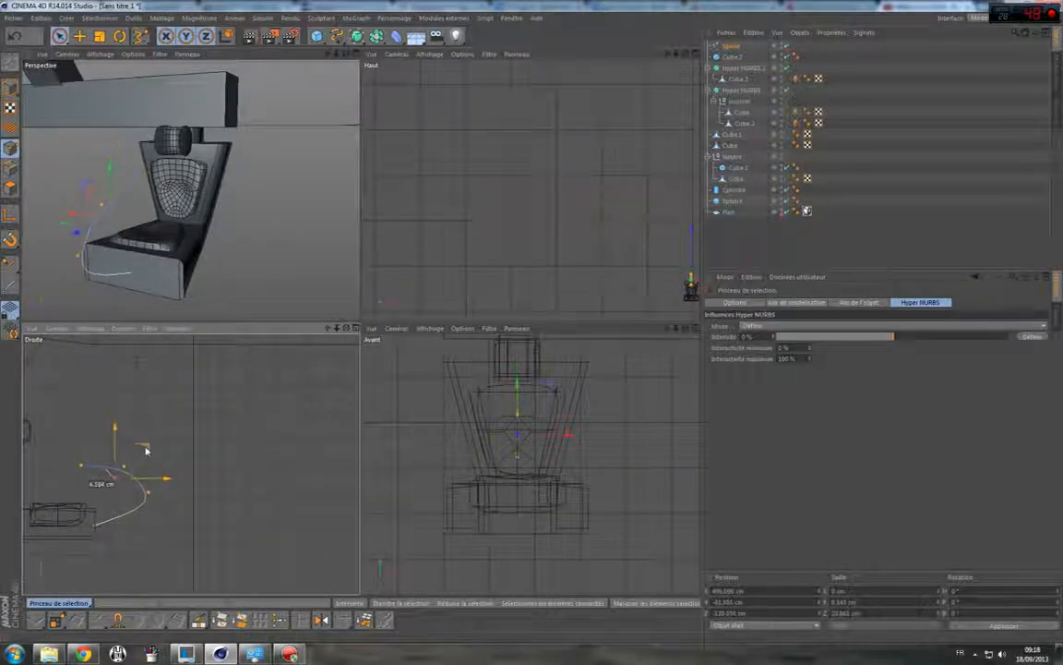
click(230, 501)
click(145, 496)
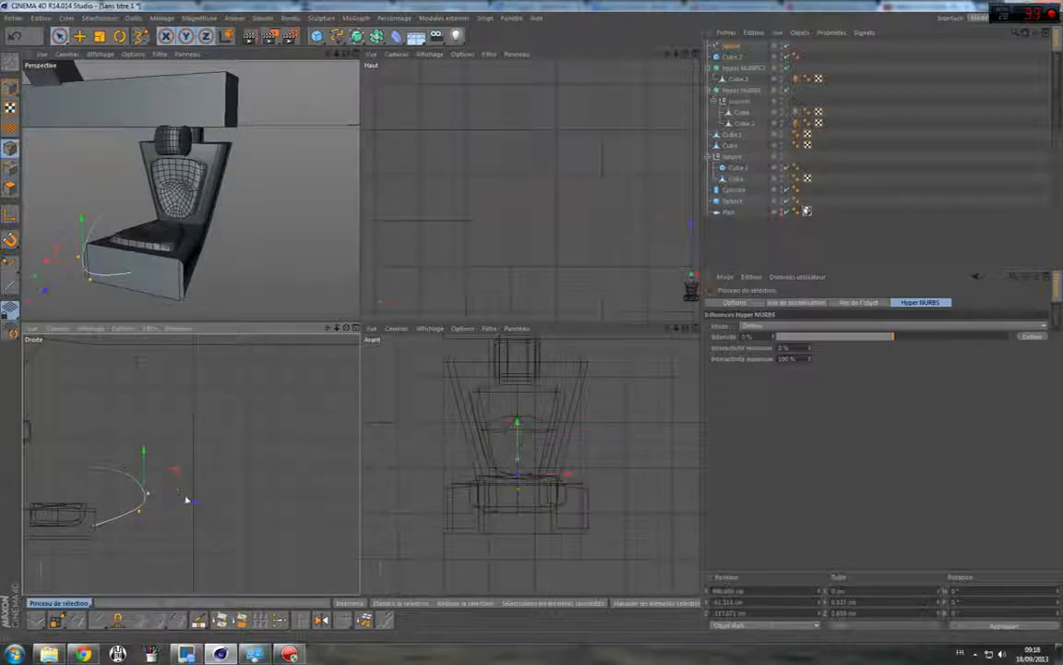
drag(166, 502, 230, 508)
click(123, 482)
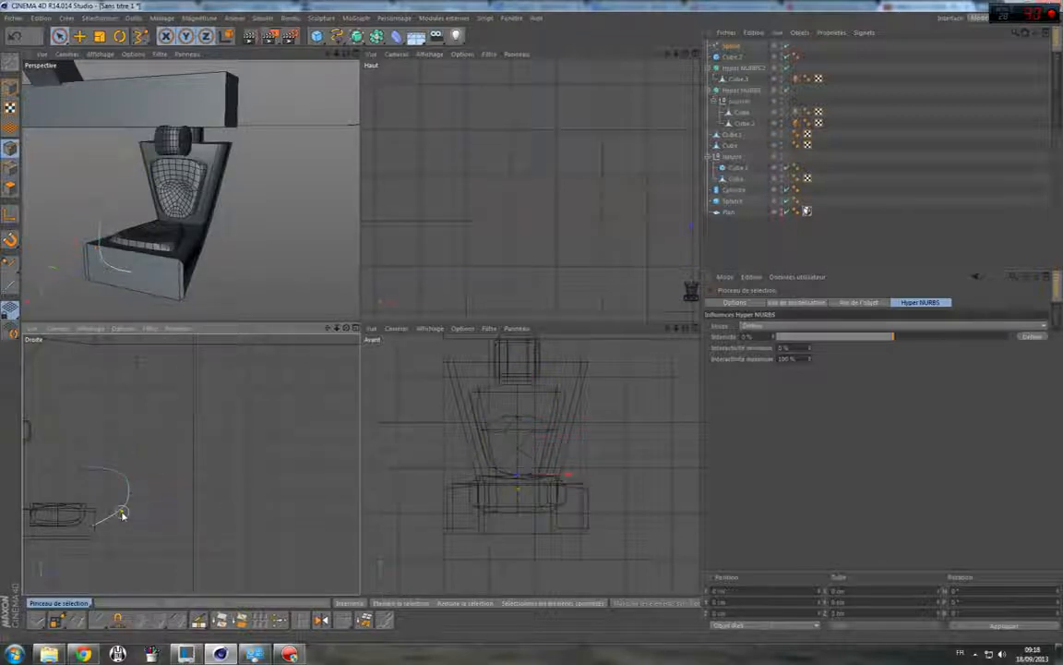
drag(124, 482, 126, 491)
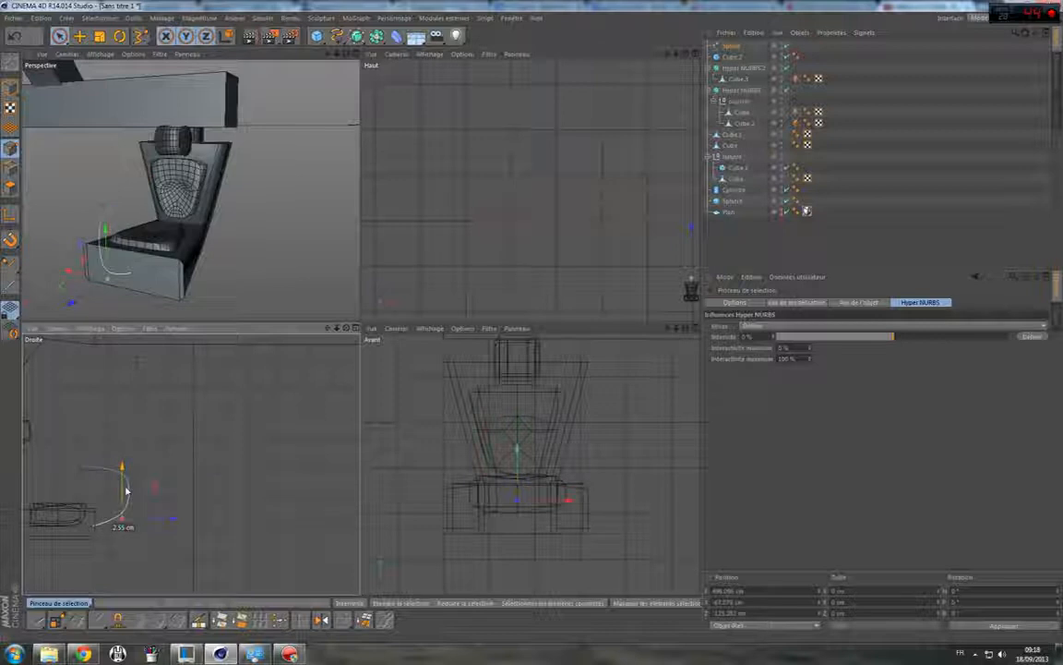
Lower the B-Spline's upper end in the side view and adjust the neighbouring points to smooth the bend, then clear the point selection.
click(80, 465)
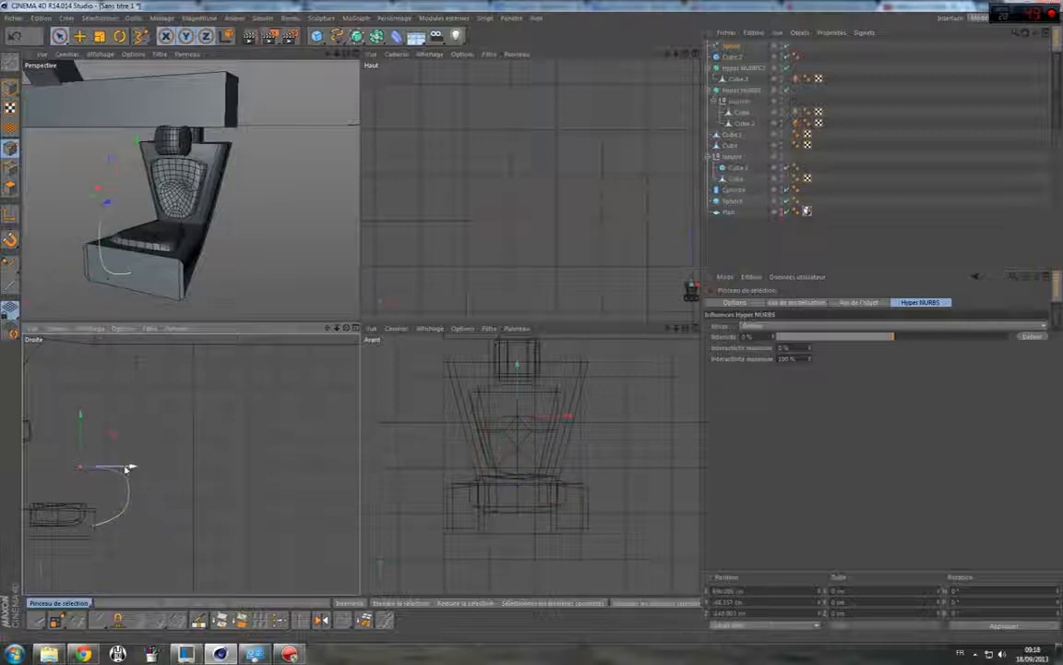
drag(128, 468, 80, 457)
click(185, 459)
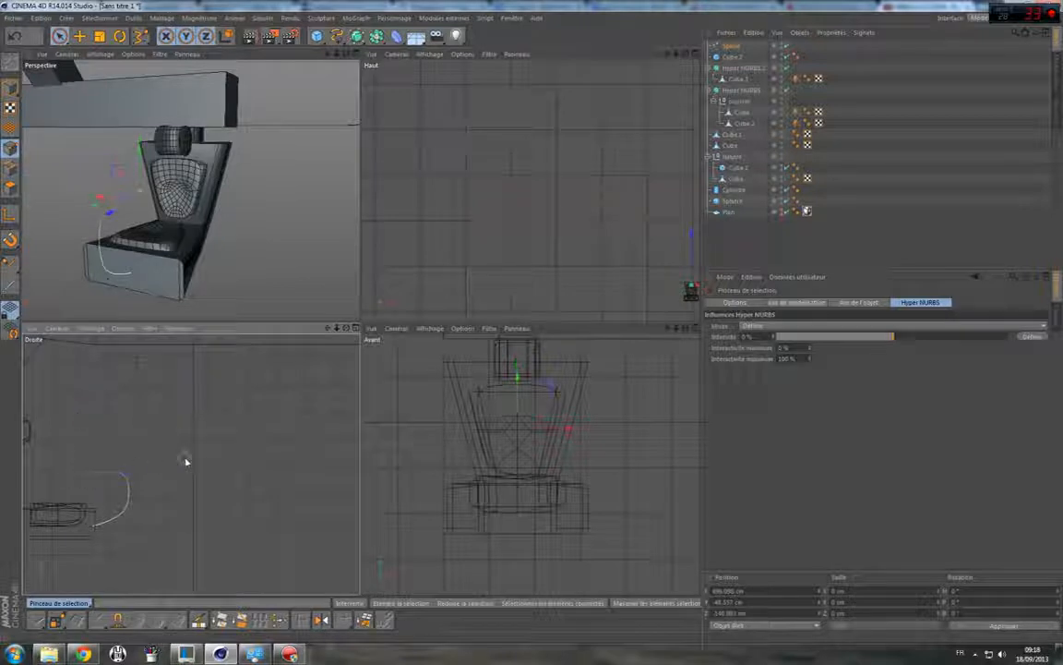
click(127, 467)
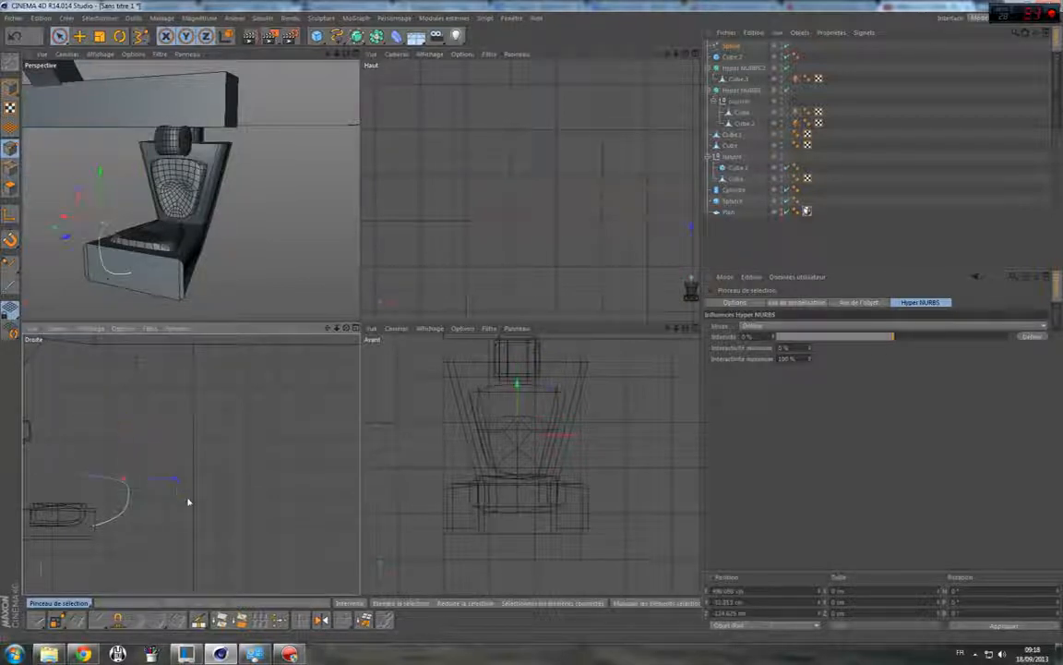
click(130, 495)
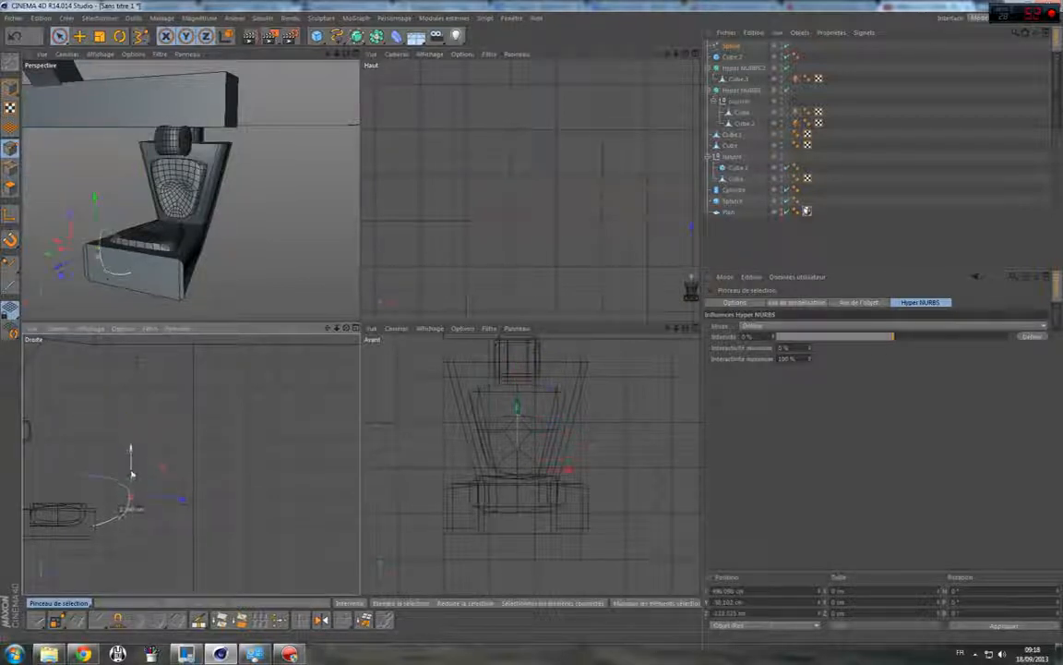
click(203, 496)
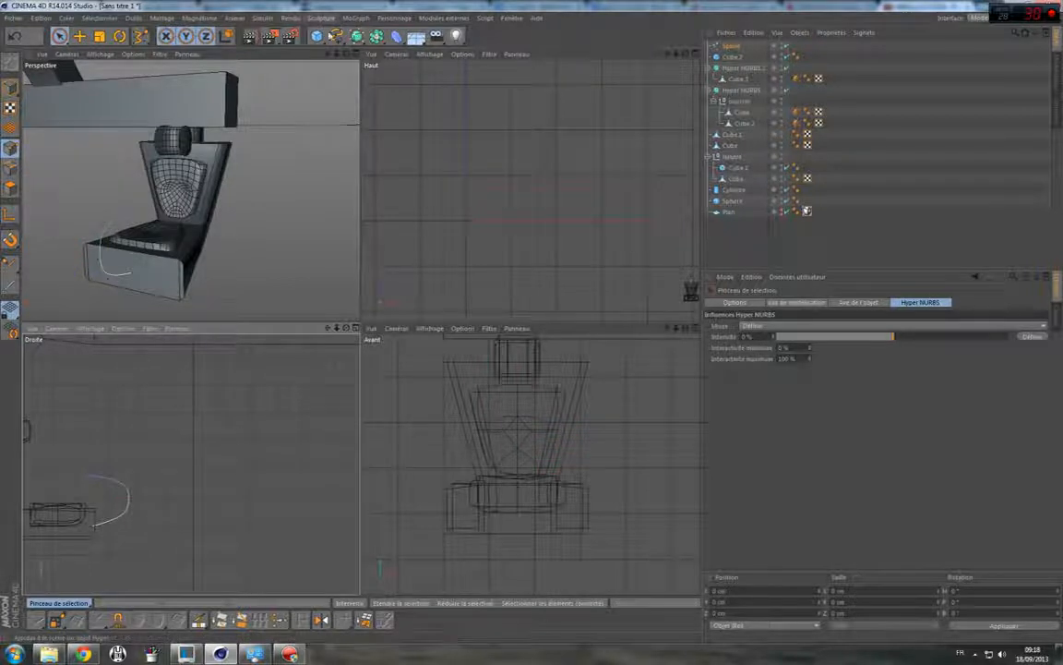
Add a Sweep NURBS object together with a circle spline and a star spline.
drag(357, 35, 423, 95)
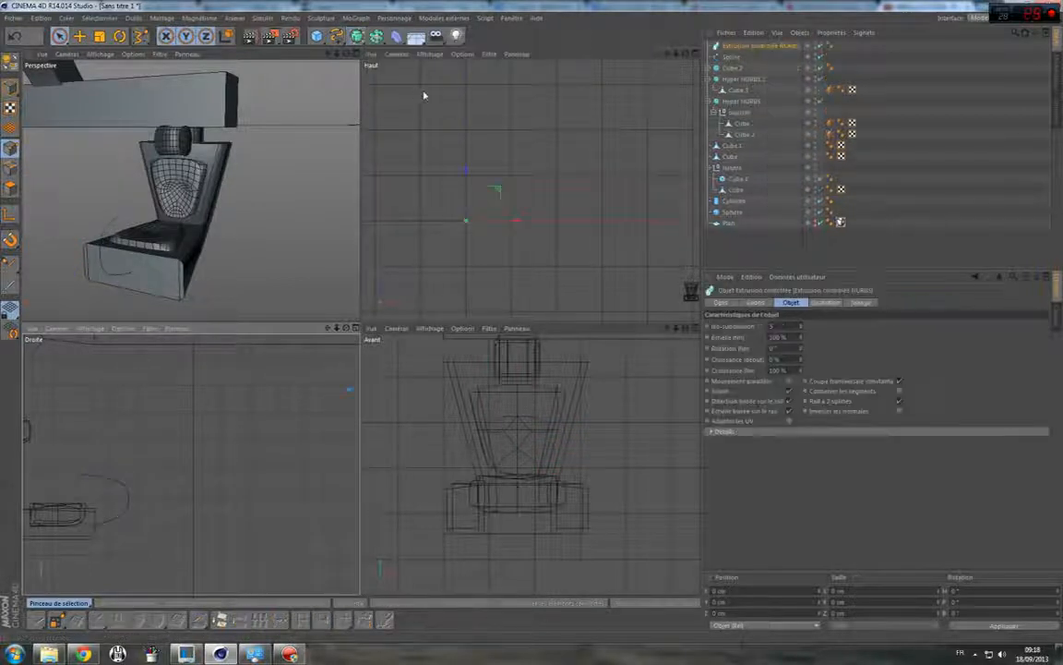
drag(336, 35, 441, 96)
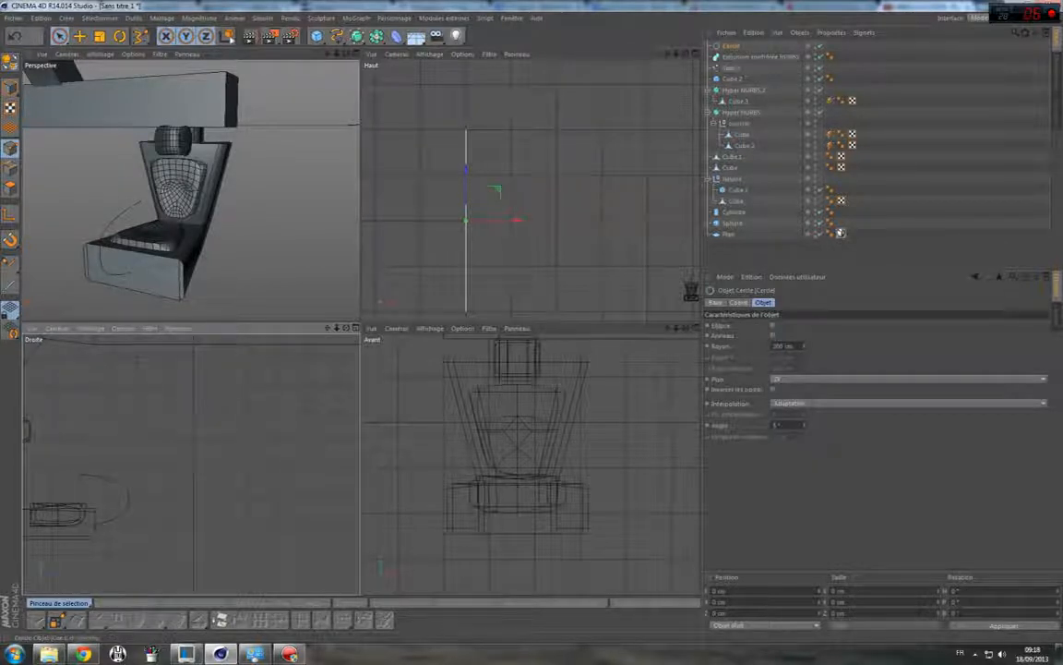
click(317, 36)
click(335, 36)
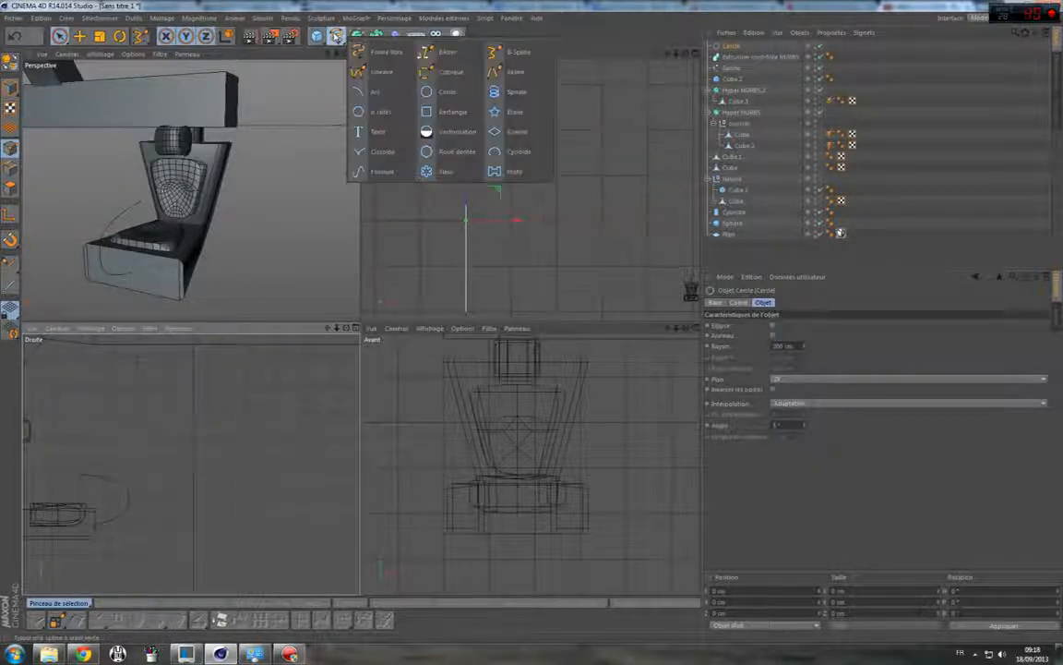
click(518, 114)
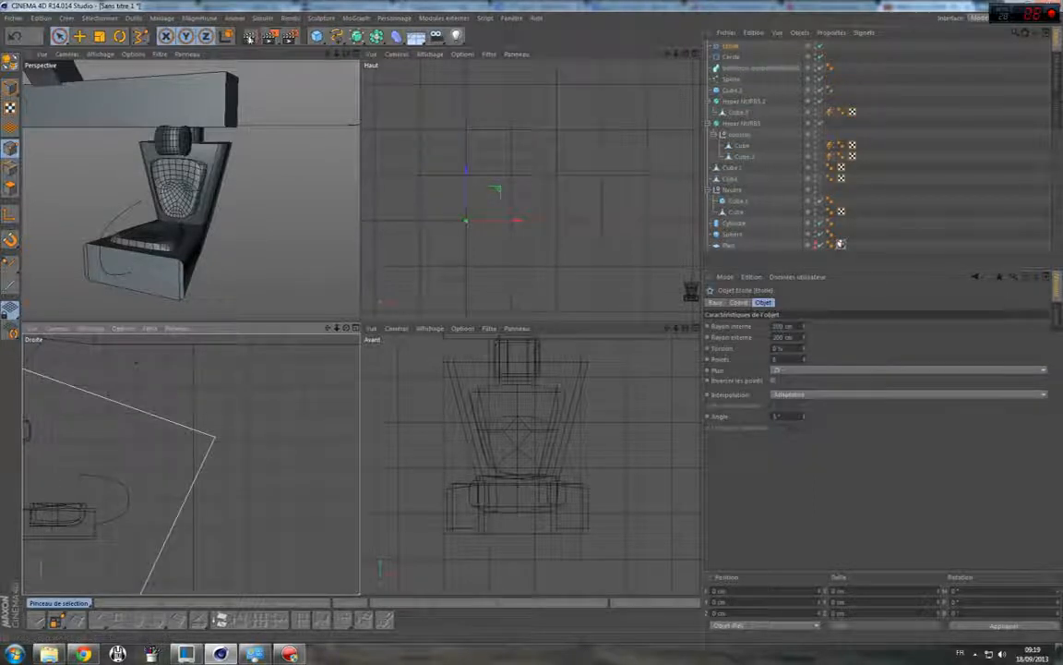
Nest the circle above the B-Spline inside the Sweep NURBS and set the circle's radius to 1 cm.
click(731, 81)
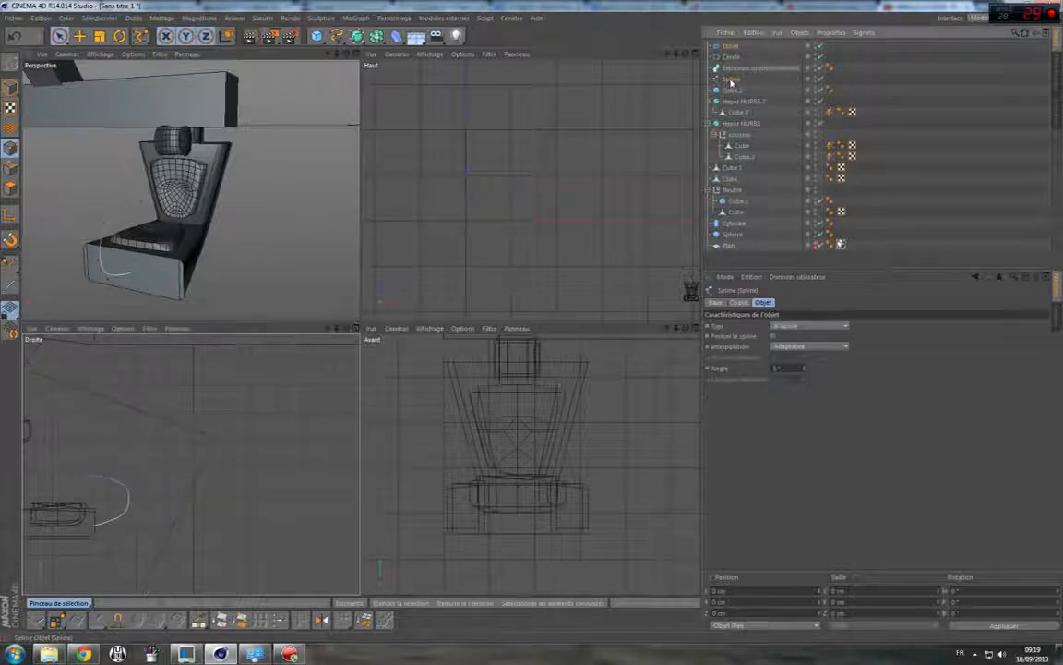
drag(731, 81, 748, 71)
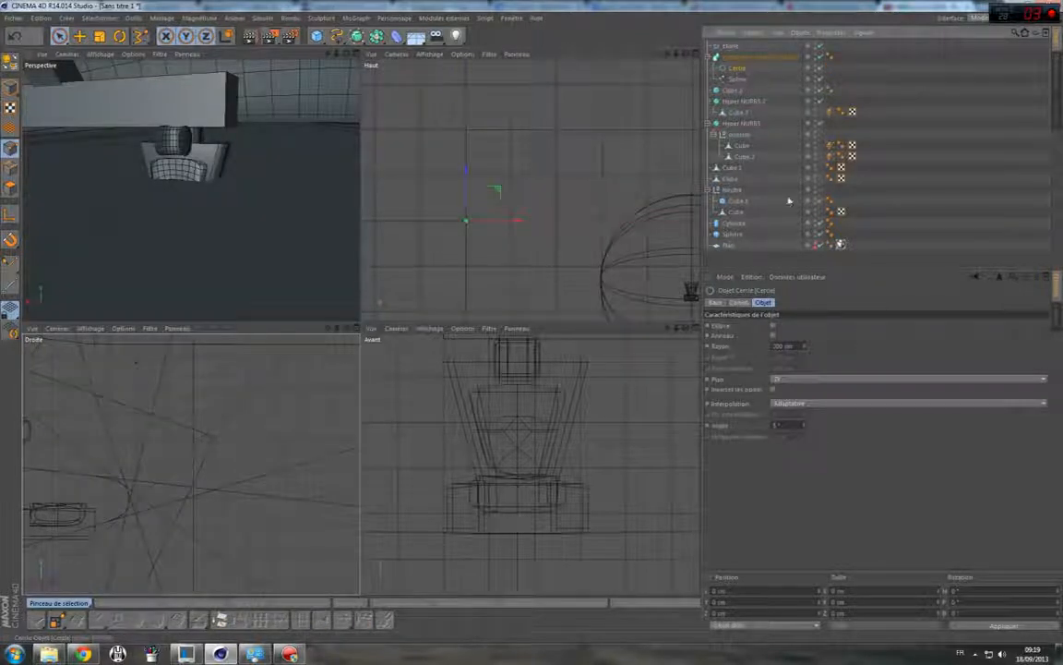
double_click(784, 346)
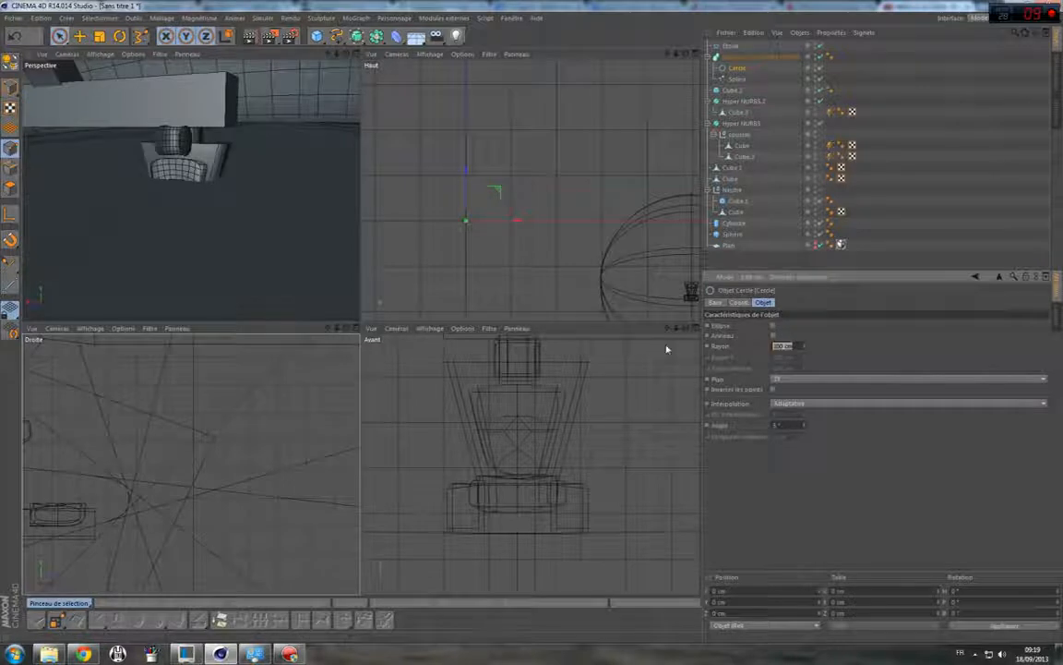
text(1)
key(Return)
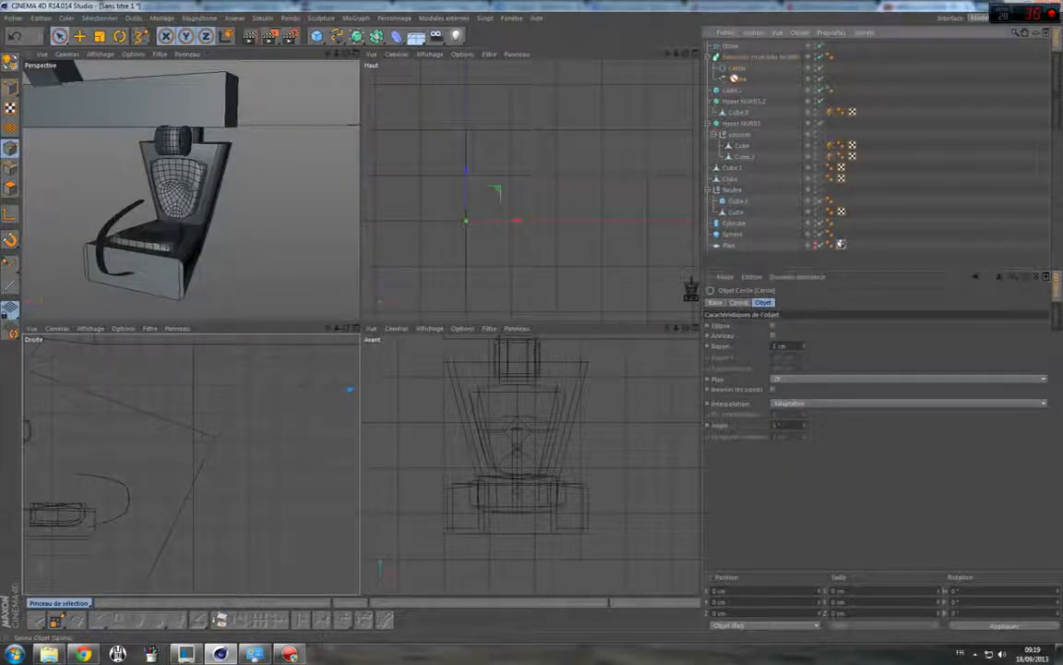
Examine the swept tube's cross-section up close in perspective and the selected star spline's size in the side view.
scroll(88, 244, up, 5)
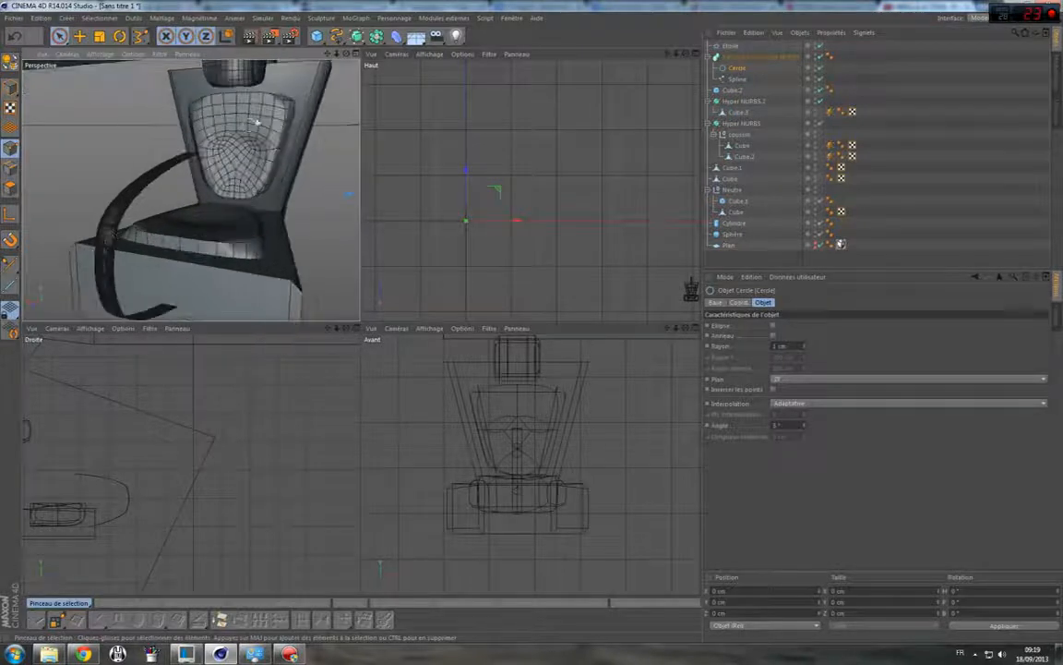
drag(347, 53, 457, 58)
scroll(199, 170, up, 4)
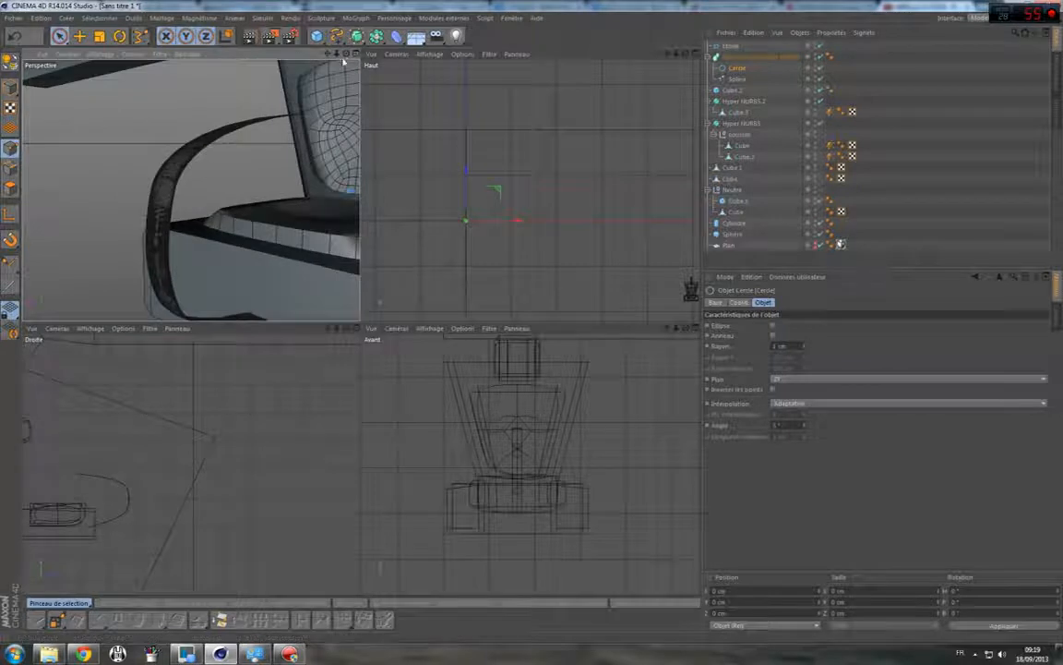
drag(346, 54, 429, 44)
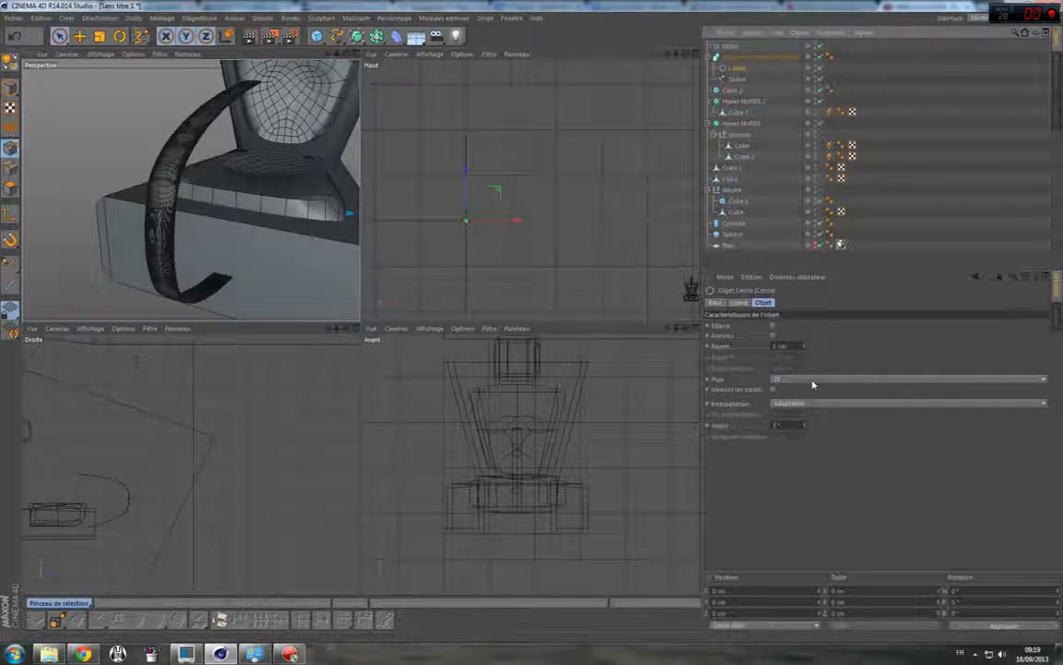
click(733, 47)
scroll(554, 441, up, 5)
scroll(212, 450, down, 5)
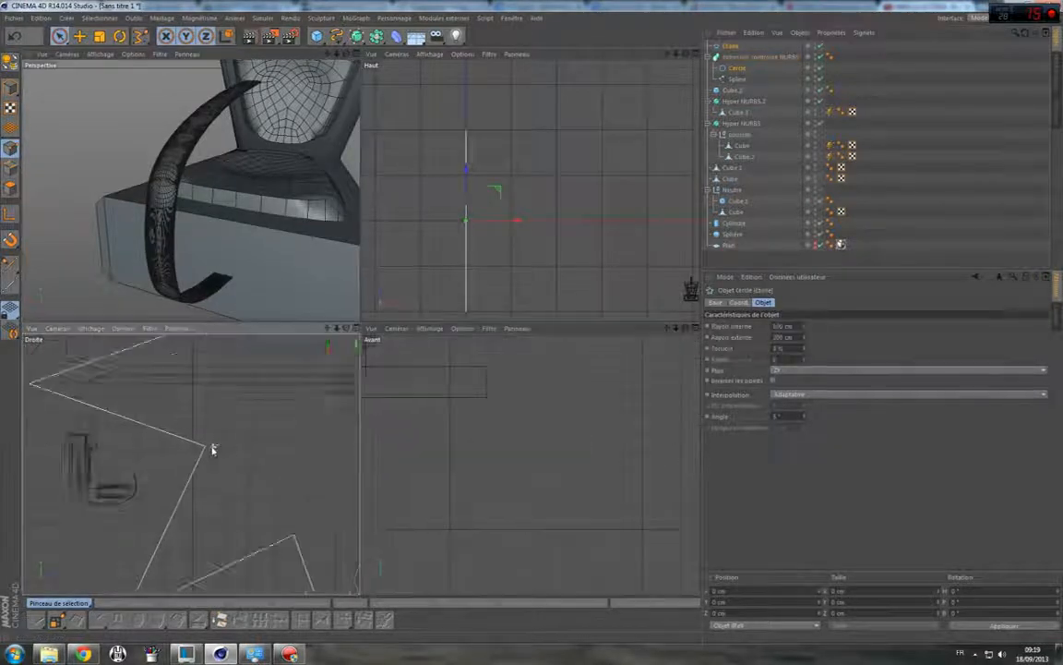
scroll(221, 441, down, 5)
scroll(280, 408, up, 4)
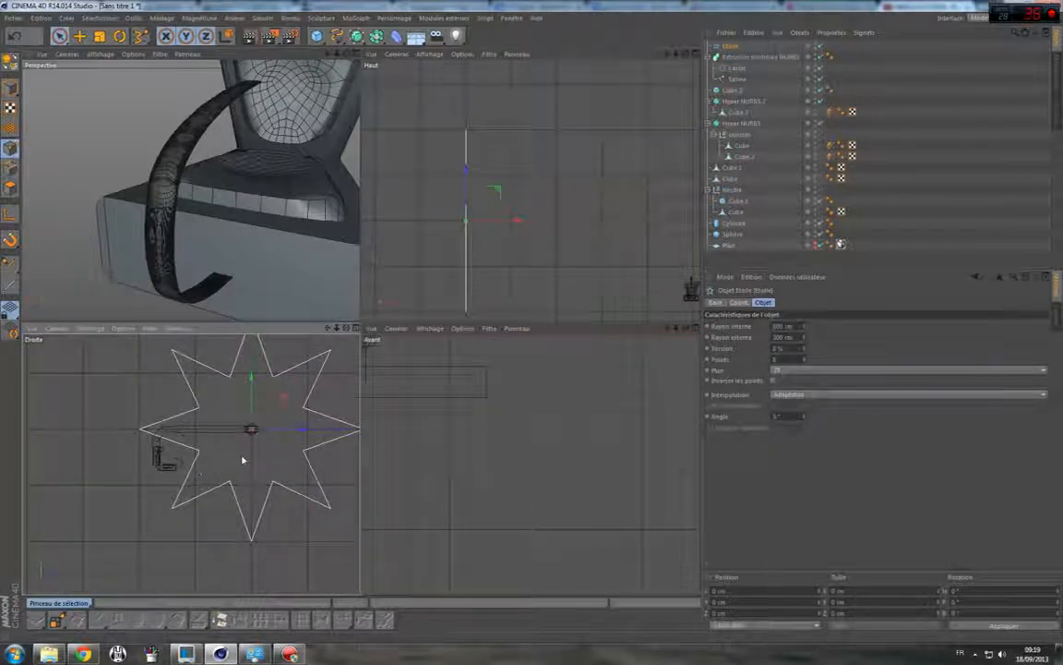
scroll(161, 178, up, 5)
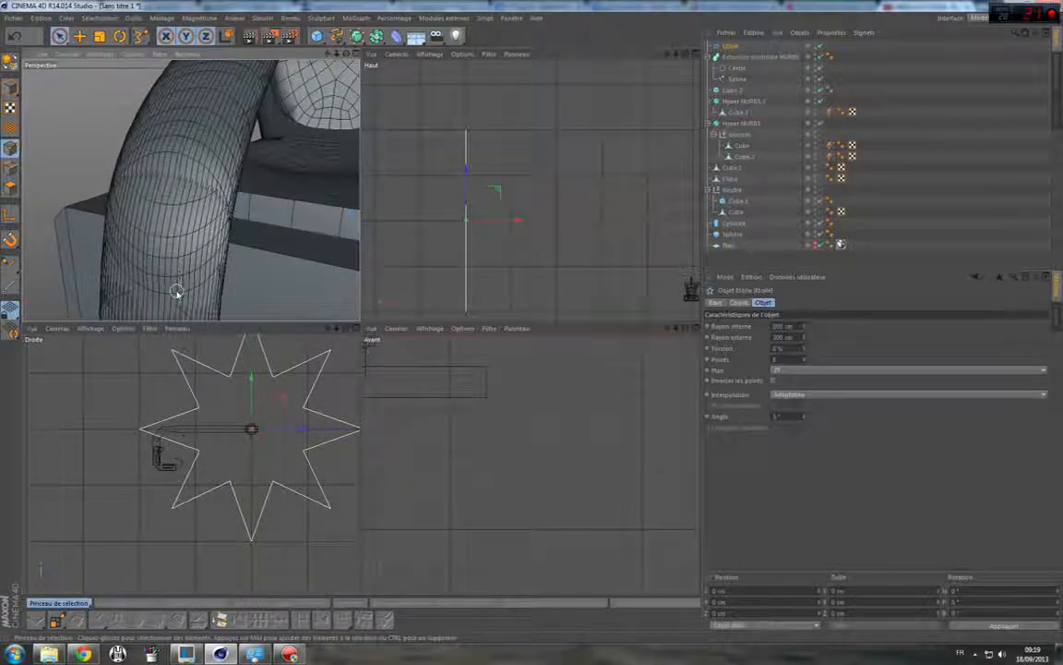
Set the sweep's circle profile to the XY plane.
click(737, 67)
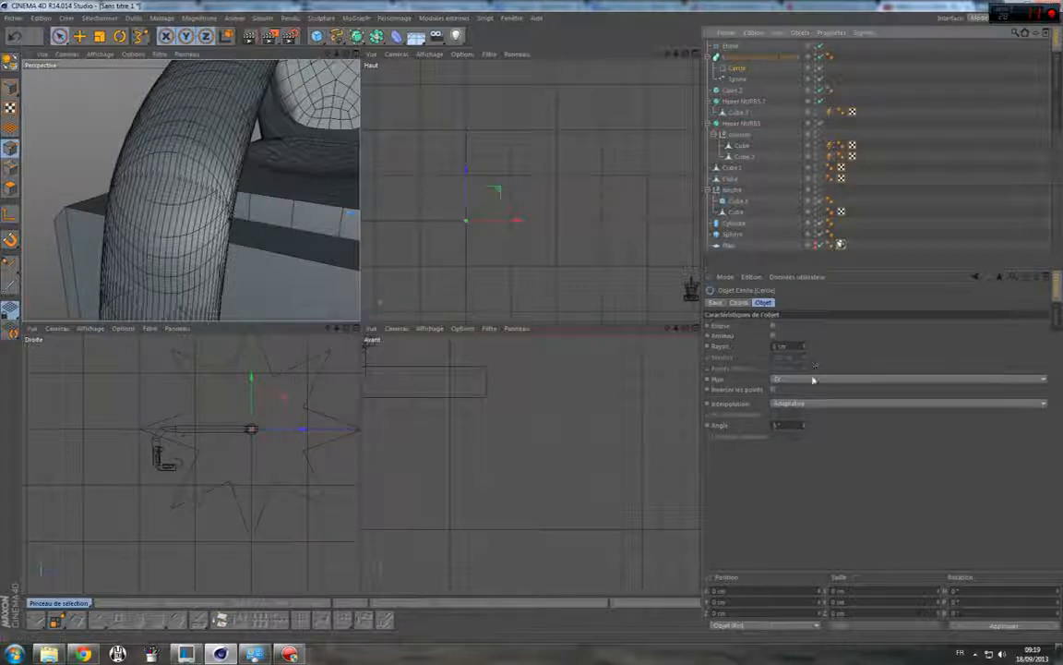
scroll(813, 378, down, 1)
scroll(814, 382, up, 2)
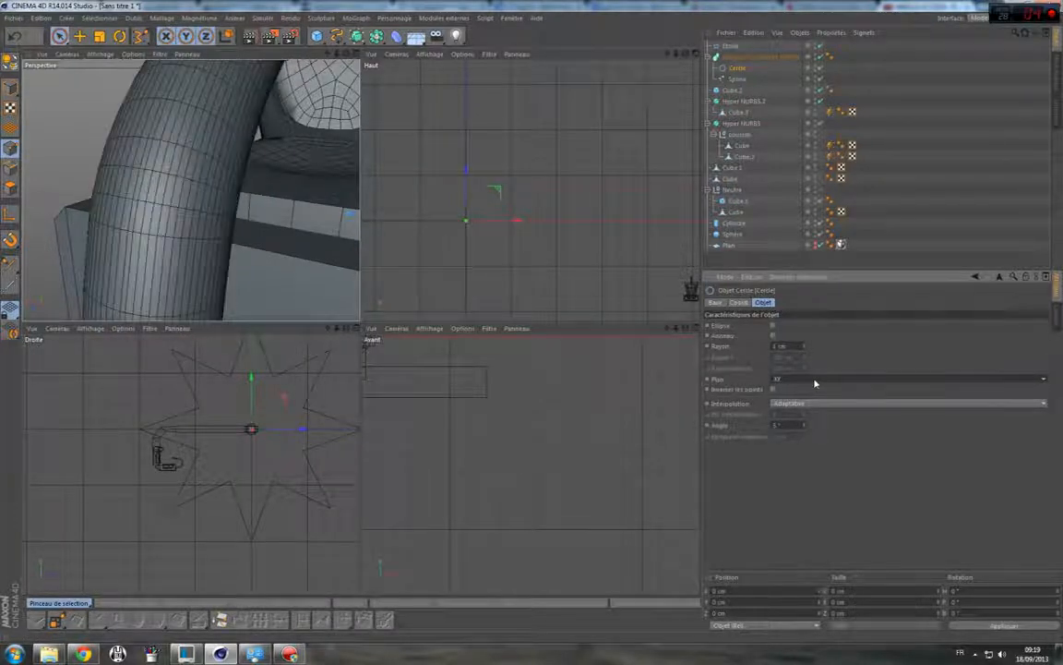
Inspect the swept tube and its ends in the perspective view from both sides of the seat.
drag(348, 54, 336, 83)
scroll(320, 126, down, 5)
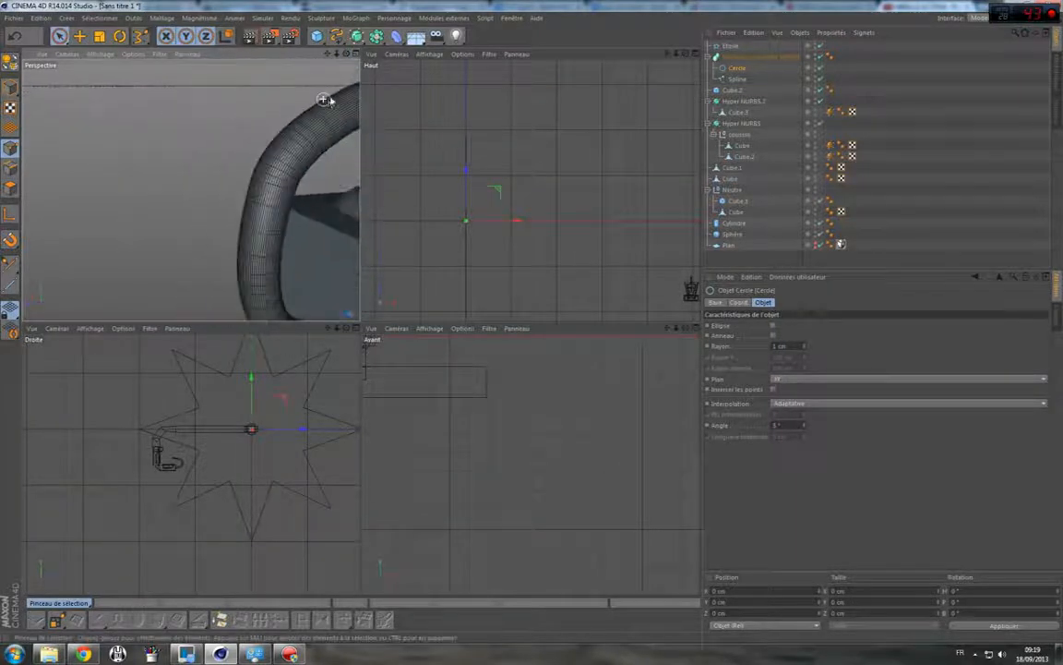
scroll(191, 190, up, 6)
drag(328, 53, 292, 51)
scroll(307, 180, down, 3)
scroll(322, 172, up, 2)
alt+drag(191, 190, 267, 185)
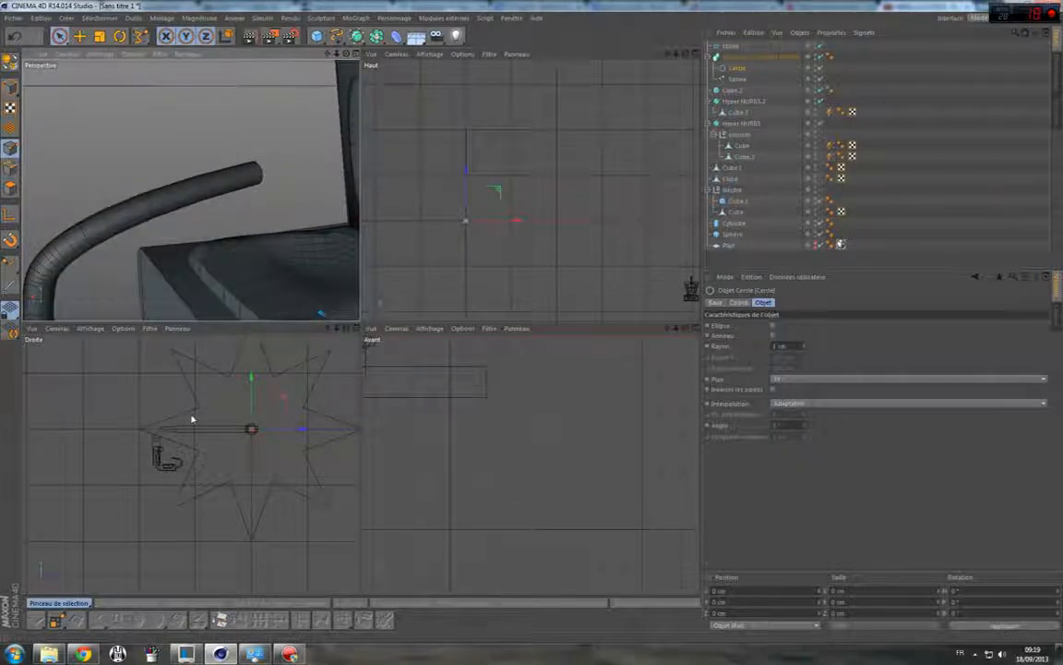
scroll(240, 261, down, 5)
alt+drag(261, 295, 245, 275)
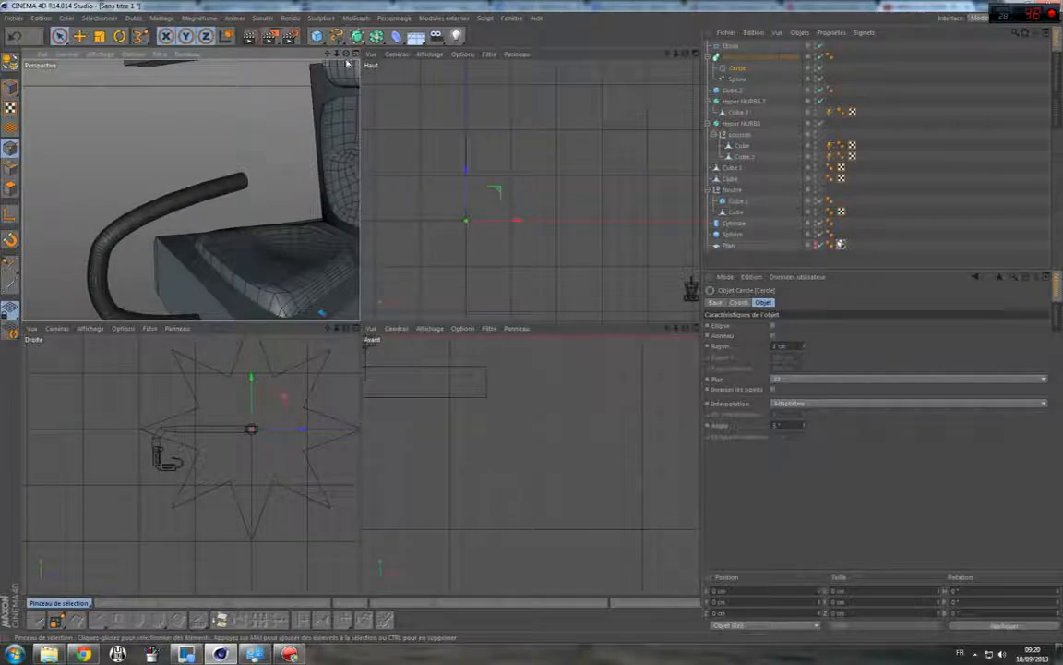
alt+drag(308, 182, 147, 125)
Draw a short two-point B-Spline running nearly along the X axis across the origin in the top view.
click(336, 35)
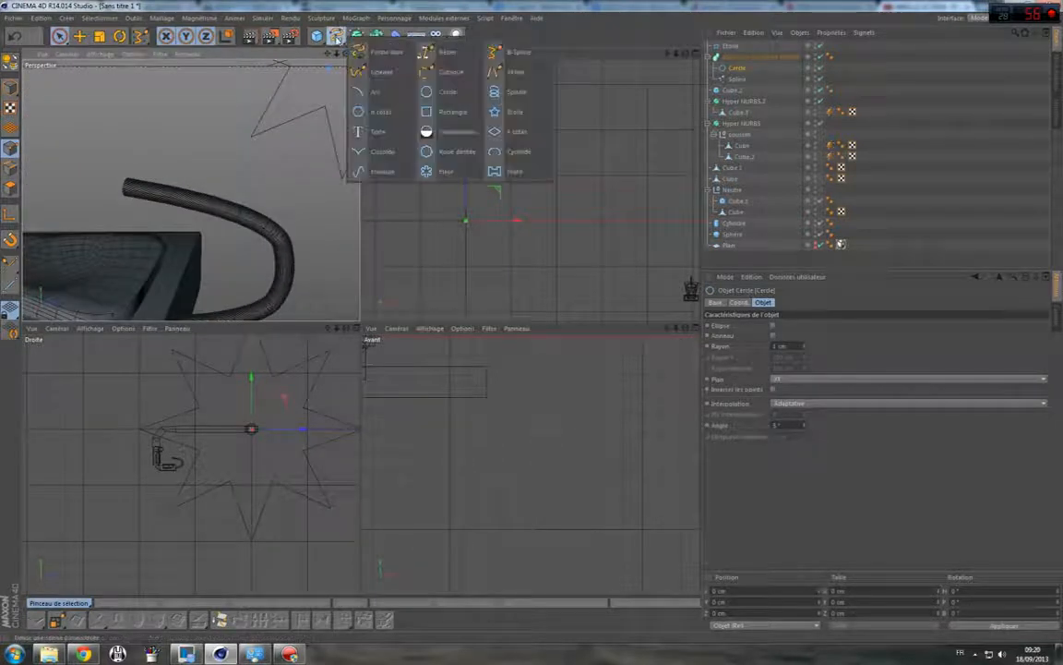
click(379, 96)
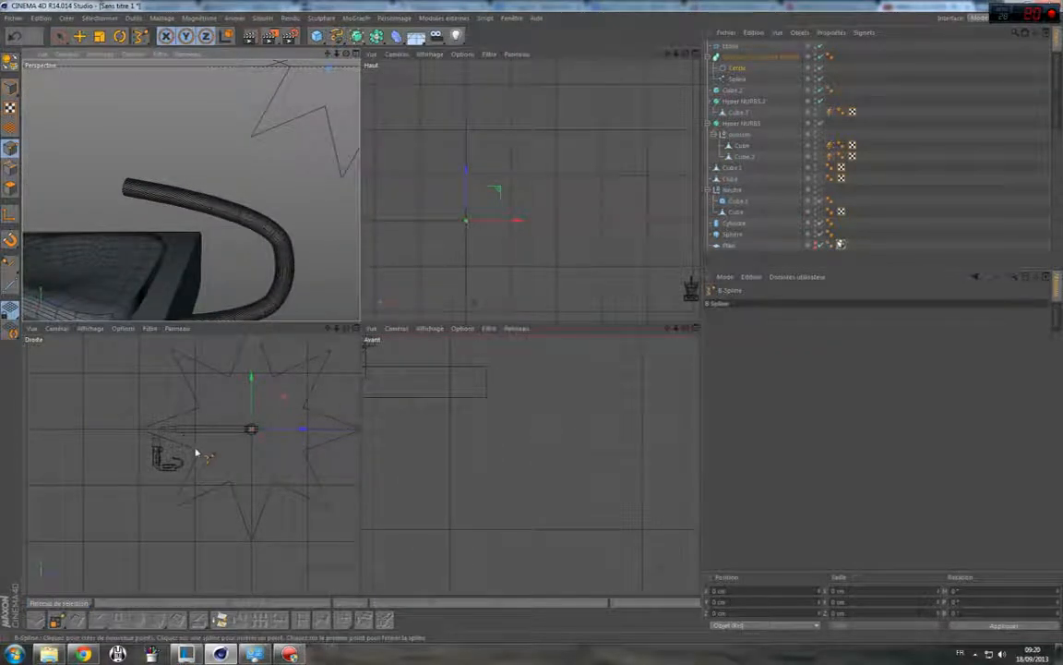
click(447, 221)
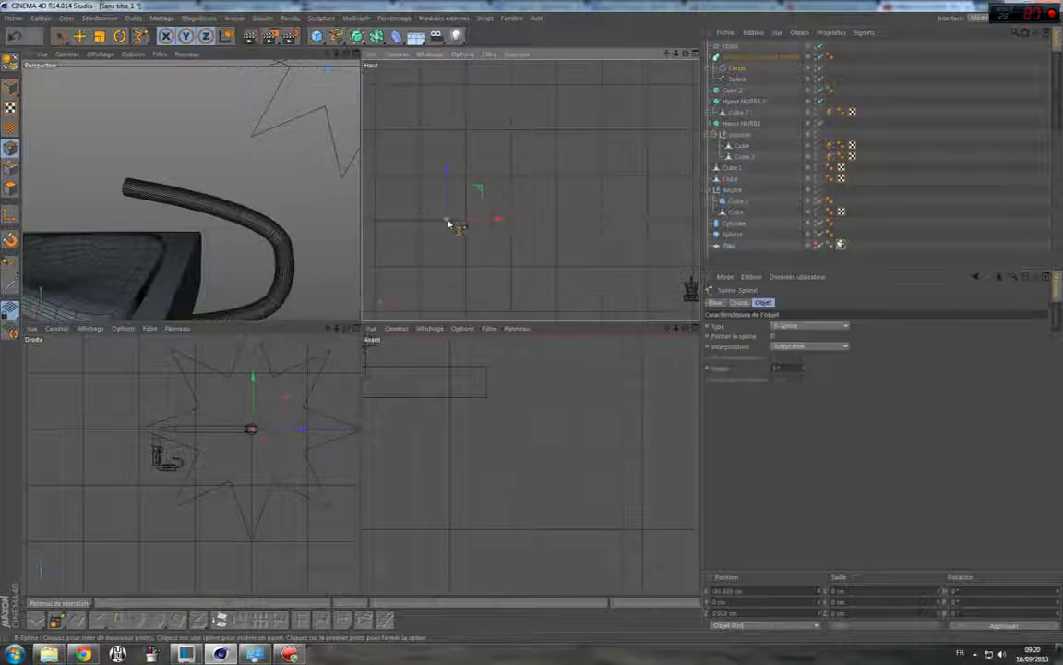
click(520, 221)
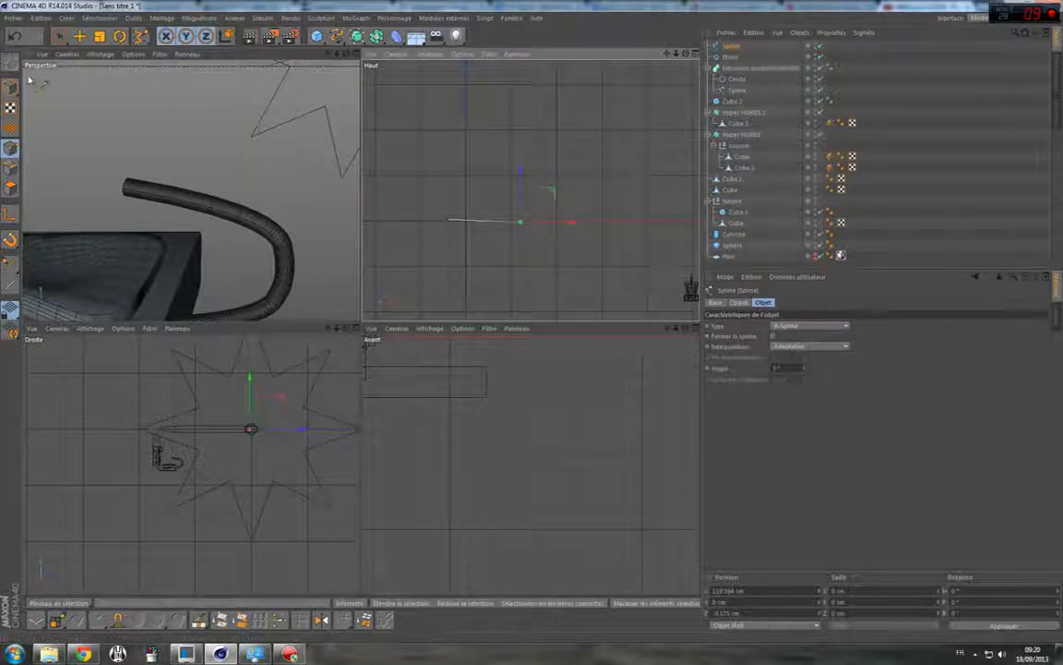
key(space)
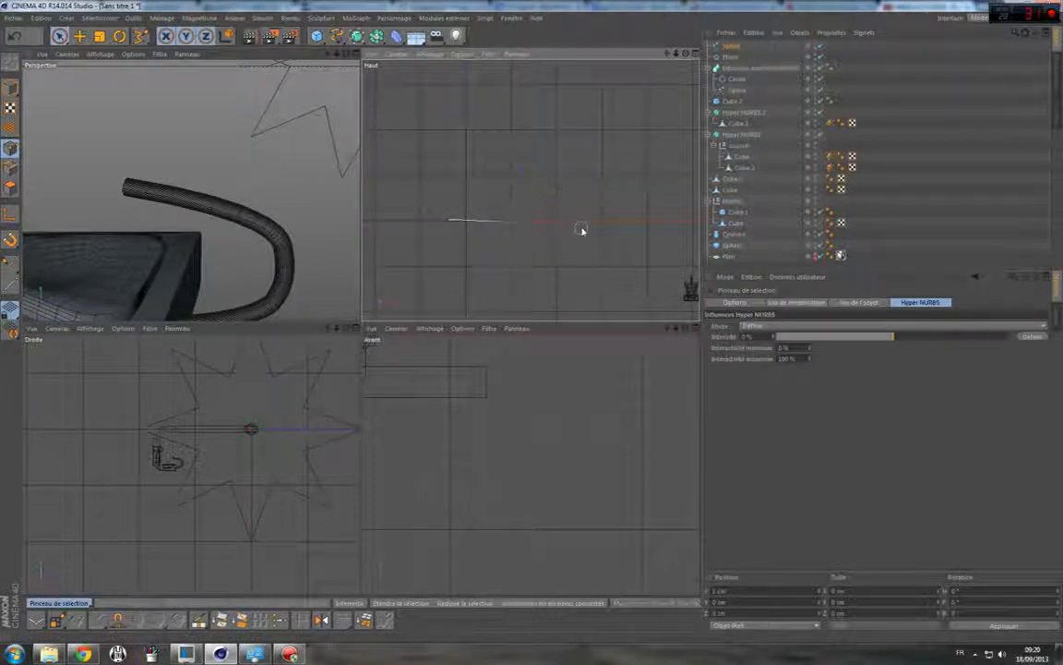
Straighten the short two-point spline along the X axis by setting its selected points' Z size to 0 cm.
drag(569, 223, 515, 220)
drag(446, 220, 446, 219)
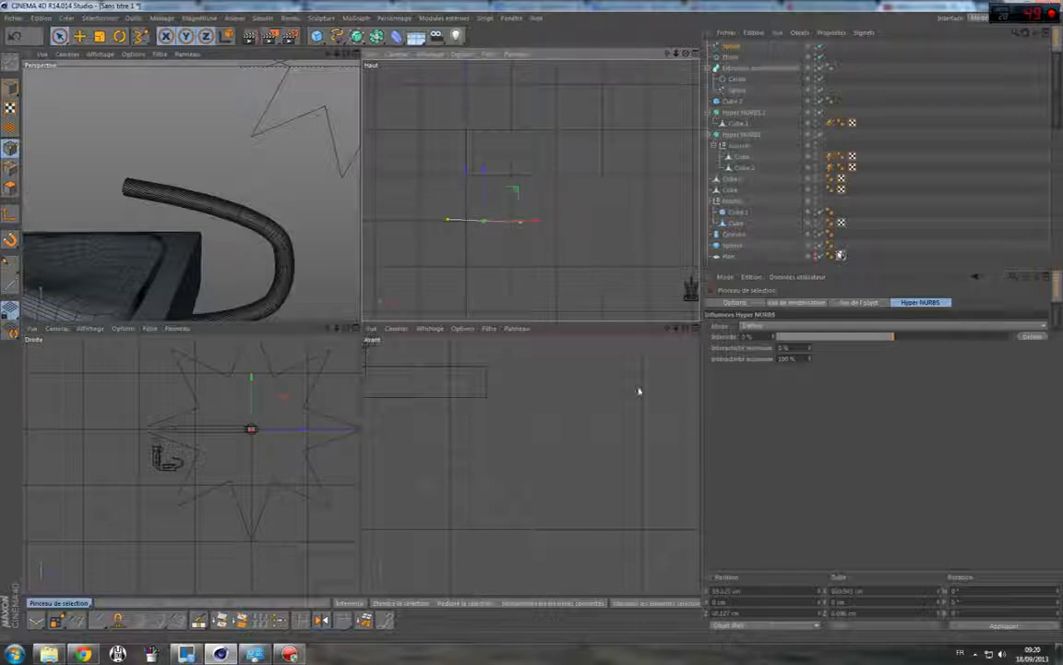
double_click(843, 613)
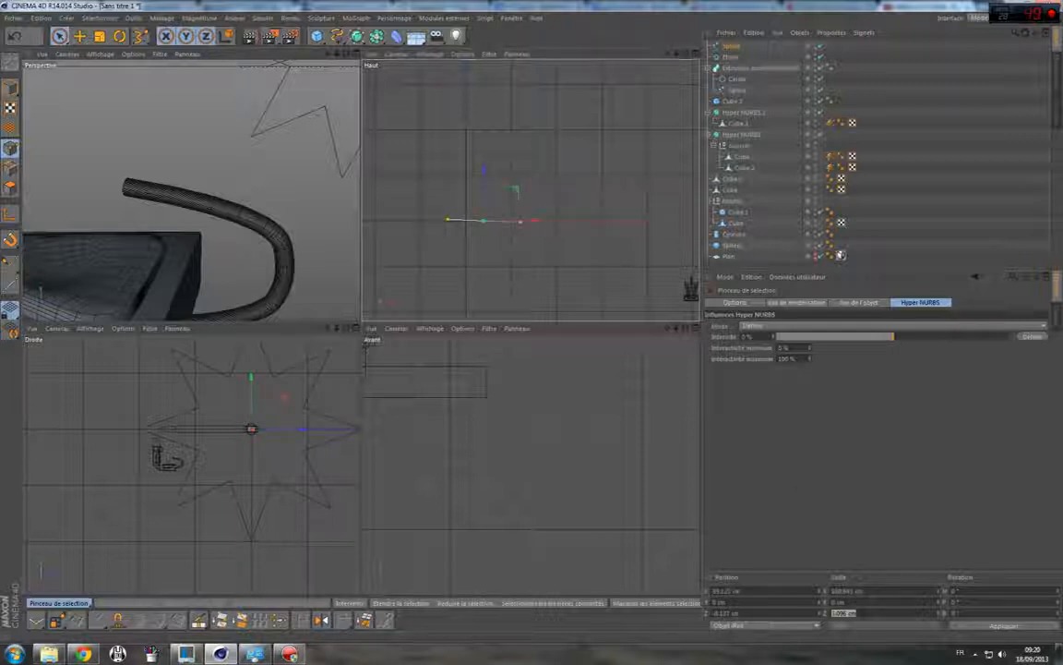
text(0)
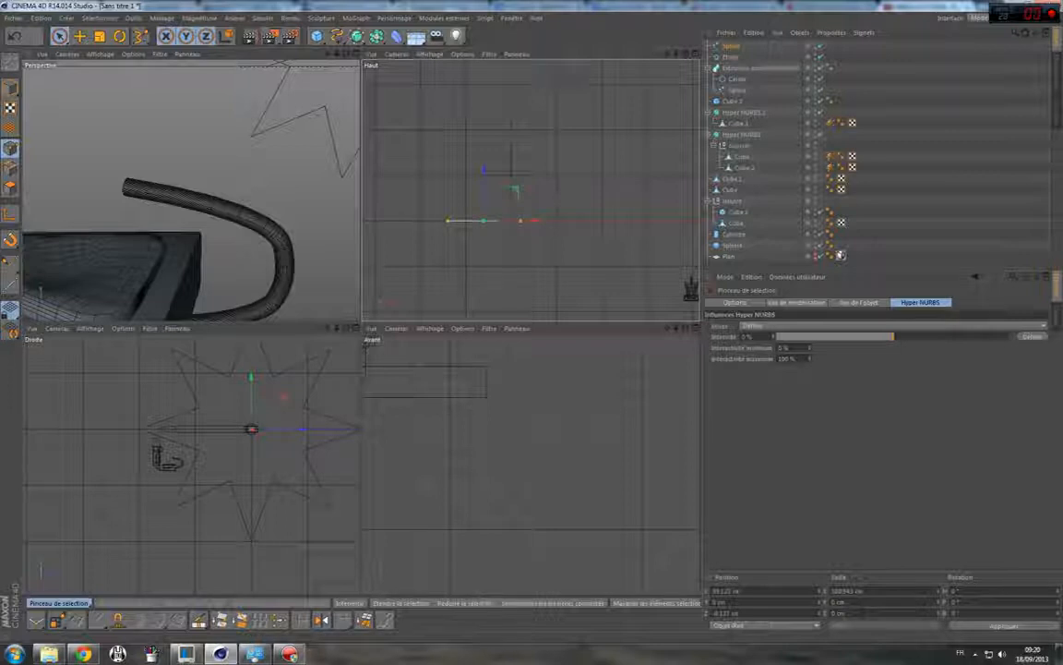
key(Return)
Tilt the short spline by moving its two end points in opposite directions along Z in the top view.
click(449, 219)
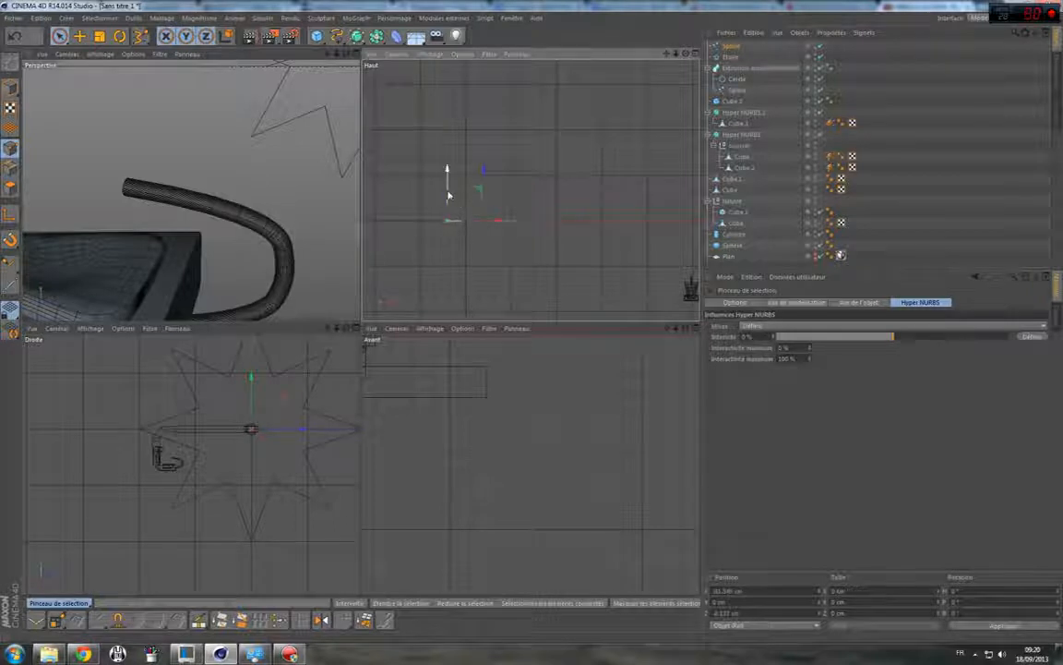
drag(448, 195, 448, 154)
click(520, 223)
drag(521, 189, 521, 207)
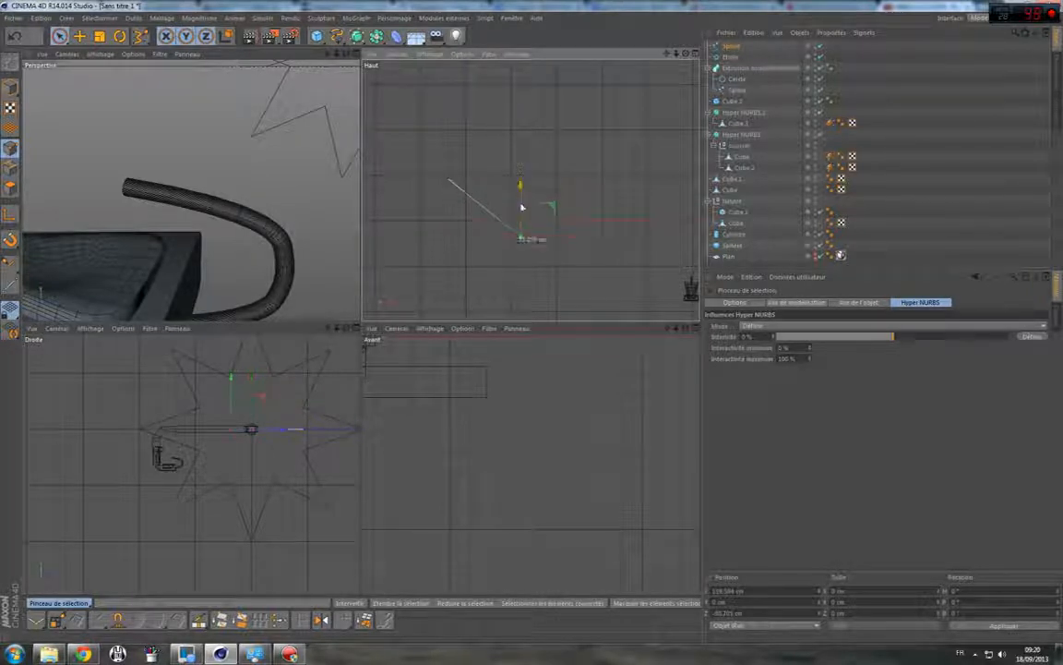
Select both end points of the tilted spline and flatten it with a Z size of 0 cm.
click(515, 235)
drag(445, 178, 447, 176)
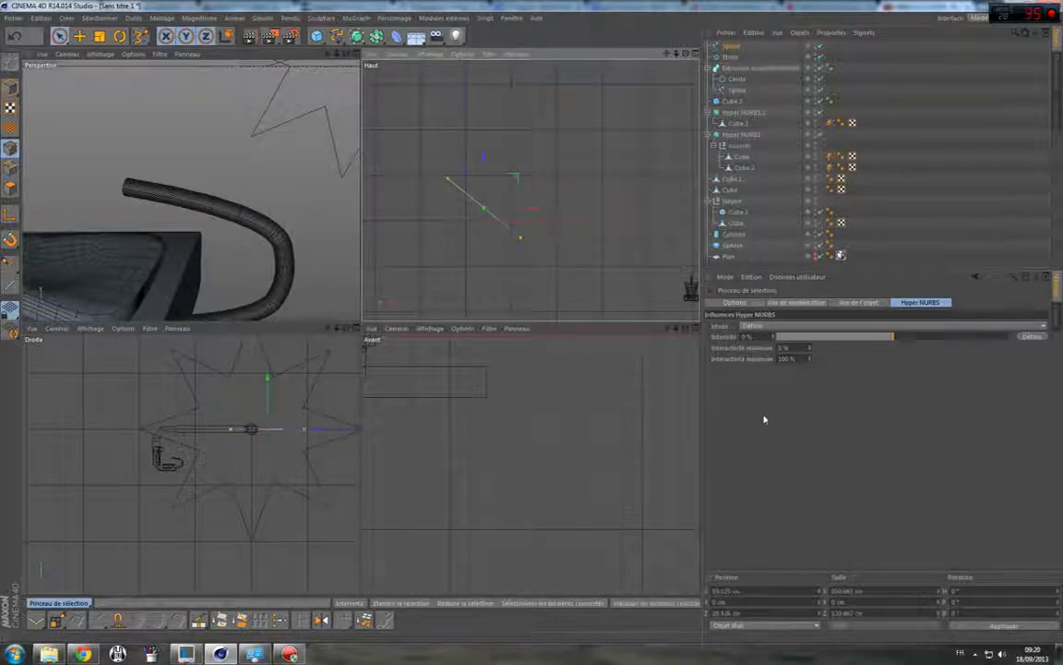
drag(864, 613, 834, 612)
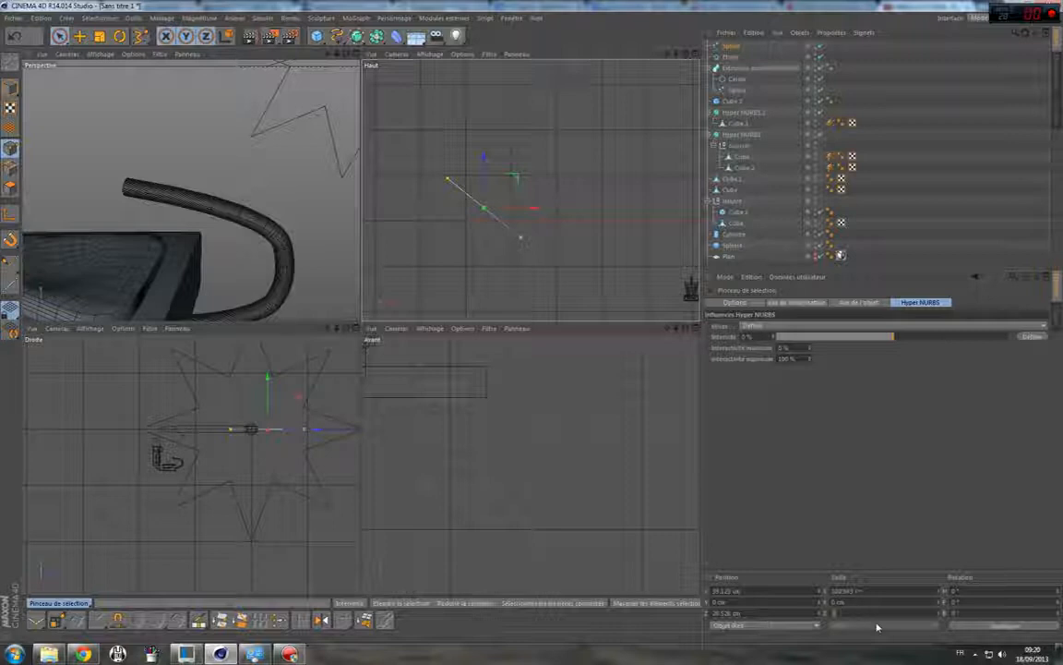
text(0)
key(Return)
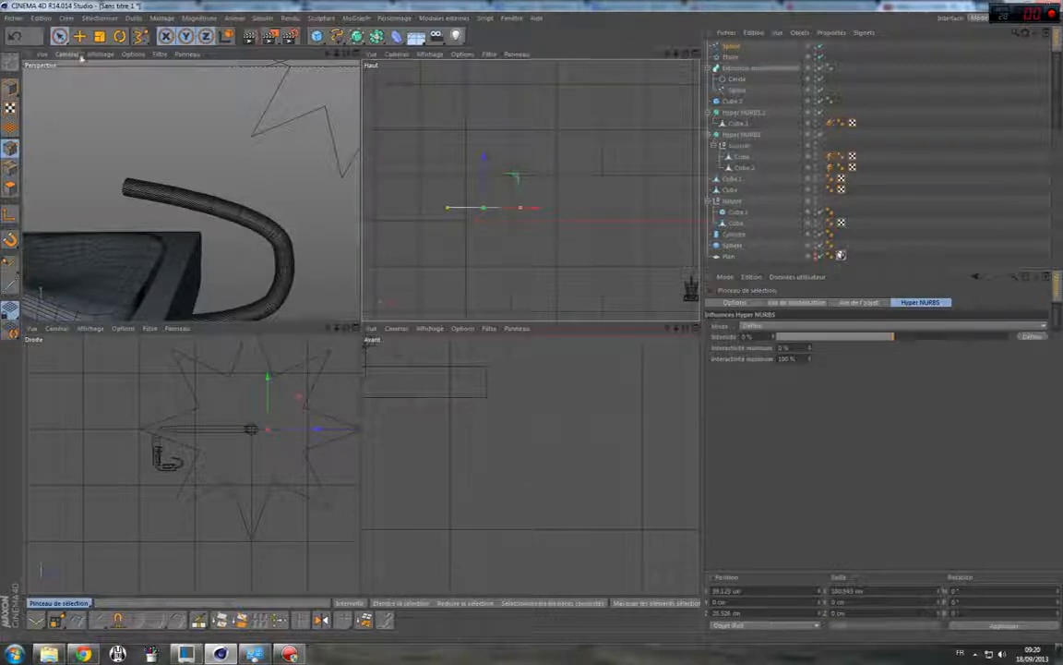
Switch to model mode and move the straight spline in the side and top views to the upper end of the seat's curved tube.
click(11, 89)
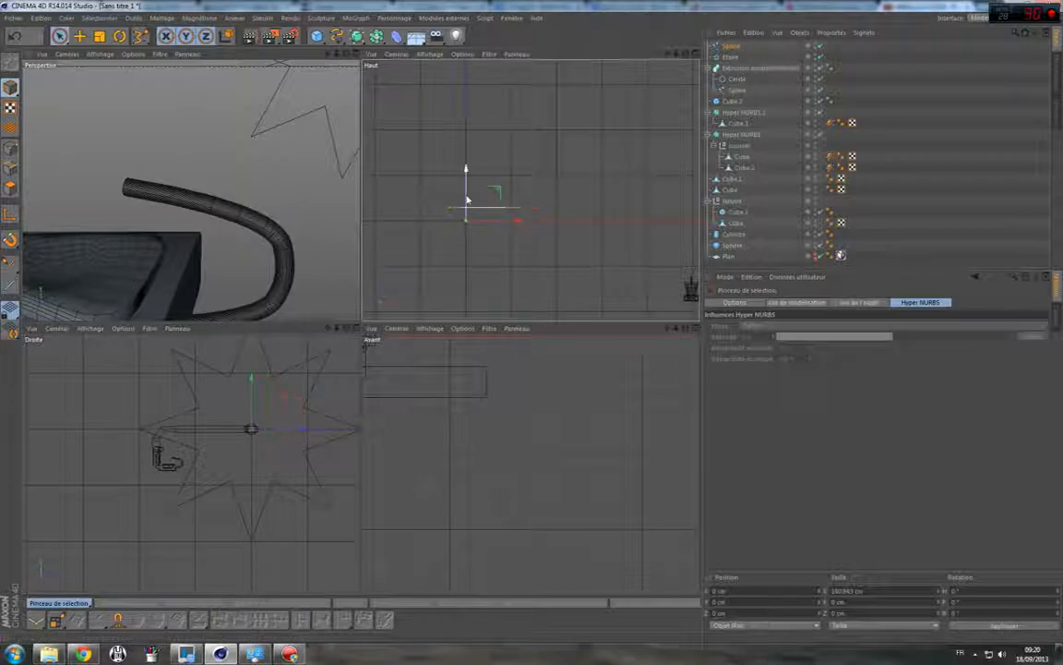
drag(469, 242, 693, 280)
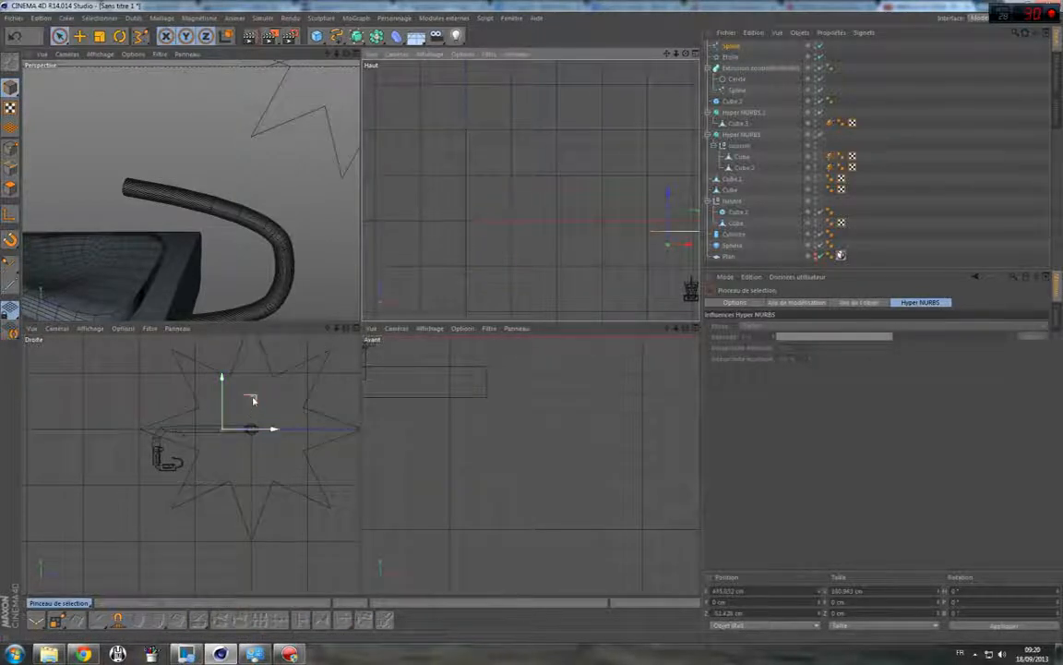
drag(252, 400, 186, 428)
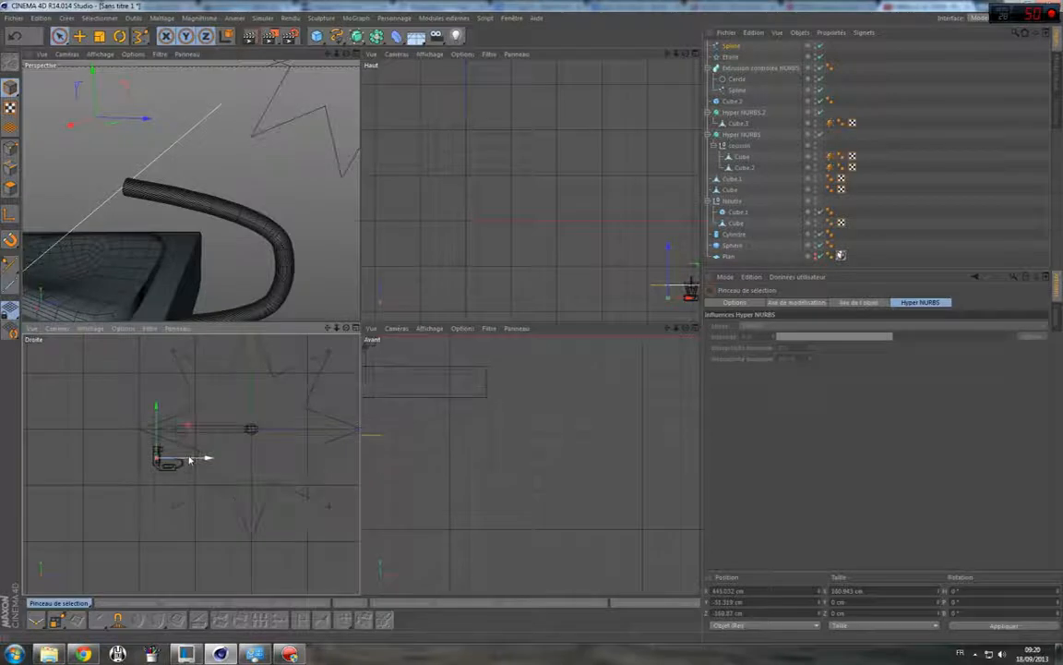
drag(190, 459, 204, 459)
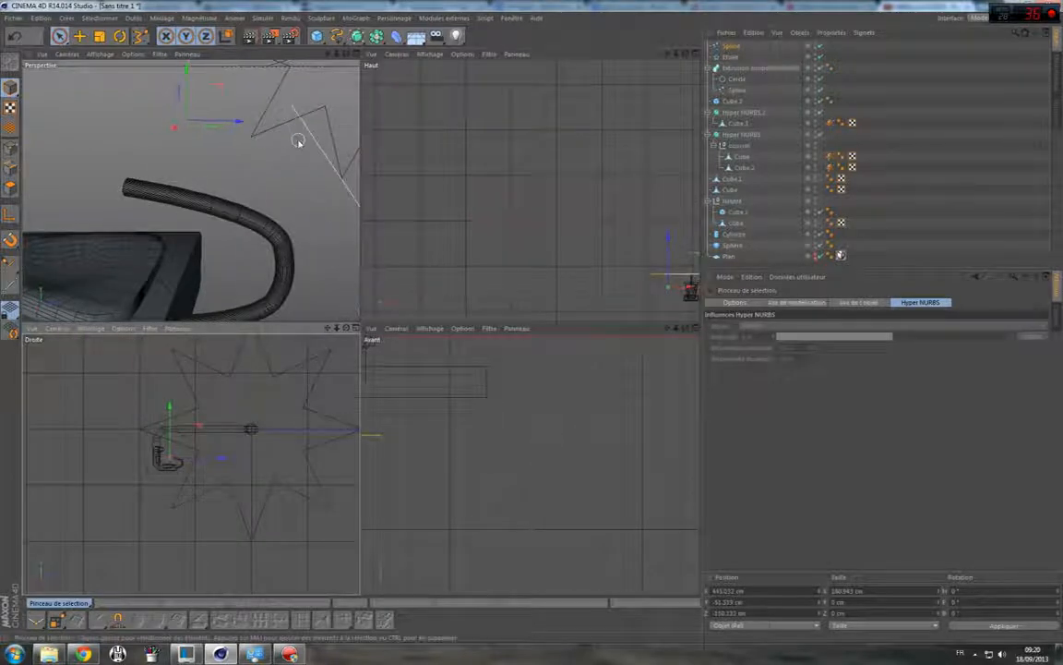
click(530, 190)
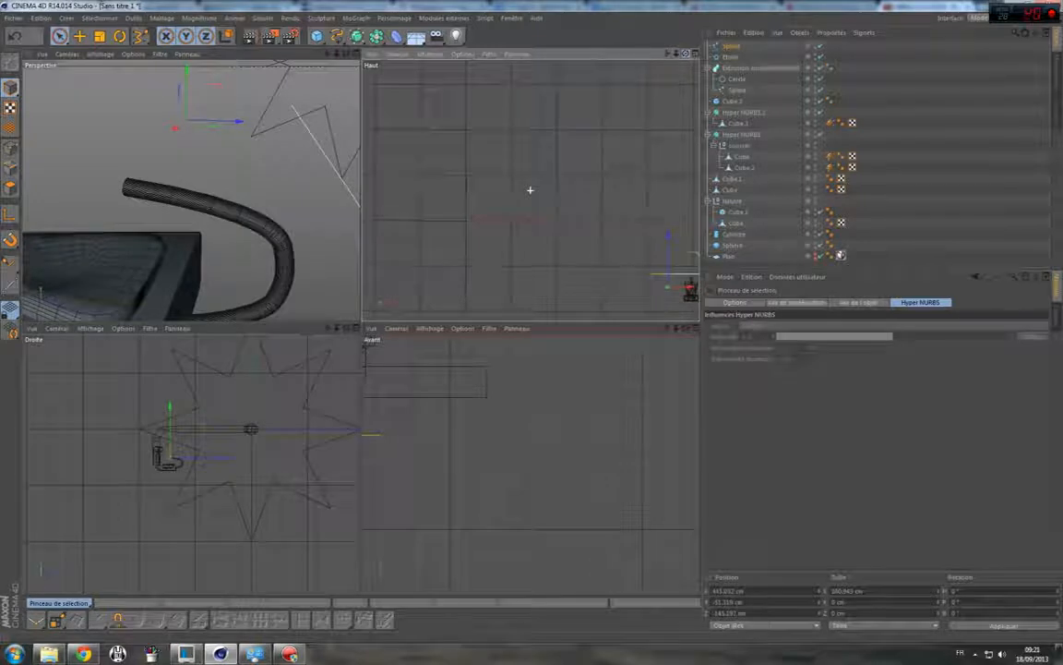
drag(667, 53, 506, 2)
scroll(544, 251, up, 4)
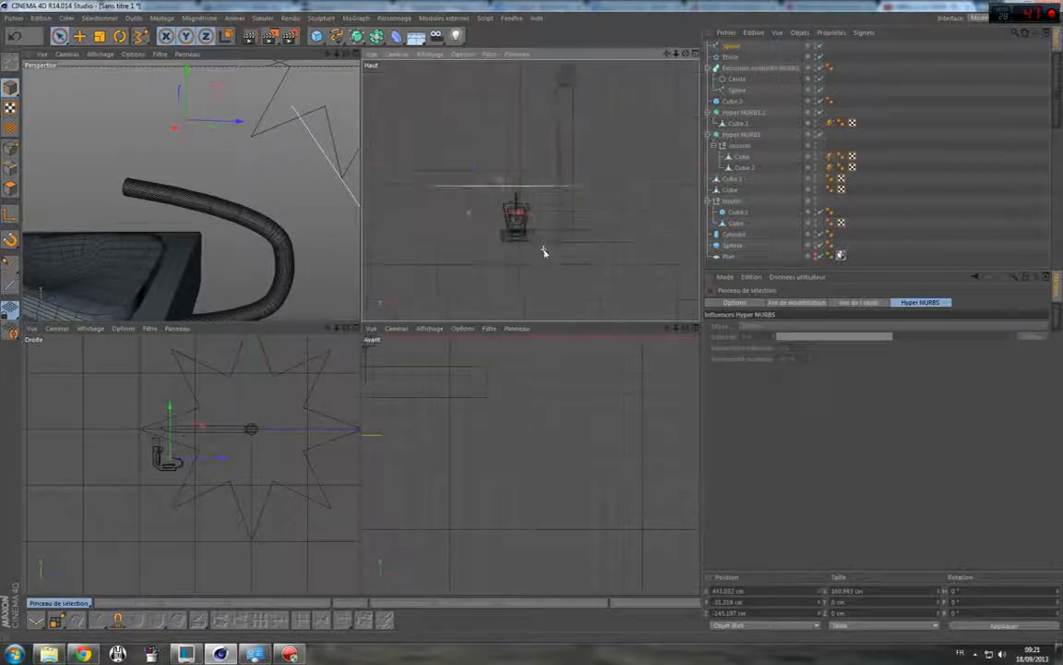
scroll(544, 252, up, 3)
drag(418, 175, 420, 230)
Shorten the spline in point mode by moving its end points inward along X around the seat in the top view.
click(10, 149)
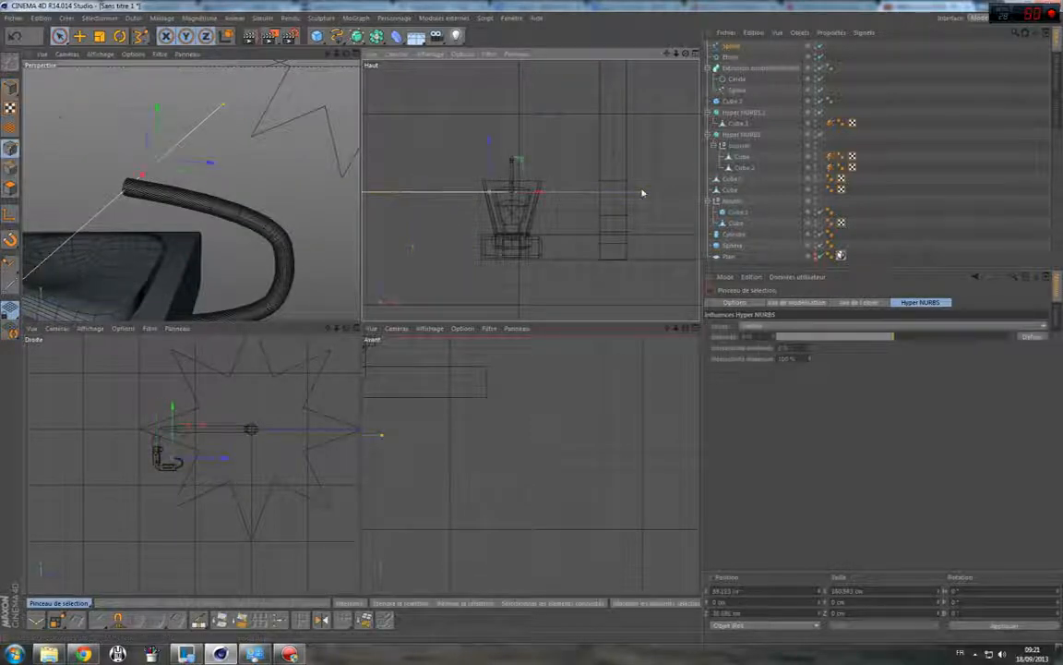
click(577, 191)
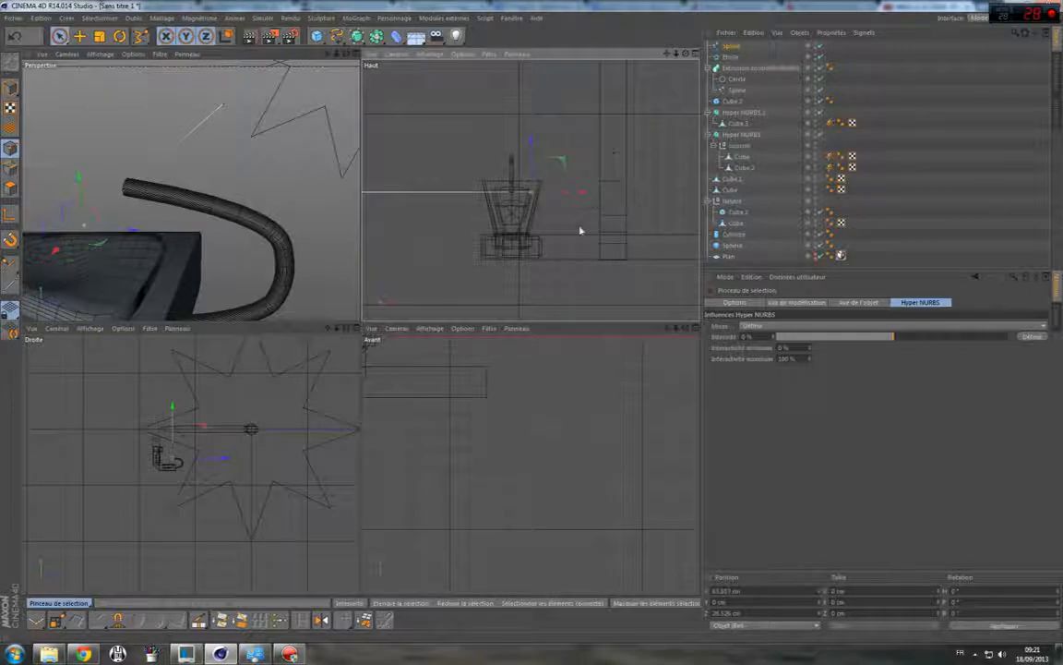
scroll(571, 213, down, 2)
click(382, 197)
drag(438, 197, 558, 216)
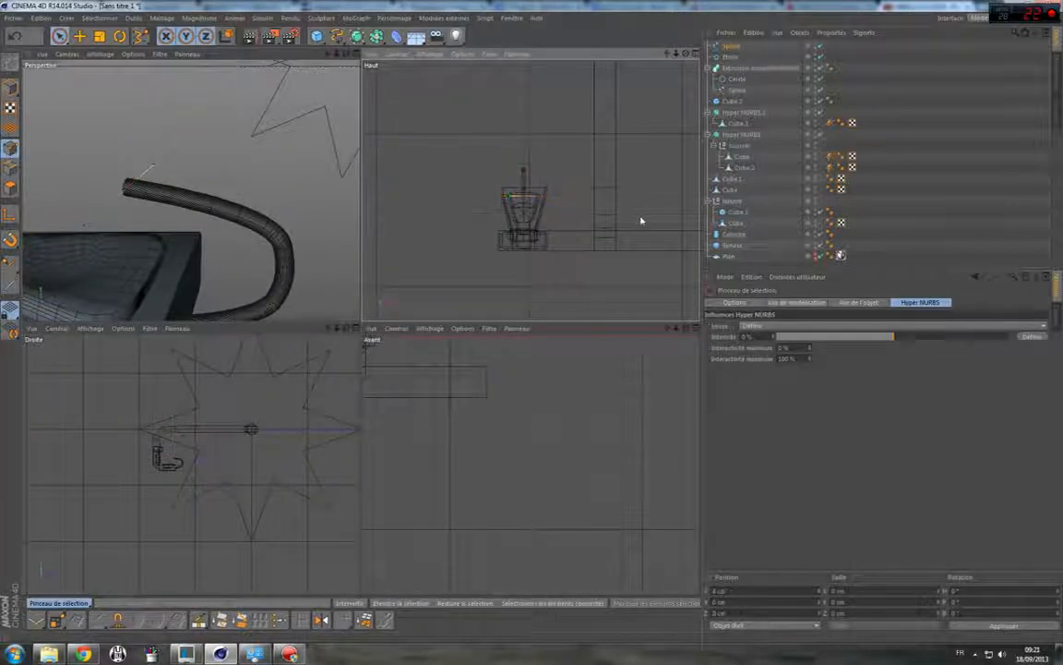
Create a Sweep NURBS and place the star profile and the short straight spline inside it.
click(148, 169)
drag(346, 53, 294, 98)
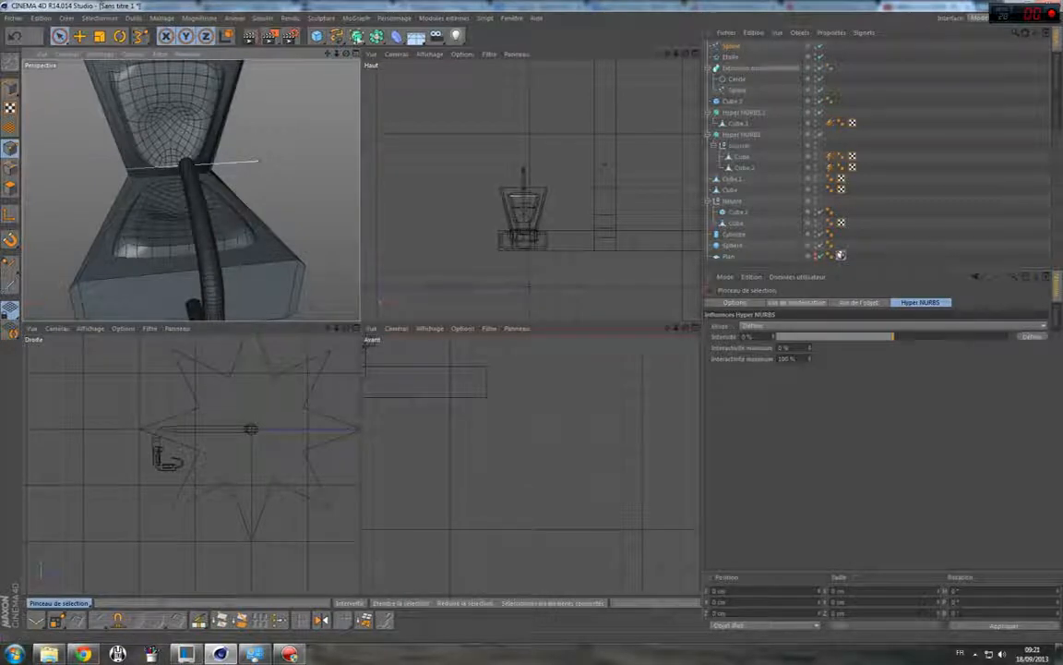
click(356, 35)
click(402, 93)
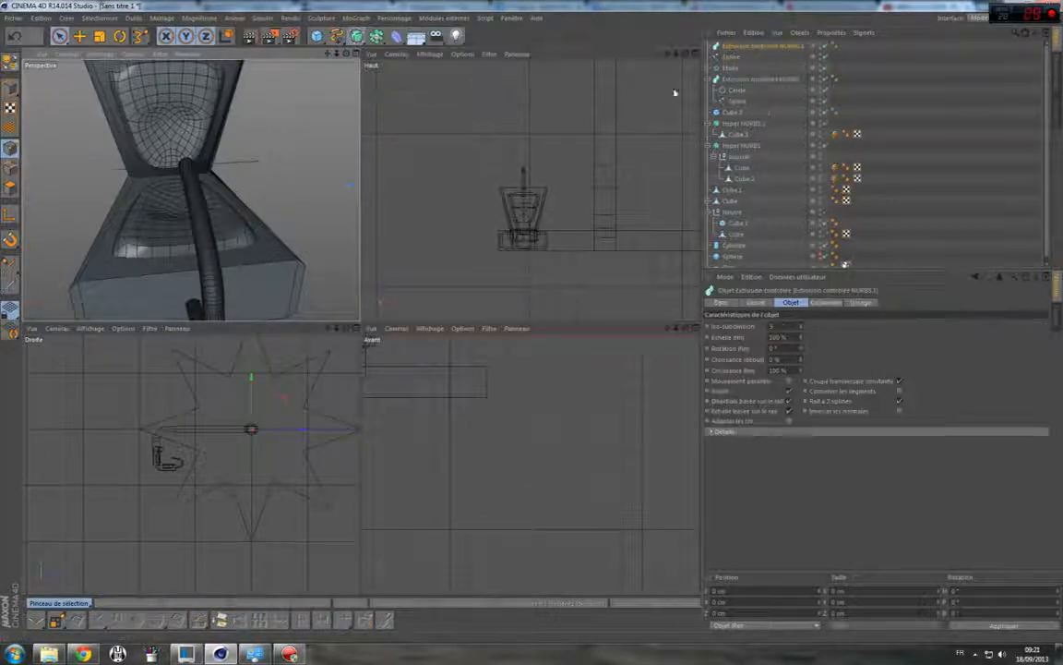
click(735, 58)
drag(755, 51, 755, 55)
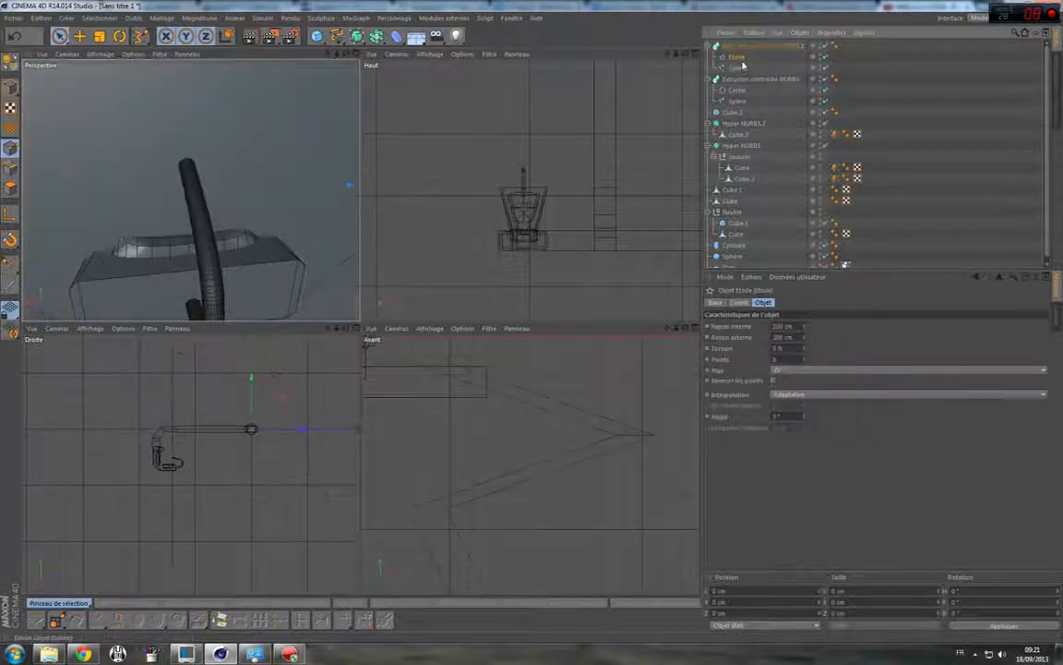
Set the star profile's inner radius to 0.5 cm and outer radius to 1 cm.
double_click(784, 326)
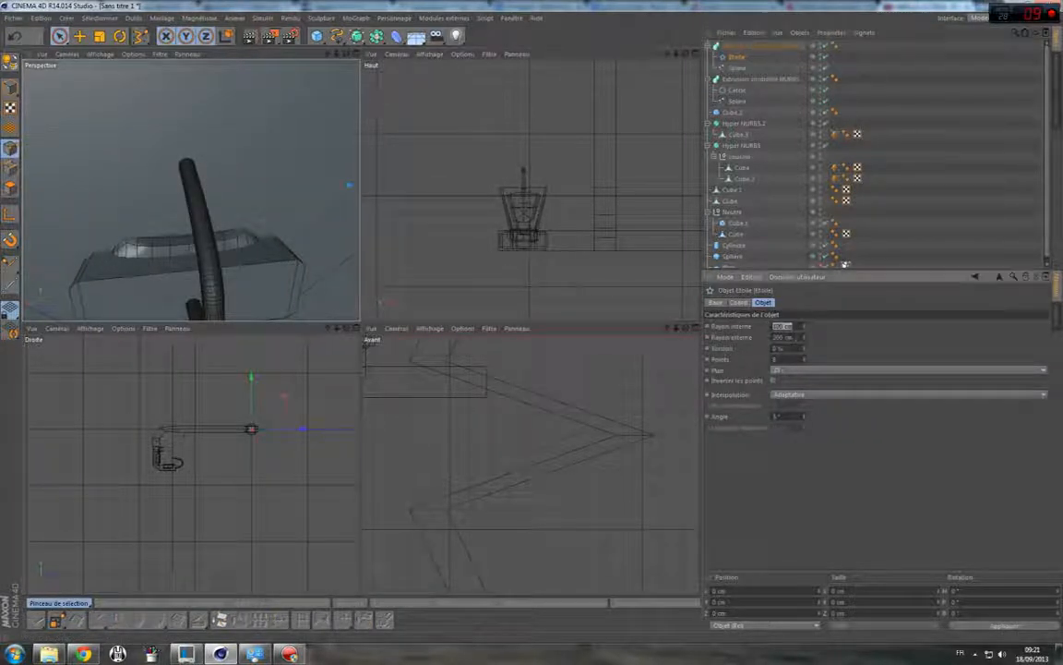
key(Return)
text(1)
key(Return)
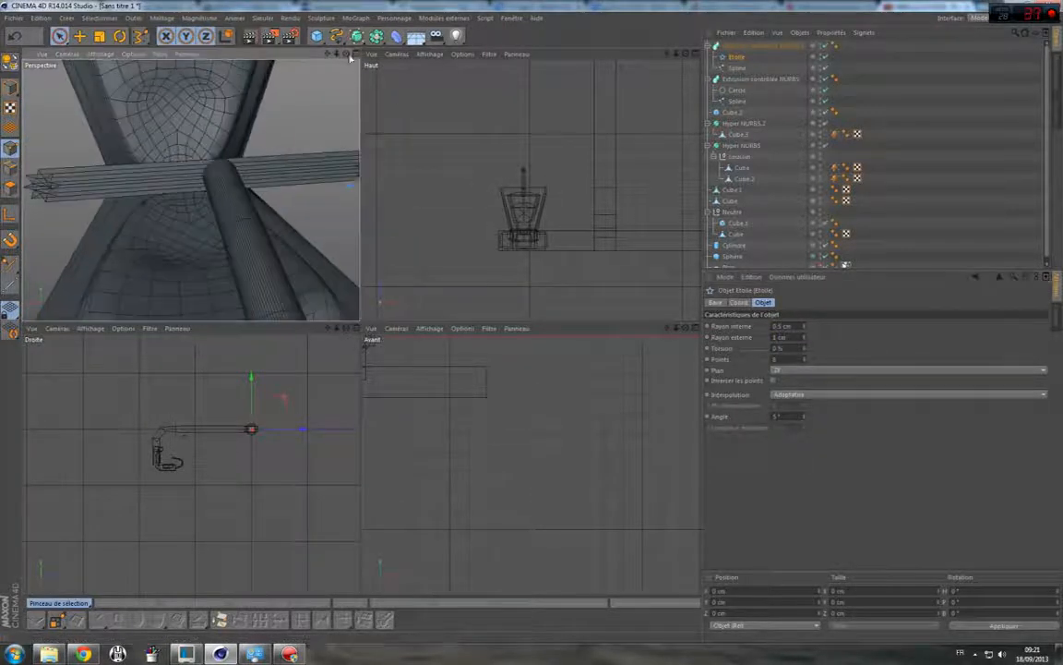
Set the star profile's plane to XY and check the swept bar's end in the perspective view.
drag(350, 58, 157, 221)
click(805, 371)
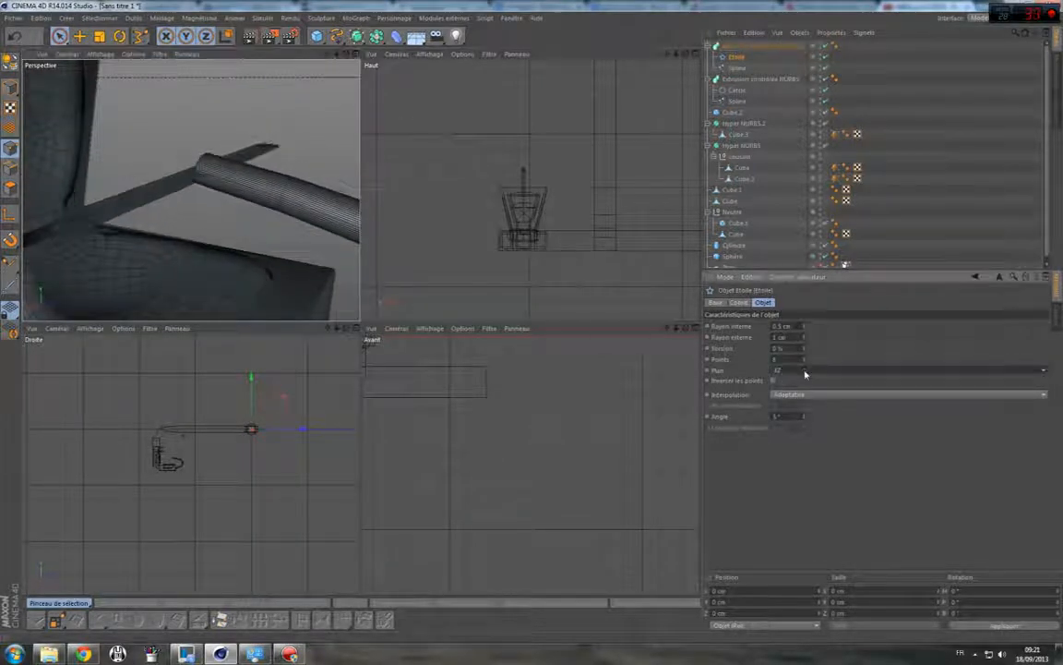
scroll(805, 371, down, 1)
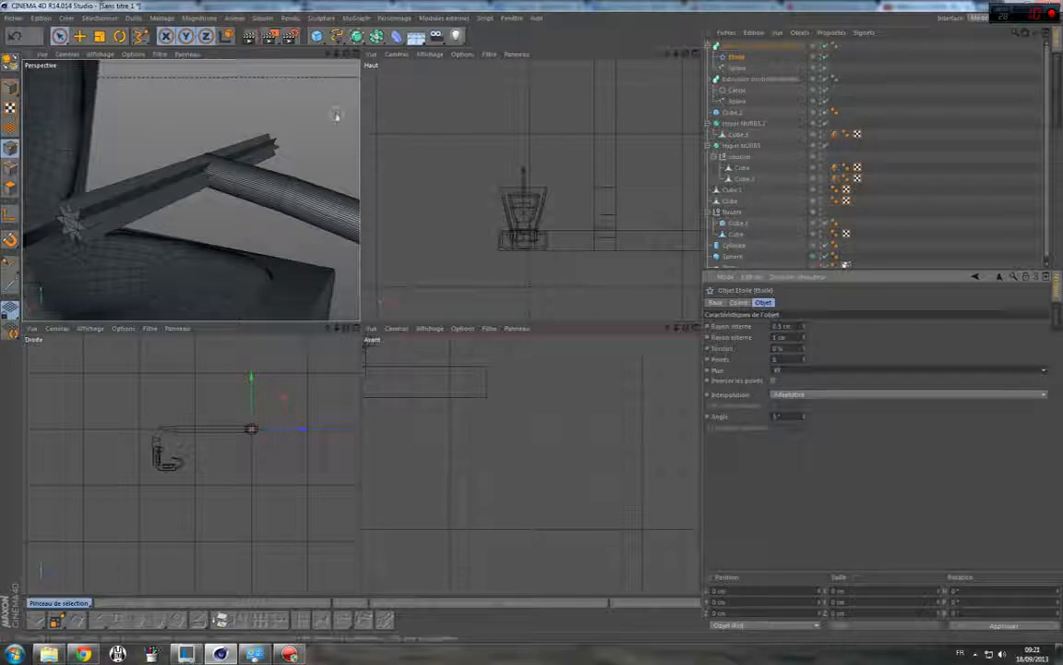
drag(352, 55, 190, 190)
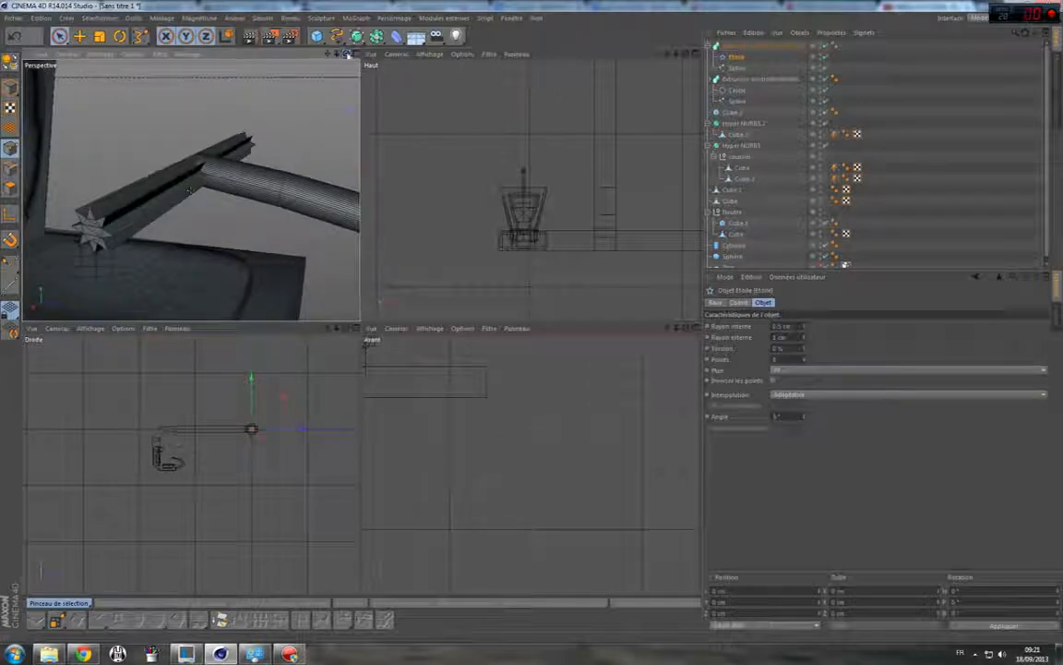
Give the star sweep's start a cap with bevel (Couvercle et biseau), using 4 steps and a 0.5 cm radius.
click(738, 46)
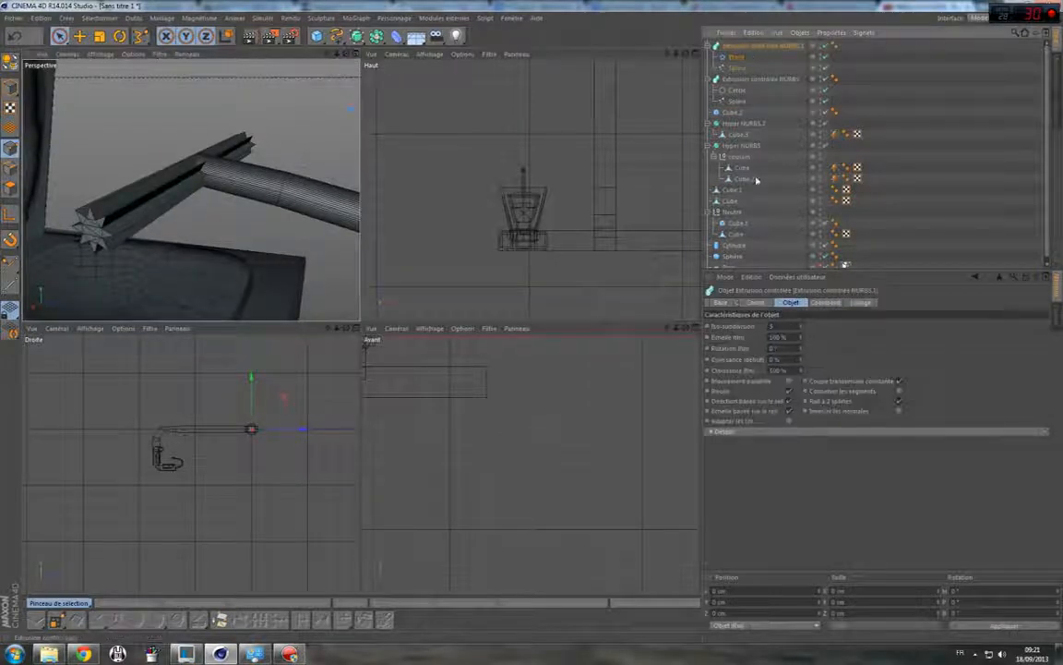
click(833, 303)
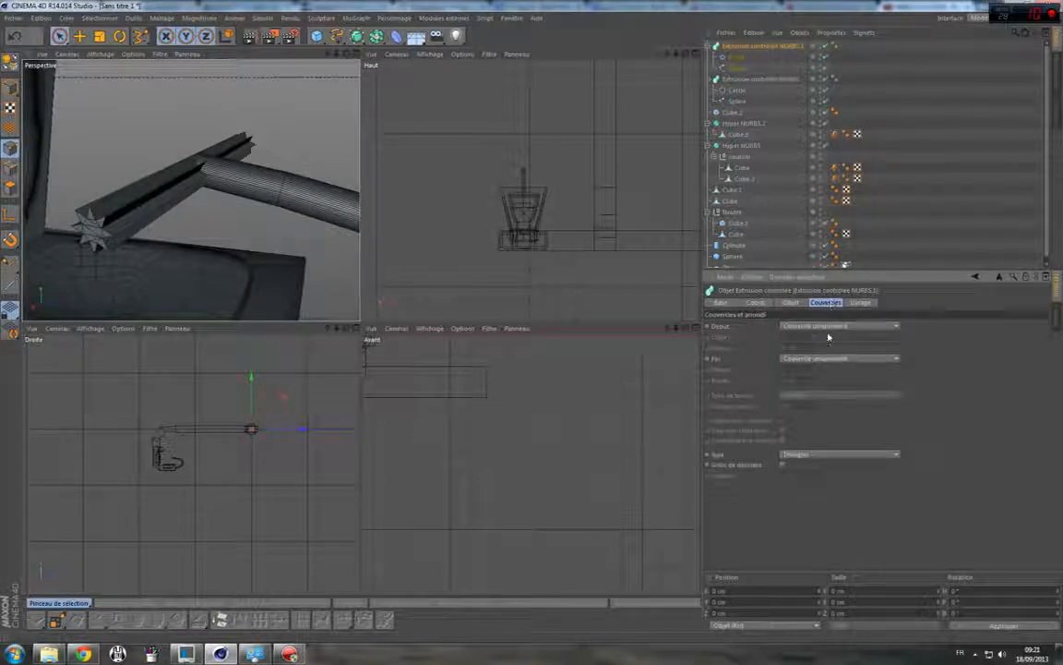
scroll(829, 330, down, 2)
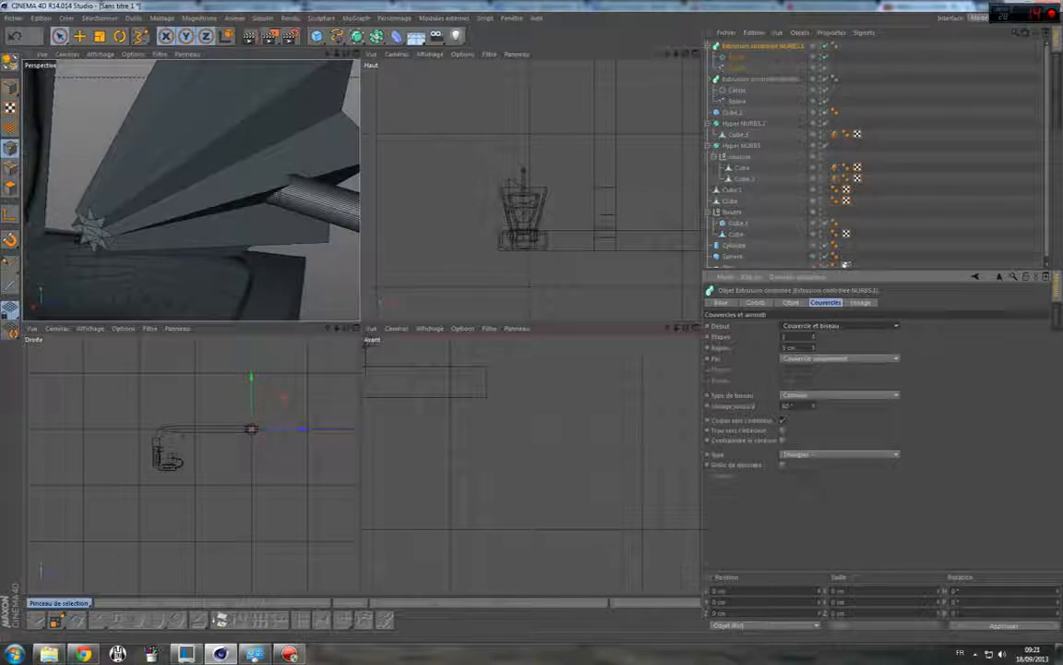
drag(813, 348, 813, 367)
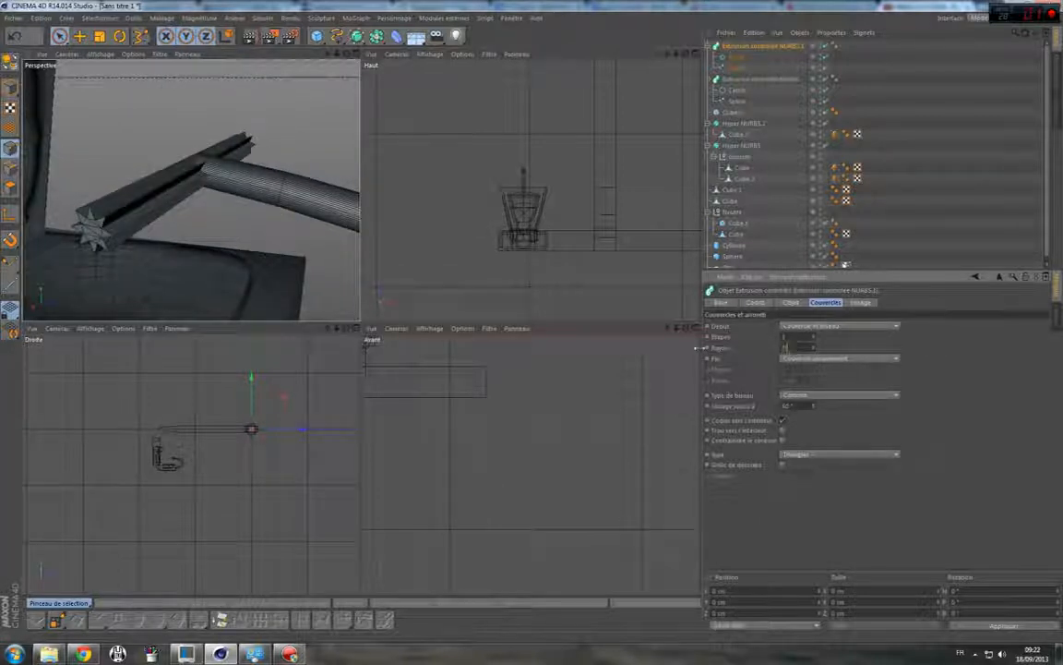
text(0.5)
key(Return)
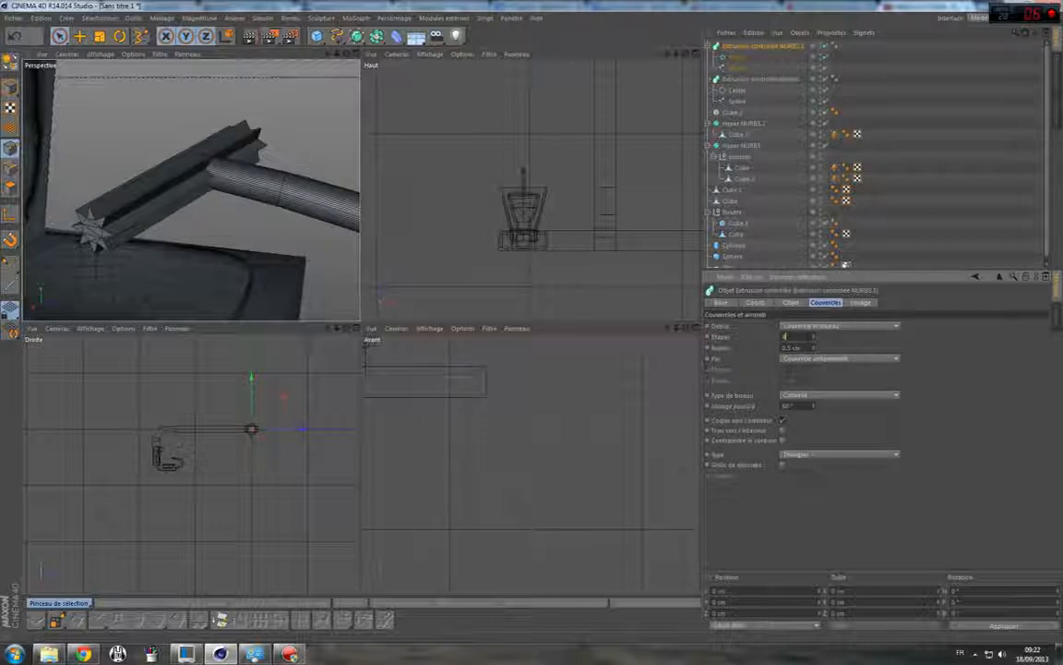
Give the star sweep's end a cap with bevel using 4 steps and a 0.5 cm radius, and check the bar in perspective.
click(829, 361)
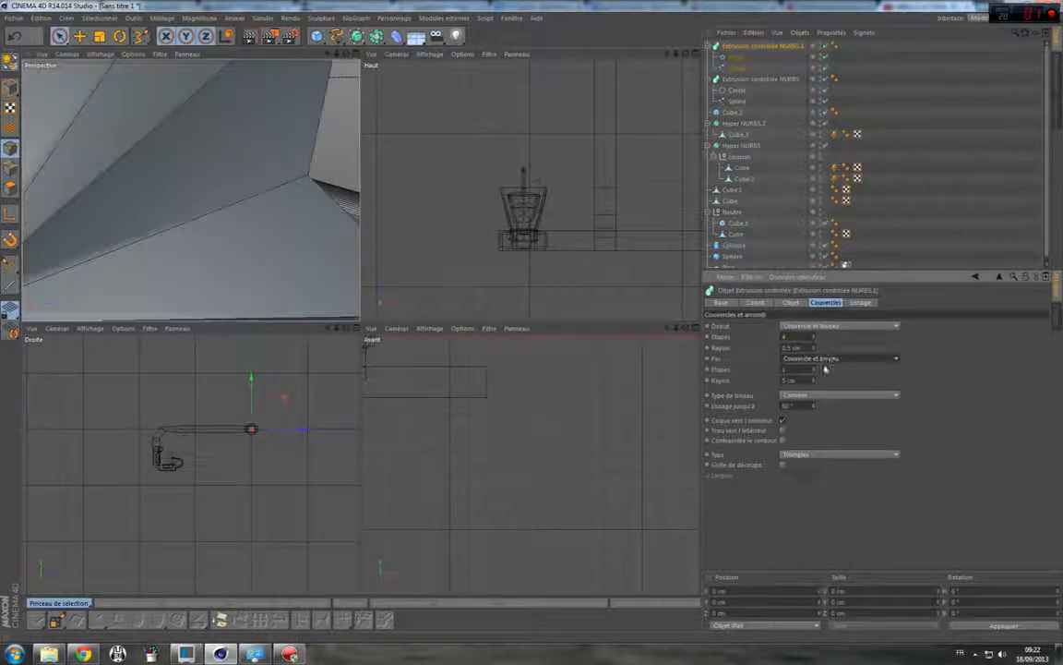
double_click(787, 370)
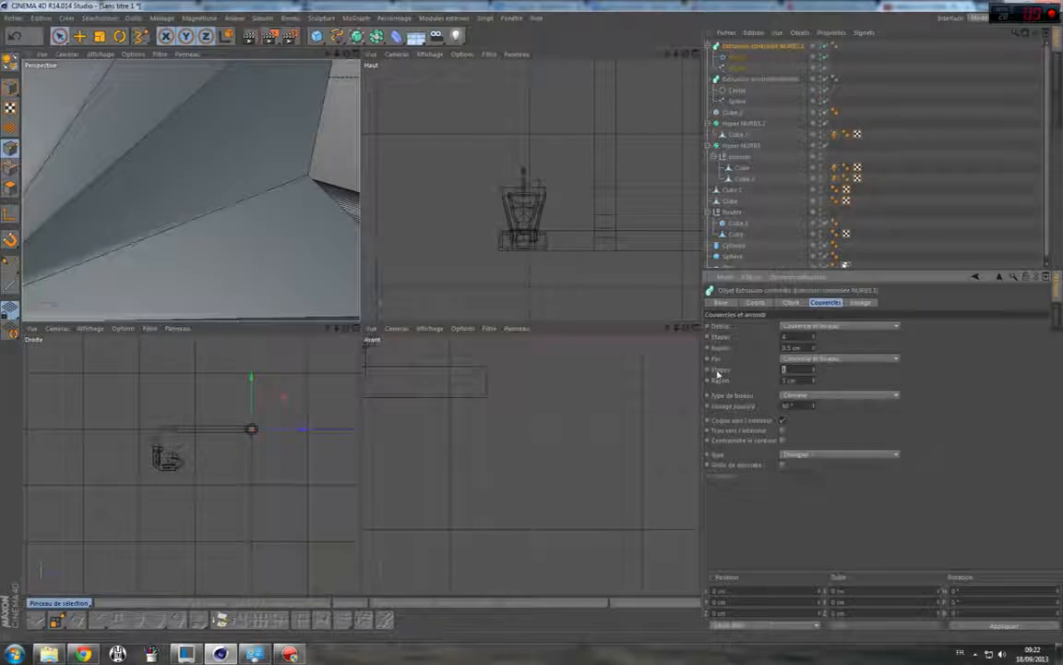
key(Tab)
text(0.5)
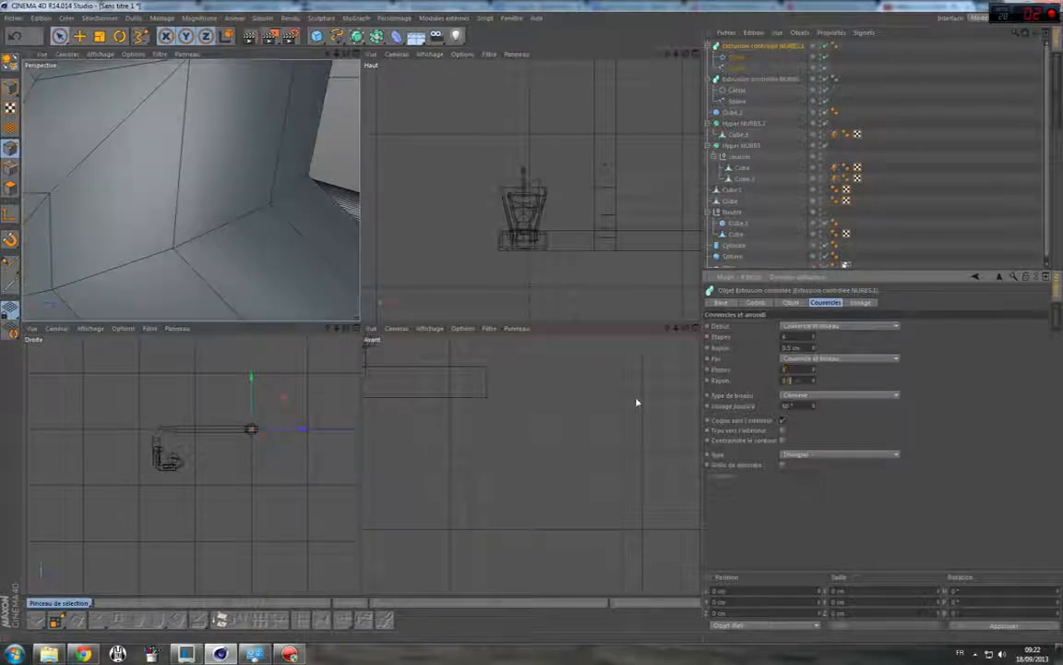
key(Return)
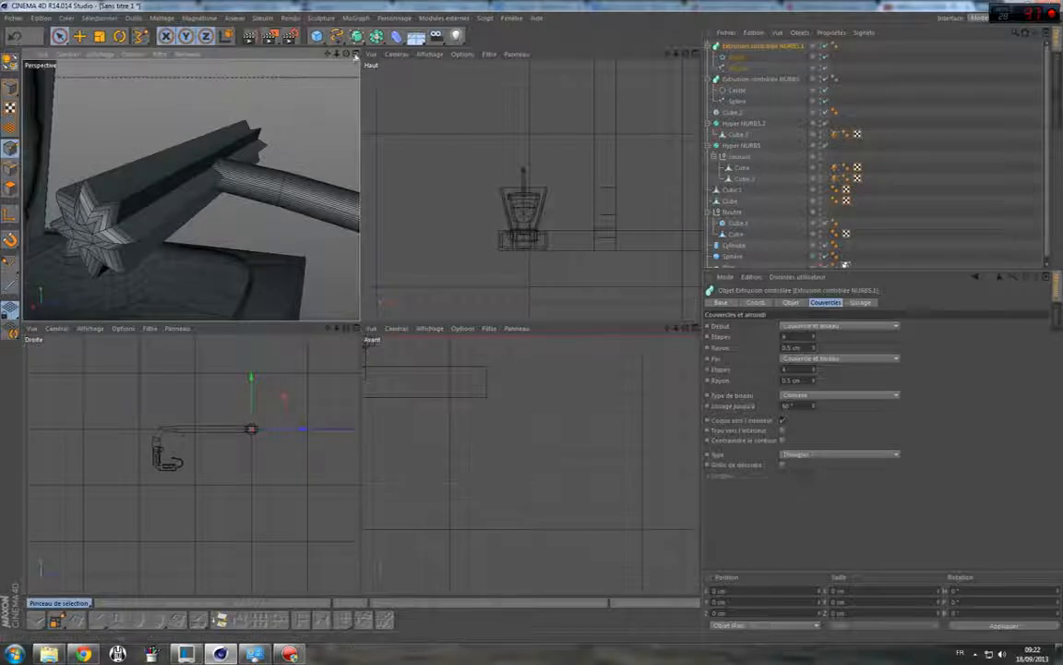
drag(346, 54, 407, 46)
scroll(191, 190, down, 10)
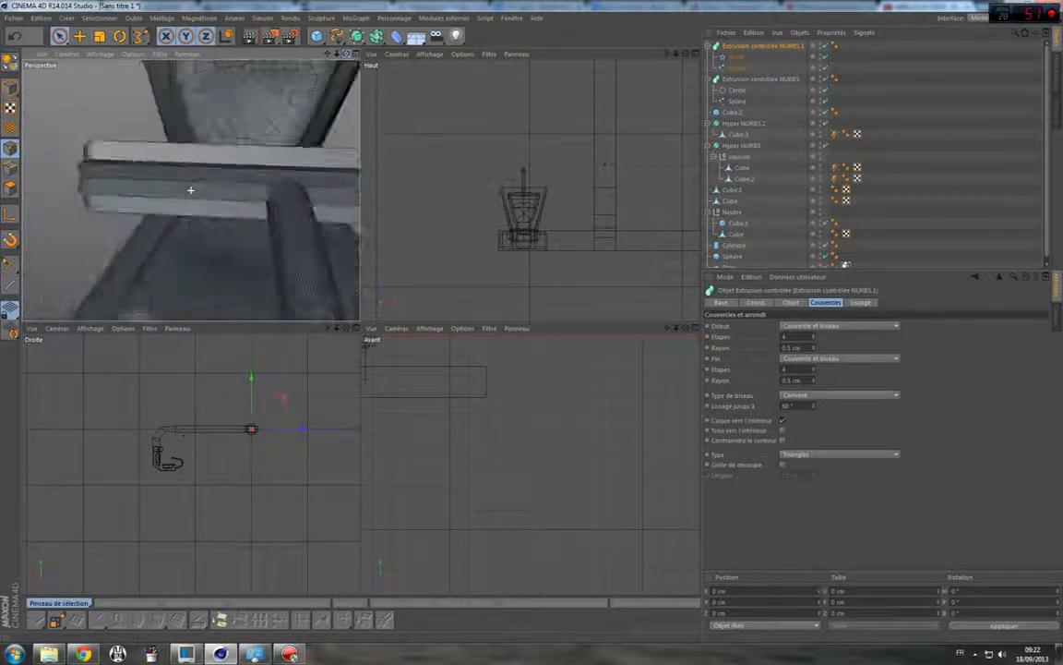
alt+drag(190, 190, 254, 123)
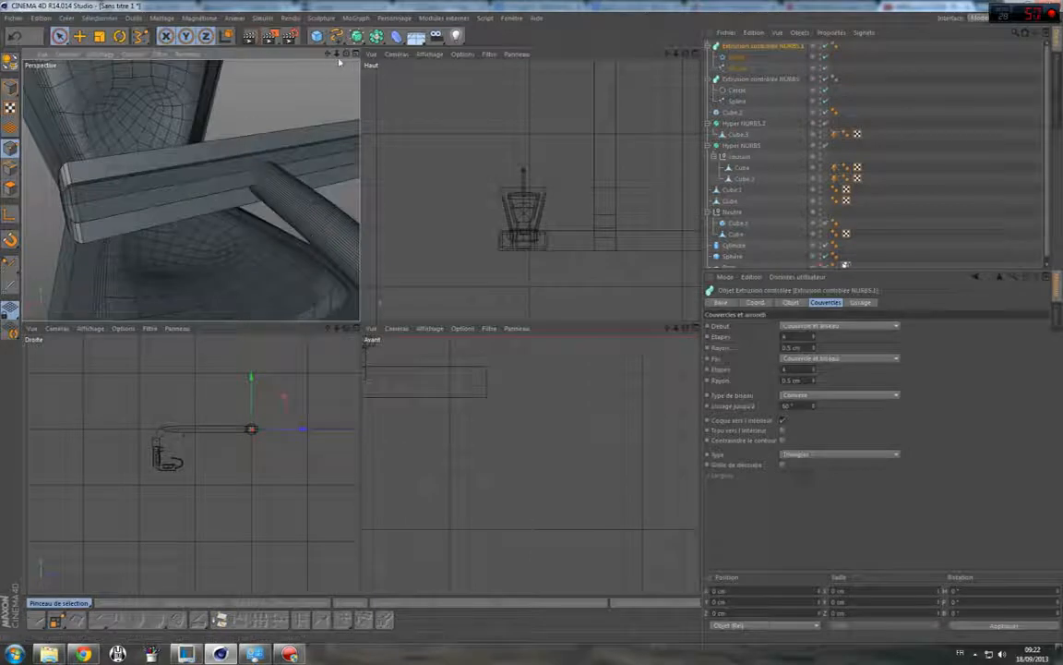
mouse_move(338, 55)
mouse_down()
mouse_move(190, 190)
mouse_move(308, 133)
mouse_move(350, 62)
mouse_move(322, 65)
mouse_move(351, 62)
mouse_move(352, 52)
mouse_up()
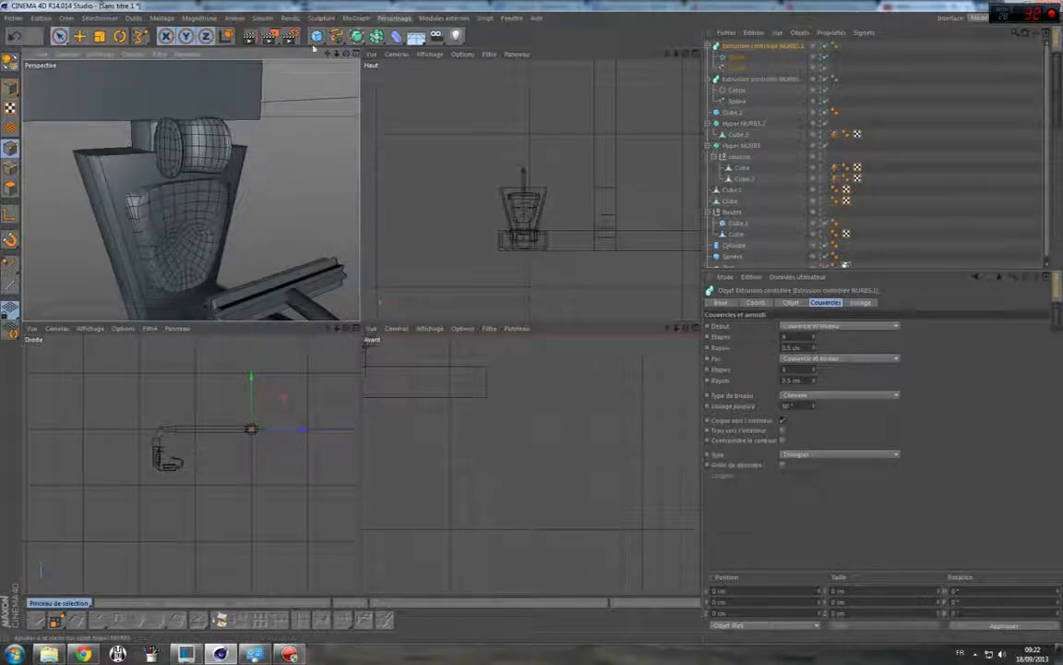
click(338, 37)
click(514, 52)
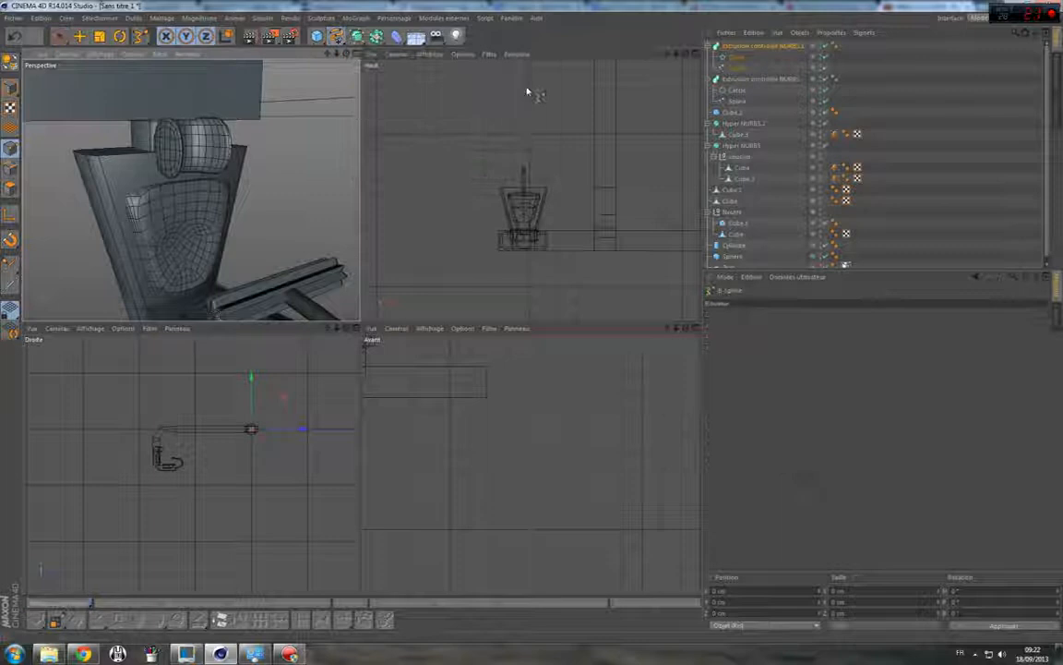
click(534, 244)
scroll(520, 373, down, 5)
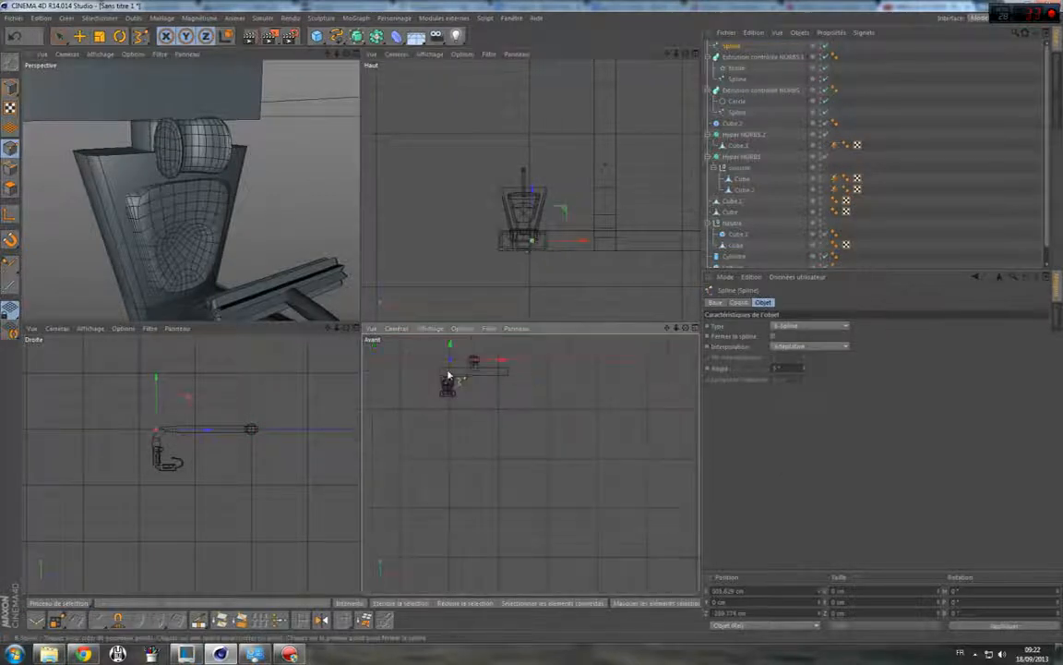
key(space)
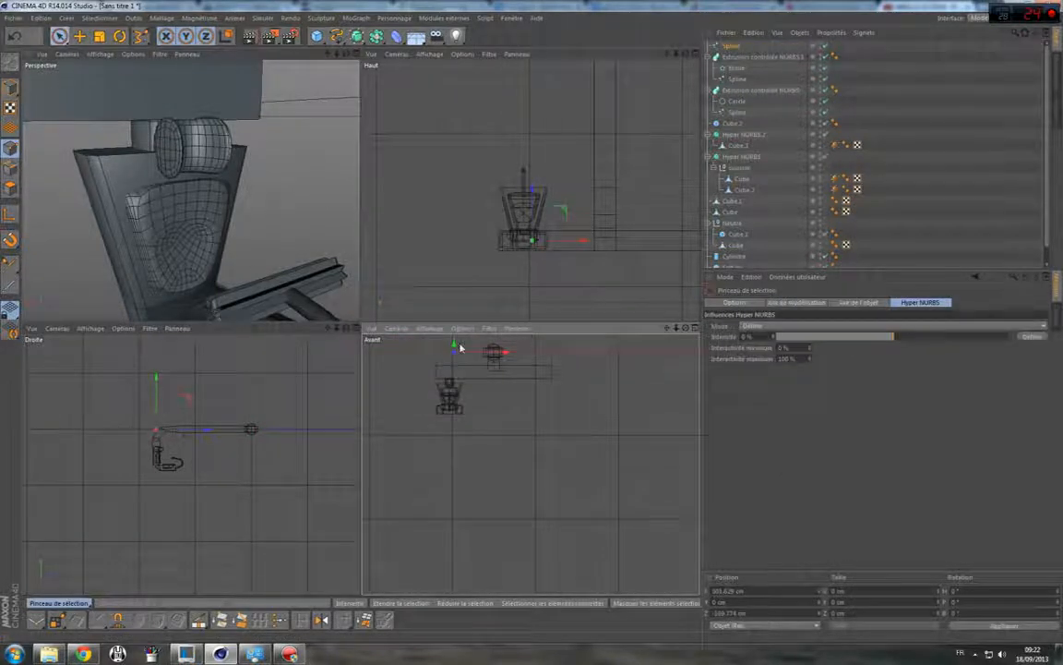
drag(459, 370, 464, 377)
key(ctrl+z)
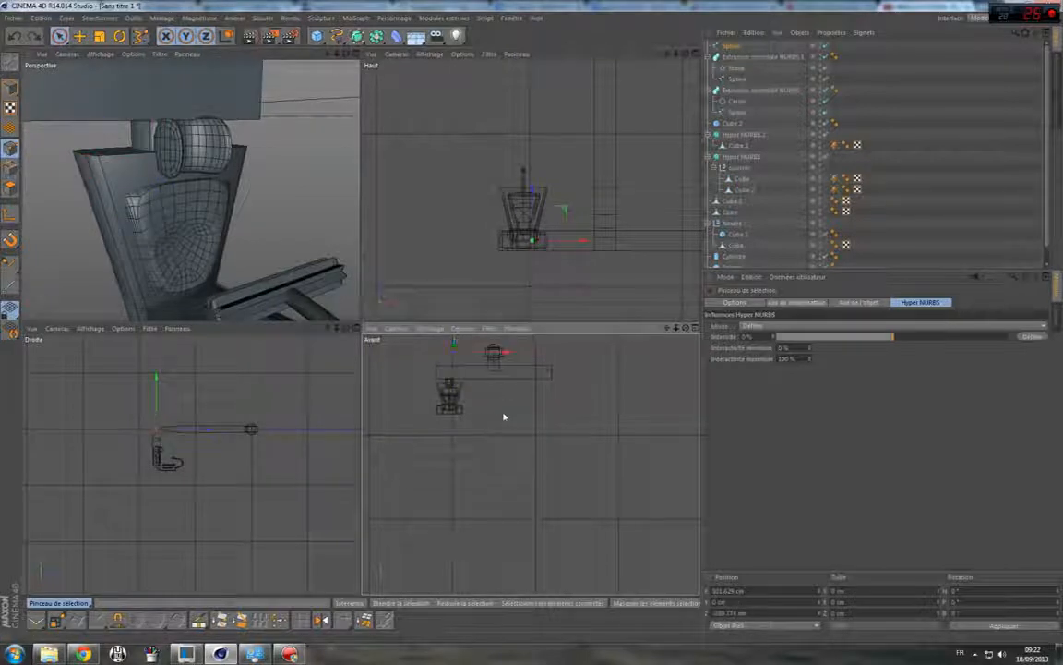
click(504, 417)
drag(667, 327, 738, 411)
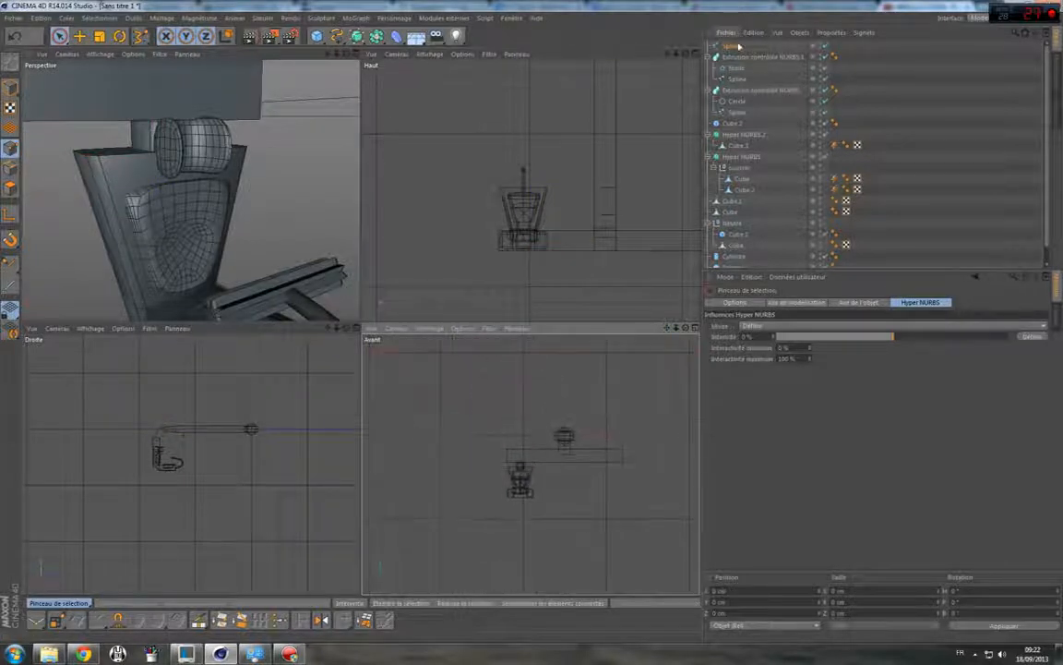
click(738, 46)
key(Delete)
Draw a four-point B-spline about 15 × 40 × 15 cm, placing its points across the front, top and side views.
drag(338, 37, 509, 57)
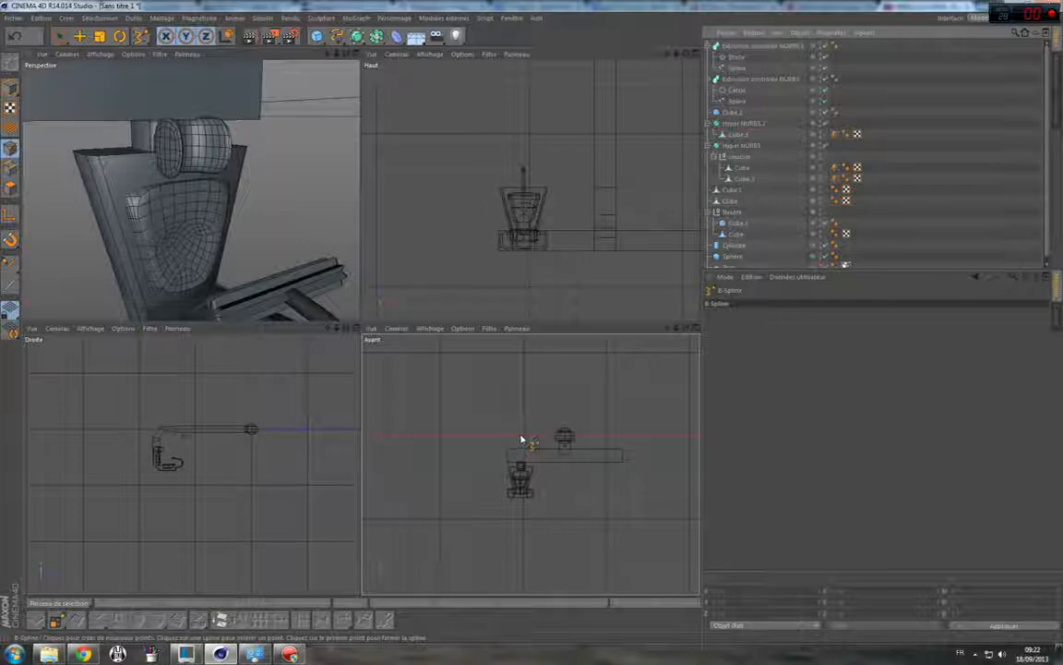
click(520, 443)
scroll(549, 240, down, 3)
scroll(550, 239, down, 2)
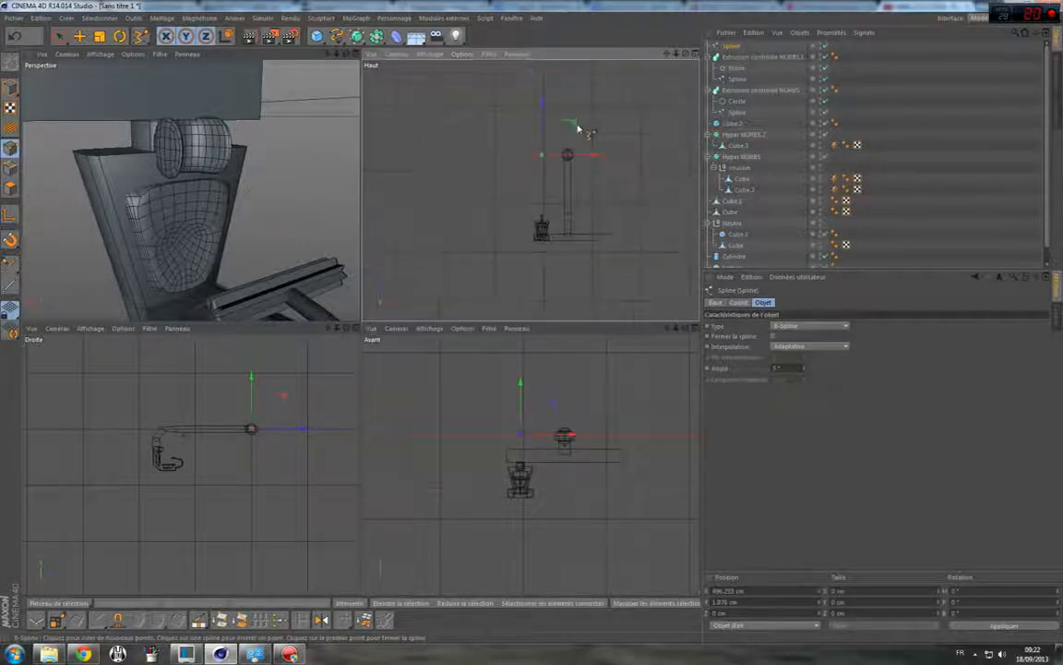
scroll(583, 115, up, 2)
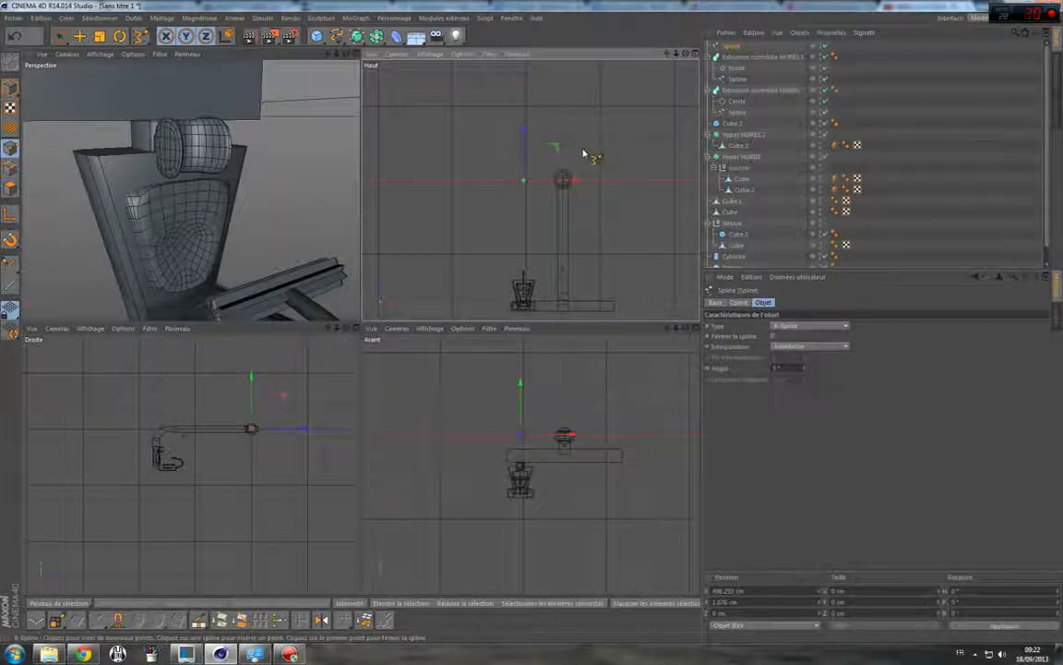
click(527, 168)
click(525, 167)
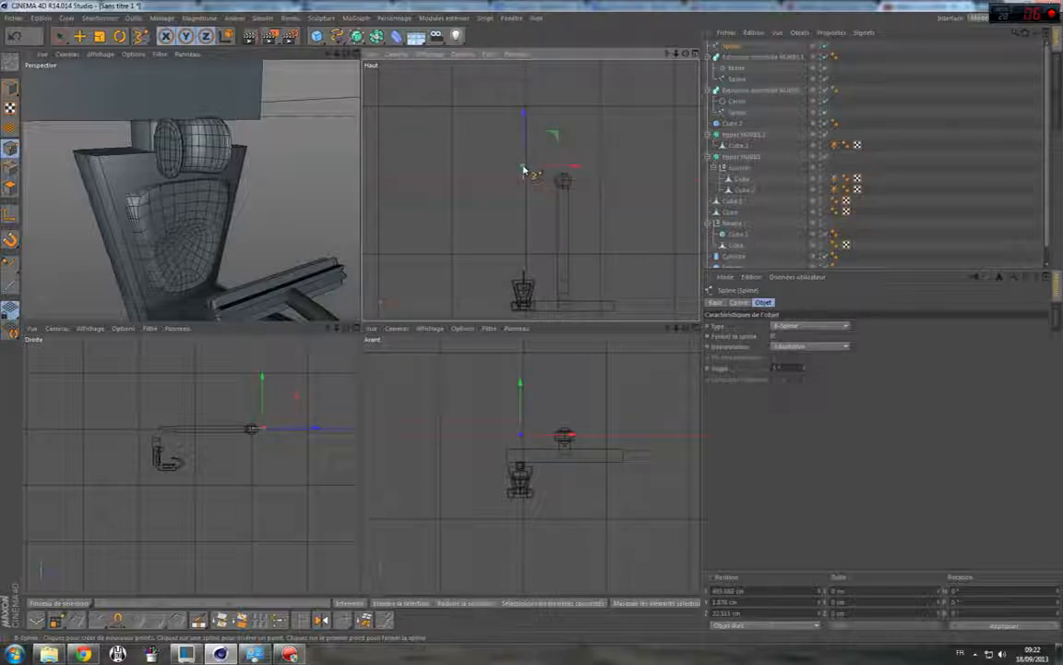
drag(524, 169, 524, 172)
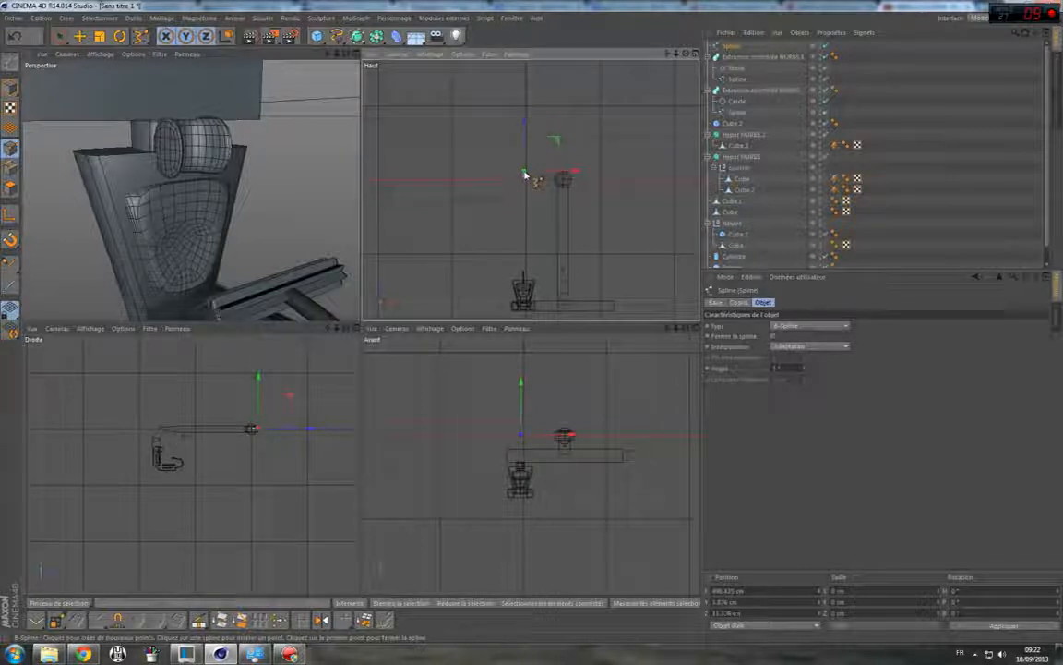
click(260, 437)
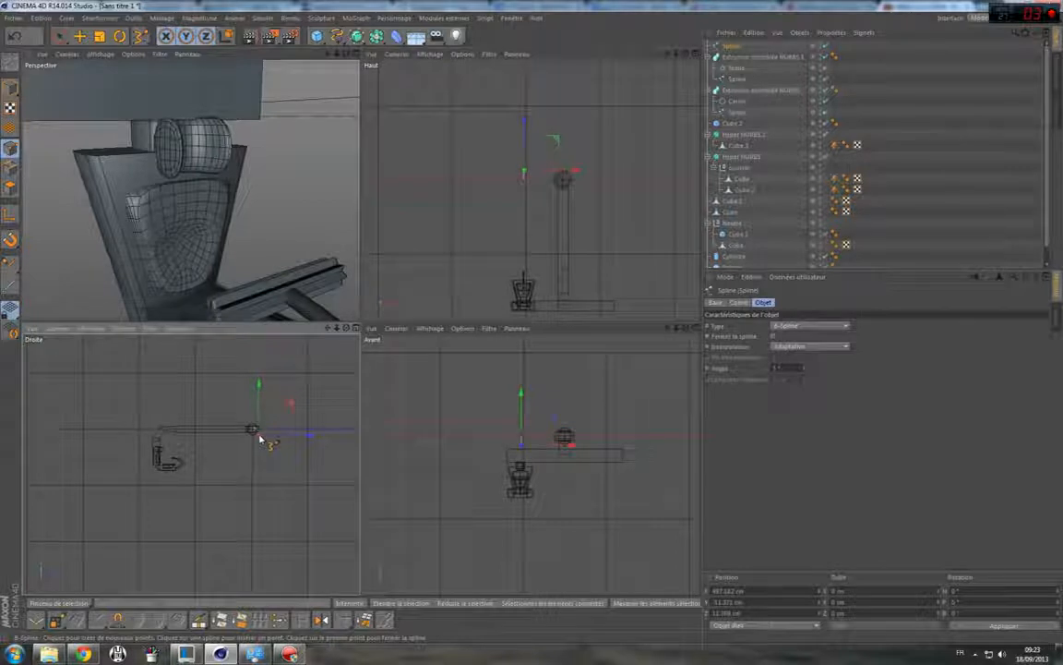
drag(259, 437, 260, 446)
click(508, 470)
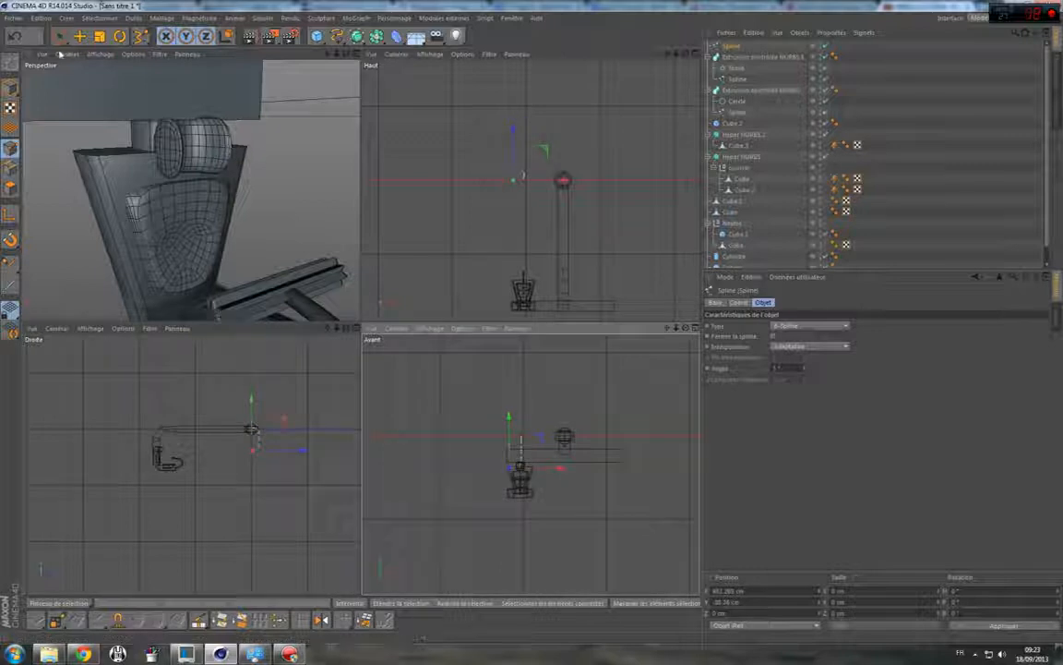
Move only the spline's axis along X onto the drawn curve, leaving its points in place.
key(9)
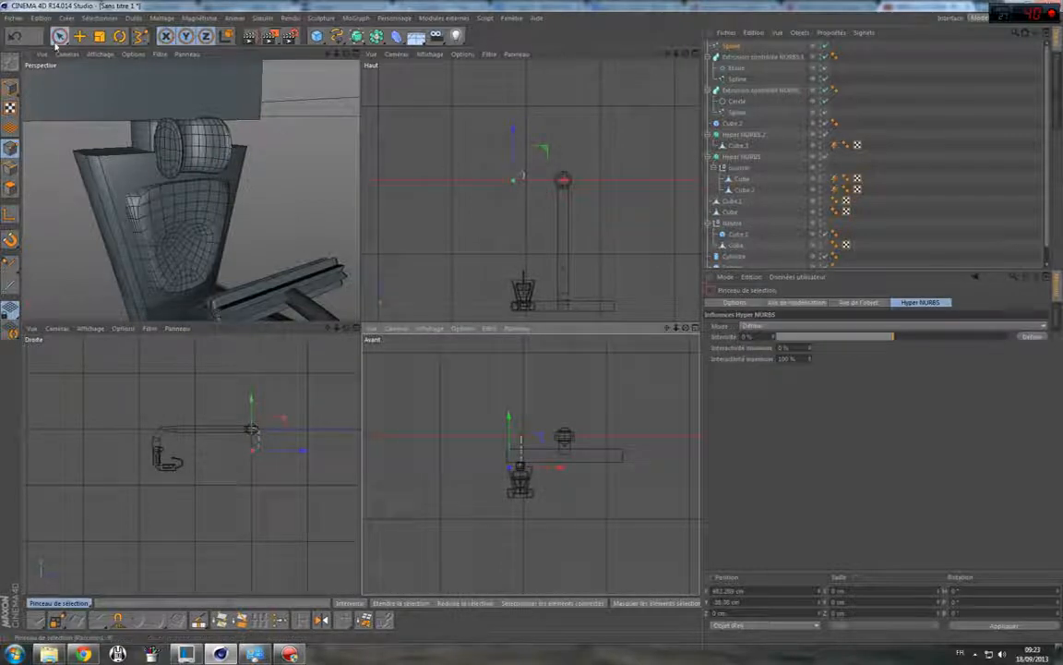
click(10, 88)
scroll(554, 201, down, 5)
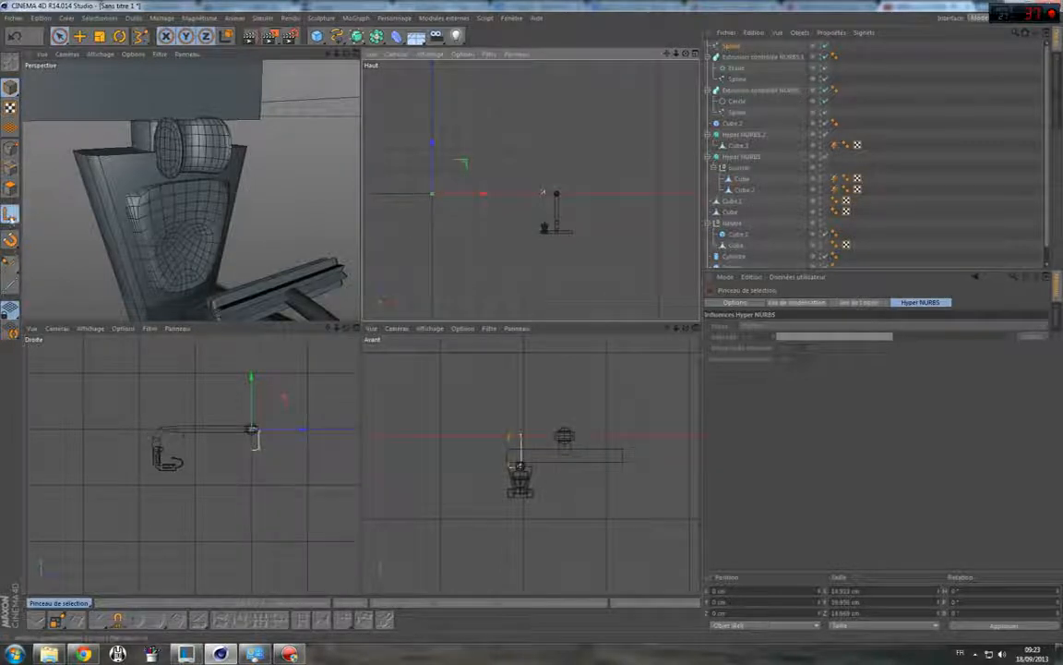
drag(467, 195, 591, 196)
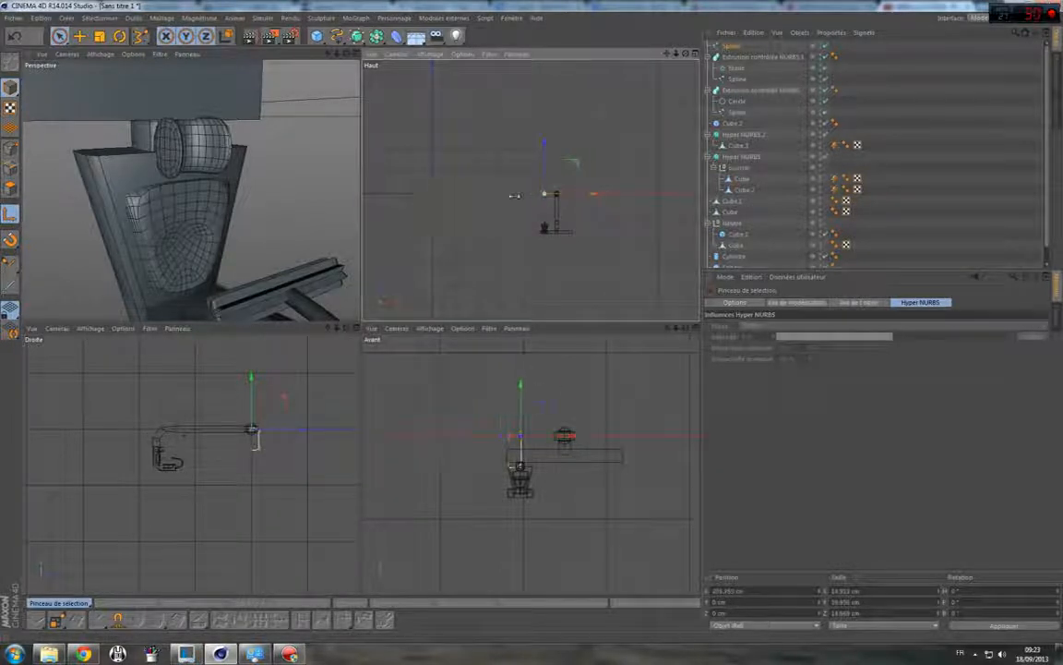
click(12, 214)
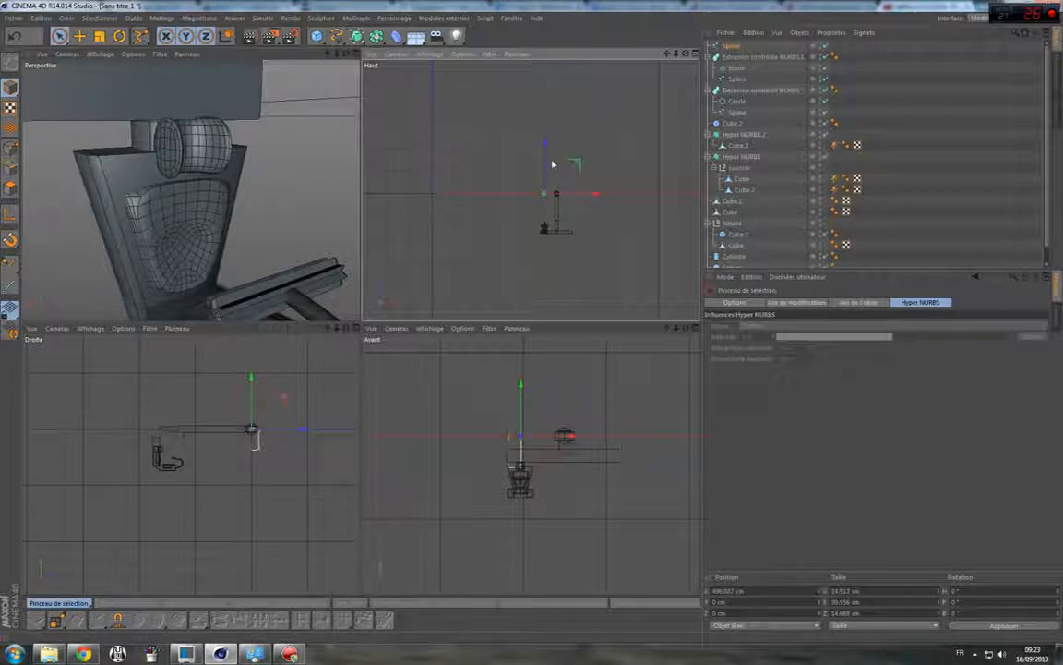
Move the spline about -166.4 cm along Z, then lower it in the front view to sit beside the seat's backrest.
drag(545, 168, 554, 201)
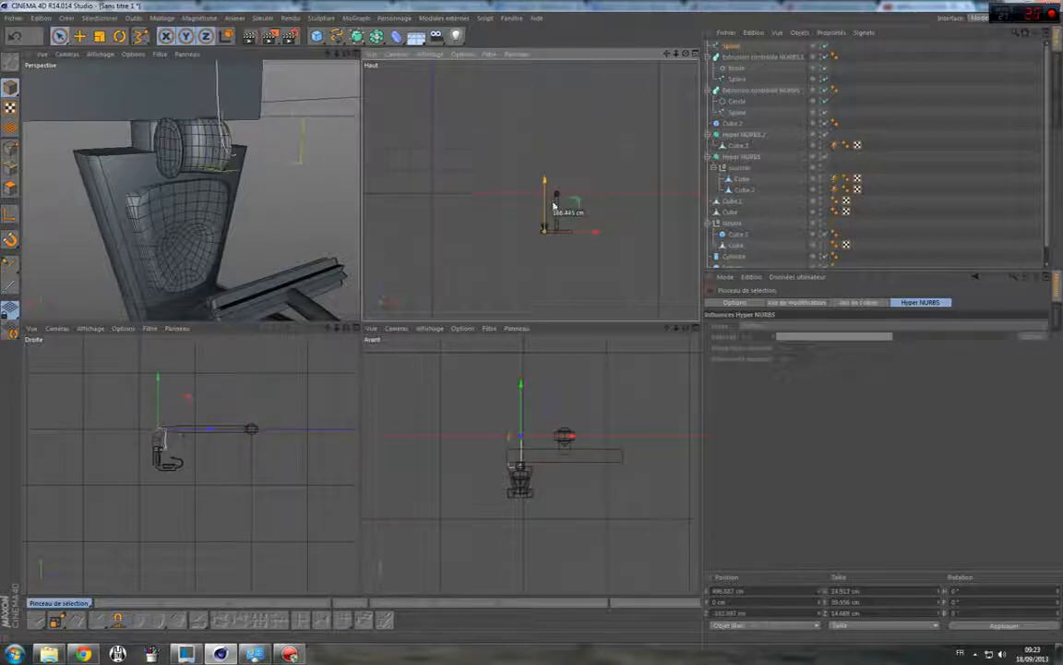
scroll(509, 472, up, 4)
drag(528, 388, 563, 468)
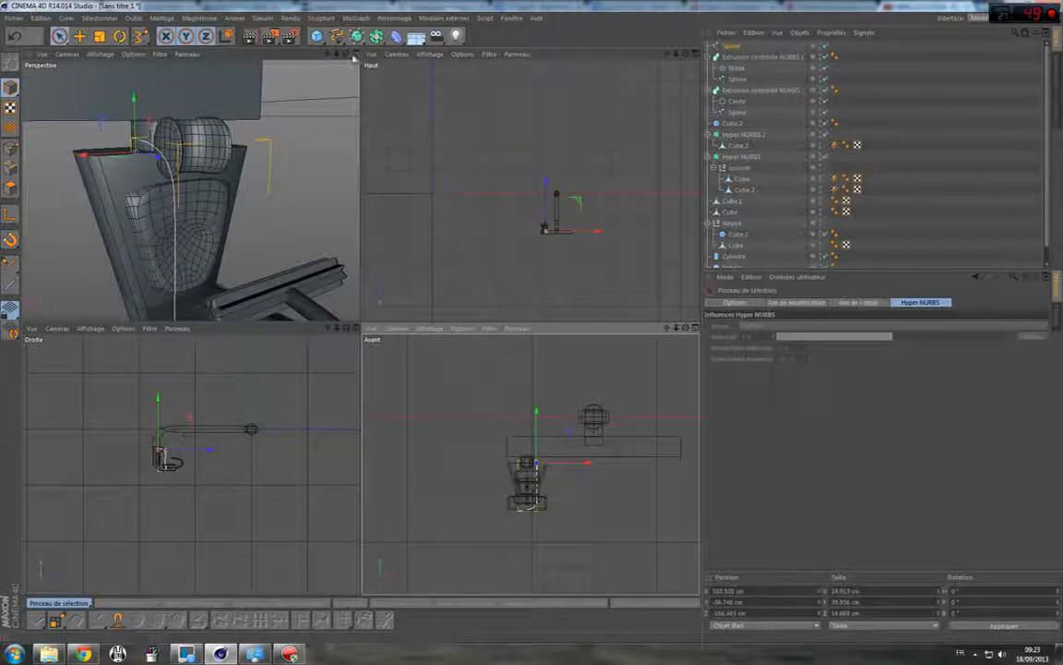
drag(347, 54, 198, 88)
drag(191, 191, 194, 170)
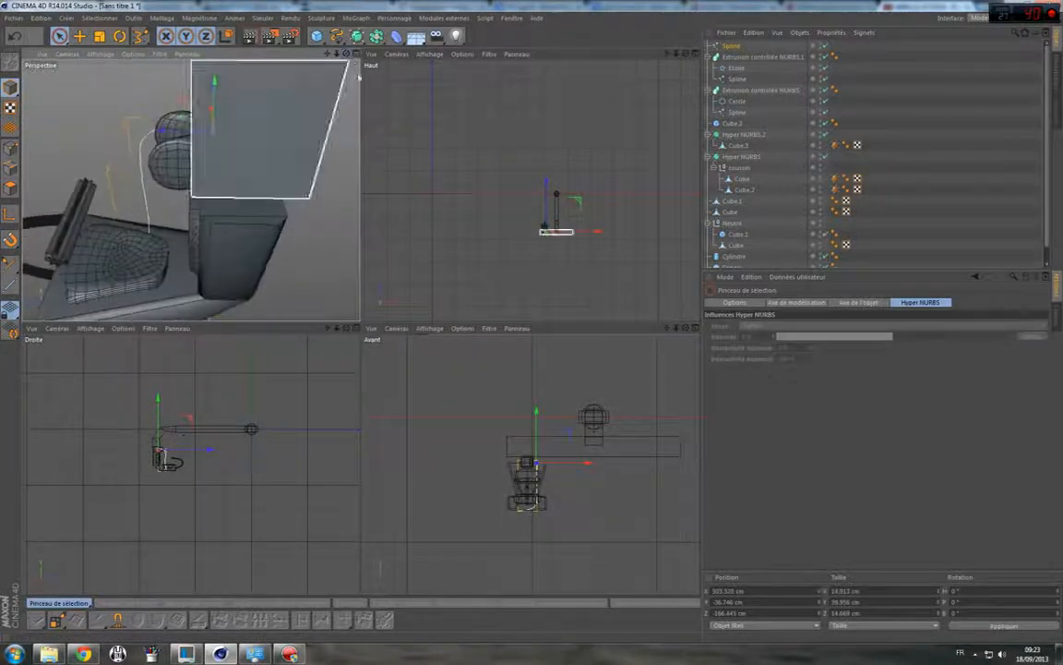
Raise the spline's two lower control points to about -22.6 cm on Y, just above the seat cushion.
click(562, 524)
click(10, 148)
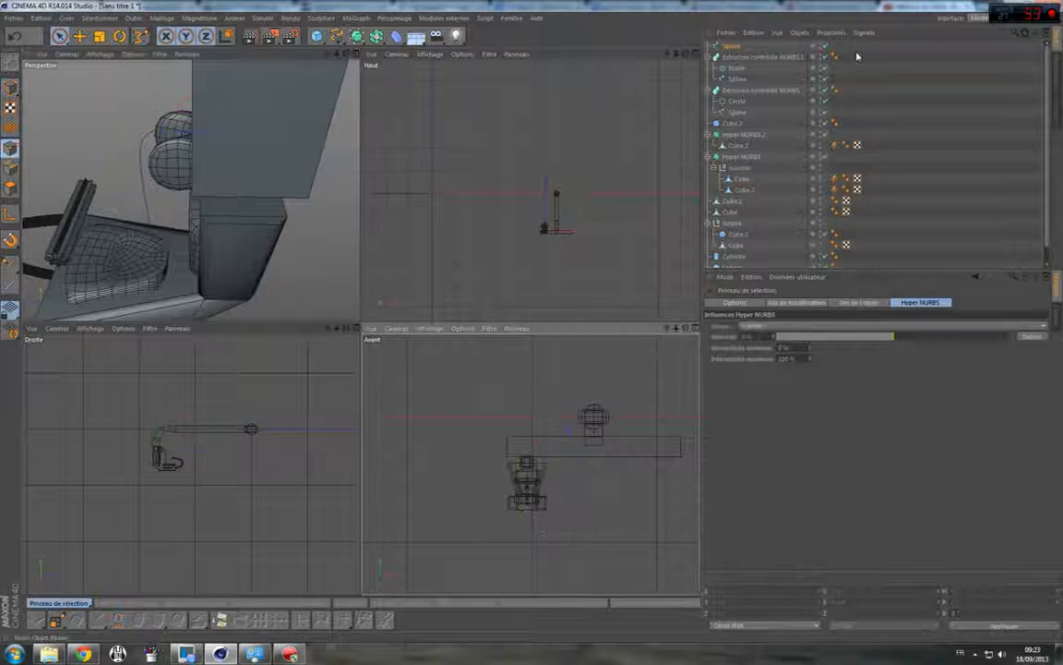
click(734, 47)
click(515, 512)
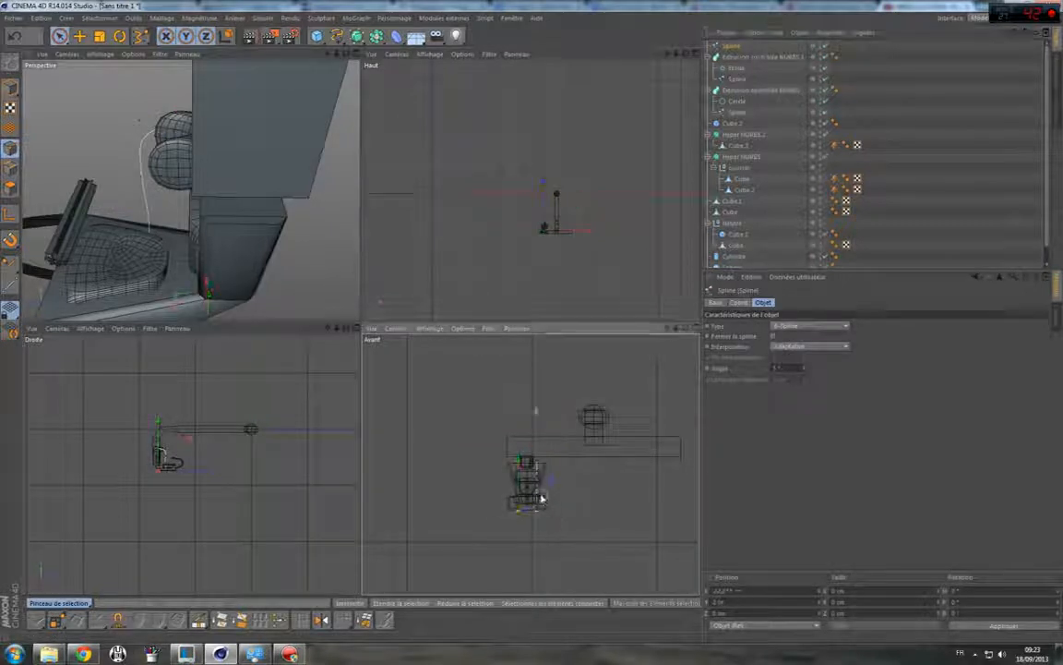
click(540, 497)
drag(527, 477, 527, 458)
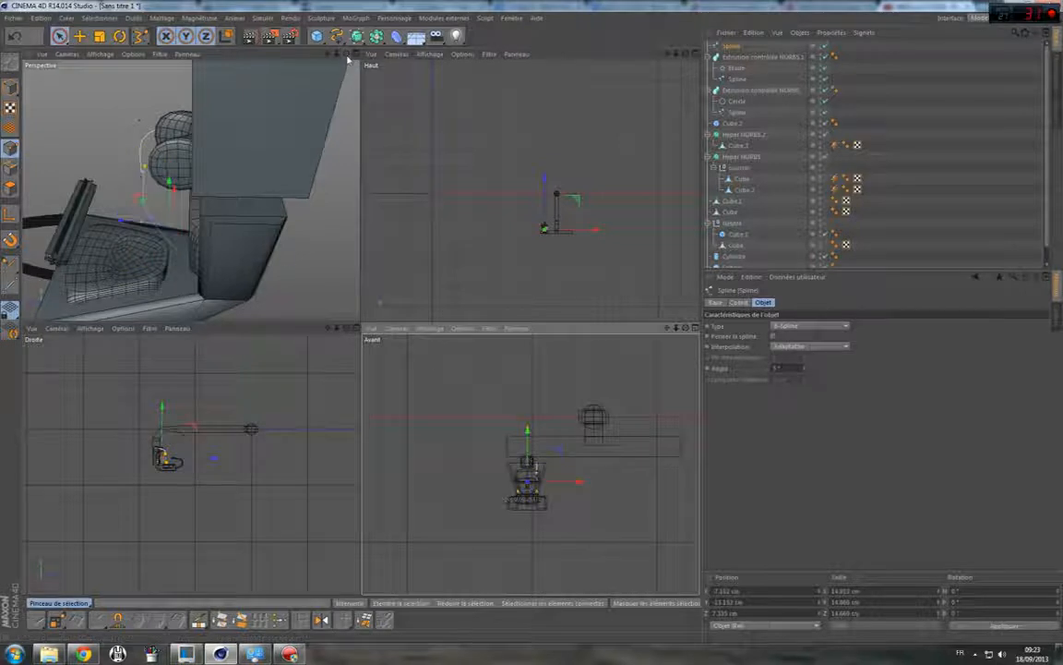
alt+drag(184, 184, 268, 245)
click(230, 224)
scroll(551, 472, up, 4)
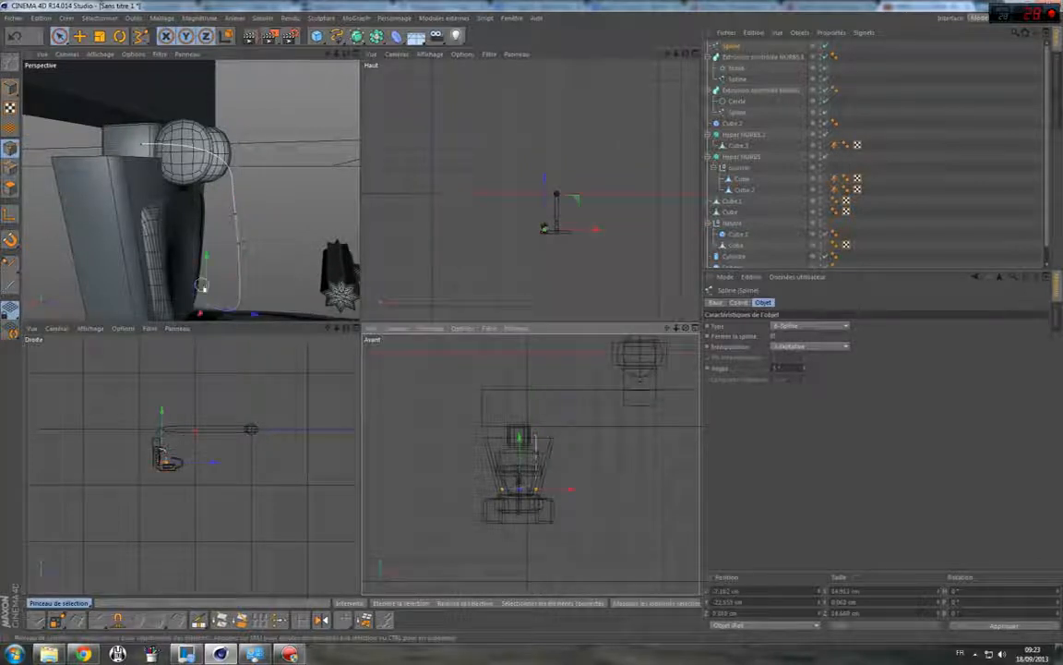
Move the spline's lower end point forward along Z and across to the seat's centre line at about -7.1 cm on X.
click(152, 481)
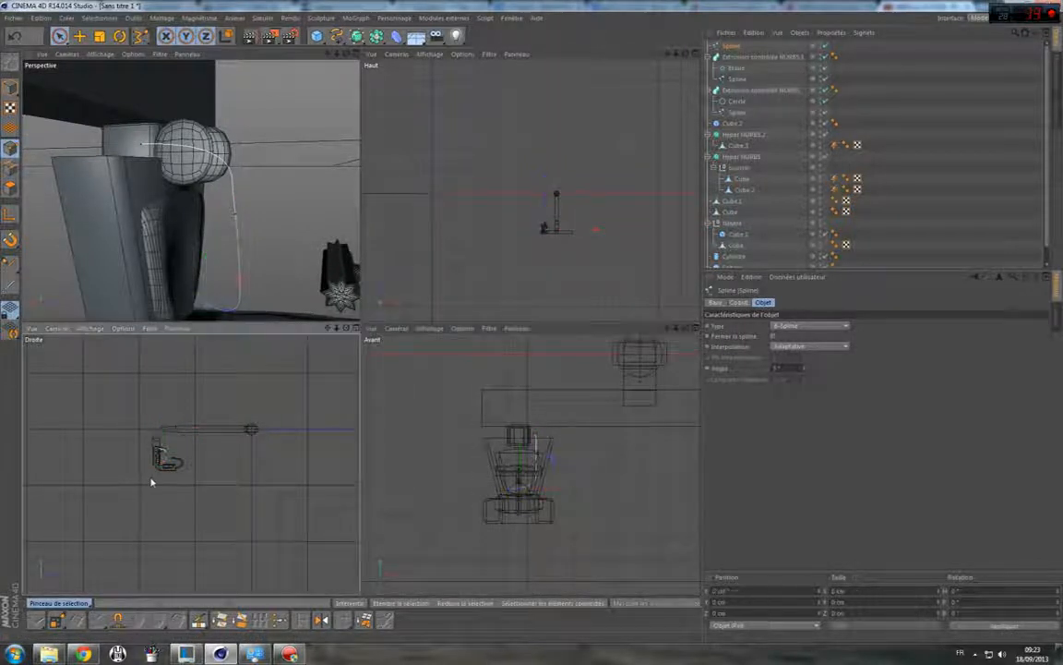
click(154, 462)
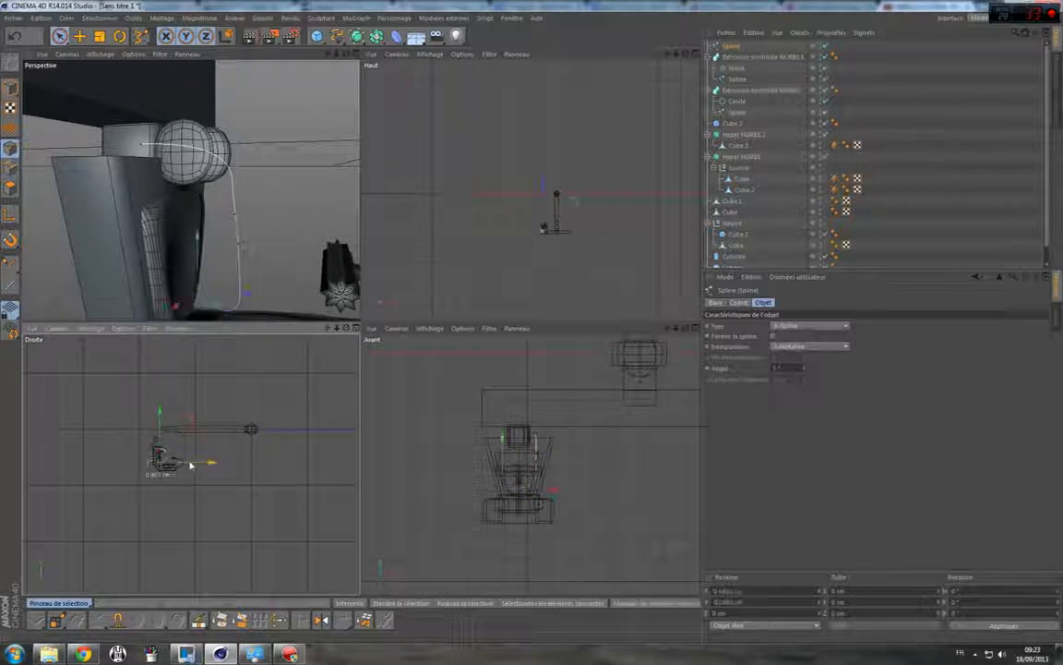
drag(196, 465, 193, 466)
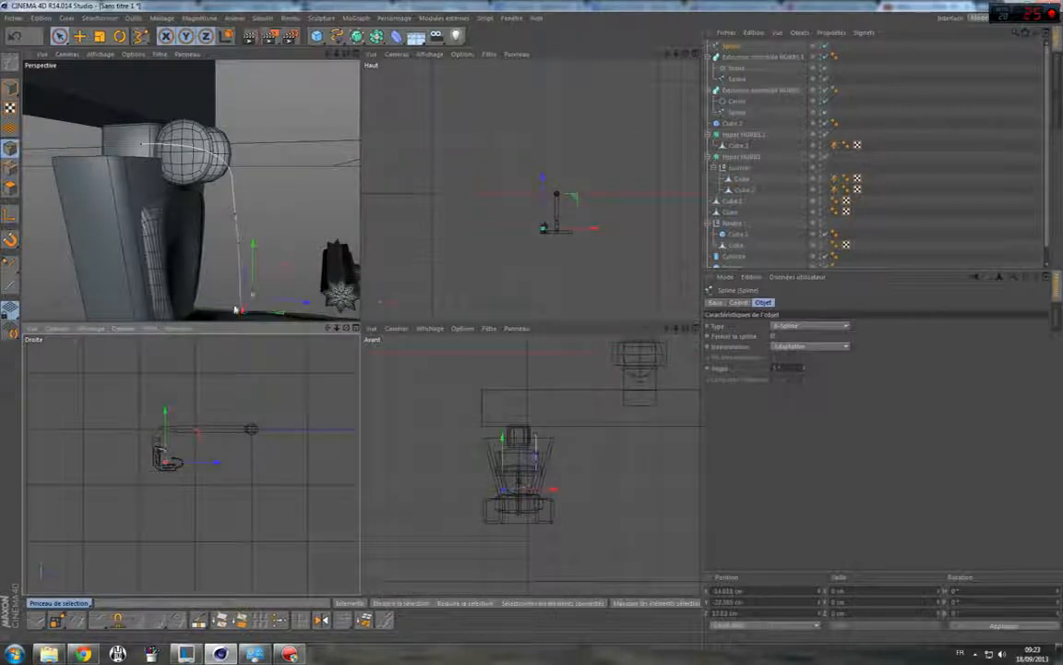
drag(350, 57, 268, 61)
scroll(510, 435, up, 5)
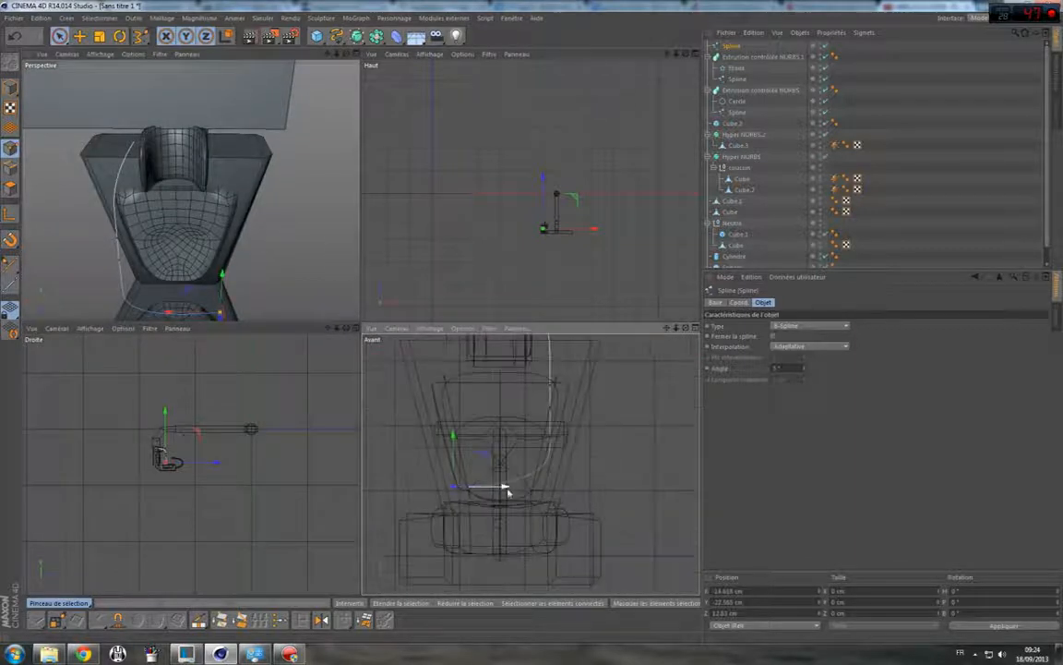
drag(494, 492, 569, 484)
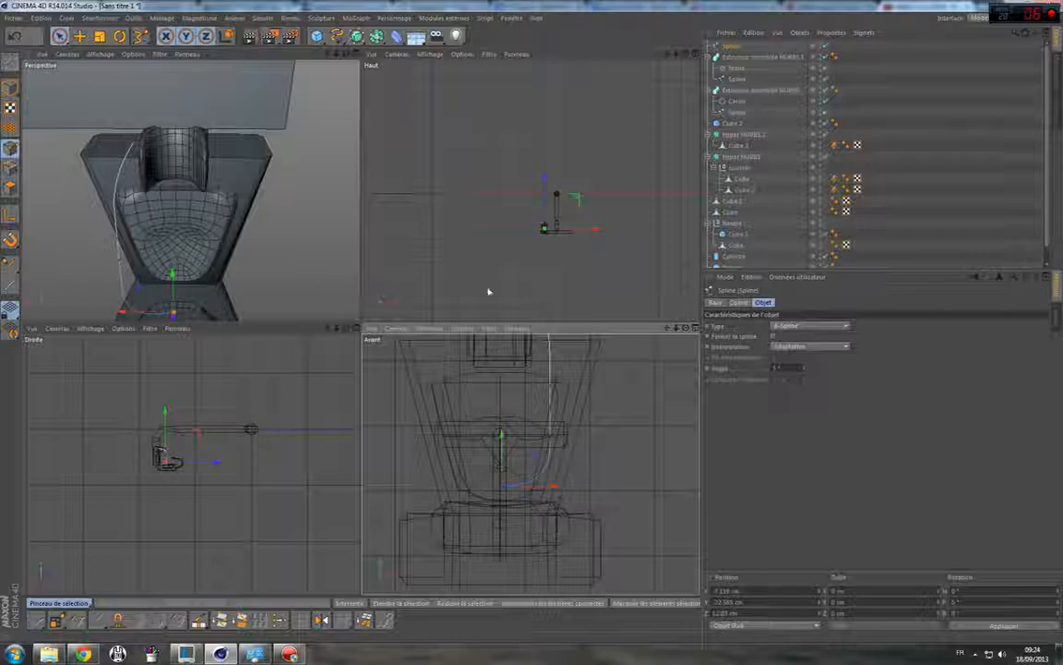
Select the spline's two lowest control points and set their Z size to 0 cm.
click(615, 485)
drag(486, 492, 554, 487)
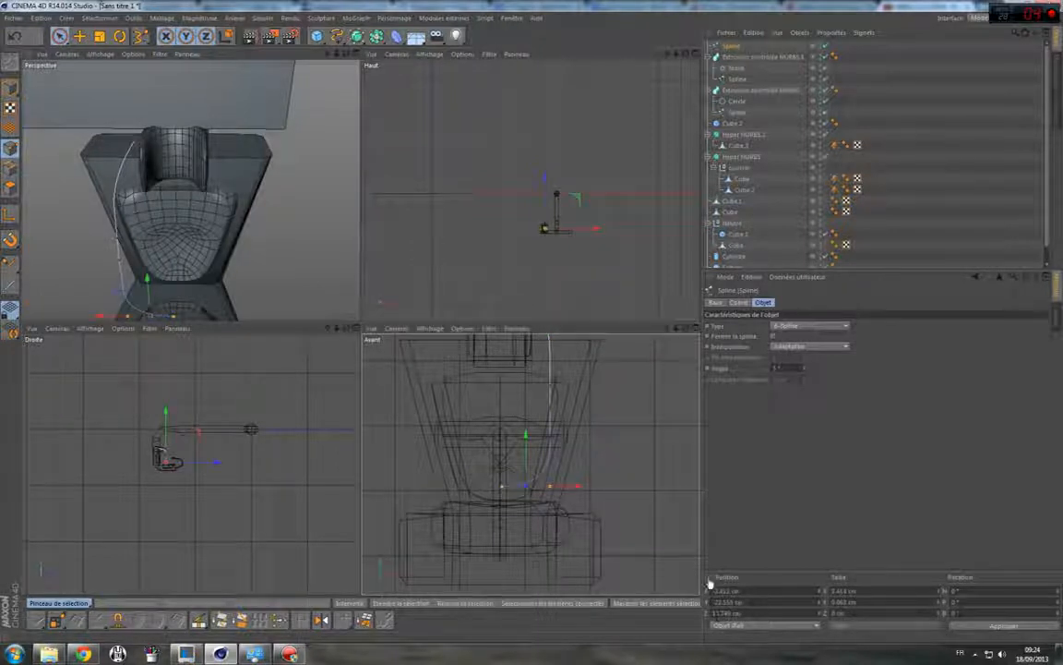
click(567, 451)
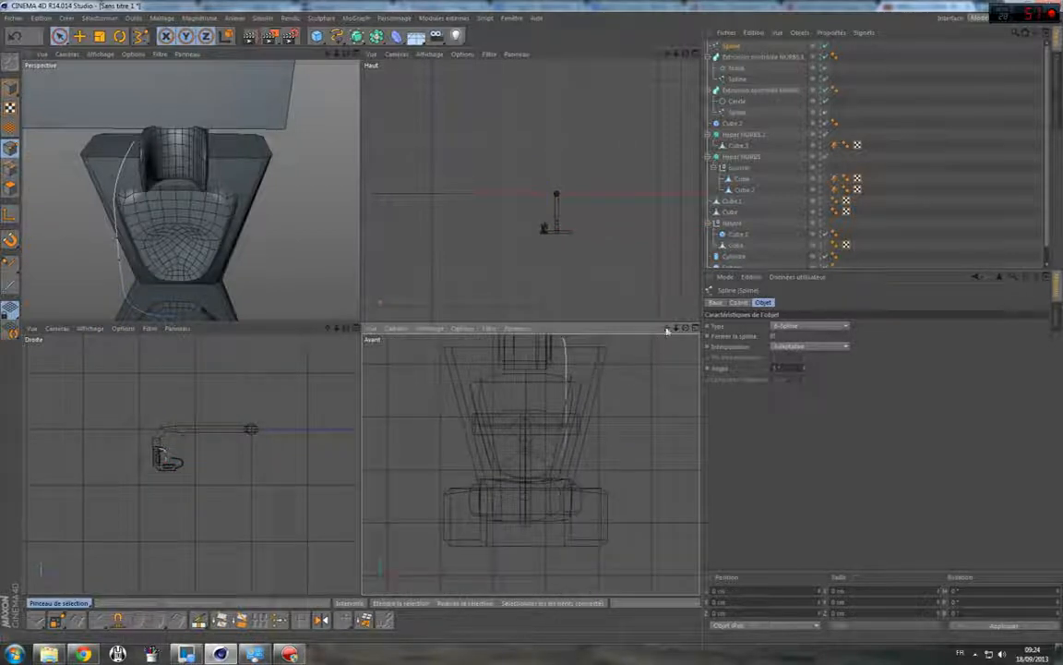
Select the control points along the spline's vertical run and adjust their Z size.
drag(667, 330, 531, 510)
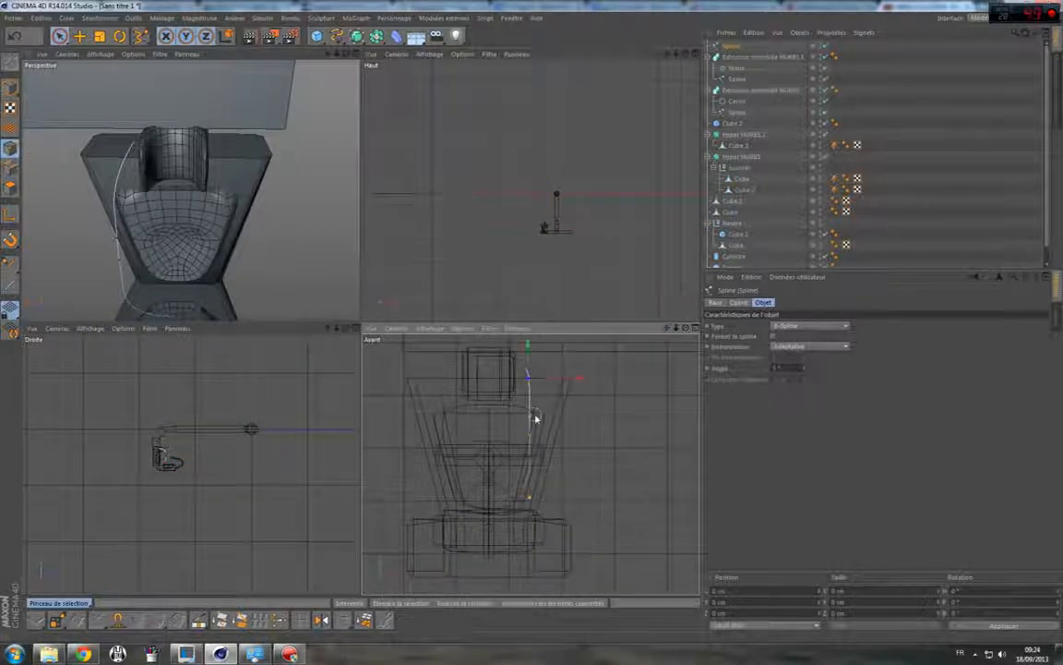
click(531, 374)
double_click(844, 613)
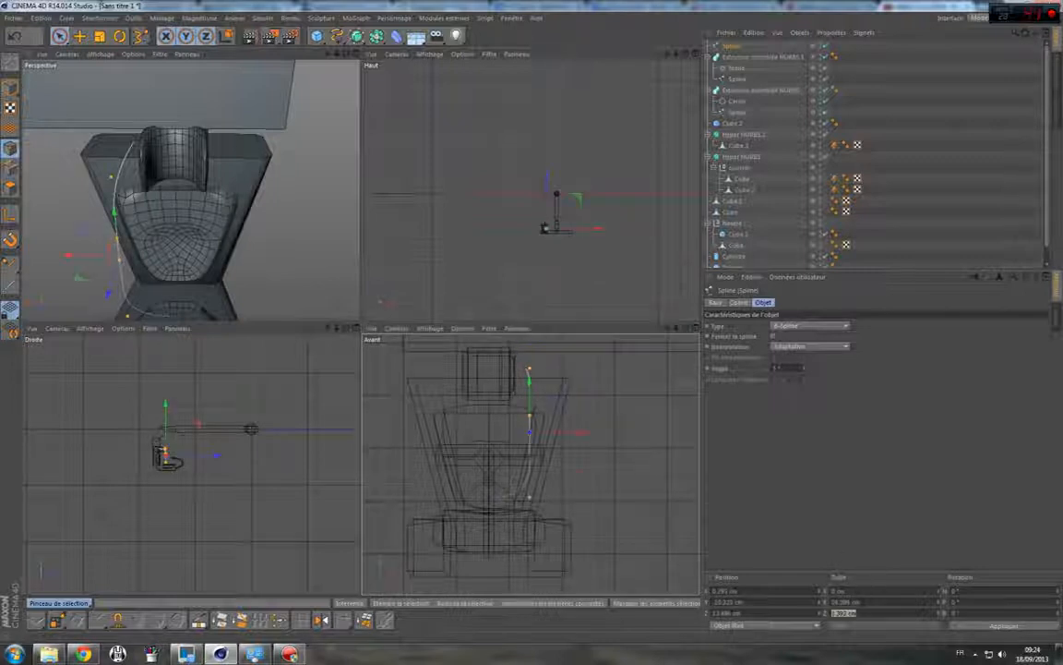
key(Return)
click(453, 358)
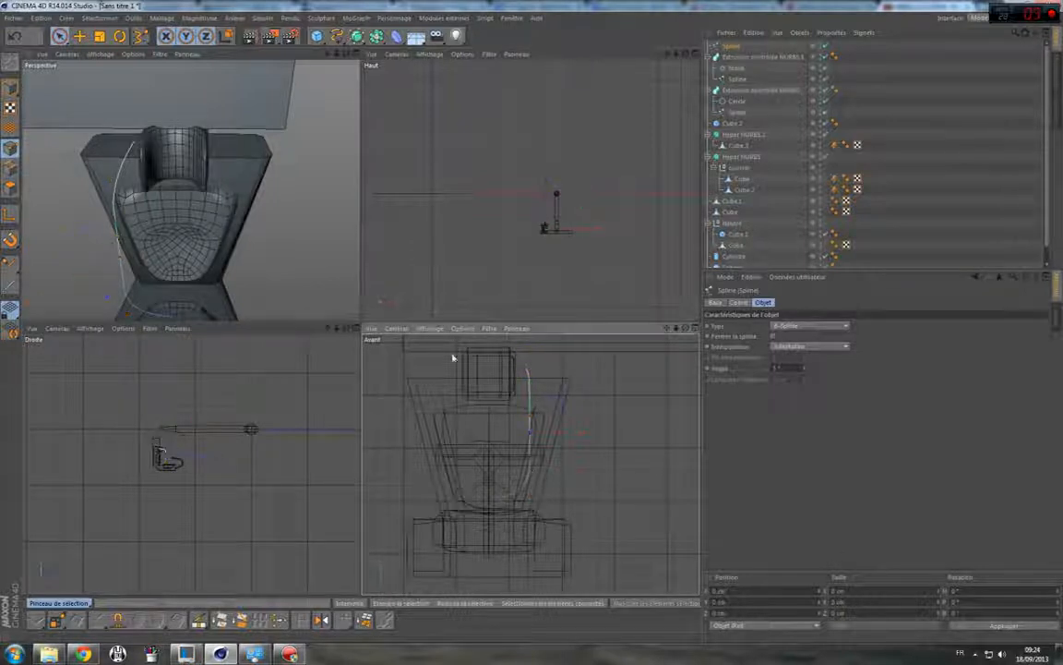
Add a control point to the belt spline just below its upper end point.
drag(349, 57, 57, 169)
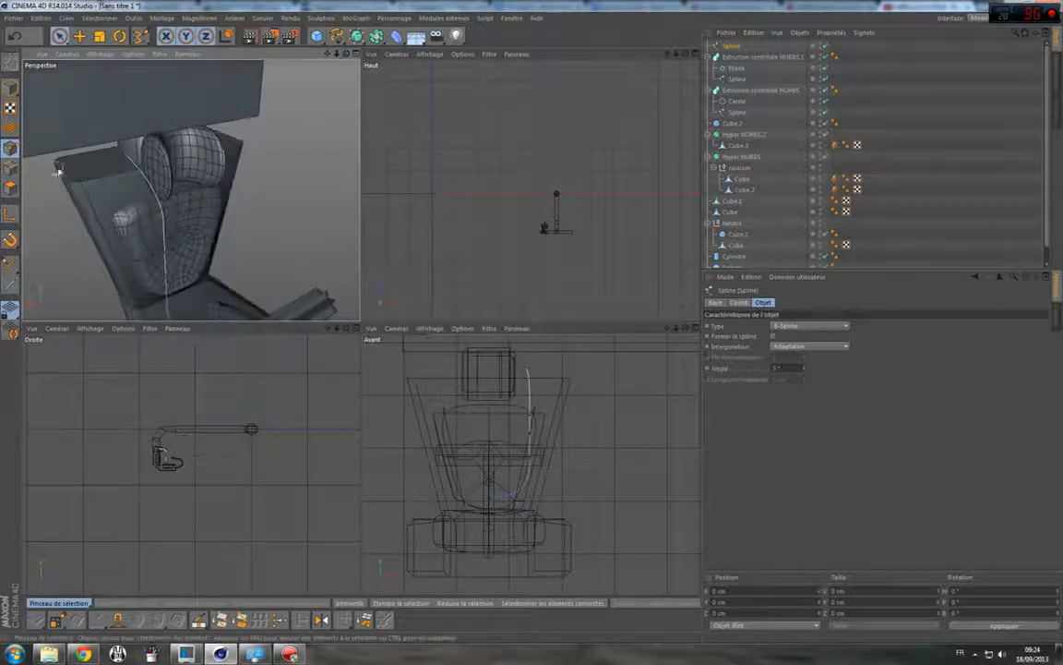
click(124, 157)
scroll(190, 189, up, 5)
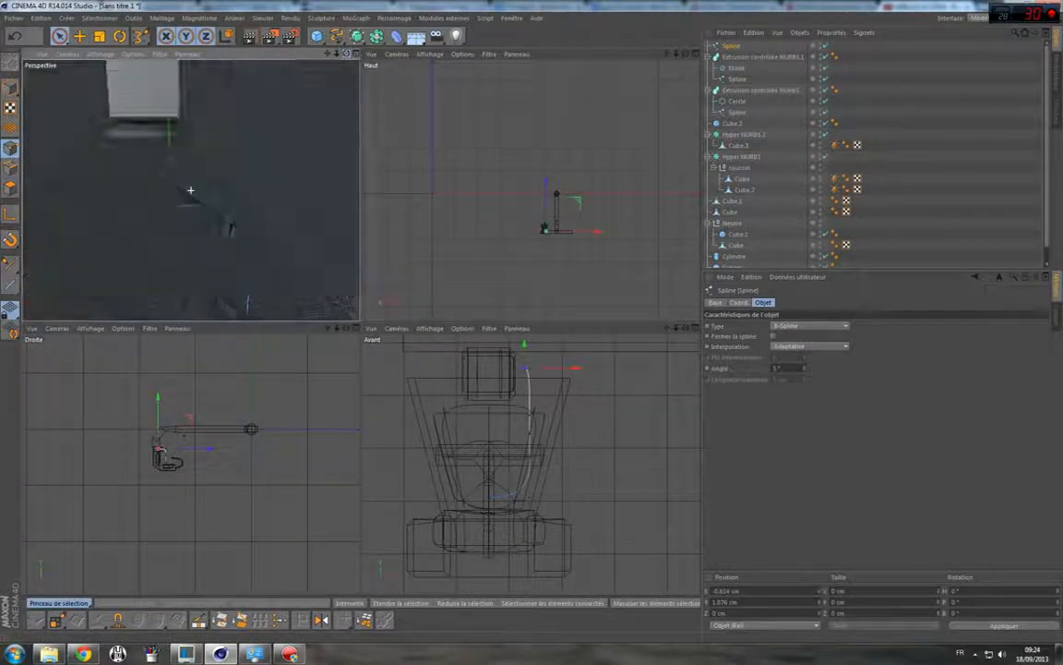
scroll(190, 189, down, 5)
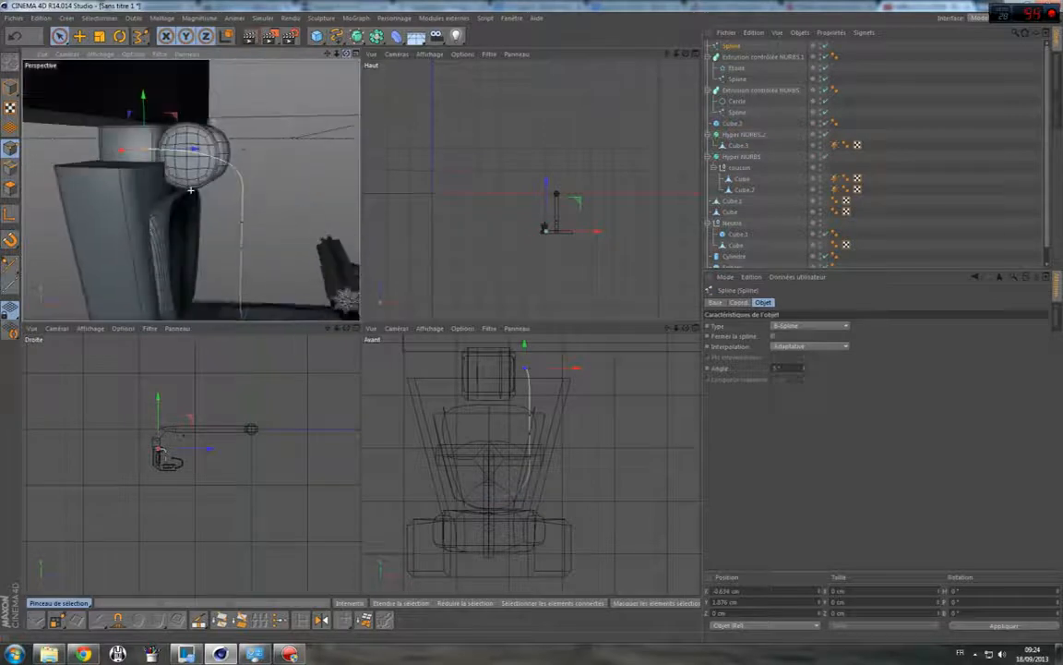
alt+drag(190, 189, 80, 141)
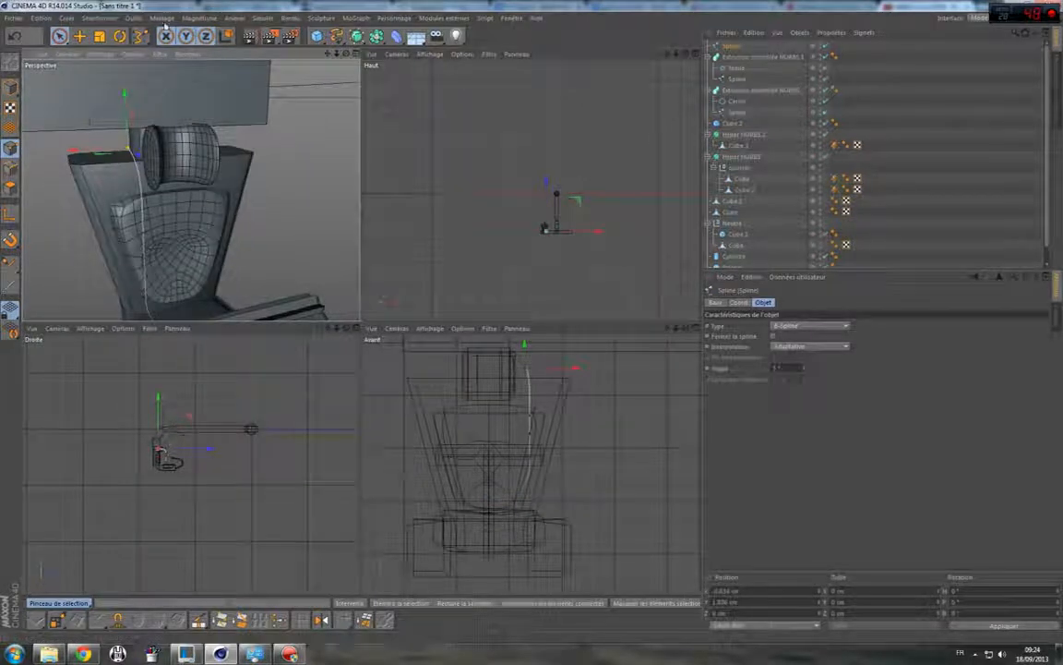
click(162, 18)
mouse_move(195, 61)
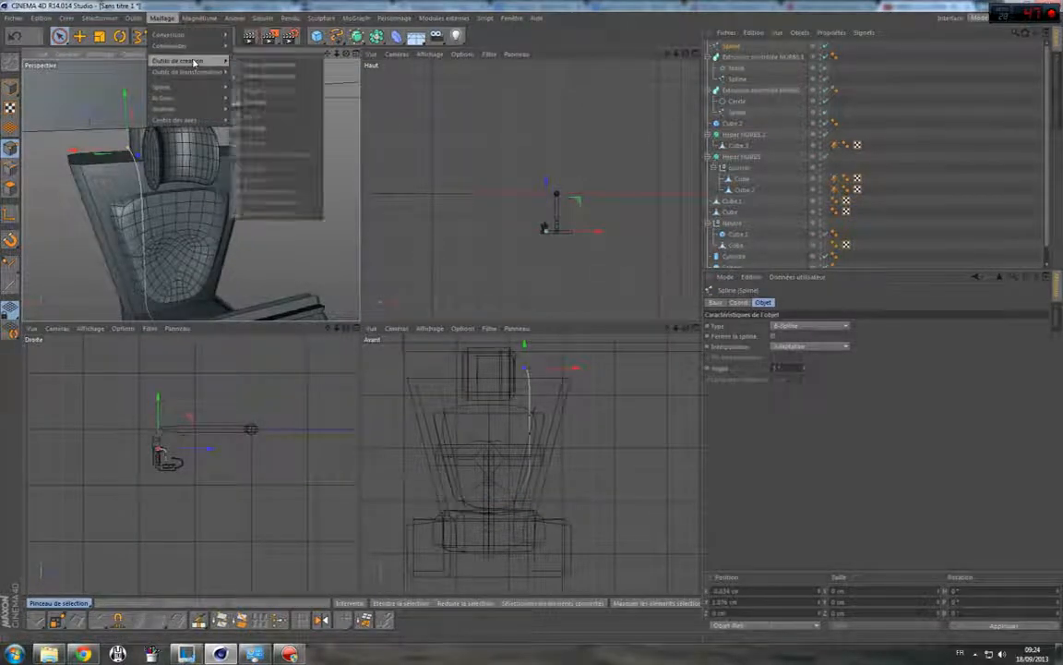
click(257, 67)
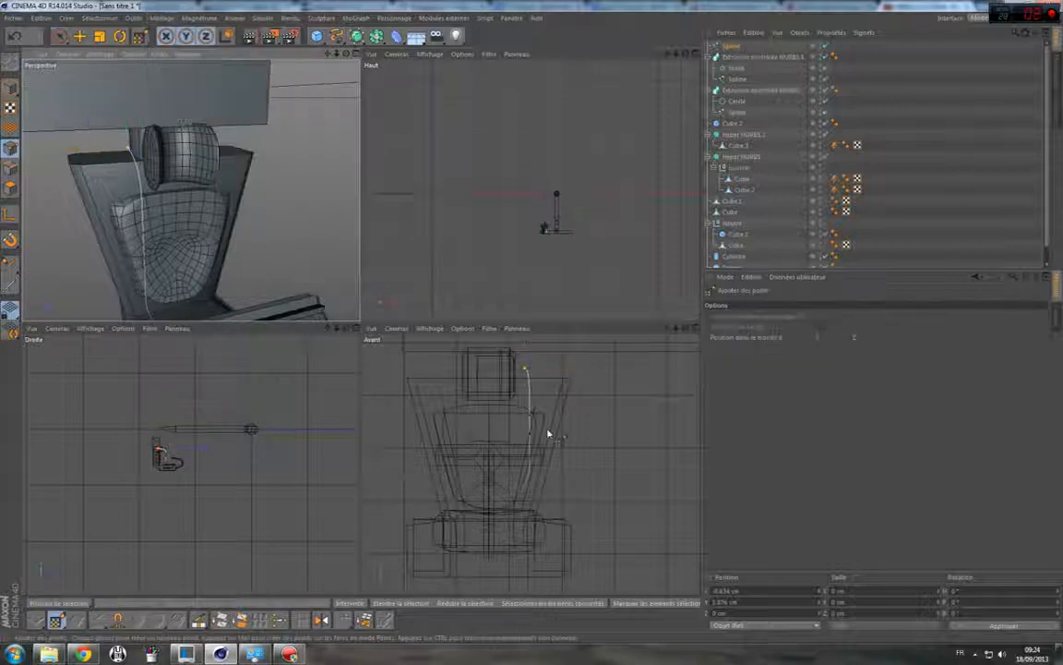
click(517, 374)
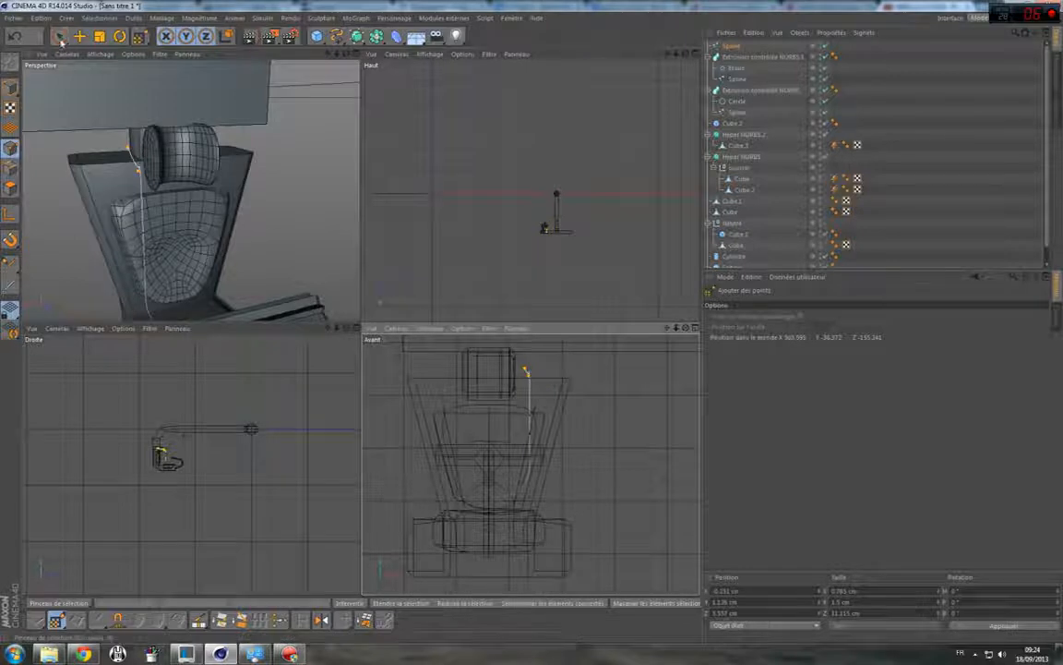
Move the spline's top control points so its upper end bends over toward the headrest in a rounded shoulder.
key(space)
scroll(542, 369, up, 2)
scroll(536, 368, up, 2)
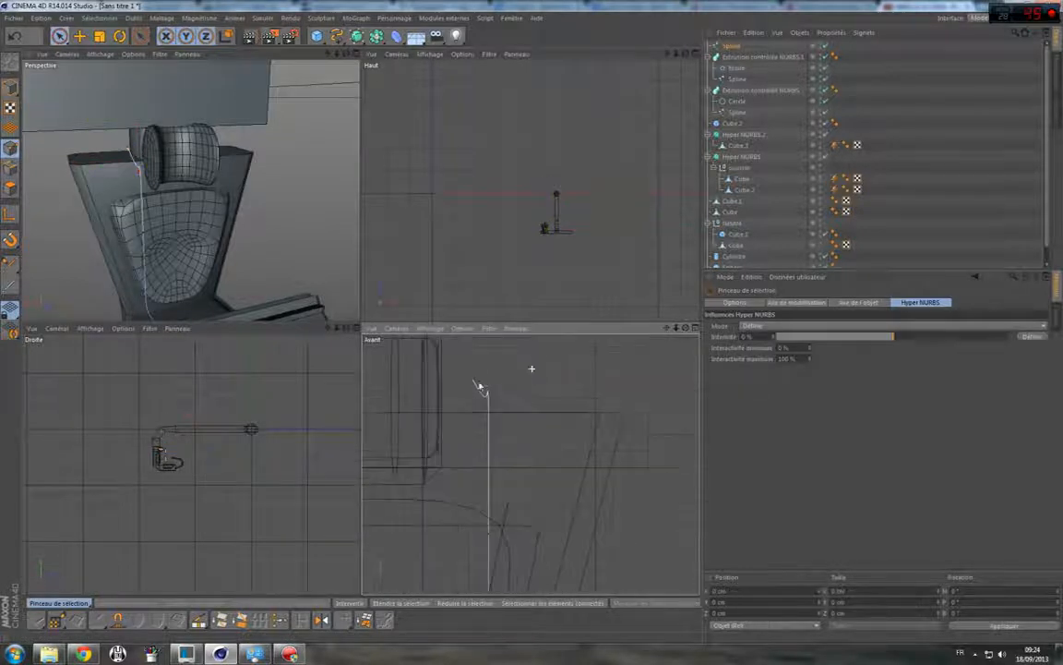
click(470, 379)
drag(506, 380, 532, 379)
click(489, 380)
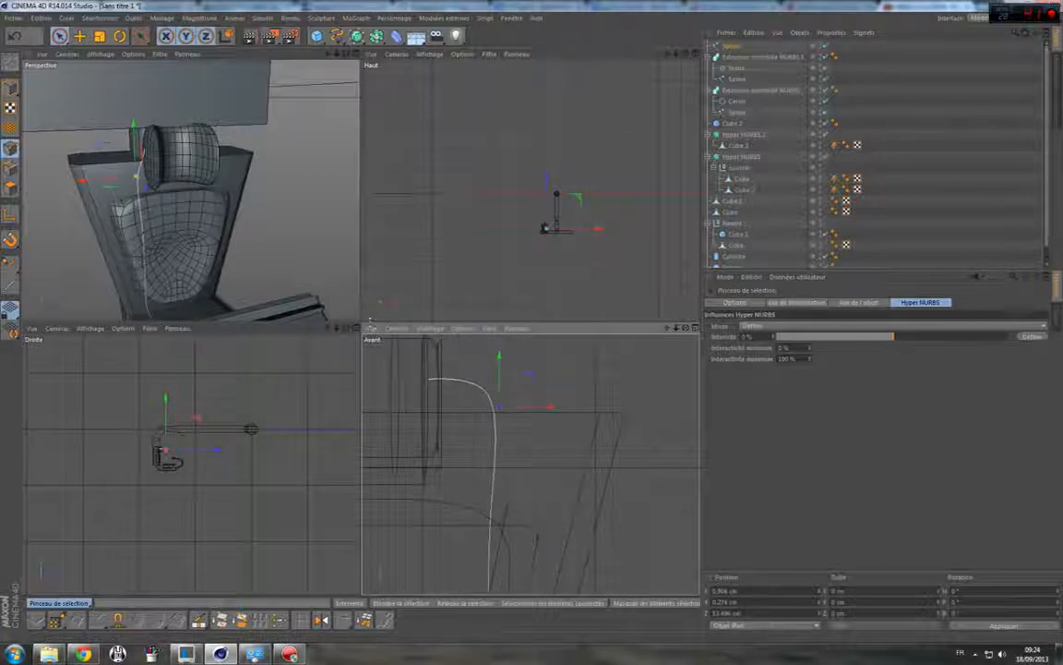
Adjust the spline's upper control points in depth behind the headrest and move the shoulder bend outward along X.
alt+drag(338, 68, 347, 61)
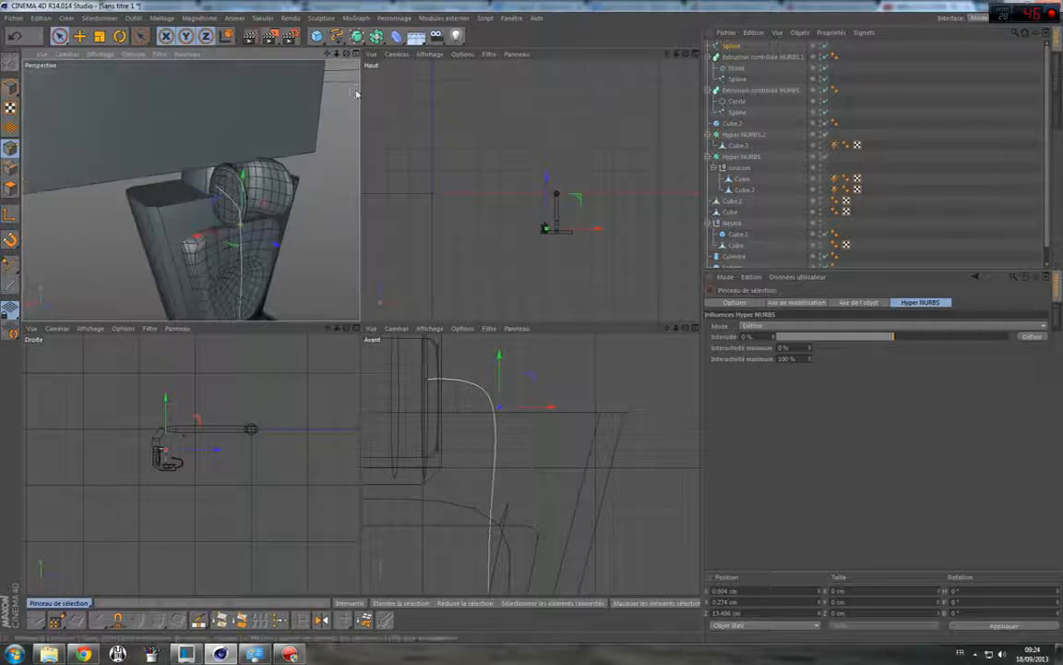
alt+drag(171, 498, 96, 402)
scroll(160, 401, up, 5)
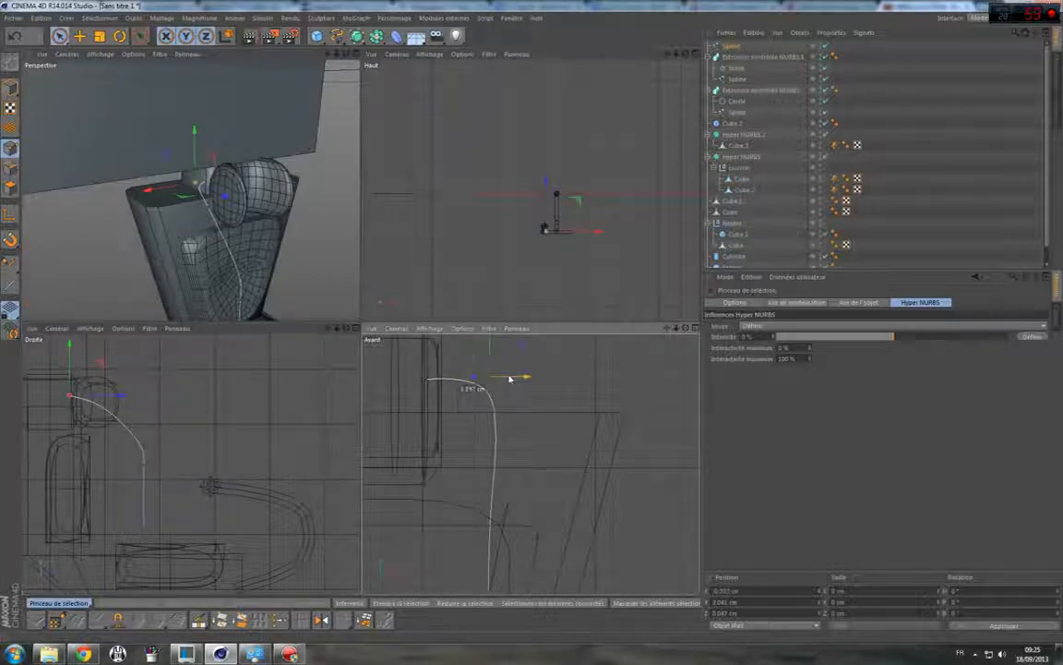
drag(519, 373, 557, 440)
click(503, 407)
Move the spline's middle and lower control points outward along X so the belt runs smoothly down beside the backrest cushion.
click(495, 535)
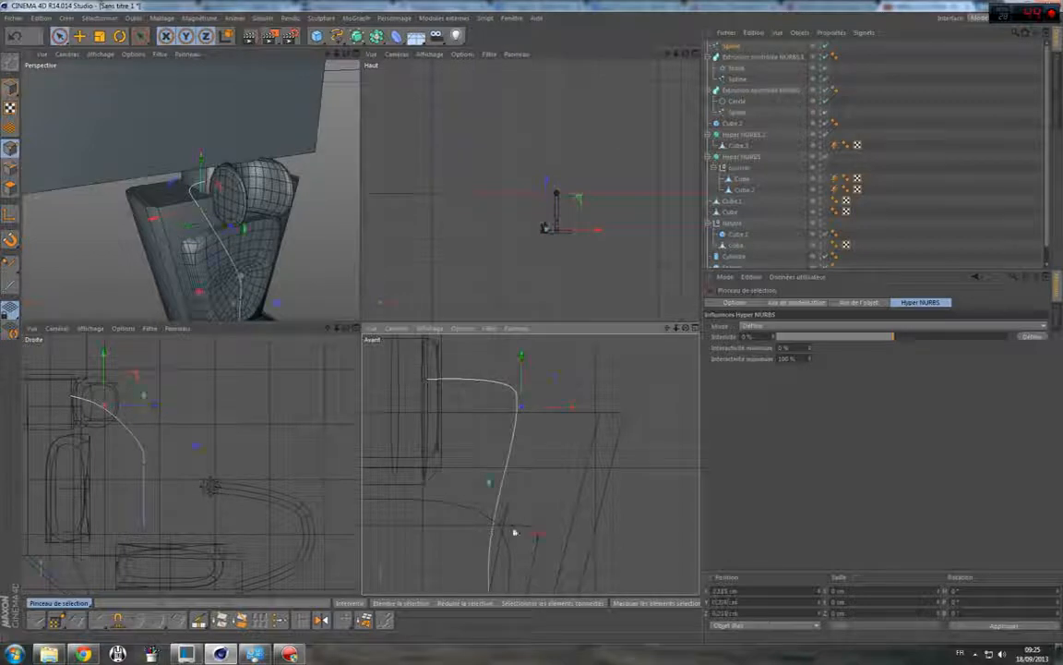
drag(527, 537, 577, 536)
scroll(596, 517, down, 5)
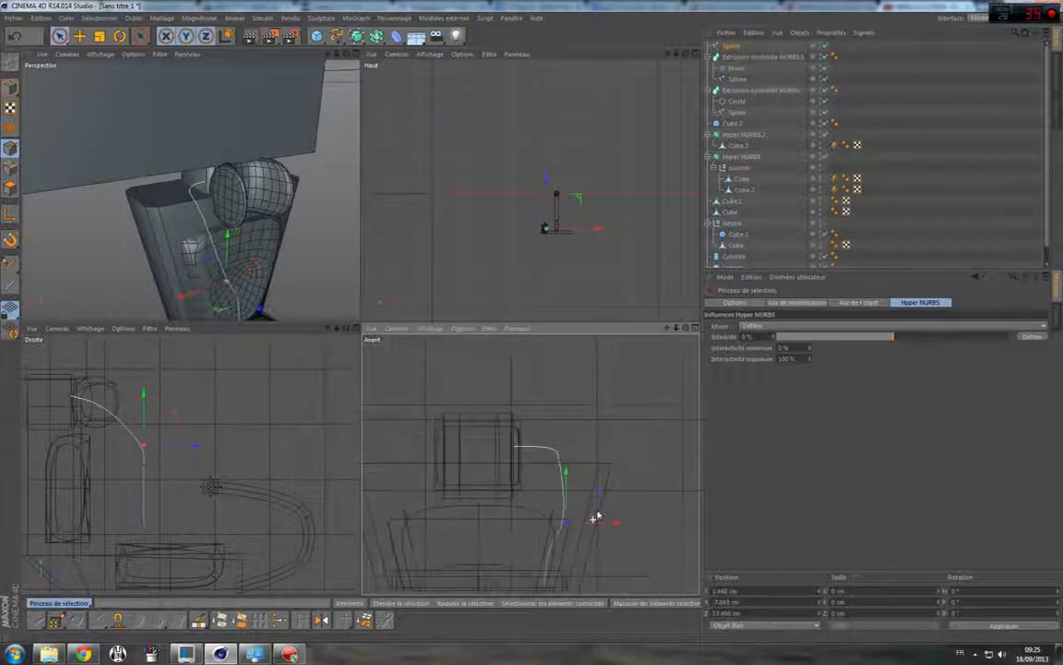
scroll(622, 494, up, 2)
drag(666, 328, 607, 205)
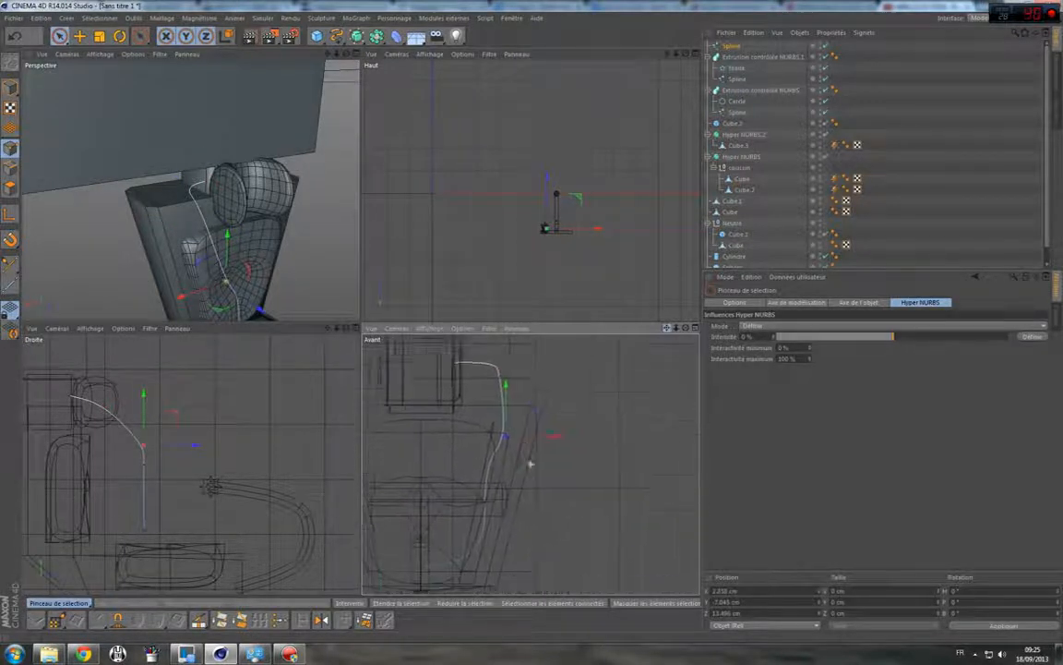
drag(487, 455, 504, 452)
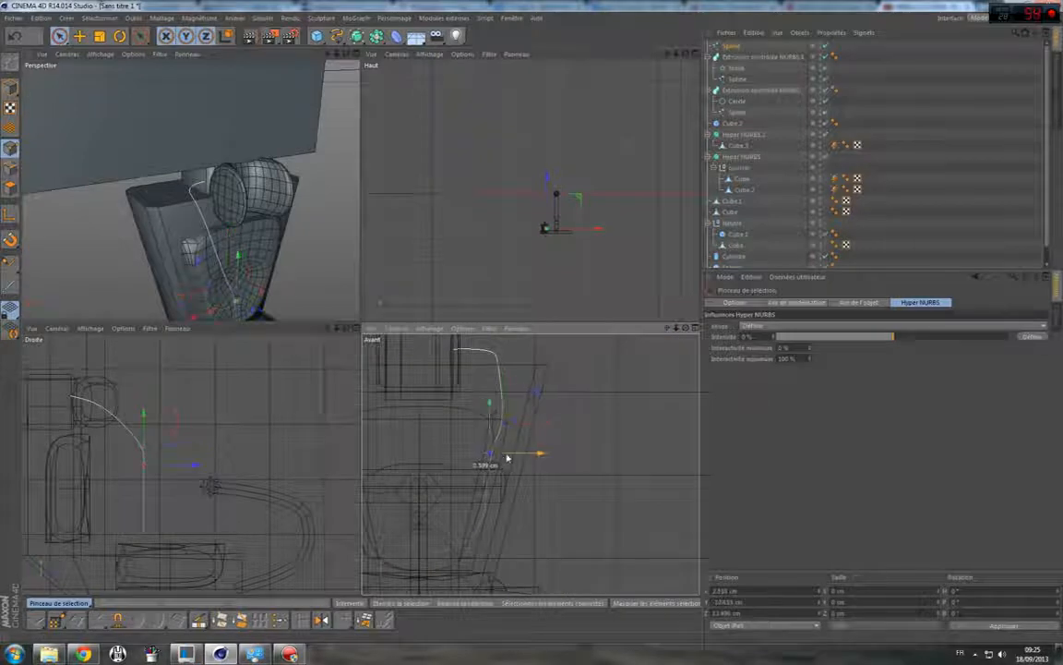
drag(529, 547, 530, 554)
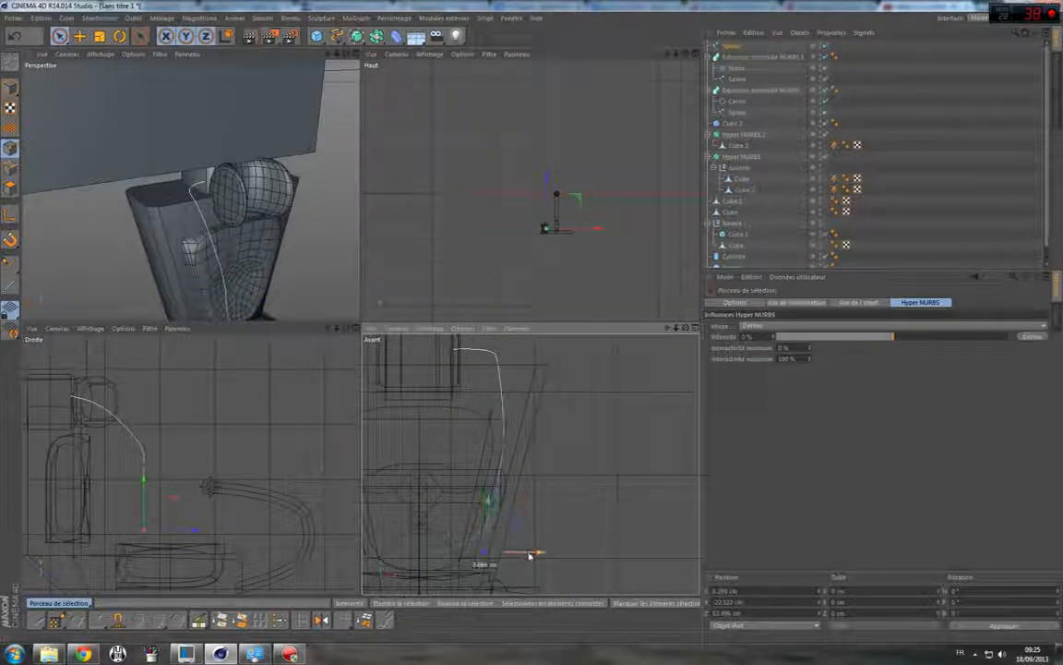
click(548, 460)
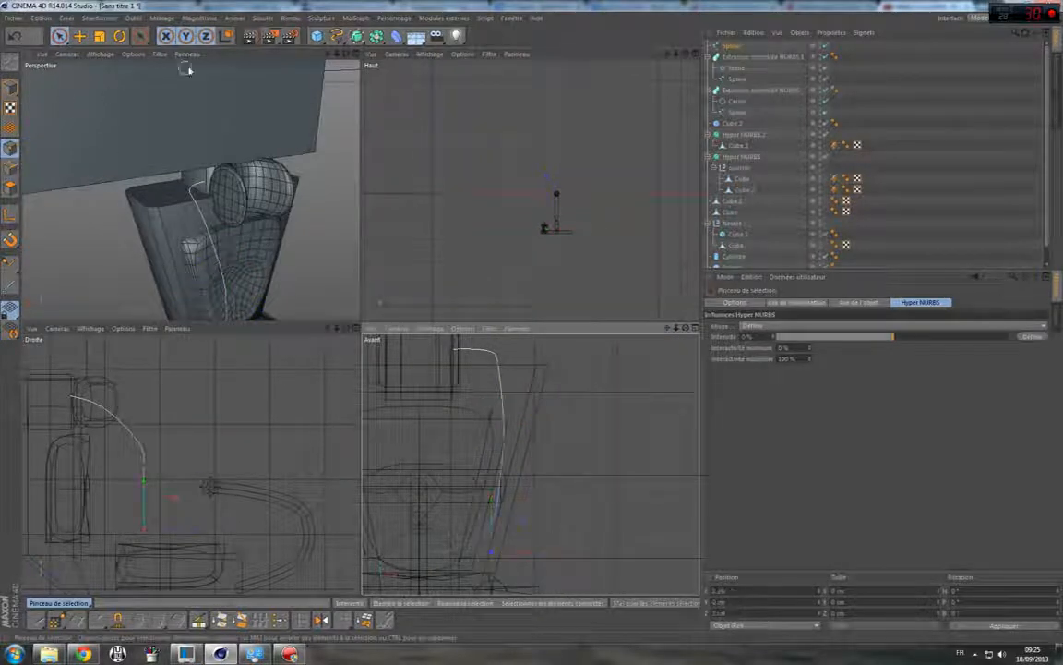
Add a Symmetry object and transfer it to the belt spline's position.
click(376, 35)
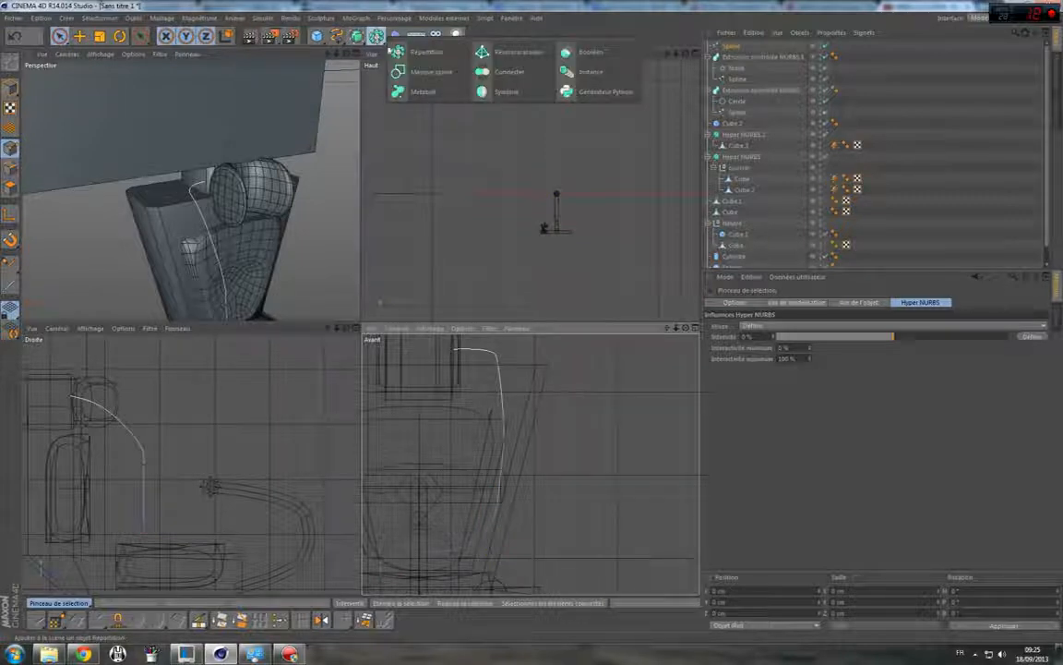
click(506, 91)
mouse_move(737, 60)
mouse_down()
mouse_move(749, 51)
mouse_move(737, 54)
mouse_up()
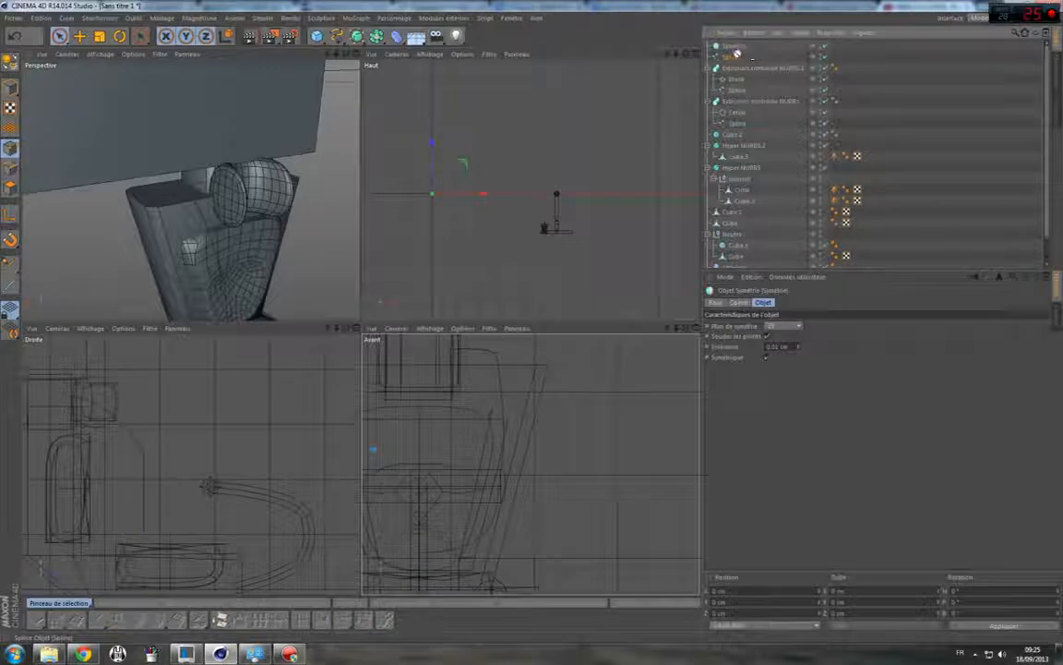
click(141, 36)
click(189, 112)
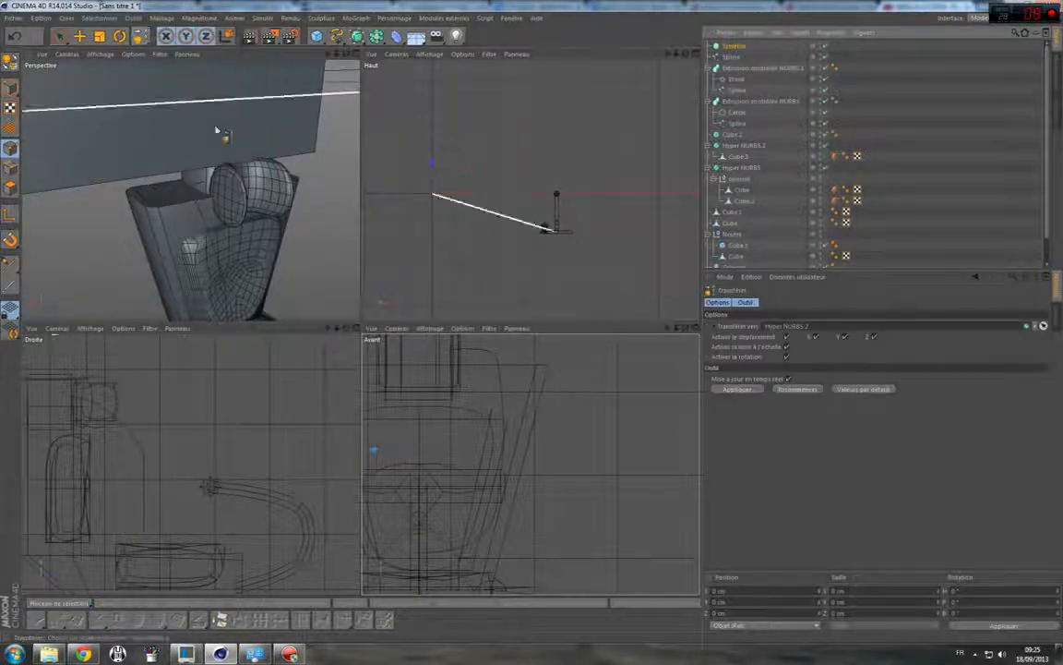
drag(328, 55, 283, 2)
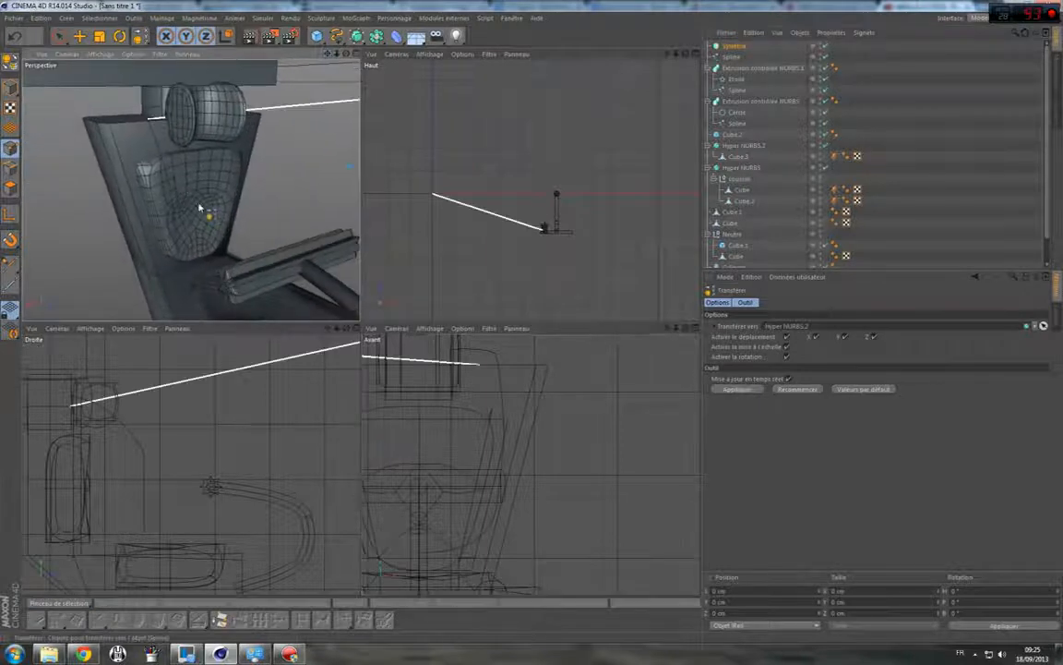
click(198, 210)
click(60, 36)
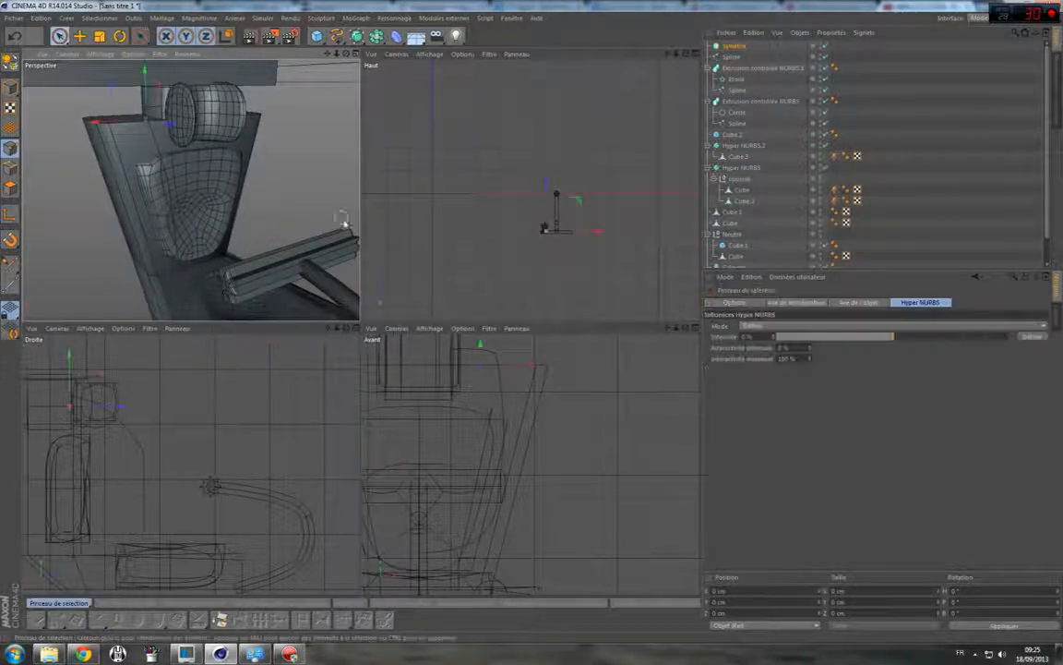
Move the Symmetry object to the spline's lower end at the seat's centre line and nest the spline inside it.
scroll(506, 369, down, 5)
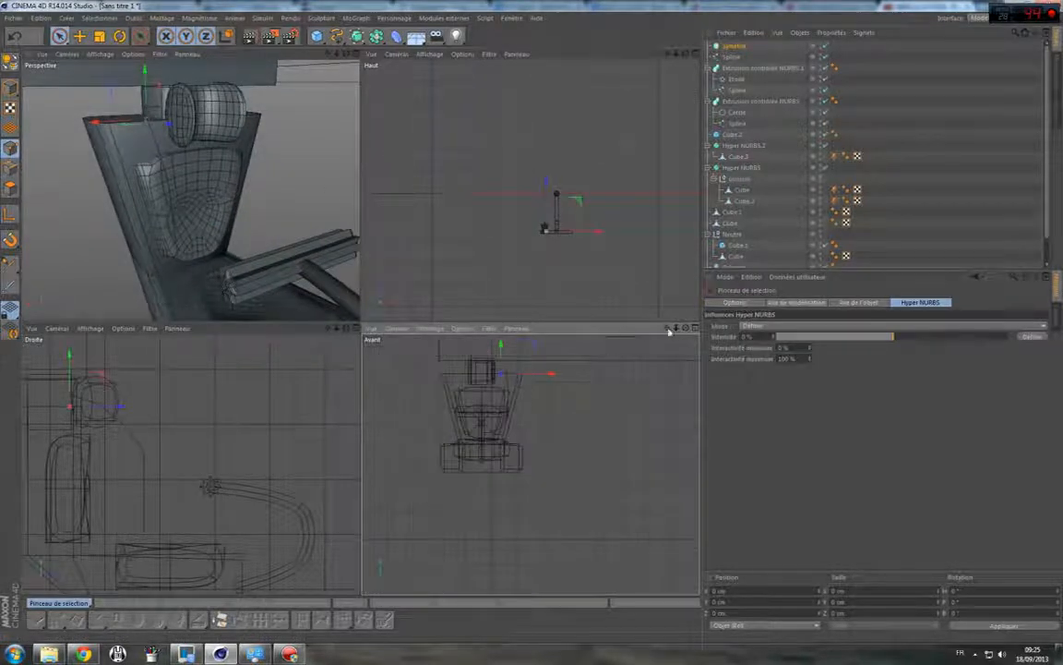
drag(669, 330, 531, 464)
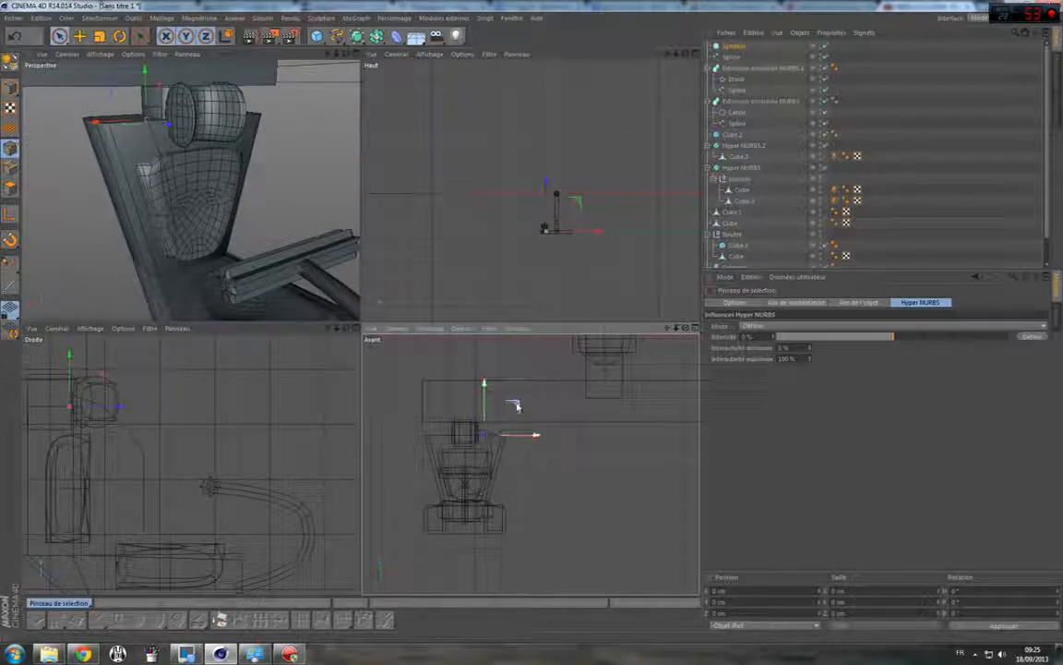
drag(517, 406, 446, 469)
scroll(486, 496, up, 10)
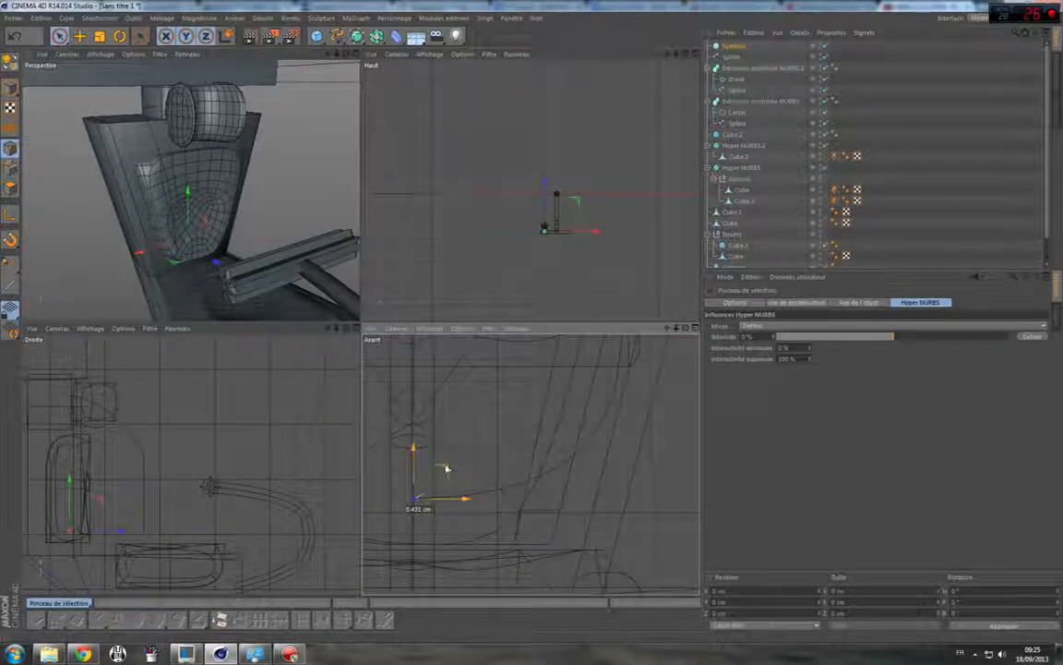
click(733, 57)
click(740, 53)
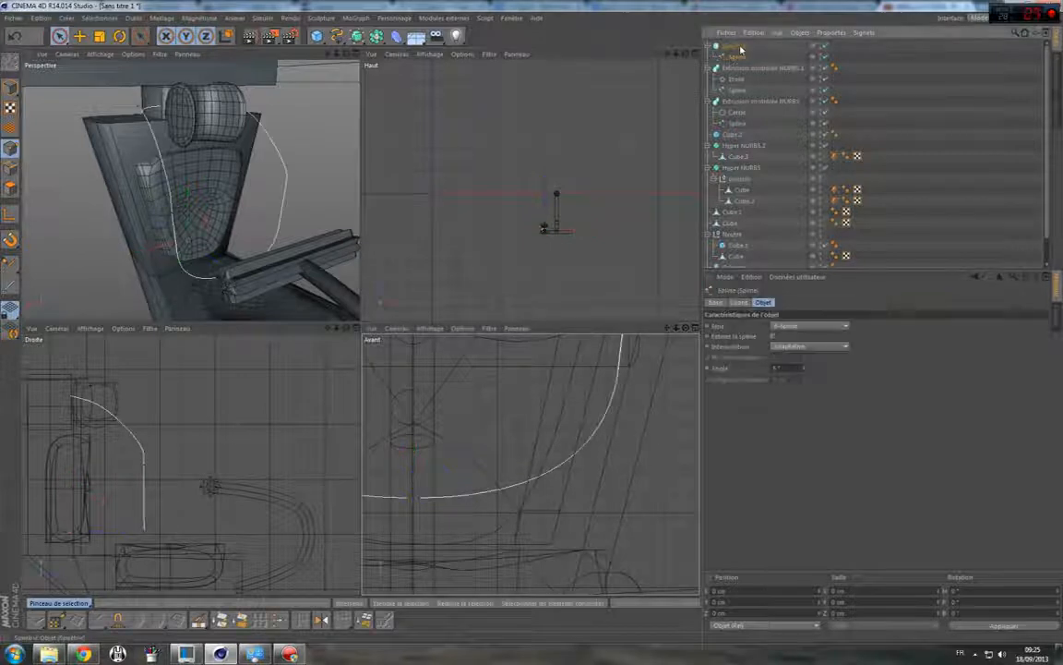
Shift the whole spline along X in model mode until its mirrored halves meet at the seat's centre.
drag(343, 62, 198, 63)
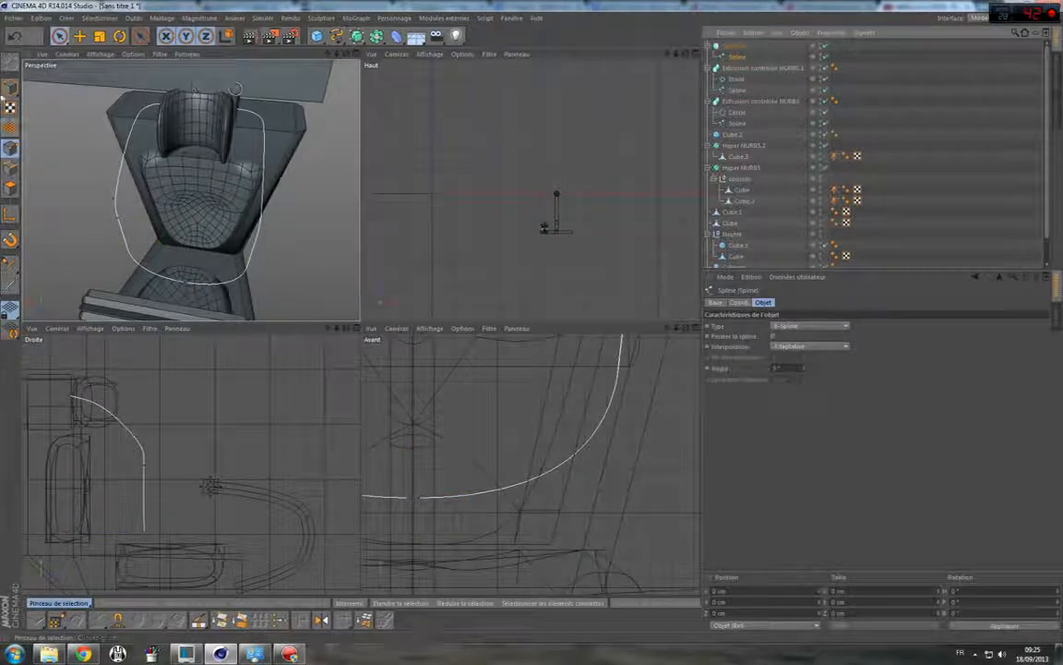
click(9, 89)
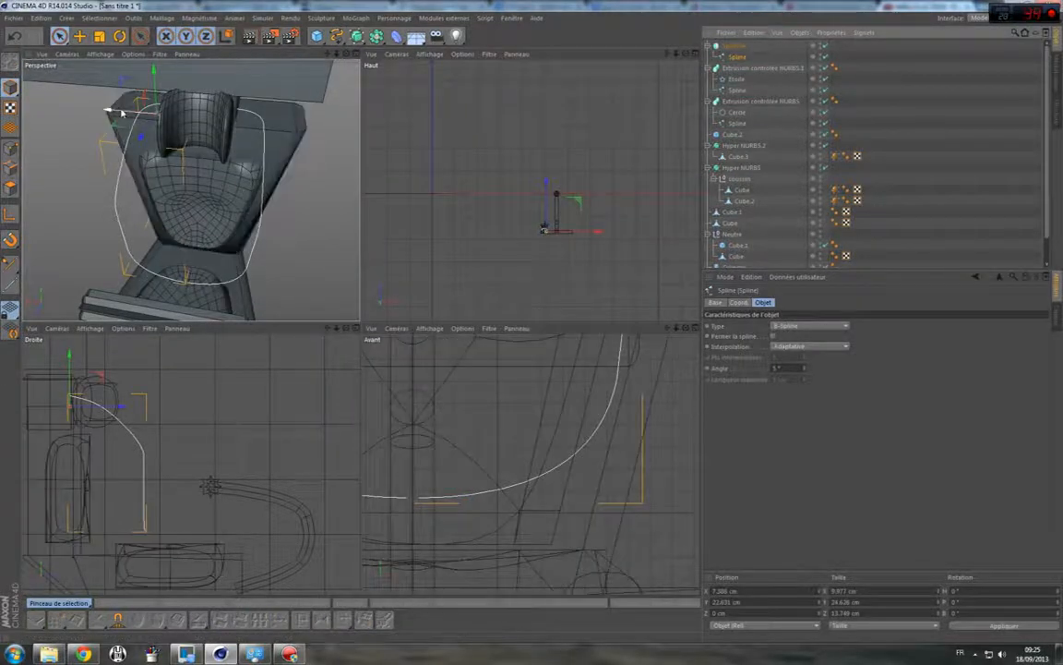
mouse_move(112, 107)
alt+mouse_down()
mouse_move(48, 95)
mouse_move(123, 114)
alt+mouse_up()
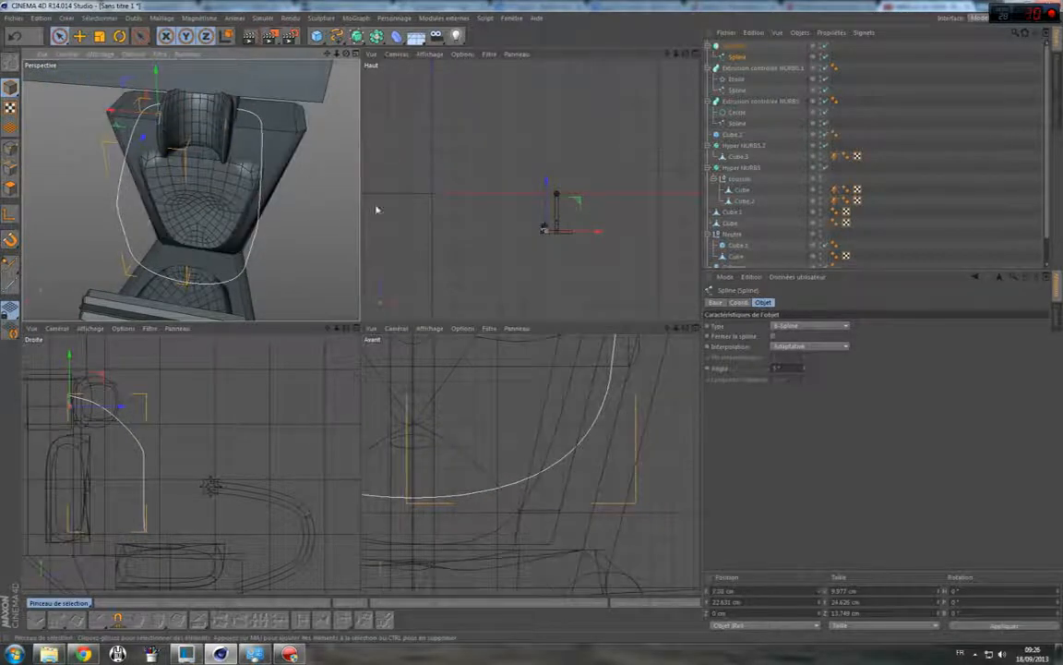
click(441, 207)
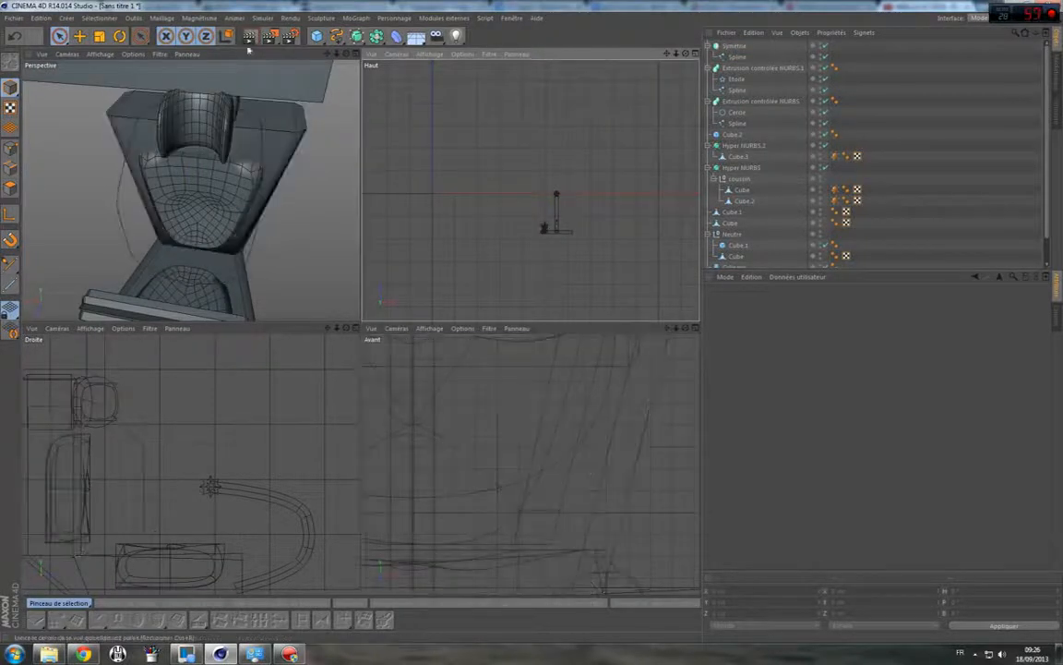
Add a Sweep NURBS object and nest the belt's Symmetry object inside it.
click(376, 37)
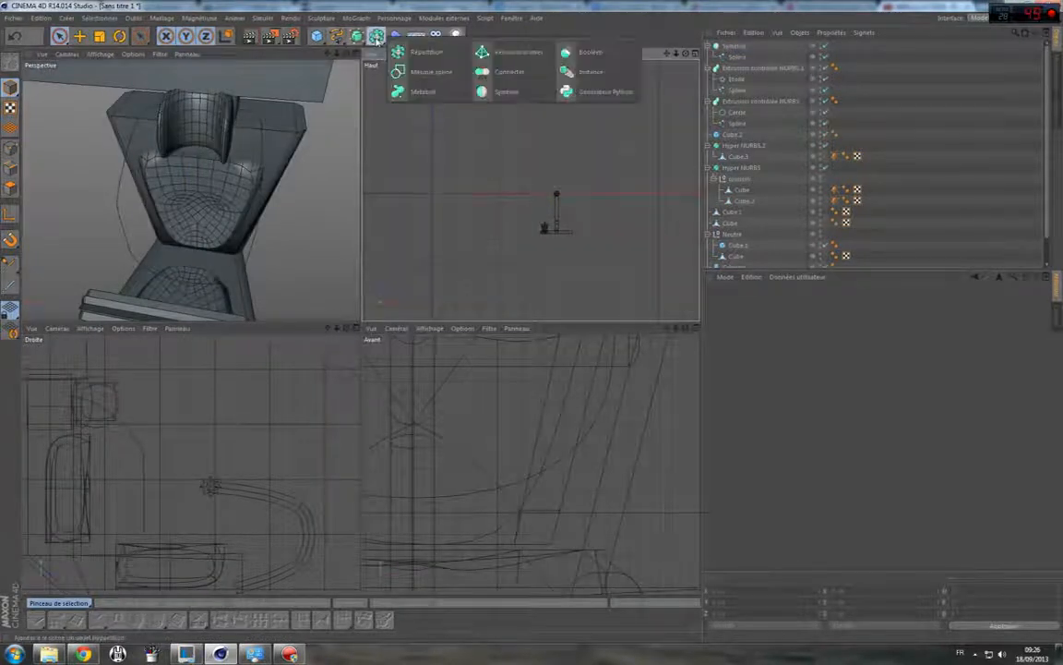
click(357, 36)
click(402, 94)
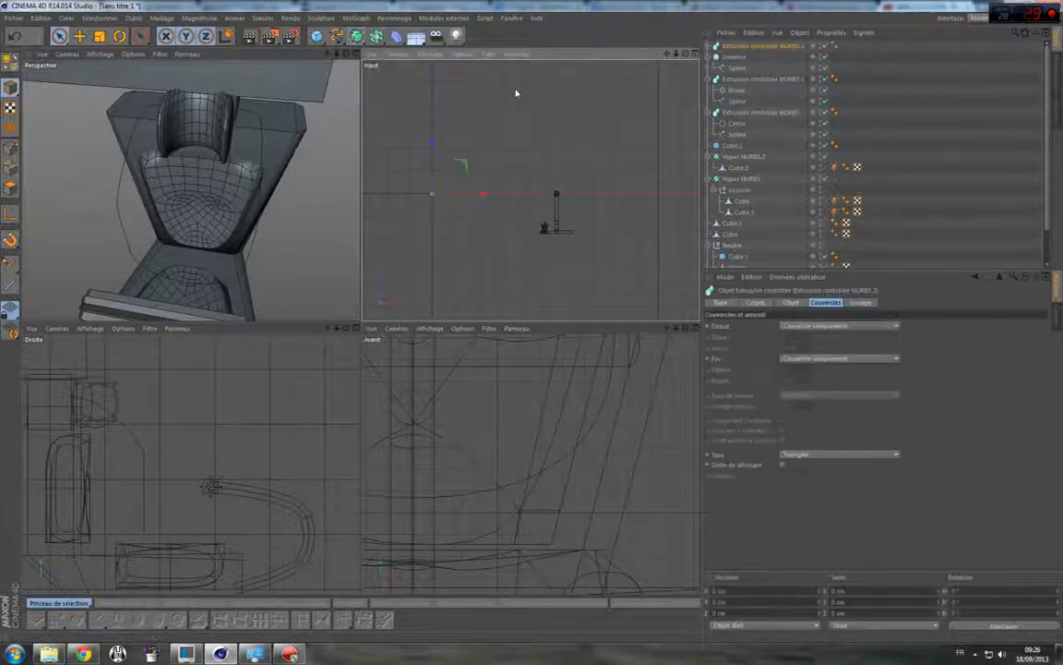
click(741, 61)
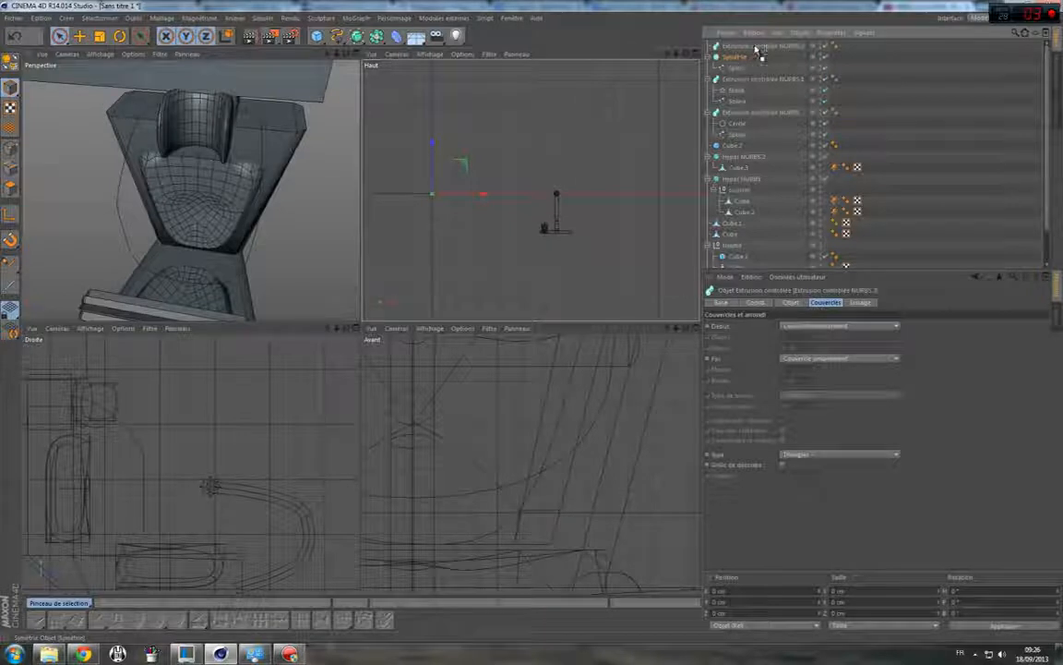
drag(755, 49, 754, 47)
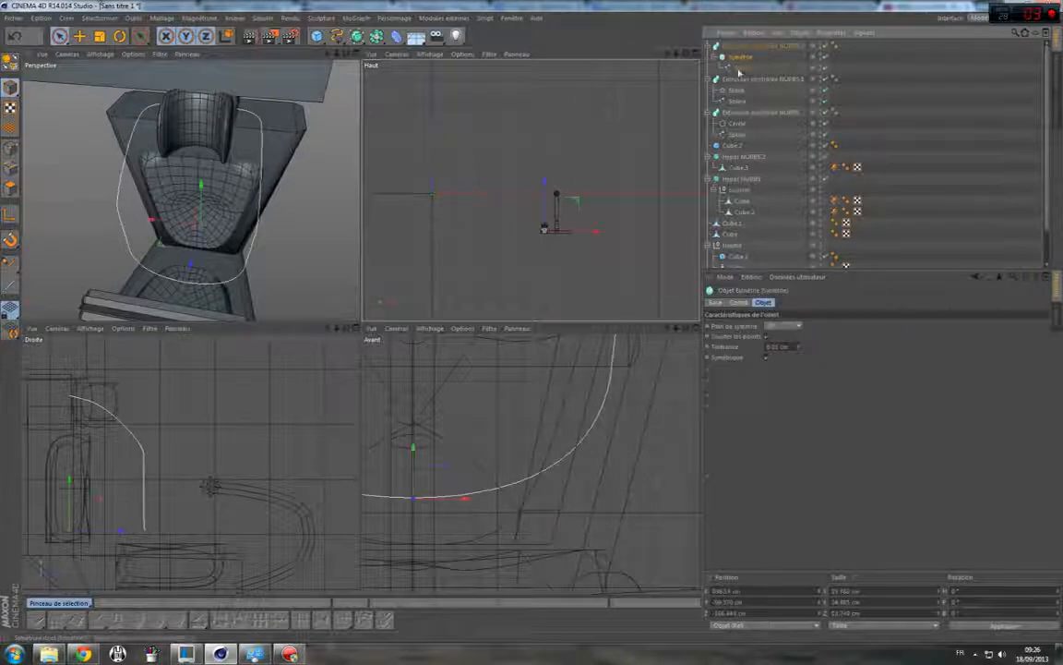
Add a Circle spline as the first child of the new Sweep NURBS and open its radius for editing.
click(359, 42)
click(405, 85)
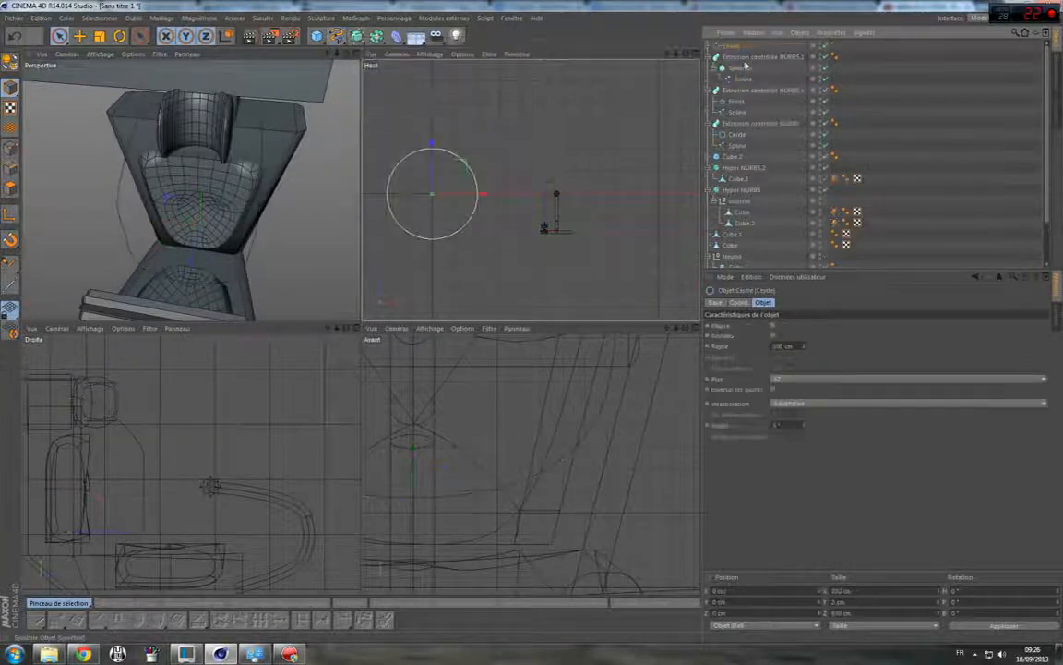
drag(741, 53, 755, 58)
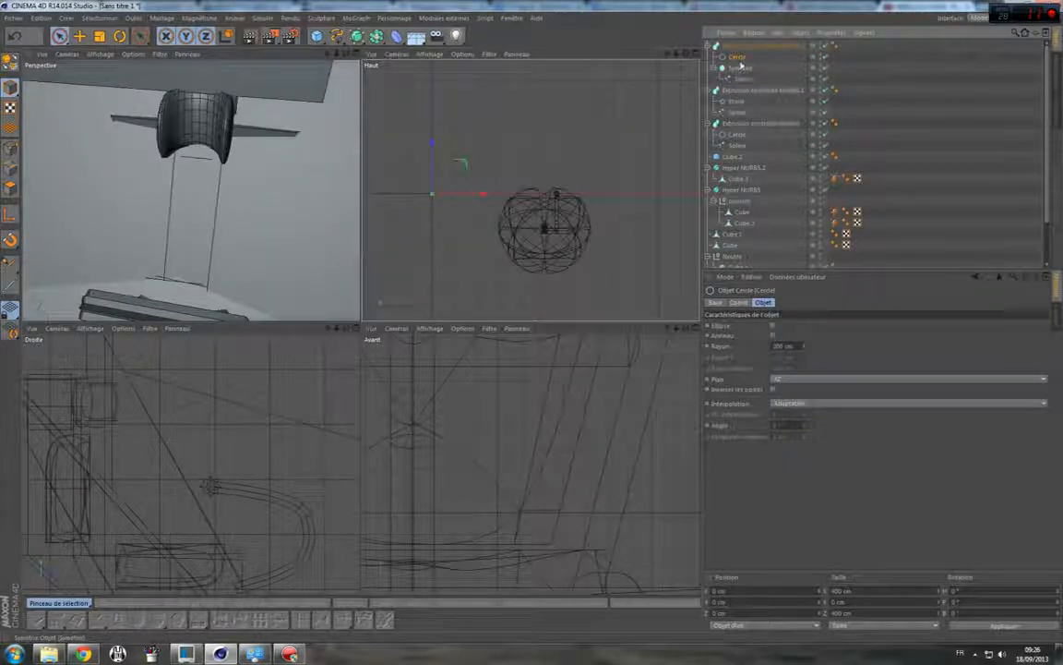
drag(794, 347, 615, 358)
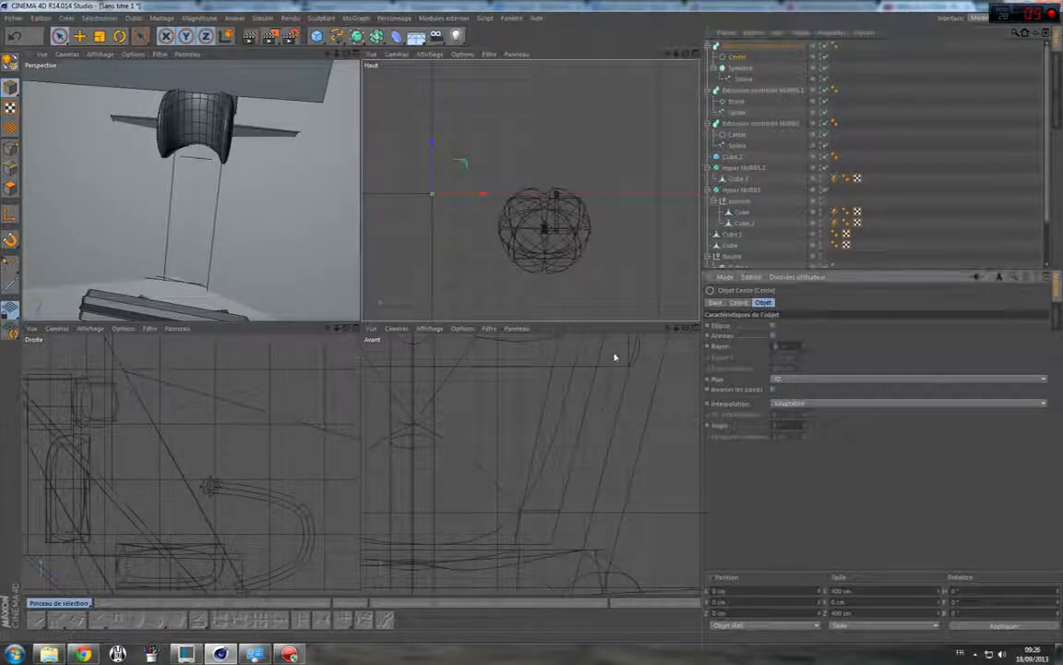
Set the profile circle's radius to 1 cm, deselect it and render the perspective view of the seat frame.
key(Return)
click(334, 213)
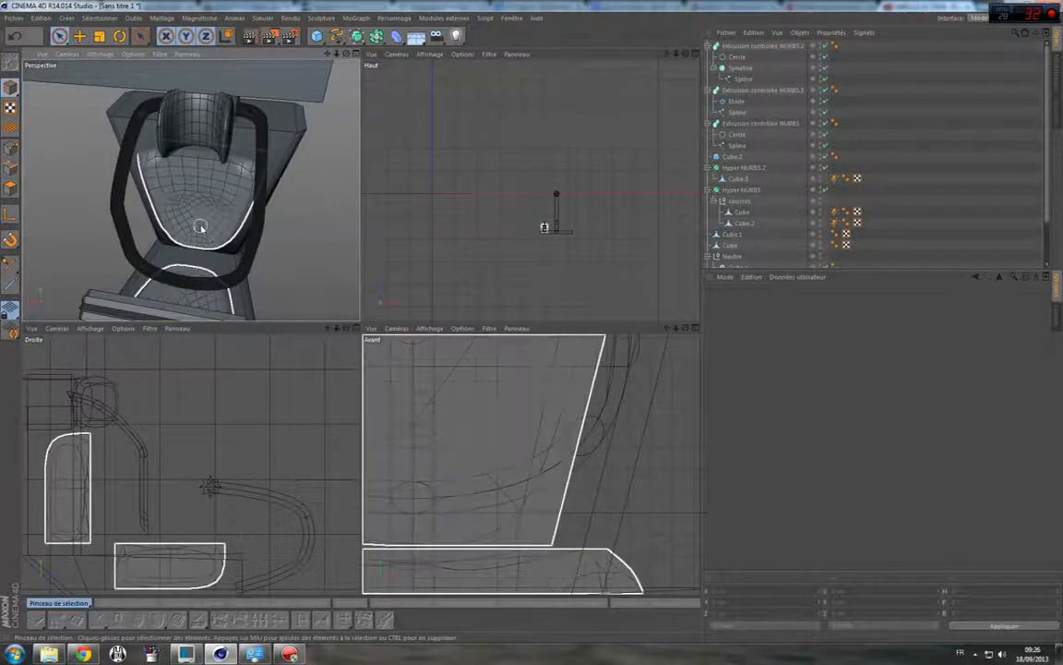
scroll(201, 227, up, 3)
scroll(209, 221, down, 2)
click(251, 37)
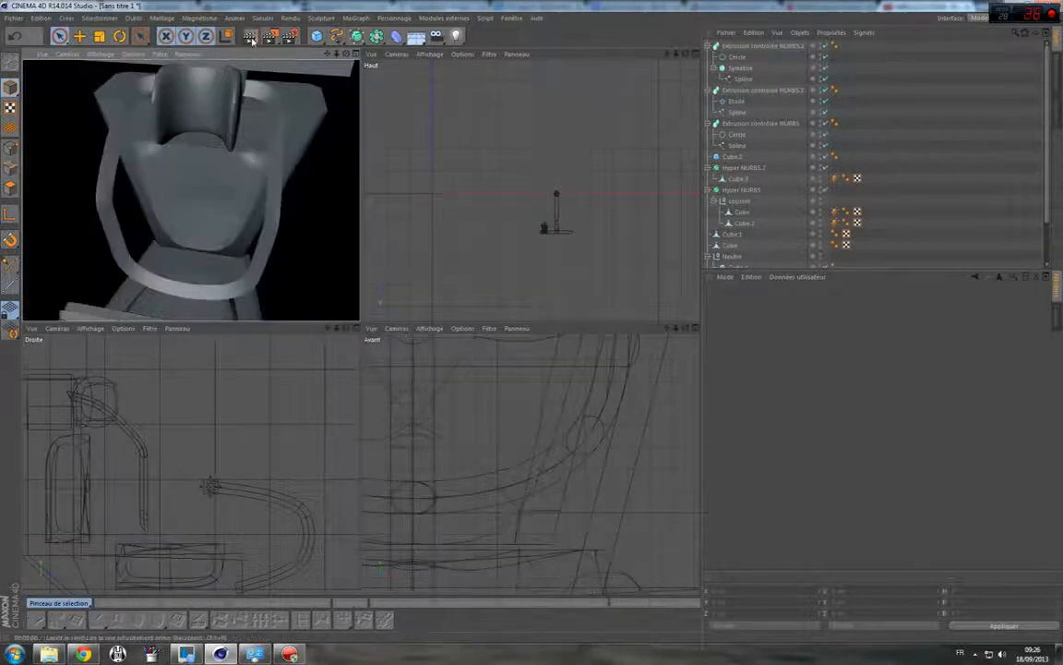
Set the profile circle's plane to XY and render the perspective view again to check the tube.
click(770, 121)
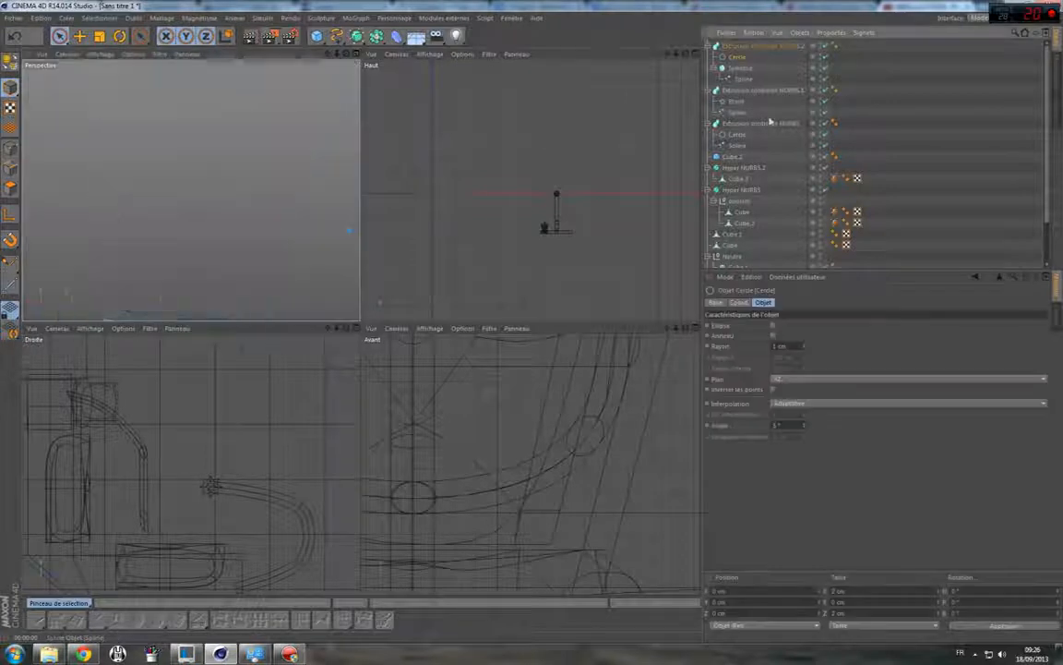
click(797, 378)
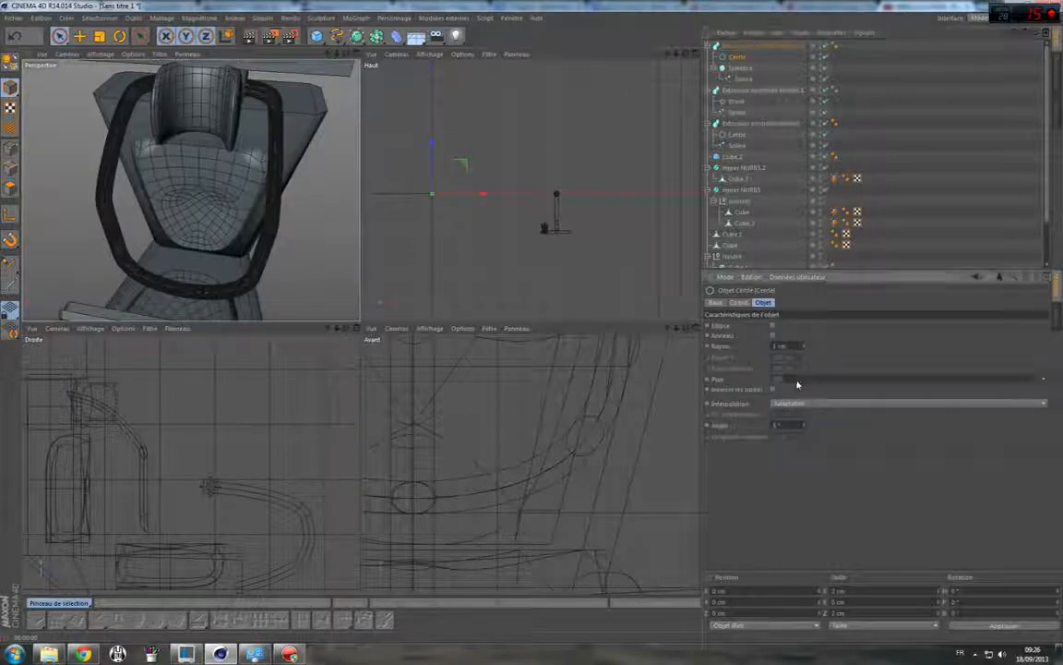
click(797, 384)
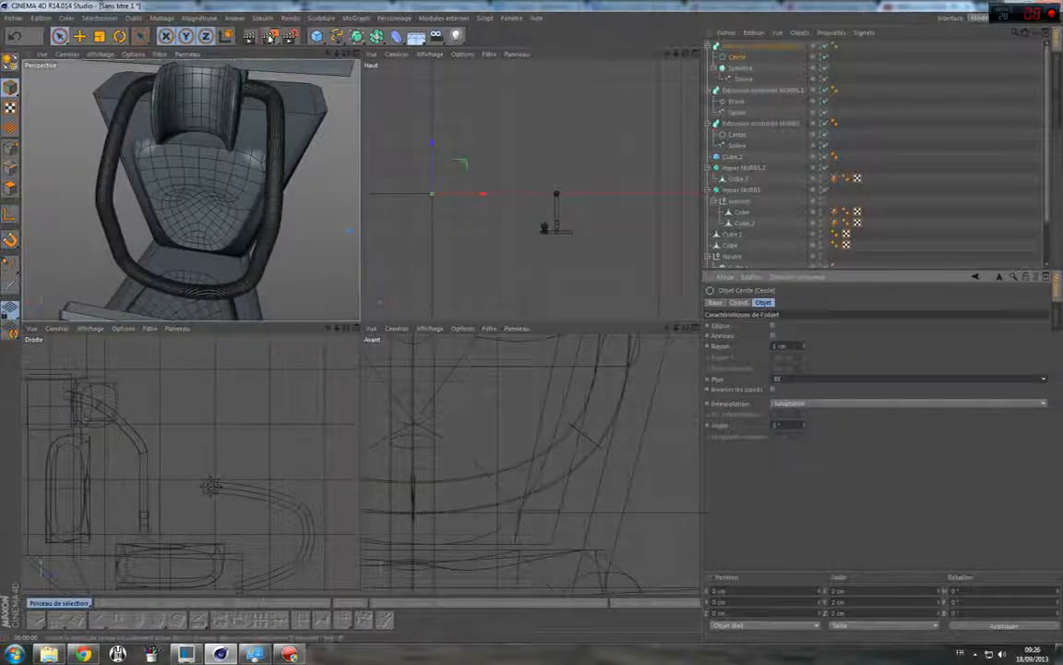
click(251, 37)
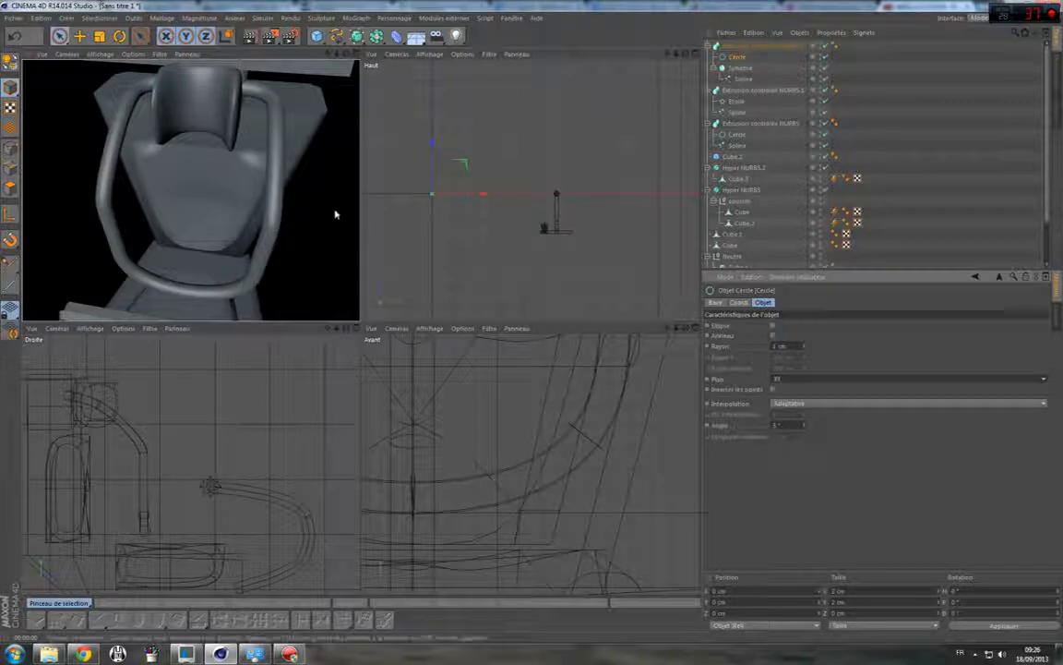
mouse_move(346, 54)
mouse_down()
mouse_move(190, 190)
mouse_move(344, 55)
mouse_up()
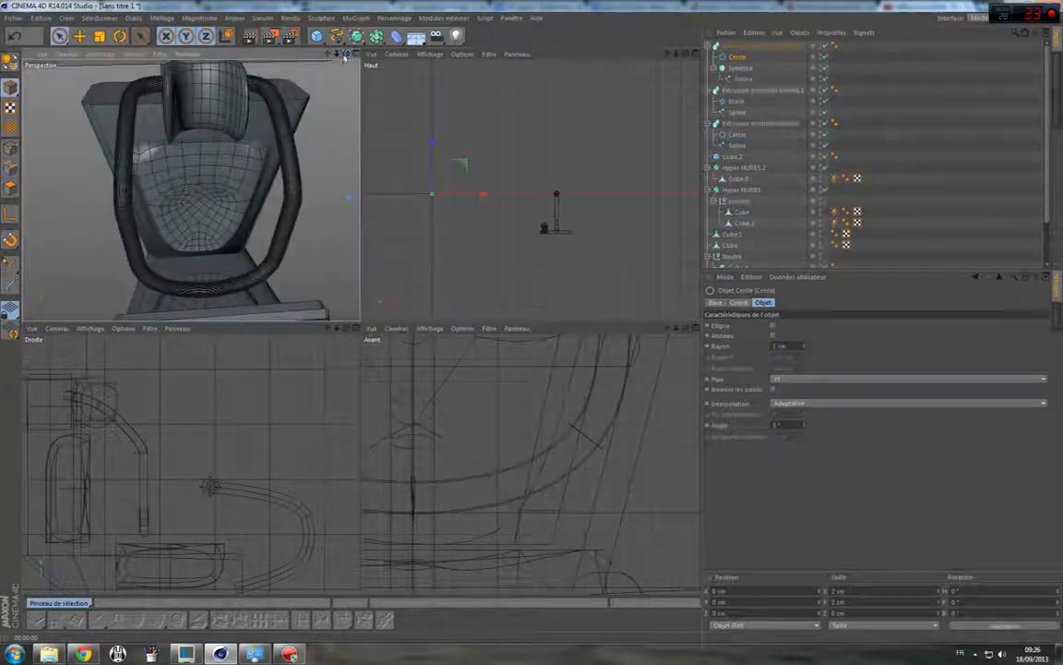
Duplicate Extrusion contrôlée NURBS.2 together with its circle, symmetry and spline, and select the copy.
click(757, 46)
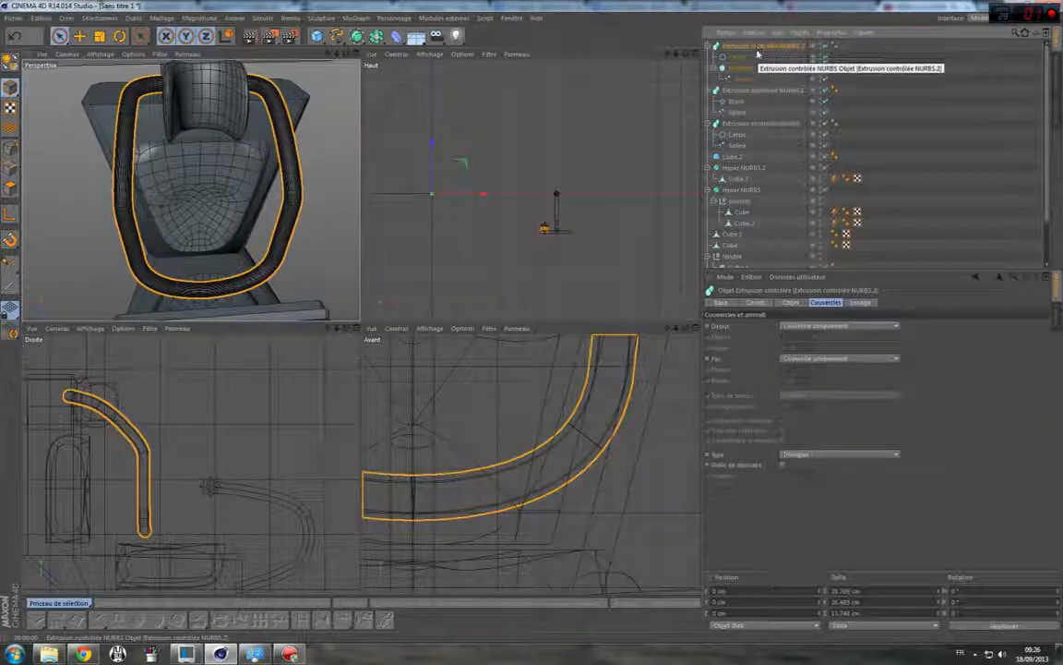
key(ctrl+v)
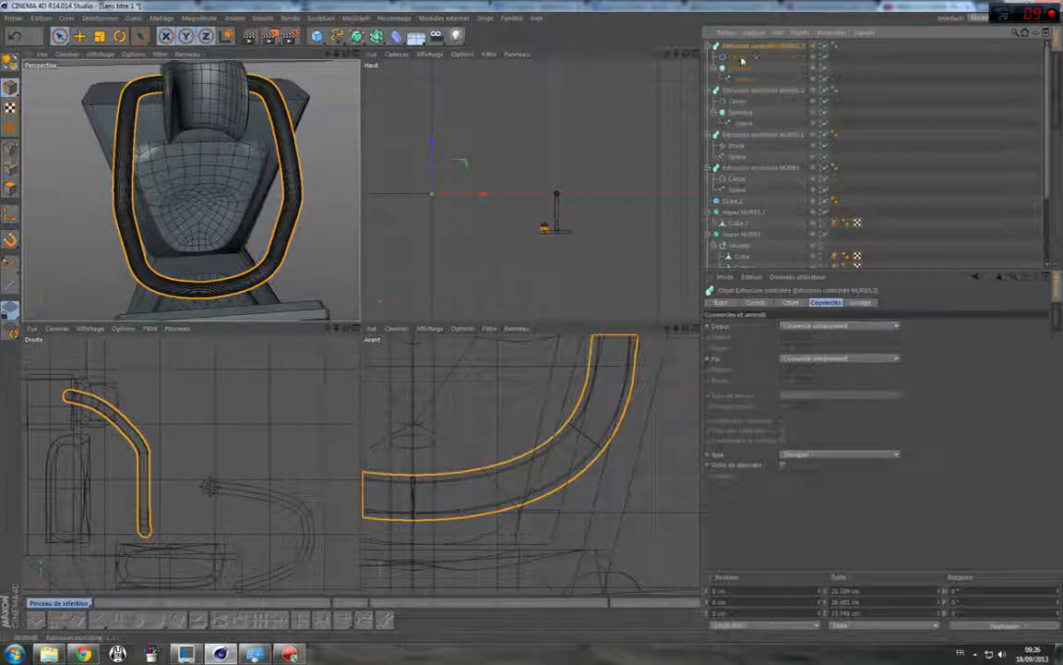
click(759, 56)
click(773, 46)
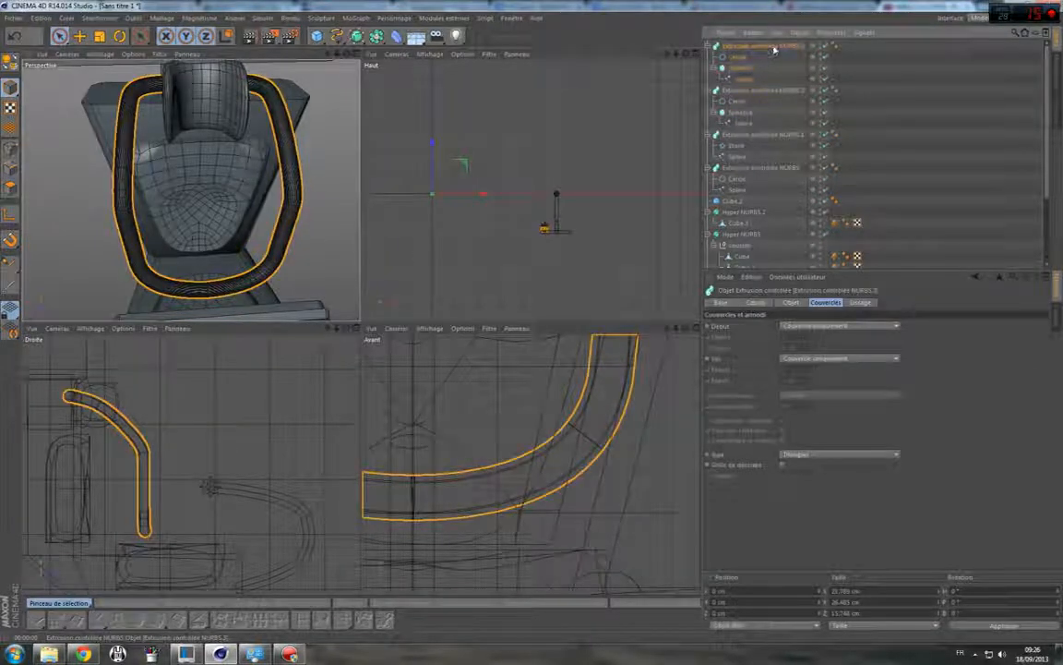
Try moving the duplicated sweep about 2.3 cm along the X axis, and undo the move.
scroll(282, 198, down, 6)
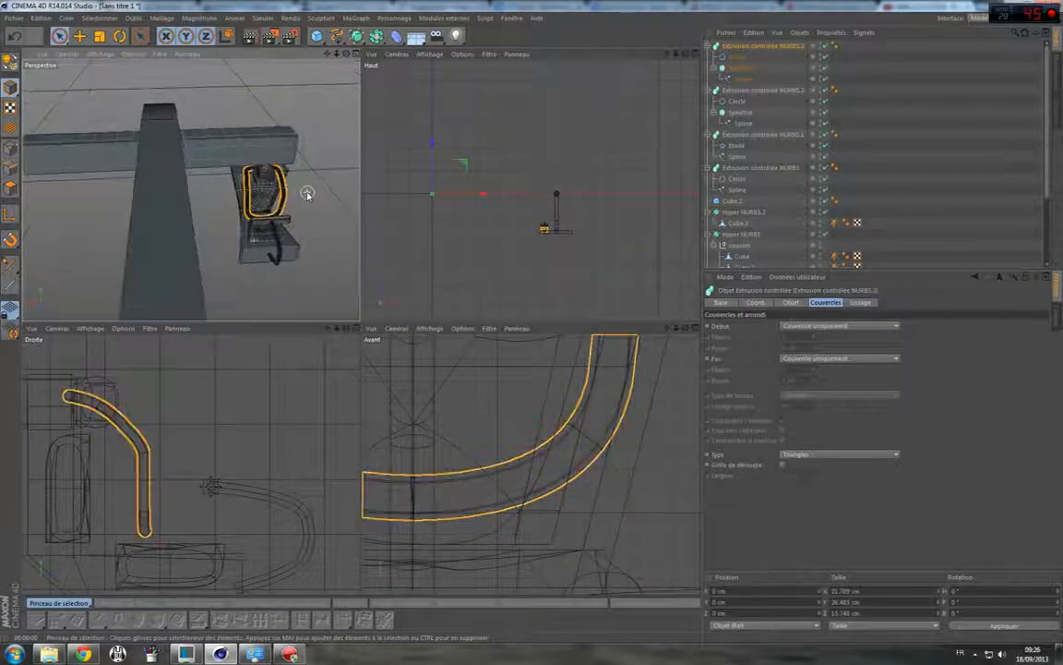
scroll(307, 194, up, 6)
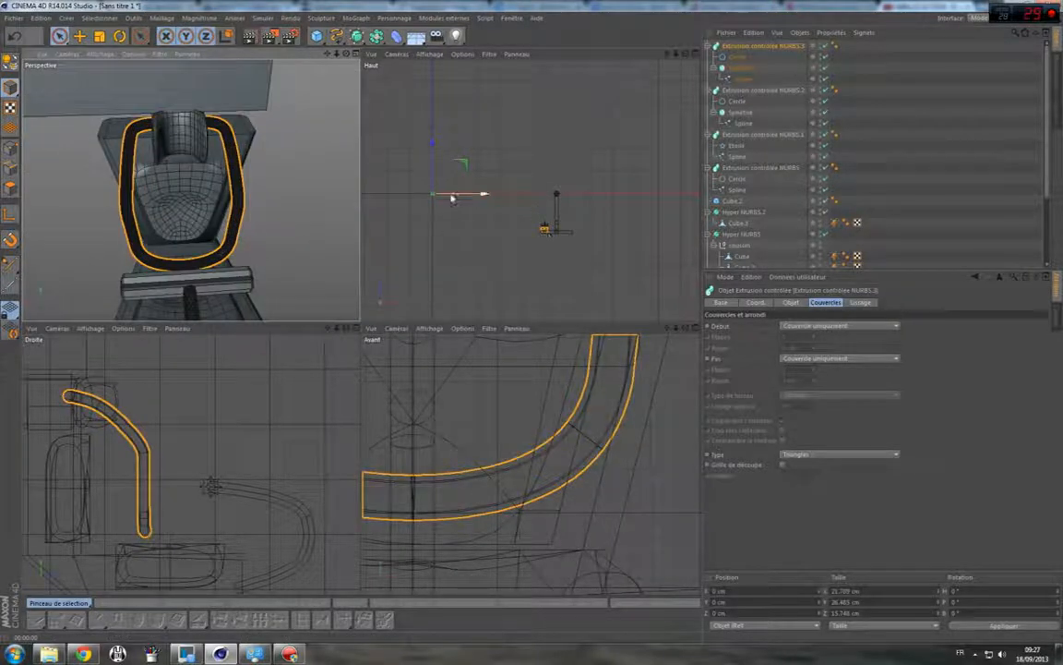
drag(452, 198, 482, 194)
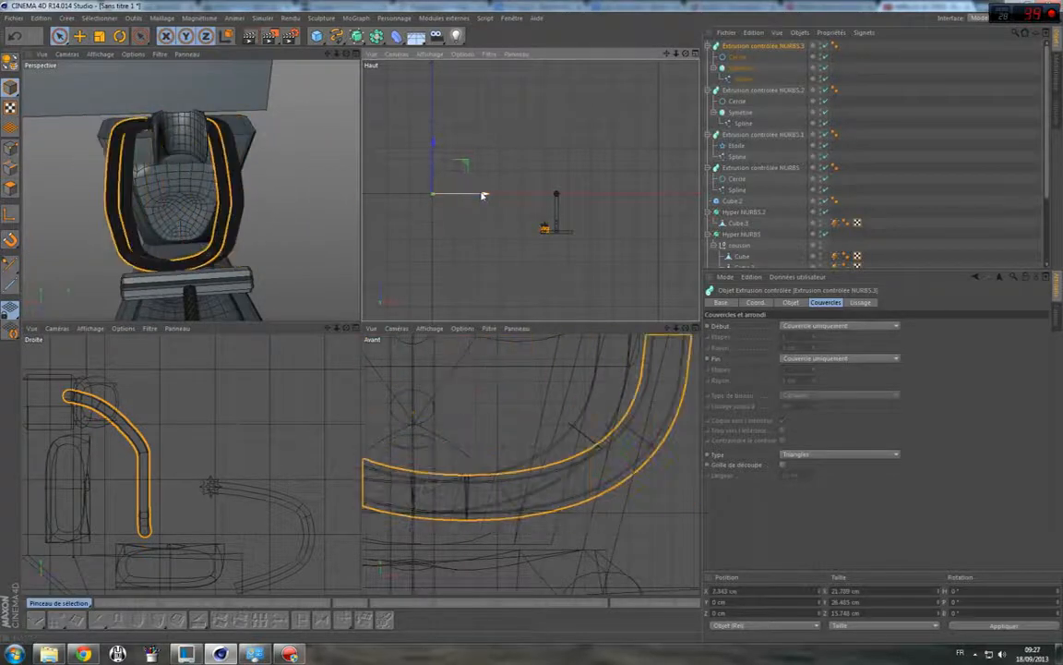
key(ctrl+z)
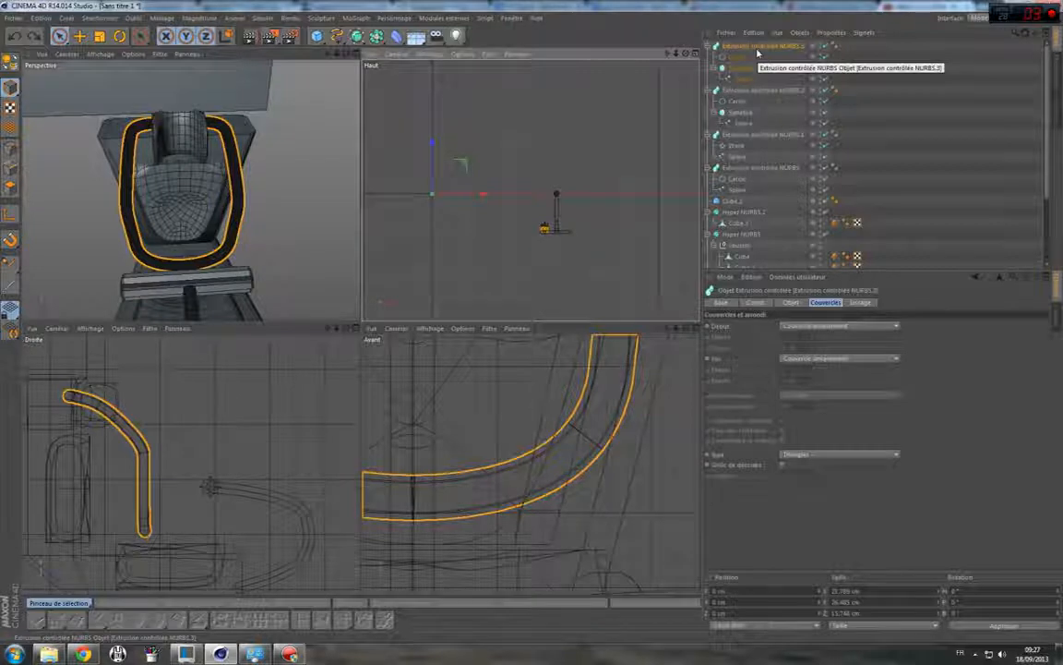
Try to recentre the duplicated sweep's axis on all its points with the axis centring tool.
click(162, 18)
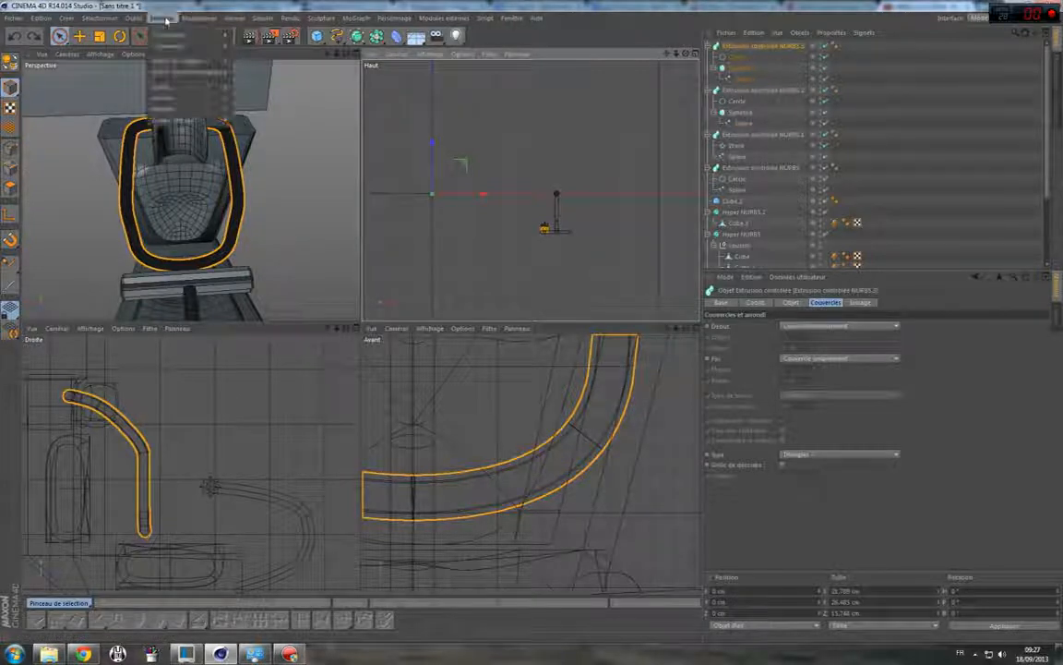
mouse_move(176, 108)
click(247, 111)
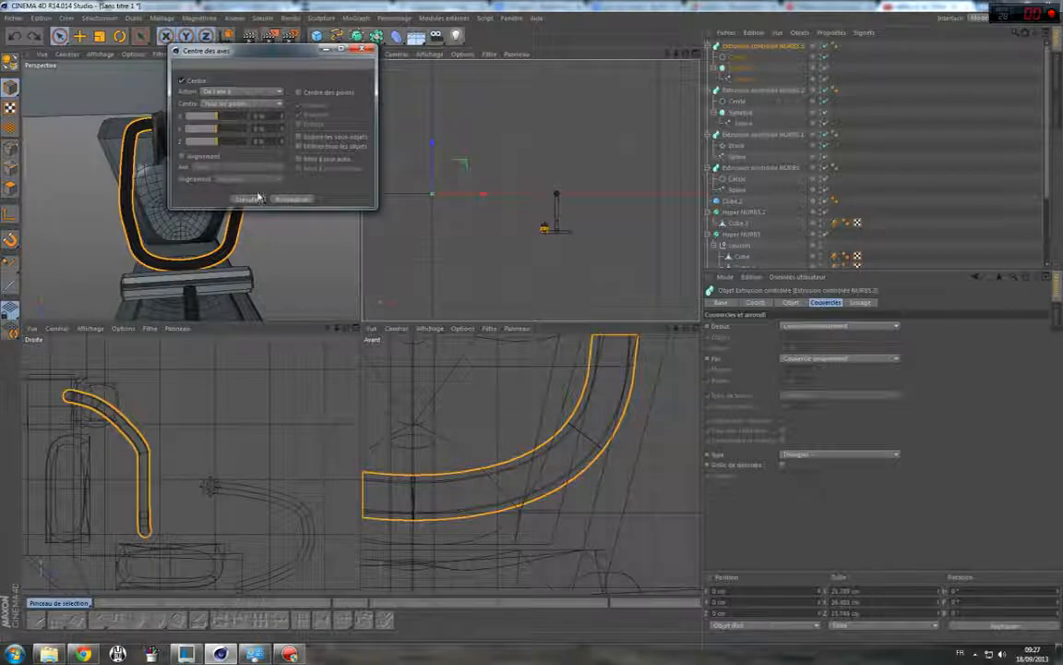
click(249, 200)
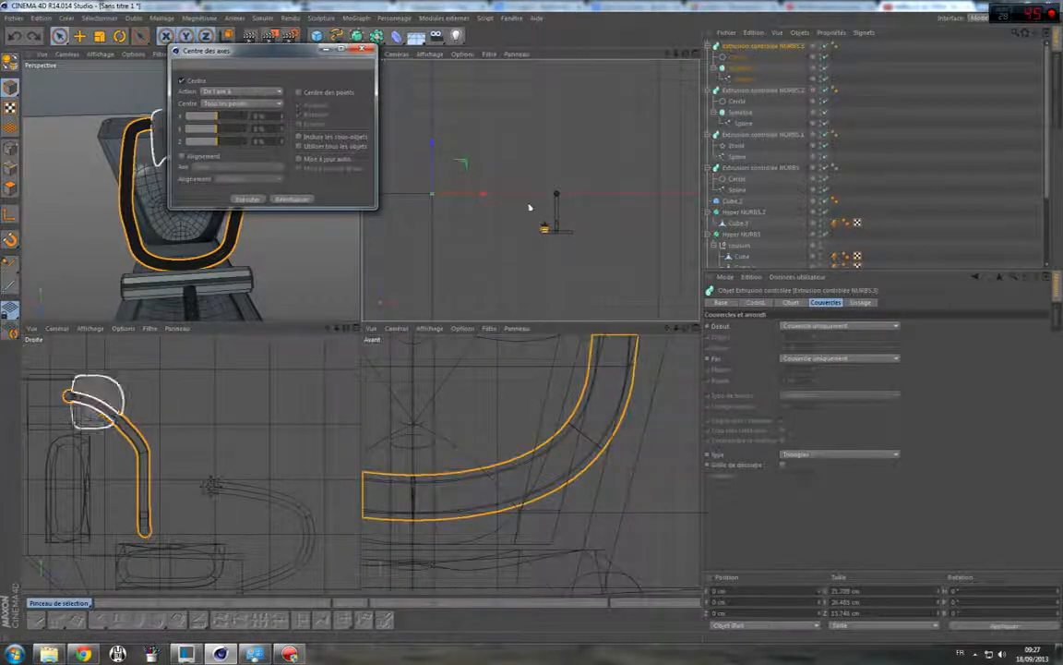
click(363, 48)
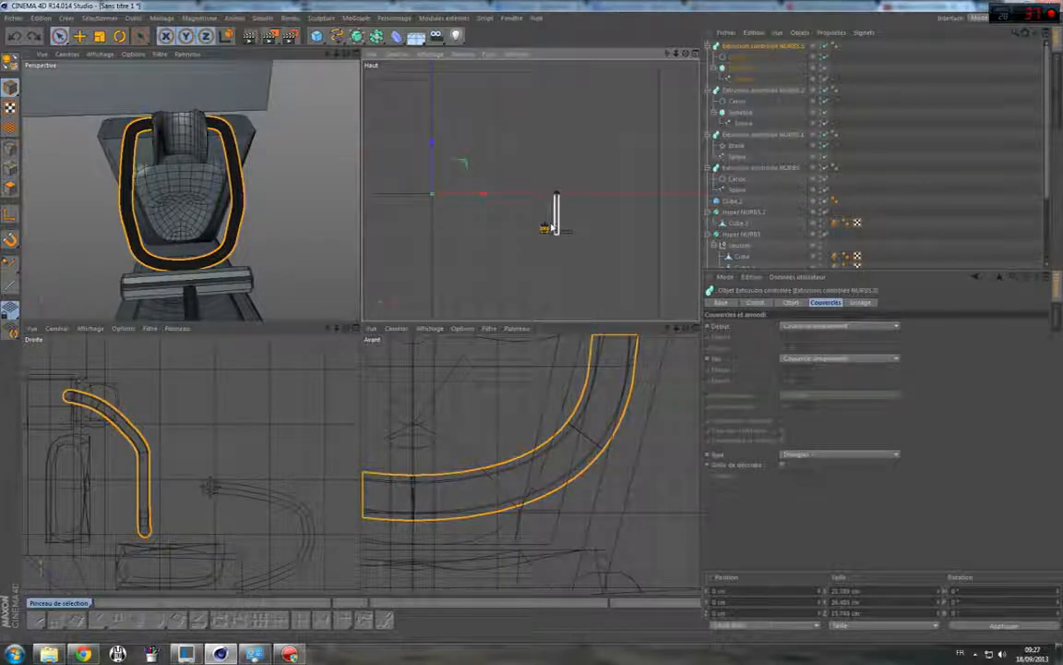
Move the circle, symmetry and spline out of the duplicated sweep to the top of the object hierarchy.
click(785, 83)
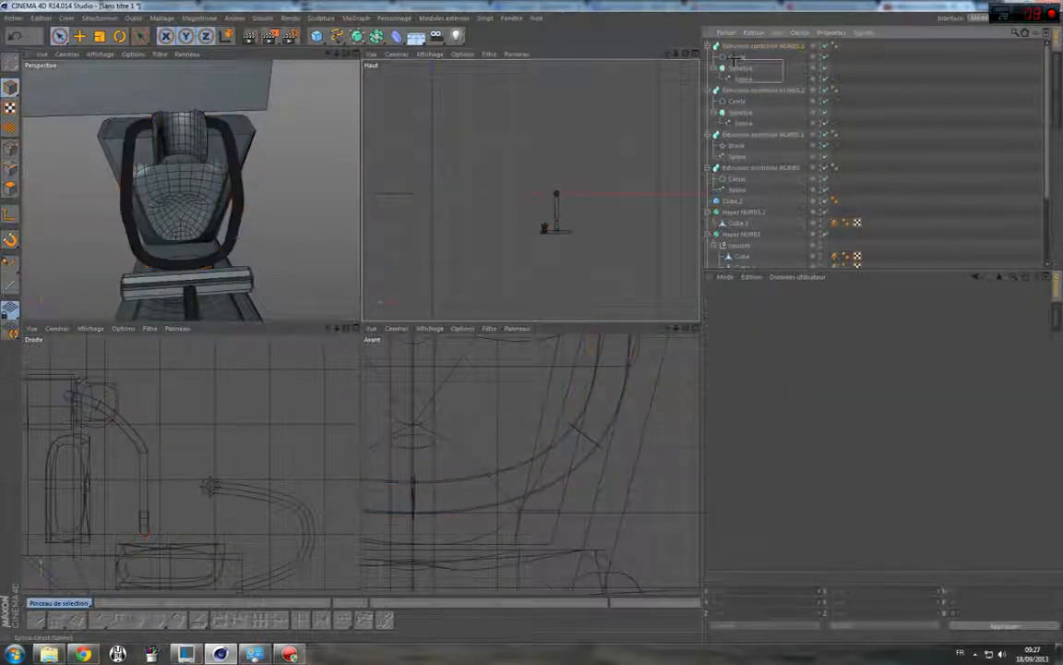
drag(729, 58, 737, 61)
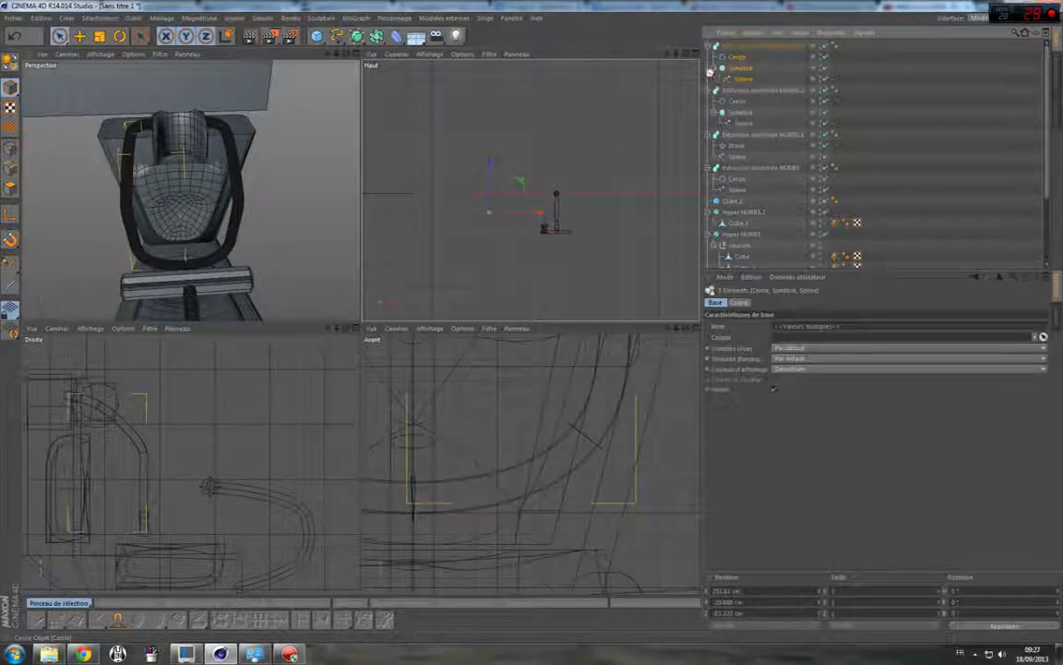
drag(734, 45, 734, 42)
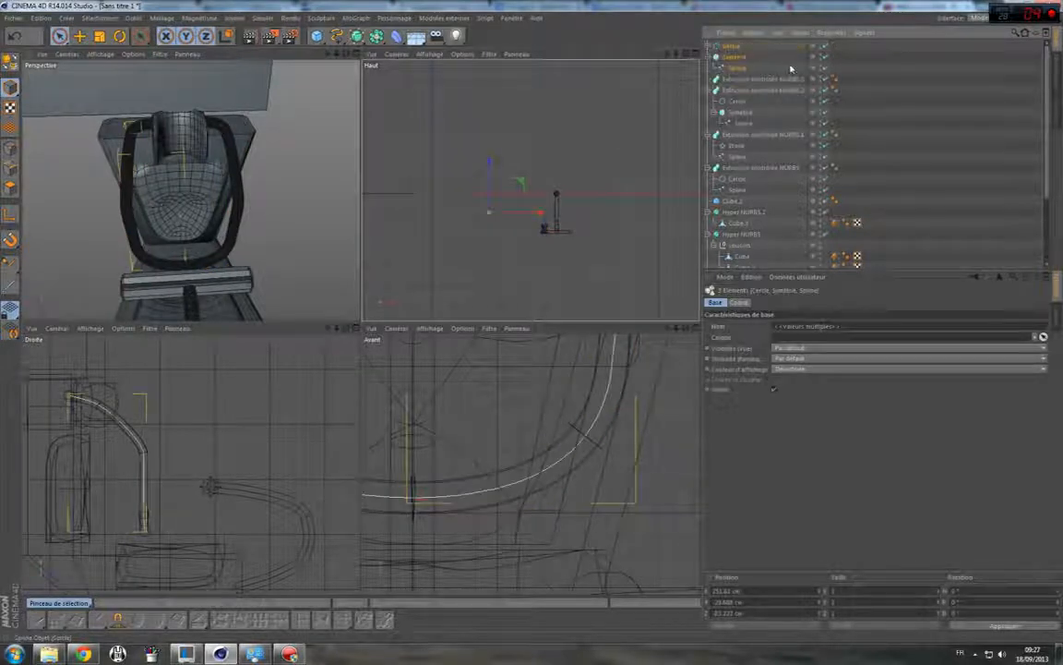
Transfer the emptied sweep object's axis onto the seat with the Transfer tool, and return to the selection brush.
click(752, 81)
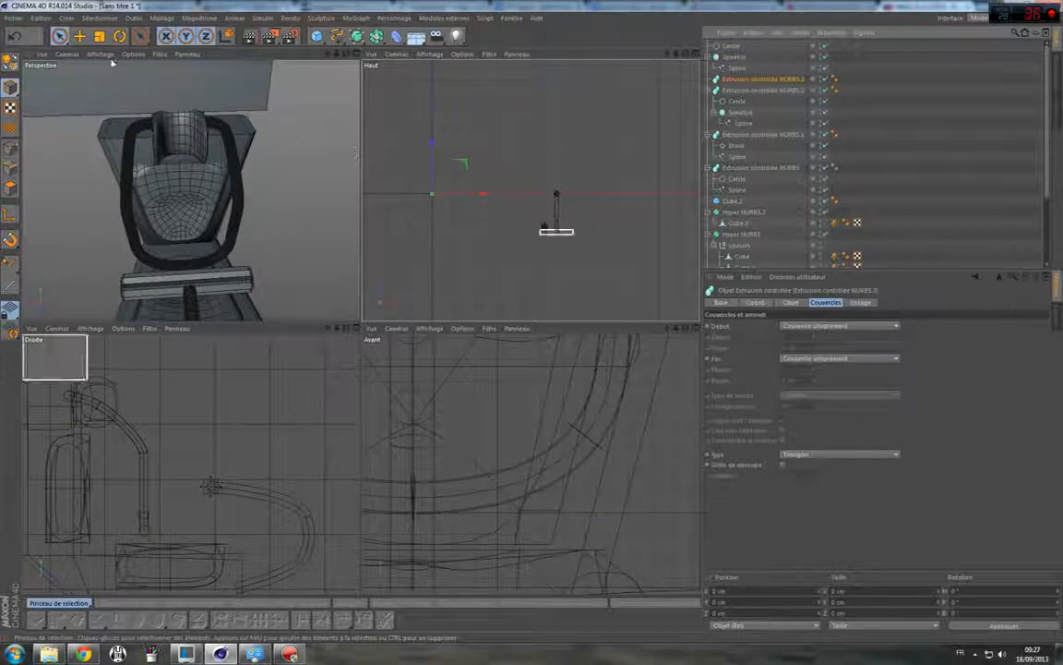
drag(140, 35, 189, 151)
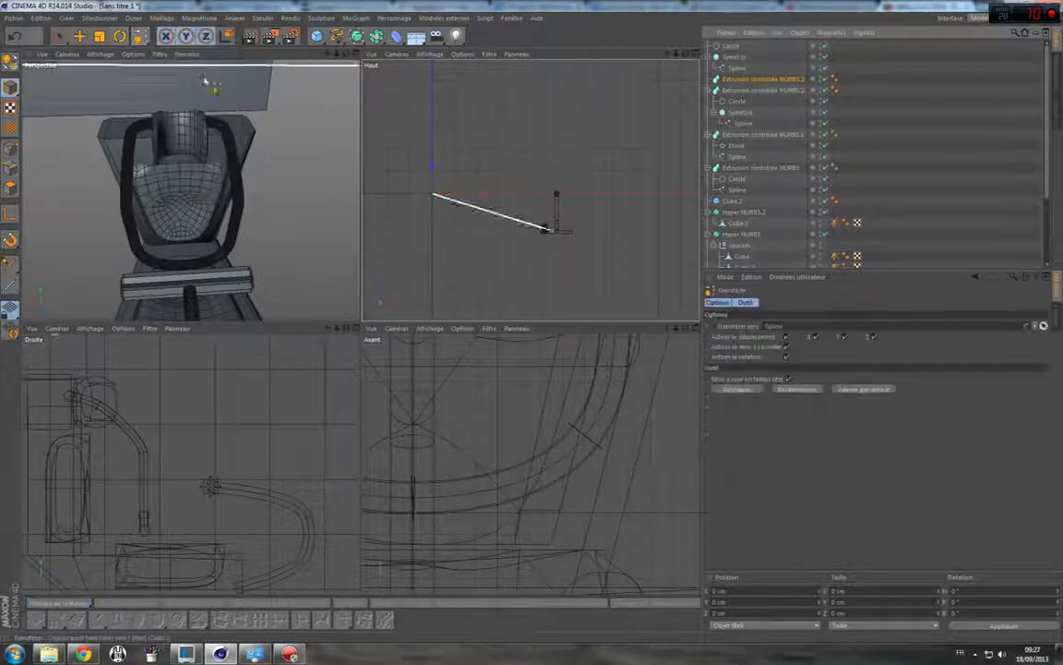
click(546, 233)
click(59, 36)
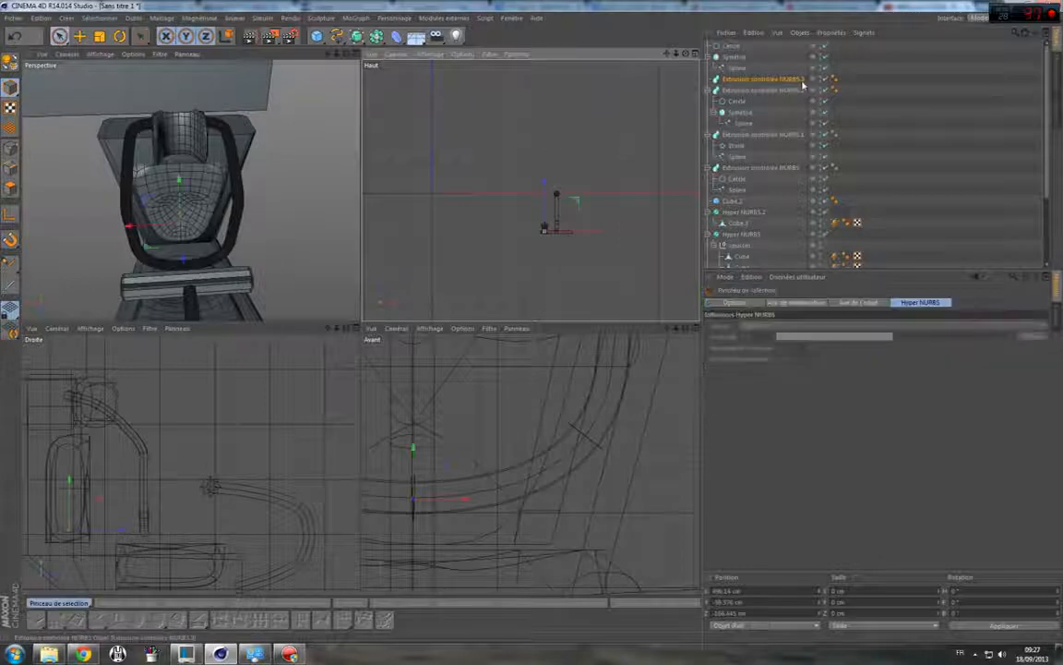
Put the circle and the symmetry with its spline back under the duplicated sweep, and select the sweep.
mouse_move(758, 71)
mouse_down()
mouse_move(736, 48)
mouse_move(749, 80)
mouse_up()
click(746, 47)
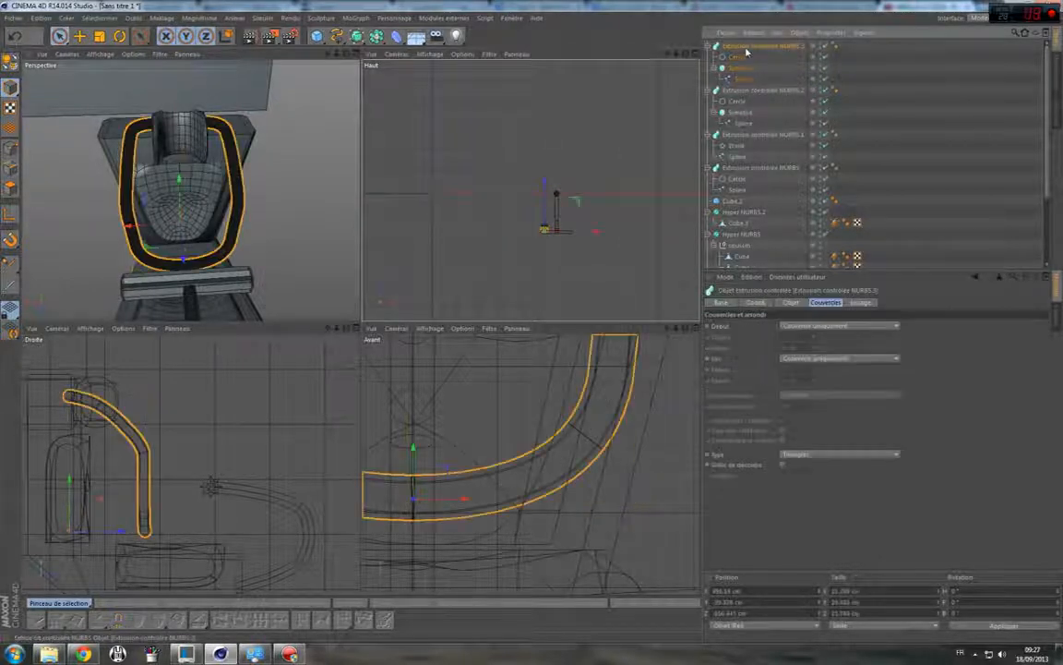
scroll(555, 233, up, 10)
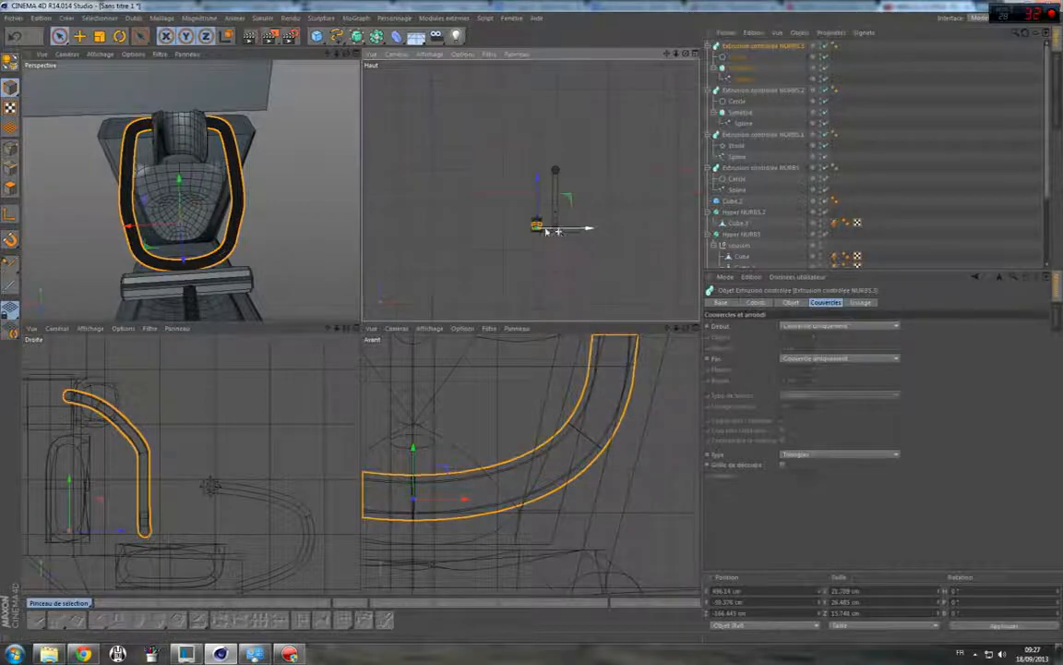
scroll(559, 233, up, 8)
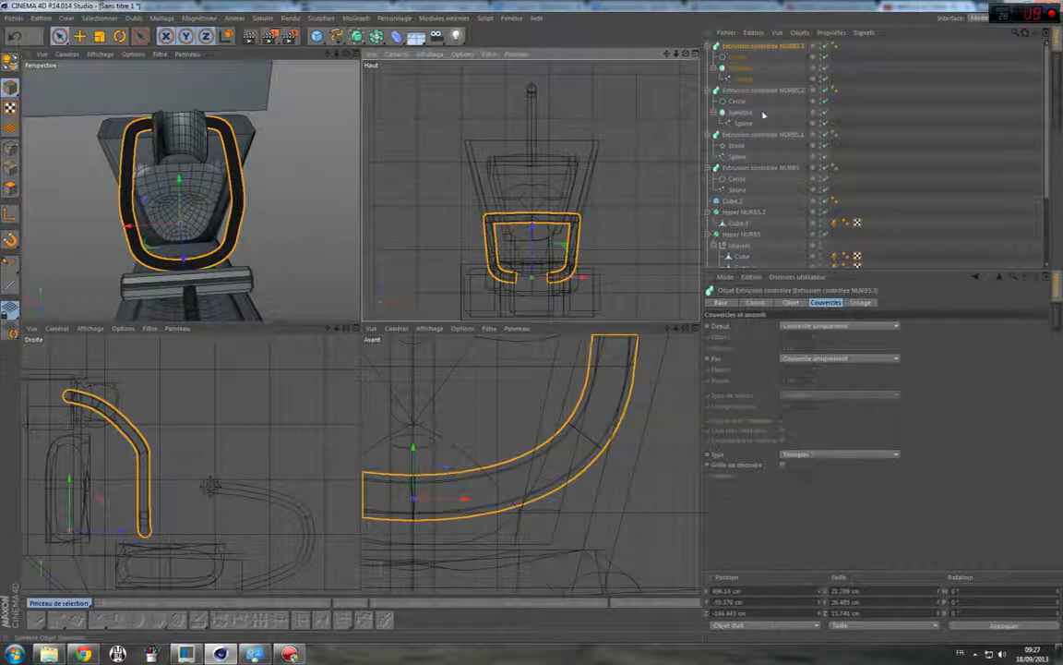
Set the duplicated sweep's circle radius to 1.3 cm and show the sweep's object properties.
click(738, 56)
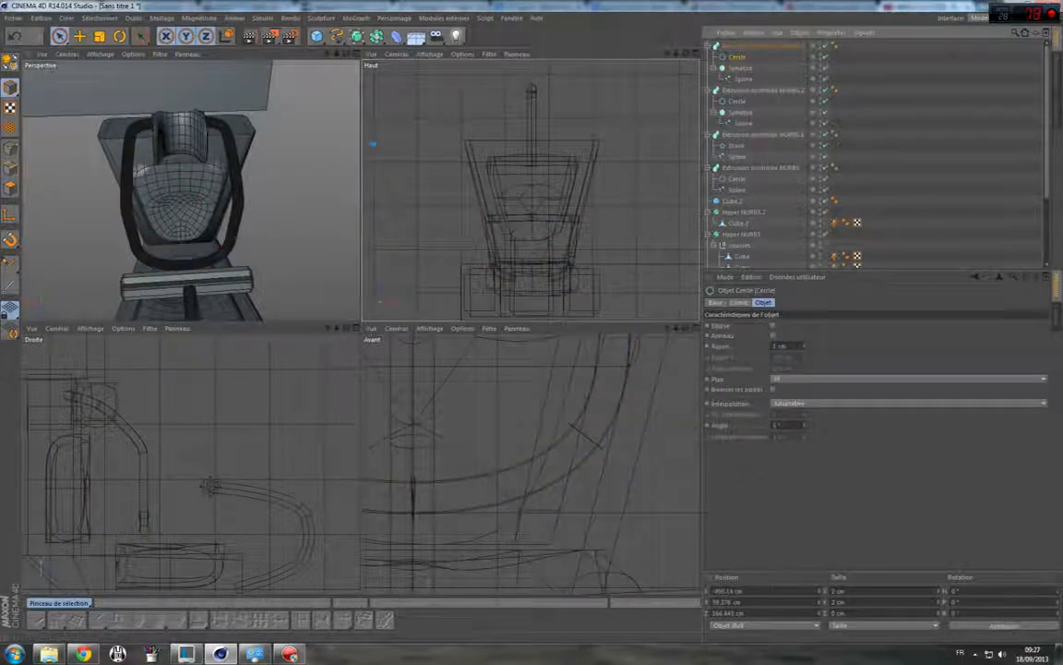
click(781, 346)
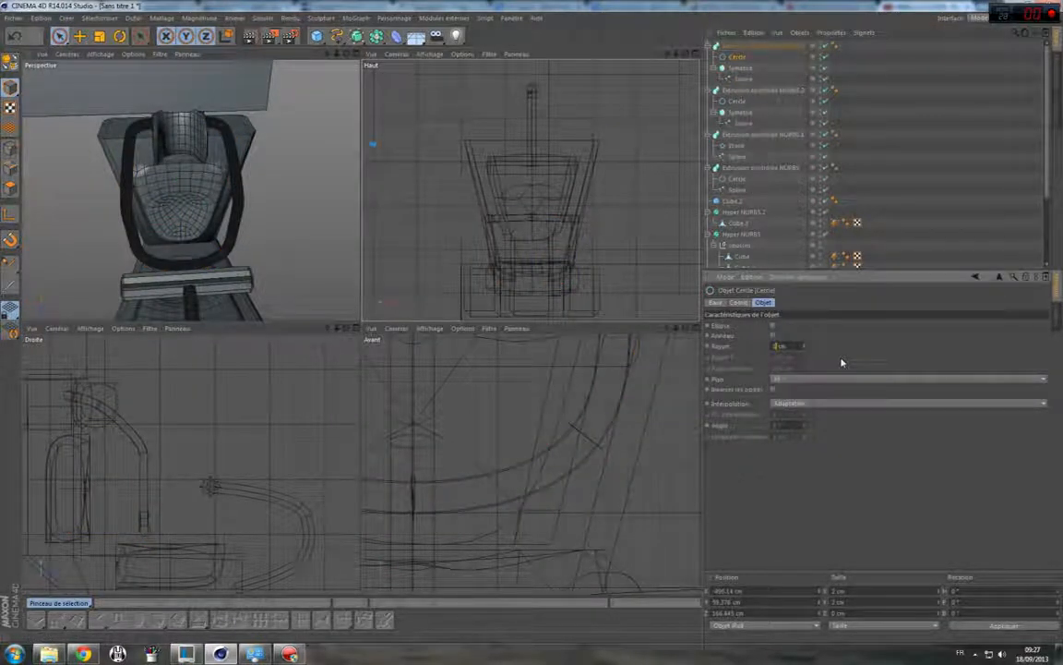
text(.5)
key(Return)
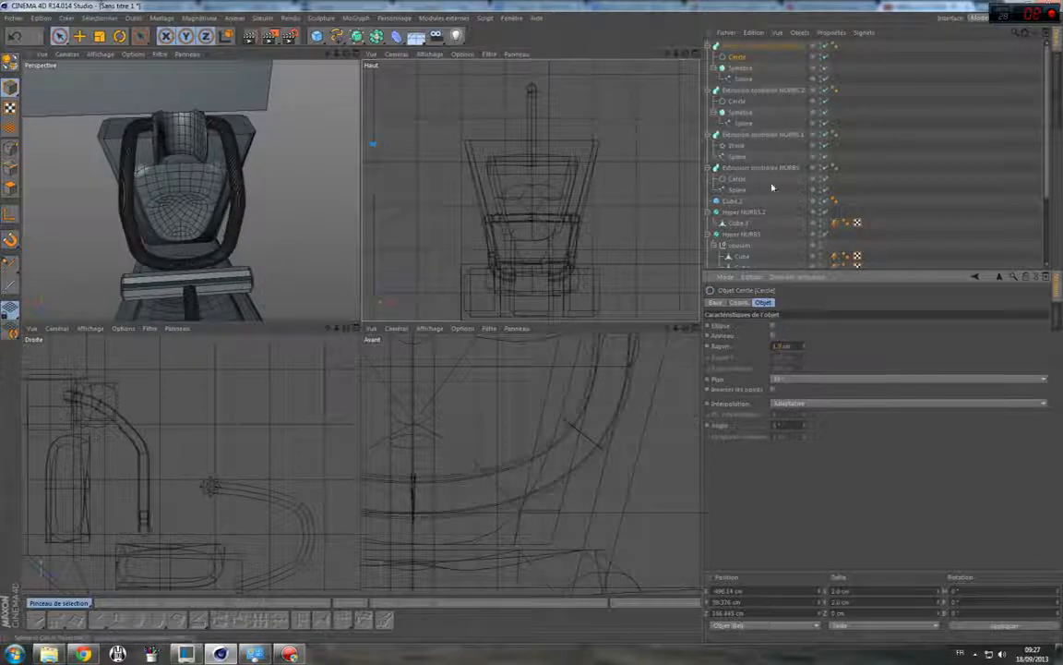
click(761, 45)
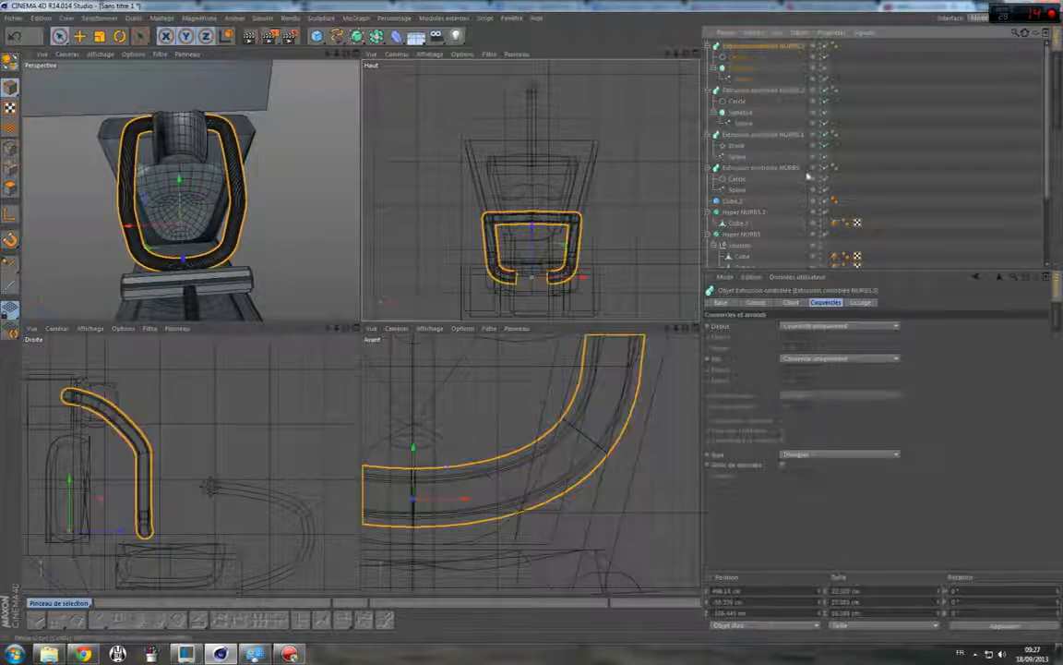
click(791, 303)
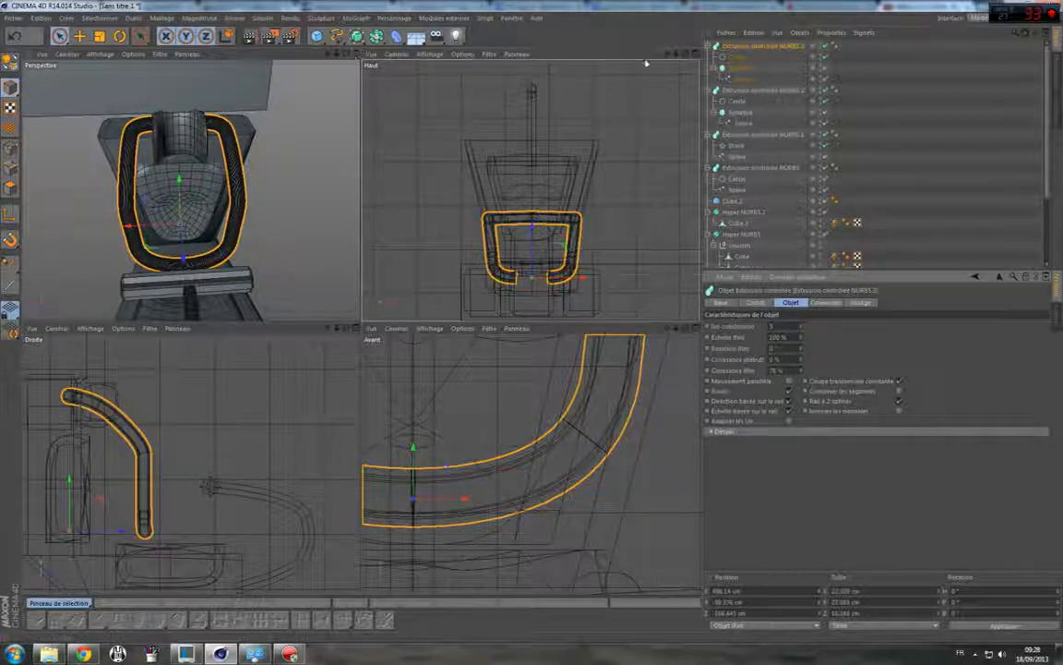
Set the duplicated sweep's circle radius to 2 cm and reselect the sweep.
click(734, 58)
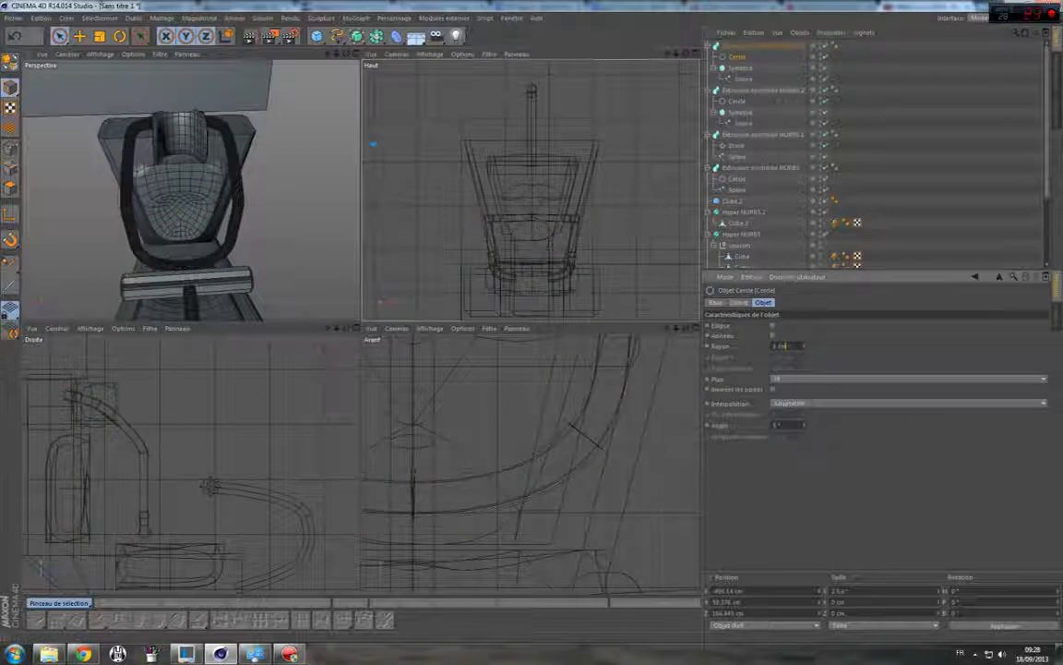
mouse_move(802, 345)
mouse_down()
mouse_move(820, 340)
mouse_move(800, 349)
mouse_up()
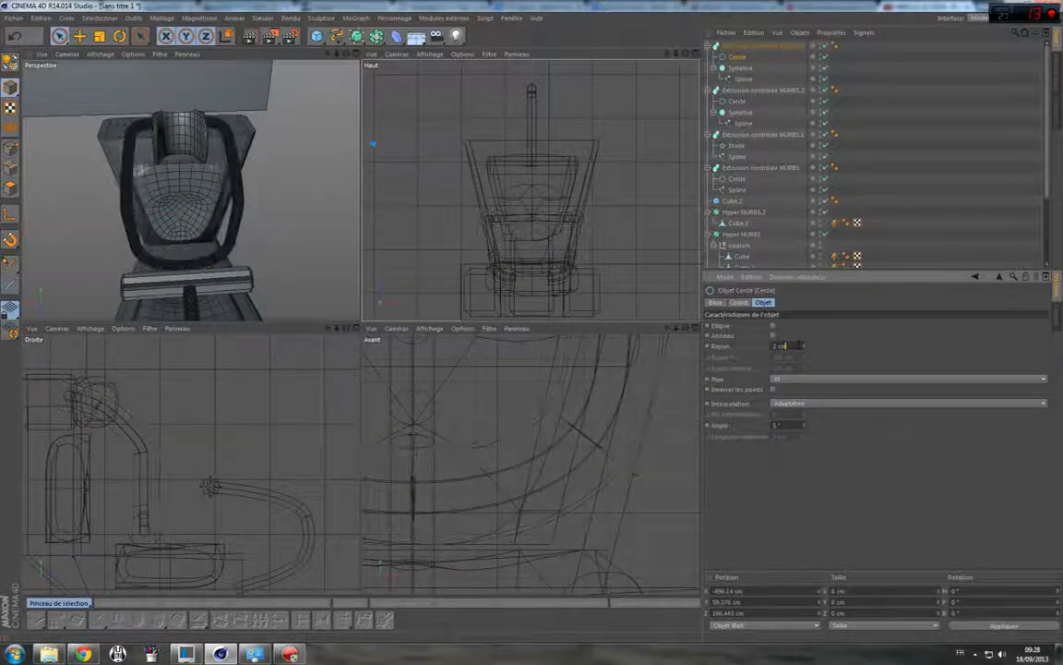
click(729, 45)
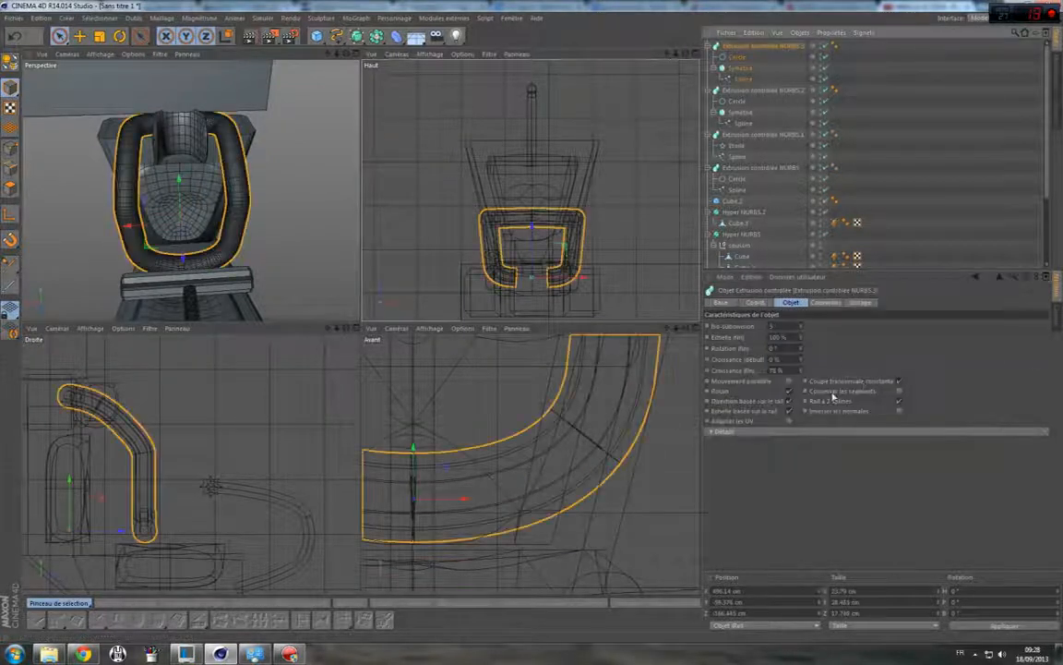
Set the duplicated sweep's end growth to 50 %, and take its spline out of the symmetry to sit directly under the sweep.
click(783, 370)
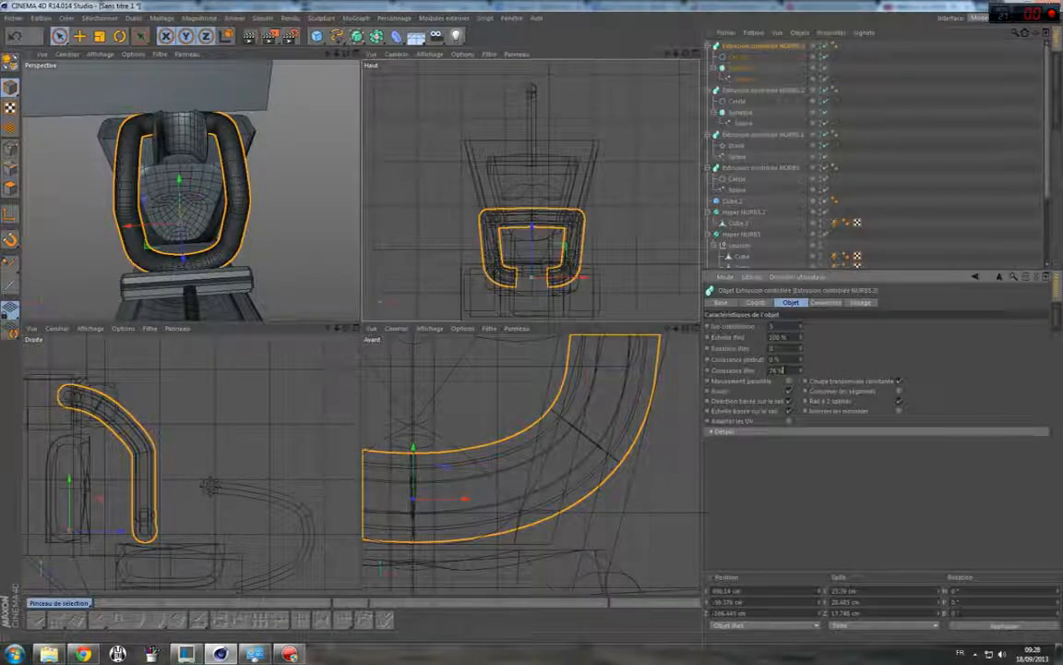
text(55)
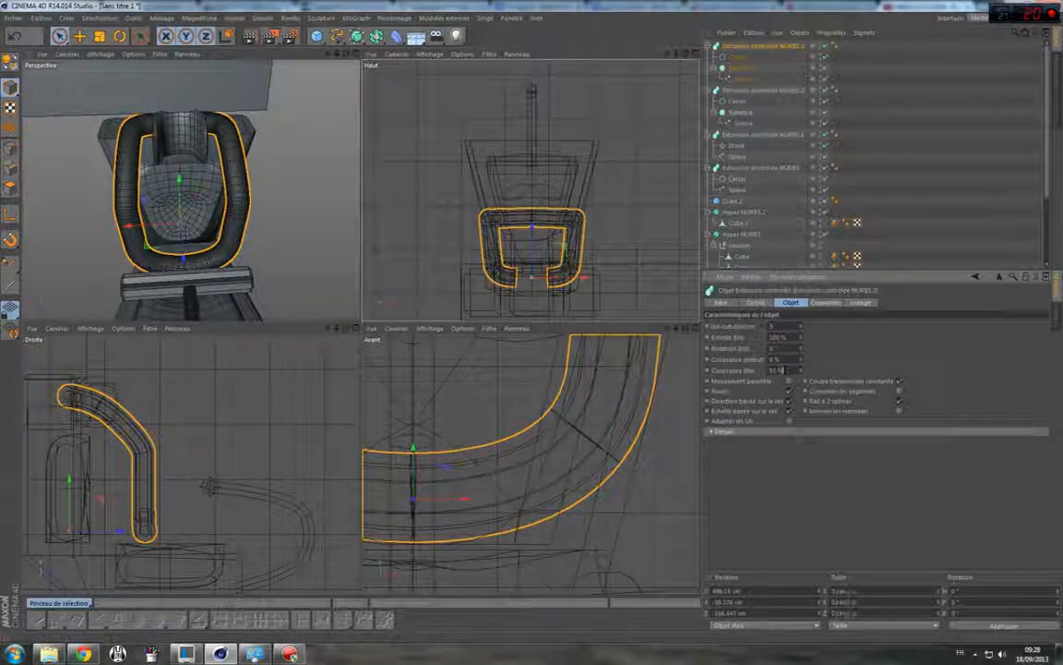
drag(801, 370, 801, 370)
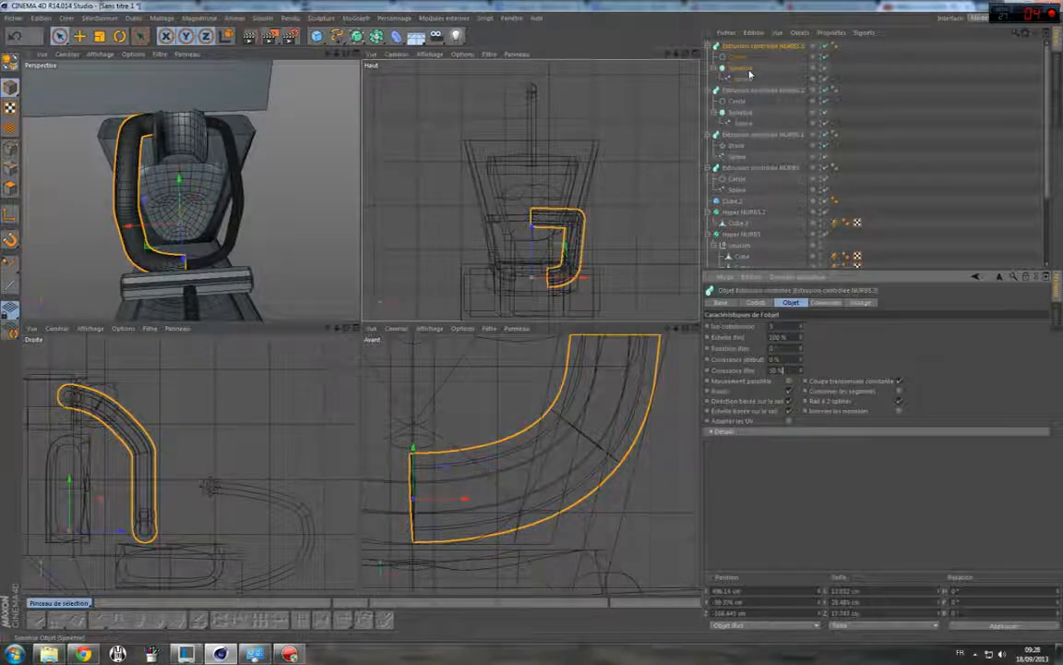
drag(748, 71, 861, 68)
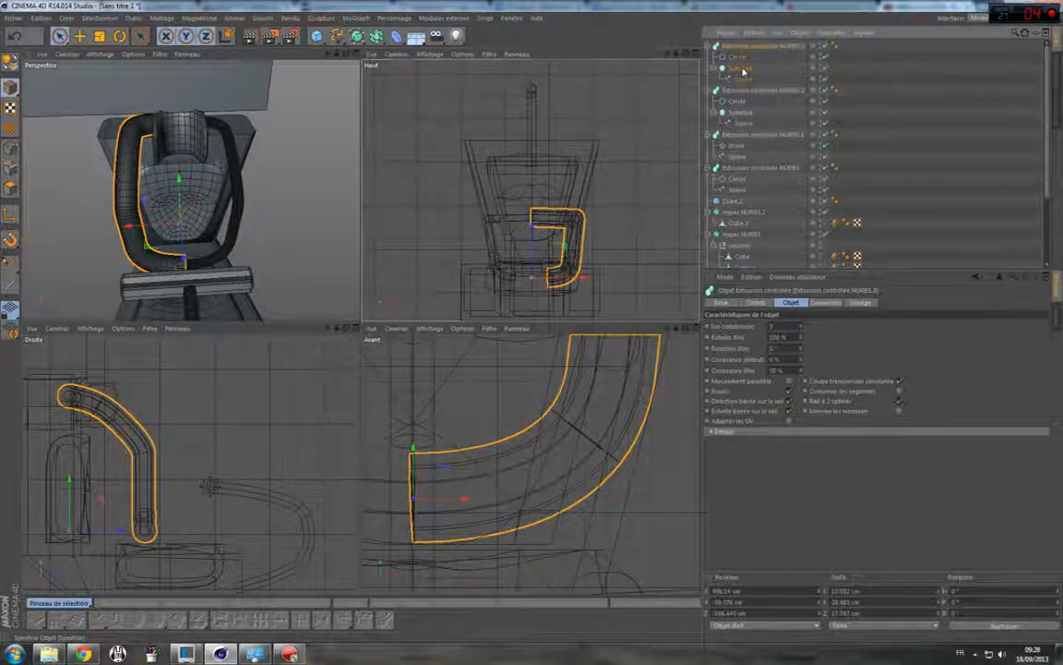
drag(743, 44, 749, 68)
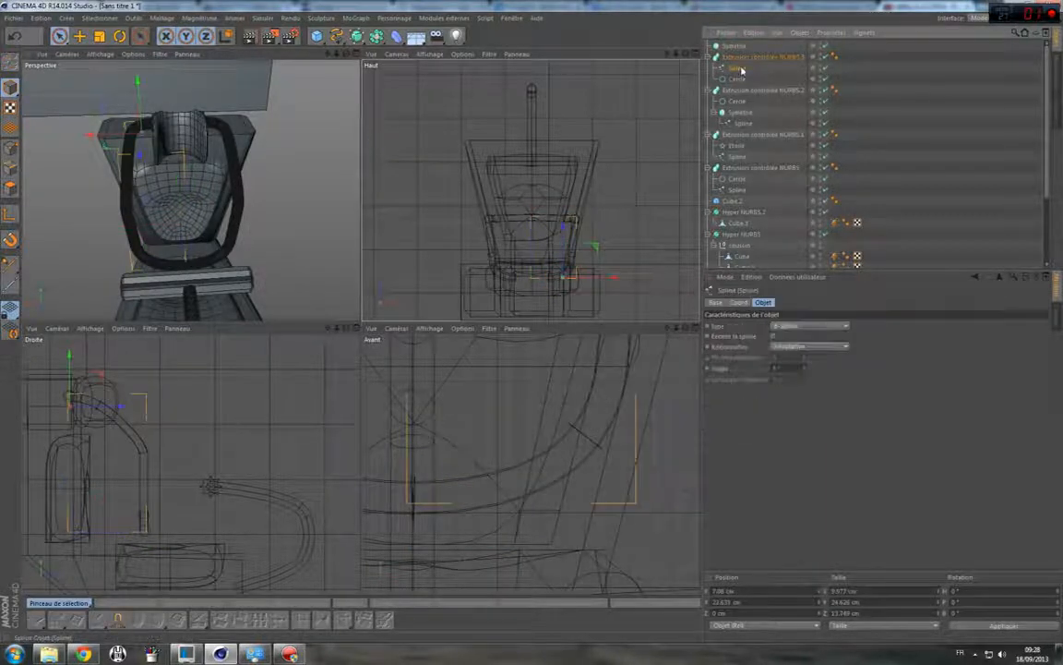
Try other radii for the circle inside the duplicated sweep and reselect the sweep.
click(739, 80)
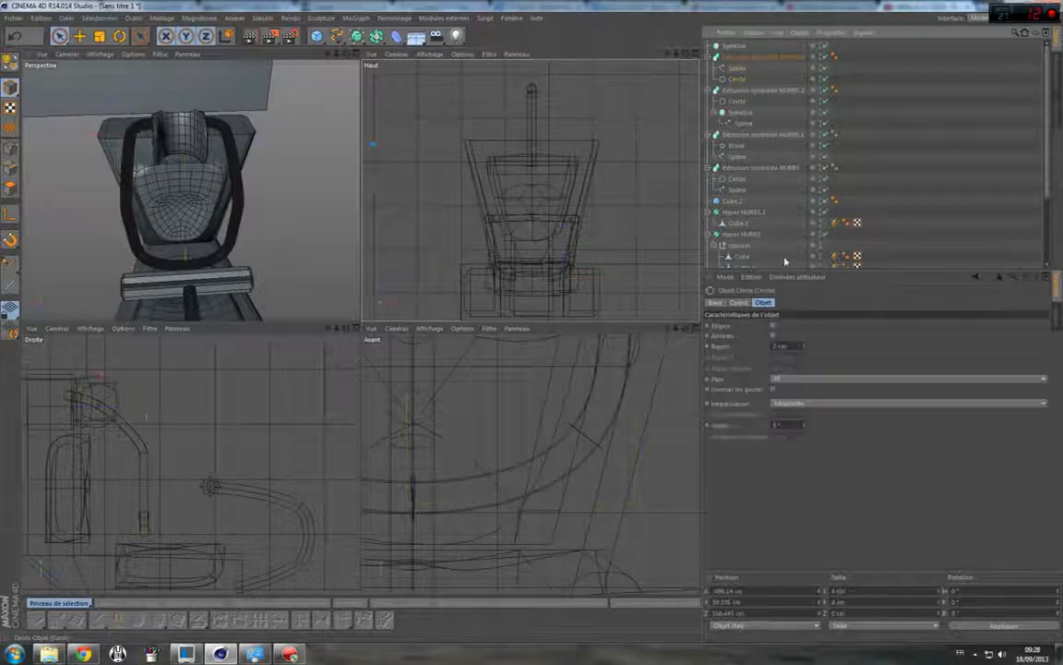
double_click(783, 346)
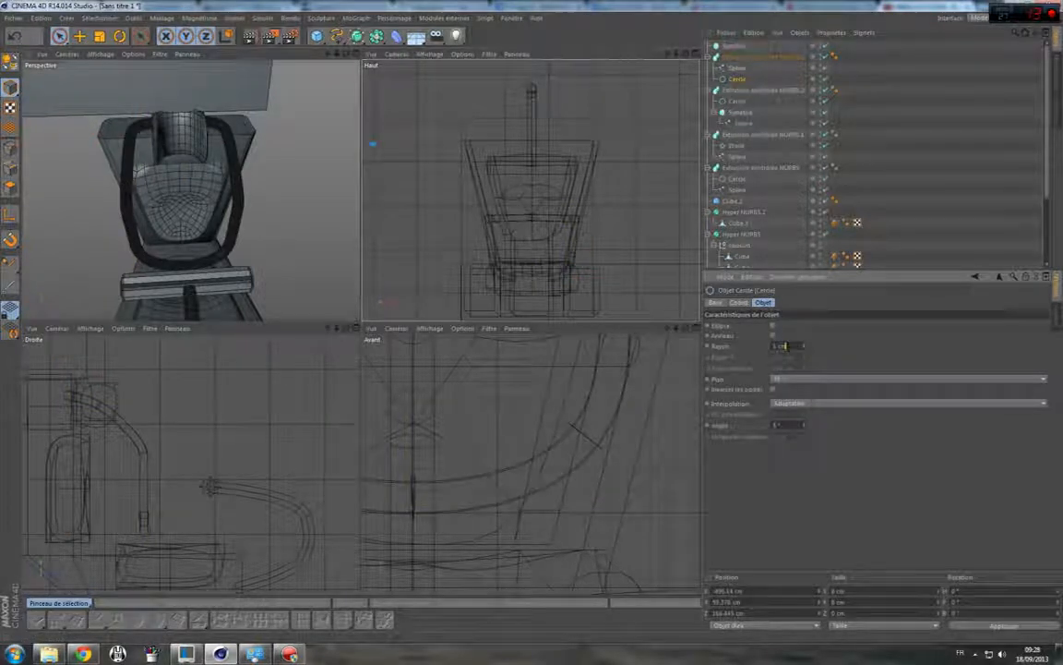
click(745, 69)
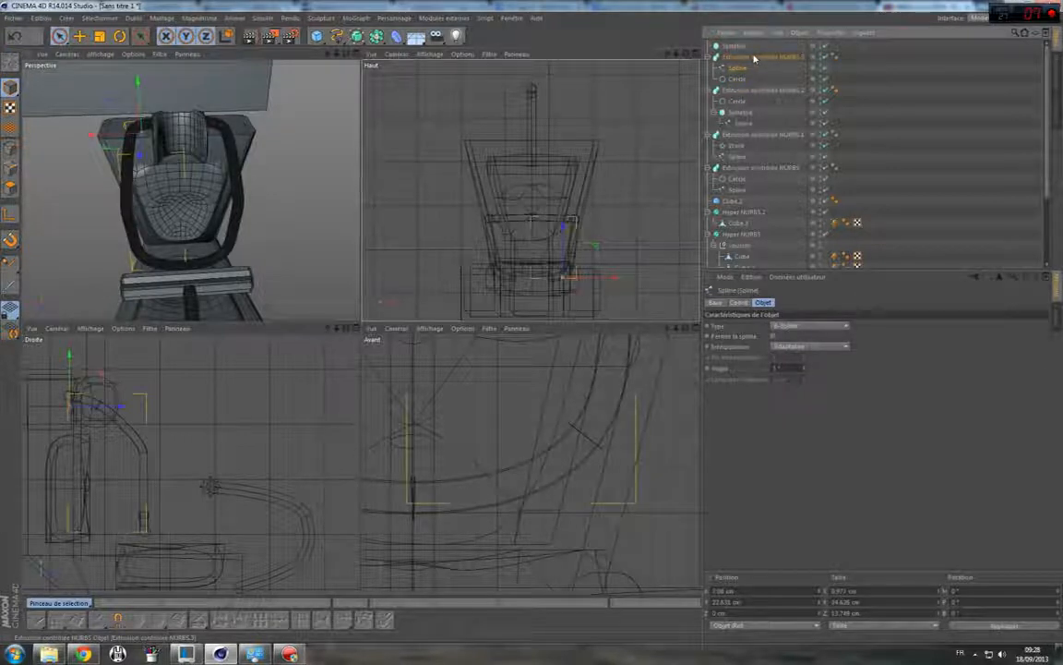
click(754, 58)
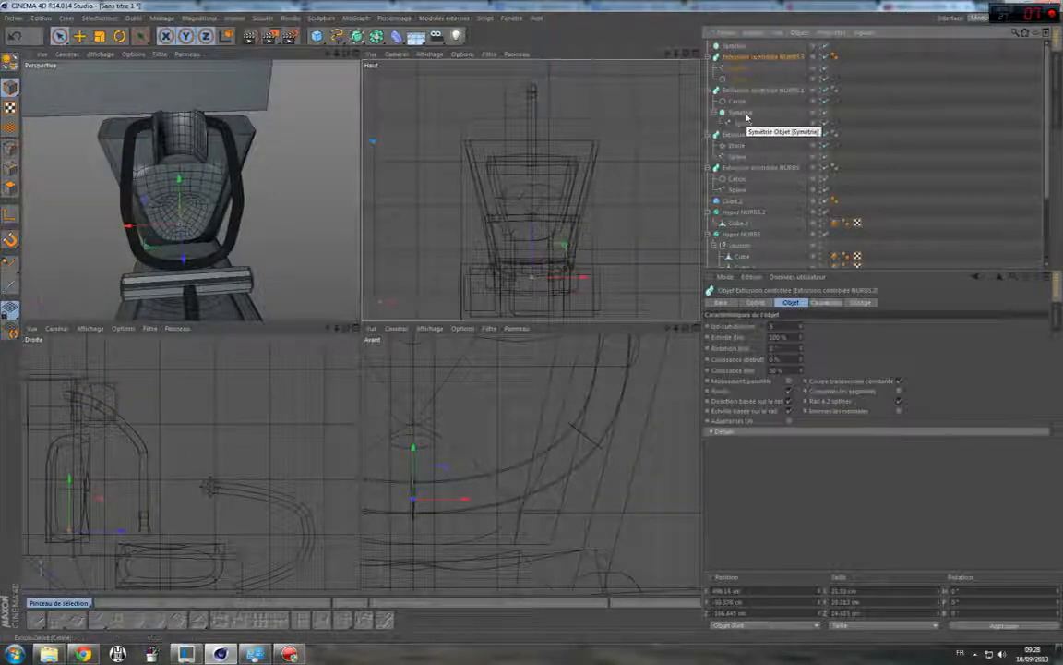
click(737, 46)
click(736, 58)
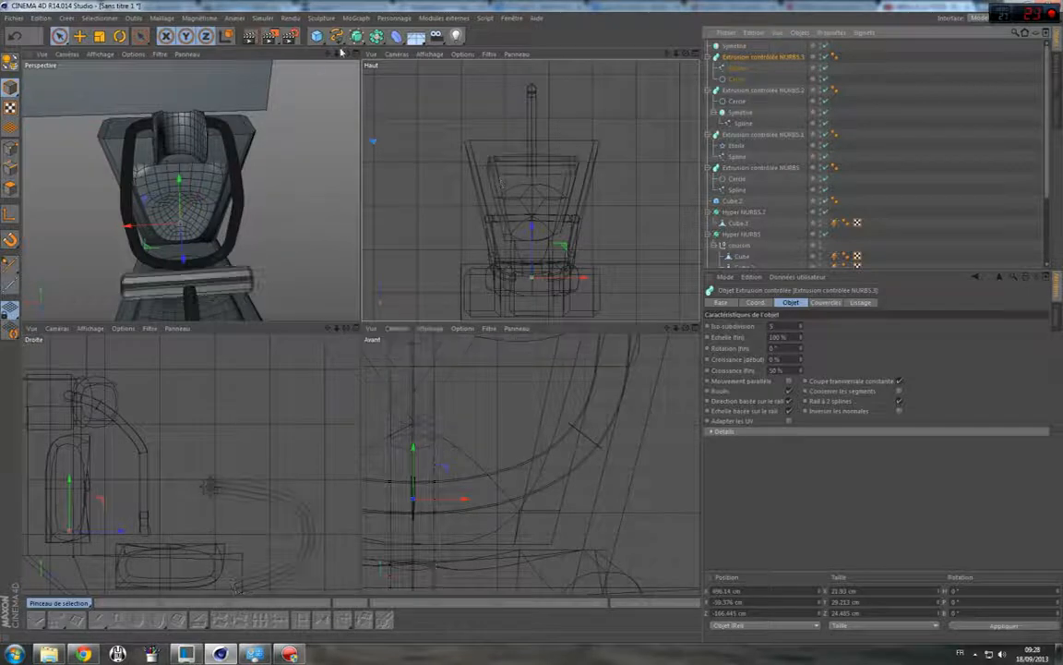
alt+drag(139, 185, 242, 189)
click(735, 102)
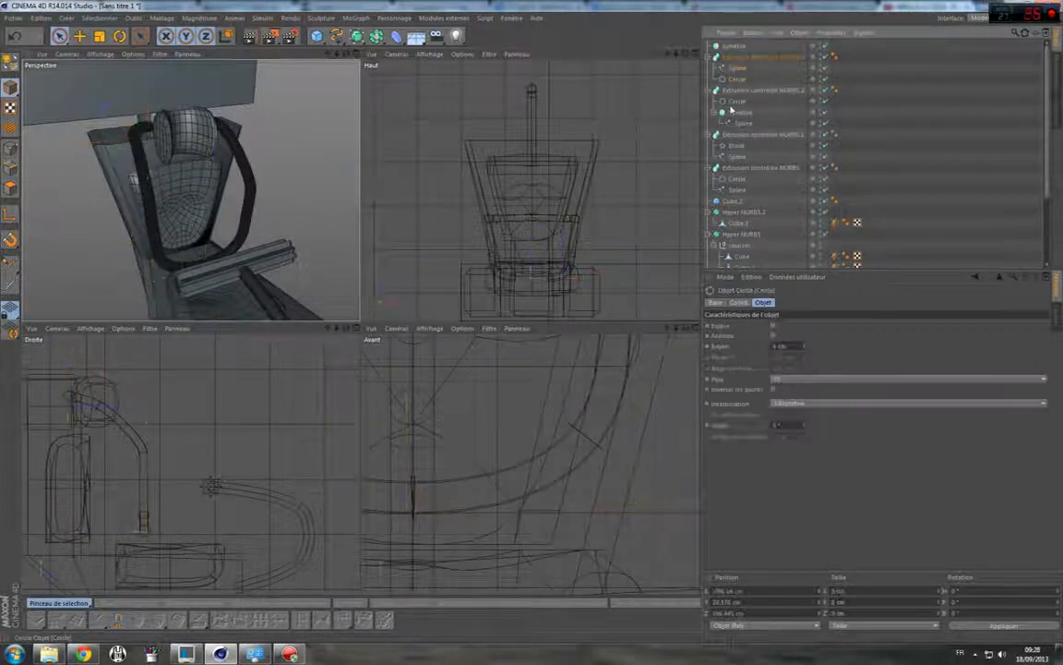
click(801, 380)
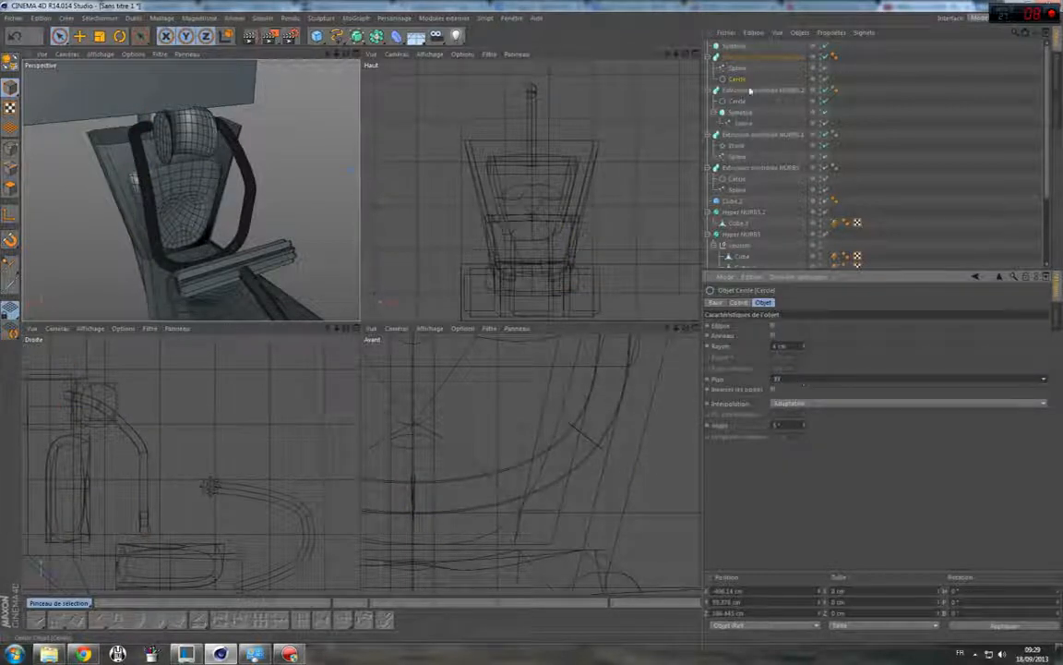
click(738, 58)
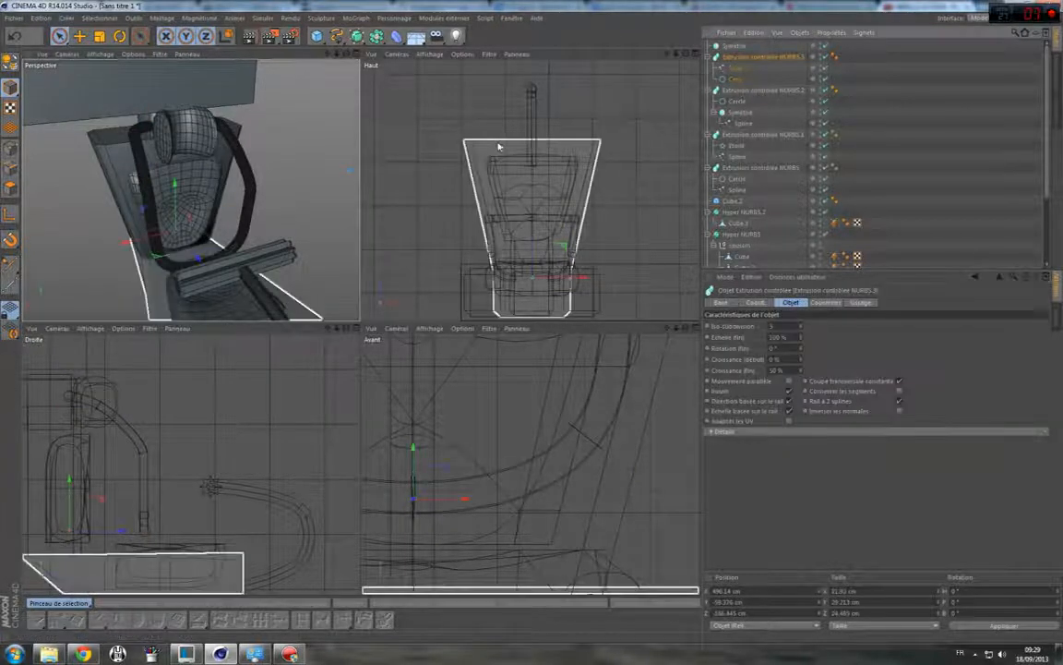
Shift the duplicated sweep along the X axis in the top view to about 602 cm.
drag(572, 277, 517, 279)
scroll(444, 213, down, 4)
scroll(447, 208, down, 4)
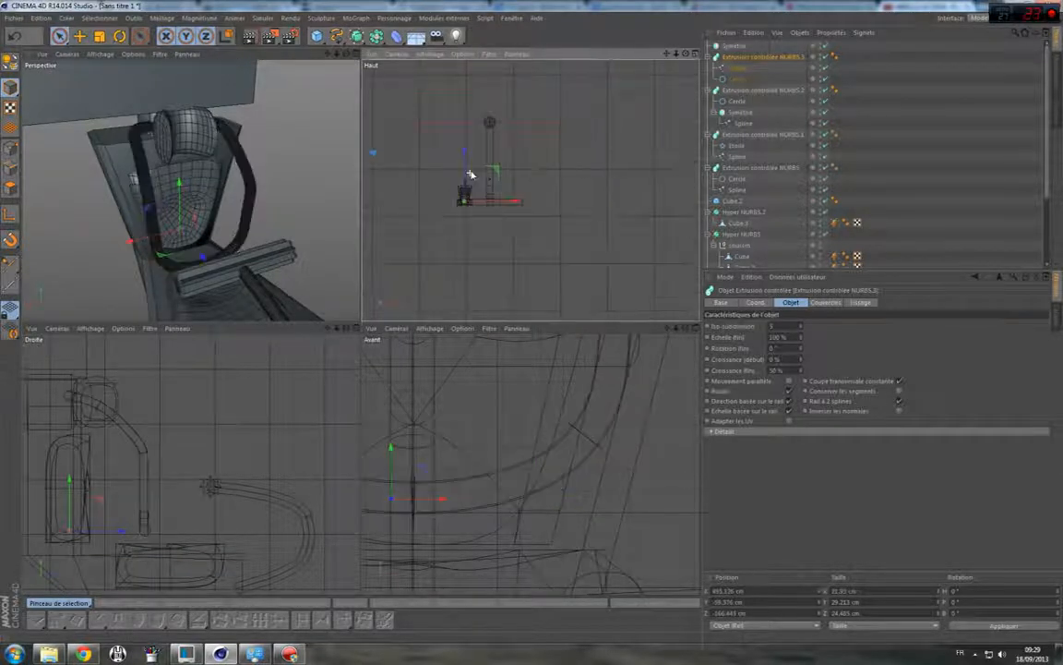
scroll(395, 153, up, 6)
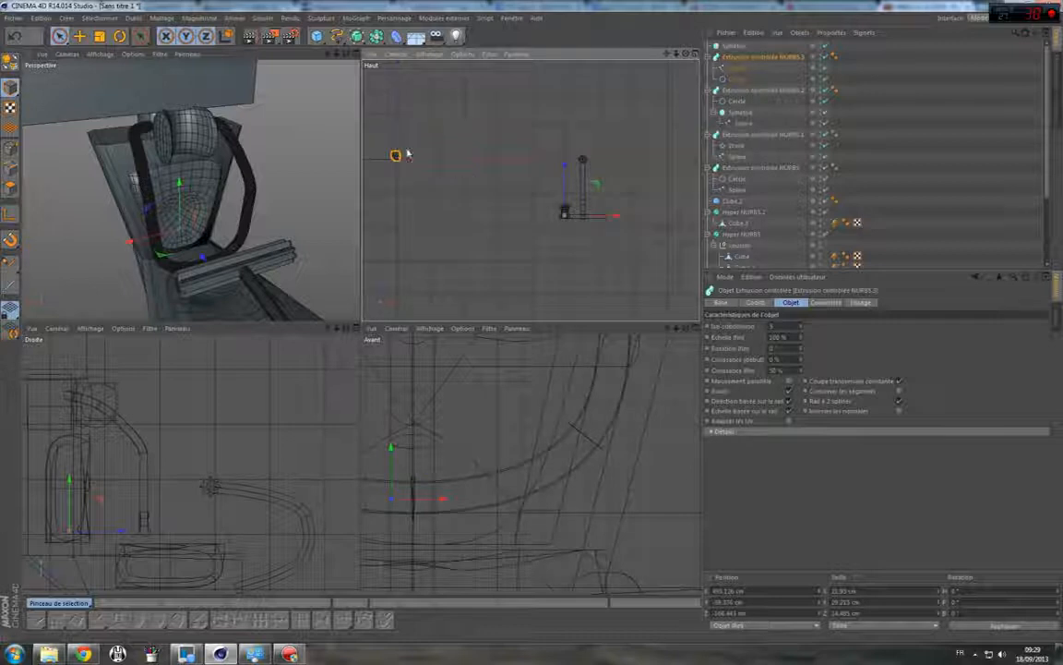
scroll(380, 177, down, 3)
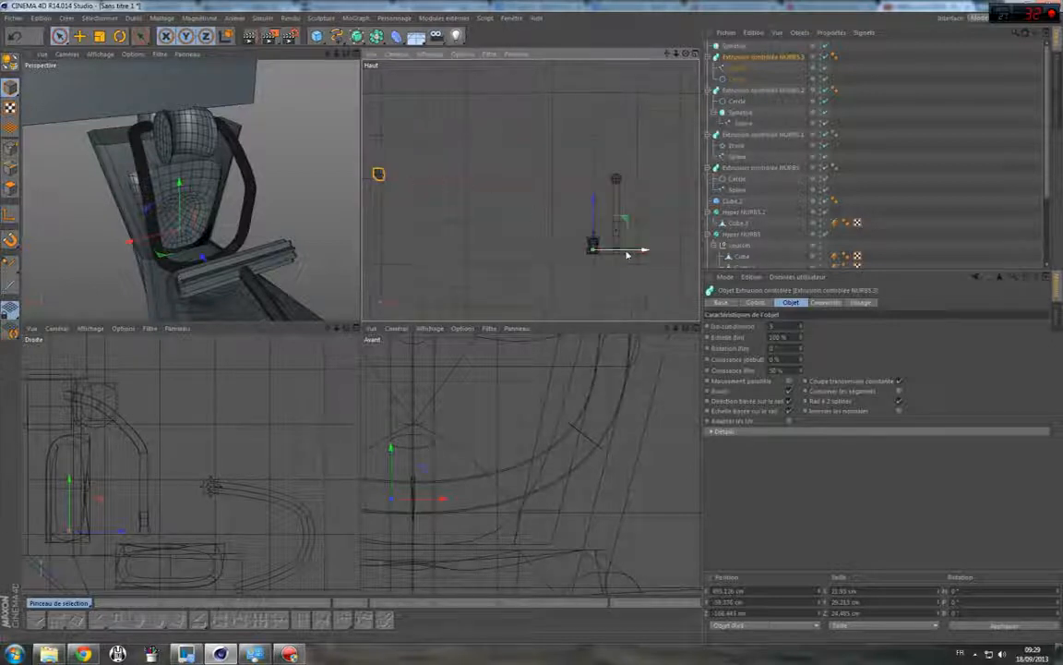
drag(628, 252, 674, 252)
Move the duplicated sweep's axis back onto the seat in the top view using axis mode.
click(9, 213)
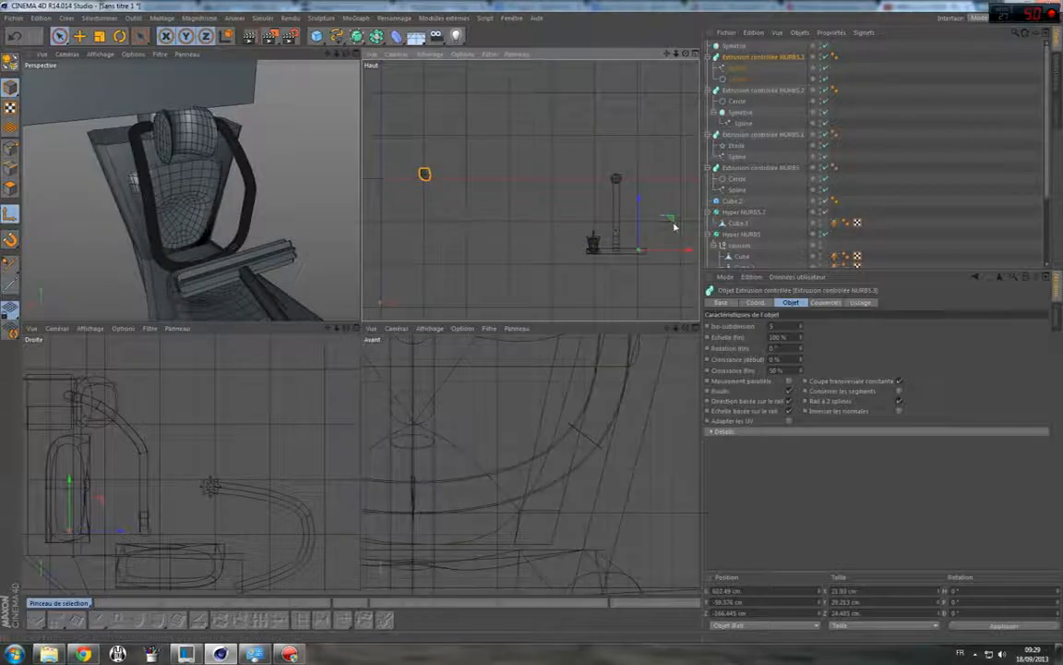
click(615, 212)
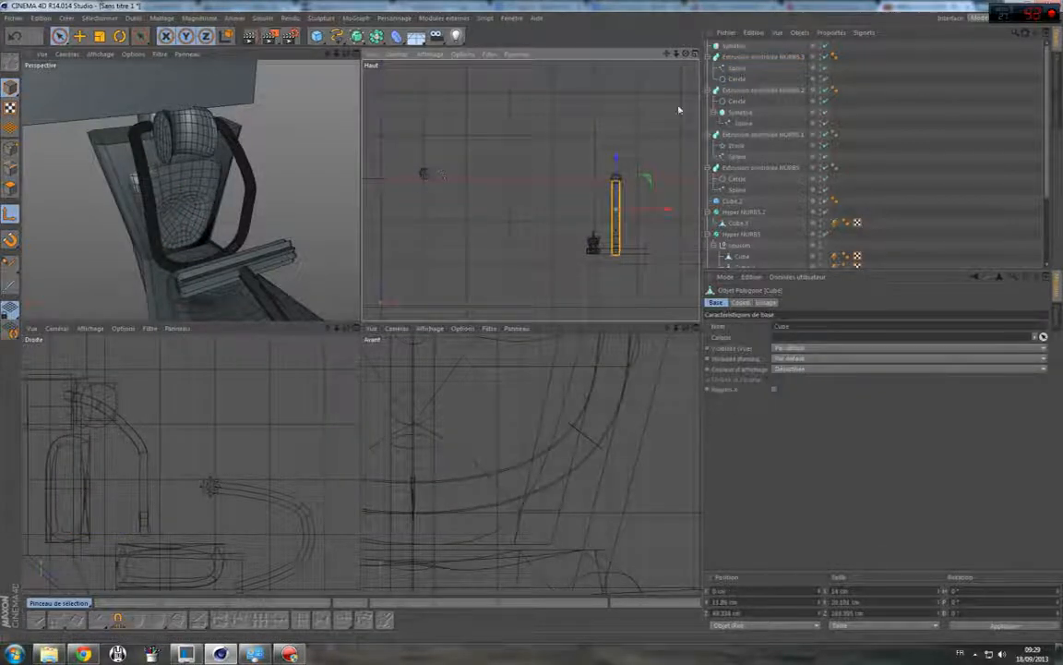
click(739, 55)
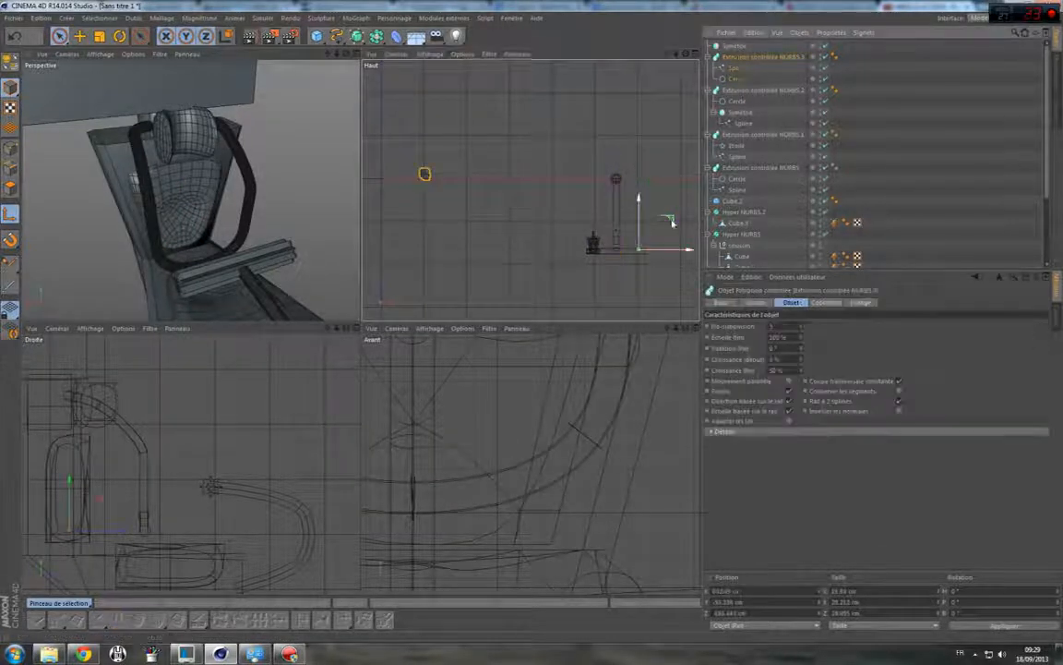
drag(672, 221, 623, 219)
scroll(251, 189, up, 5)
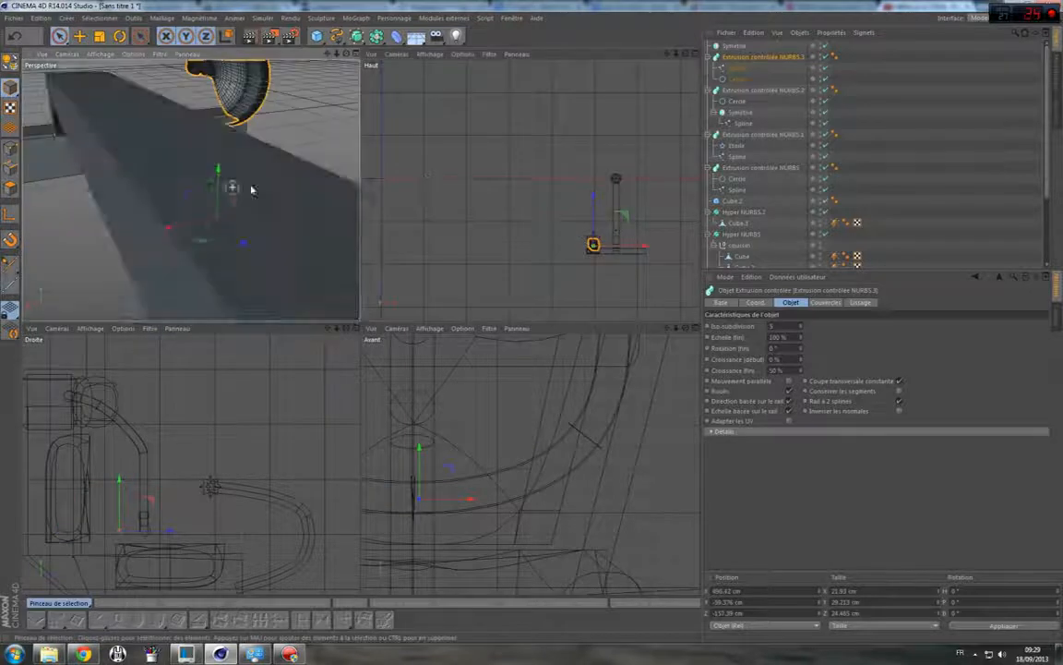
alt+drag(282, 166, 297, 148)
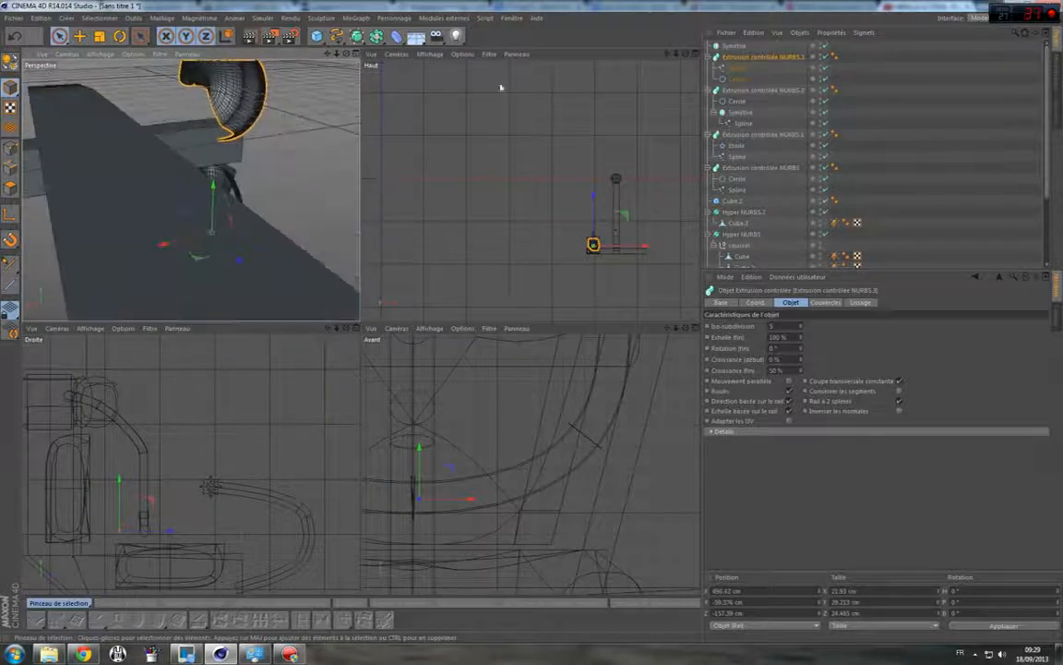
Set the radius of the circle inside the duplicated sweep to 1.2 cm.
click(739, 79)
click(797, 345)
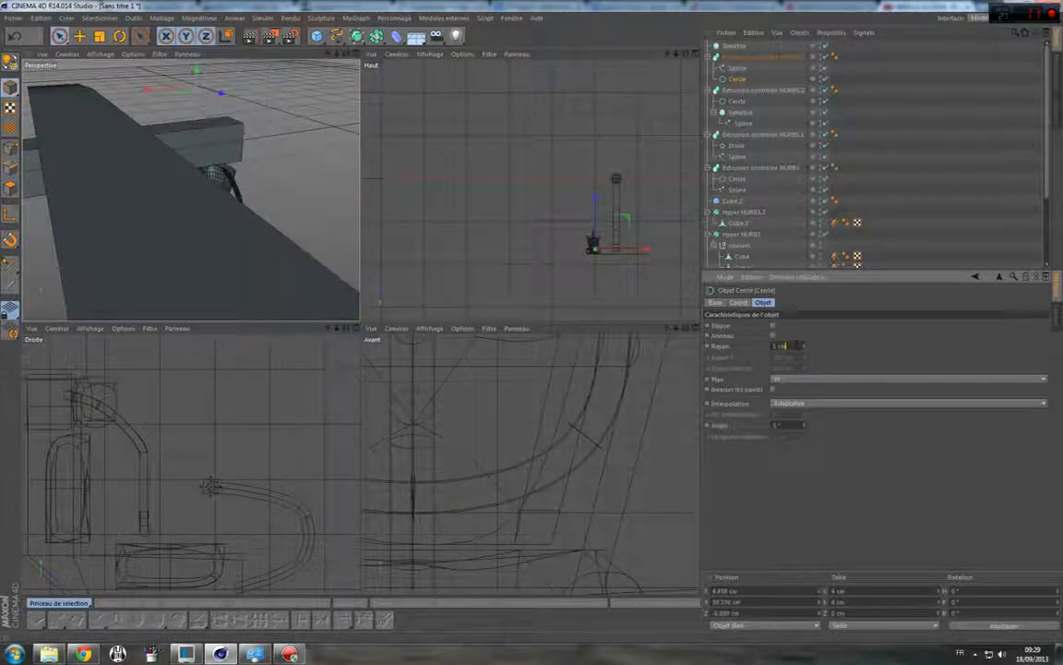
drag(797, 346, 747, 348)
text(12)
key(Return)
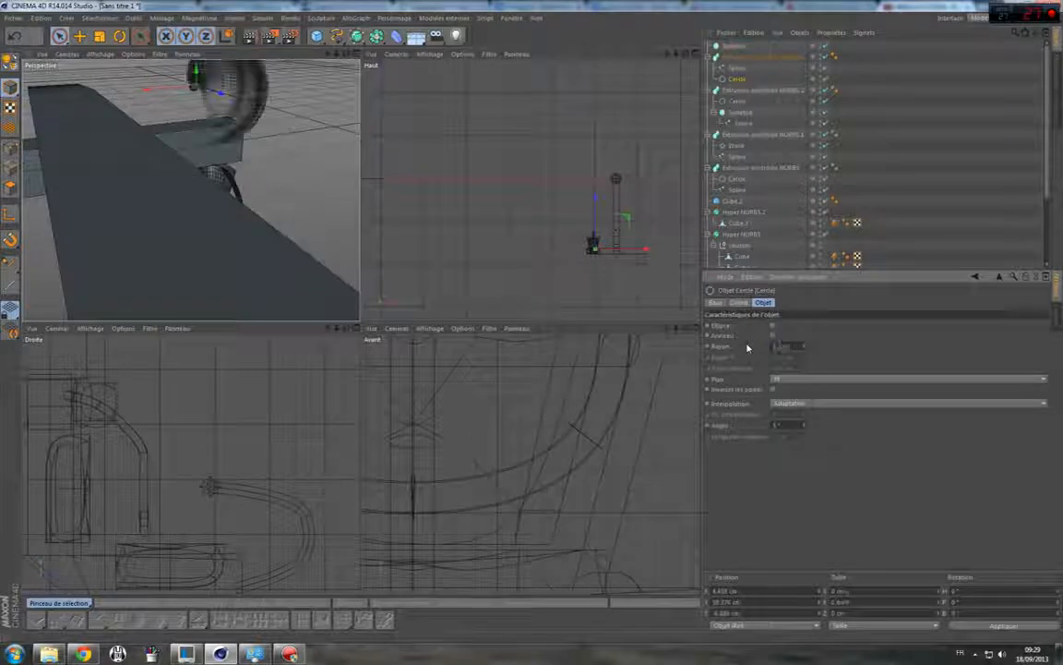
Place the circle above the spline inside the duplicated sweep and select the sweep.
drag(741, 70, 741, 82)
click(748, 67)
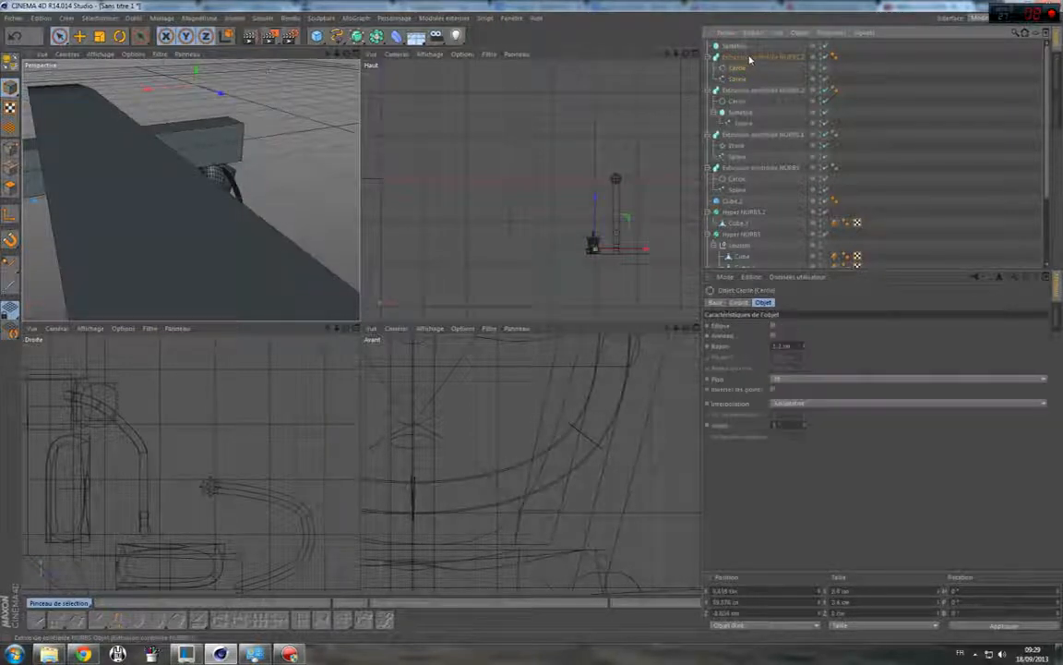
click(750, 58)
Examine the duplicated tube's position relative to the seat in the perspective, top and front views.
scroll(226, 226, up, 6)
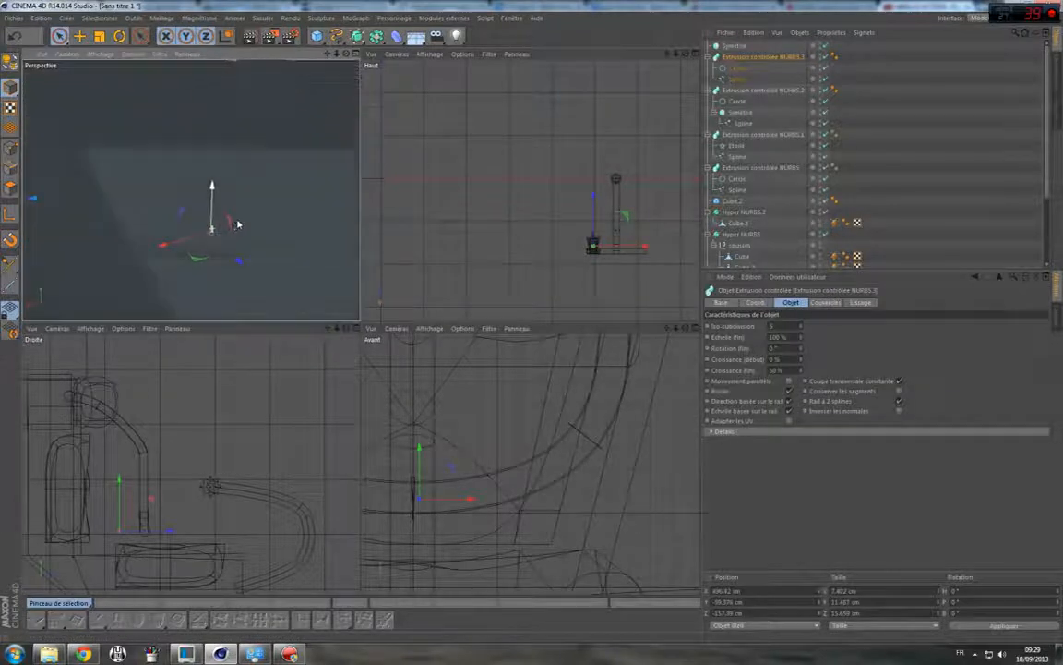
scroll(240, 222, down, 8)
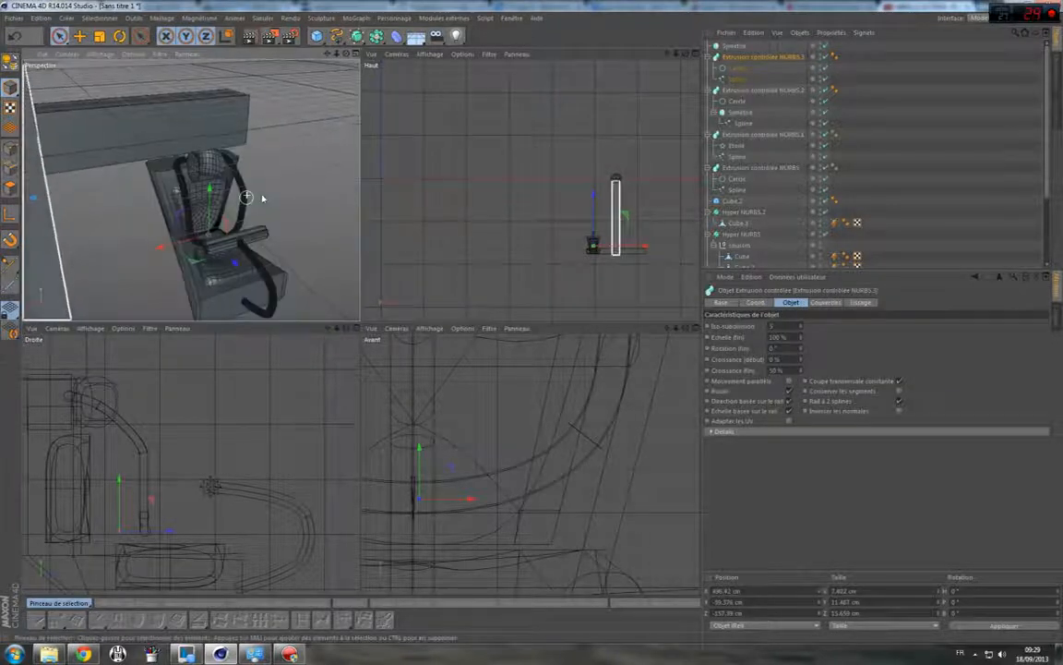
alt+drag(262, 198, 190, 190)
scroll(190, 191, down, 4)
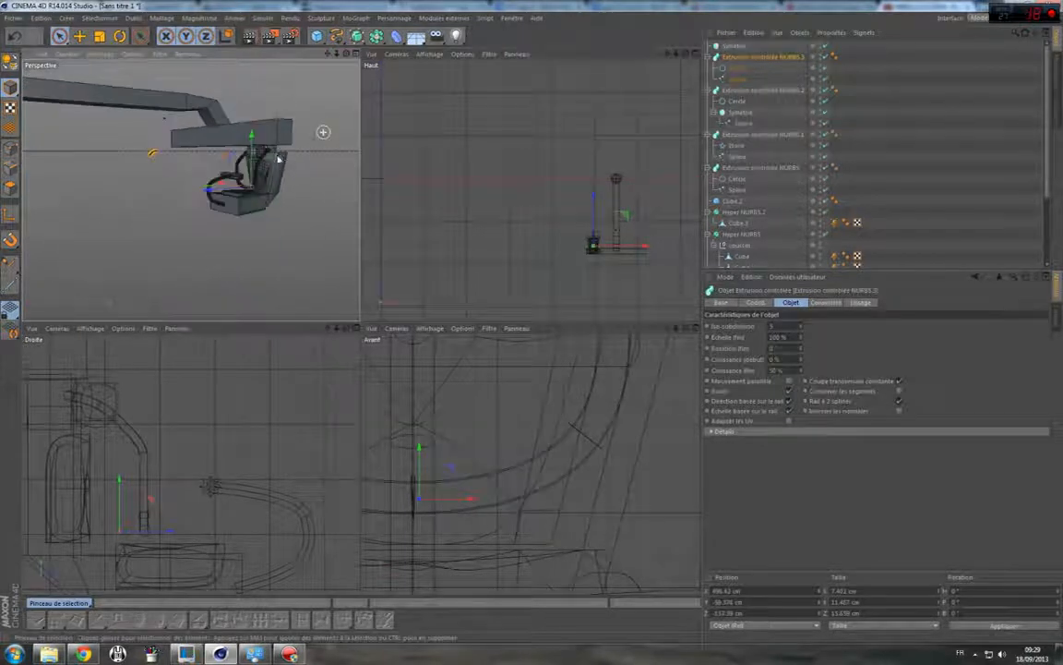
scroll(591, 195, down, 3)
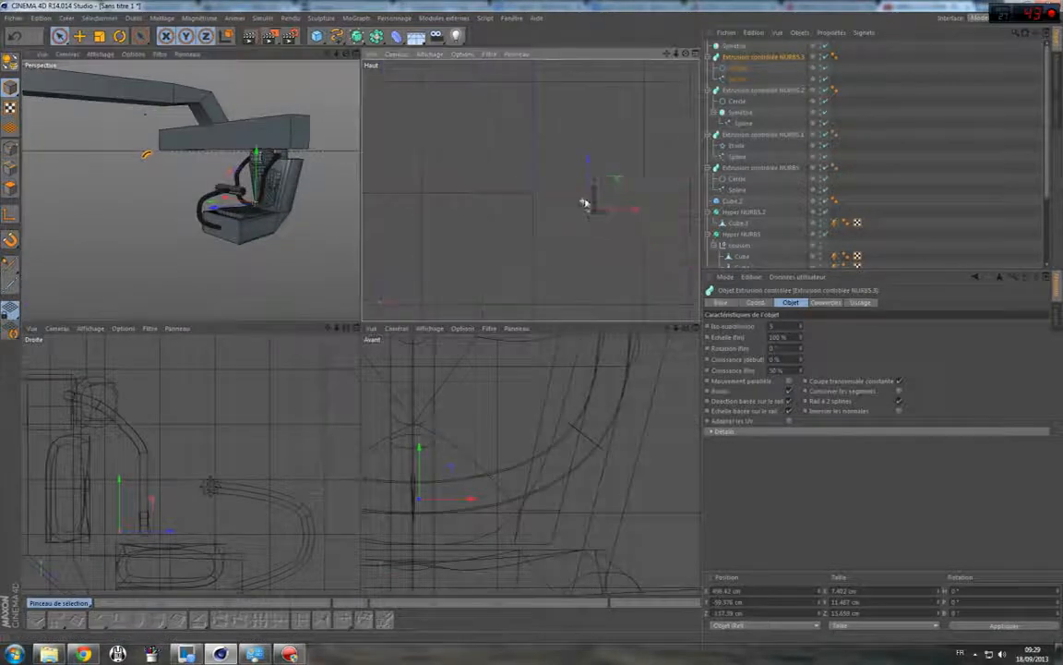
scroll(651, 217, down, 2)
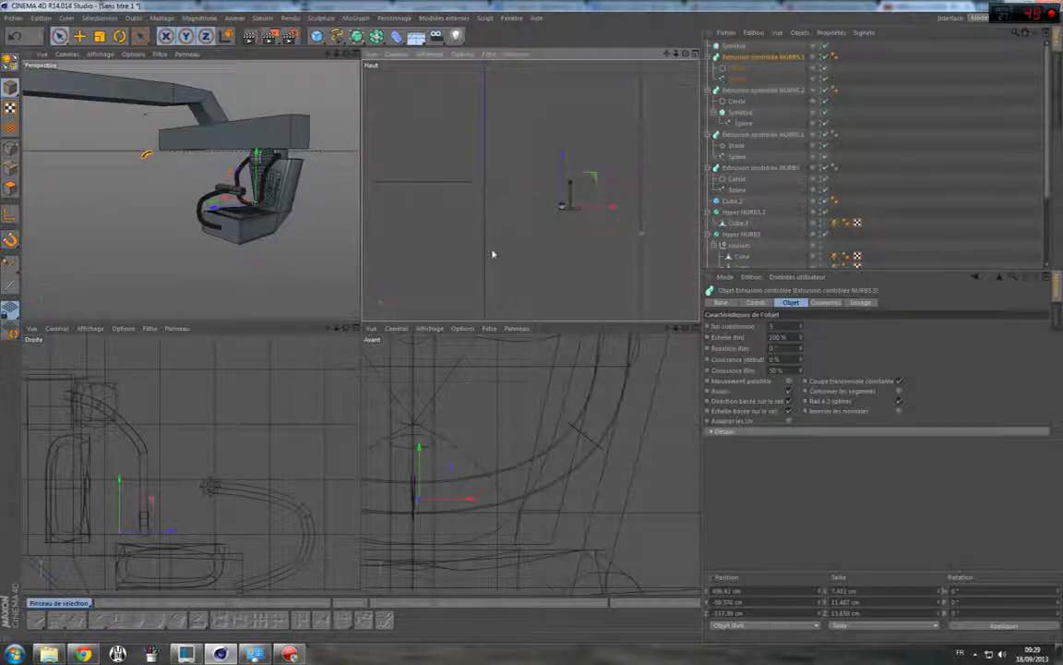
scroll(517, 404, down, 10)
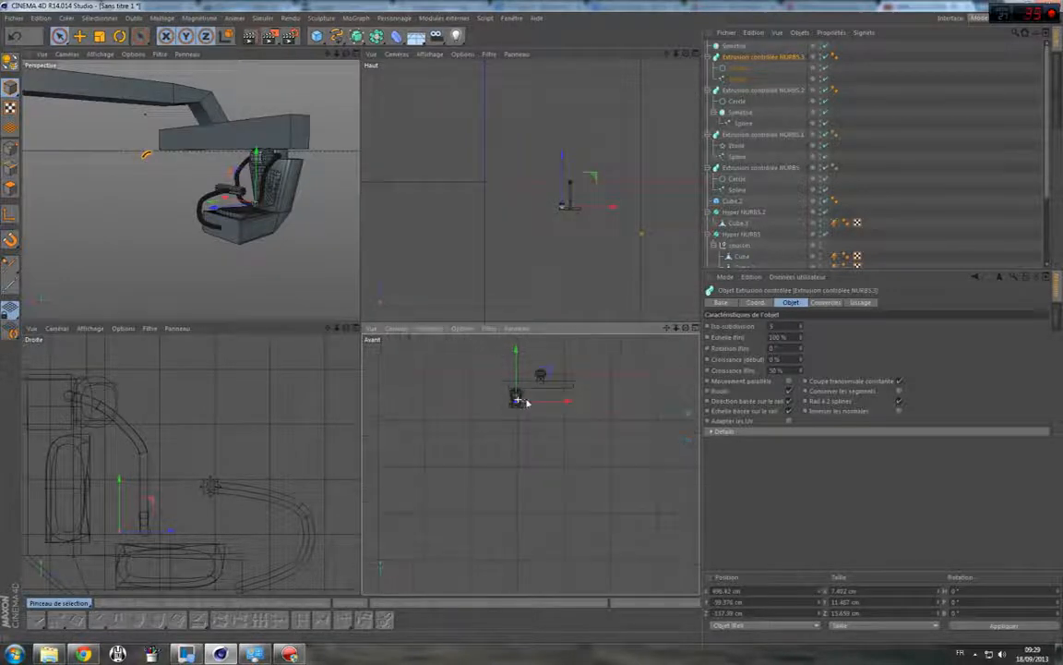
scroll(555, 387, down, 5)
scroll(491, 388, up, 3)
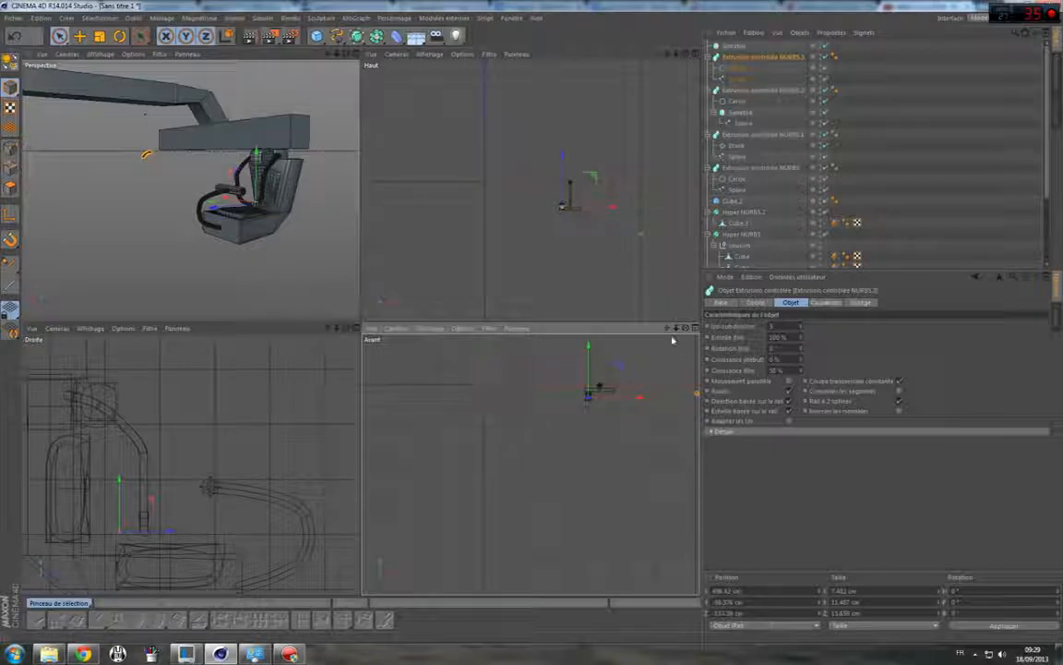
mouse_move(667, 331)
mouse_down()
mouse_move(639, 338)
mouse_move(589, 380)
mouse_up()
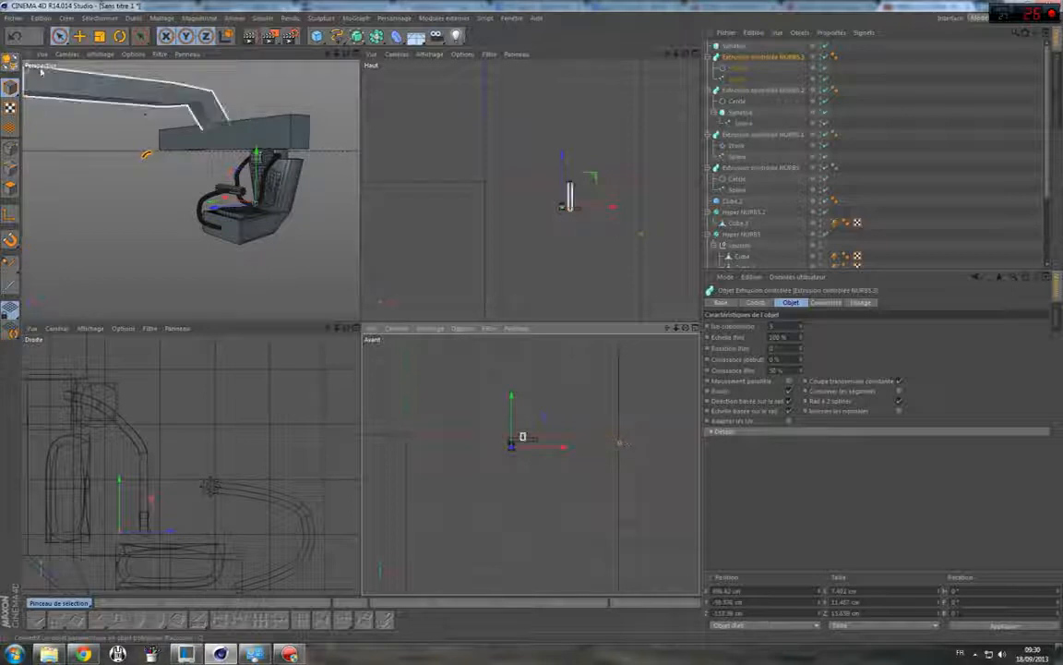
Shift the duplicated sweep's axis slightly in the top view using axis mode, bringing its tube next to the seat's frame.
key(l)
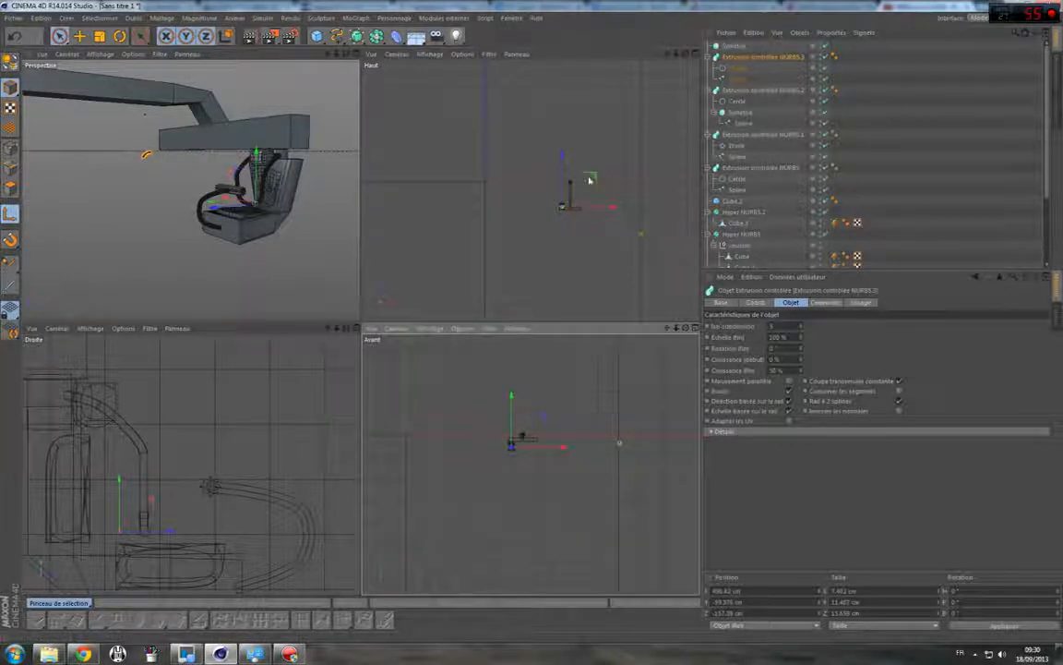
click(637, 196)
click(738, 57)
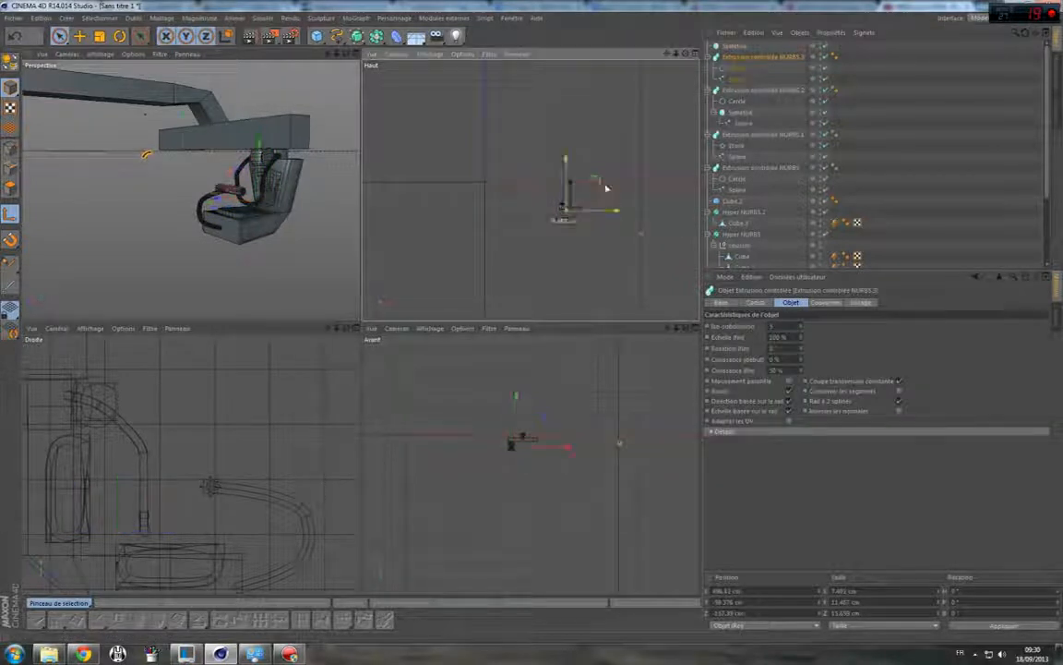
mouse_move(600, 187)
mouse_down()
mouse_move(676, 204)
mouse_move(598, 180)
mouse_up()
scroll(199, 157, up, 6)
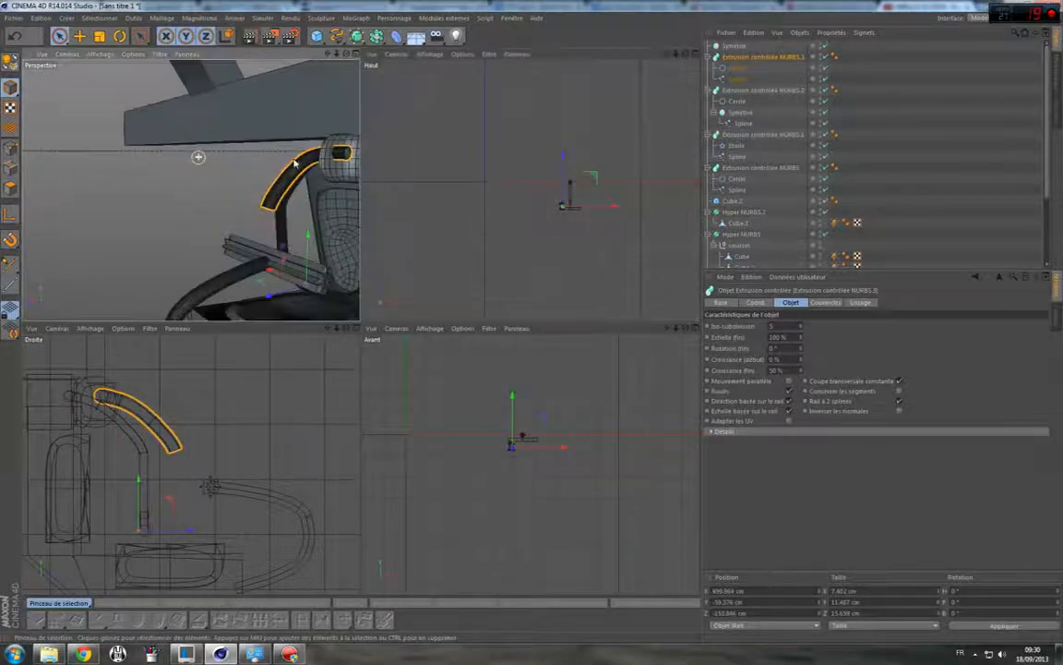
Try to transfer the duplicated sweep's axis onto the original tube's sweep, and undo the attempt.
drag(327, 55, 145, 42)
click(145, 42)
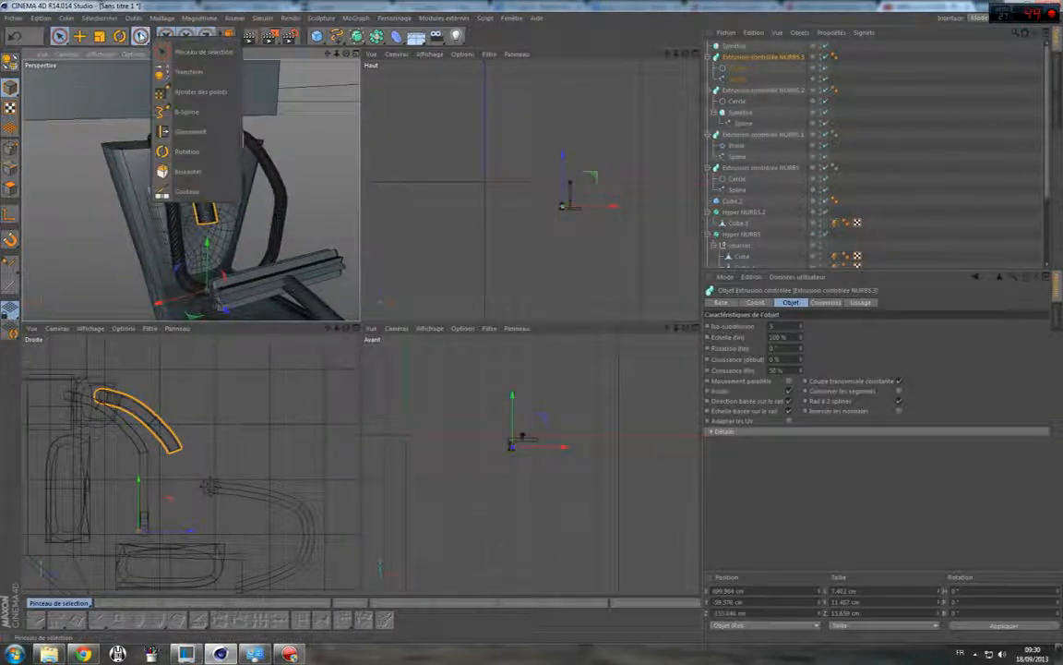
click(197, 72)
click(163, 192)
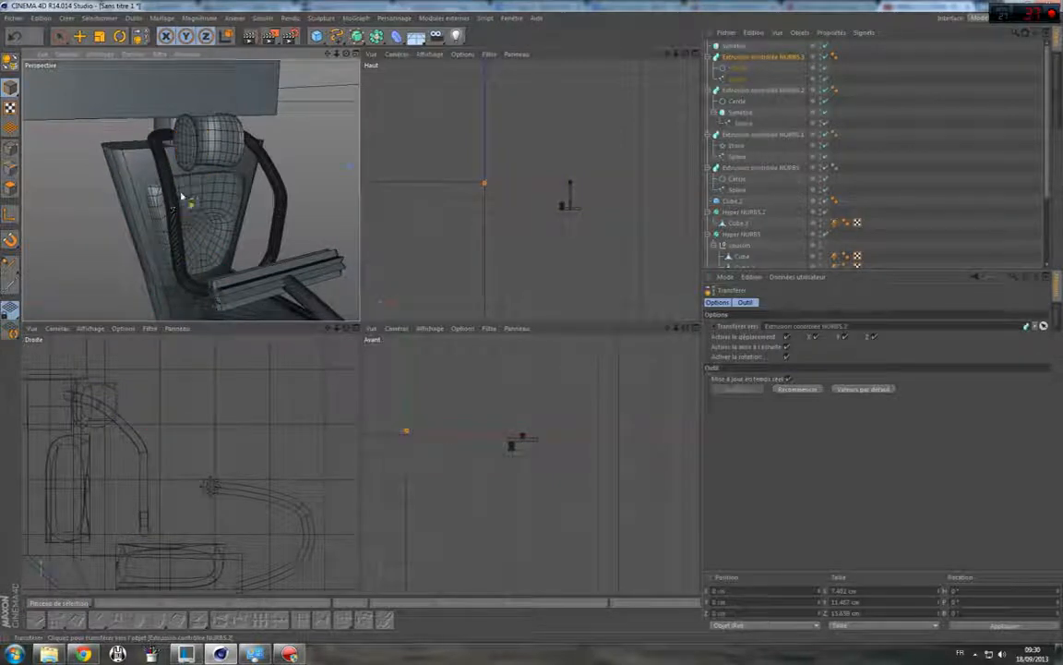
key(ctrl+shift+z)
key(ctrl+shift+z)
key(ctrl+shift+z)
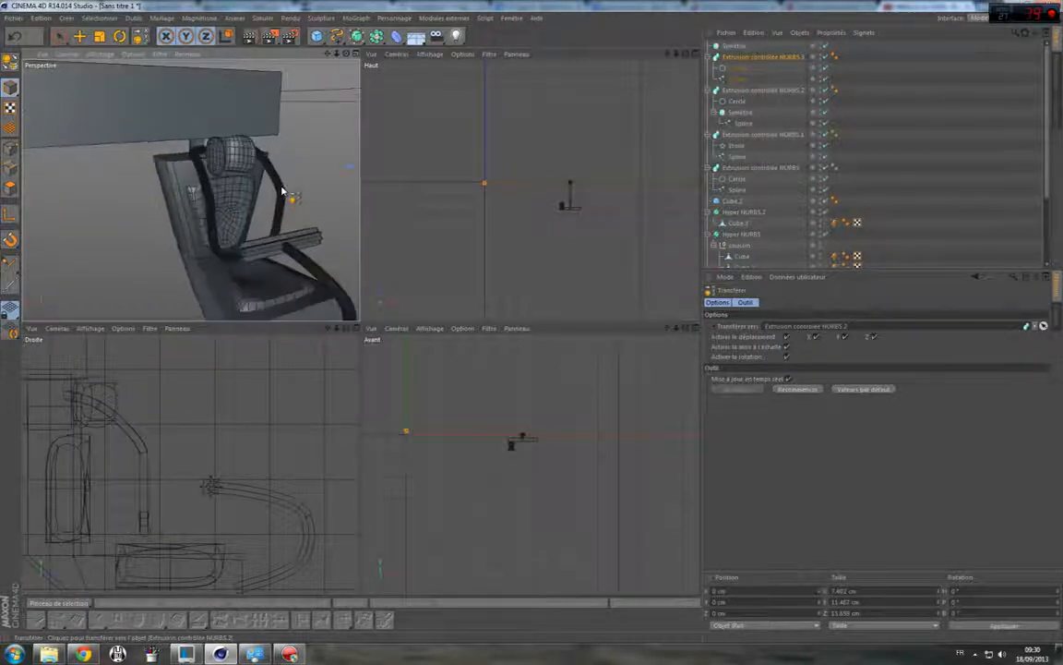
key(ctrl+z)
key(ctrl+z)
key(ctrl+z)
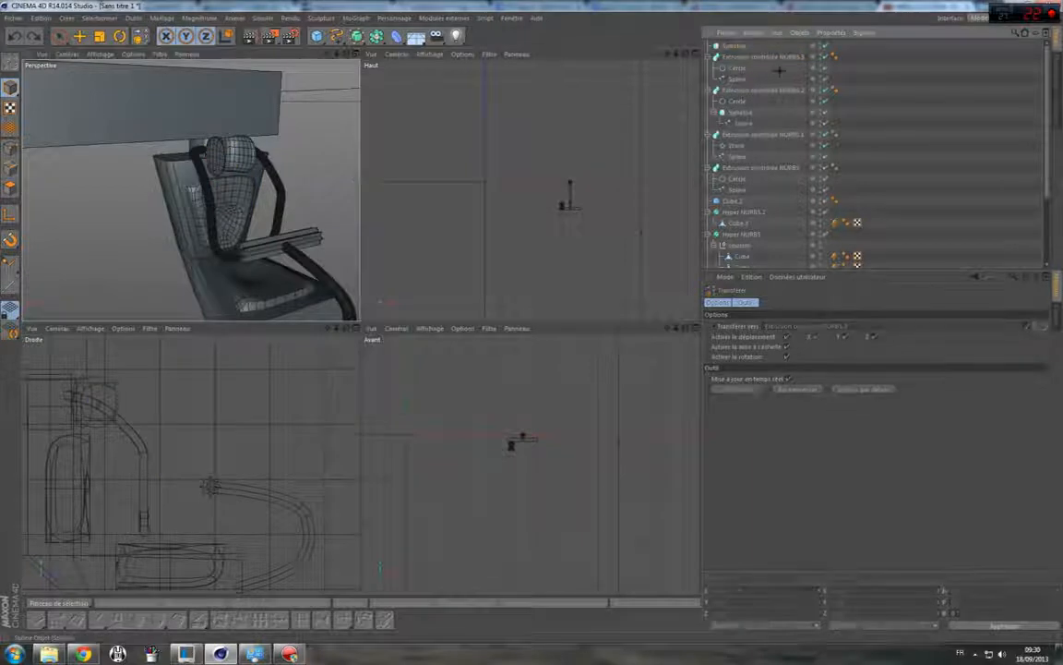
Delete the thicker duplicated sweep and the separate symmetry object, and nest the remaining sweep inside its own symmetry object.
drag(875, 80, 681, 40)
key(Delete)
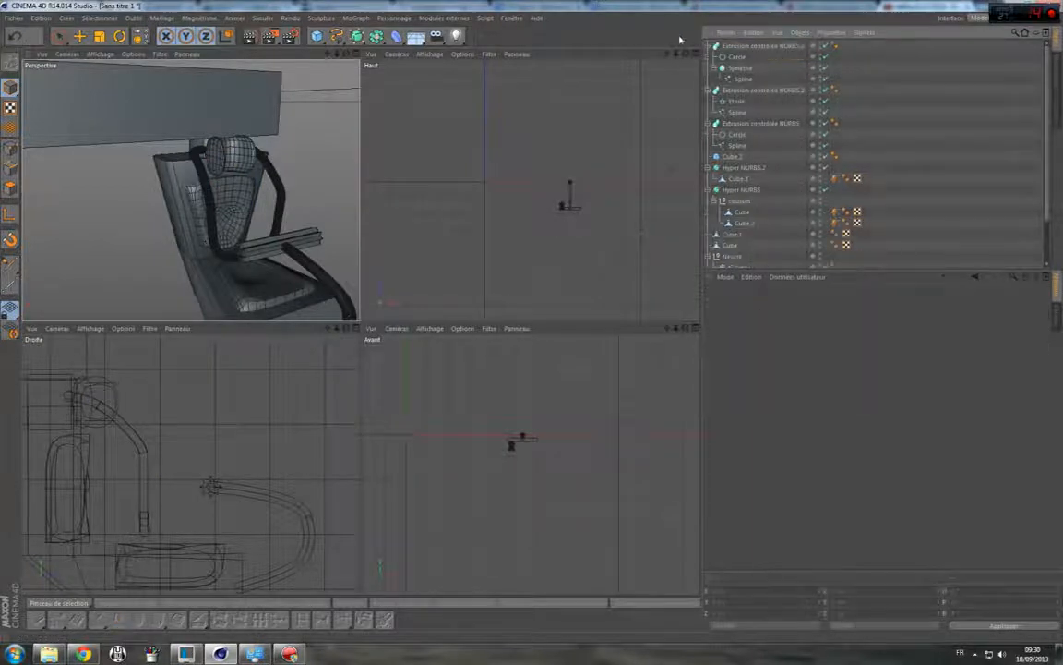
click(753, 69)
mouse_move(755, 48)
mouse_down()
mouse_move(738, 71)
mouse_move(739, 48)
mouse_up()
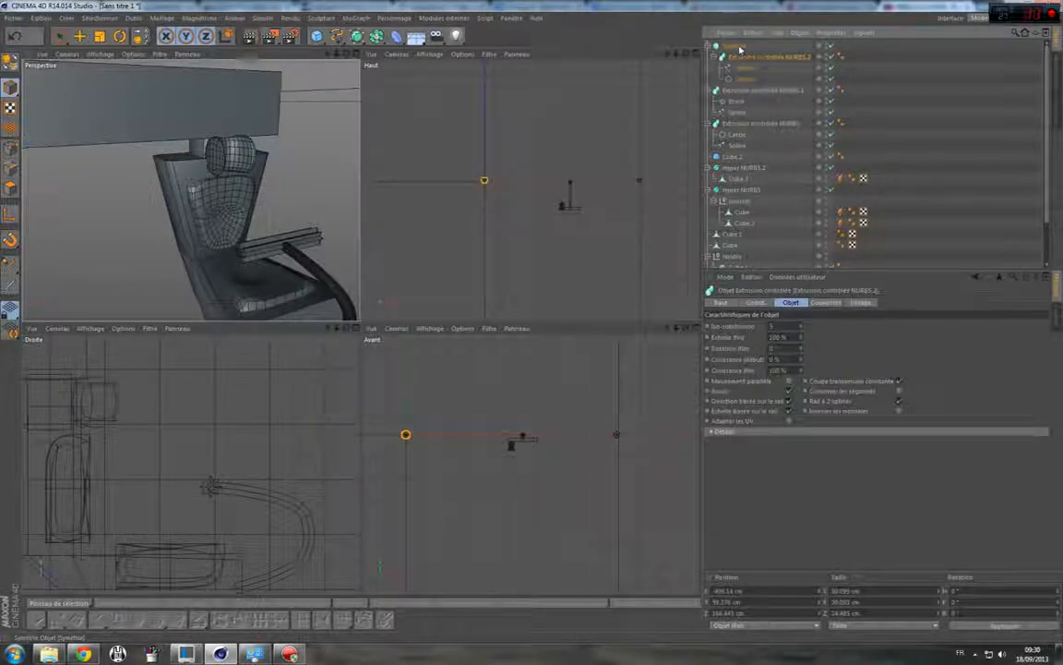
Take the sweep back out of the symmetry object, placing it above the symmetry in the hierarchy.
click(738, 46)
click(747, 58)
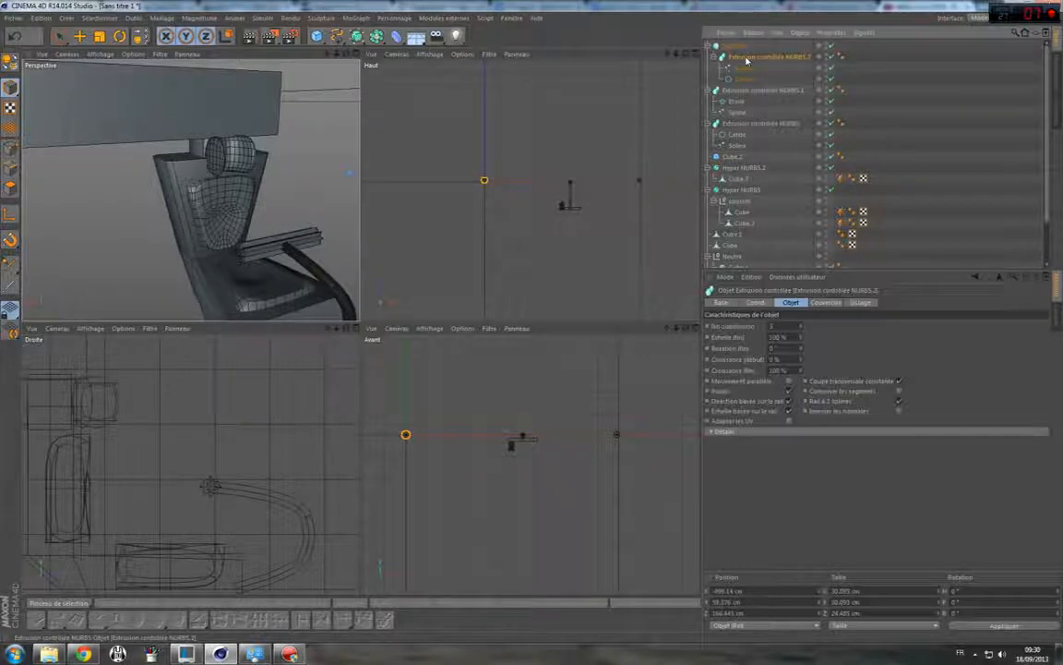
mouse_move(747, 60)
mouse_down()
mouse_move(746, 72)
mouse_move(756, 43)
mouse_up()
Transfer the circle to the headrest's position and place it above the spline inside the sweep.
click(740, 59)
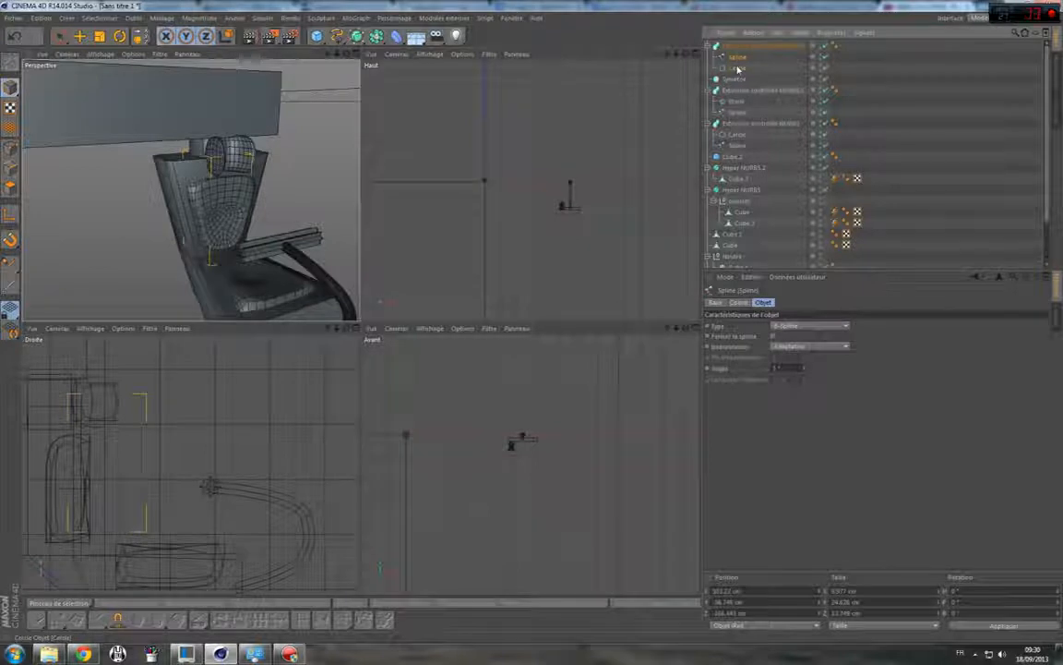
click(740, 68)
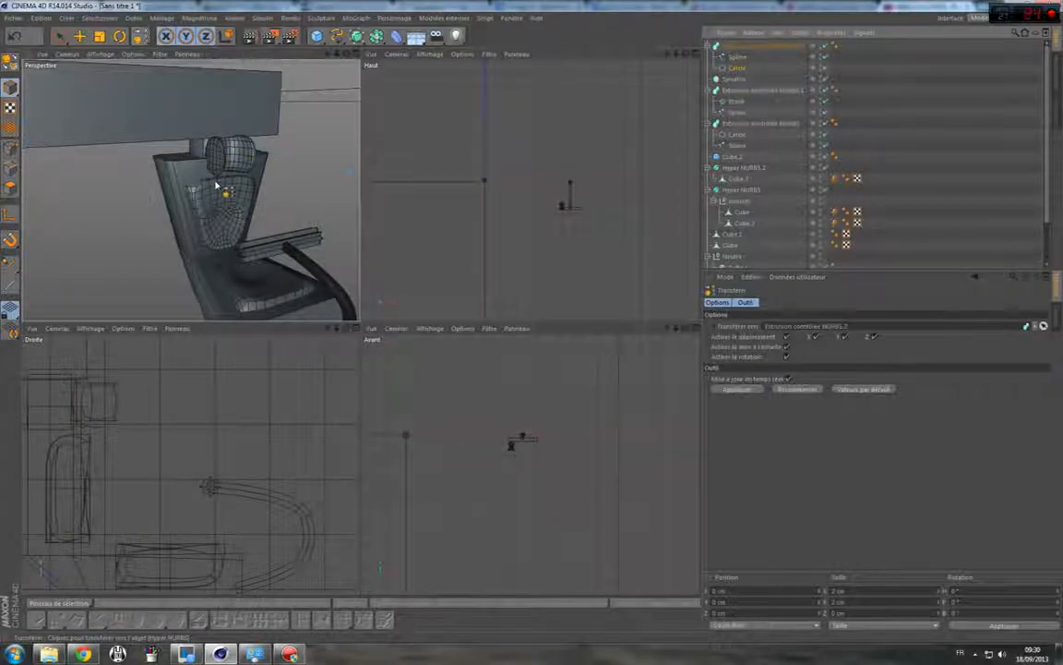
click(232, 192)
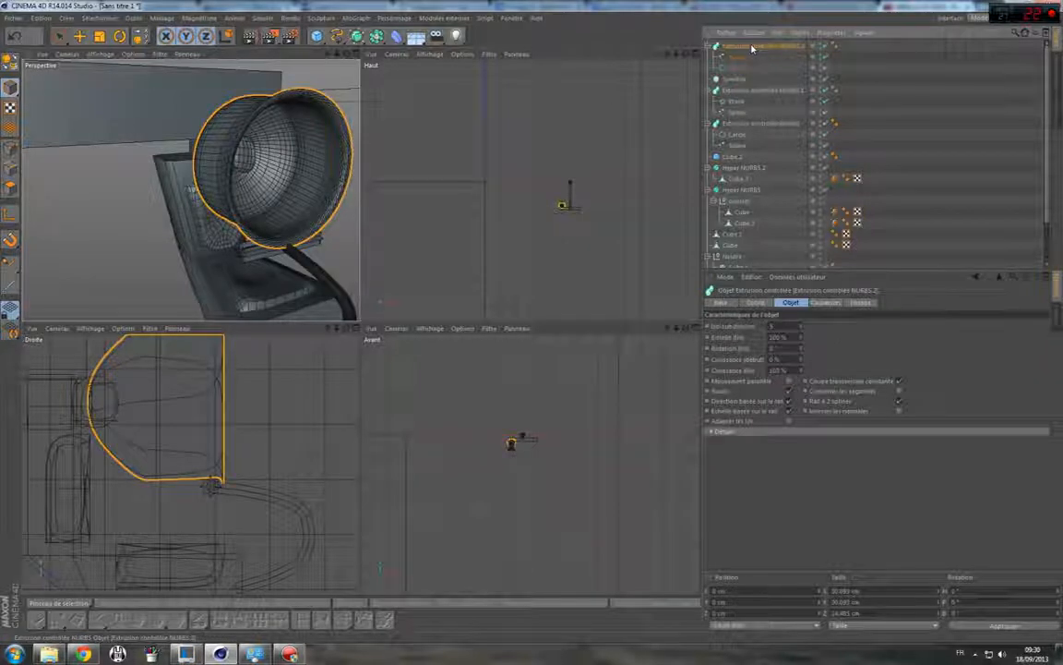
mouse_move(737, 67)
mouse_down()
mouse_move(701, 73)
mouse_move(679, 51)
mouse_move(748, 52)
mouse_up()
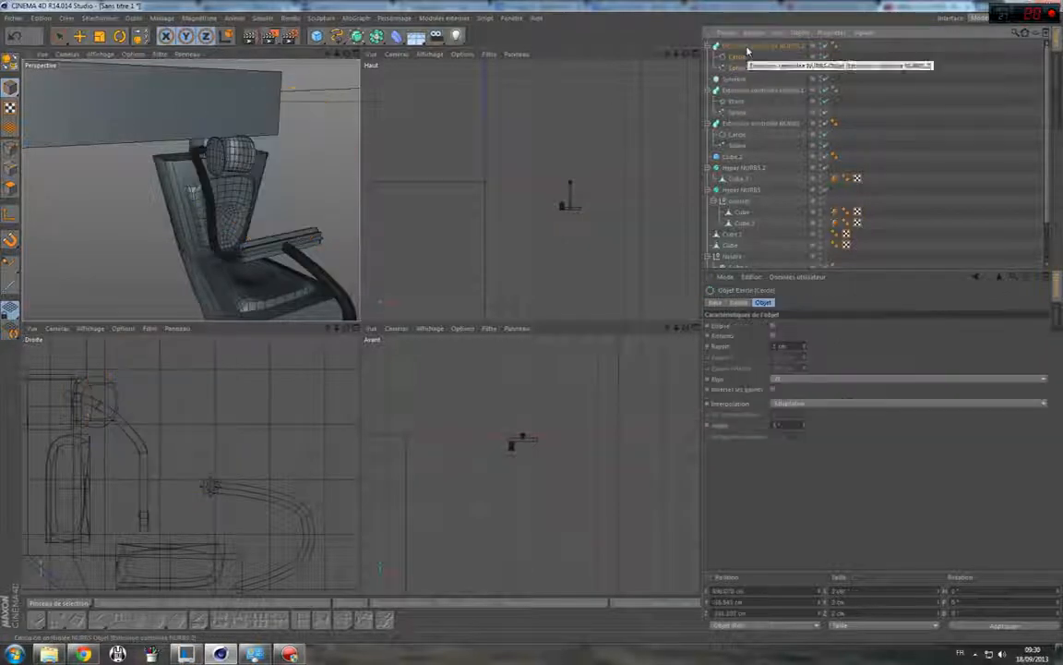
Shift the circle slightly along the Z axis toward the seat back and select its parent sweep.
click(59, 35)
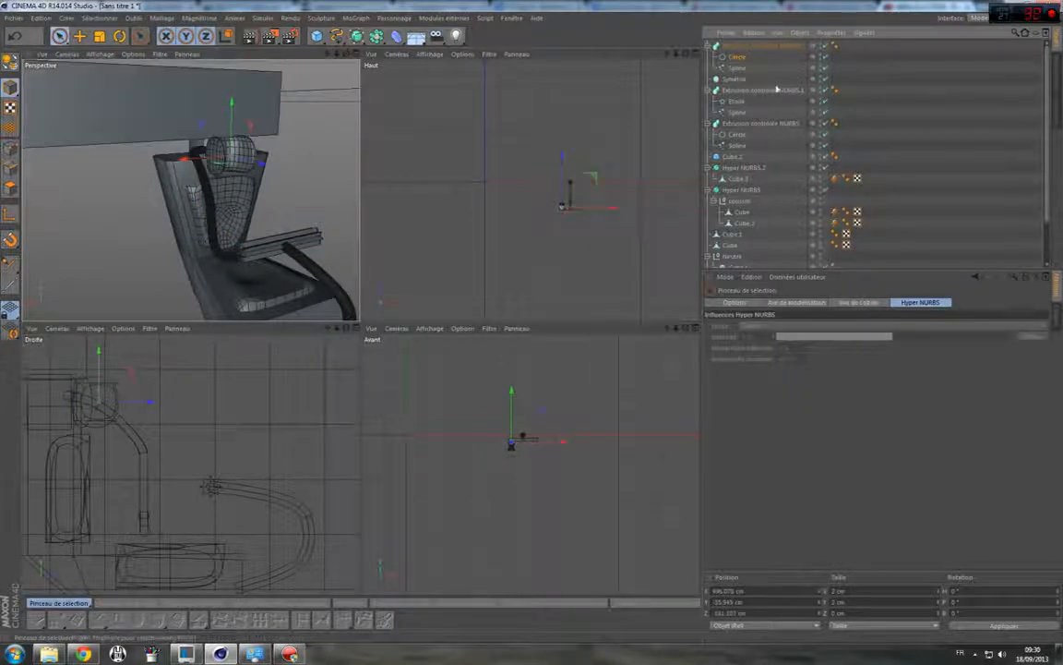
drag(261, 163, 241, 160)
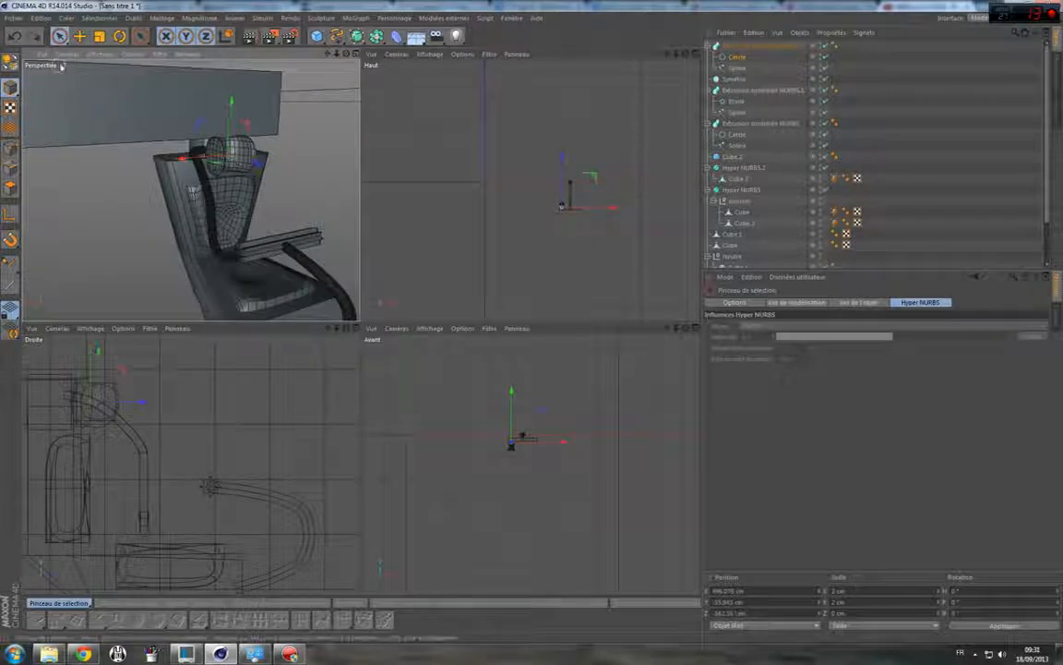
click(750, 45)
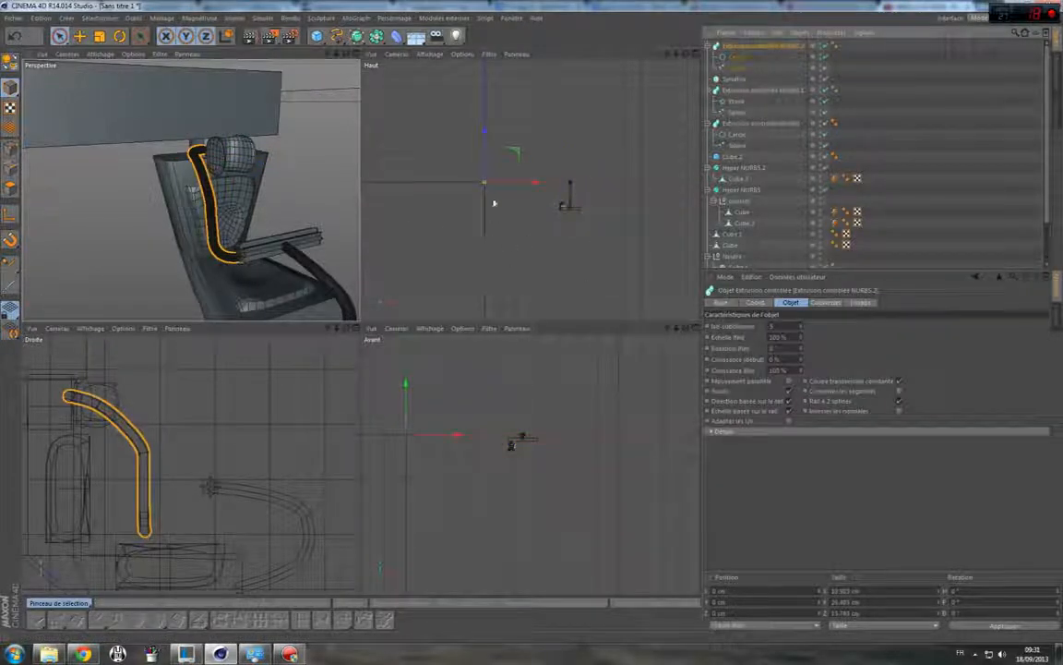
Take the circle and spline out of the sweep and transfer the empty sweep's axis to the headrest.
click(733, 58)
drag(736, 45, 733, 41)
click(749, 67)
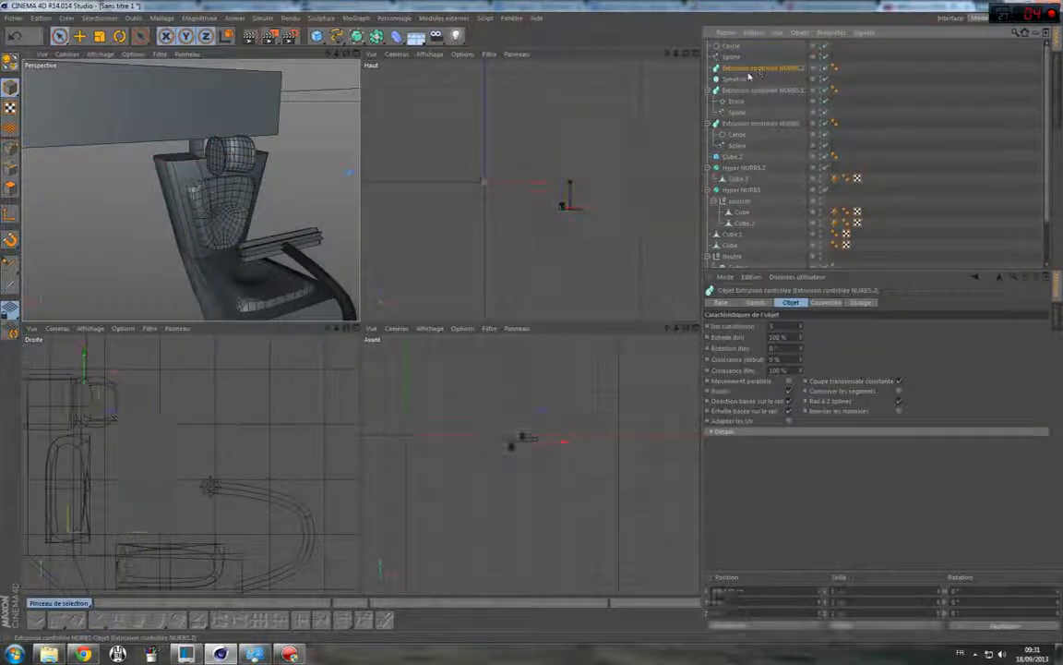
click(140, 35)
click(190, 73)
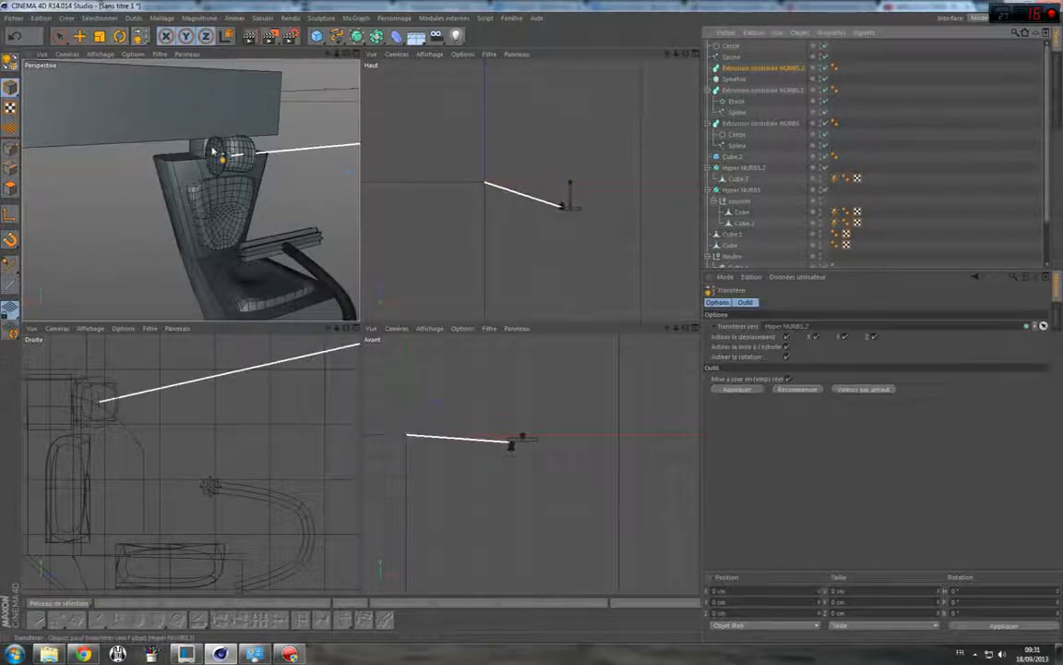
Nest the circle and spline inside the sweep again and shift both along the Z axis toward the seat back.
click(735, 57)
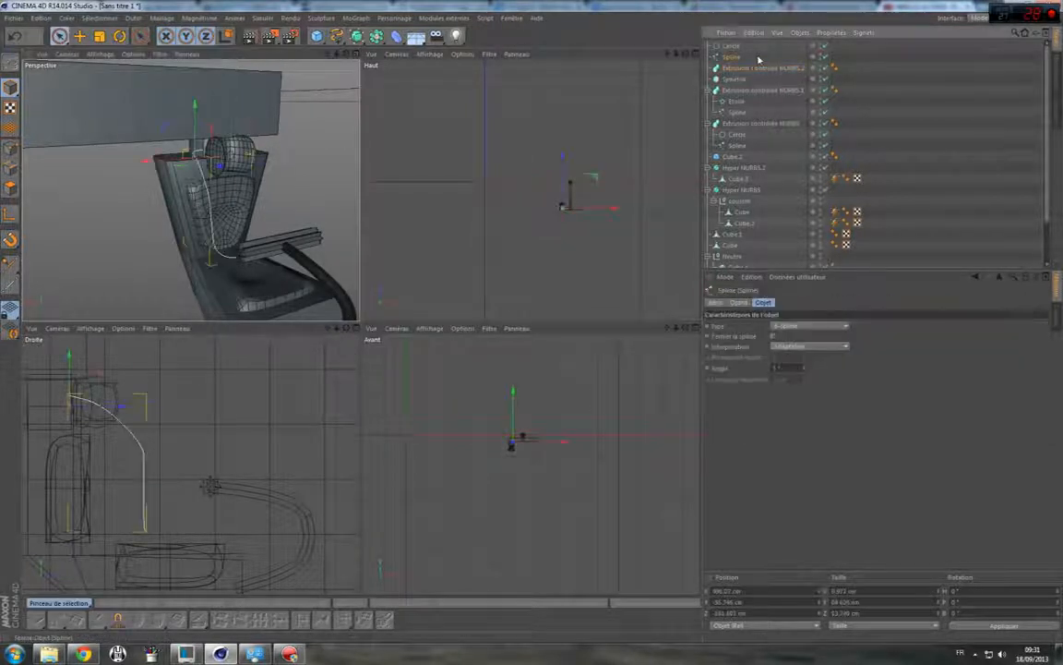
drag(745, 72, 749, 69)
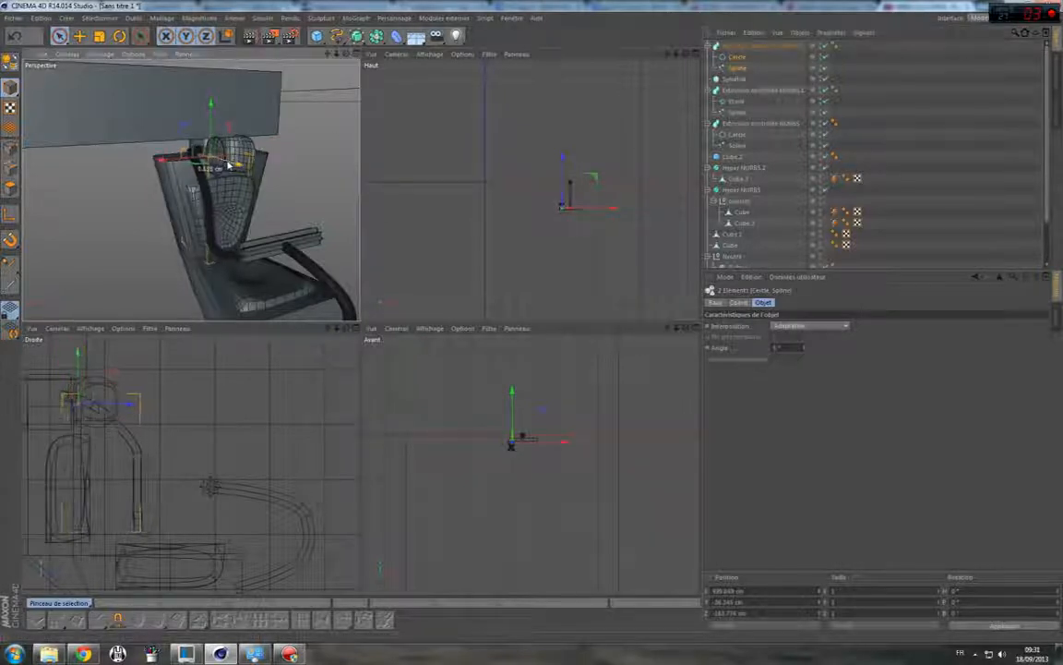
drag(236, 165, 226, 166)
Place the sweep inside the symmetry object and duplicate the symmetry object with its contents.
click(737, 81)
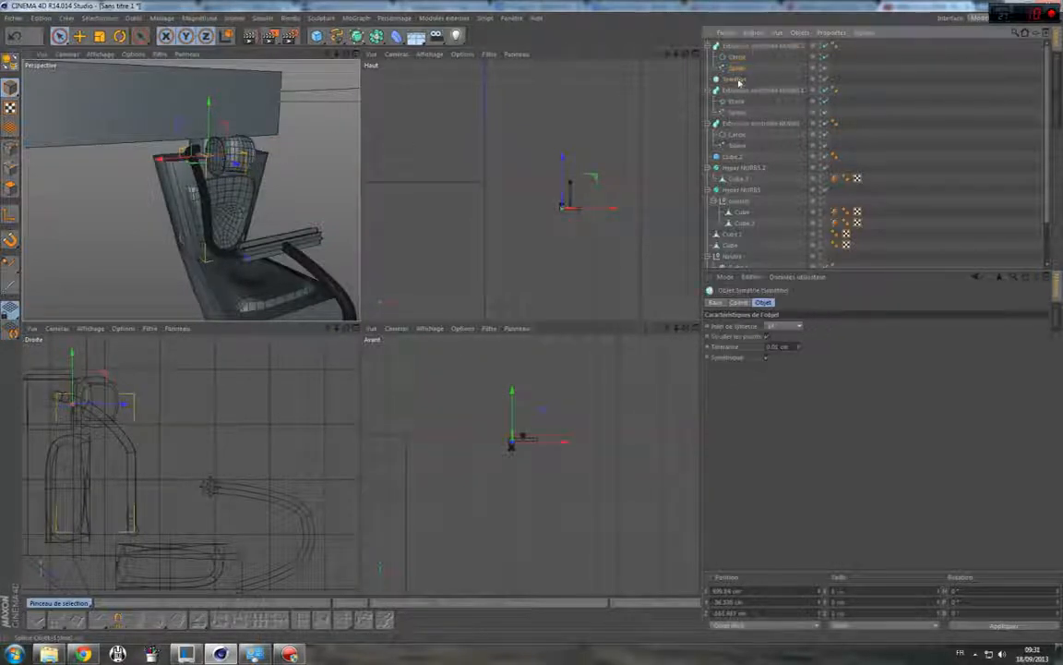
drag(753, 46, 739, 81)
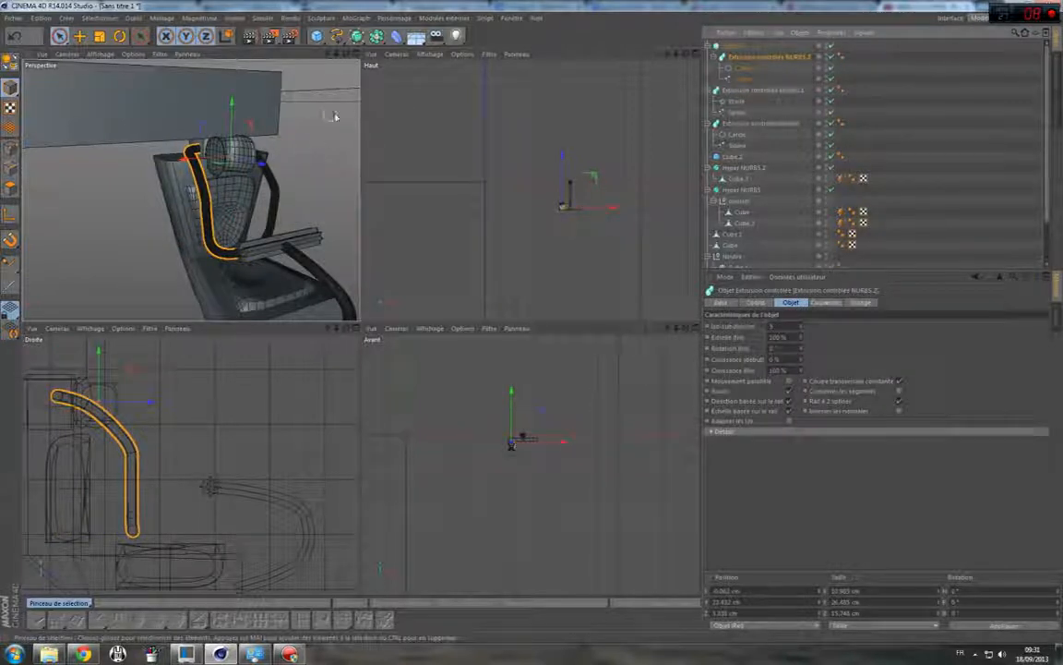
click(738, 46)
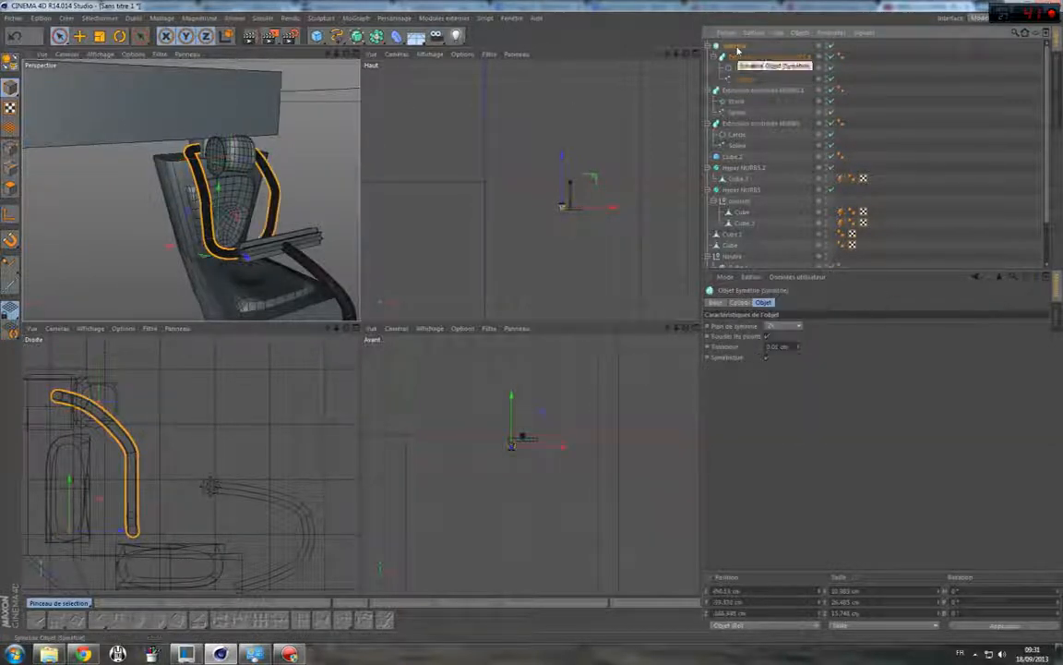
key(ctrl+c)
key(ctrl+v)
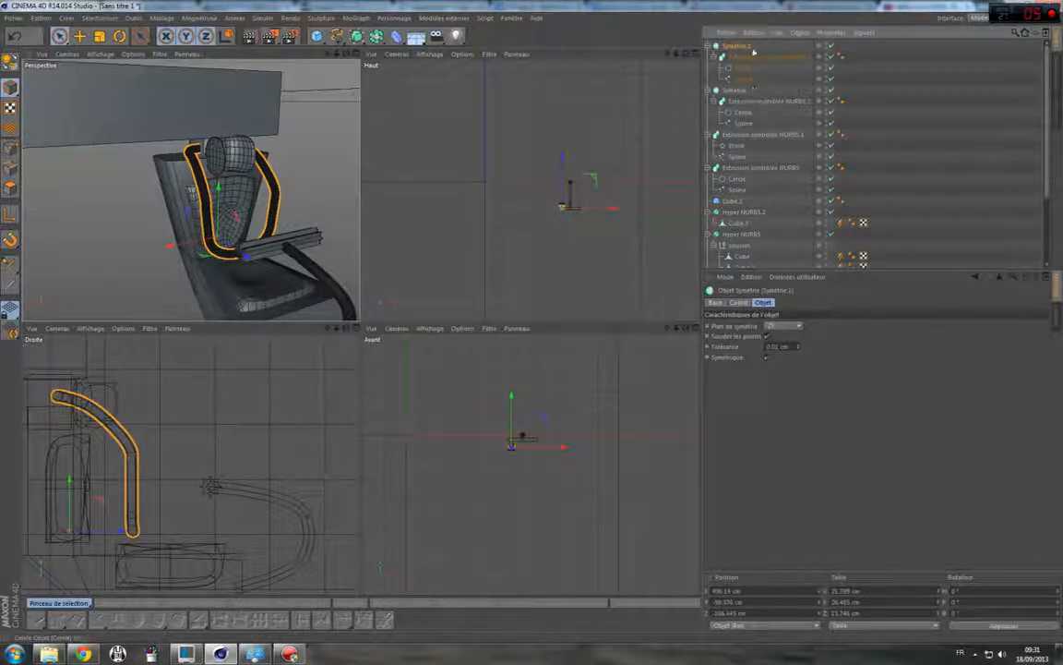
Increase the radius of the circle inside the duplicated symmetry's sweep to thicken its tube.
click(748, 56)
click(741, 68)
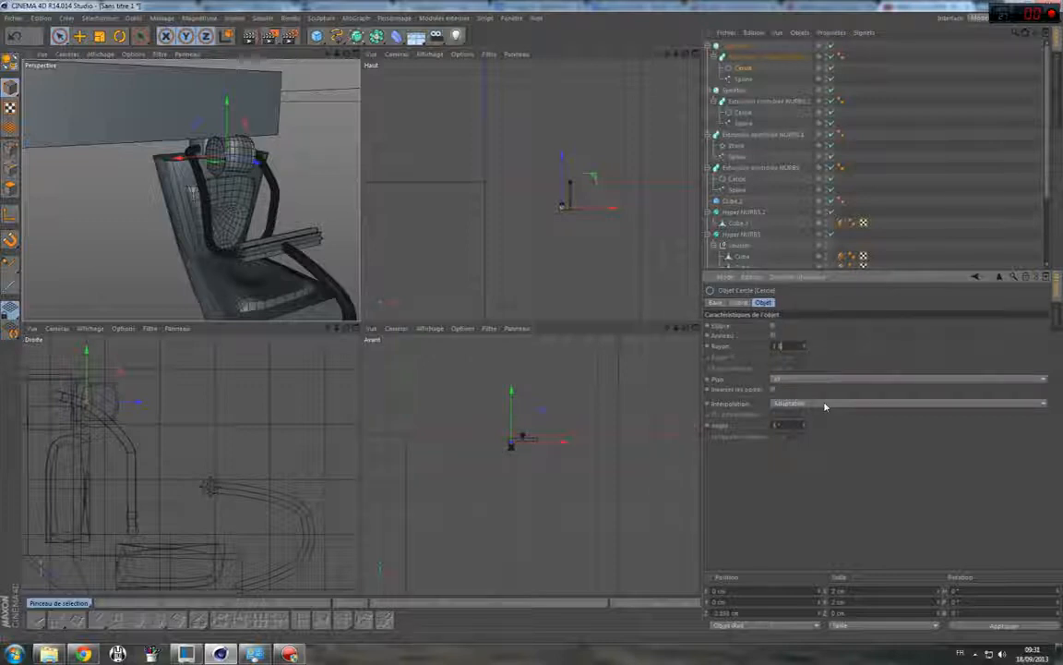
Try an end growth of 16.5% on the thicker sweep, and restore it to 100%.
click(767, 57)
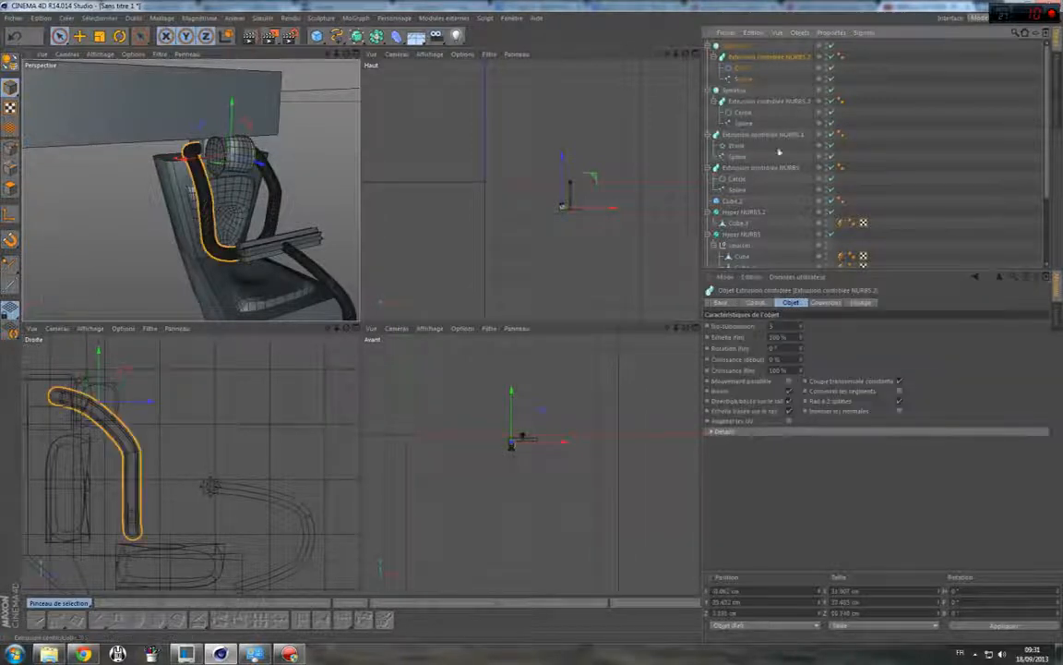
click(785, 370)
text(16.5)
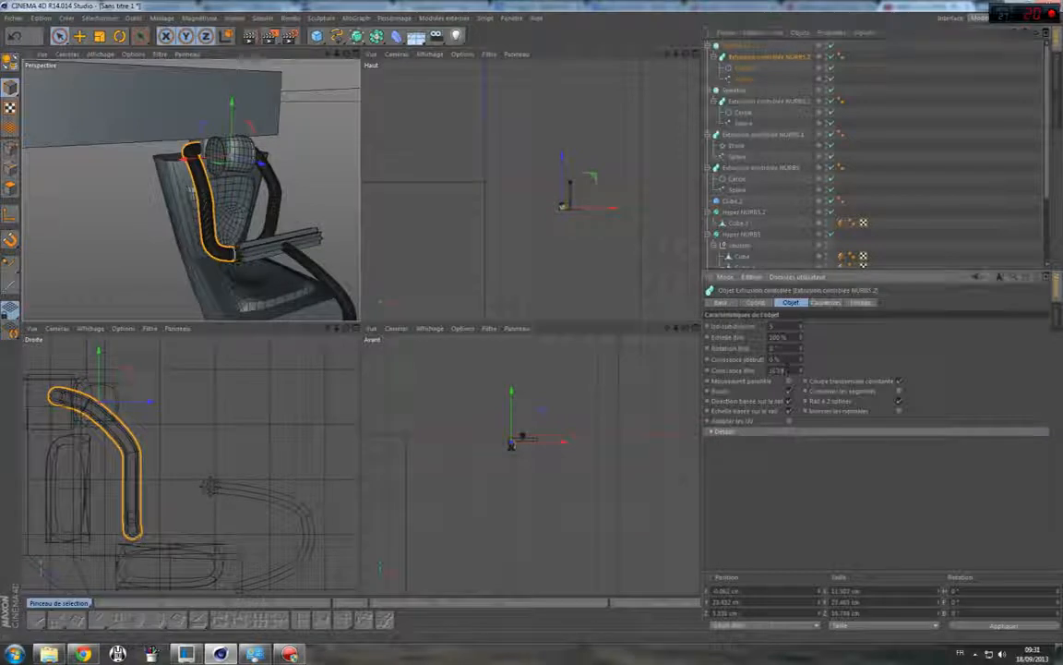
key(Return)
text(100)
key(Return)
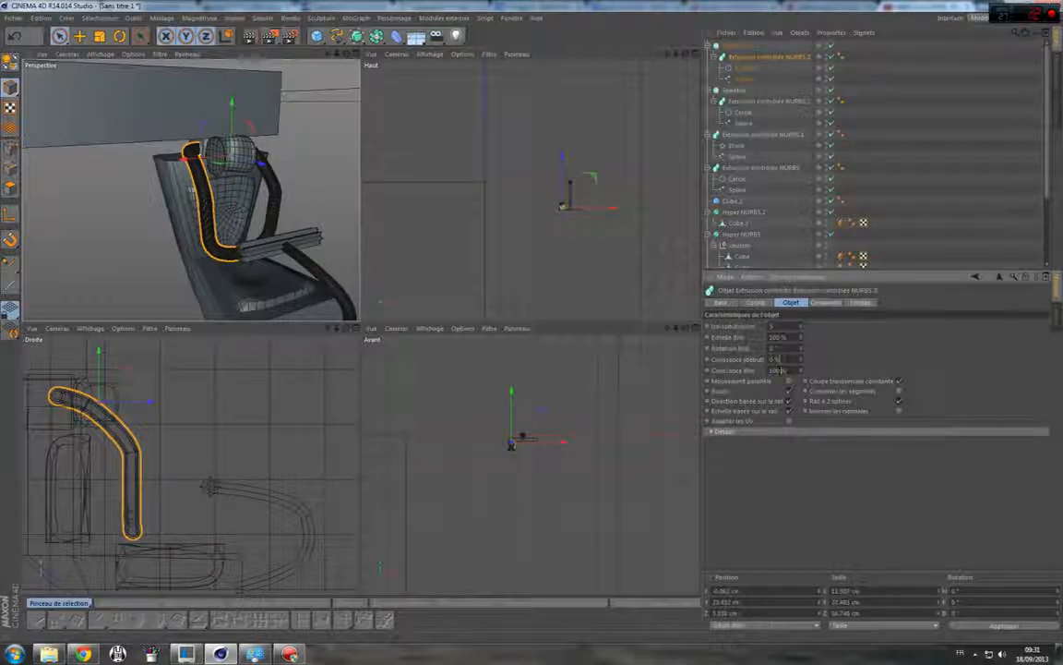
Set the thicker sweep's start growth to 37% and re-enable both symmetry objects.
drag(799, 359, 888, 359)
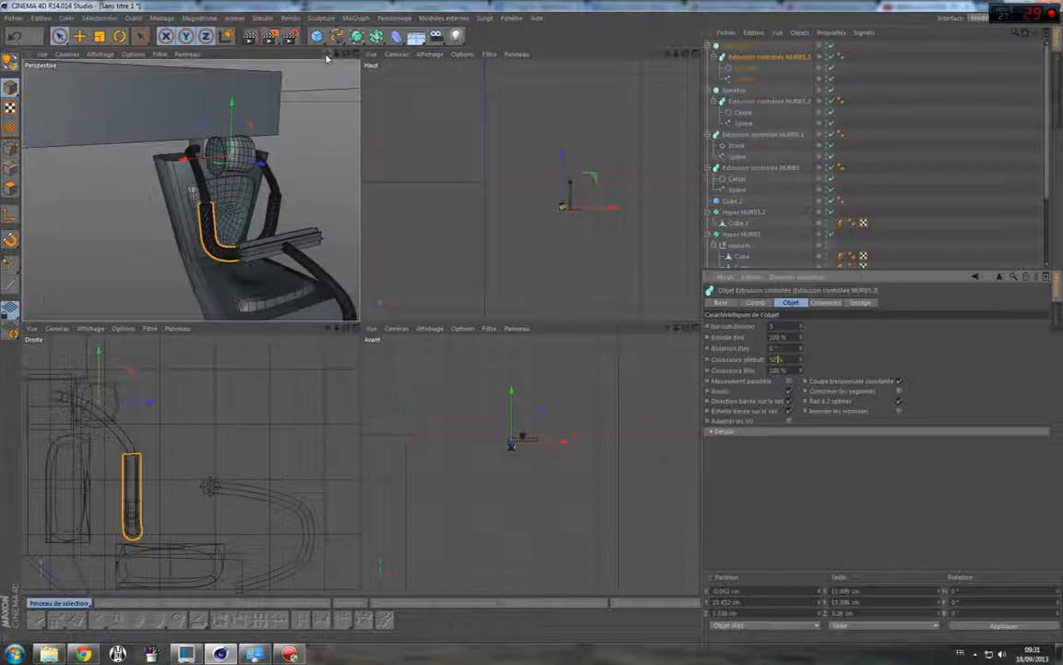
scroll(249, 145, up, 4)
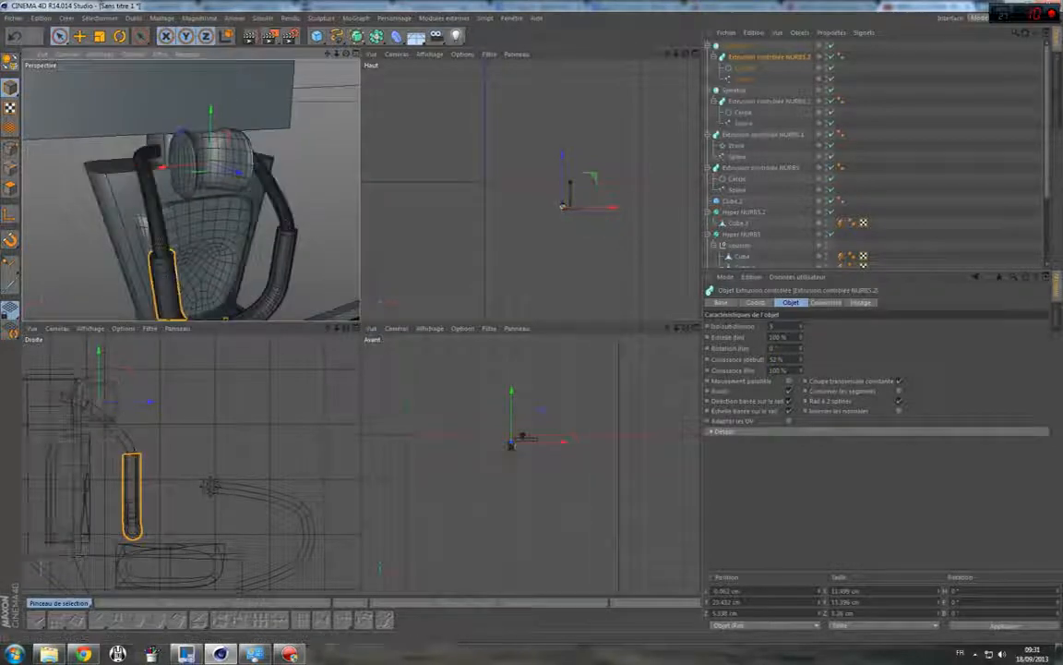
click(786, 360)
scroll(786, 360, down, 12)
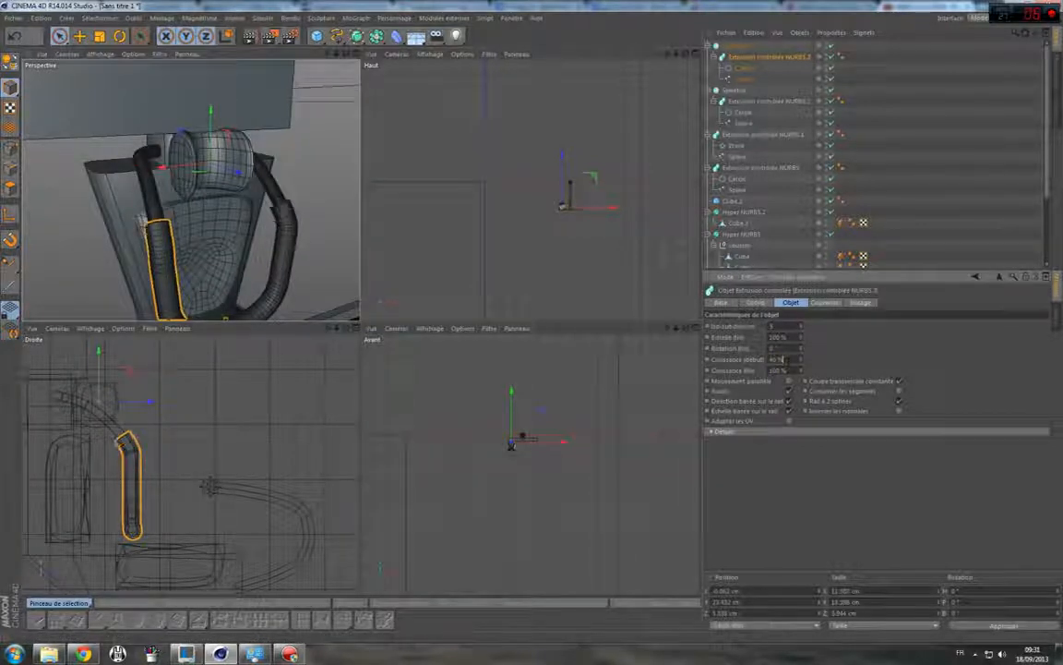
scroll(787, 359, down, 3)
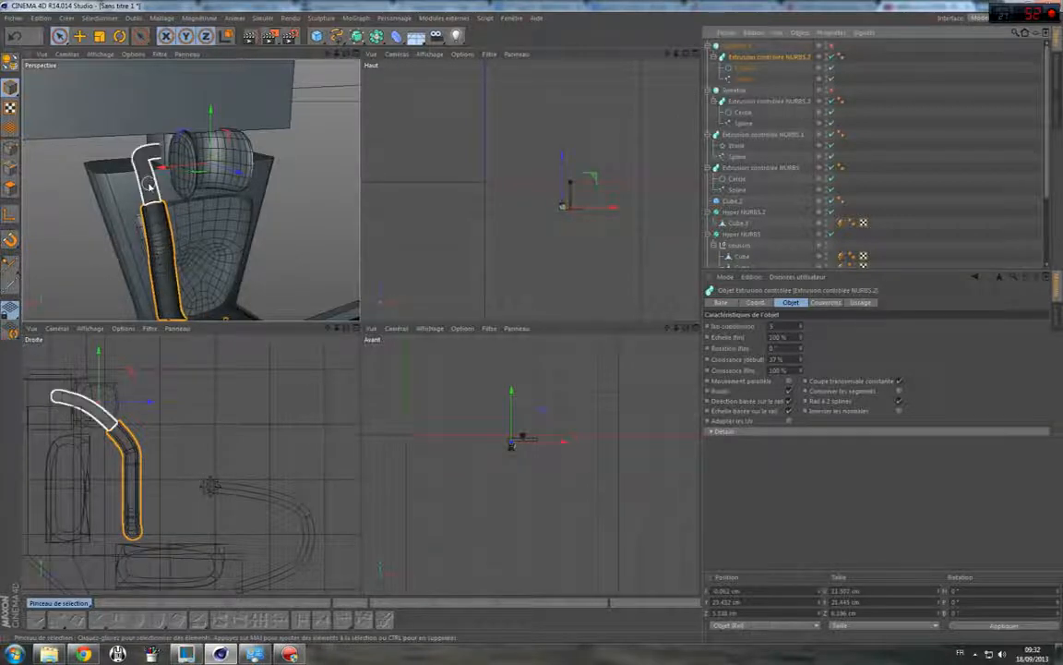
click(831, 90)
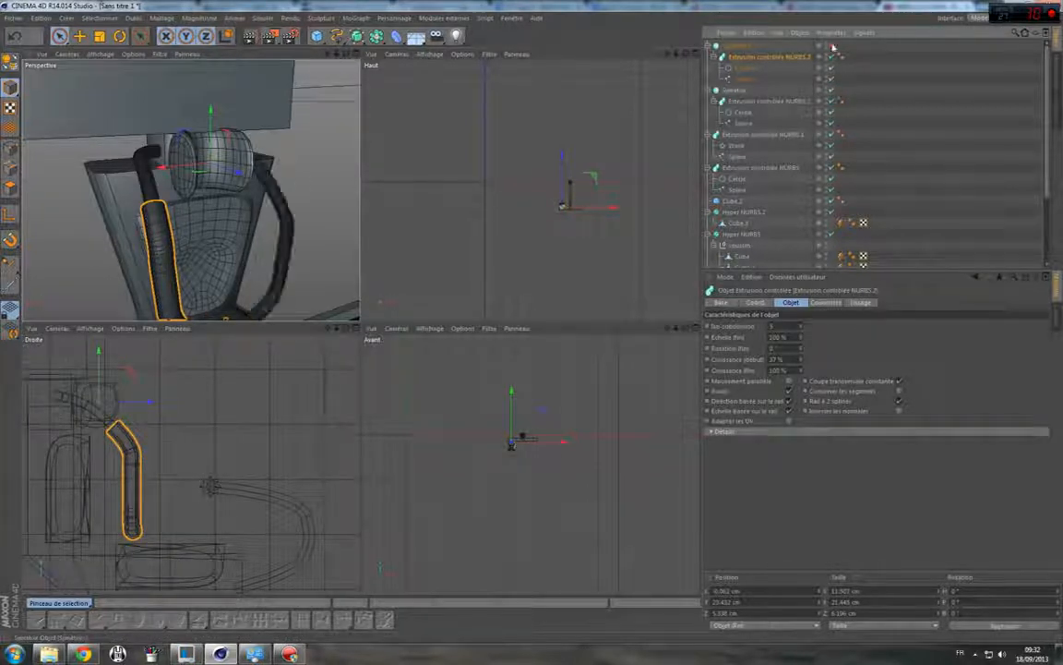
click(831, 46)
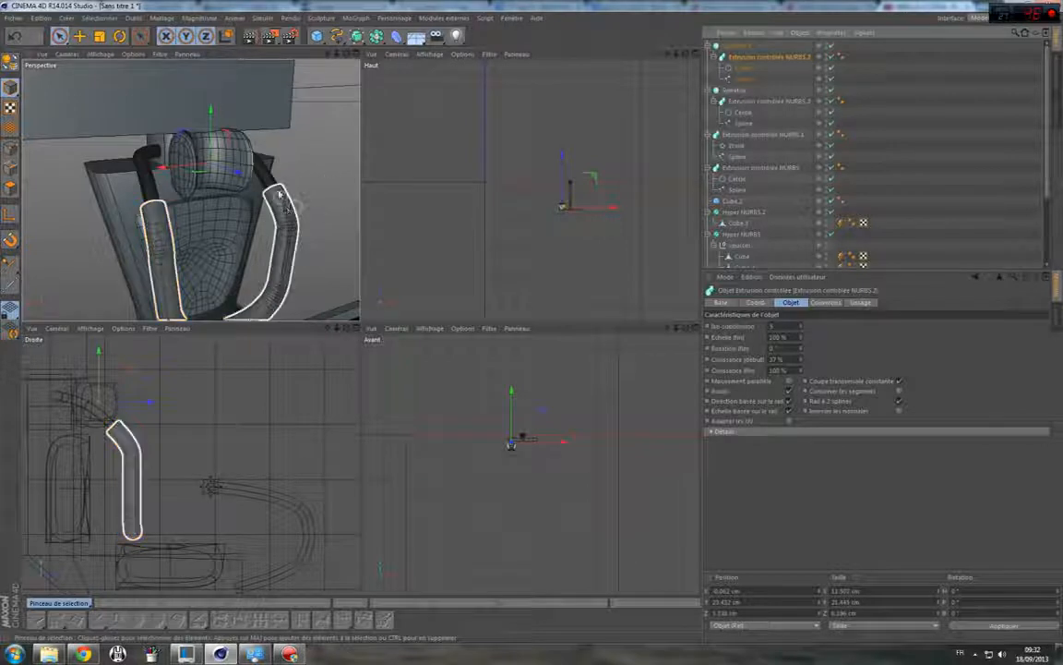
Set the start cap of the thicker sweep to Couvercle et biseau (cap and fillet).
drag(346, 54, 470, 43)
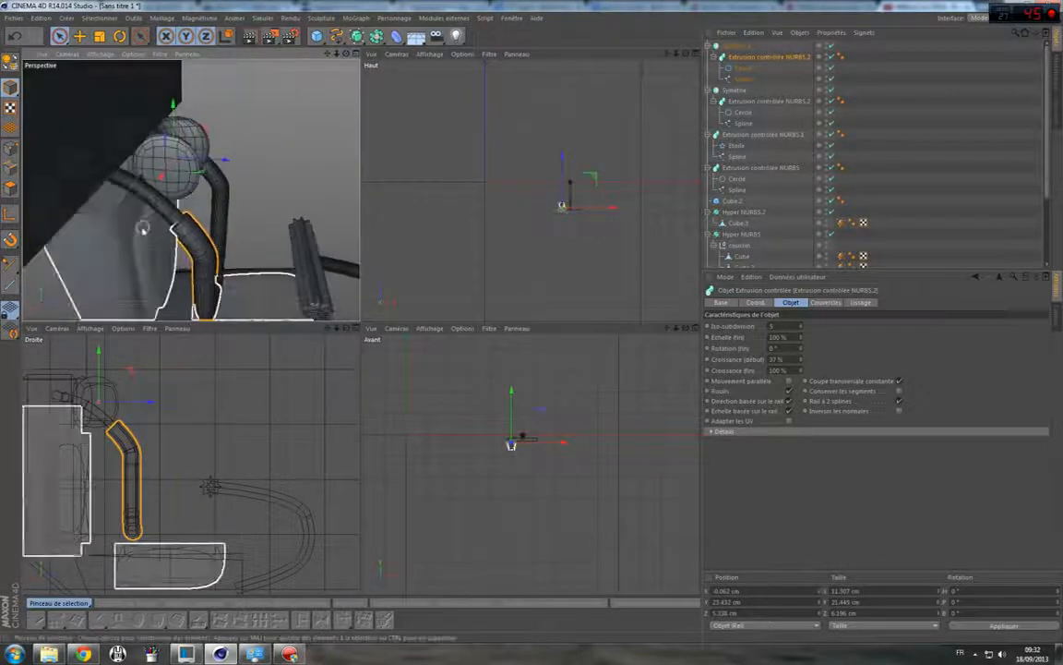
scroll(153, 235, up, 5)
scroll(154, 236, up, 1)
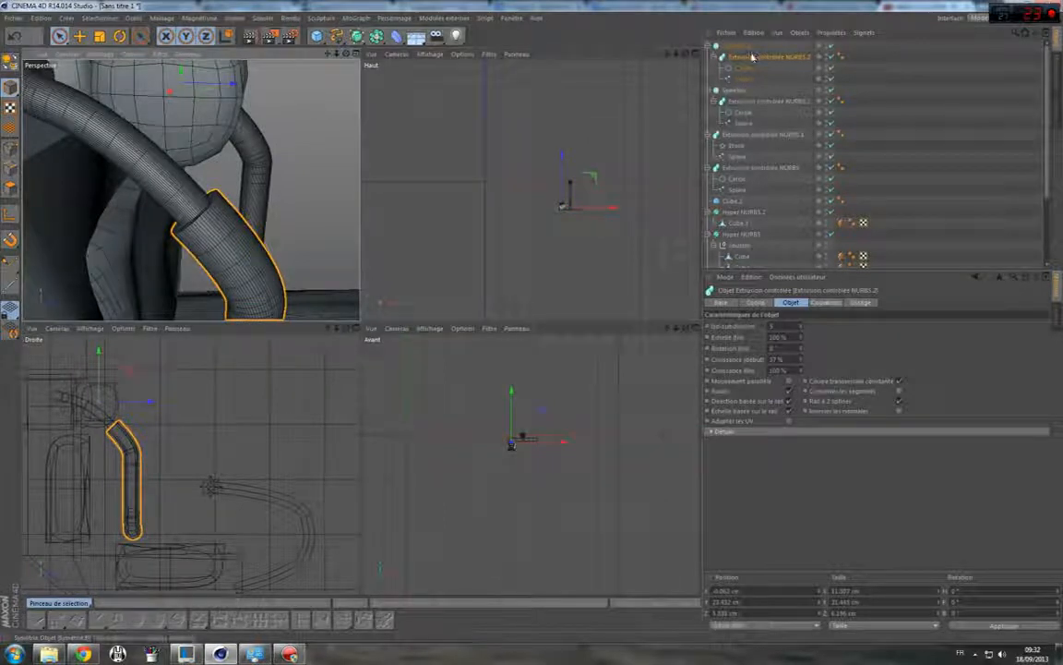
click(825, 302)
click(838, 326)
click(835, 325)
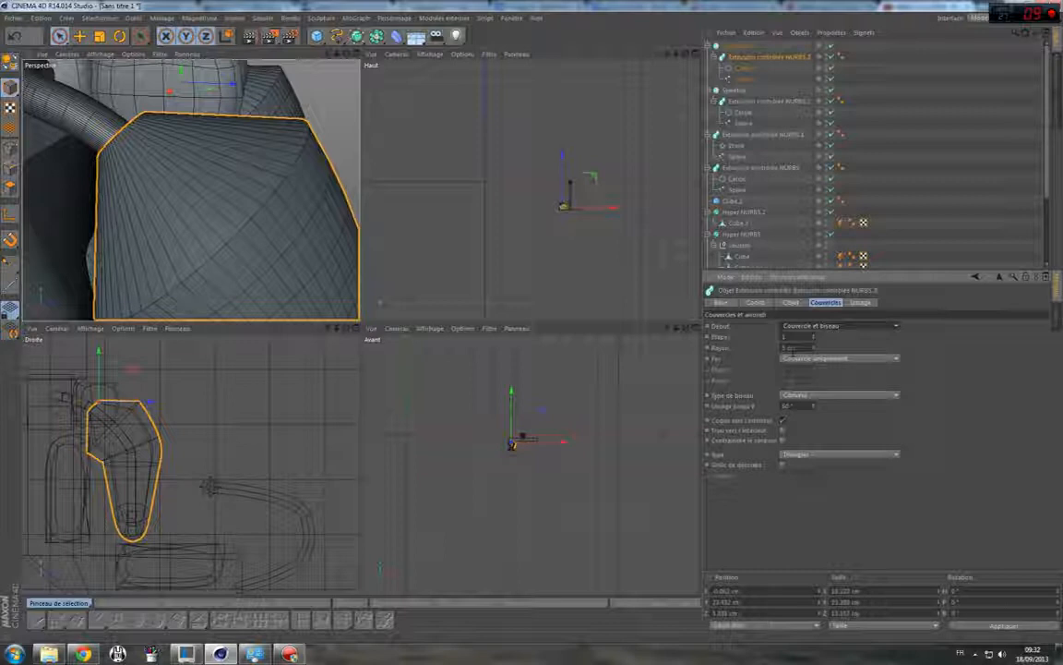
Try start-cap bevel radii of 1 cm and 0.5 cm on the thicker sweep.
double_click(791, 349)
text(1)
key(Return)
click(245, 137)
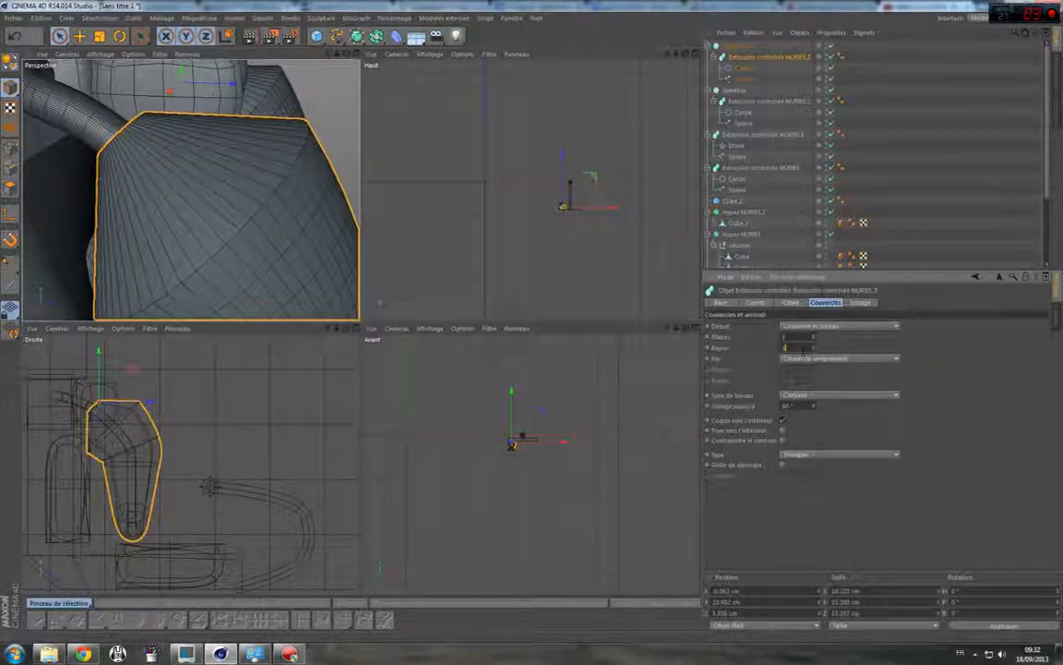
key(Return)
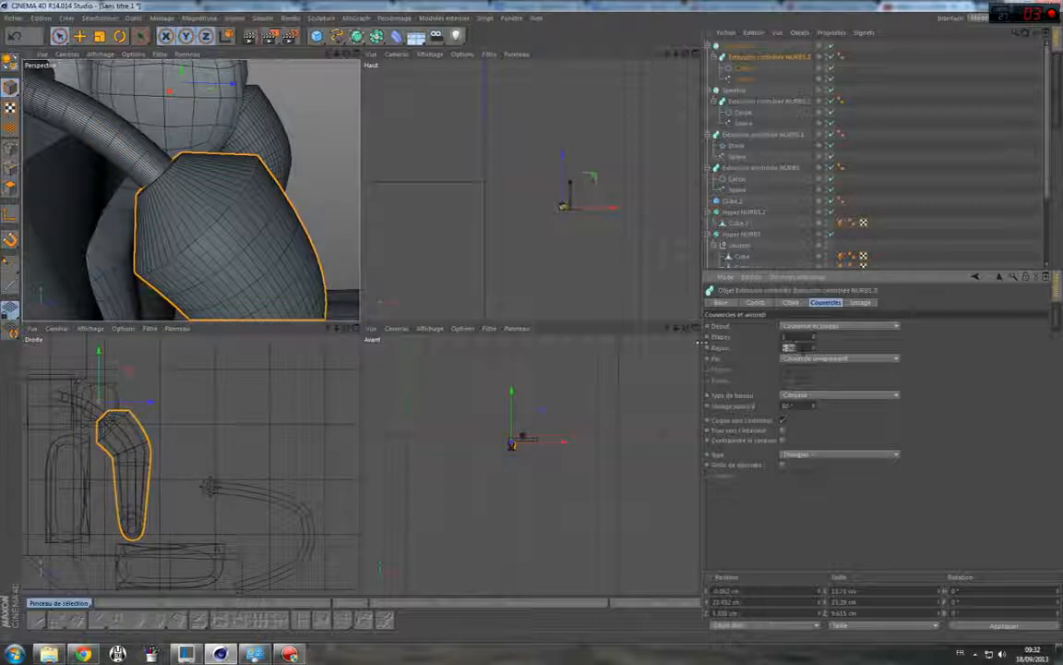
text(0.5)
key(Return)
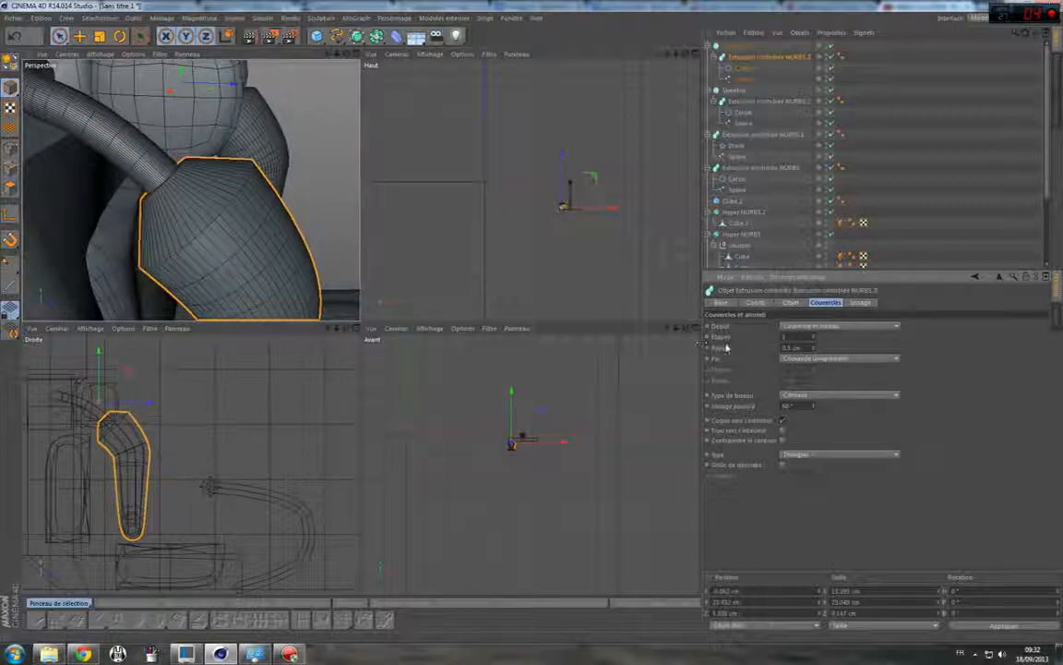
Try reducing the thicker sweep's start-cap bevel radius in several stages down to 0.01 cm.
scroll(282, 181, down, 5)
scroll(296, 178, up, 3)
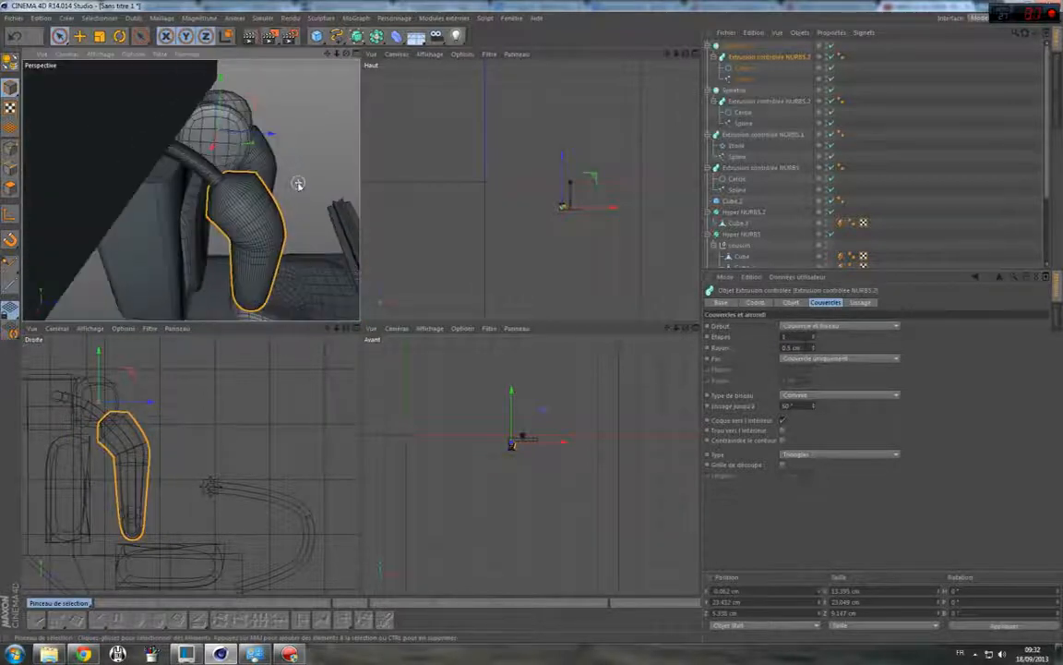
drag(346, 54, 203, 138)
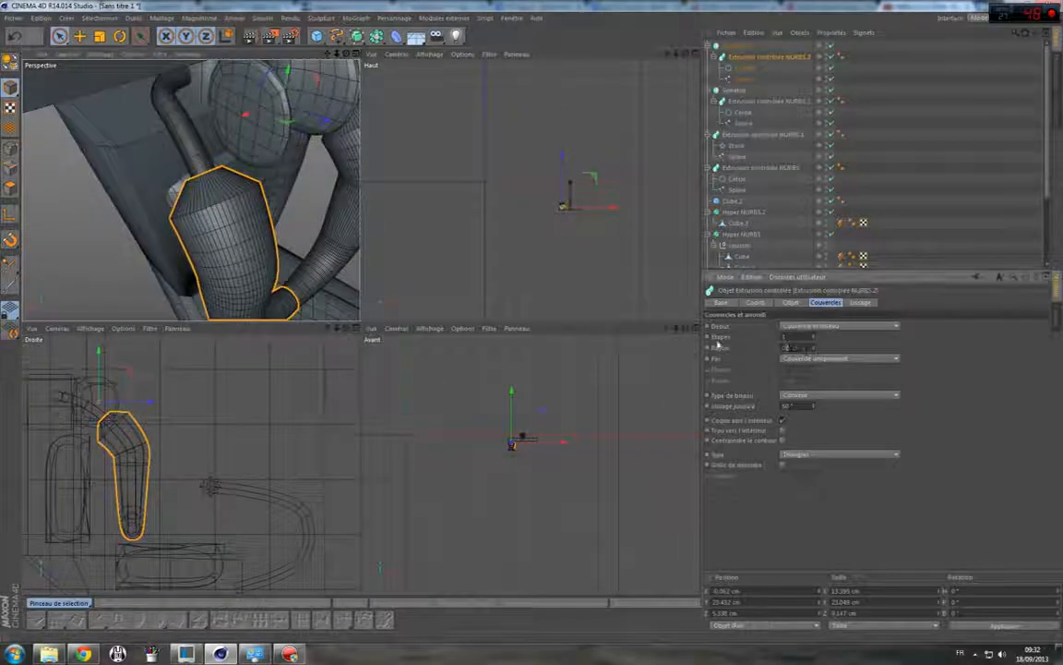
text(0.5)
key(Return)
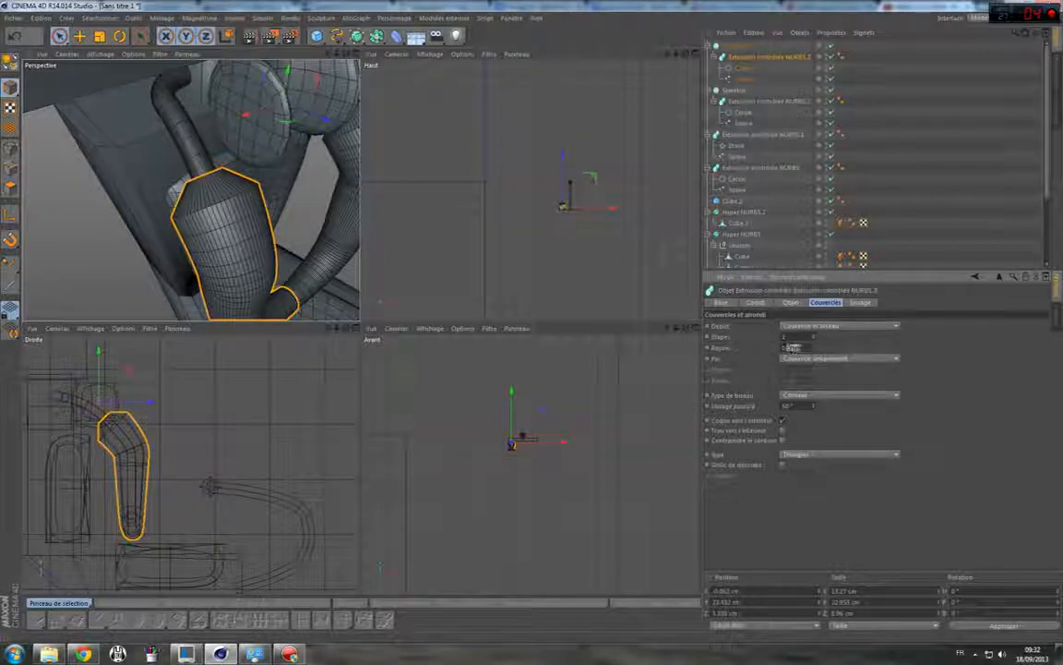
text(.1)
key(Return)
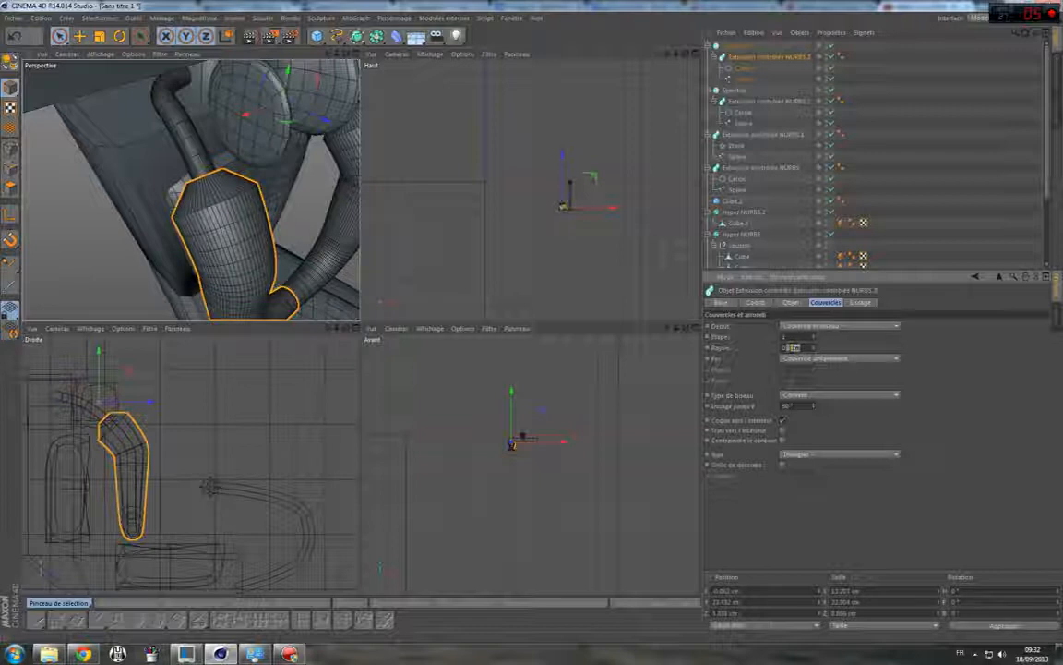
text(05)
key(Return)
text(1)
key(Return)
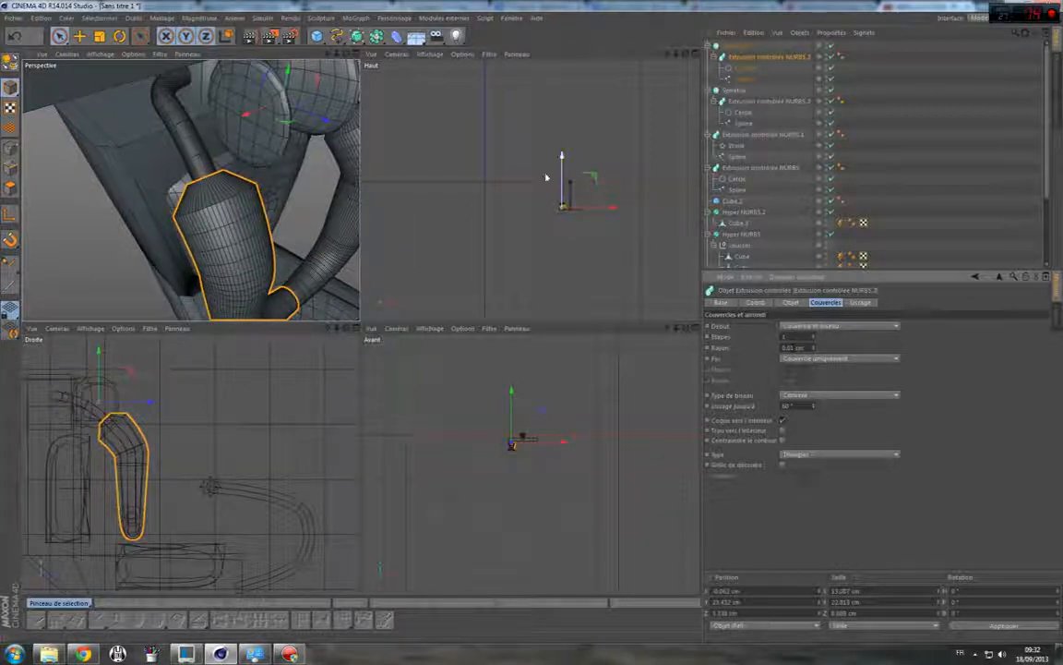
Check the bevelled tube end from other angles and try a start-cap bevel radius of 1 cm.
drag(348, 56, 303, 178)
scroll(323, 177, down, 5)
scroll(331, 177, up, 5)
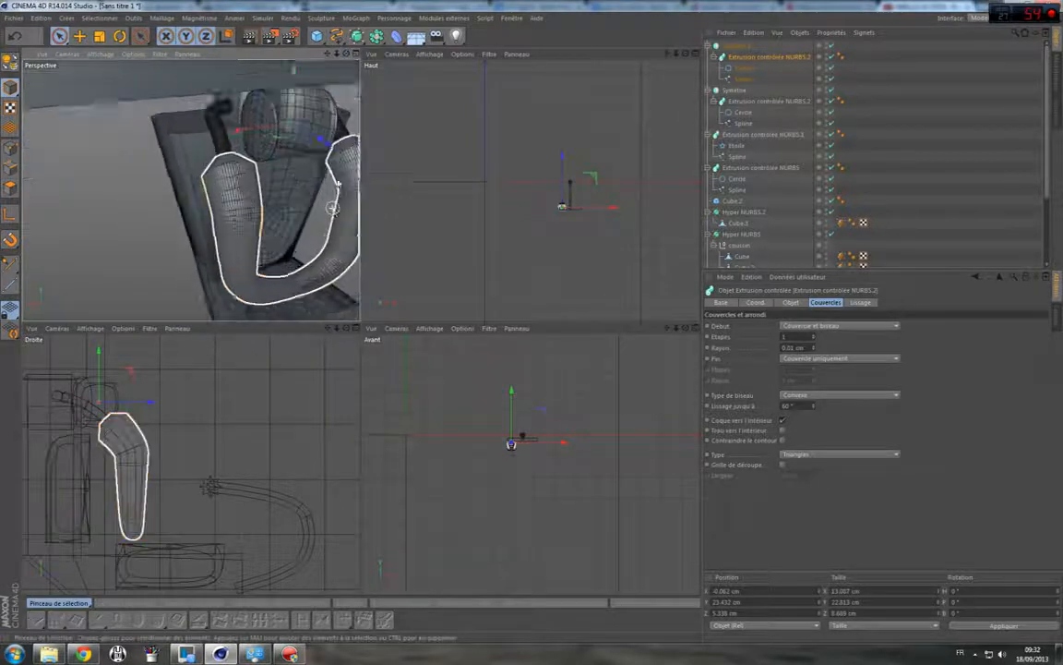
drag(330, 55, 197, 194)
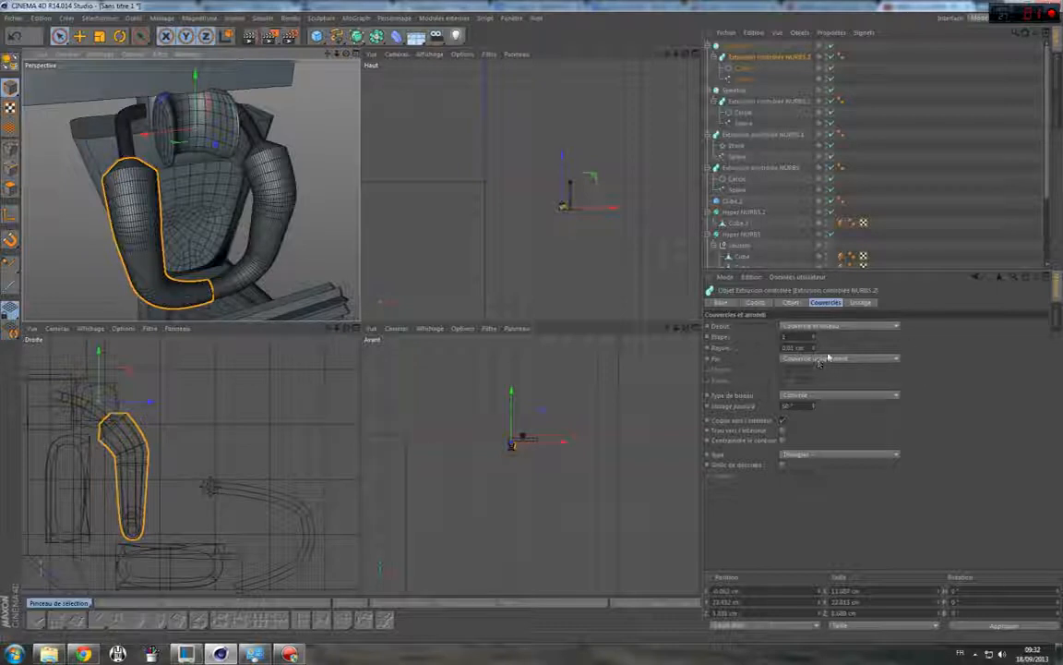
double_click(791, 347)
text(1)
key(Return)
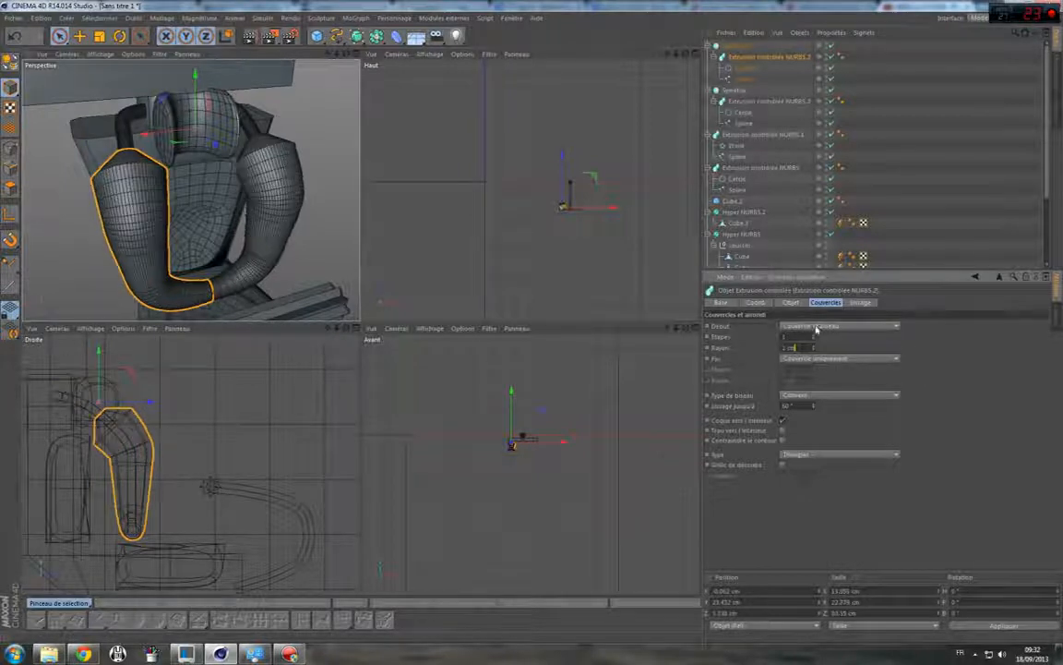
Change the start cap type of the thicker sweep to one without a bevel, and deselect the sweep.
click(816, 328)
click(816, 329)
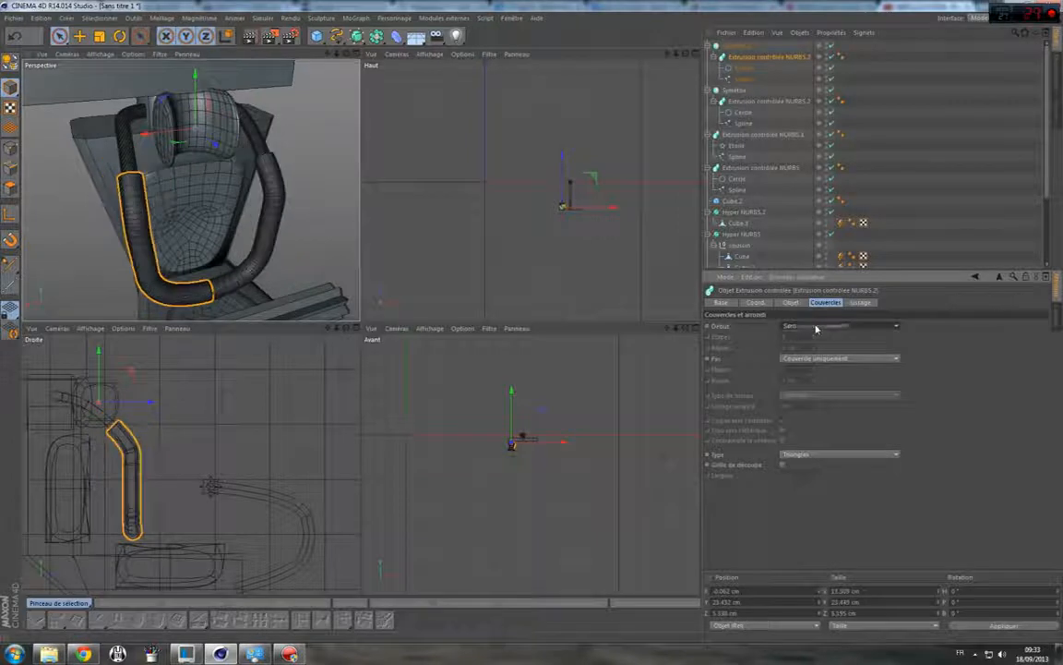
click(816, 327)
click(816, 329)
click(312, 153)
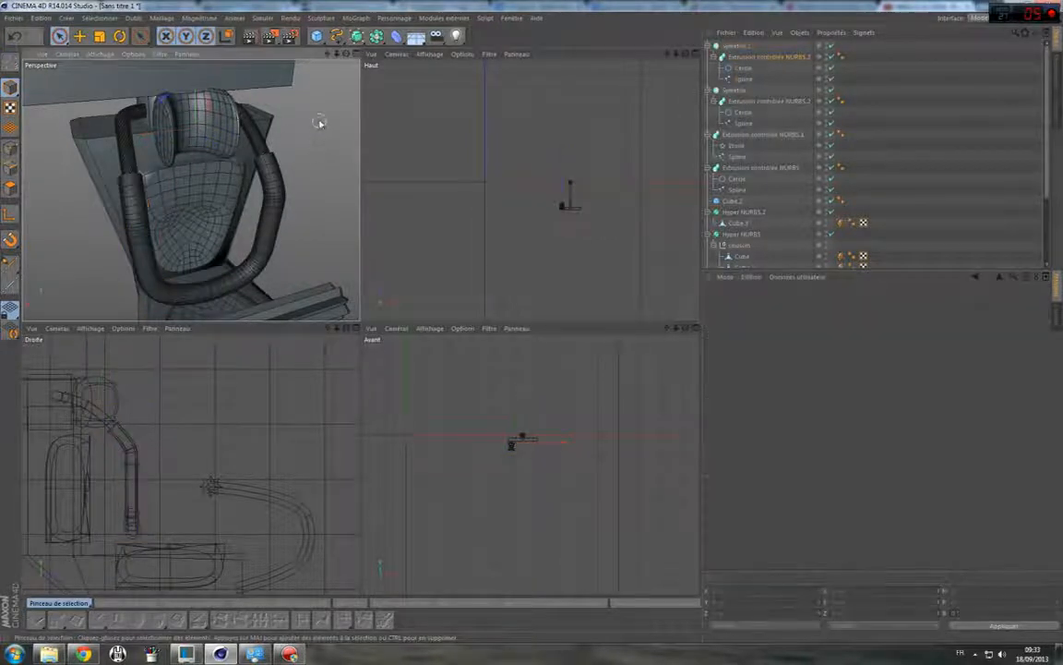
Examine the complete seat and the beam above it from several angles and distances.
scroll(321, 122, down, 8)
scroll(332, 119, up, 2)
scroll(334, 117, up, 6)
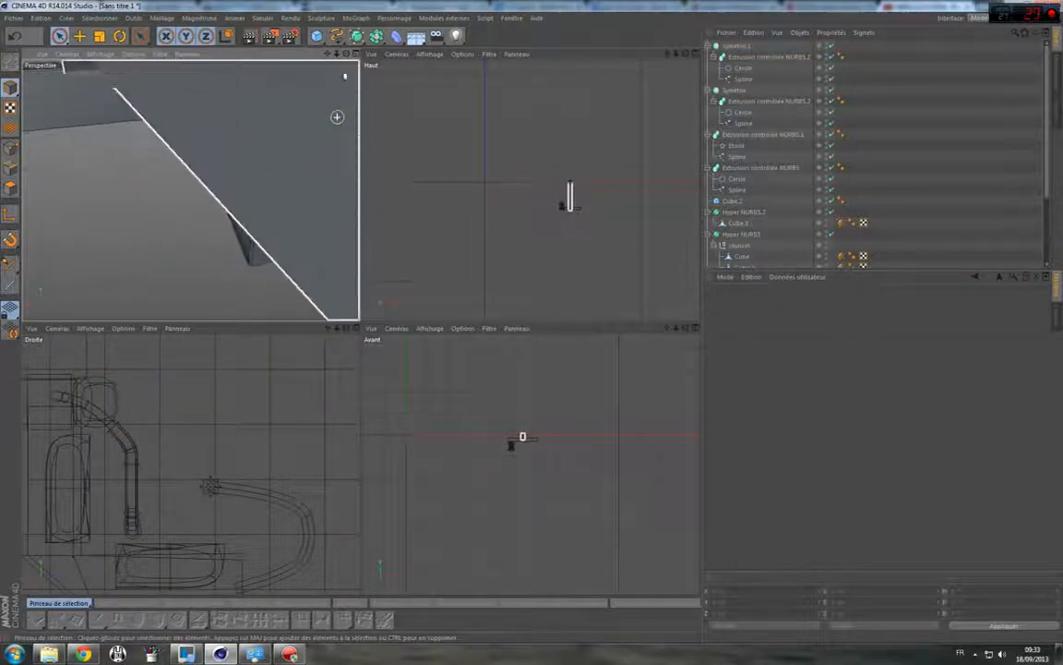
scroll(191, 190, up, 2)
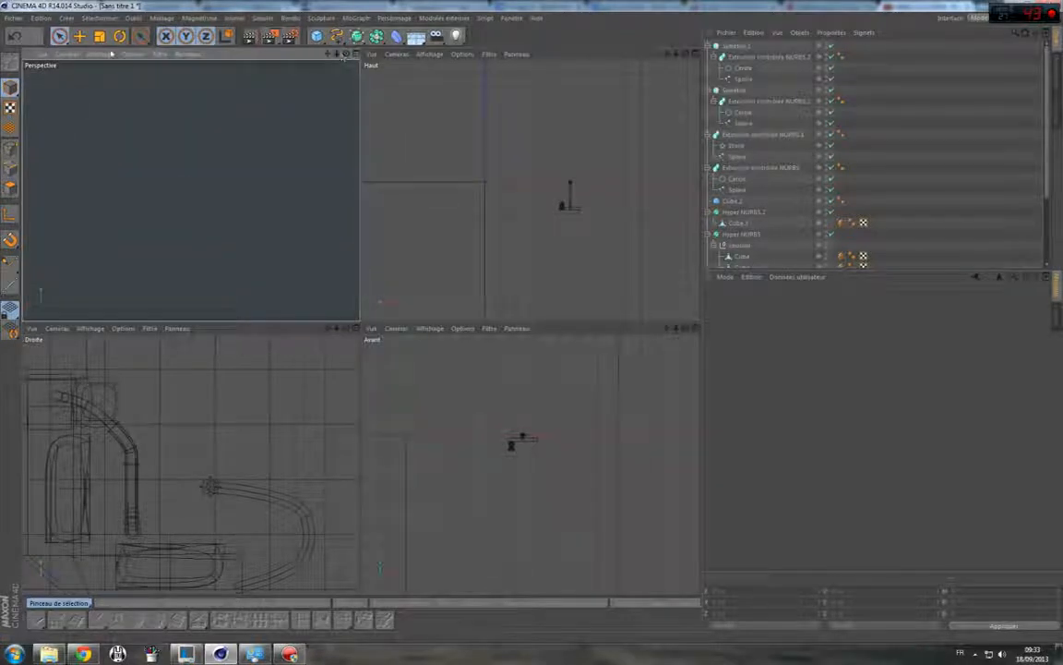
scroll(259, 142, down, 3)
right_drag(328, 54, 191, 190)
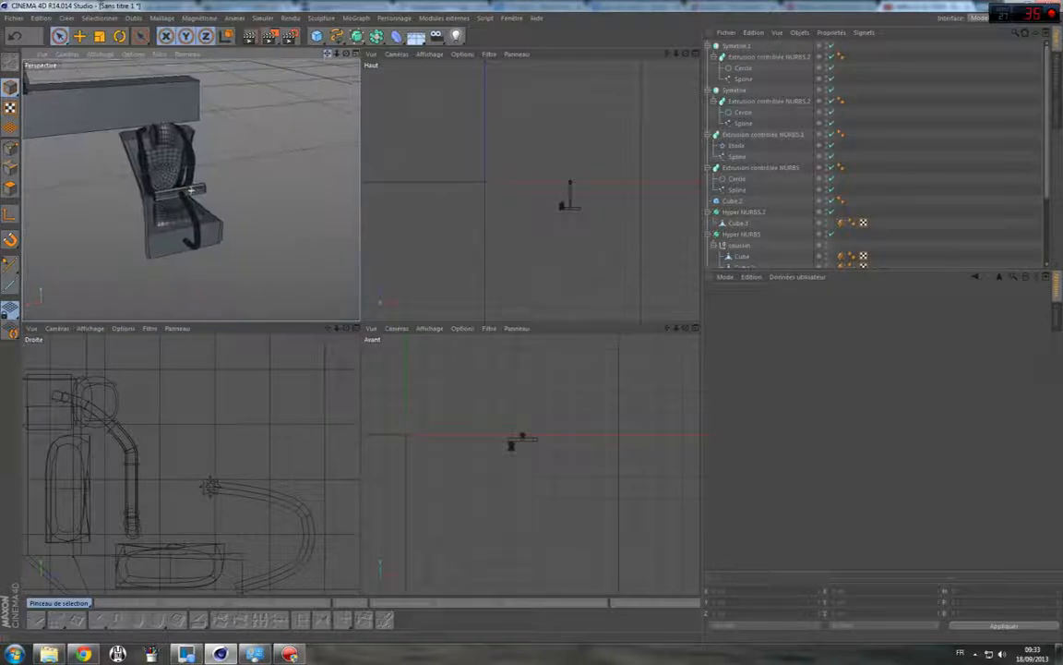
drag(346, 53, 191, 190)
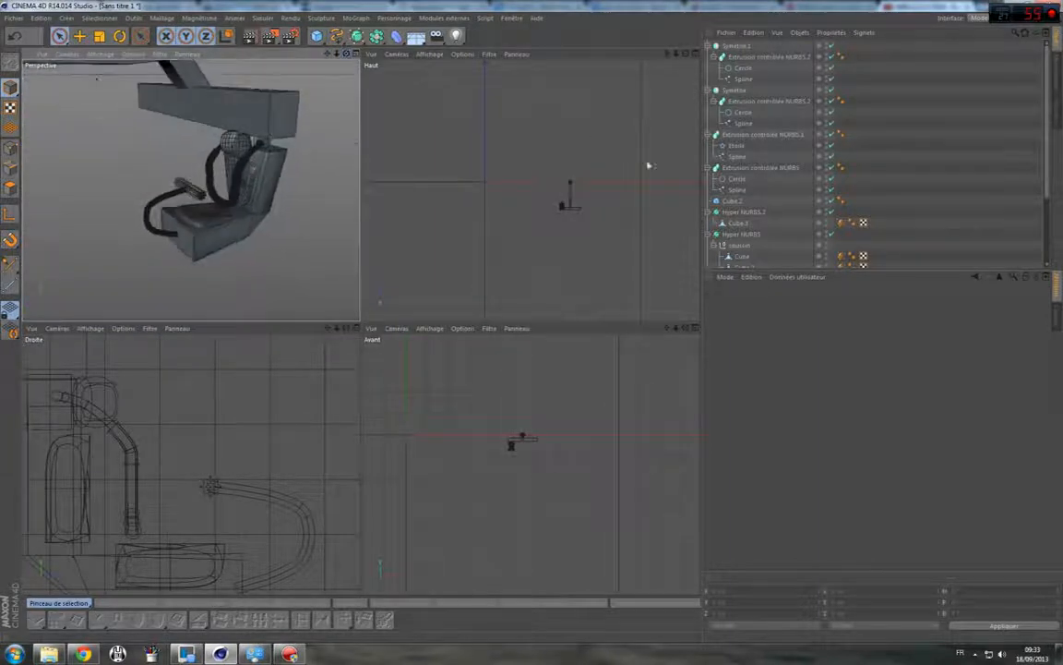
Select all the objects that make up the seat and group them under one null object.
click(743, 223)
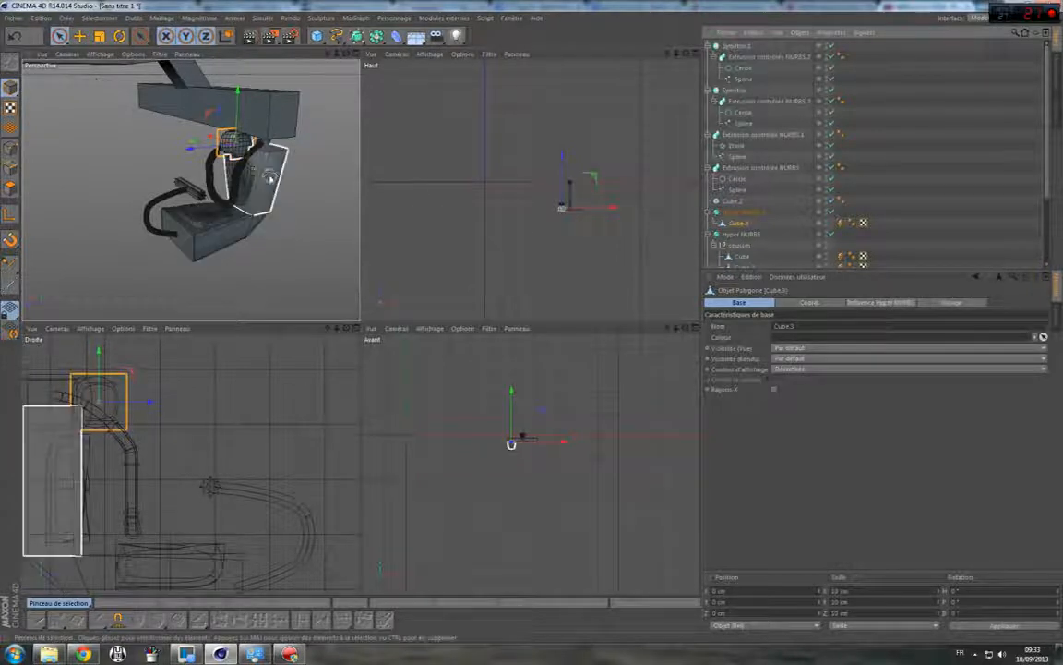
mouse_move(263, 147)
mouse_down()
mouse_move(227, 151)
mouse_move(234, 214)
mouse_move(158, 231)
mouse_move(195, 188)
mouse_up()
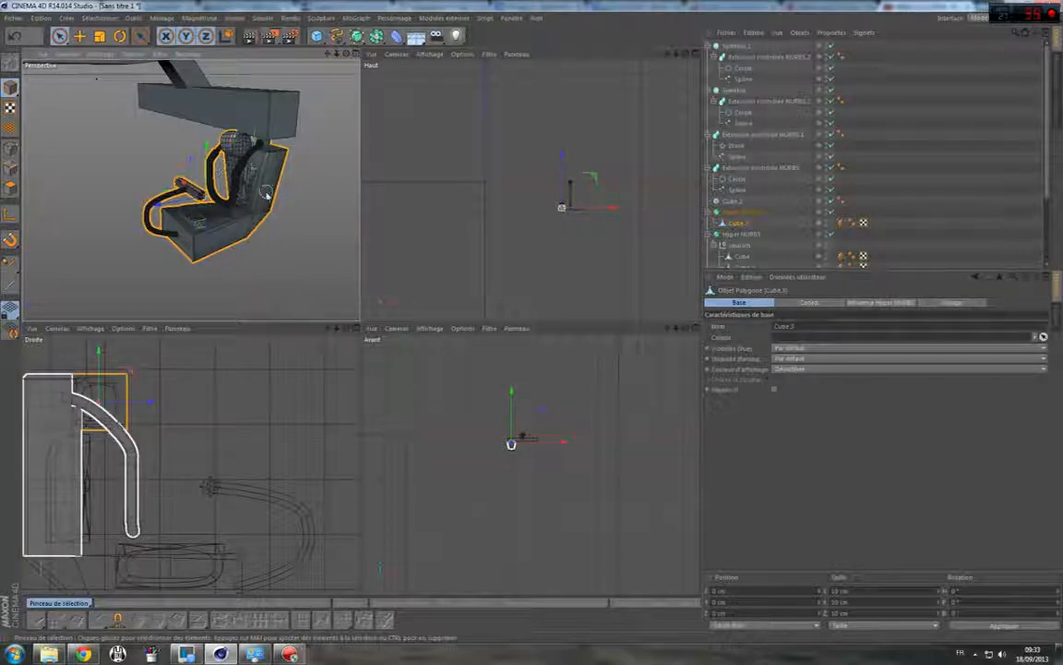
drag(266, 192, 242, 173)
scroll(879, 202, down, 3)
scroll(879, 202, up, 3)
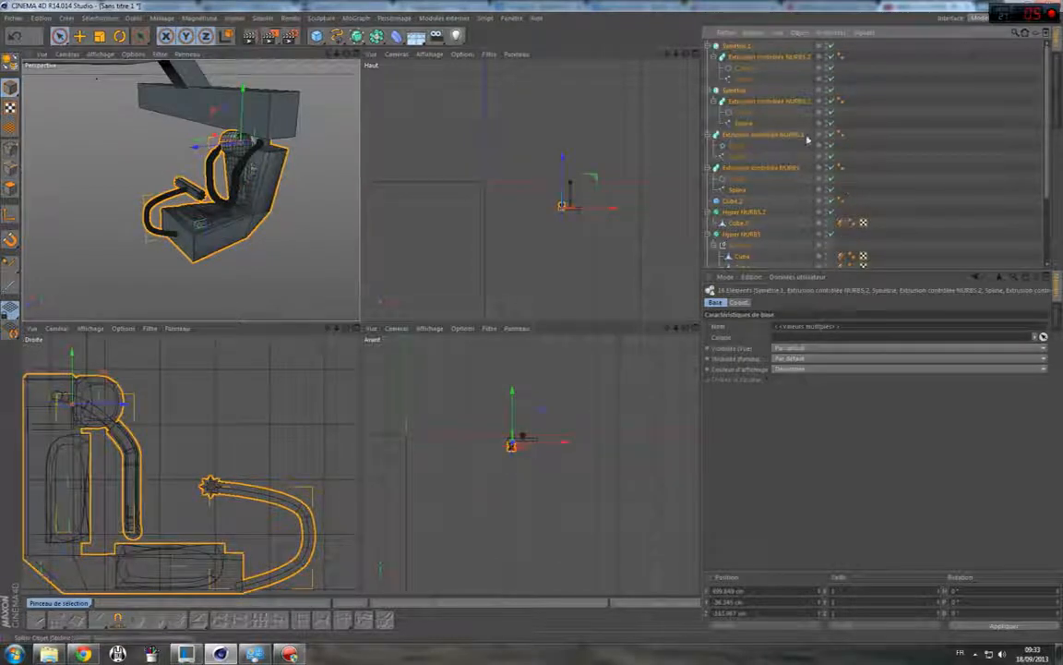
key(alt+g)
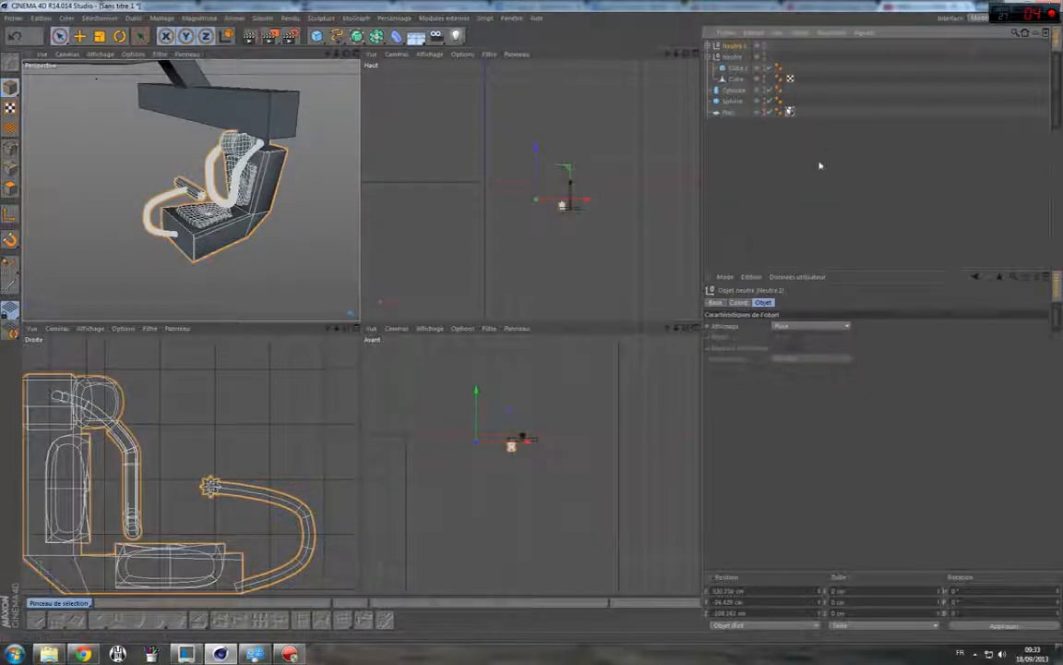
Expand the new group of seat objects, rename its null siege and deselect it.
click(819, 166)
click(708, 46)
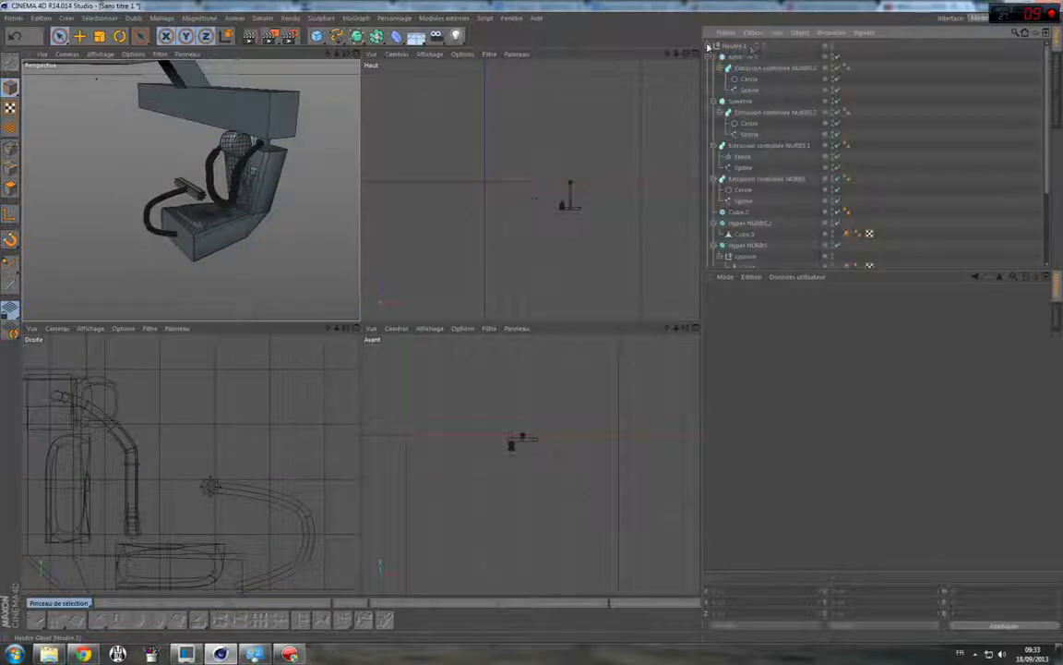
click(831, 46)
click(831, 46)
click(738, 47)
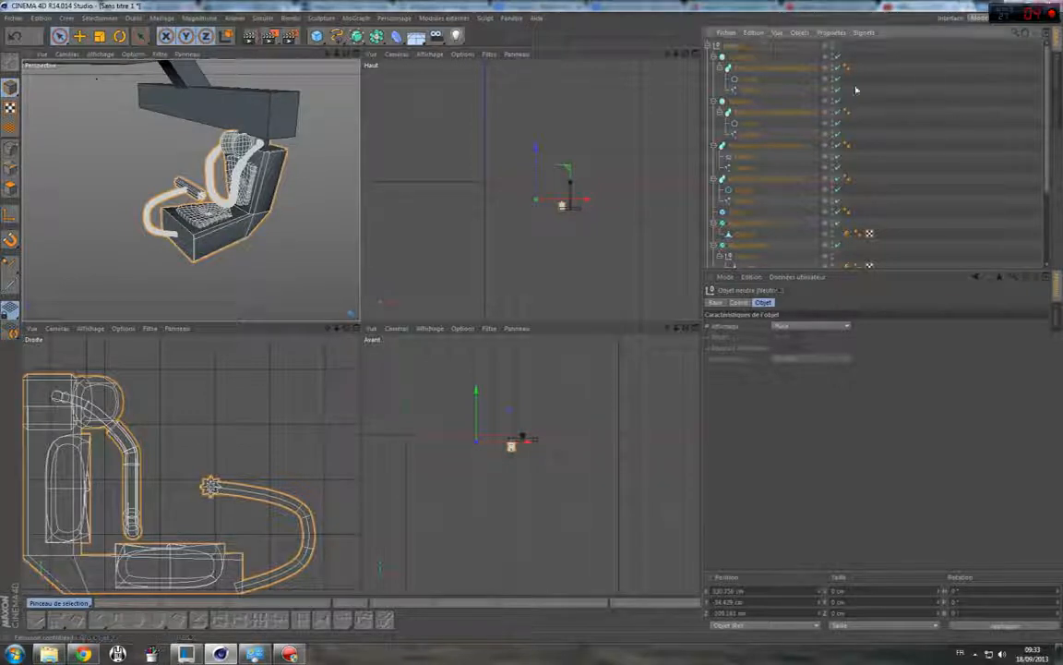
click(302, 246)
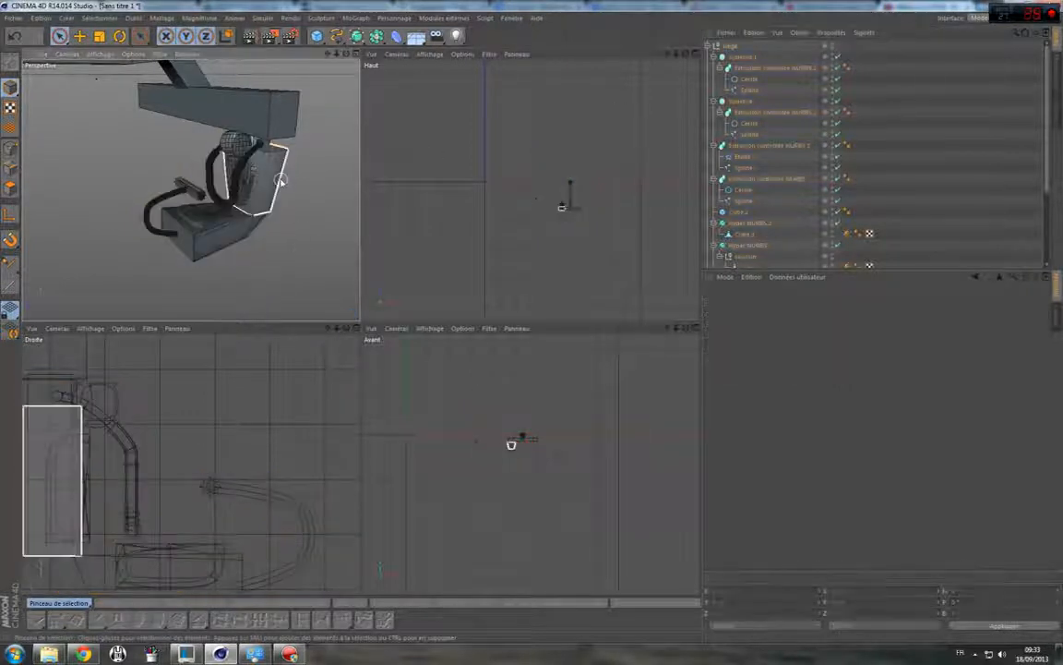
Examine the grouped seat and its position below the support beam, up close and from farther away.
scroll(230, 179, up, 1)
scroll(231, 179, up, 2)
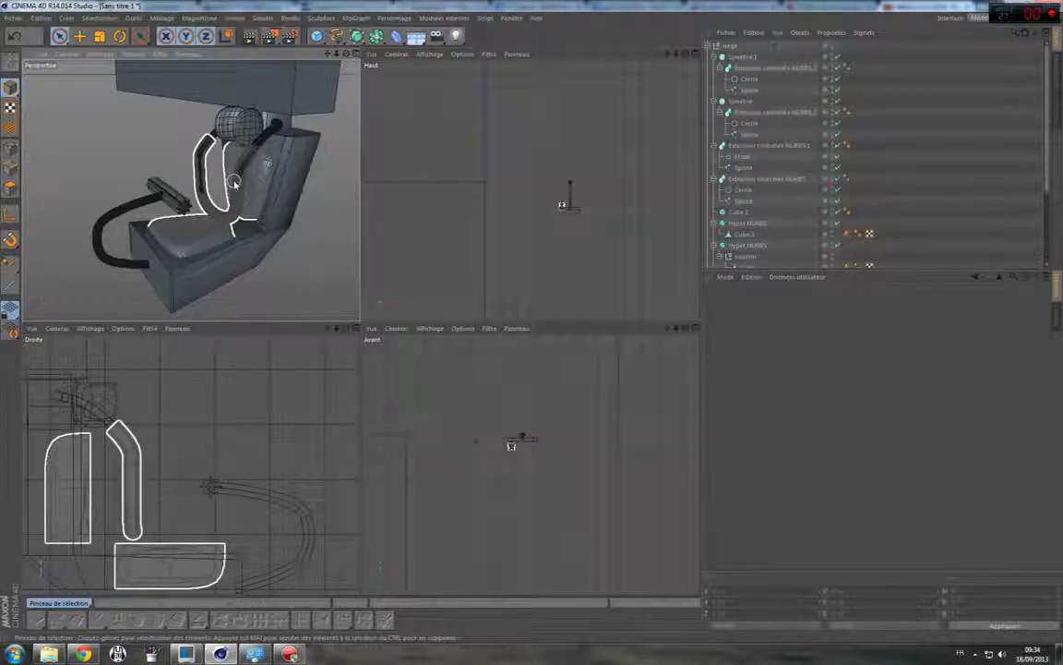
scroll(286, 202, down, 5)
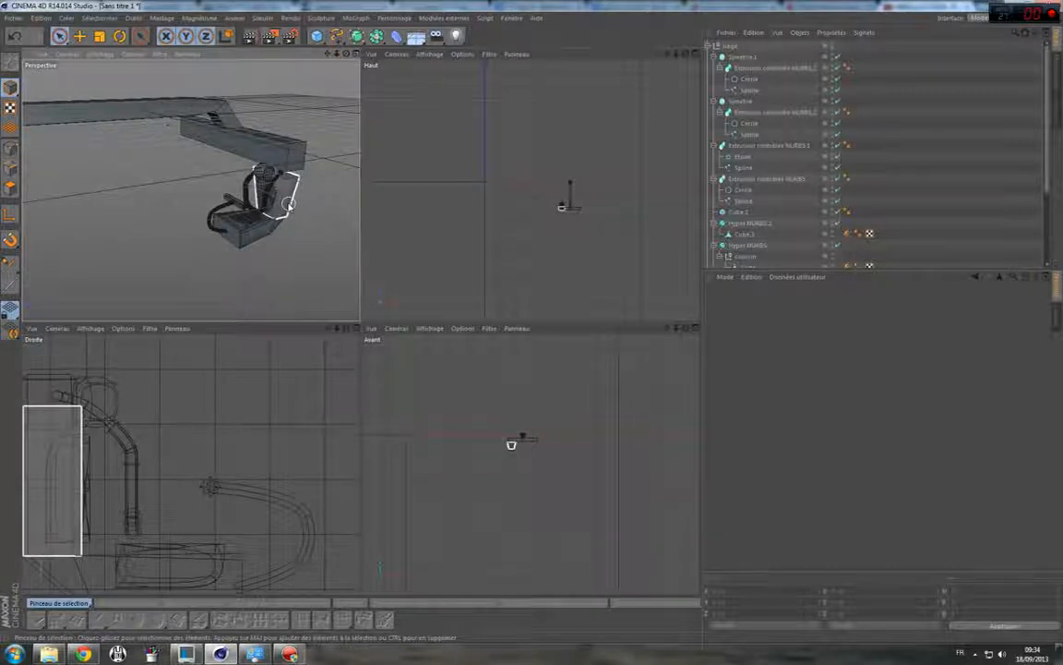
scroll(288, 204, up, 5)
alt+drag(359, 60, 221, 190)
scroll(282, 103, down, 5)
scroll(282, 104, up, 2)
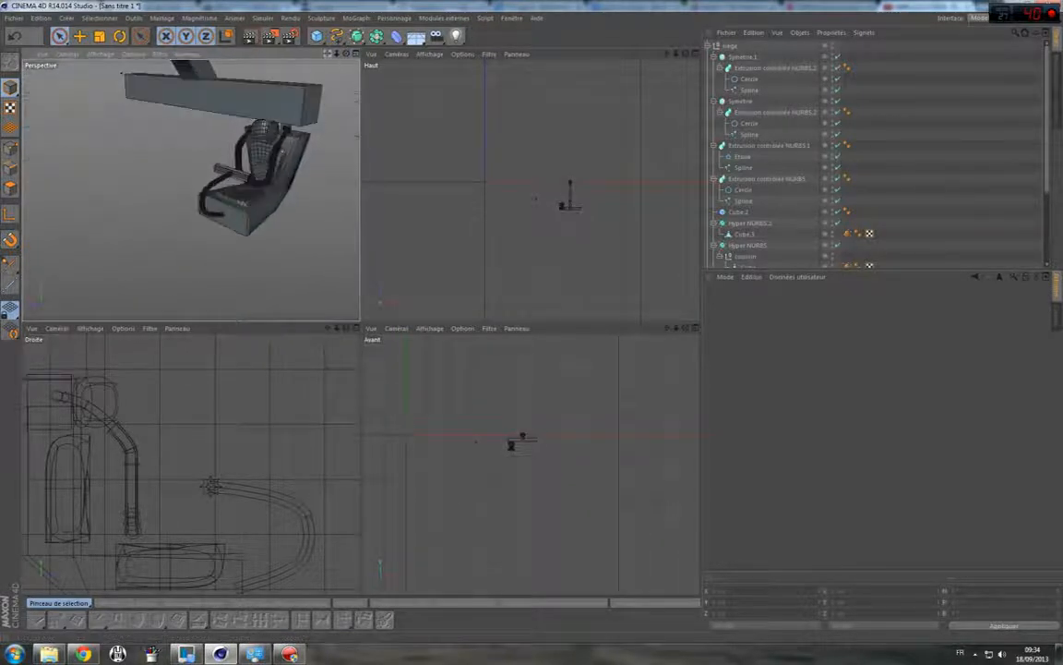
drag(328, 55, 295, 109)
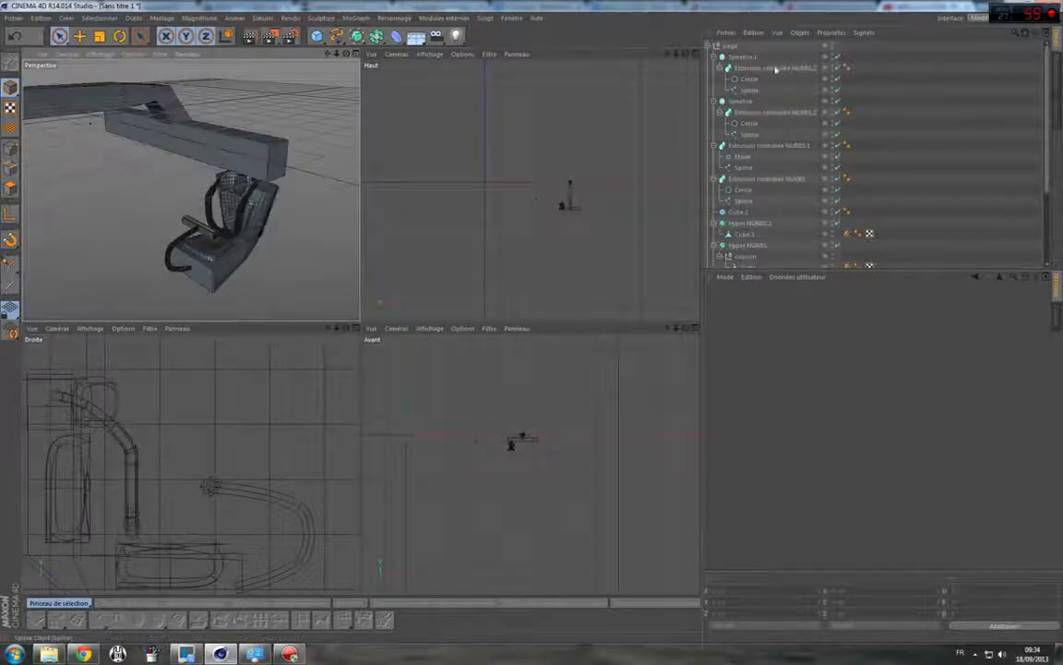
Add a MoGraph Cloner object to the scene.
click(328, 19)
mouse_move(356, 19)
click(366, 101)
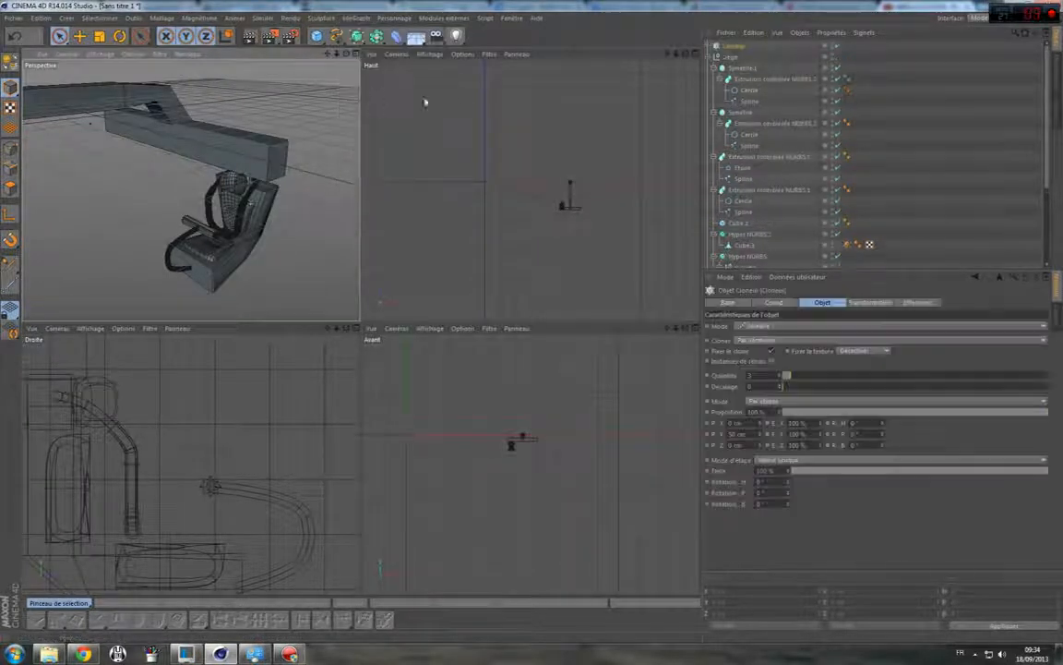
Try to nest the siege group inside the Cloner at its original position, and undo it.
drag(731, 57, 734, 47)
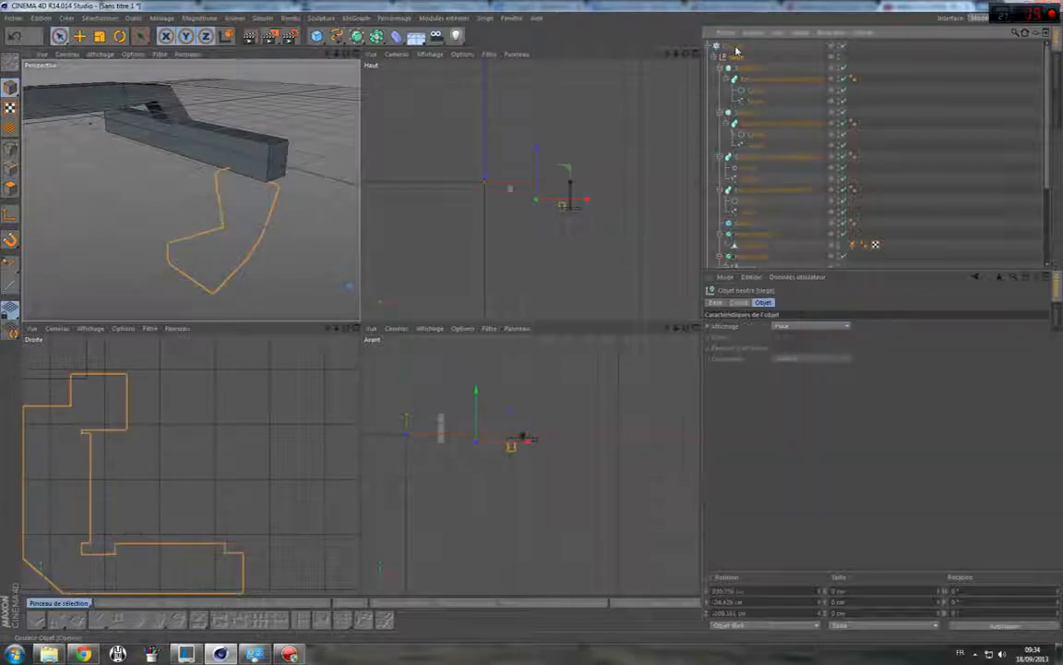
click(735, 49)
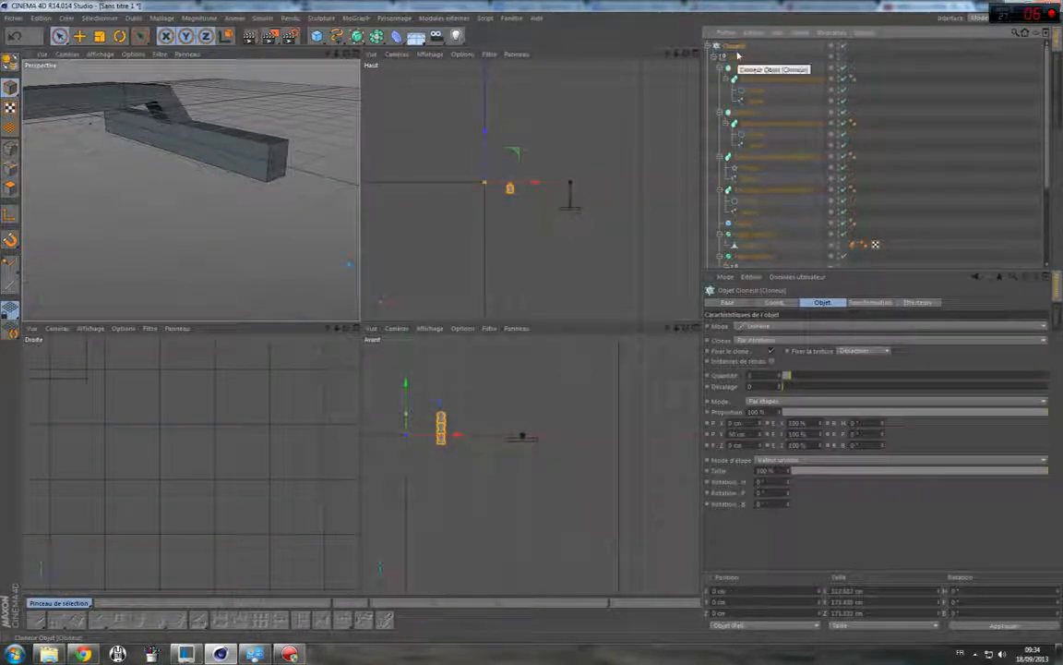
key(ctrl+z)
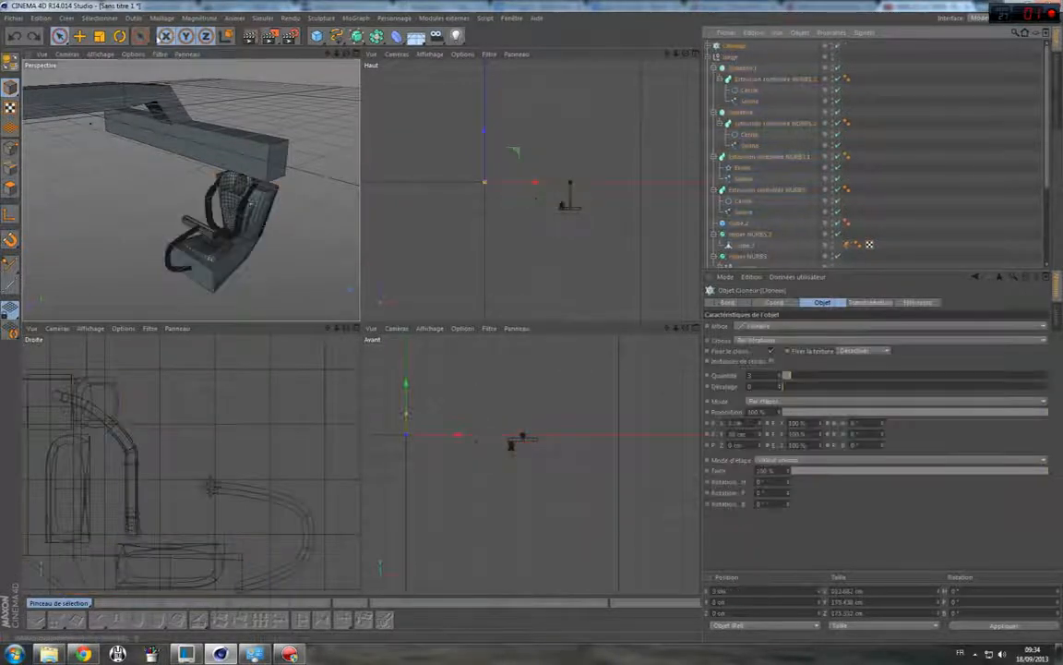
Move the empty Cloner to the position of the beam above the seat.
drag(140, 36, 183, 68)
click(169, 148)
key(space)
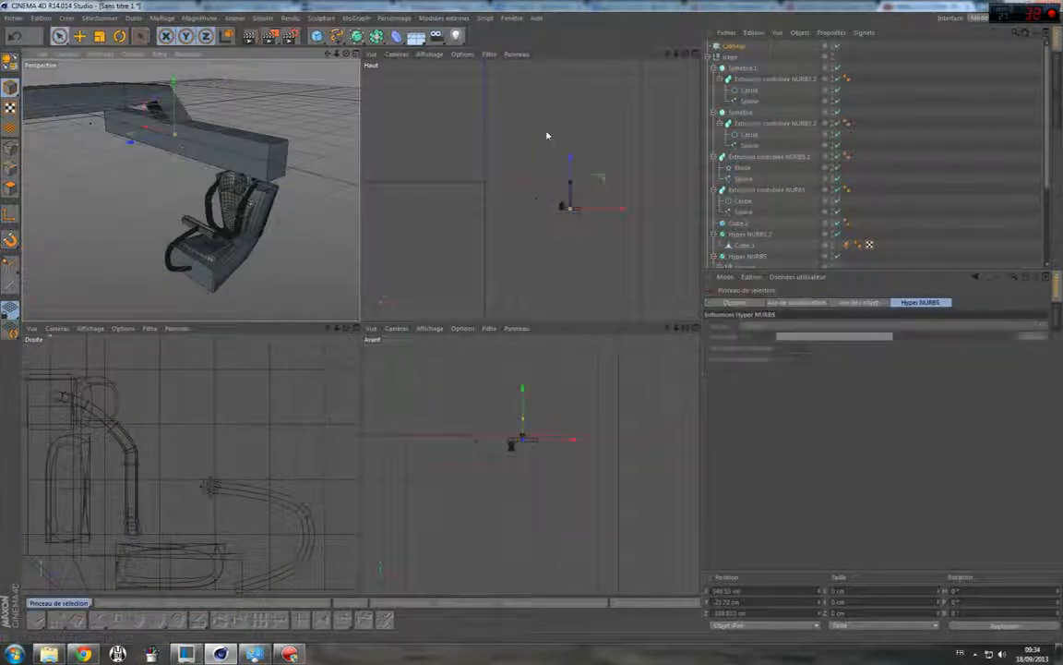
Nest the siege group inside the Cloner and set the clone spacing to 53 cm in X and 0 cm in Y.
drag(741, 50, 738, 46)
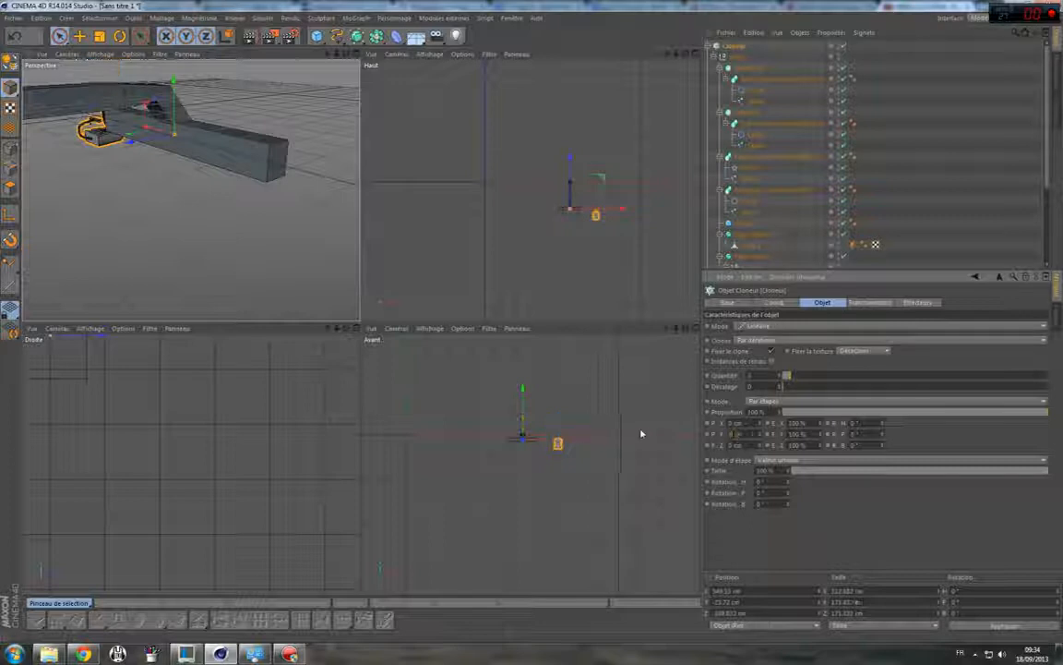
drag(738, 423, 740, 423)
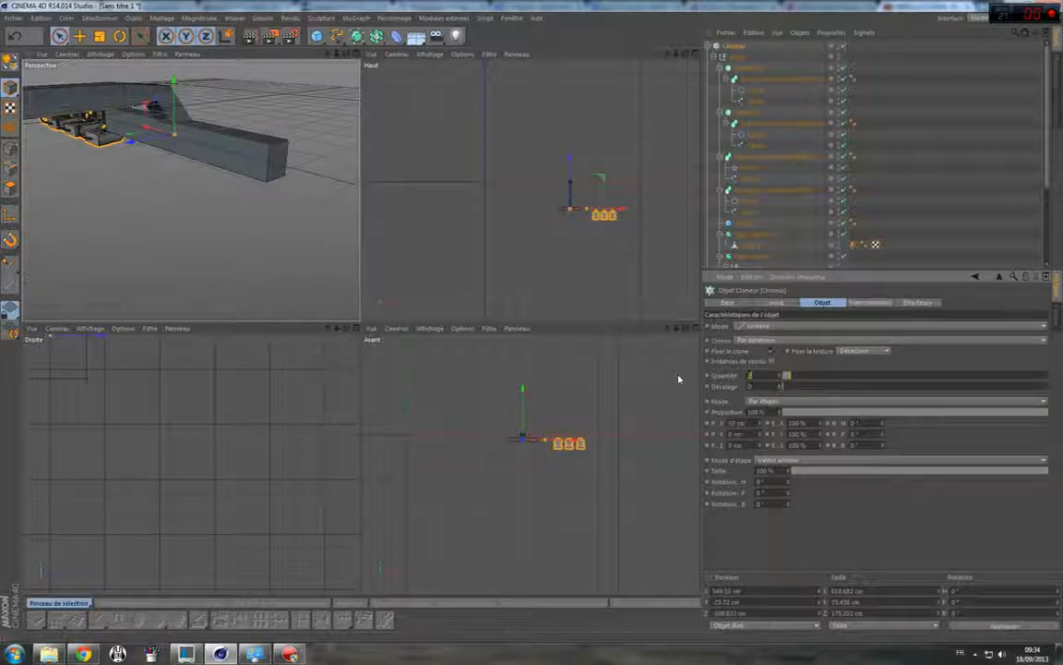
Set the Cloner's count to 6 and slide the row of seats along X to line up under the beam.
text(6)
key(Return)
drag(604, 215, 568, 214)
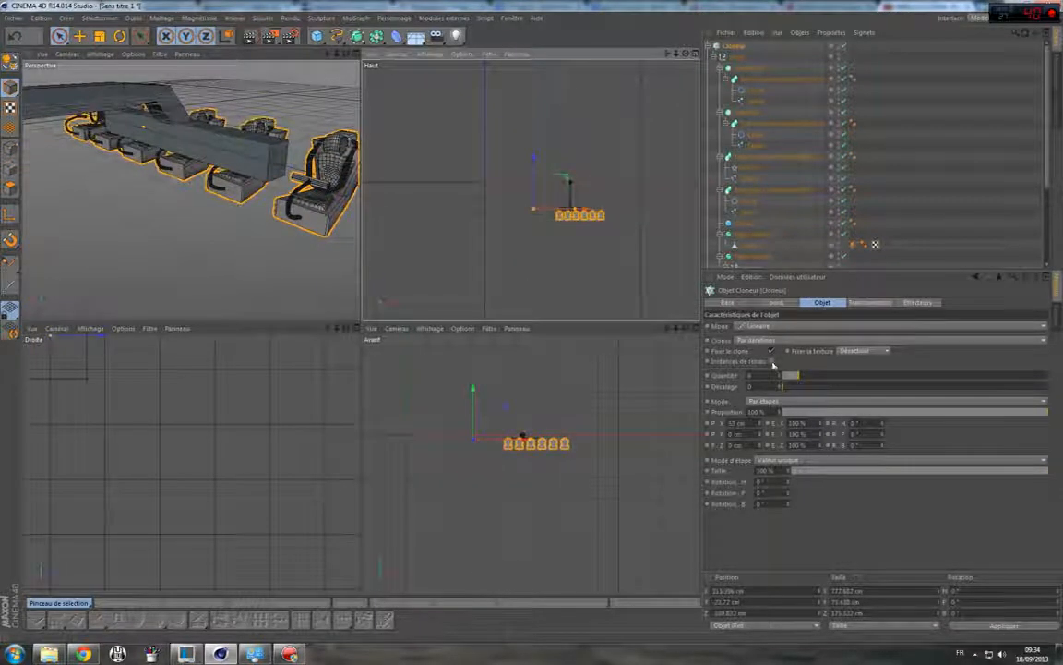
Take the siege group out of the Cloner and delete the empty Cloner.
click(729, 57)
scroll(778, 169, down, 3)
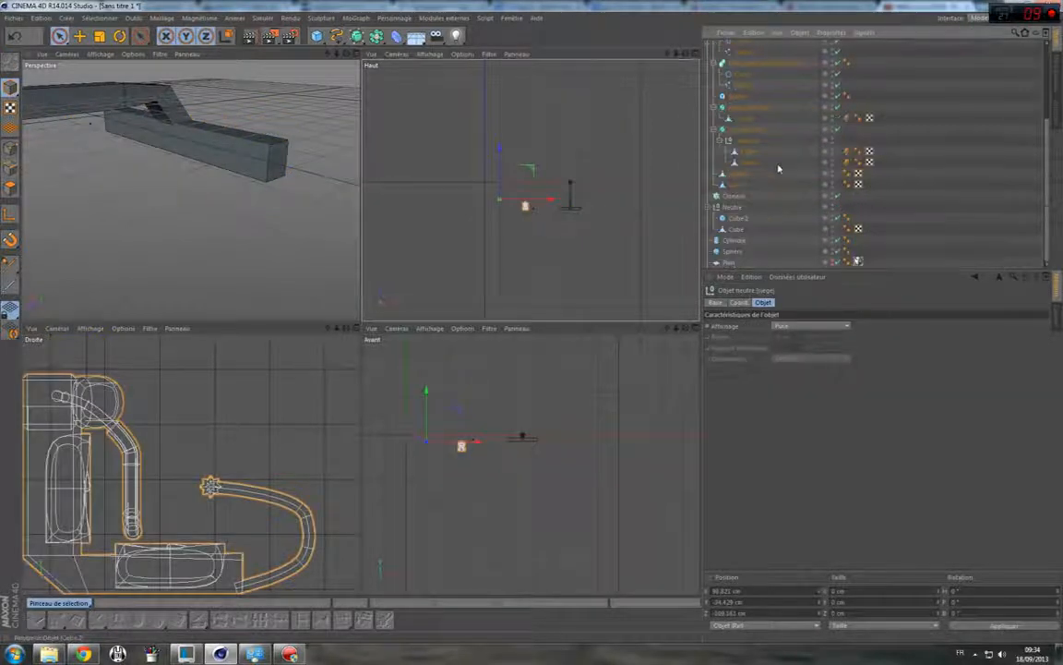
click(731, 197)
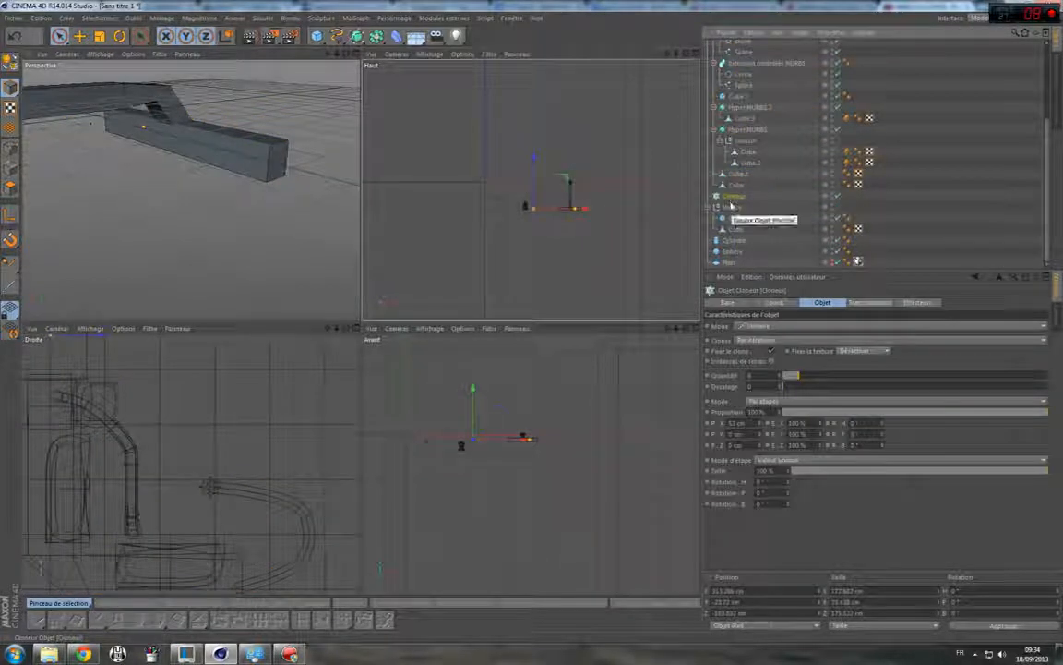
click(952, 203)
click(735, 200)
key(Delete)
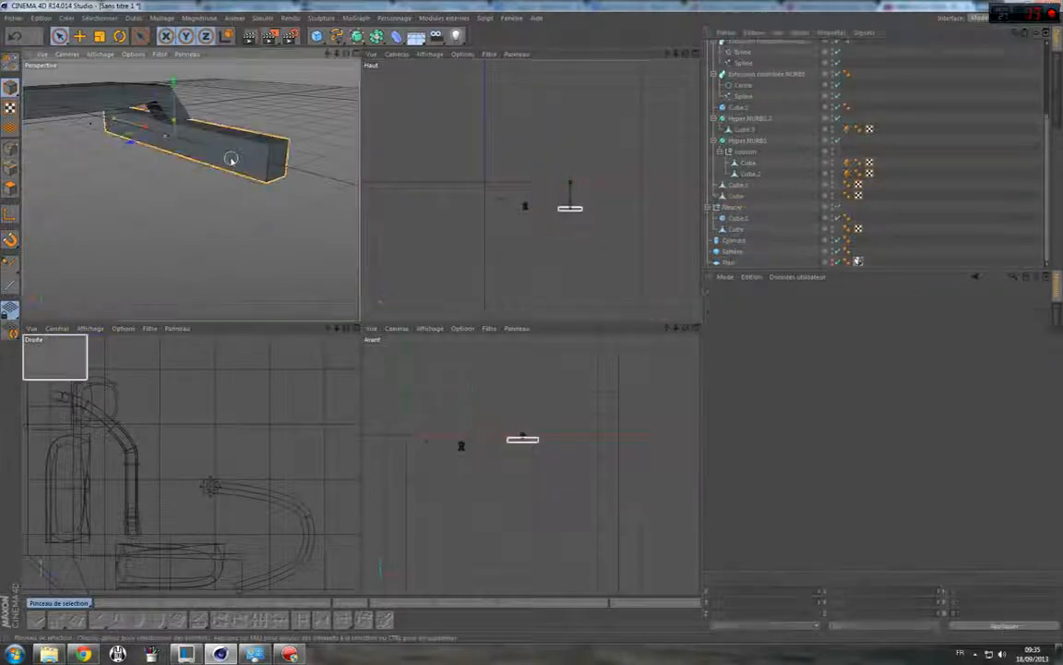
Draw a two-point linear spline along the support beam in the top view.
click(757, 218)
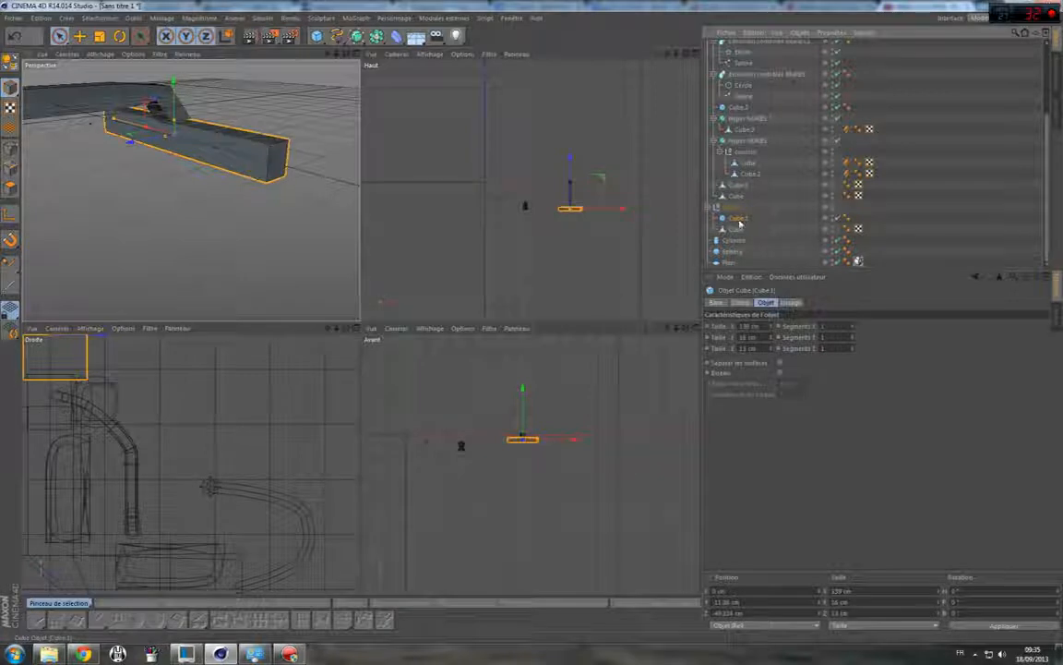
click(337, 35)
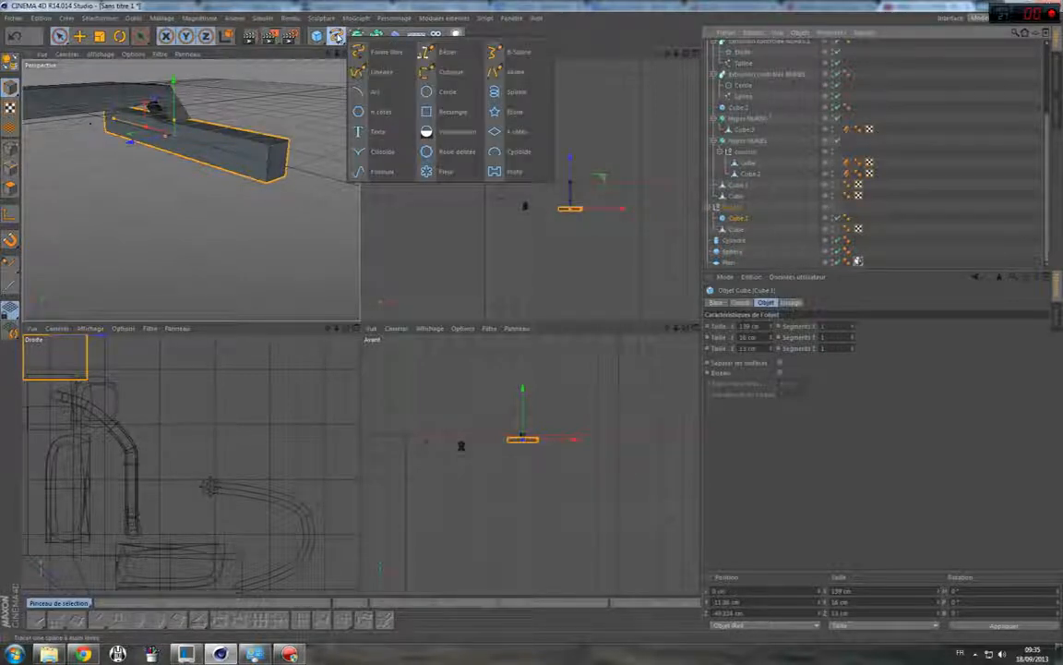
click(374, 72)
key(space)
click(591, 212)
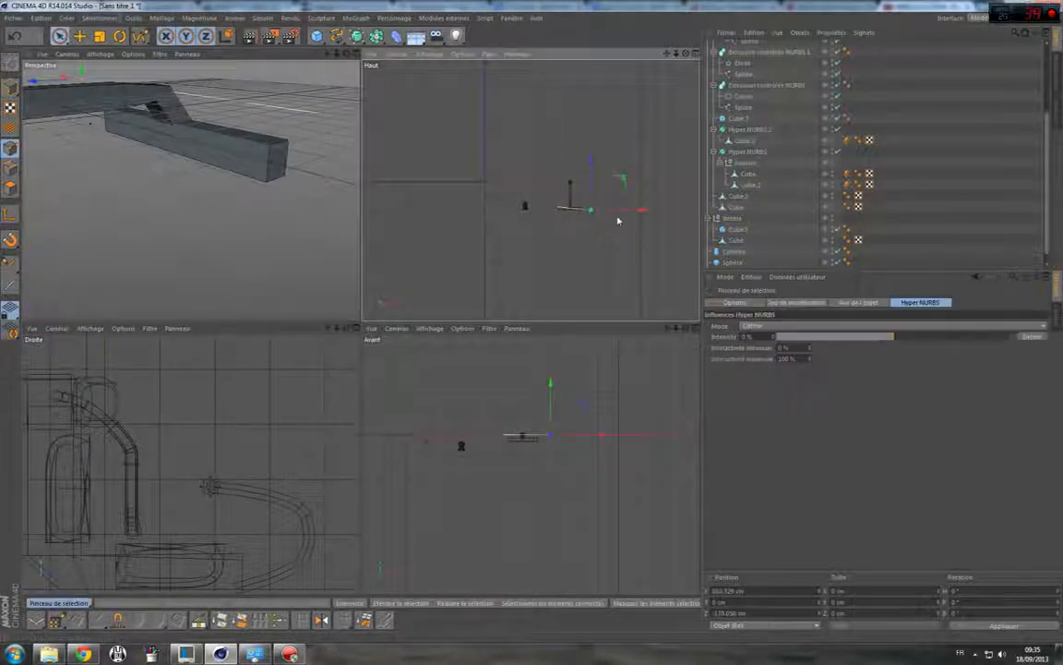
Move the spline's end points along X to match both ends of the support beam.
scroll(618, 225, up, 2)
click(528, 205)
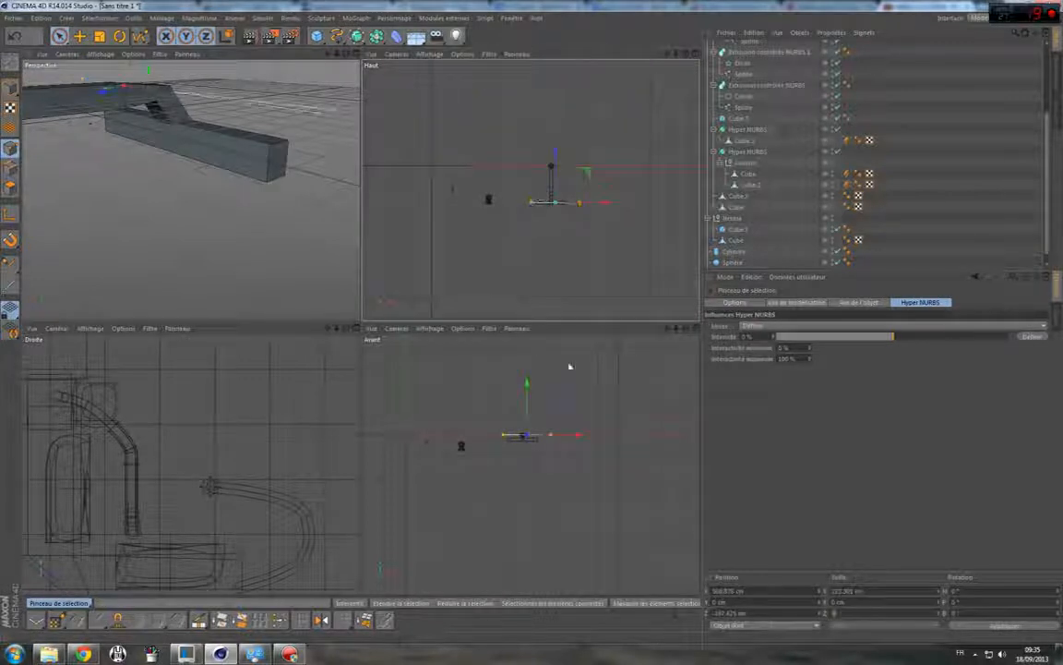
scroll(604, 226, up, 2)
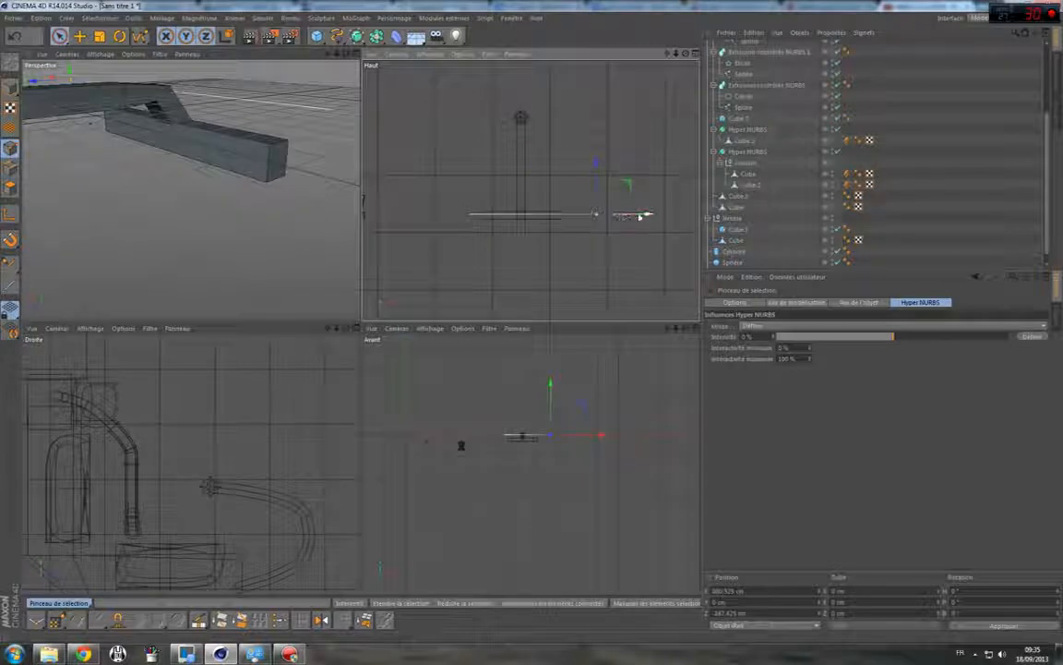
drag(640, 216, 507, 219)
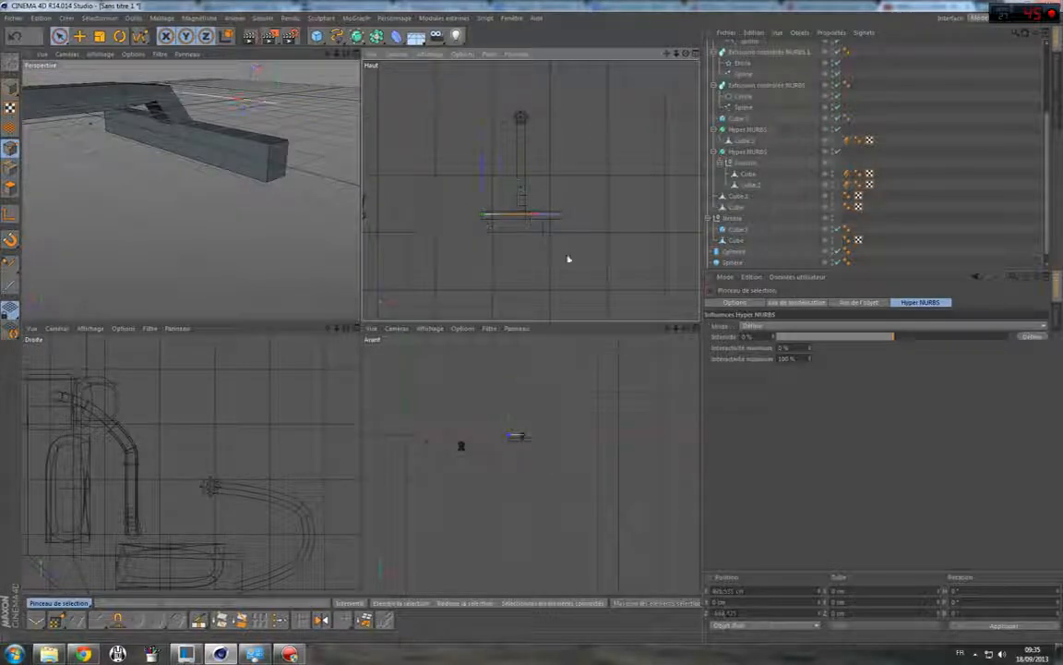
click(566, 216)
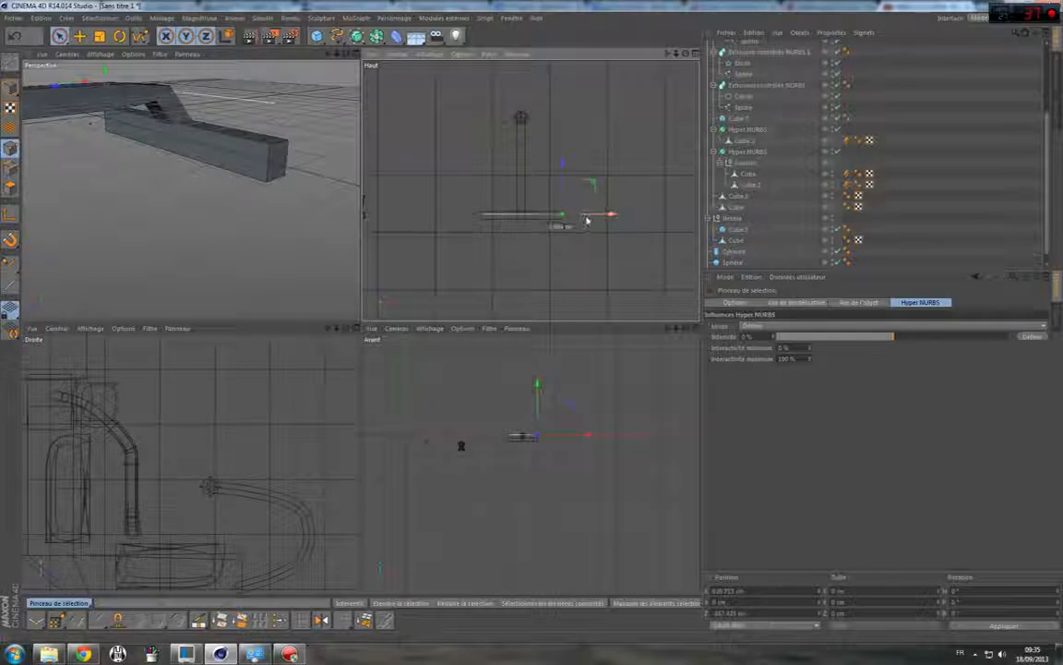
click(613, 220)
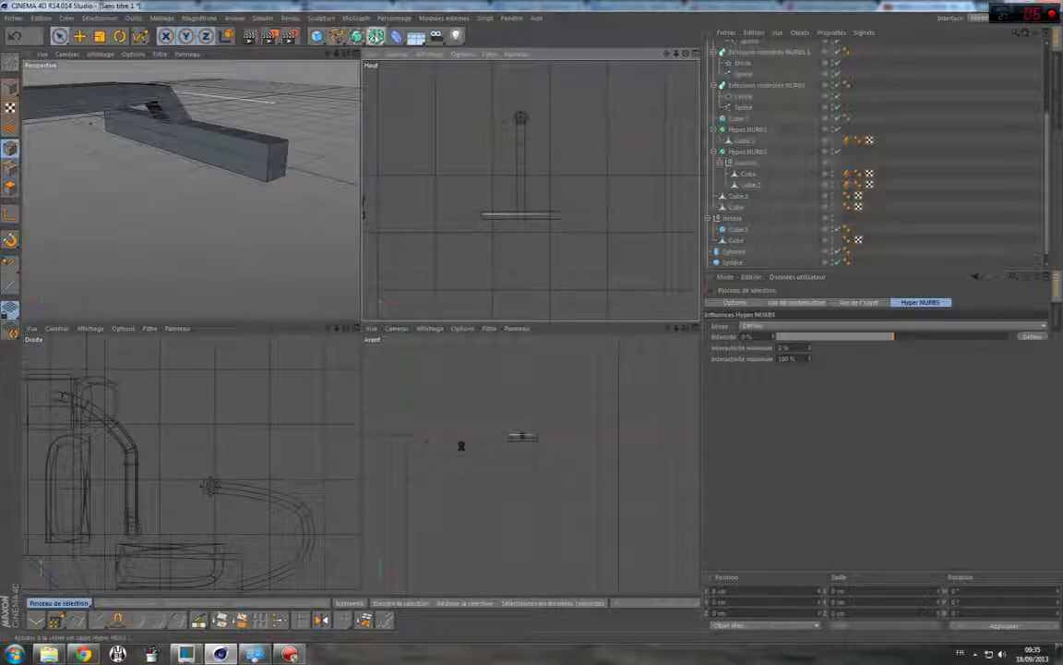
Add an Extrusion contrôlée NURBS (Sweep) object to the scene.
click(376, 35)
click(356, 35)
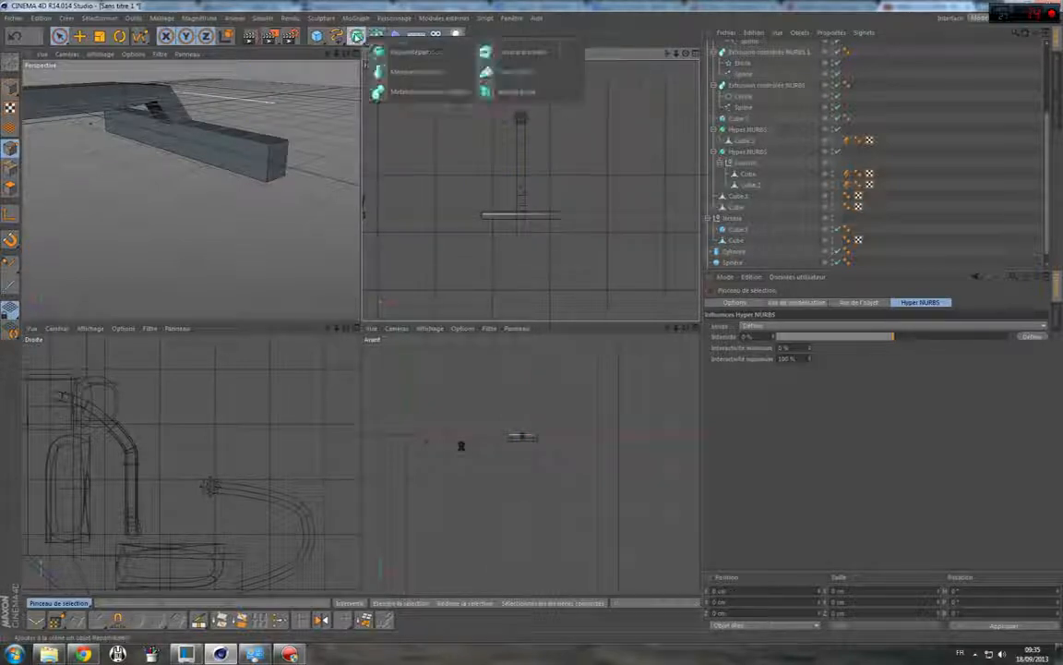
click(411, 92)
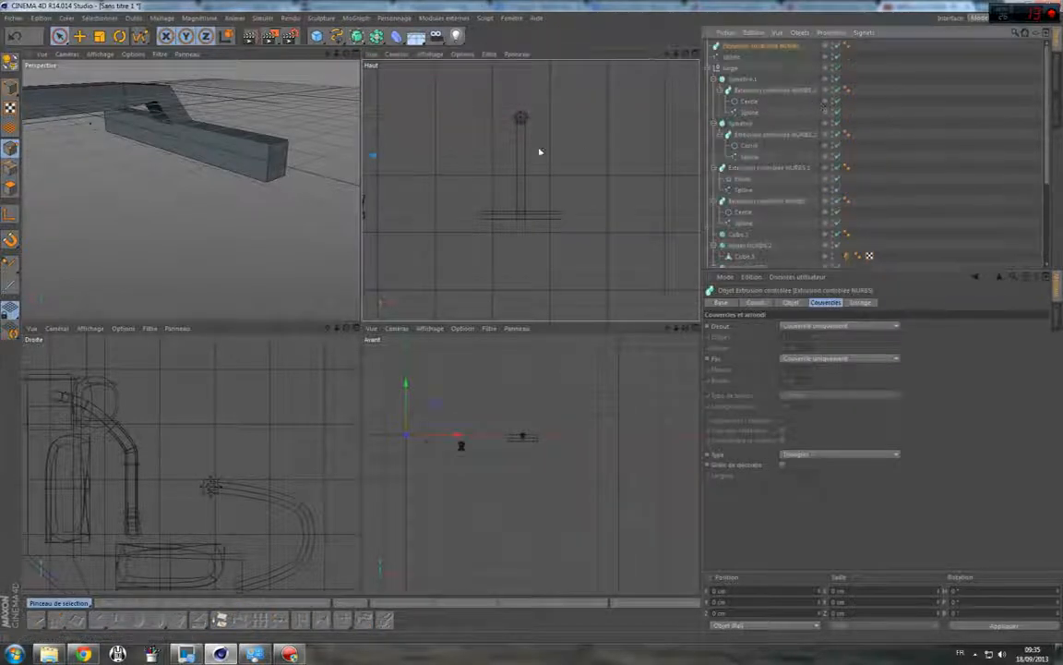
click(140, 35)
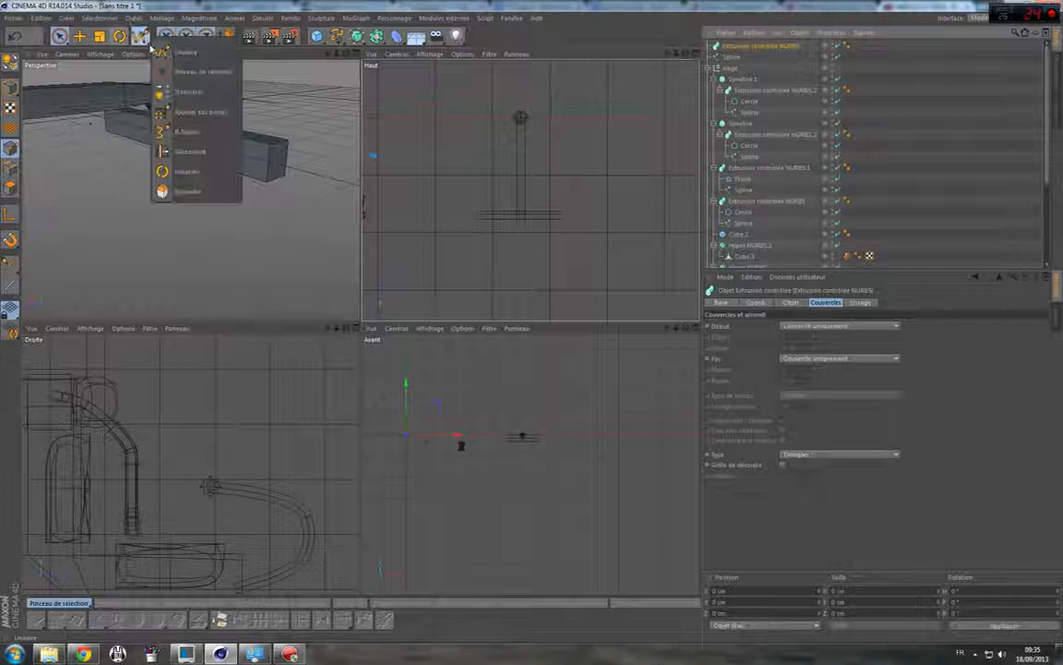
click(189, 72)
click(518, 221)
click(59, 37)
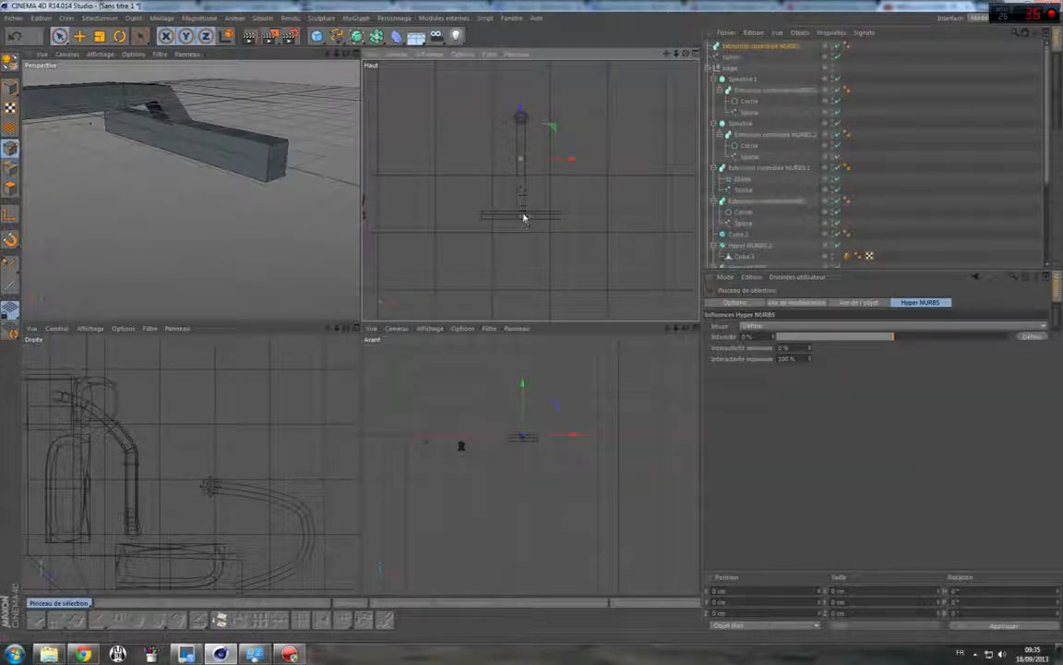
Add a Rectangle spline and nest it with the beam spline inside the new Extrusion contrôlée NURBS object.
click(336, 37)
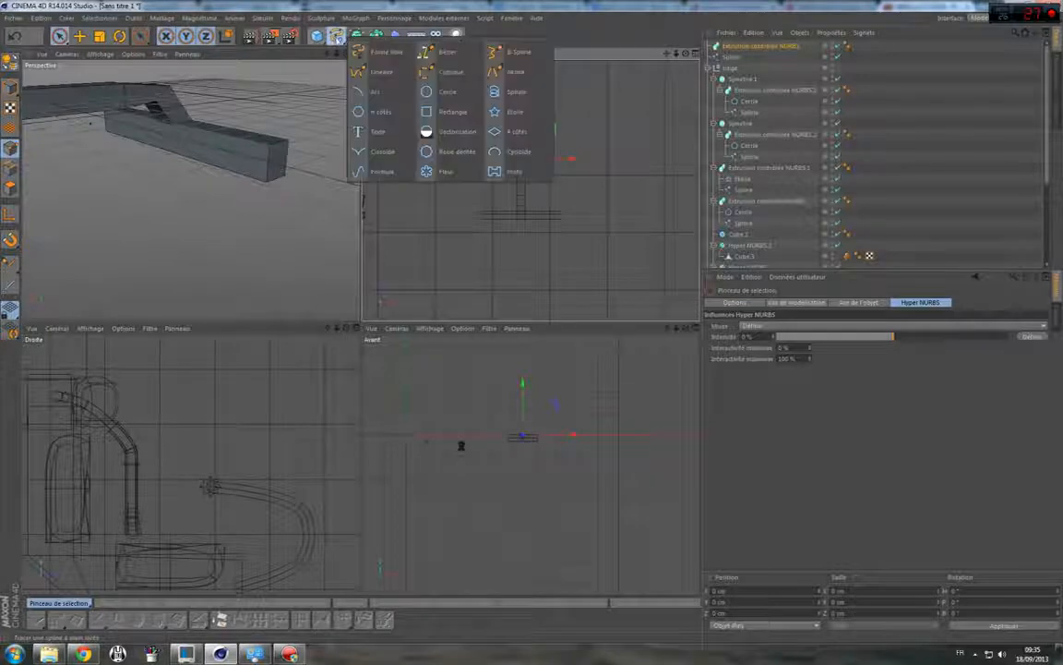
click(404, 99)
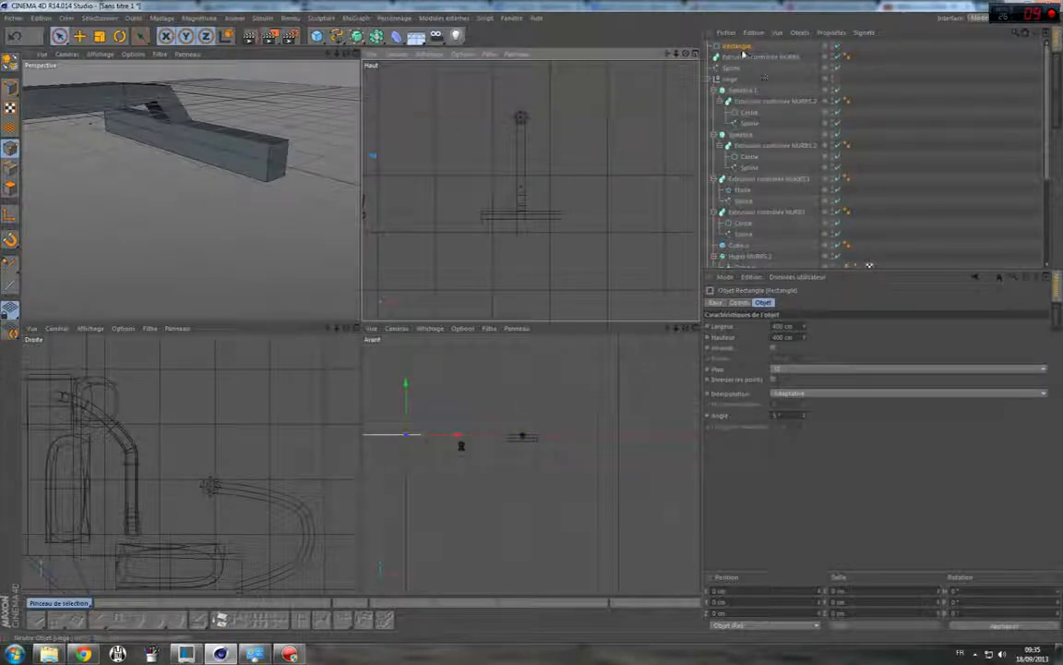
drag(739, 45, 755, 56)
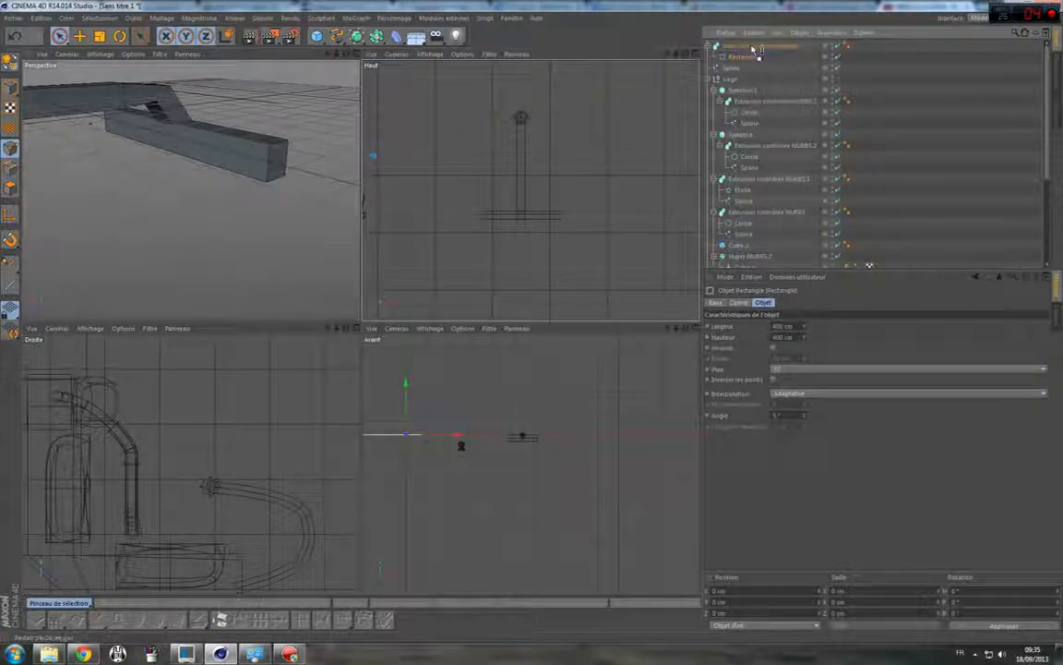
key(c)
key(ctrl+z)
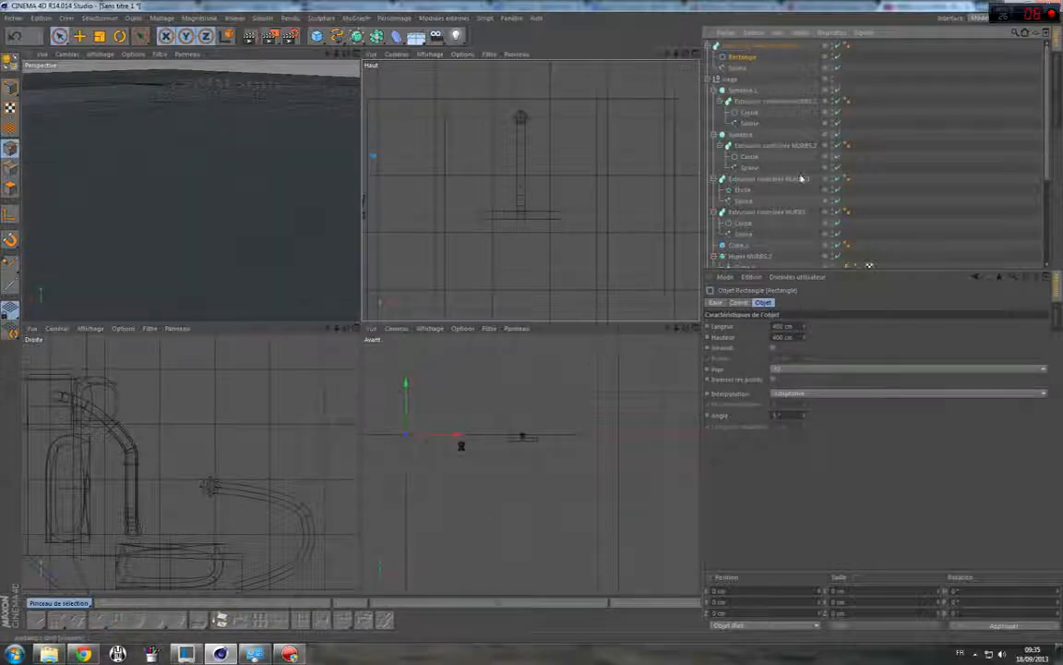
Set the rectangle profile's plane to XY.
click(796, 373)
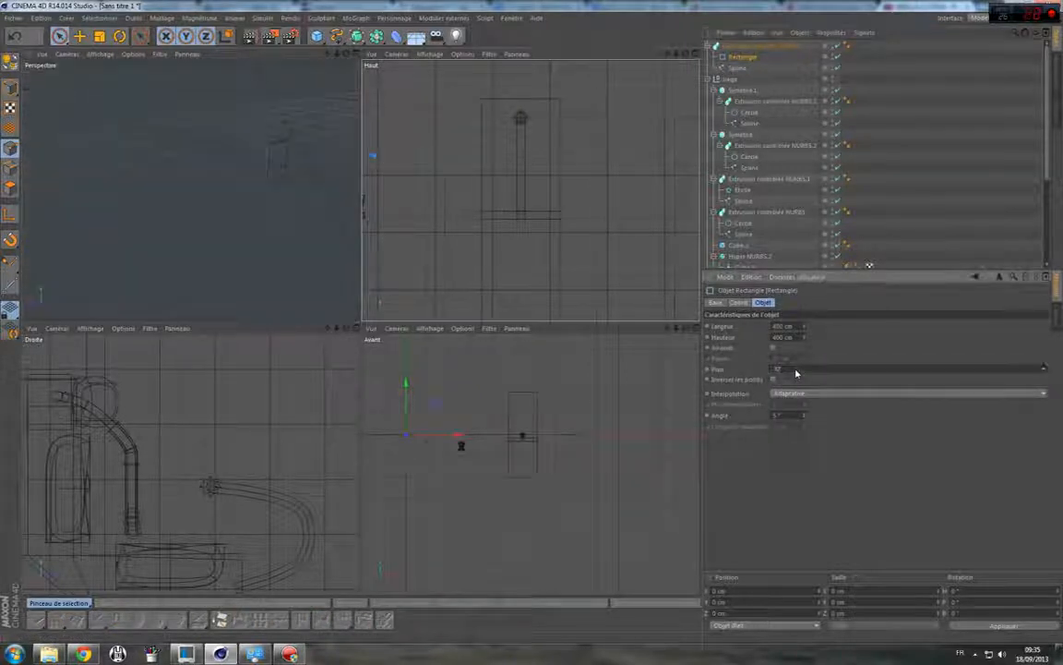
scroll(796, 373, down, 1)
scroll(274, 193, down, 8)
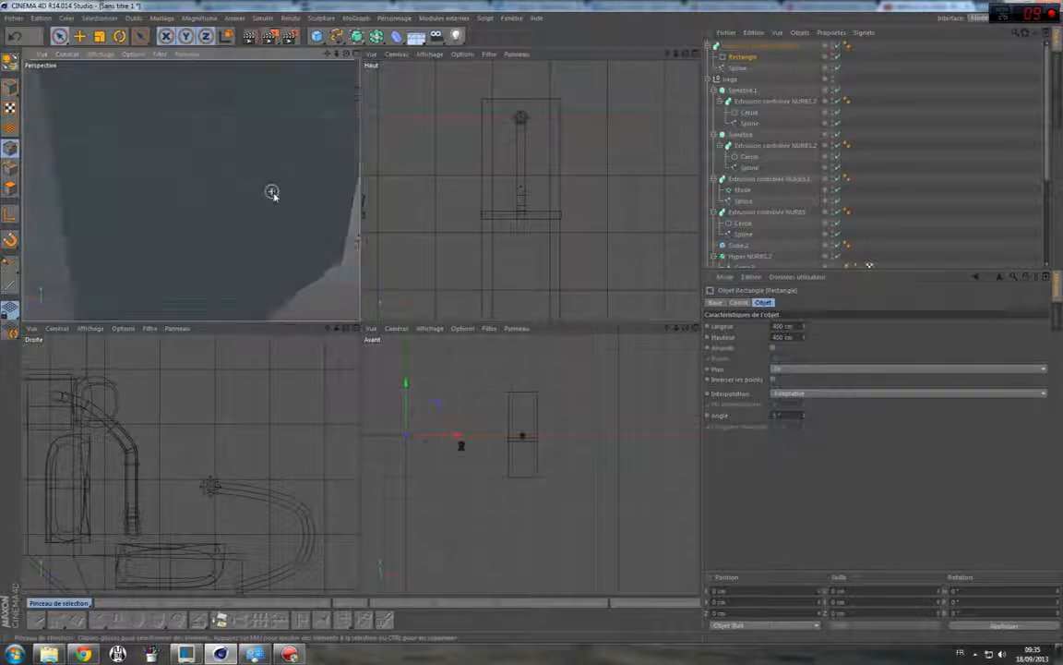
scroll(289, 196, up, 3)
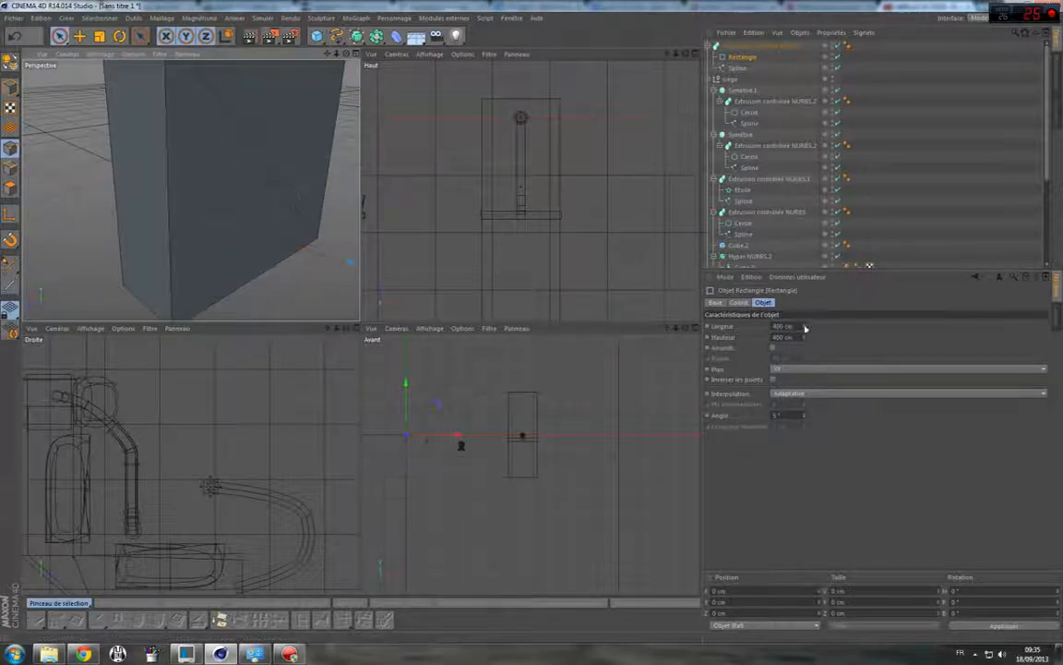
Set the rectangle profile's width and height to 20 cm.
double_click(794, 325)
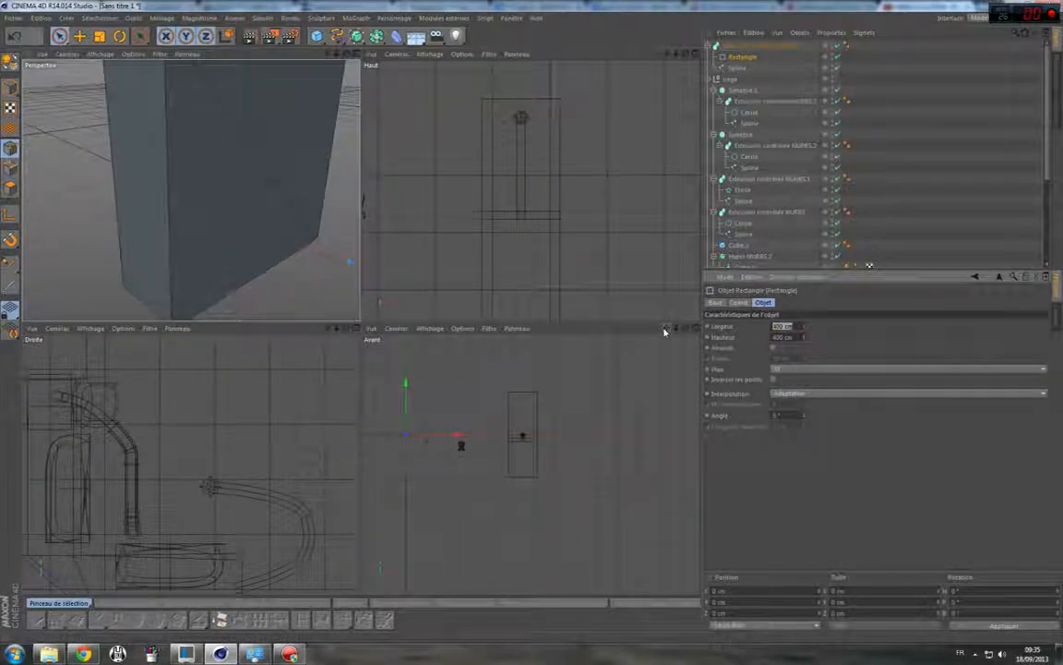
text(30)
key(Return)
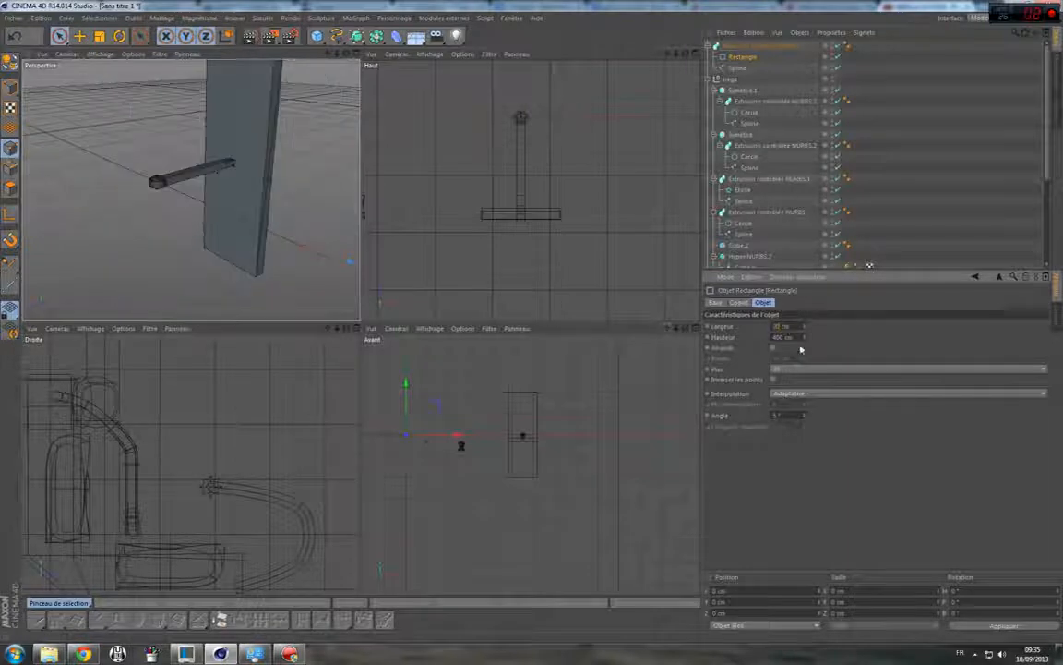
double_click(786, 337)
text(20)
key(Return)
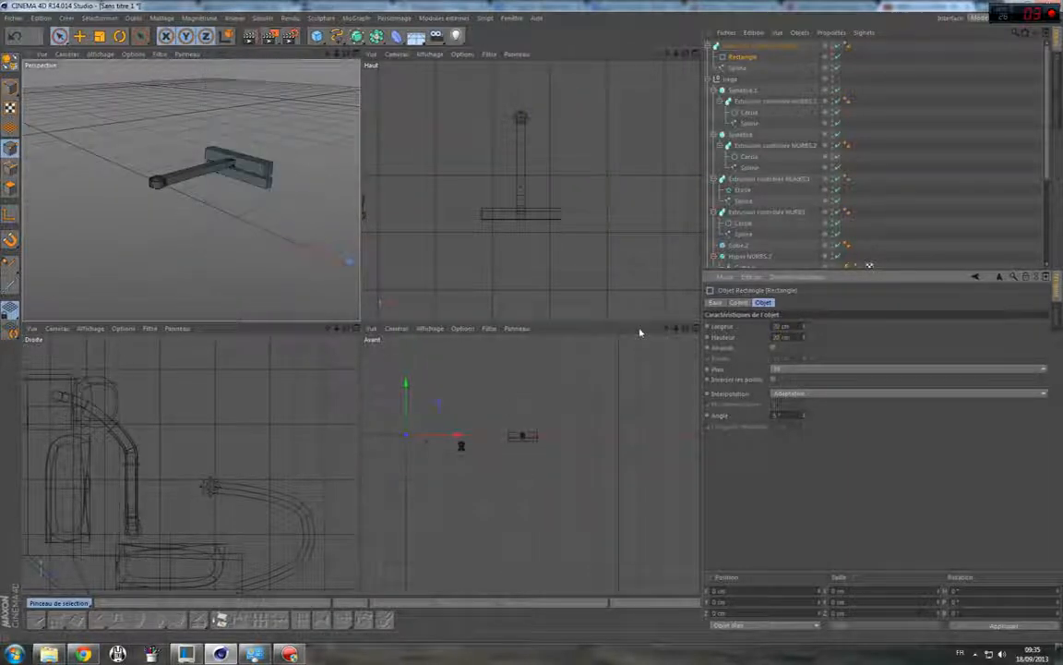
scroll(243, 181, up, 8)
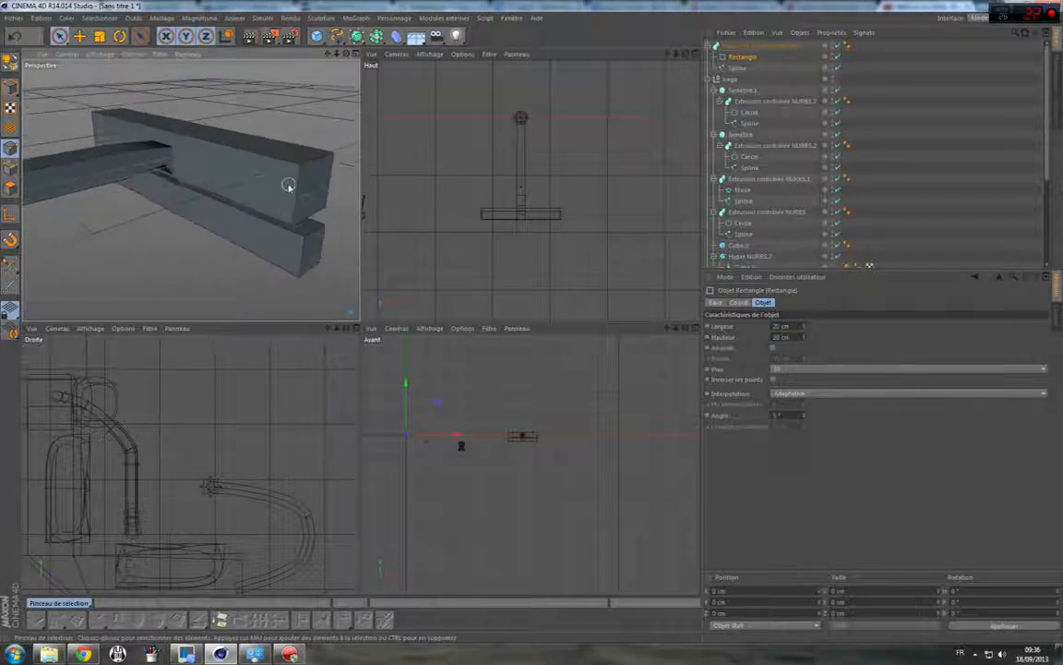
Reduce the rectangle profile's width and height to 15 cm.
double_click(783, 326)
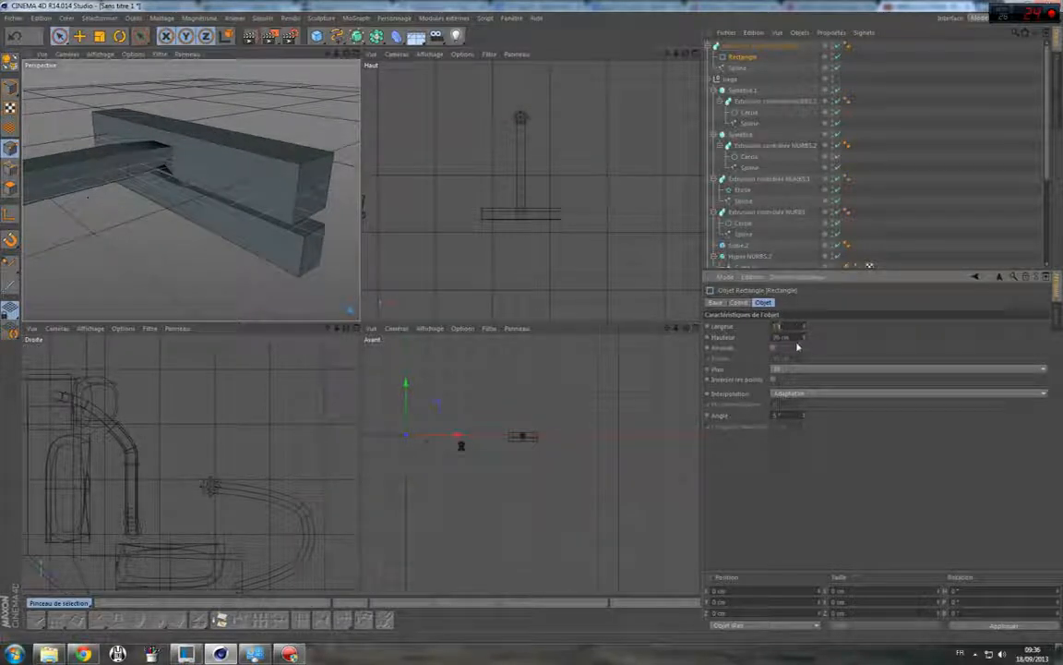
key(Tab)
text(15)
key(Return)
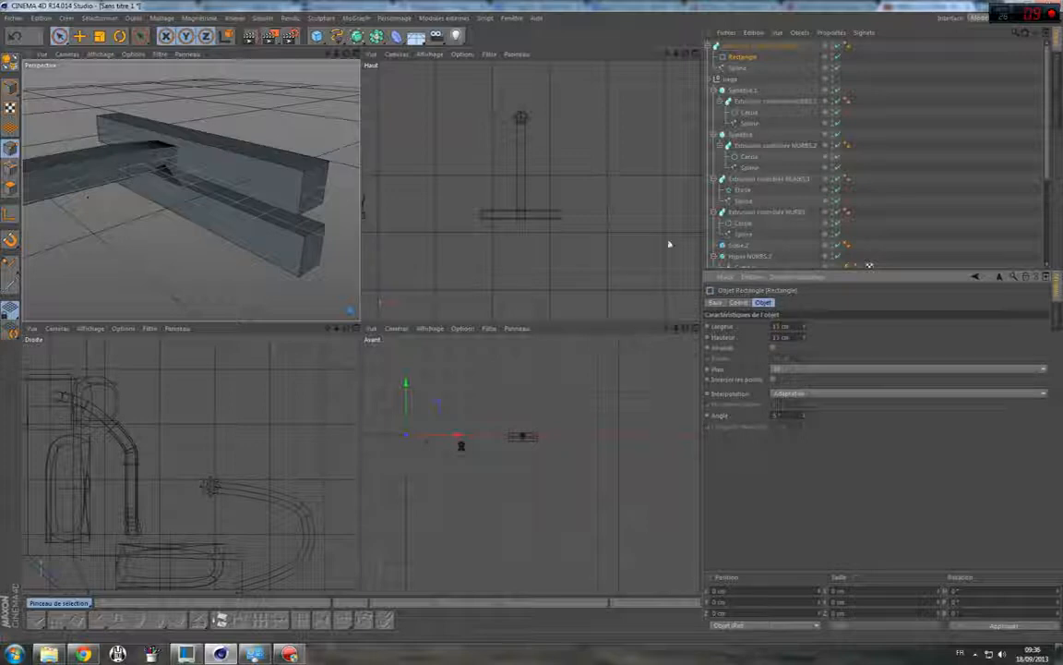
Set the rectangle profile's width and height to 10 cm.
drag(791, 325, 632, 334)
drag(792, 338, 598, 350)
key(Return)
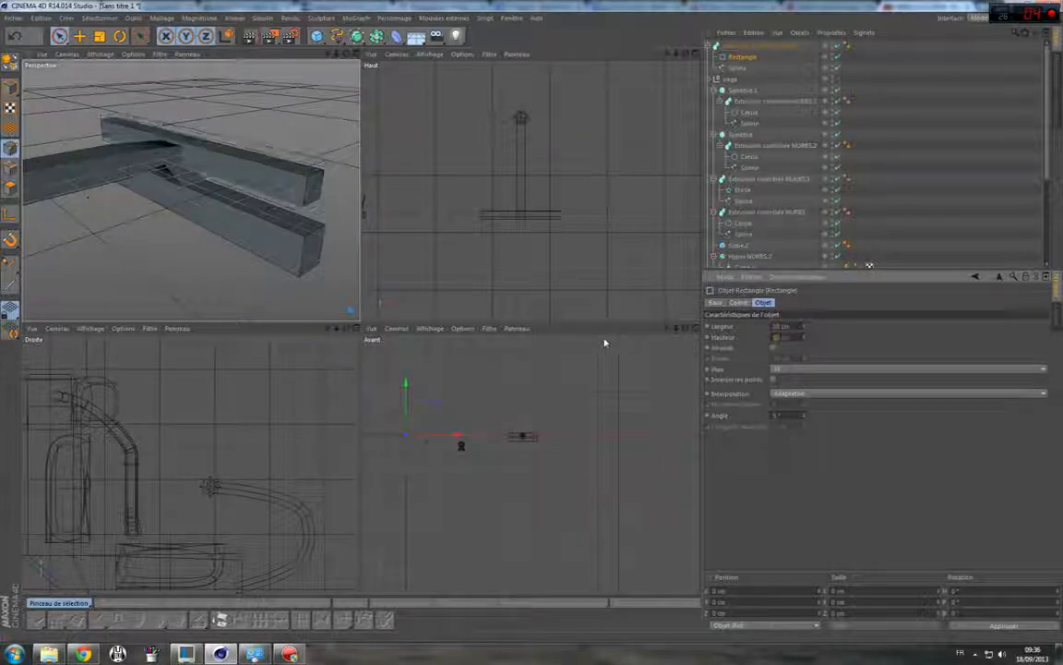
Select the swept bar in model mode and lower it into the existing support beam.
click(60, 35)
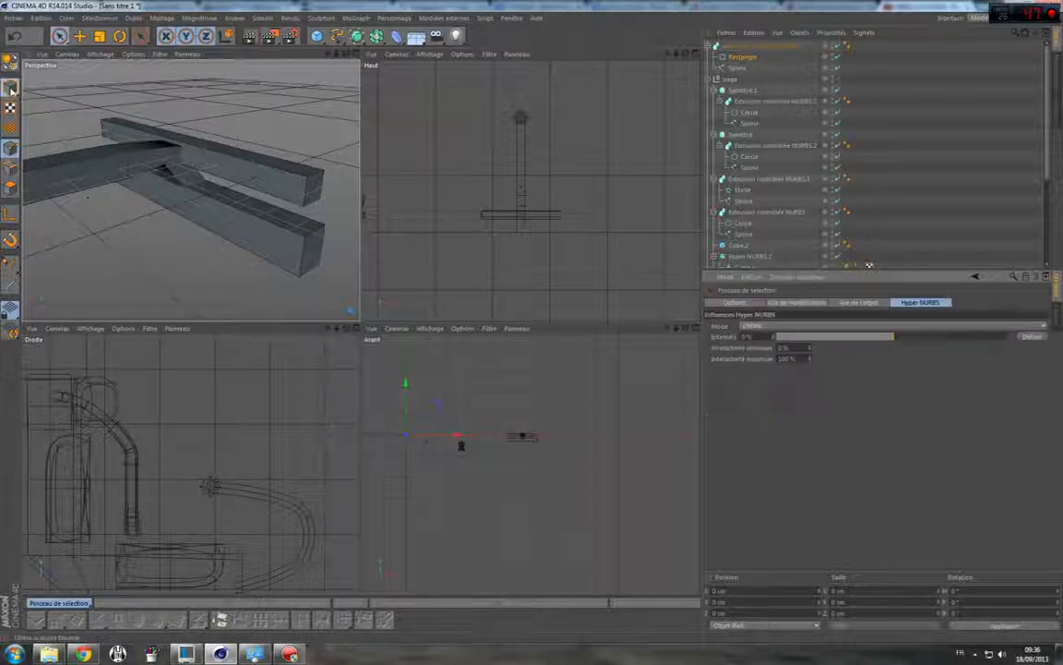
scroll(221, 185, down, 5)
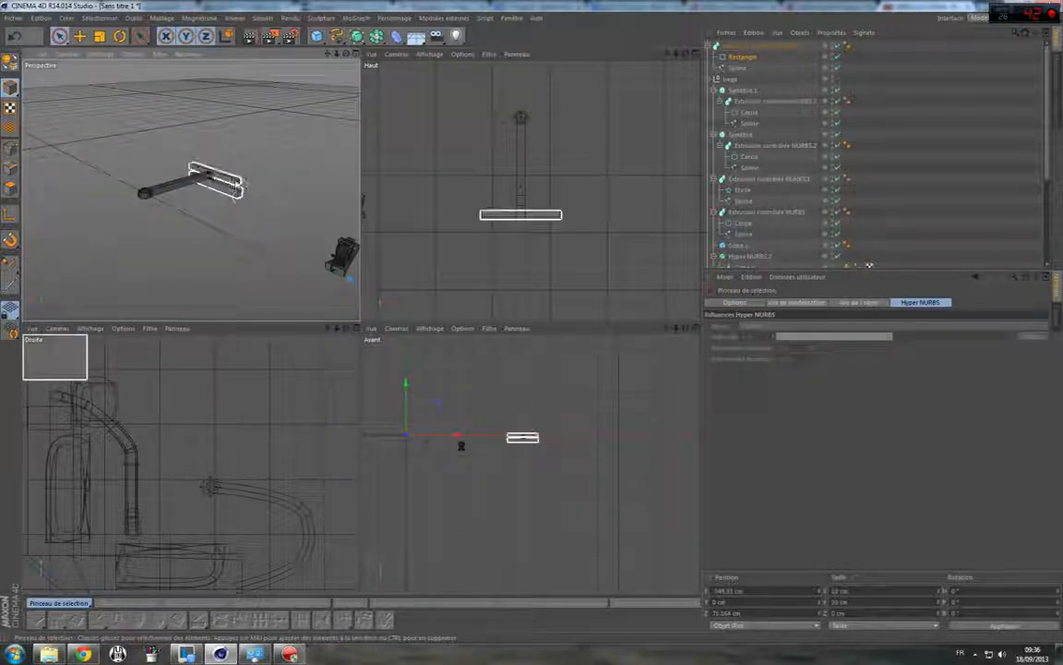
click(229, 185)
scroll(266, 190, up, 5)
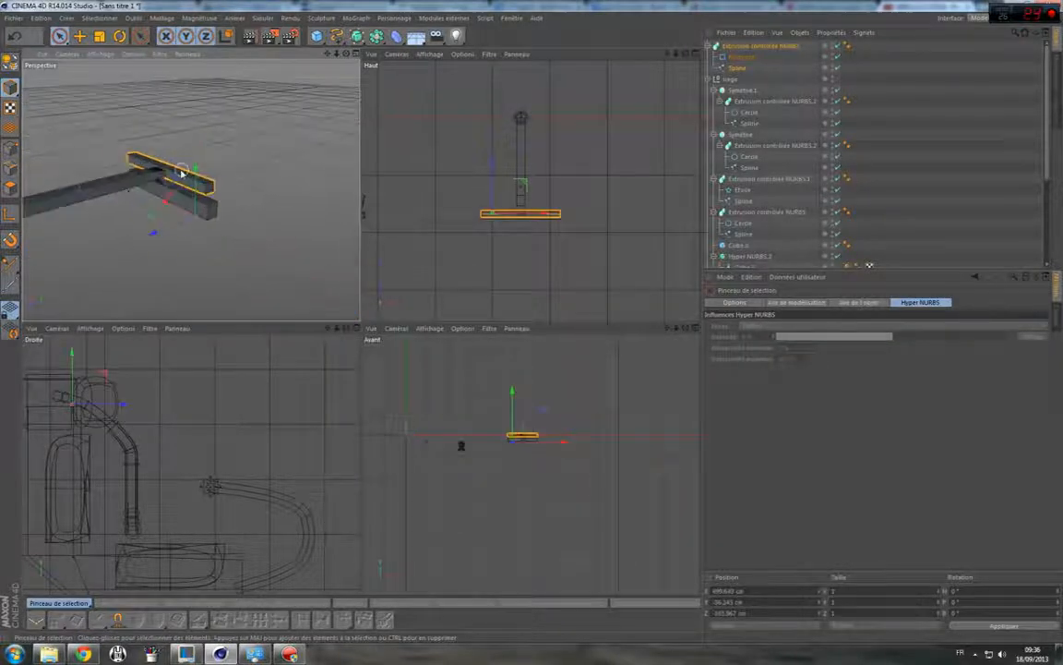
drag(202, 196, 209, 229)
Delete the old cube crossbeam that the swept bar replaces, keeping the polygonal arm in the same null.
click(229, 241)
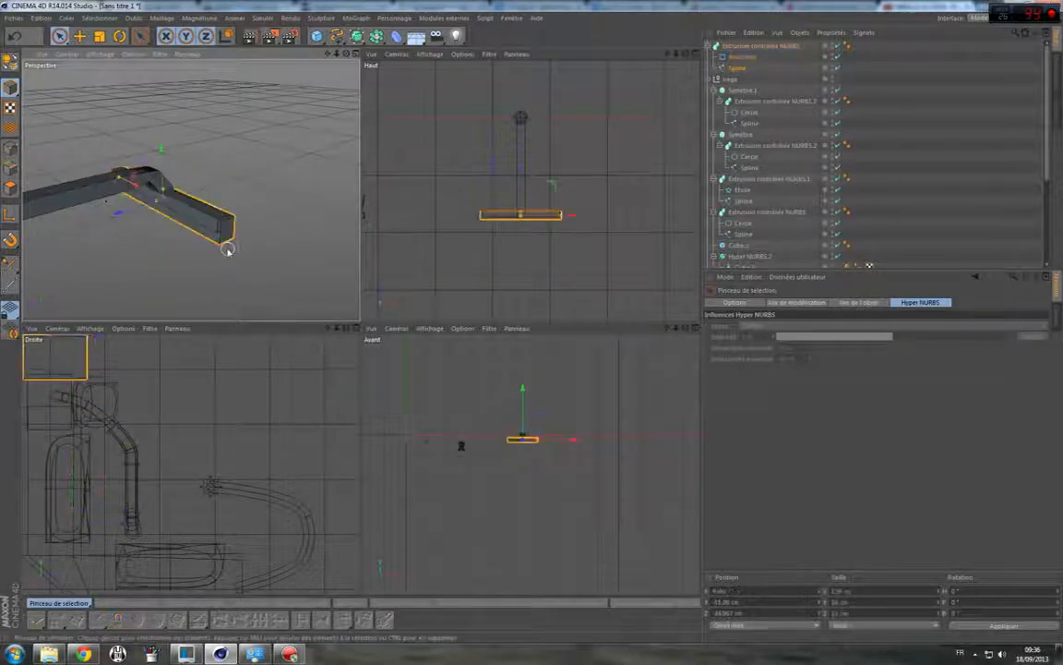
scroll(844, 212, down, 4)
click(739, 221)
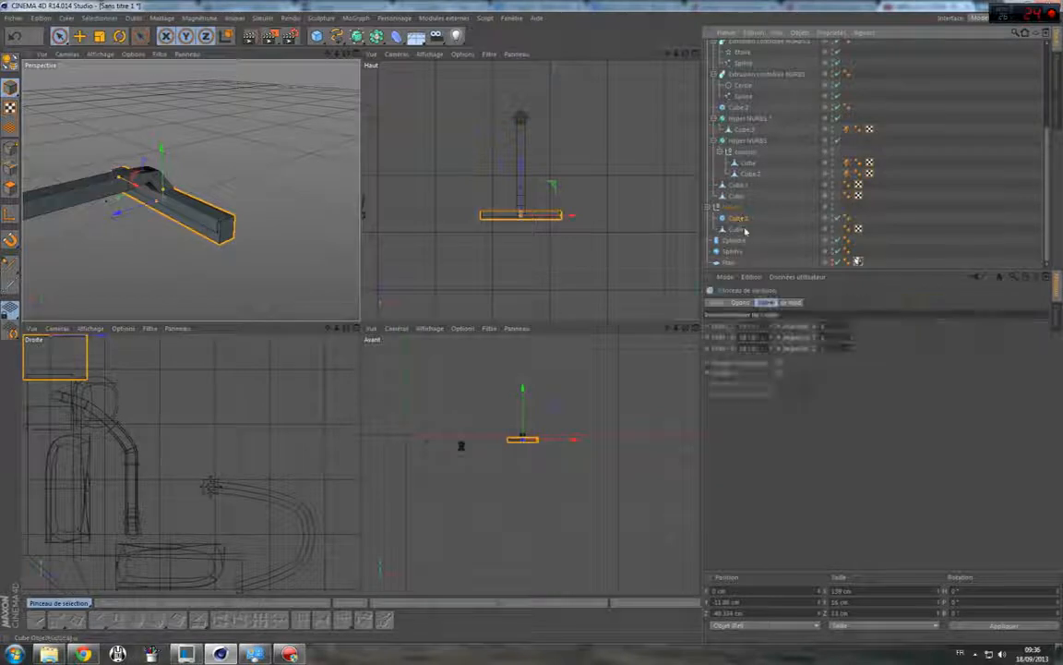
click(742, 229)
click(742, 218)
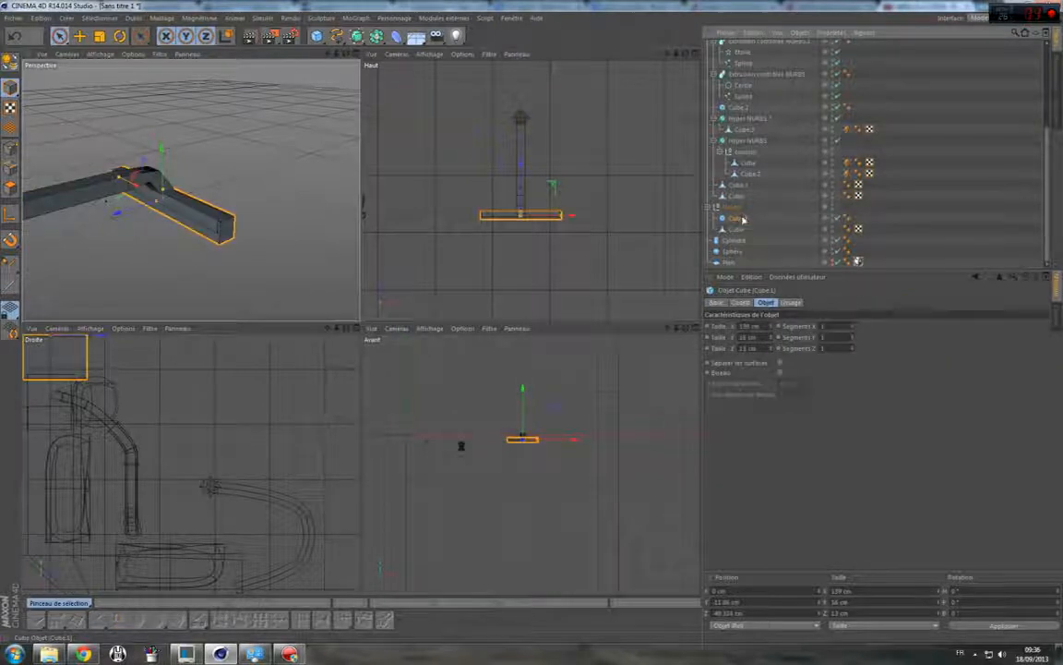
key(Delete)
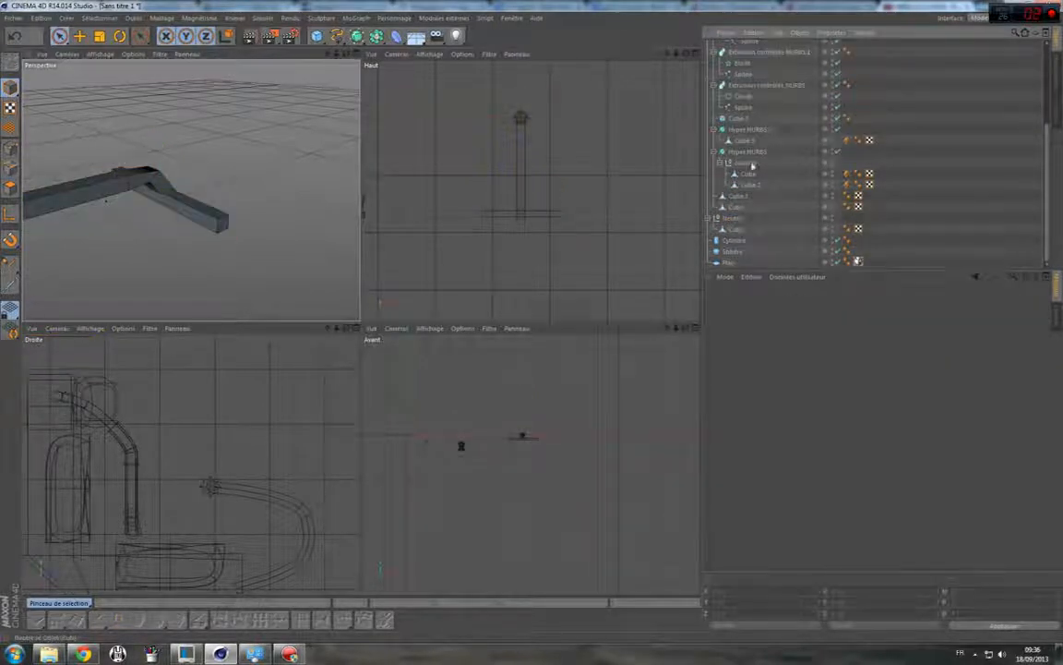
Select the swept bar, check its junction with the arm, and try to recentre its axis with the axis-centering tool.
scroll(752, 164, up, 4)
click(749, 46)
click(739, 68)
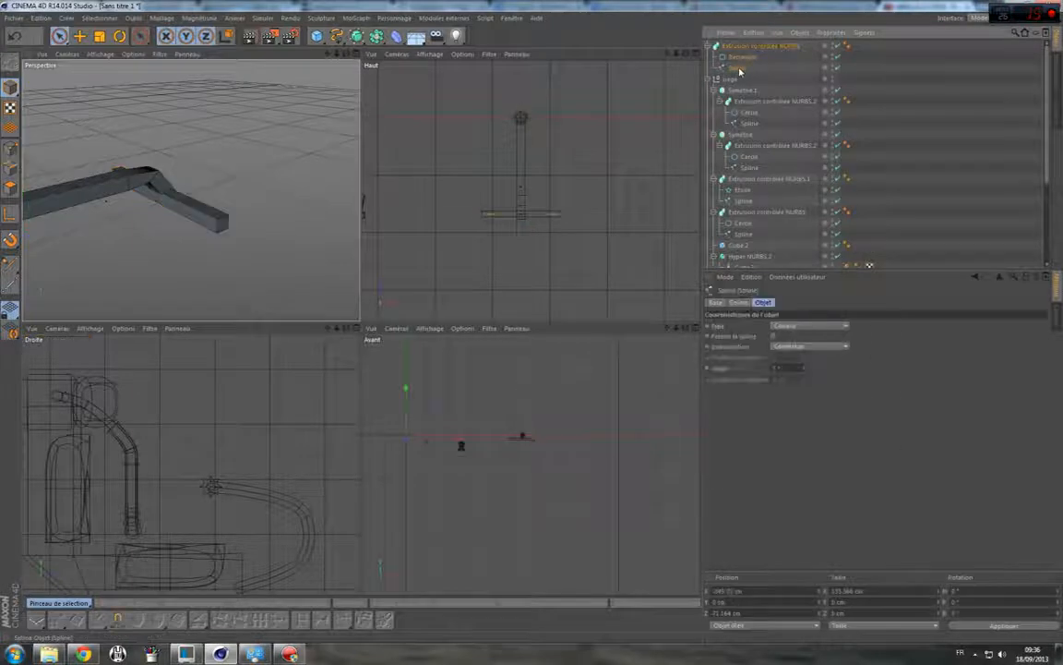
scroll(180, 205, up, 5)
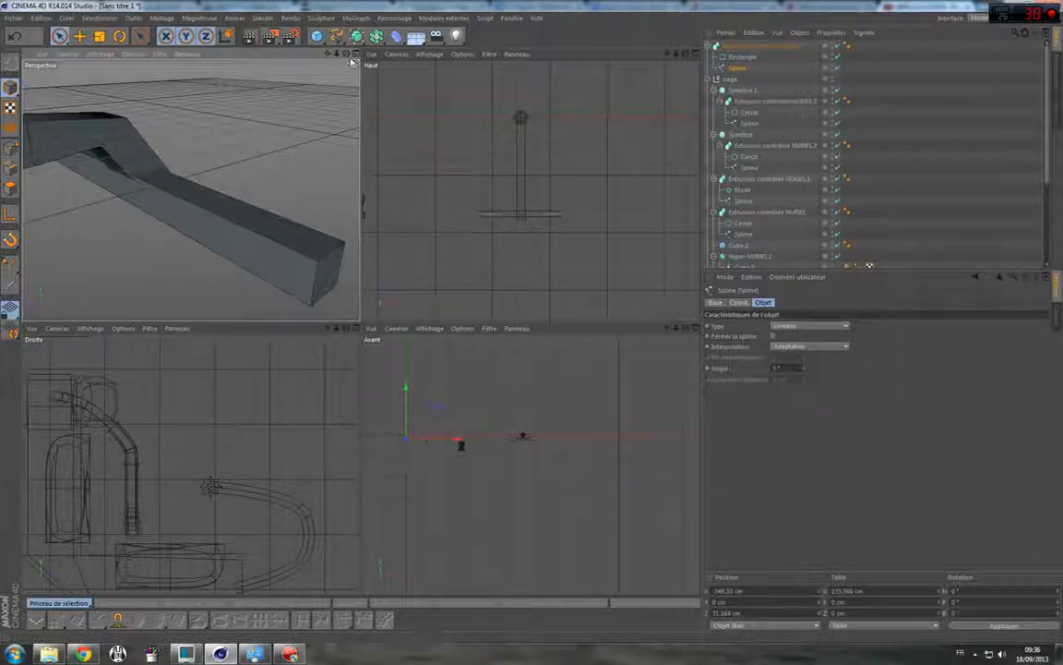
drag(346, 53, 190, 189)
click(168, 255)
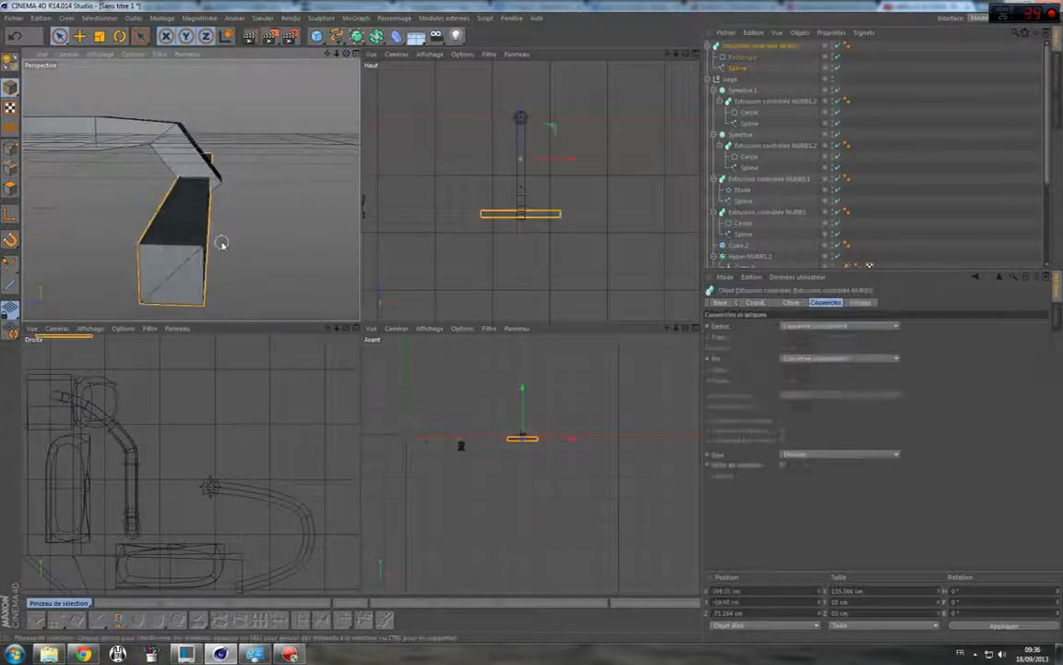
scroll(197, 246, down, 5)
click(155, 18)
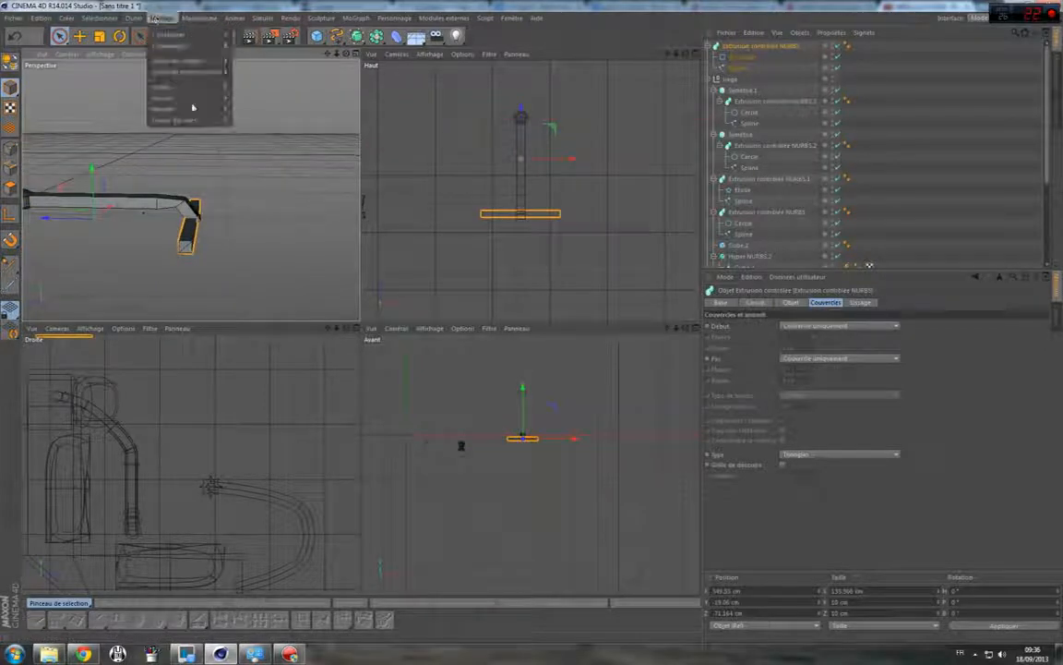
mouse_move(190, 120)
click(263, 121)
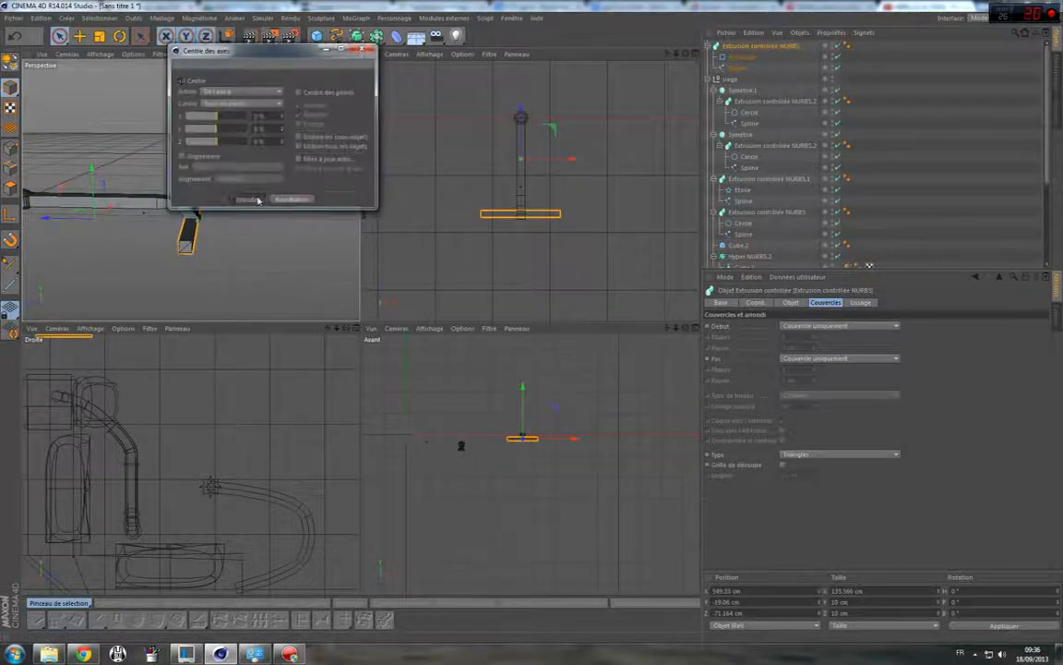
click(364, 51)
Move only the swept bar's axis along Z until it sits on the bar itself, and deselect the bar.
click(10, 214)
drag(66, 219, 166, 228)
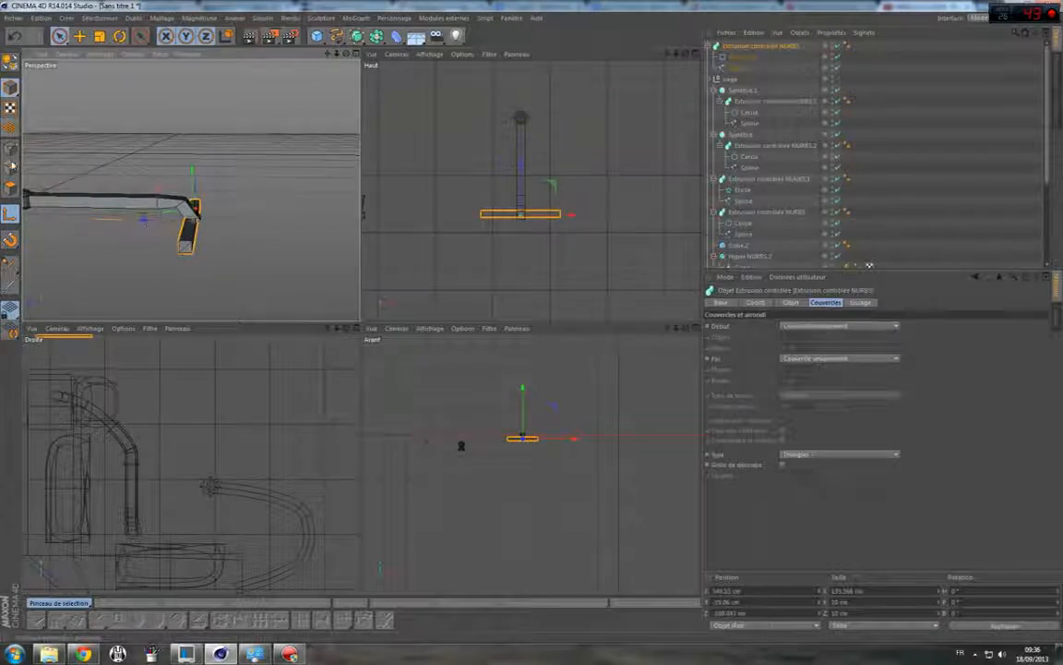
scroll(166, 232, up, 5)
drag(171, 239, 206, 203)
click(299, 184)
scroll(309, 162, down, 3)
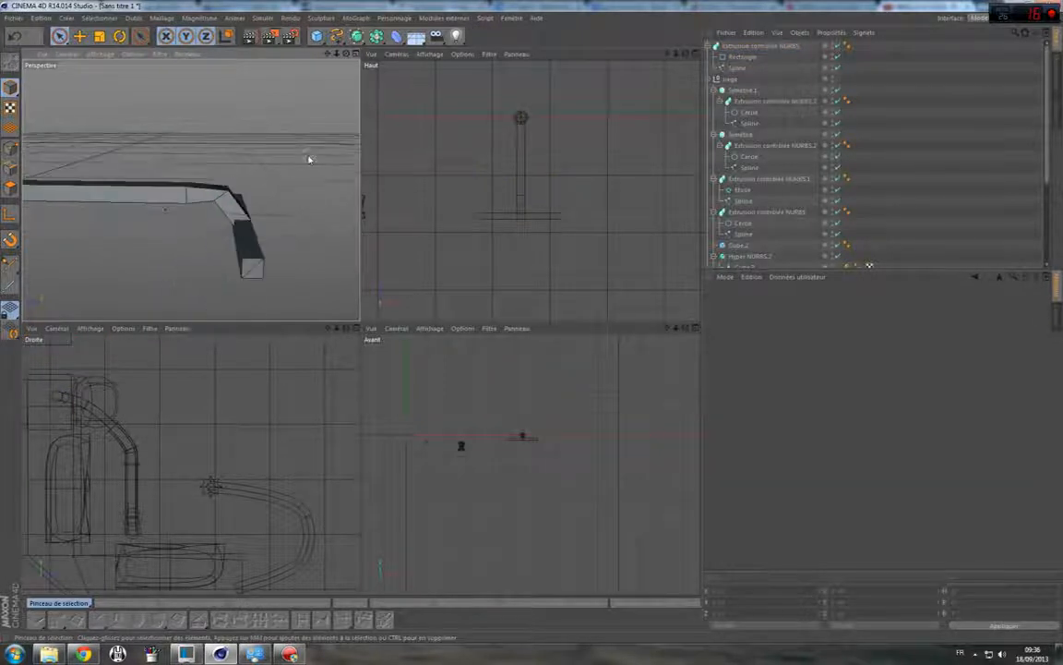
Rename the null object that contains the polygonal arm.
scroll(873, 103, down, 5)
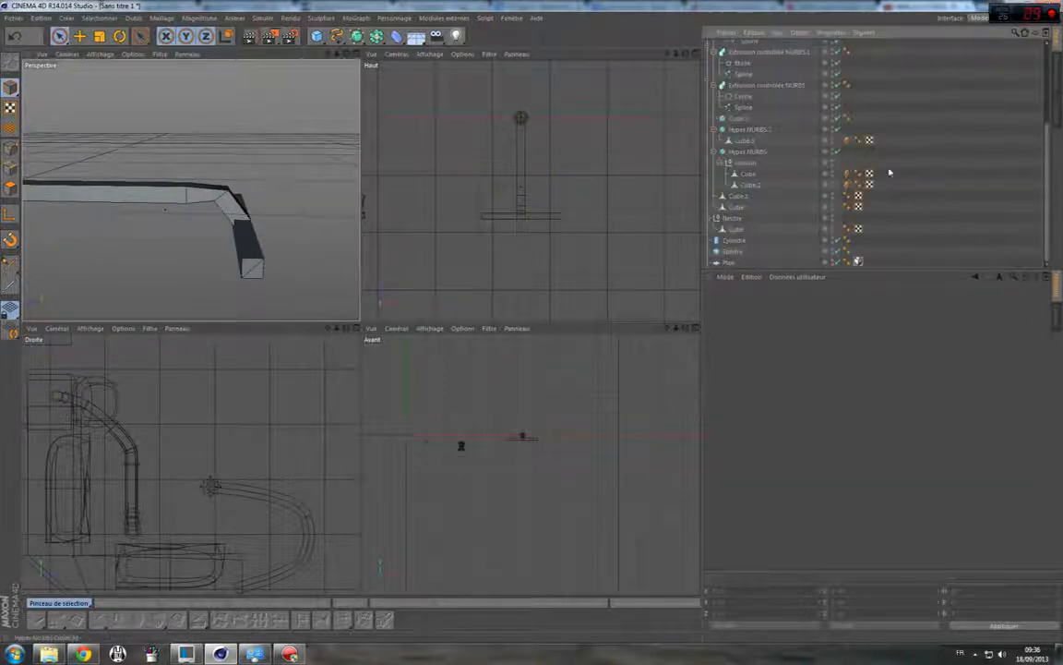
scroll(781, 184, up, 5)
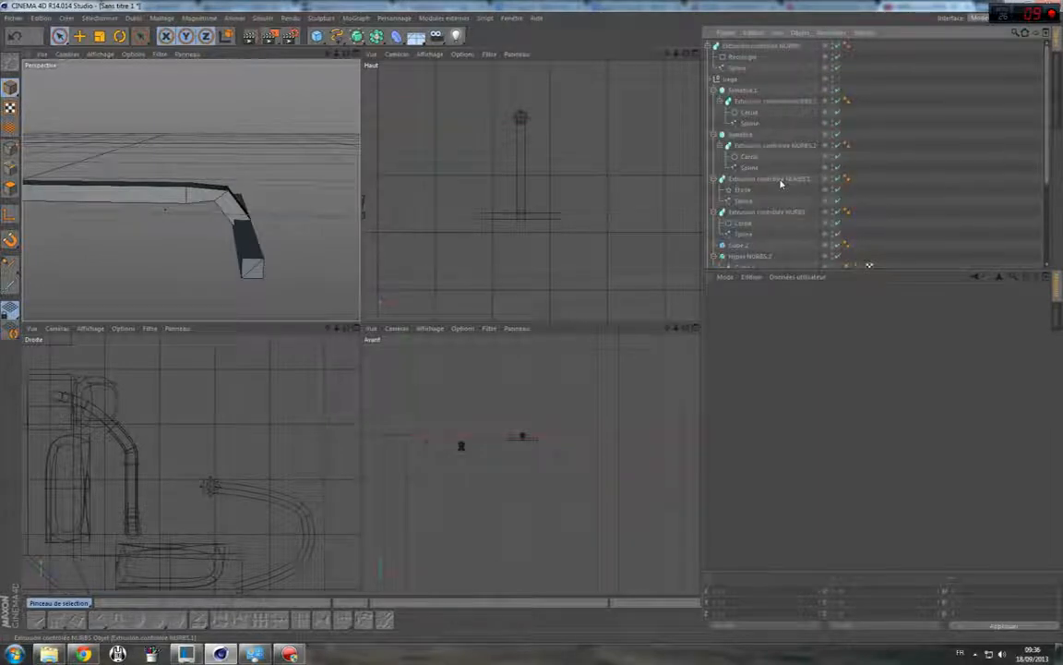
scroll(780, 184, down, 5)
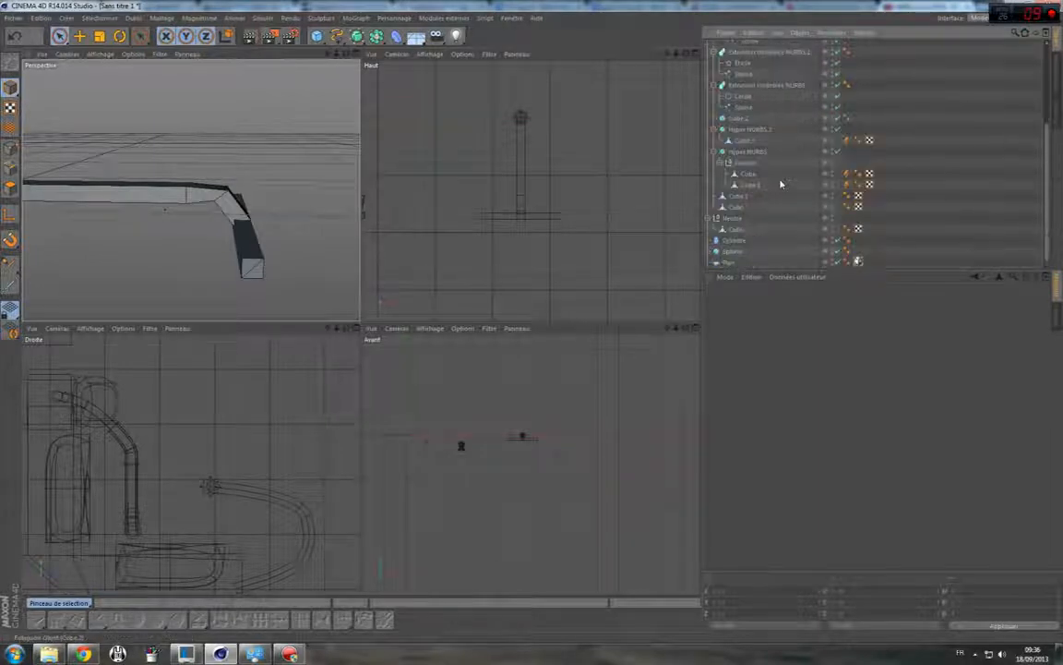
click(732, 220)
double_click(732, 219)
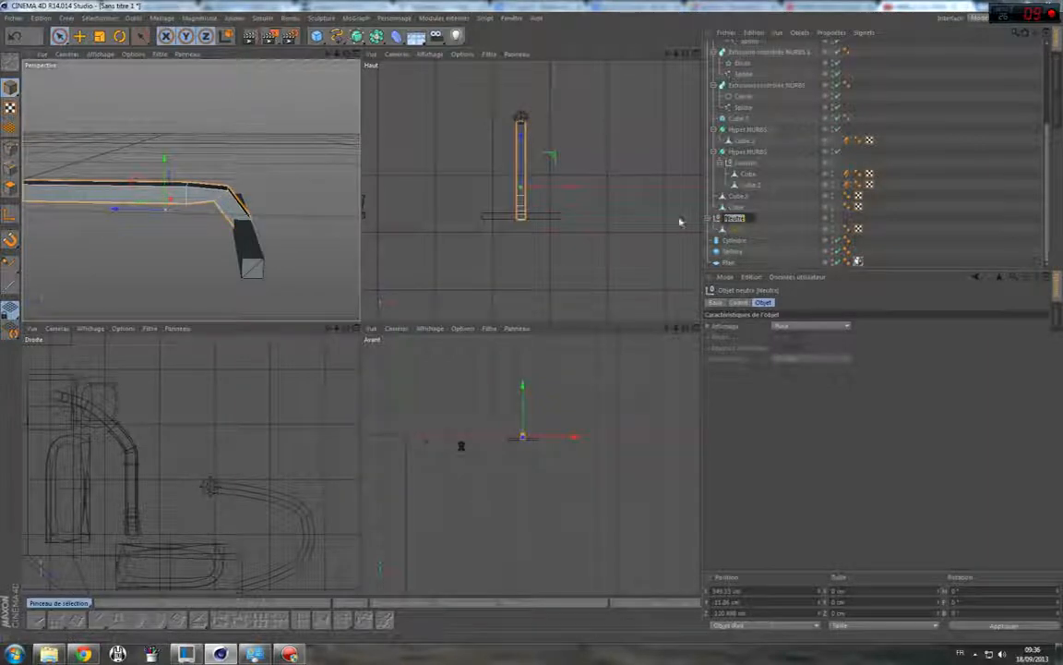
text(ac)
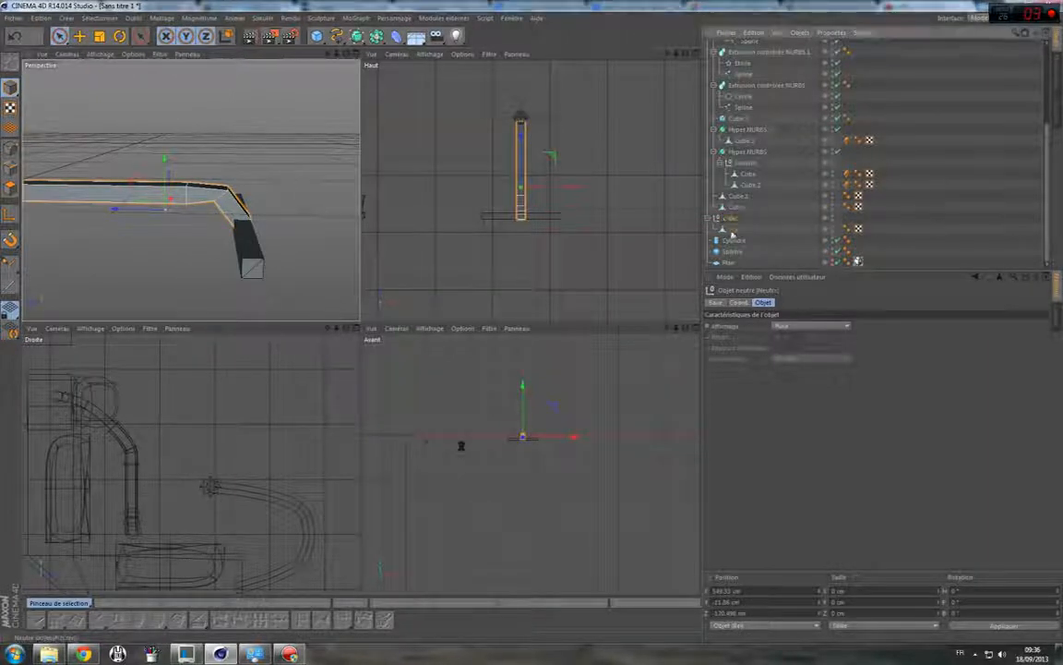
click(733, 230)
Place the swept bar's Extrusion contrôlée NURBS, with its rectangle and spline, inside the renamed arm null.
scroll(765, 132, up, 4)
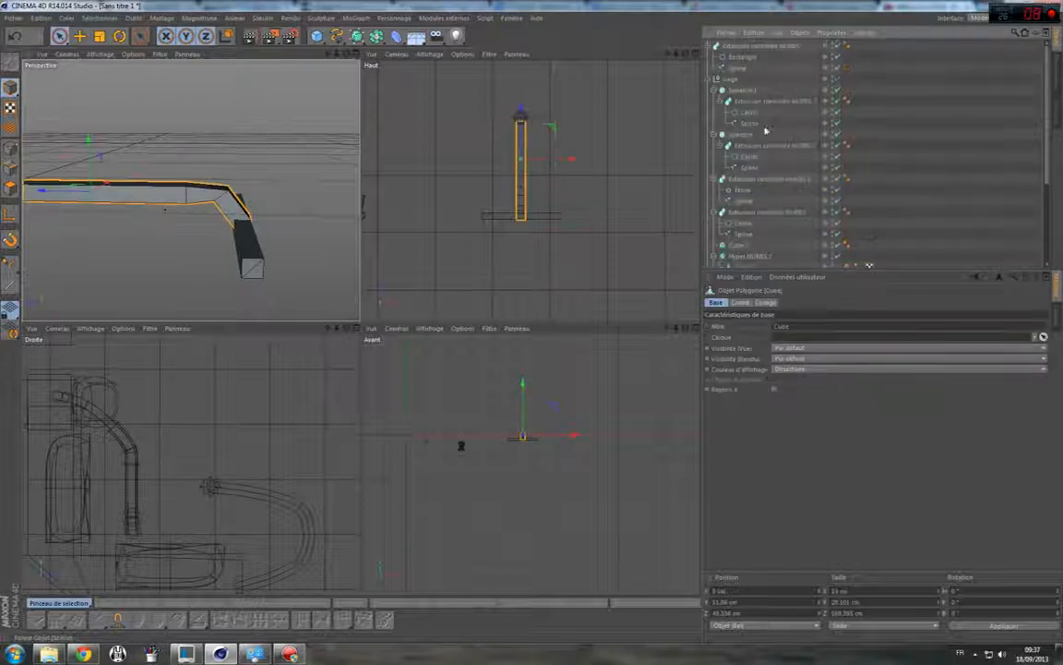
scroll(757, 264, down, 4)
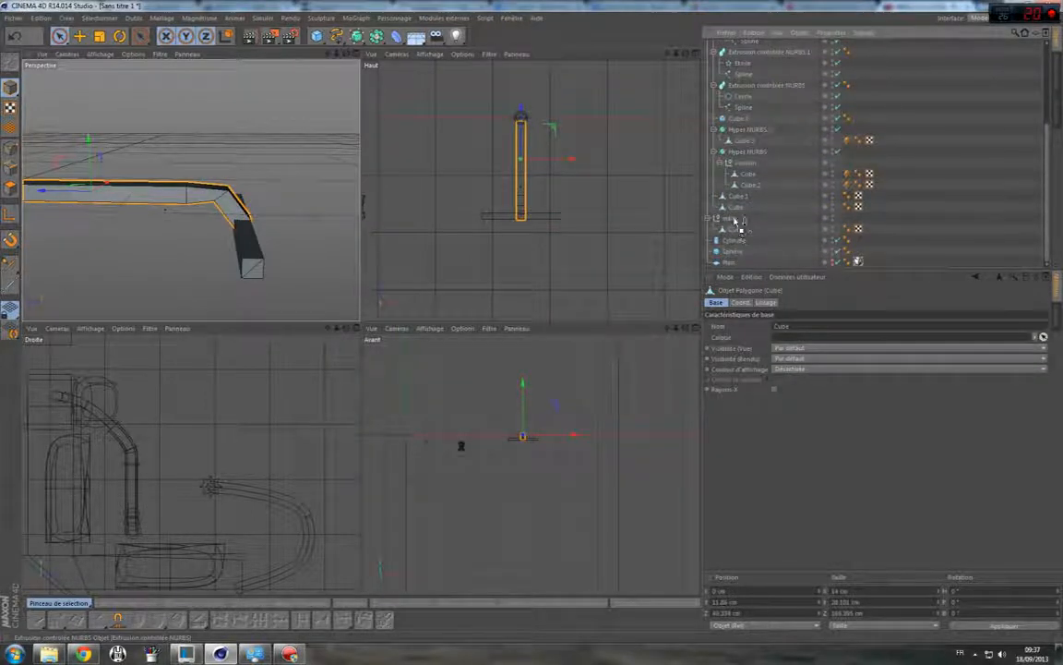
drag(736, 219, 734, 222)
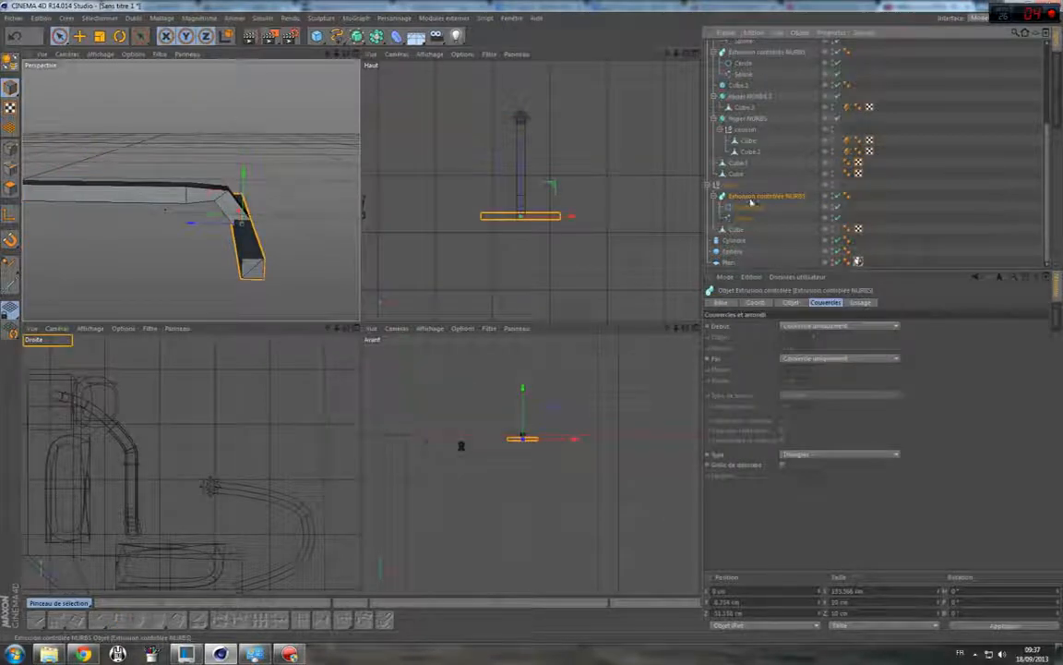
click(743, 218)
Select the siege group, bring its axis closer to the seat, and move the group along X next to the support bar.
scroll(793, 120, up, 5)
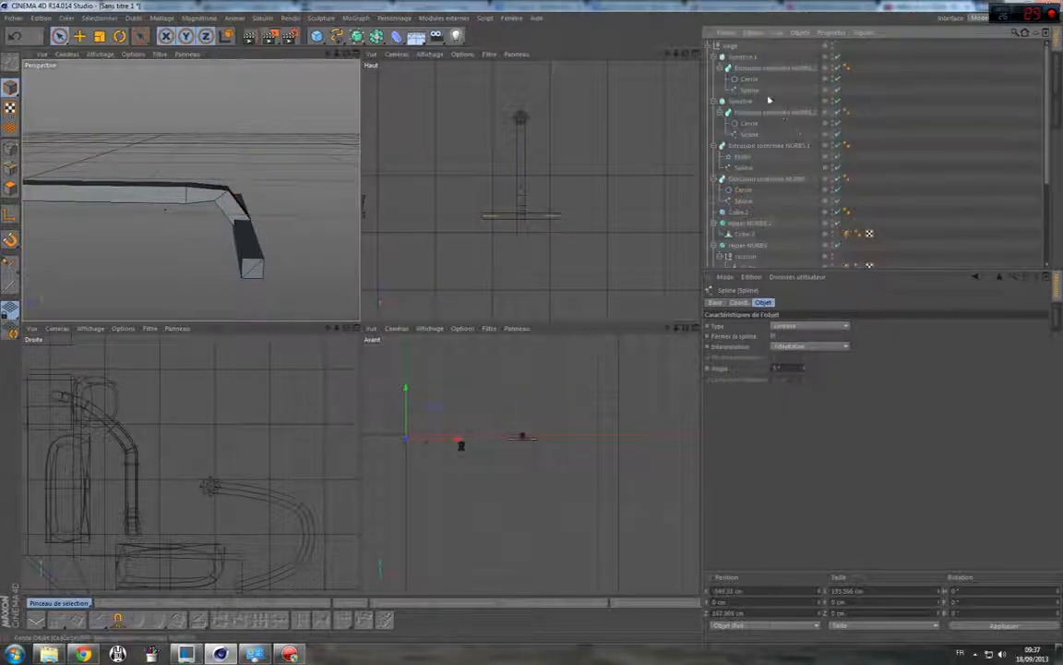
click(812, 46)
scroll(338, 215, down, 6)
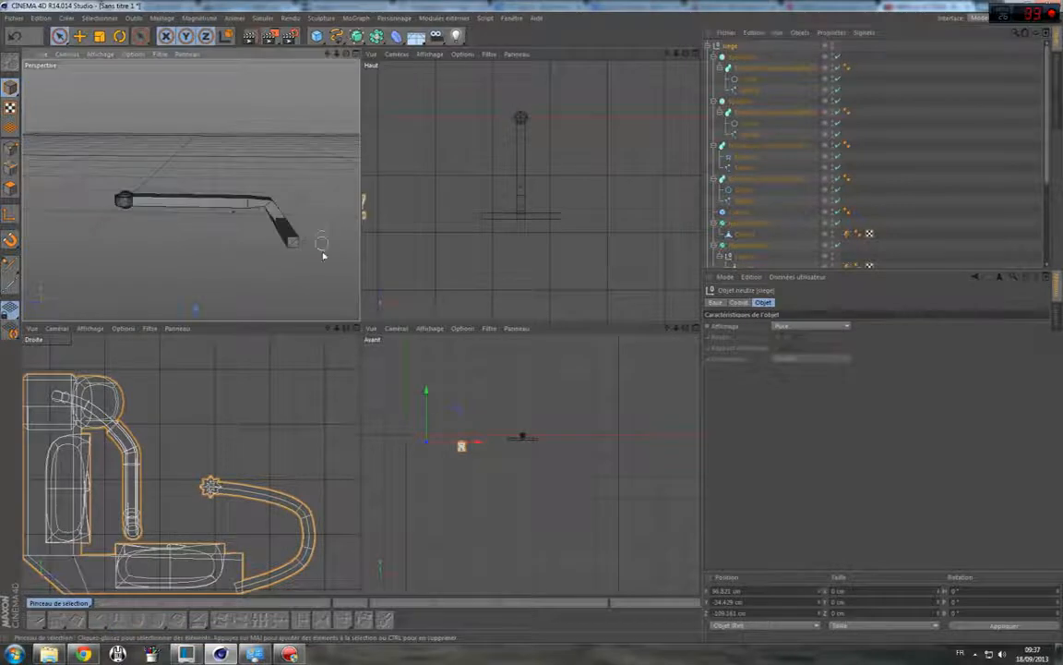
drag(347, 54, 282, 91)
click(134, 17)
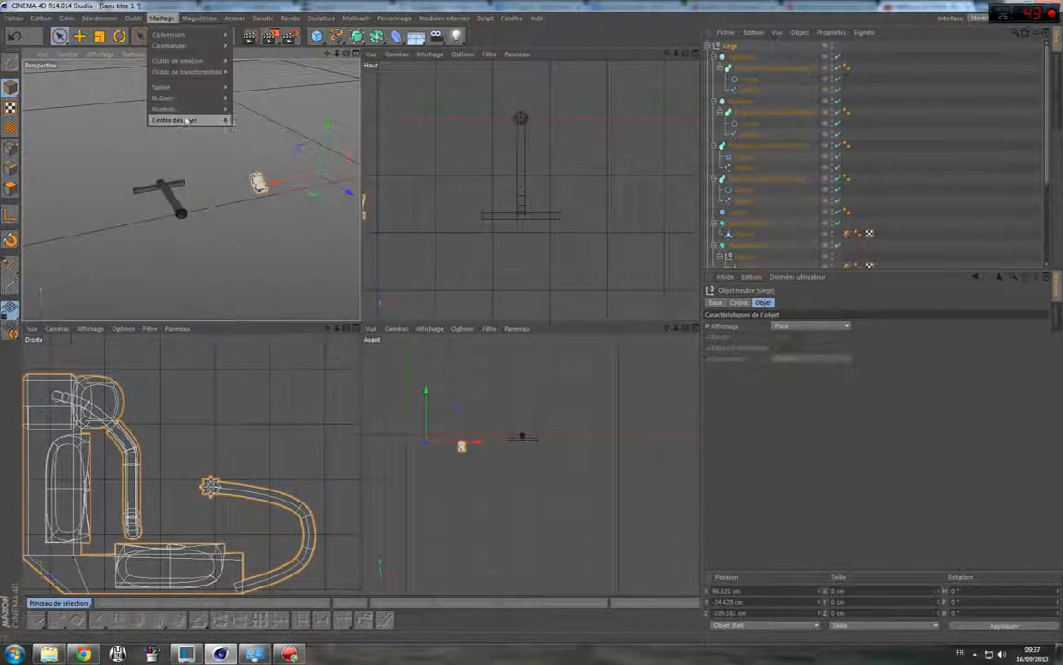
mouse_move(166, 111)
click(242, 112)
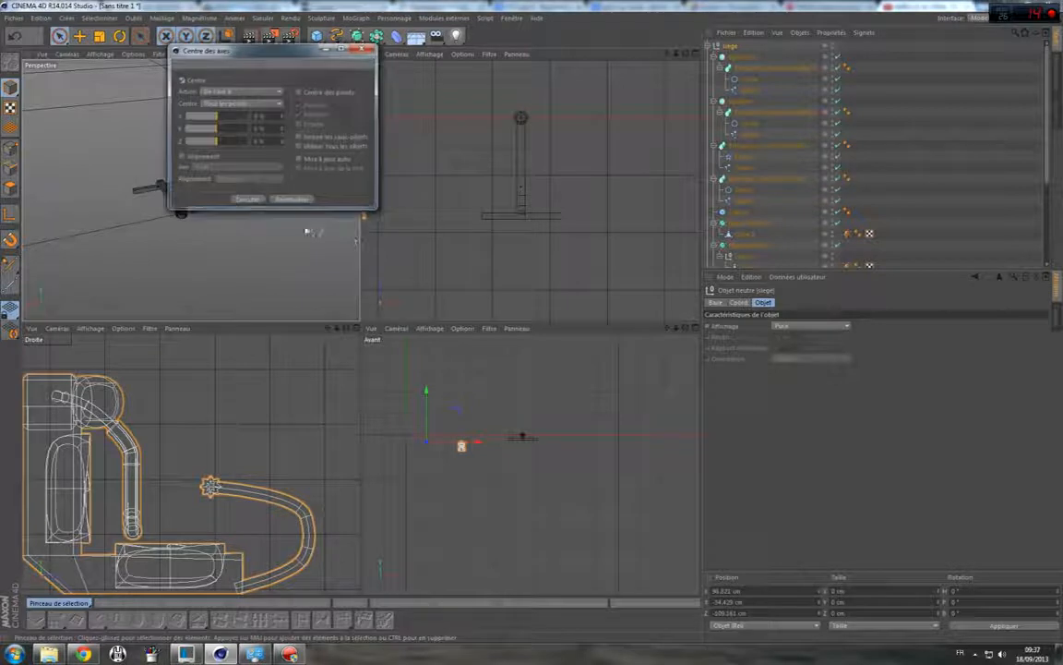
click(367, 55)
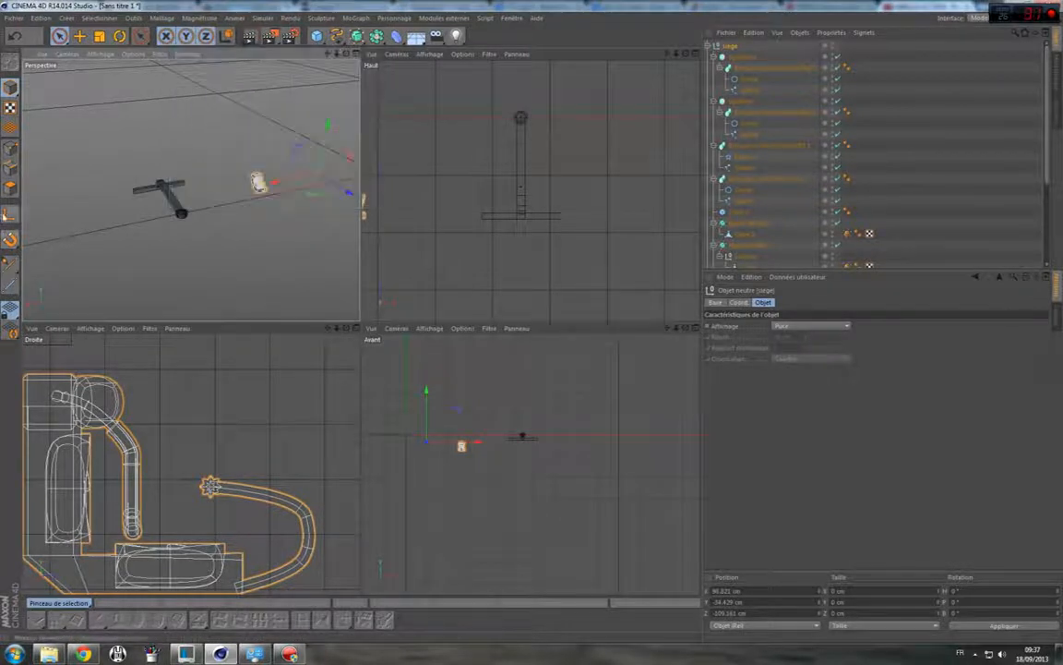
drag(277, 165, 159, 201)
click(10, 213)
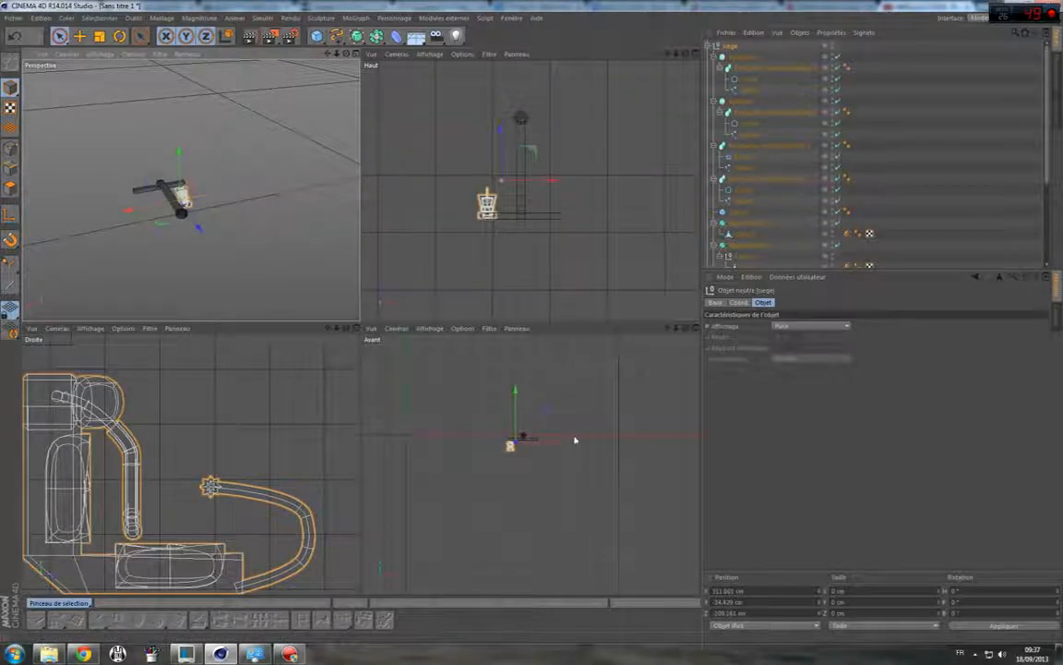
Centre the siege axis on the seat in X and position the seat just below the bar's end, at about X 492.5, Y -58.5 cm.
scroll(498, 430, up, 5)
drag(519, 421, 460, 422)
click(10, 214)
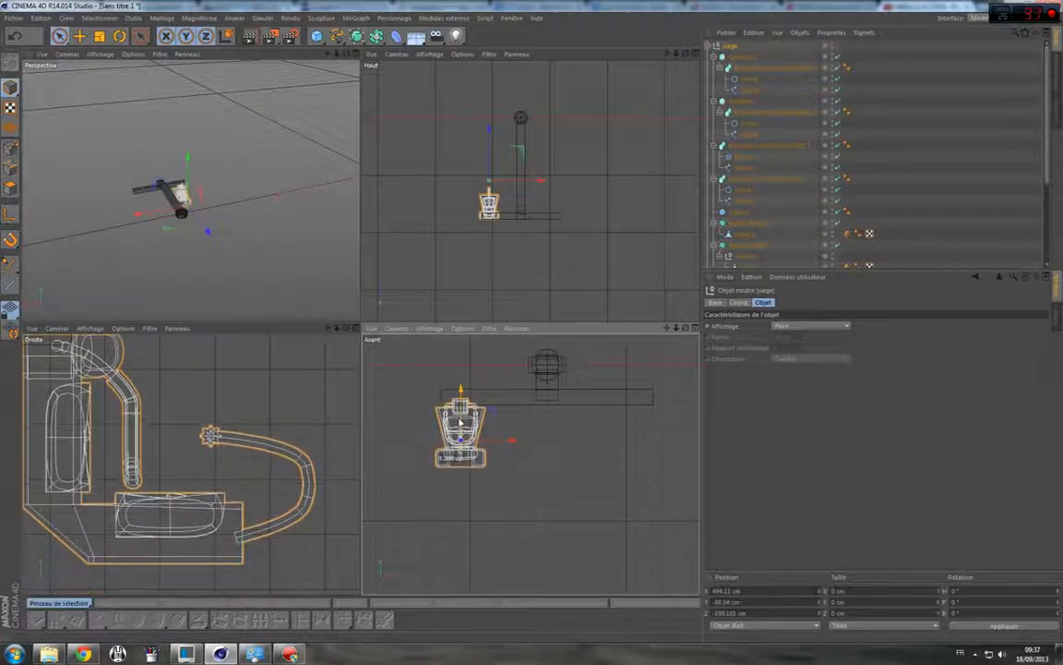
scroll(240, 371, down, 3)
alt+middle_drag(190, 463, 208, 517)
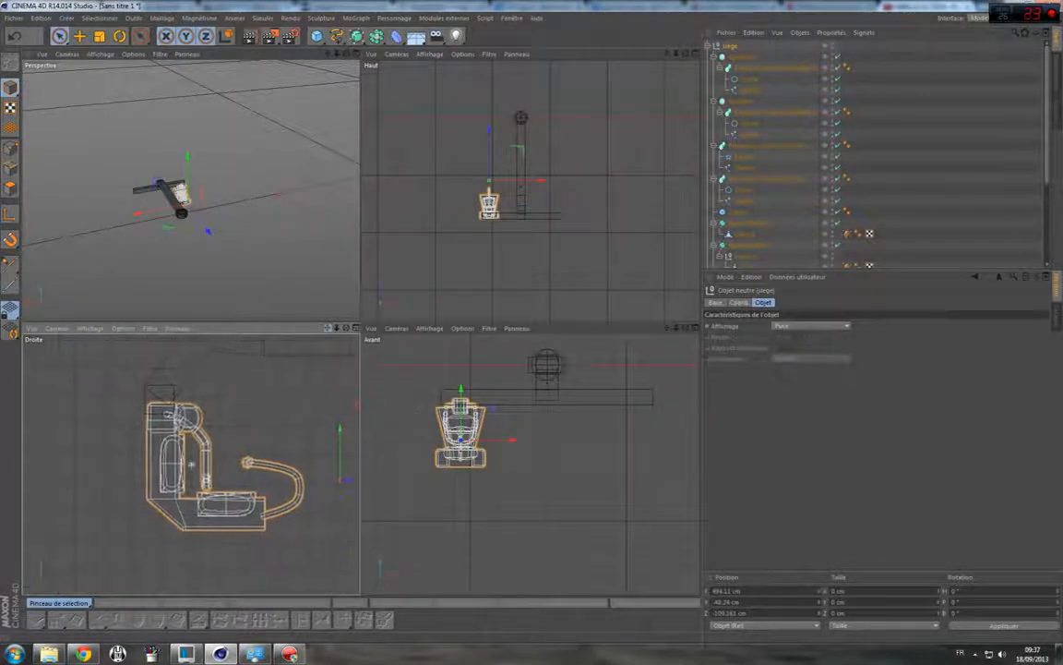
drag(487, 444, 458, 424)
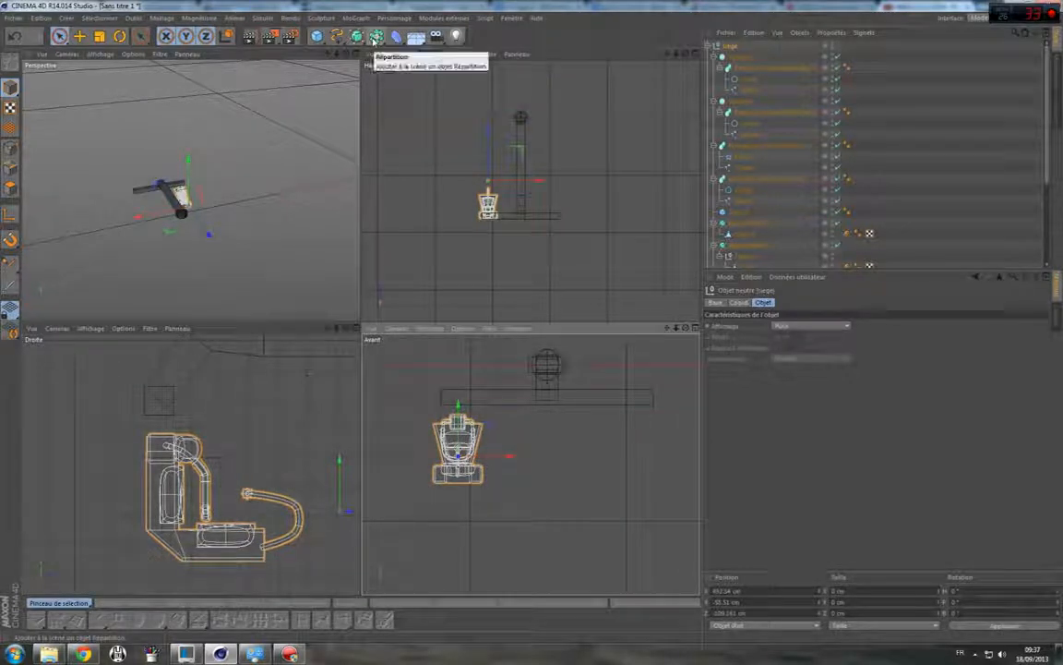
Add a MoGraph Cloner as parent of the siege group and set its mode to Objet.
click(374, 39)
click(370, 101)
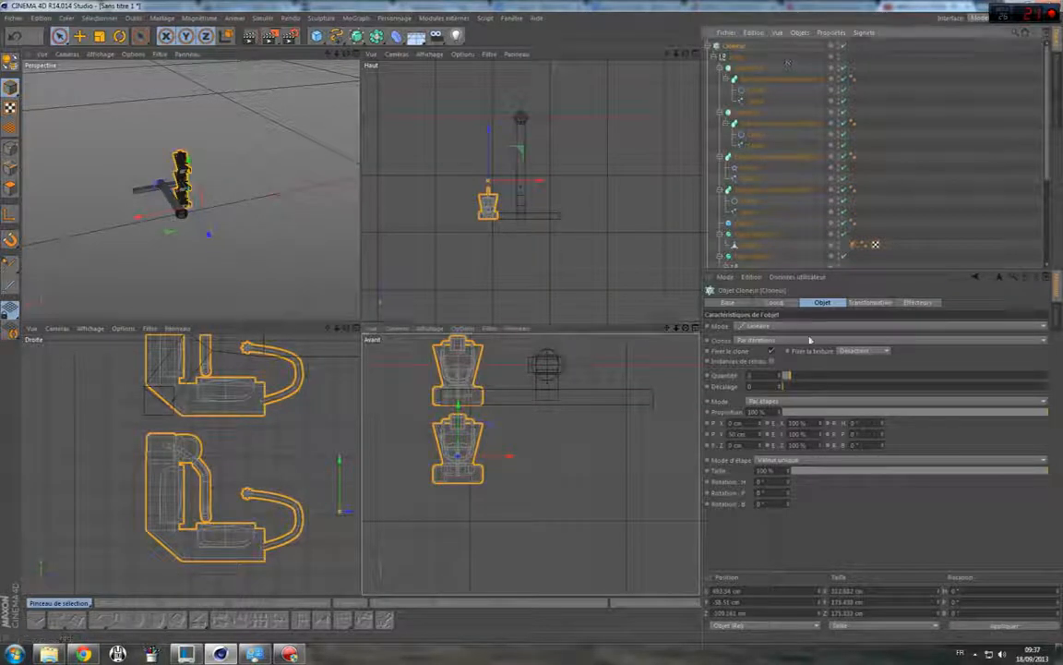
click(780, 328)
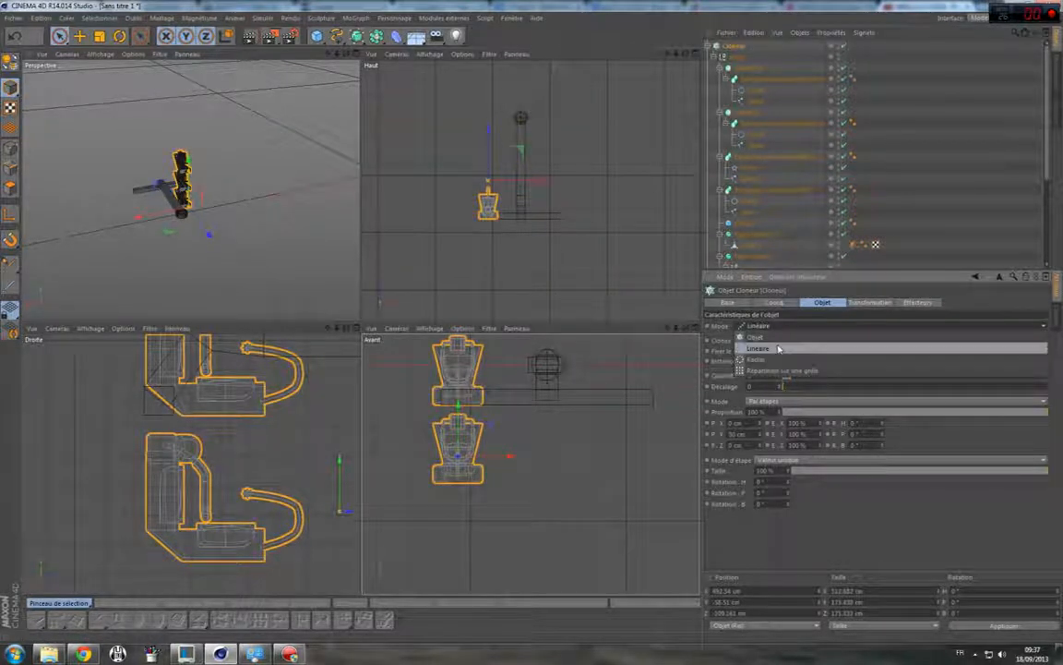
click(778, 343)
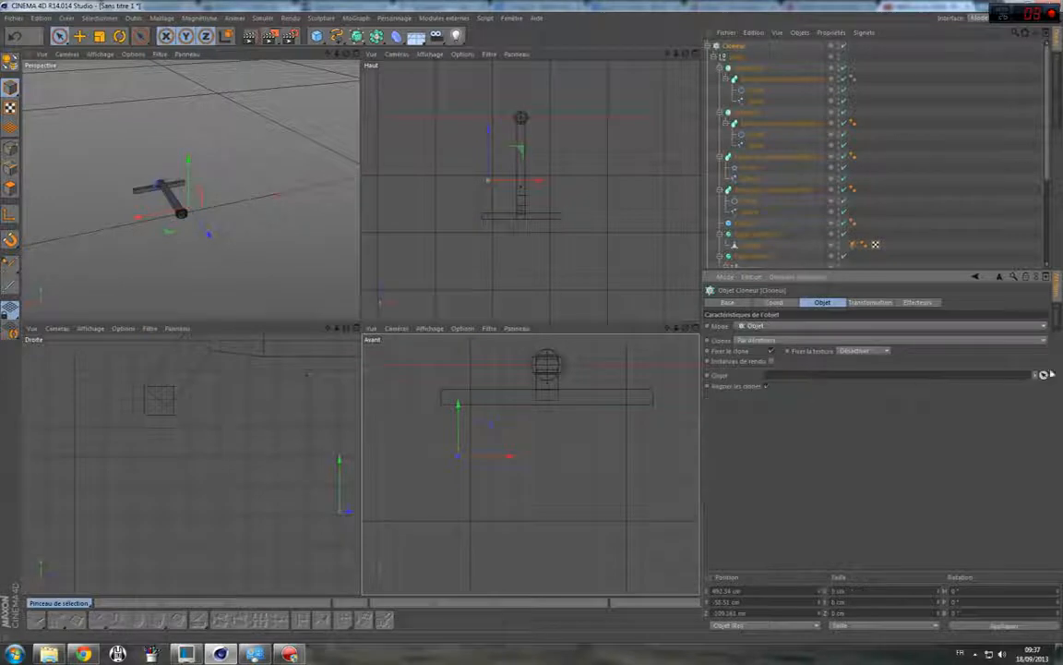
Assign the swept bar's Spline as the Cloner's object and inspect the distributed seats in perspective.
scroll(988, 221, down, 5)
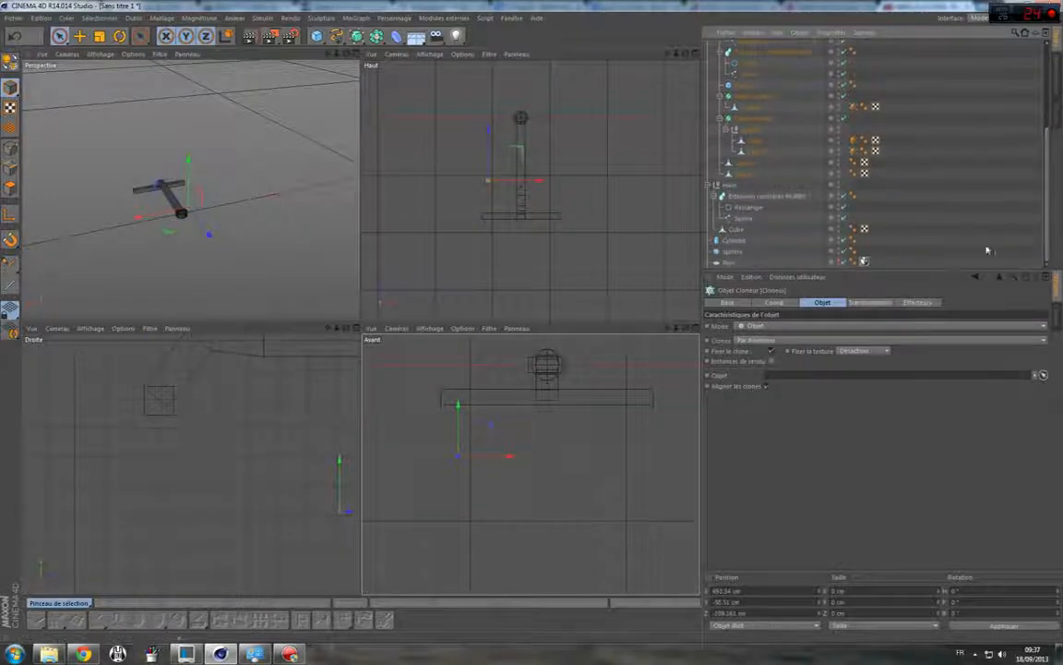
drag(748, 219, 830, 375)
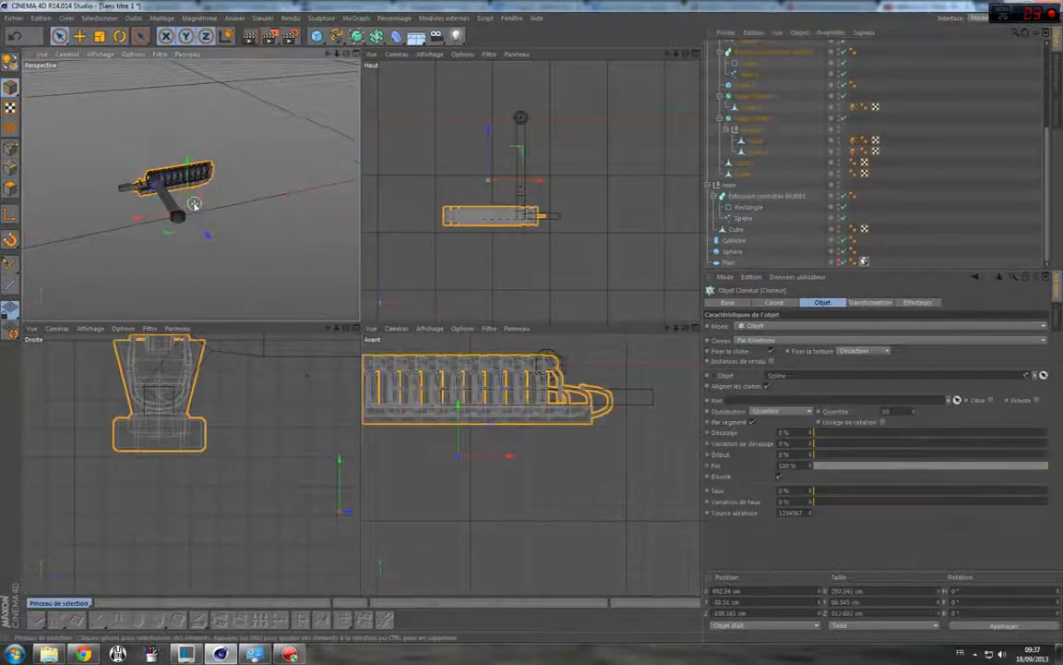
scroll(195, 203, up, 5)
scroll(203, 170, down, 3)
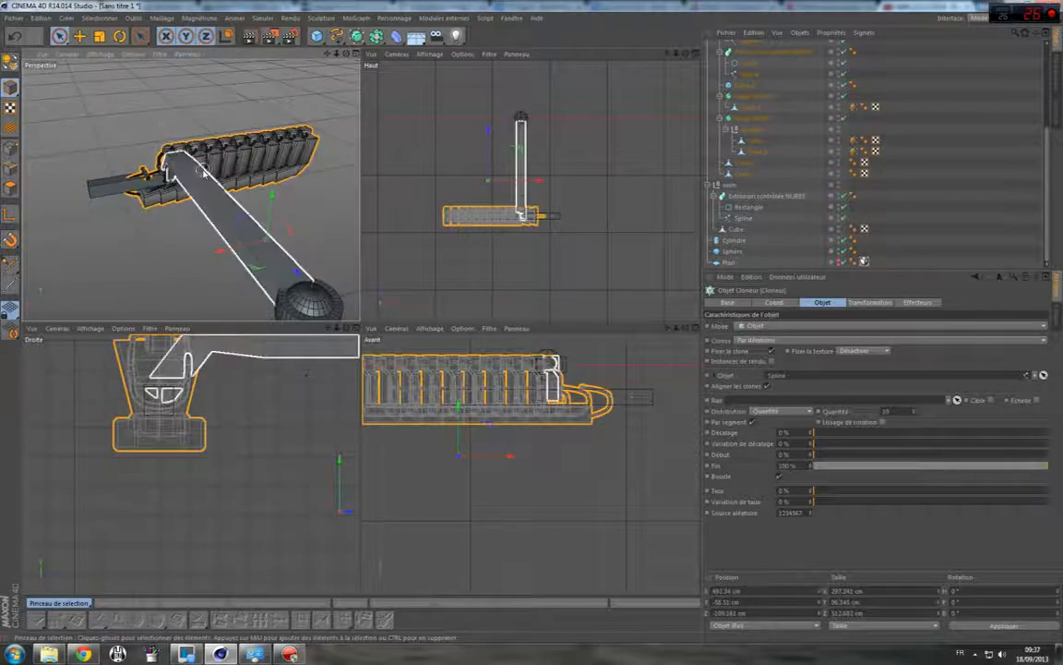
scroll(203, 170, up, 1)
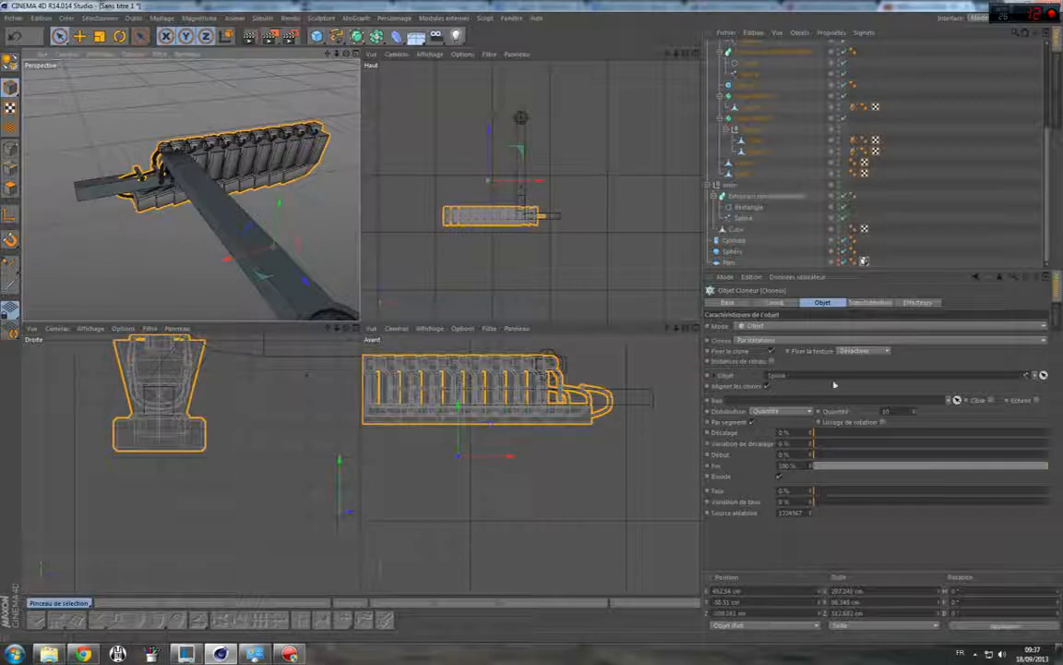
Set the Cloner's Quantité to 4 seats and switch the interface back to the Modeling layout.
drag(895, 411, 796, 420)
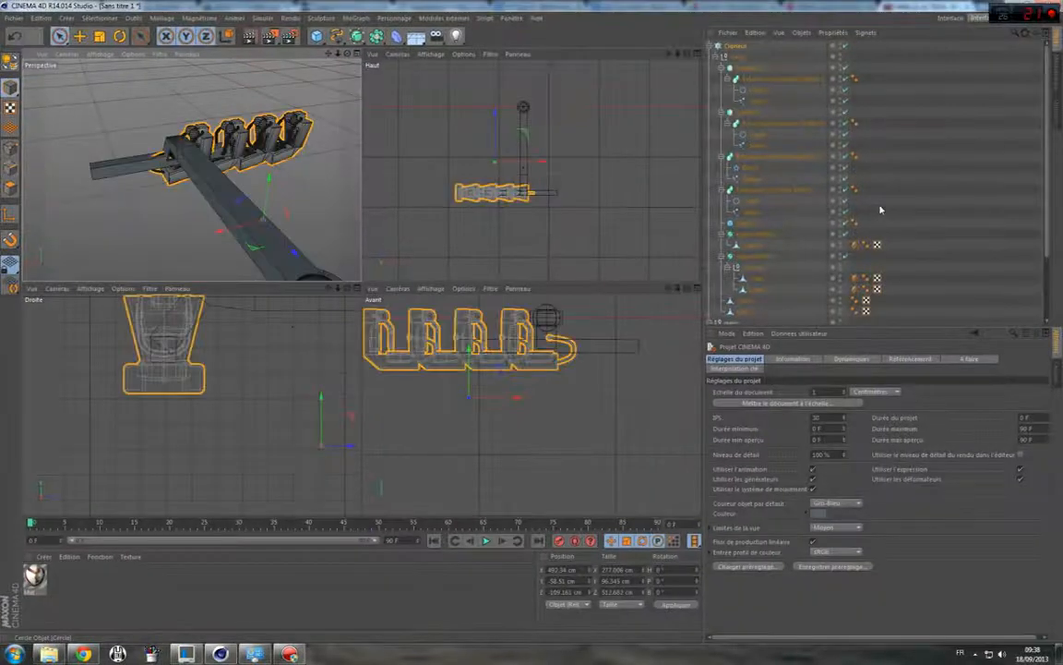
click(972, 25)
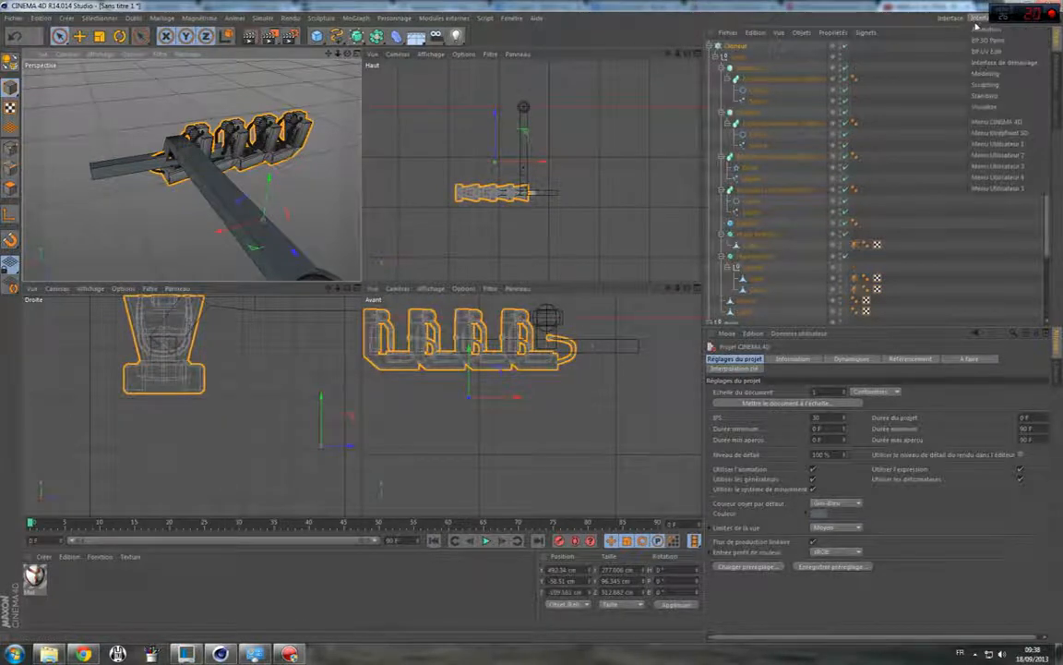
click(978, 135)
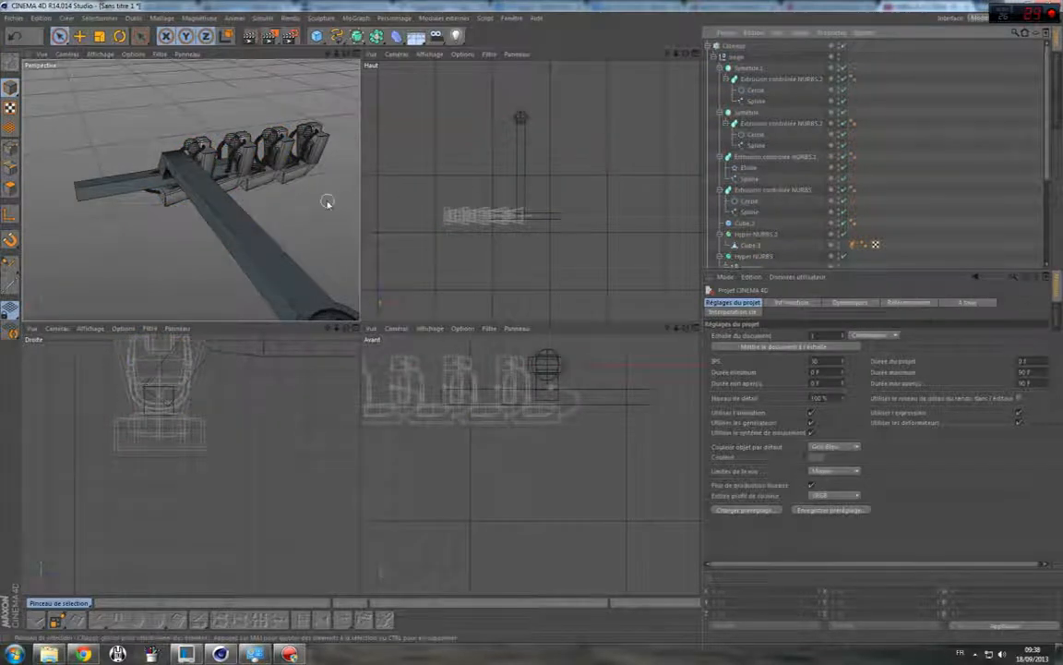
click(249, 180)
click(208, 171)
key(ctrl+z)
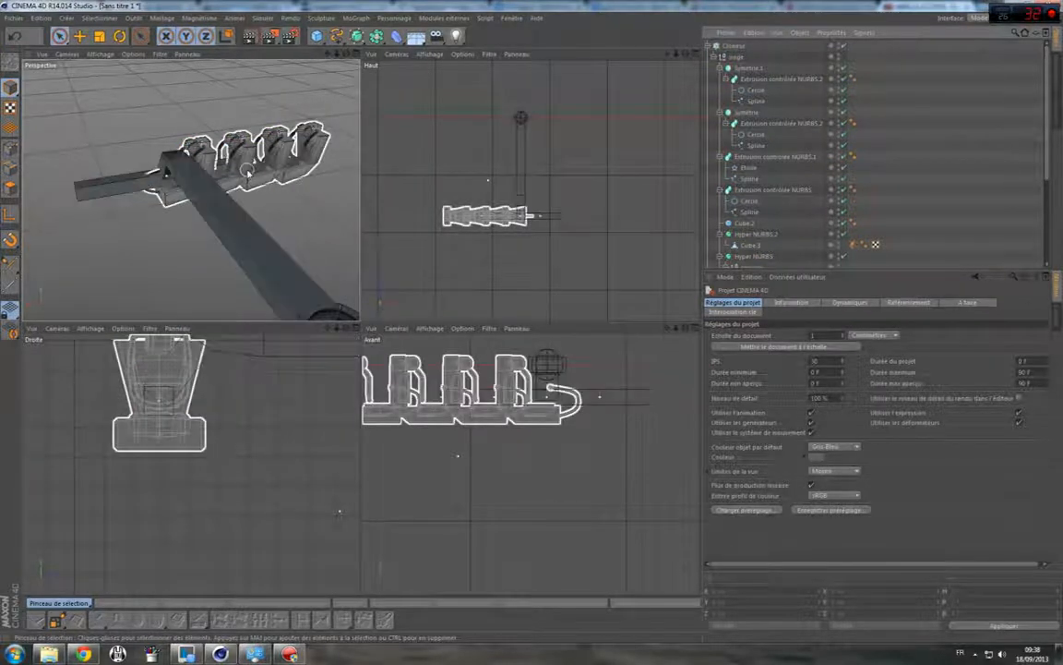
key(ctrl+y)
key(ctrl+z)
key(ctrl+y)
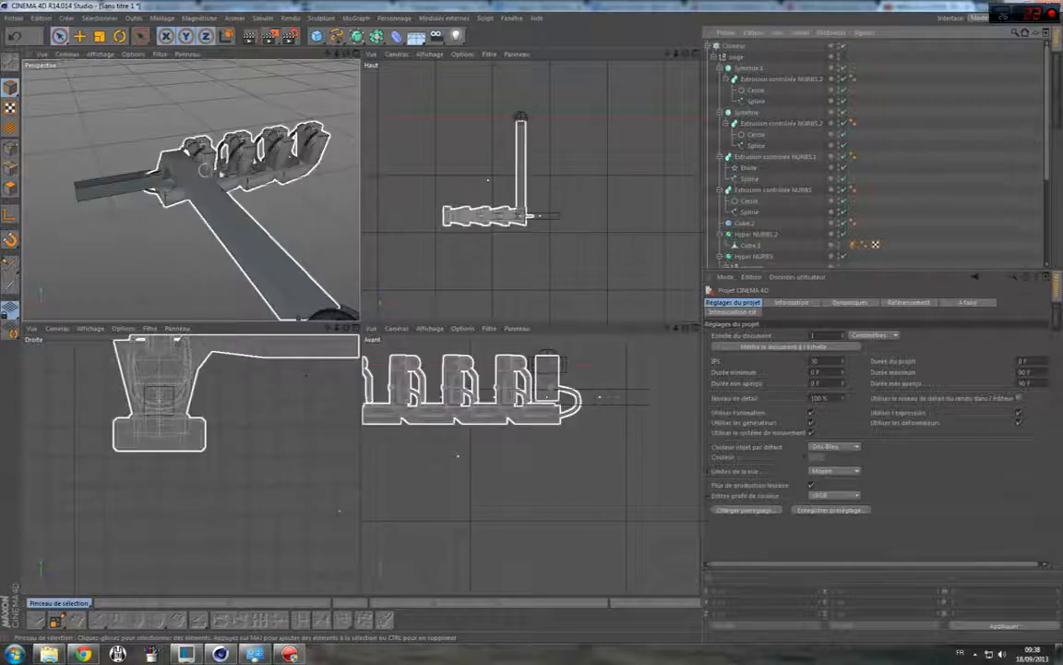
key(ctrl+z)
key(ctrl+z)
Turn the cloned seats by setting the Cloner's Transformation rotation H to 90°.
click(734, 58)
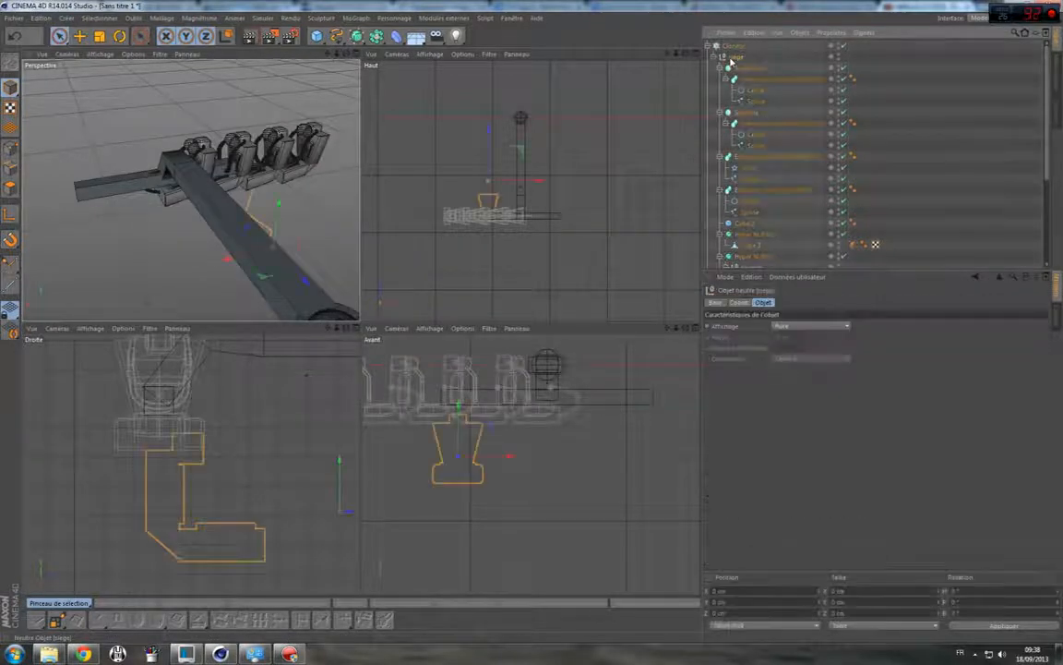
drag(315, 53, 192, 185)
click(735, 45)
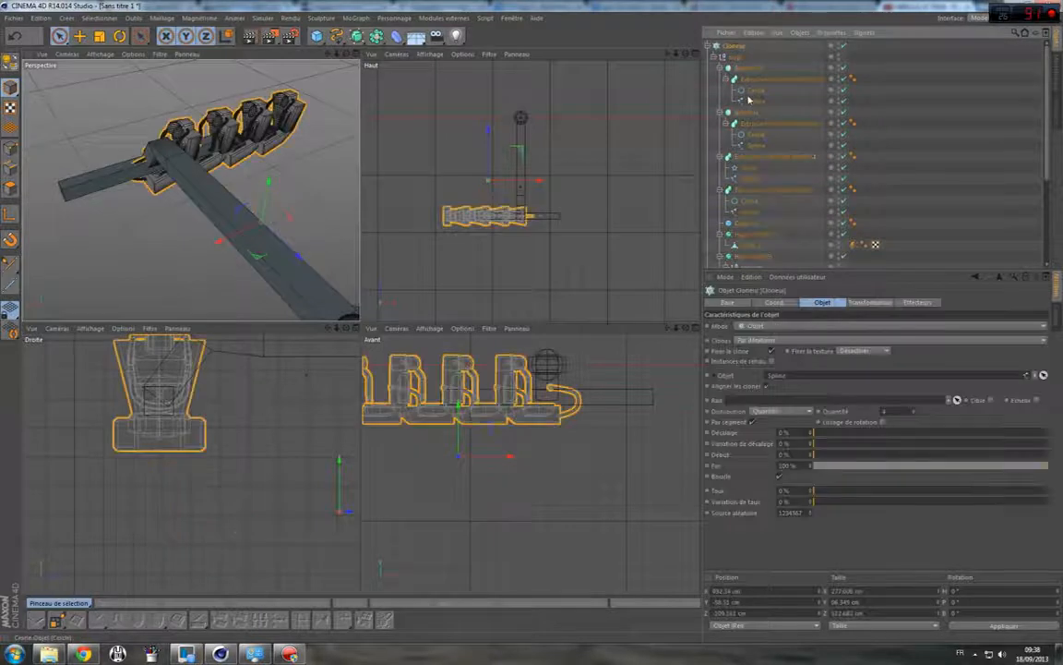
click(870, 303)
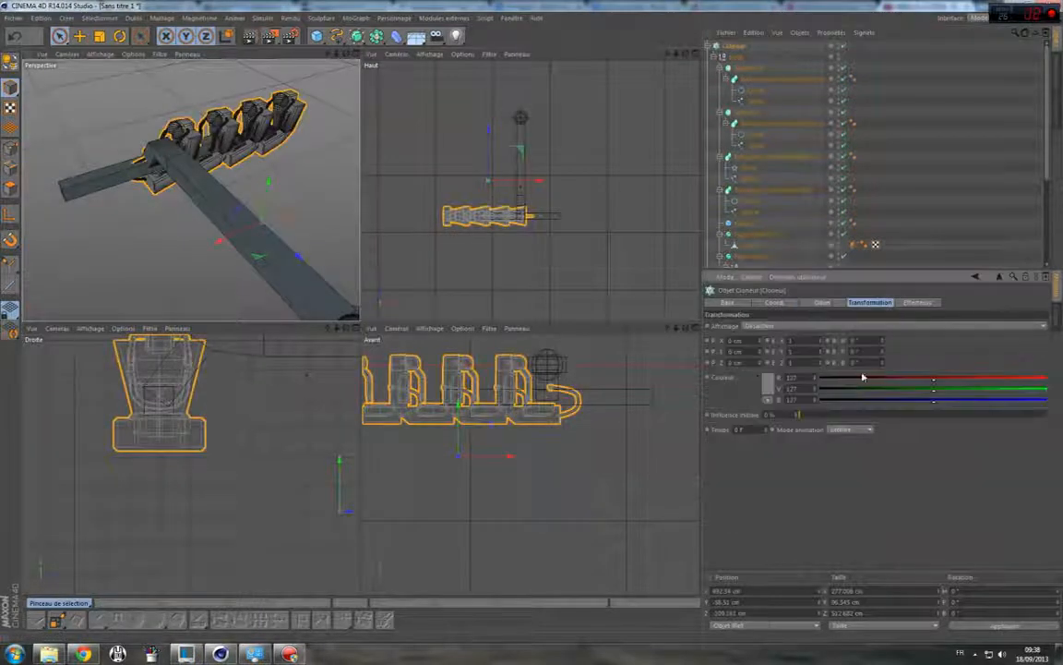
drag(884, 368, 894, 347)
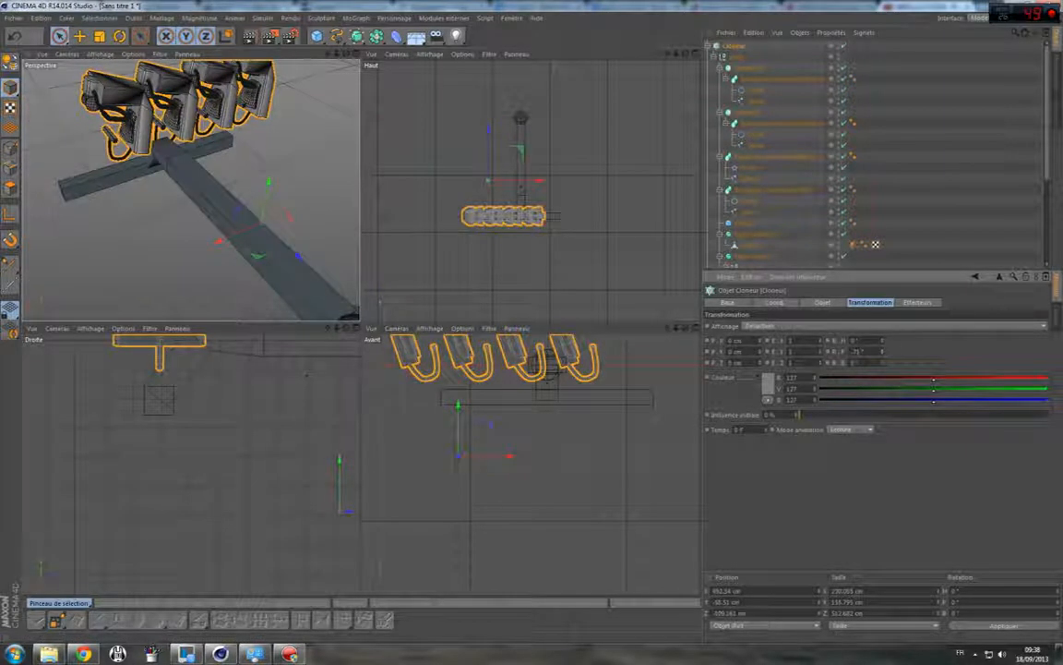
key(ctrl+z)
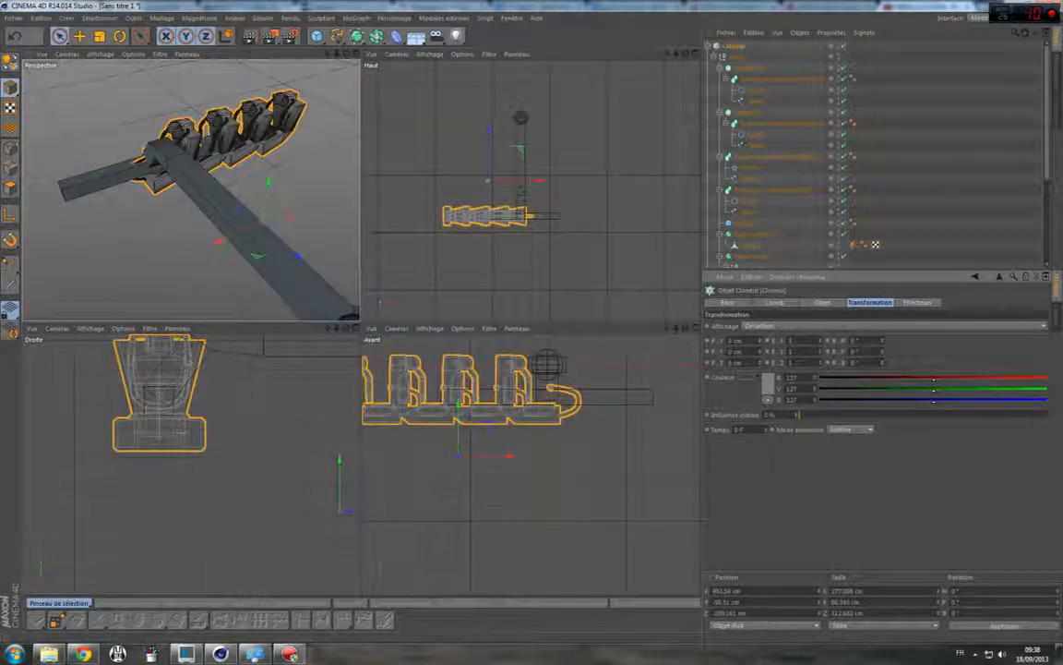
drag(884, 346, 713, 347)
text(90)
key(Return)
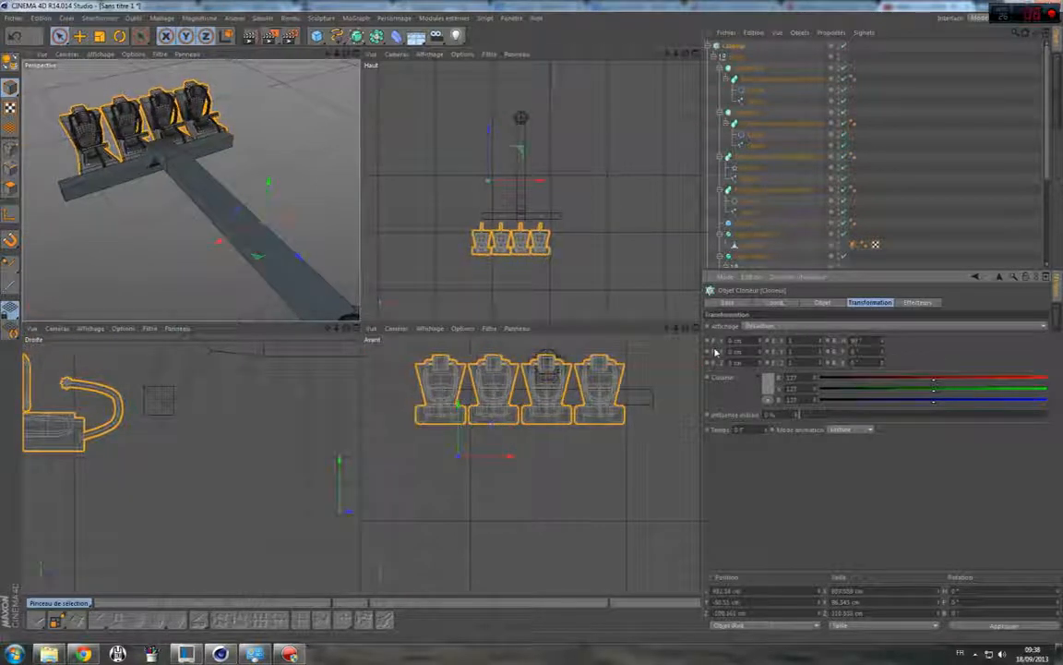
Take the siege group out of the Cloner and shift its axis to the upper seat back, at about Y -33.5, Z -170.9 cm.
drag(346, 53, 433, 56)
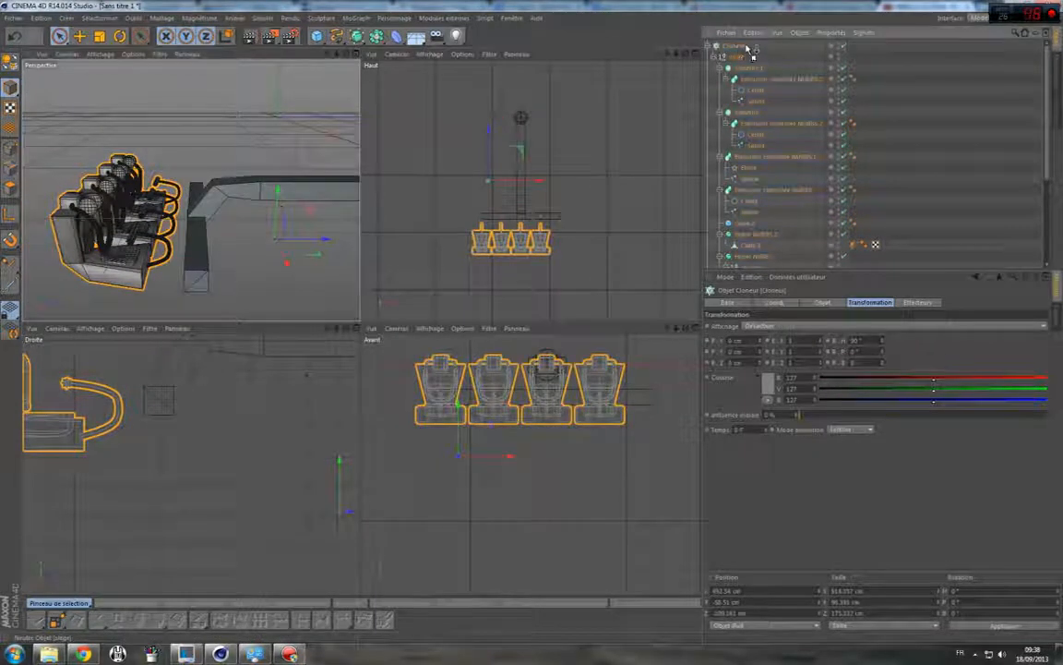
key(ctrl+z)
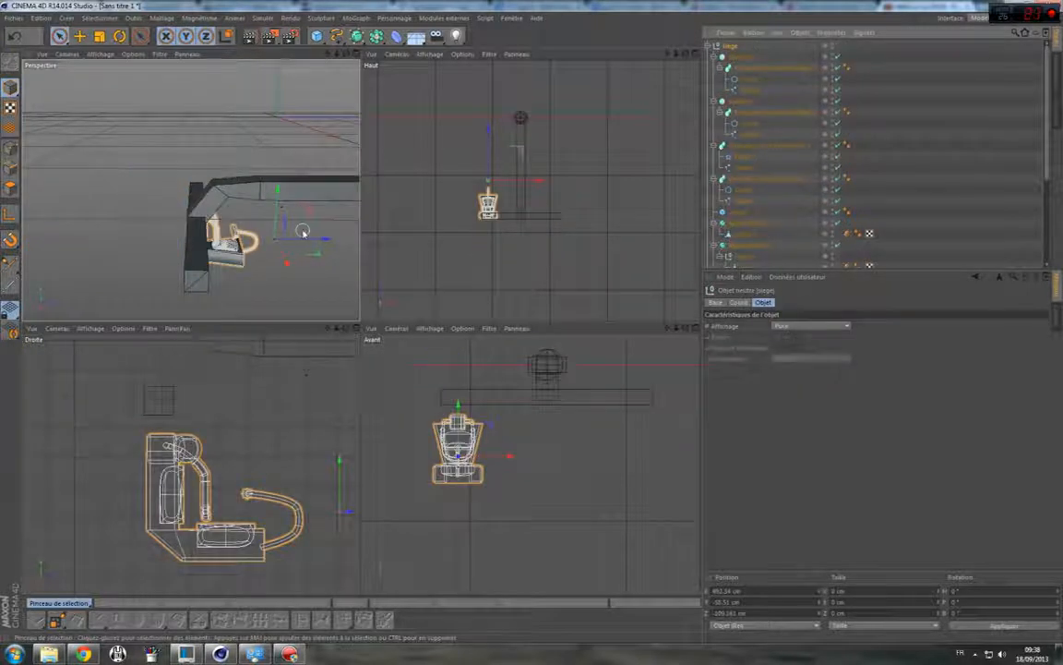
alt+drag(300, 230, 300, 230)
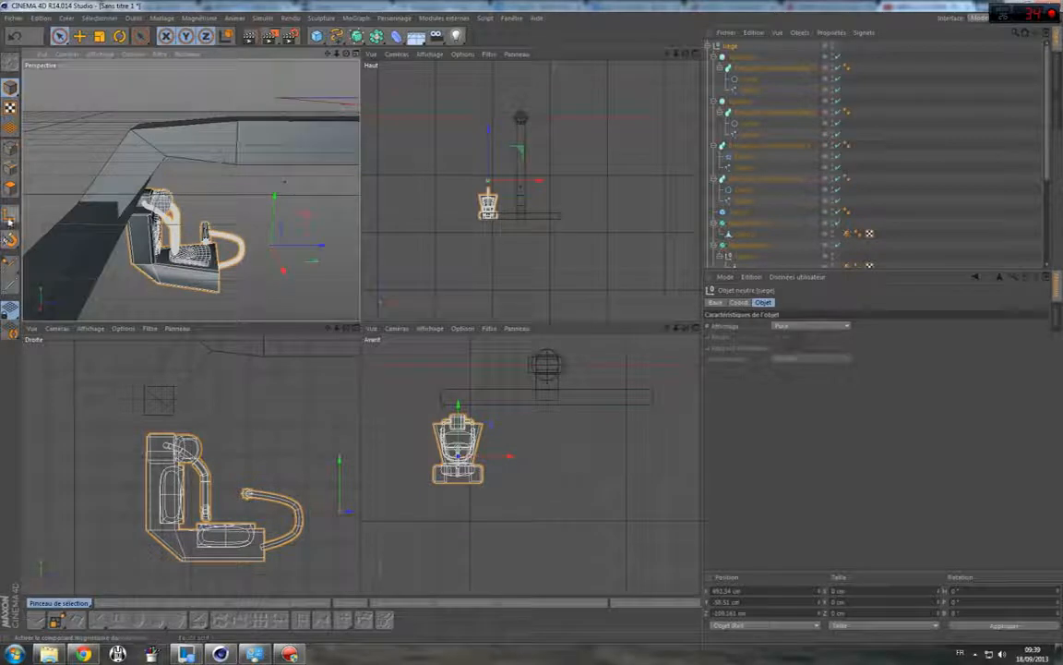
click(10, 214)
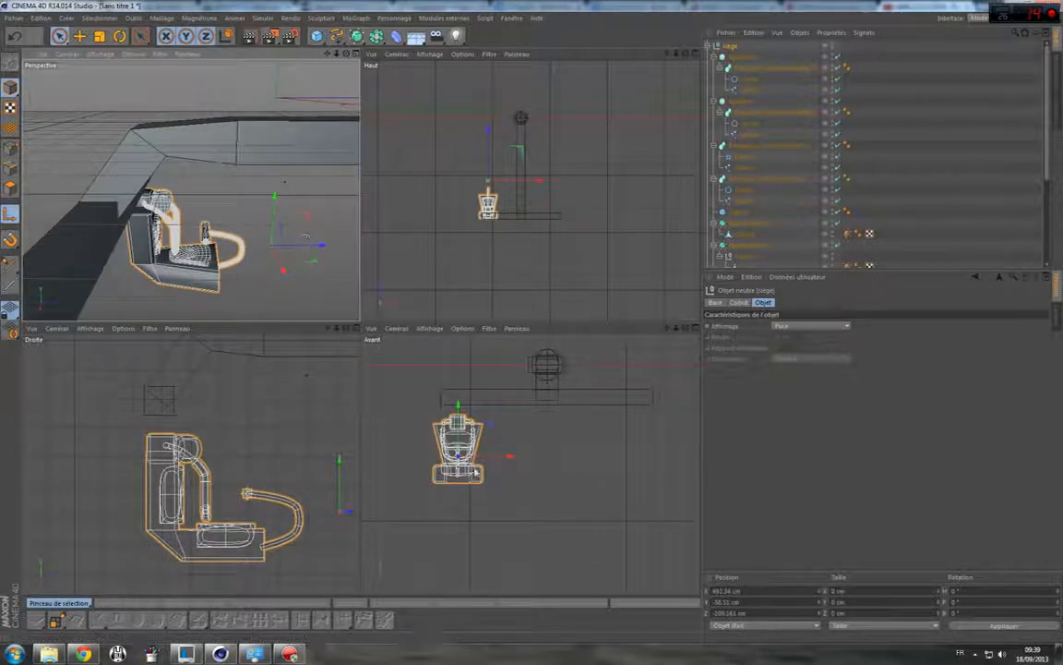
drag(457, 442, 463, 403)
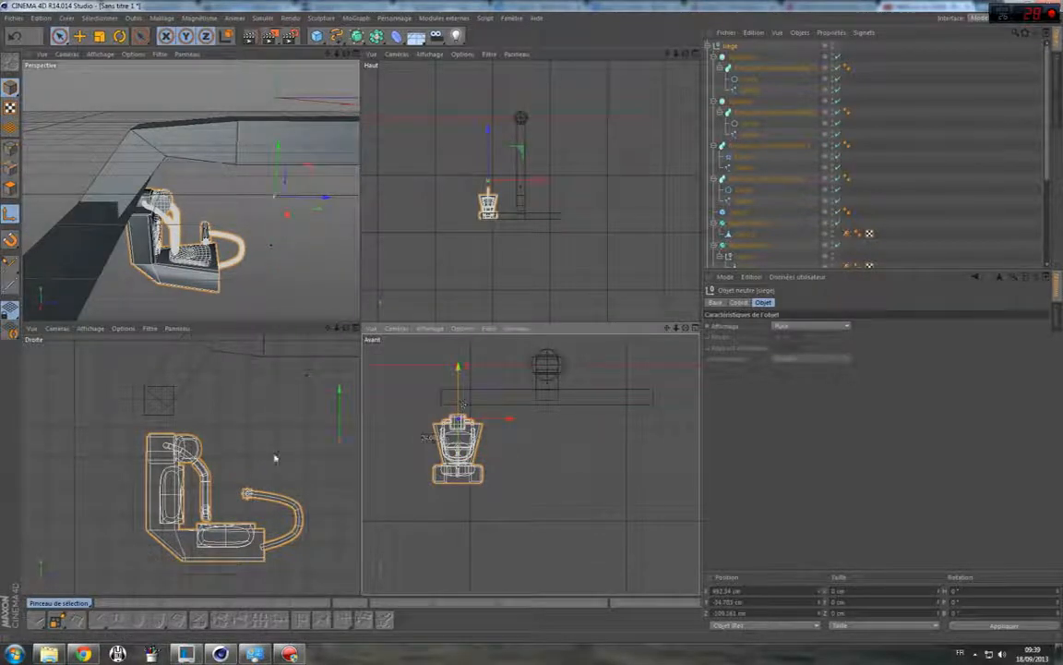
drag(346, 446, 173, 444)
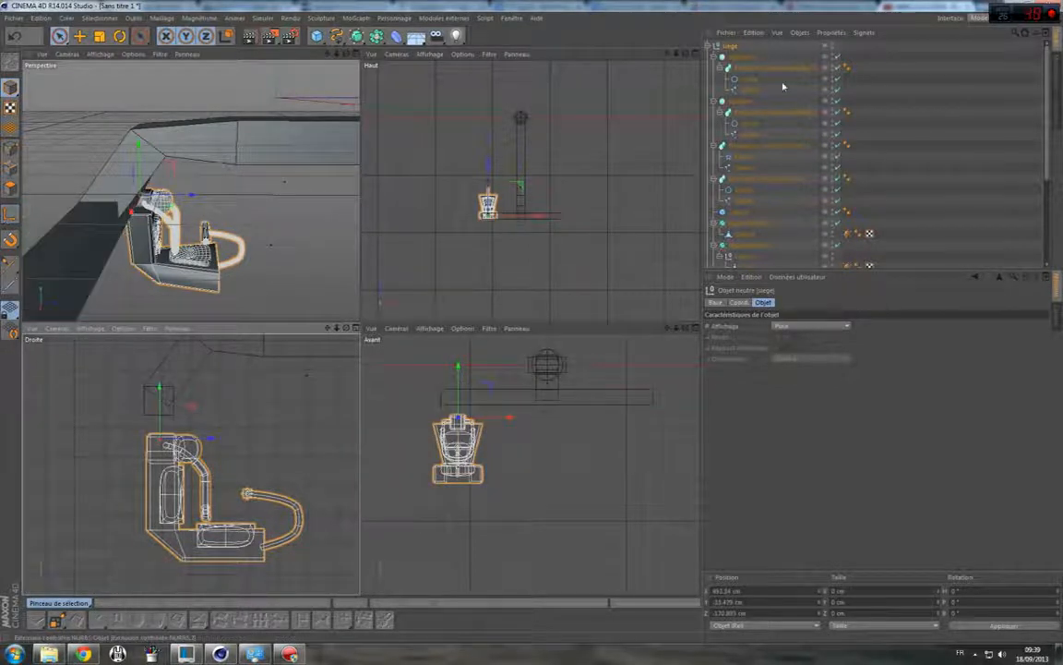
Put the siege group back inside the Cloner and inspect the seats against the bar in perspective.
scroll(757, 259, down, 5)
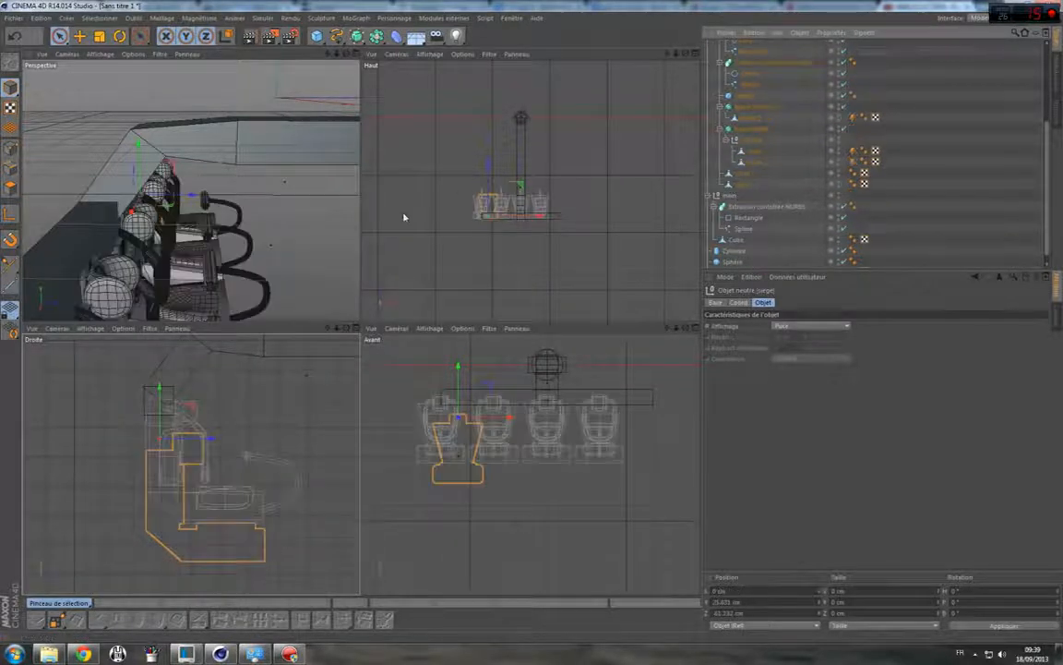
click(301, 228)
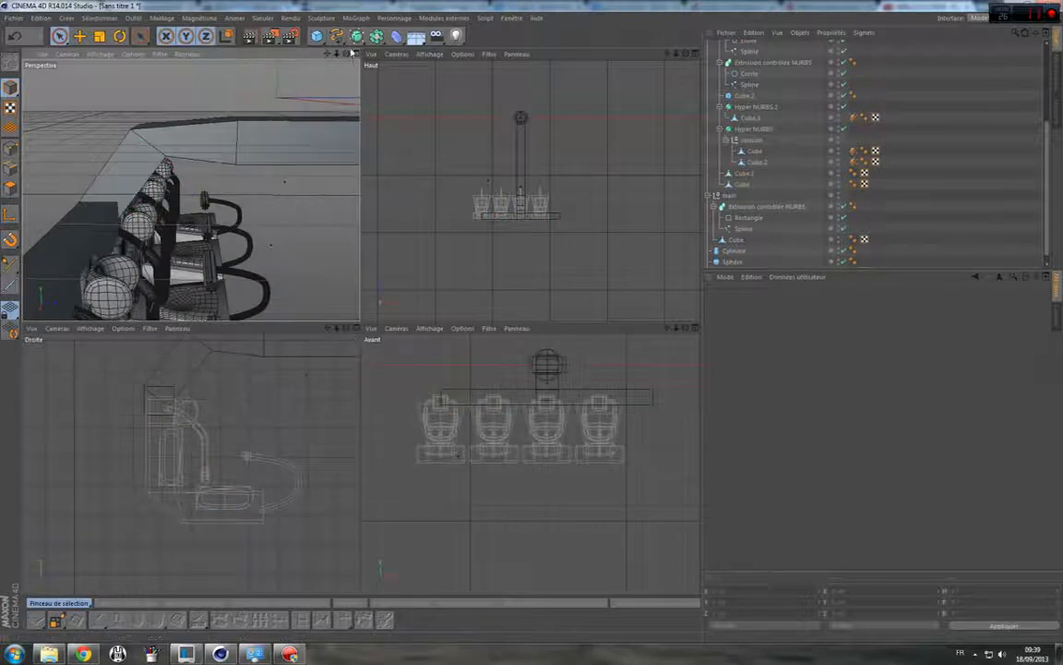
drag(346, 54, 64, 69)
mouse_move(346, 53)
mouse_down()
mouse_move(415, 41)
mouse_move(369, 83)
mouse_move(360, 64)
mouse_up()
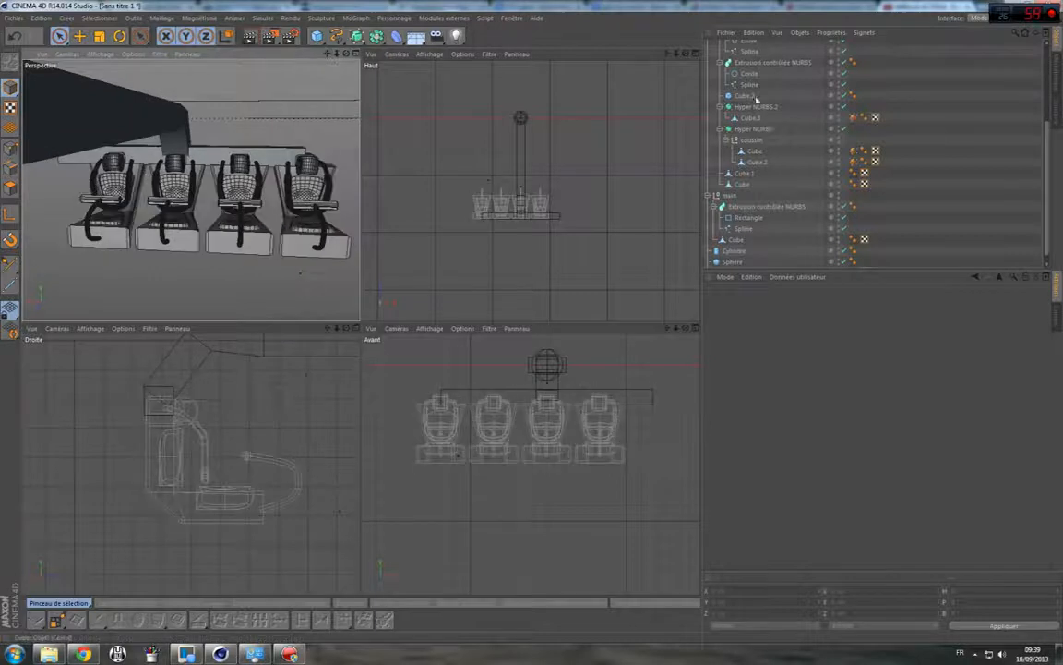
Shift the cloned seats along the bar's spline by setting the Cloner's Décalage to 12 %.
scroll(771, 108, up, 5)
click(735, 45)
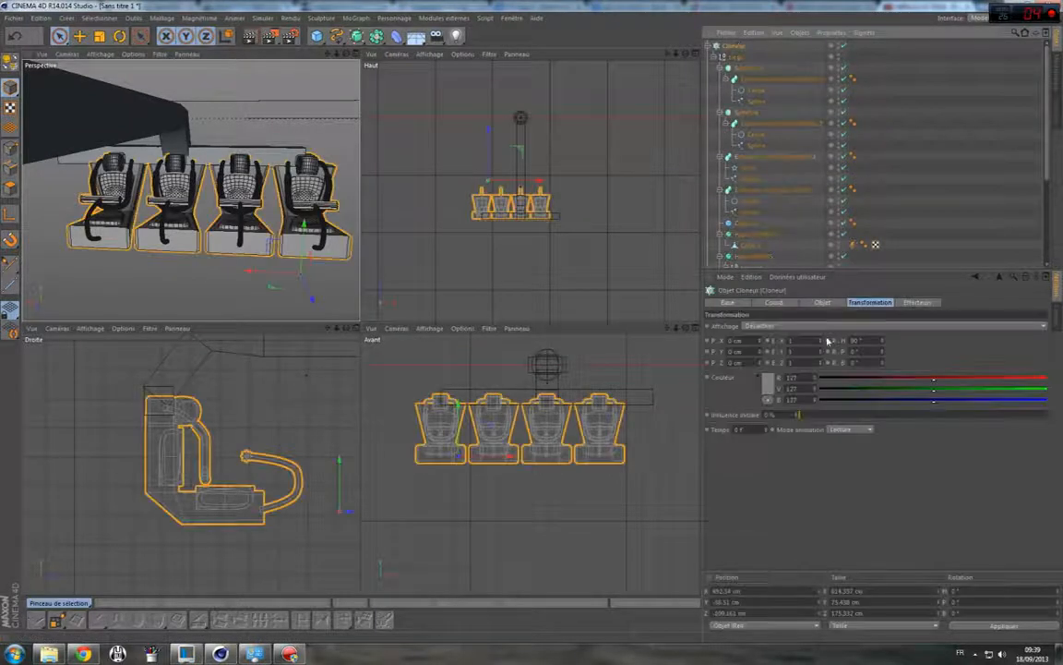
click(817, 302)
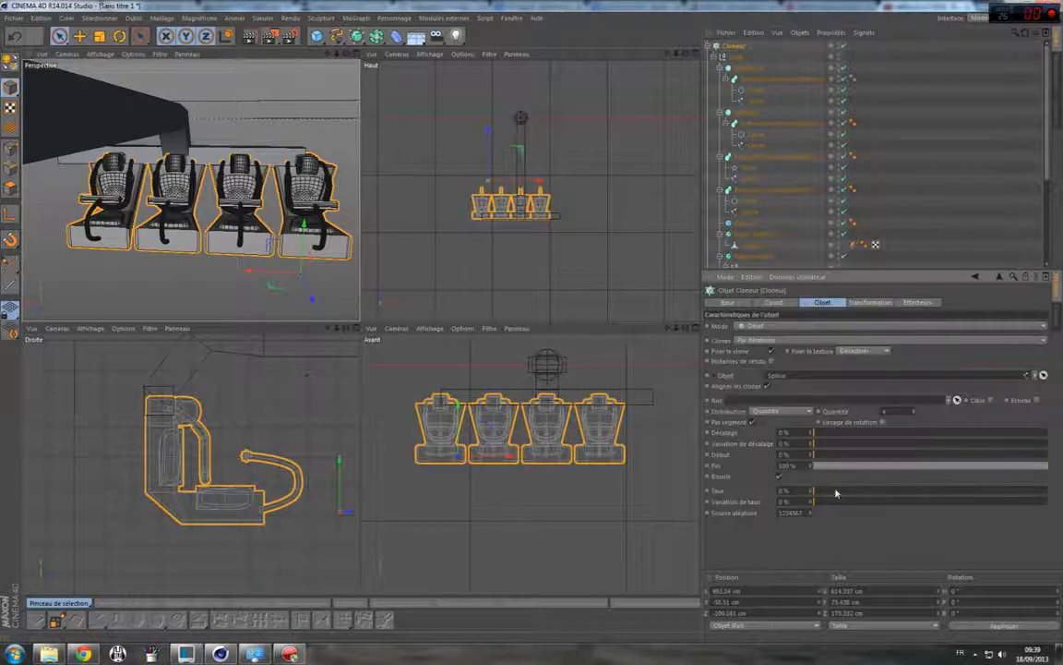
mouse_move(826, 434)
mouse_down()
mouse_move(817, 456)
mouse_move(916, 439)
mouse_move(679, 450)
mouse_up()
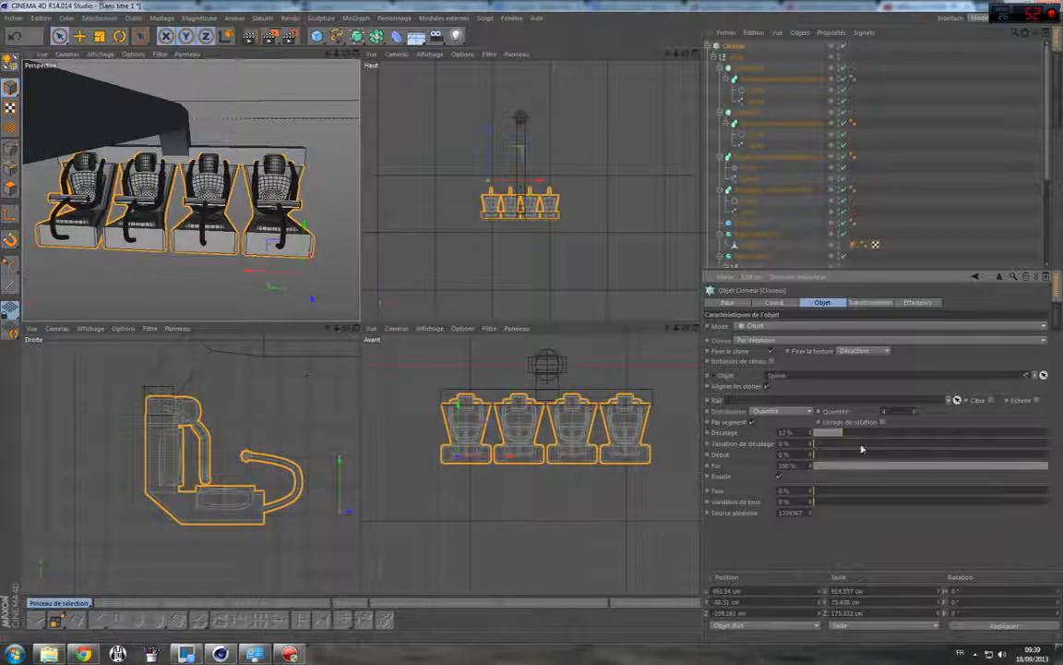
mouse_move(828, 465)
mouse_down()
mouse_move(886, 465)
mouse_move(817, 465)
mouse_move(990, 464)
mouse_up()
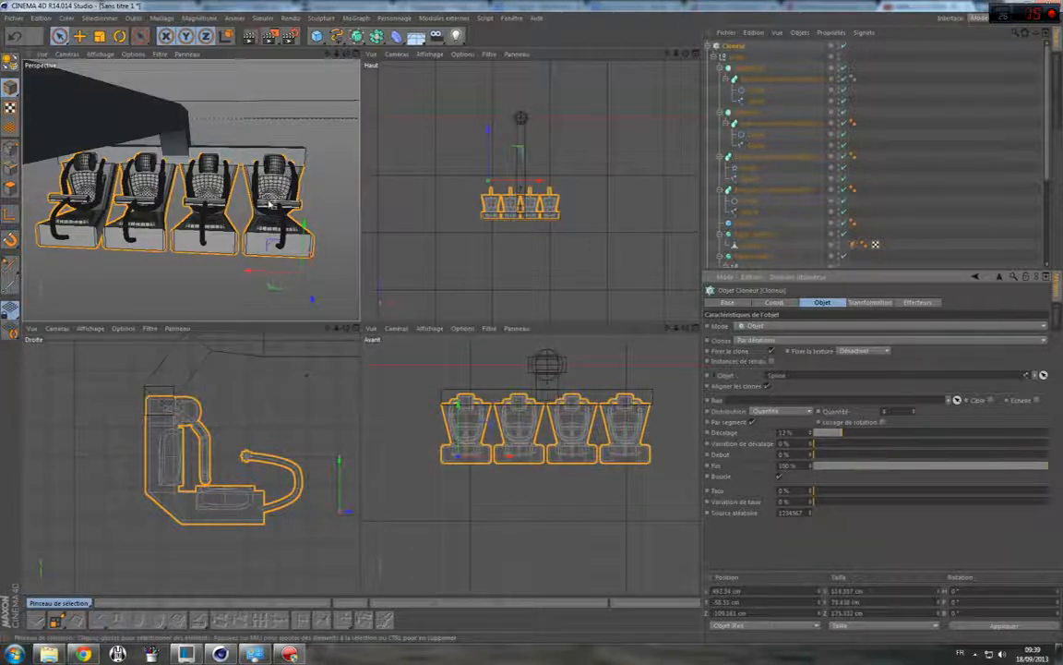
Collapse the seat Cloner and make it a child of the main group holding the arm.
mouse_move(346, 53)
mouse_down()
mouse_move(236, 63)
mouse_move(110, 52)
mouse_move(286, 83)
mouse_move(263, 66)
mouse_up()
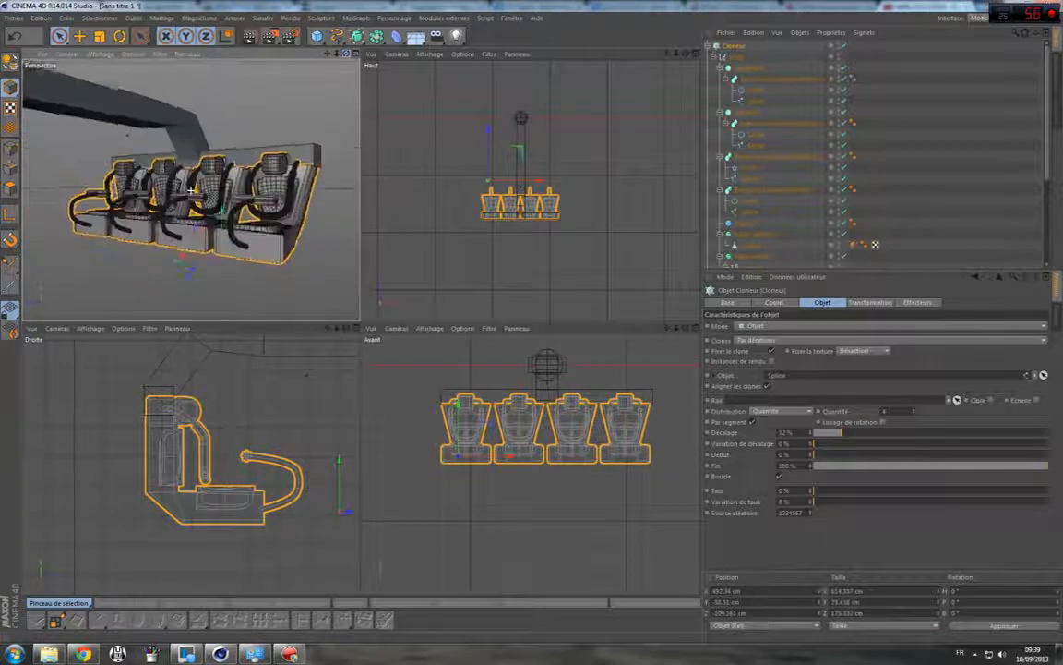
scroll(289, 126, down, 5)
scroll(289, 126, down, 3)
scroll(288, 125, up, 5)
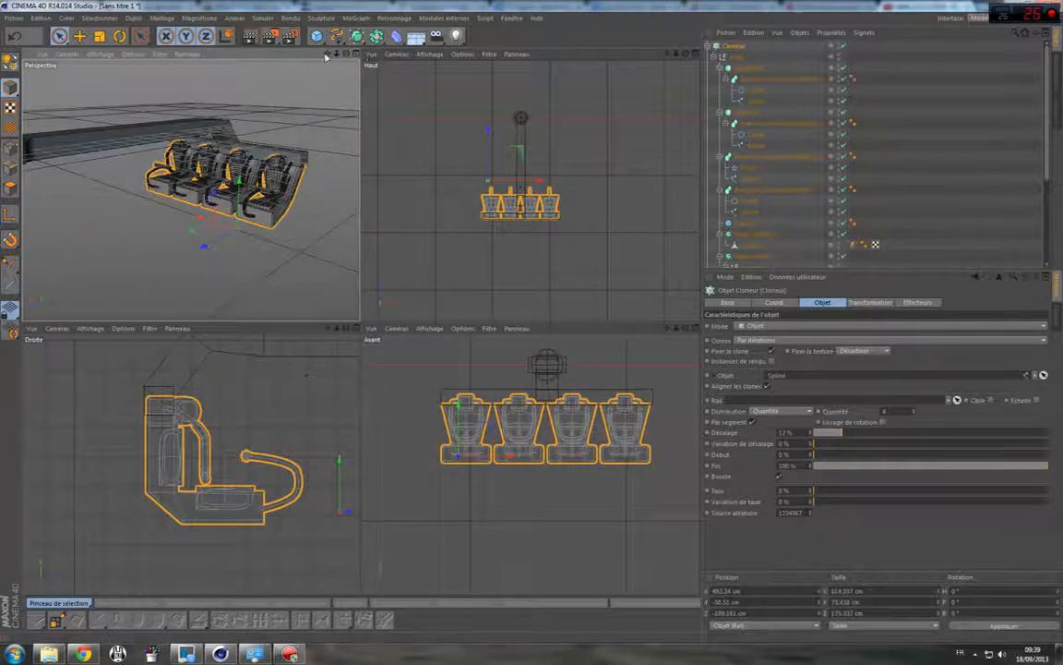
drag(328, 54, 339, 111)
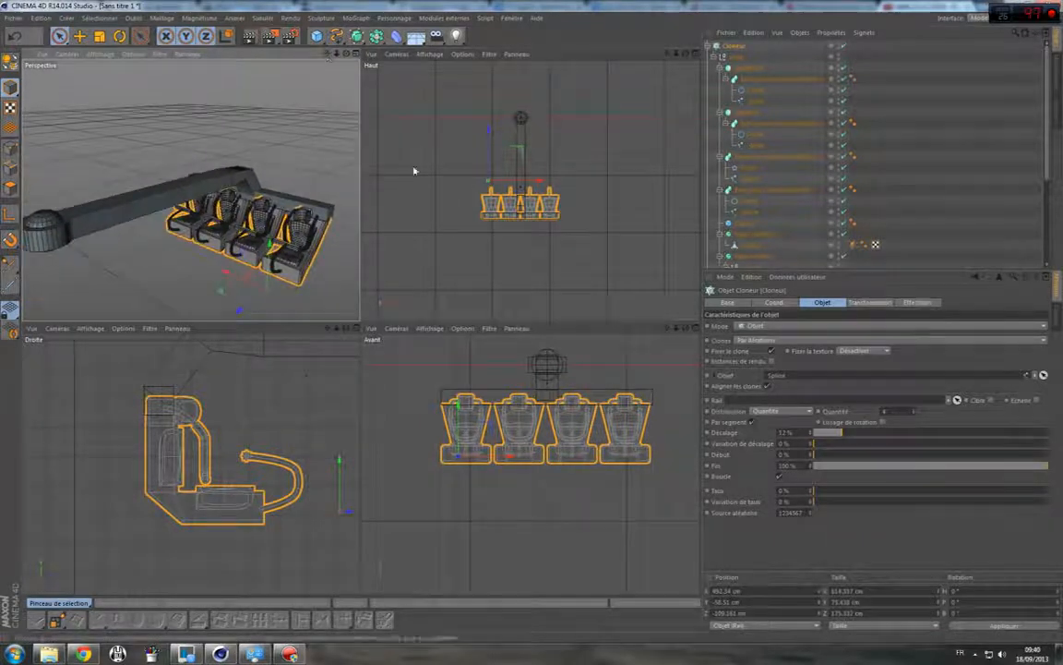
click(709, 46)
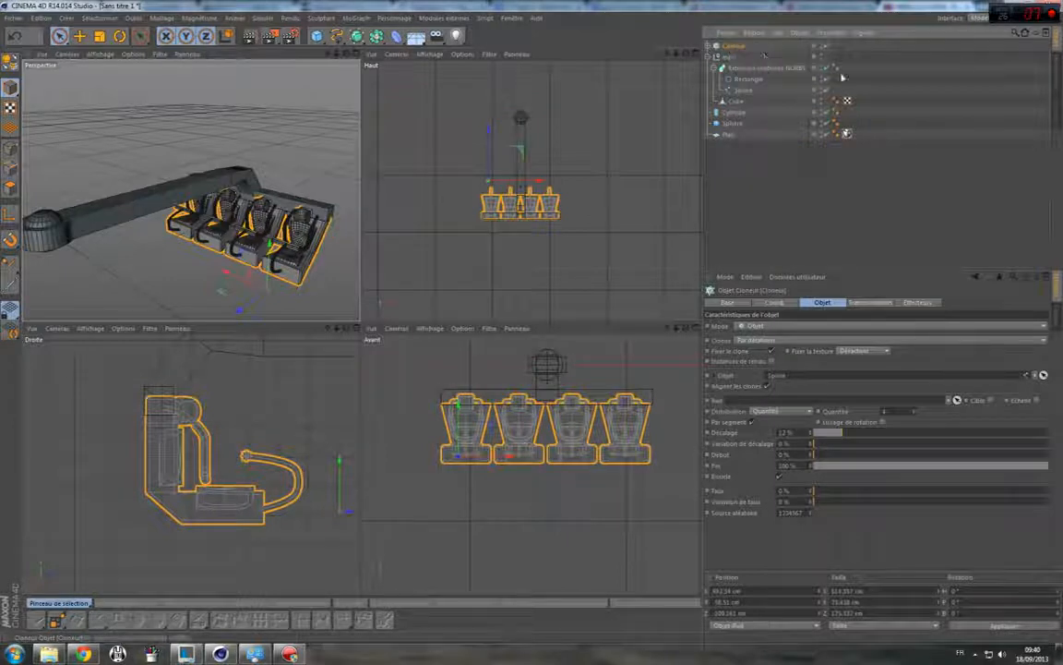
drag(738, 60, 752, 63)
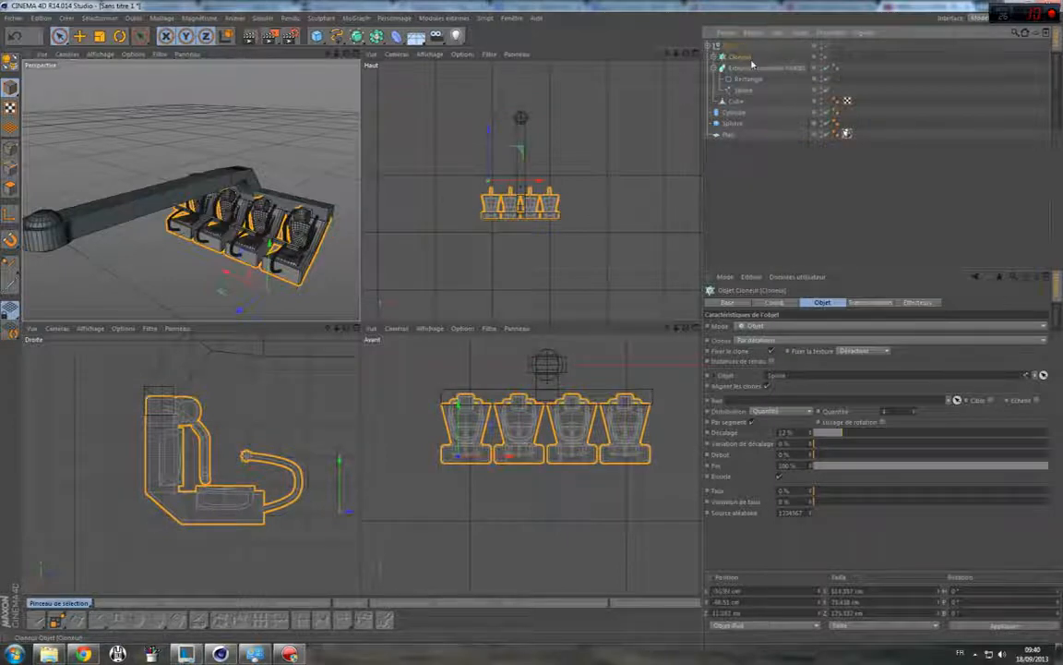
Add a second MoGraph Cloner as parent of the main group and inspect the cloned arms in perspective.
click(729, 47)
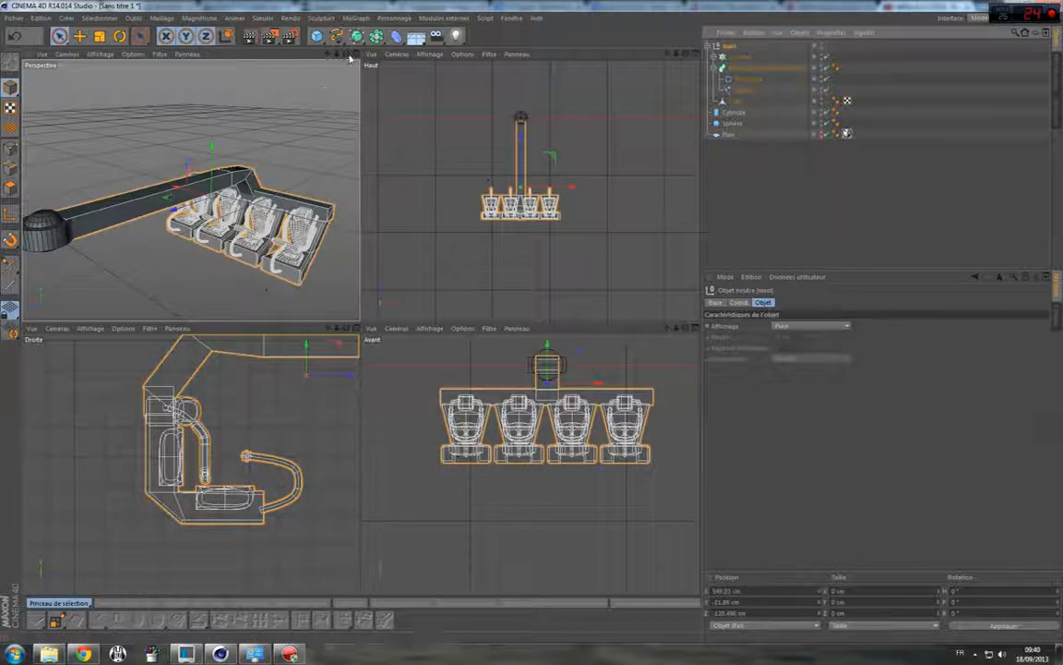
drag(346, 53, 359, 44)
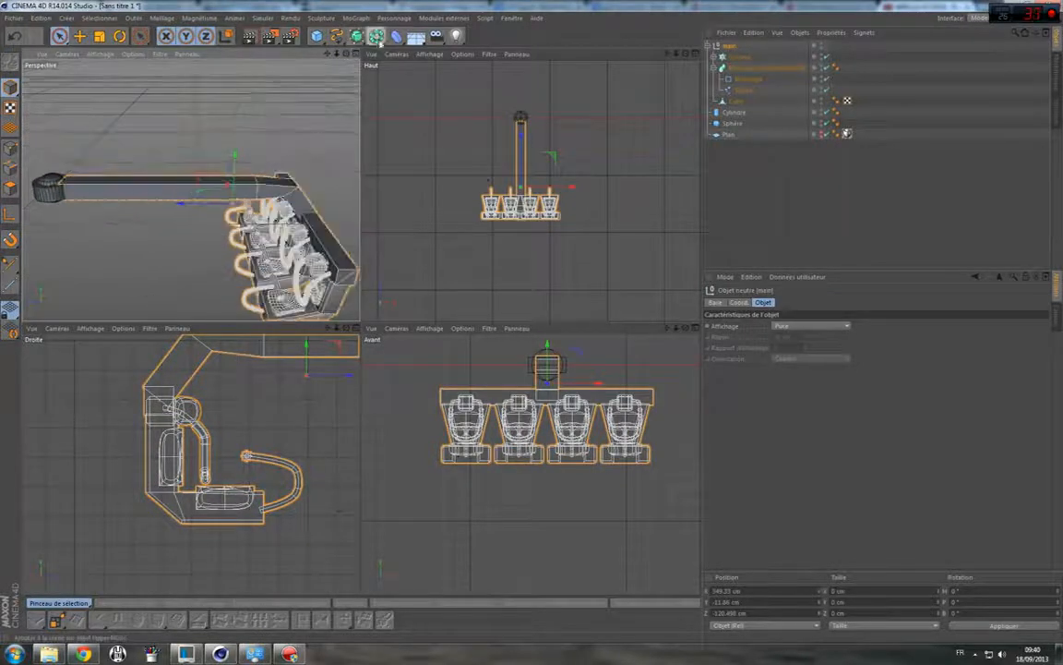
click(377, 36)
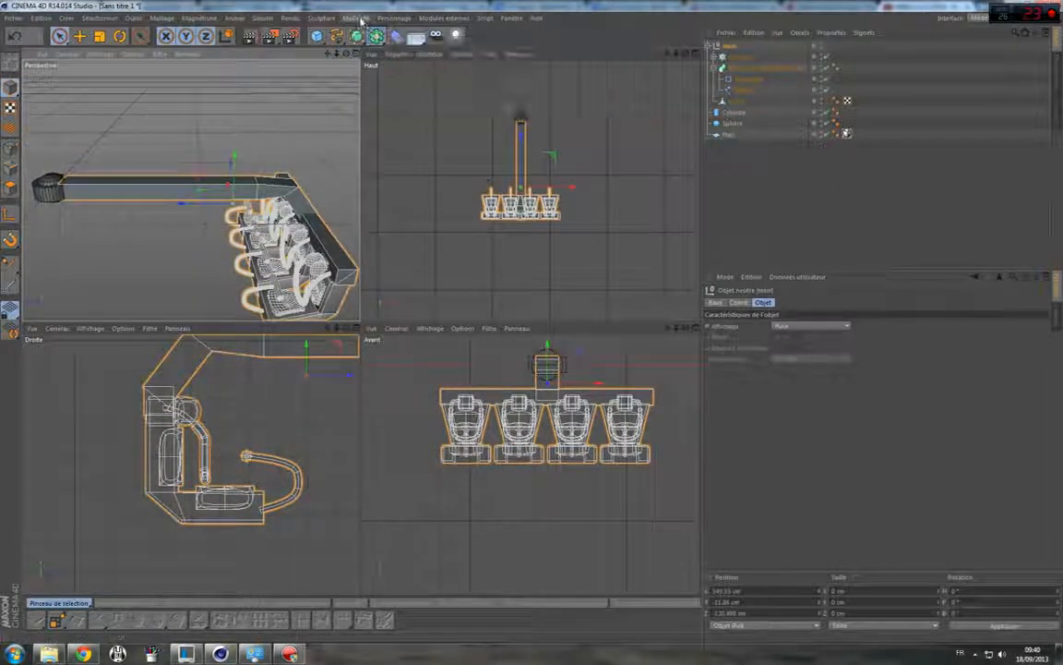
click(362, 18)
click(370, 96)
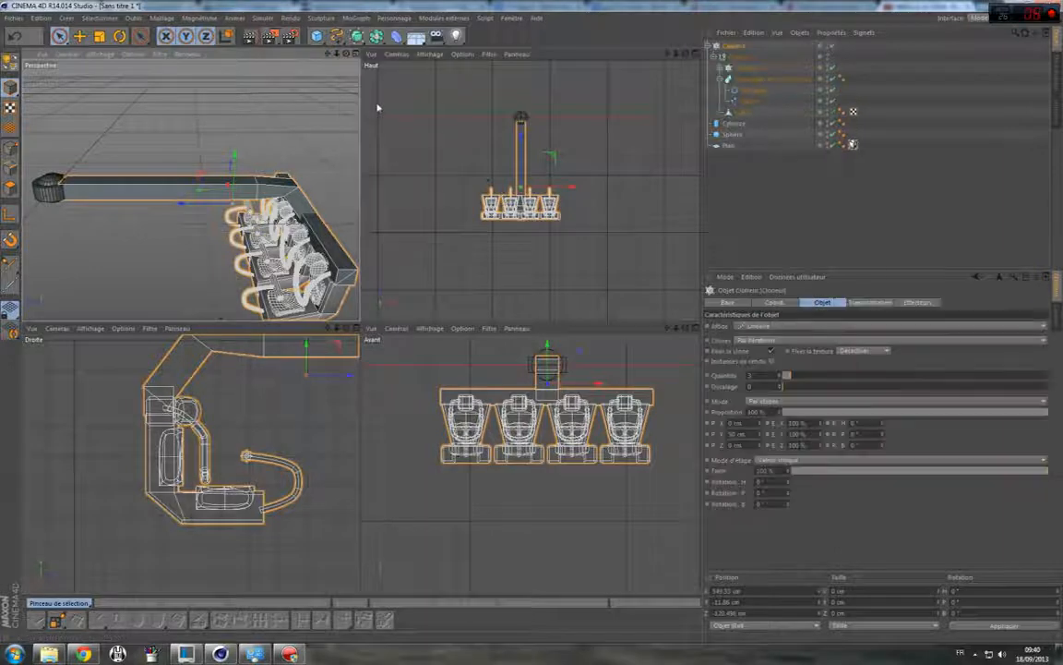
scroll(329, 163, down, 6)
scroll(329, 163, up, 2)
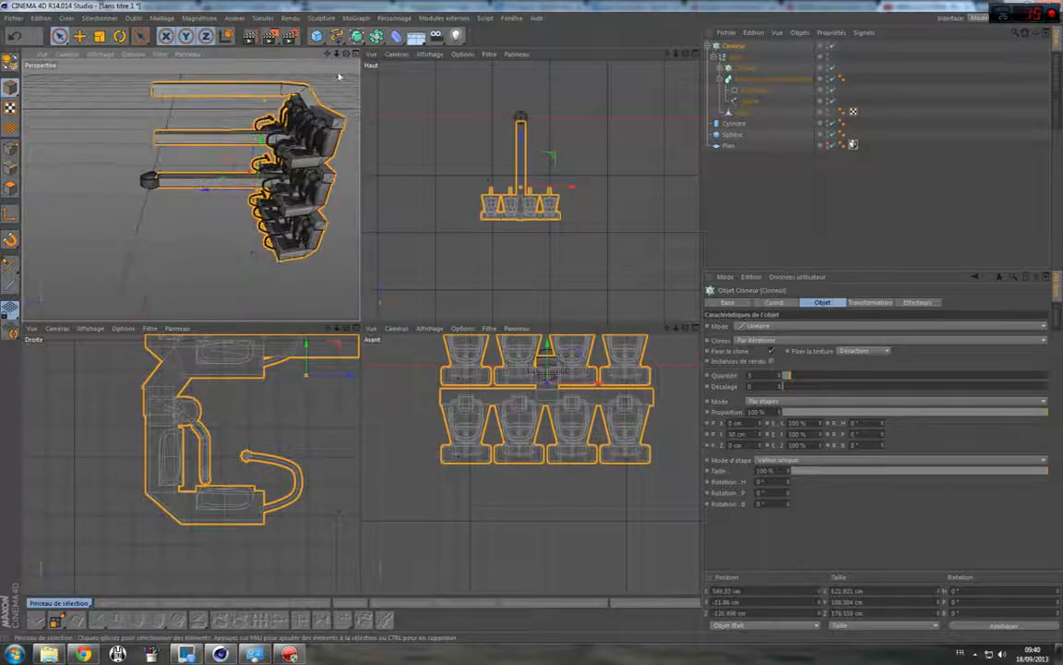
mouse_move(343, 58)
mouse_down()
mouse_move(388, 64)
mouse_move(314, 61)
mouse_move(365, 59)
mouse_move(356, 58)
mouse_up()
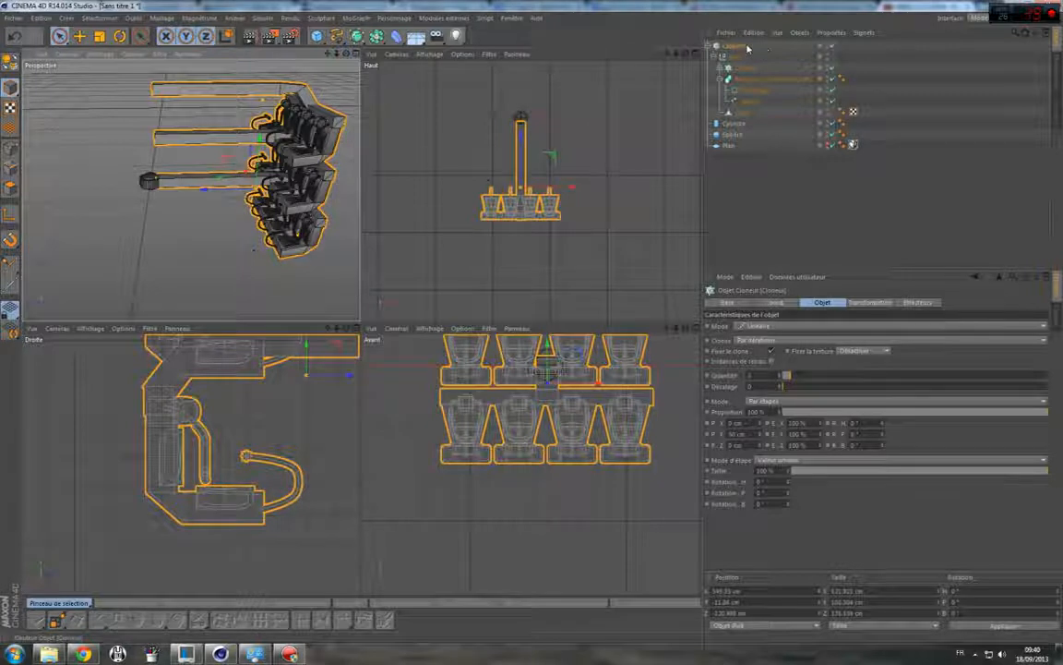
Switch the arm Cloner to Radial mode and lay its clones out in the XZ plane.
click(759, 326)
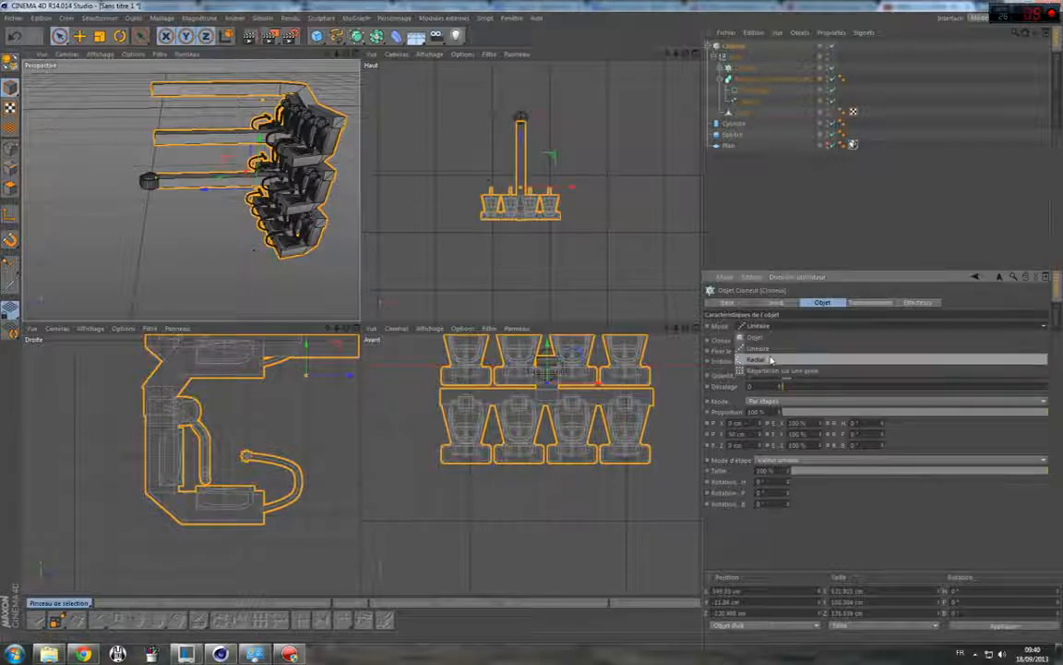
click(768, 363)
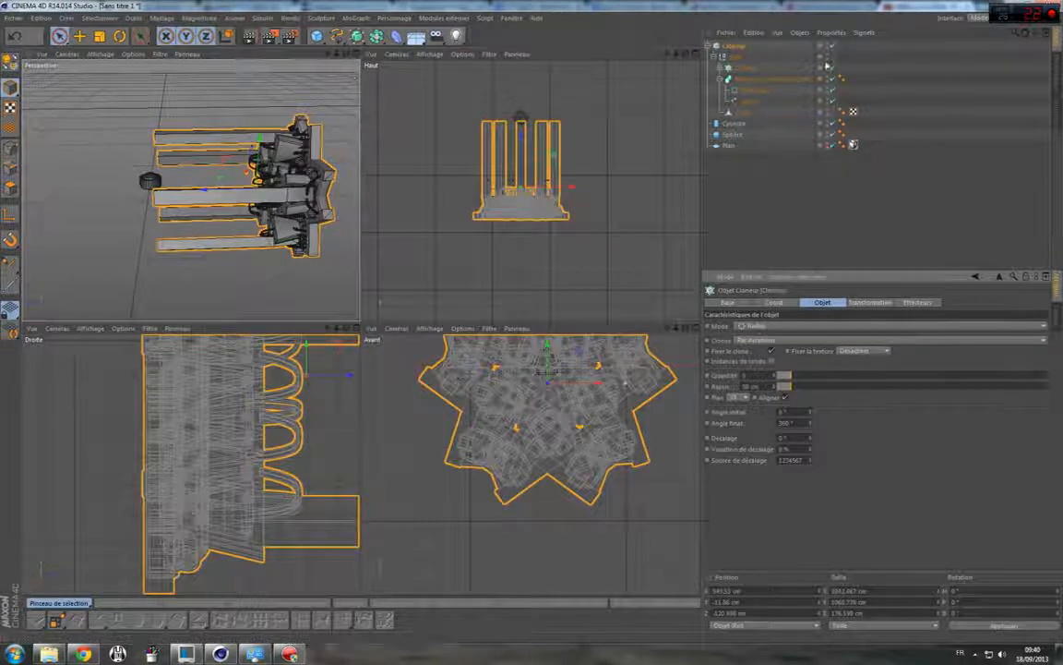
click(748, 397)
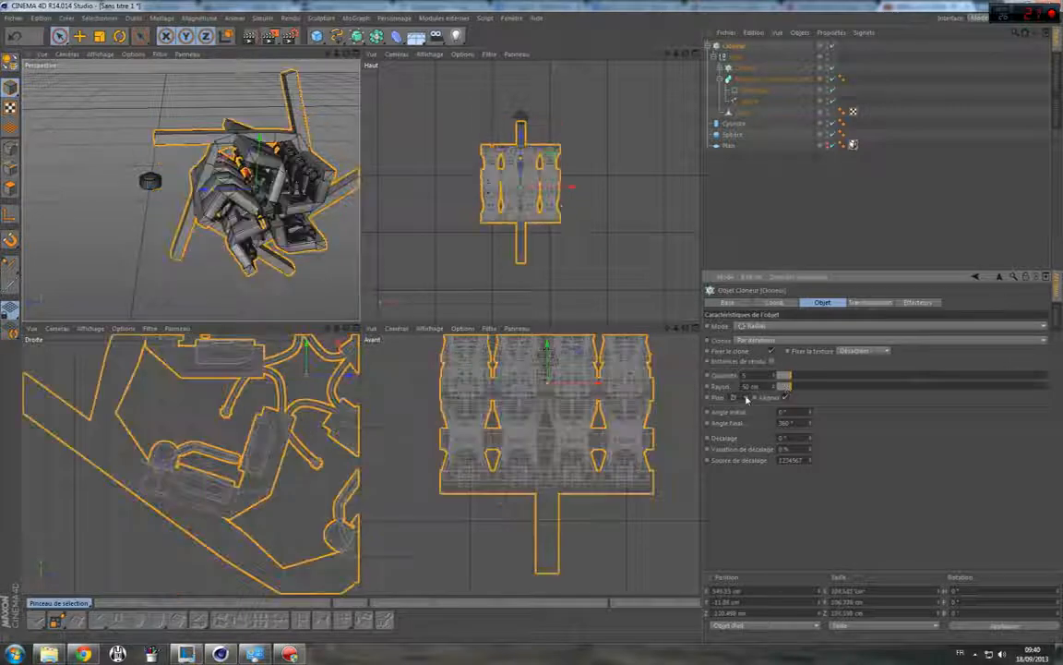
click(746, 398)
click(745, 398)
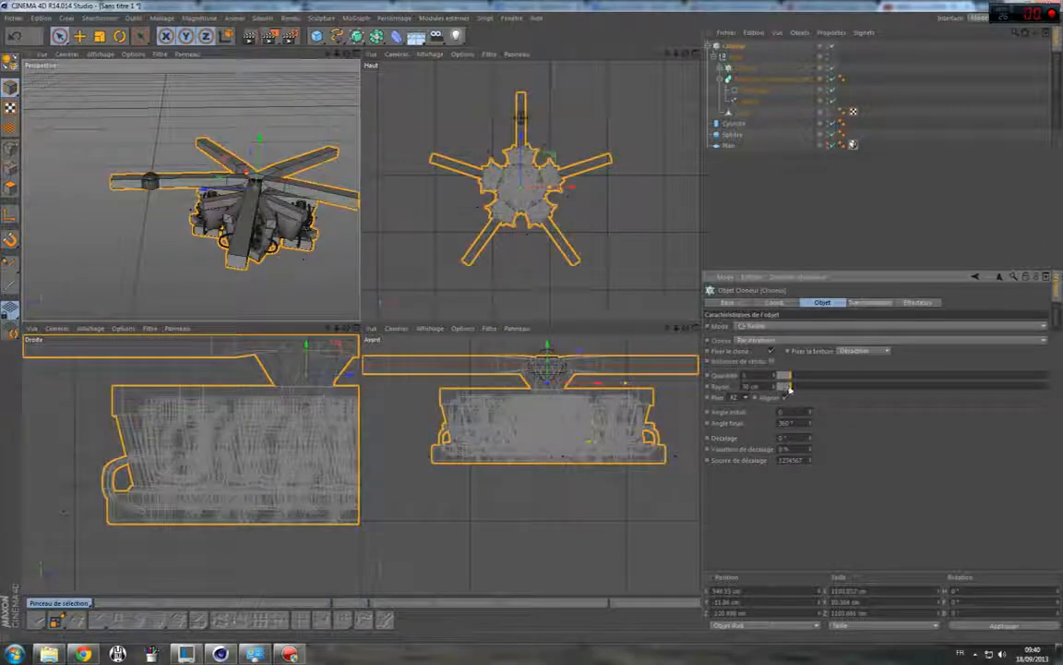
Enlarge the arm Cloner's radius and move the Cloner onto the central hub in plan and in height.
drag(789, 389, 840, 393)
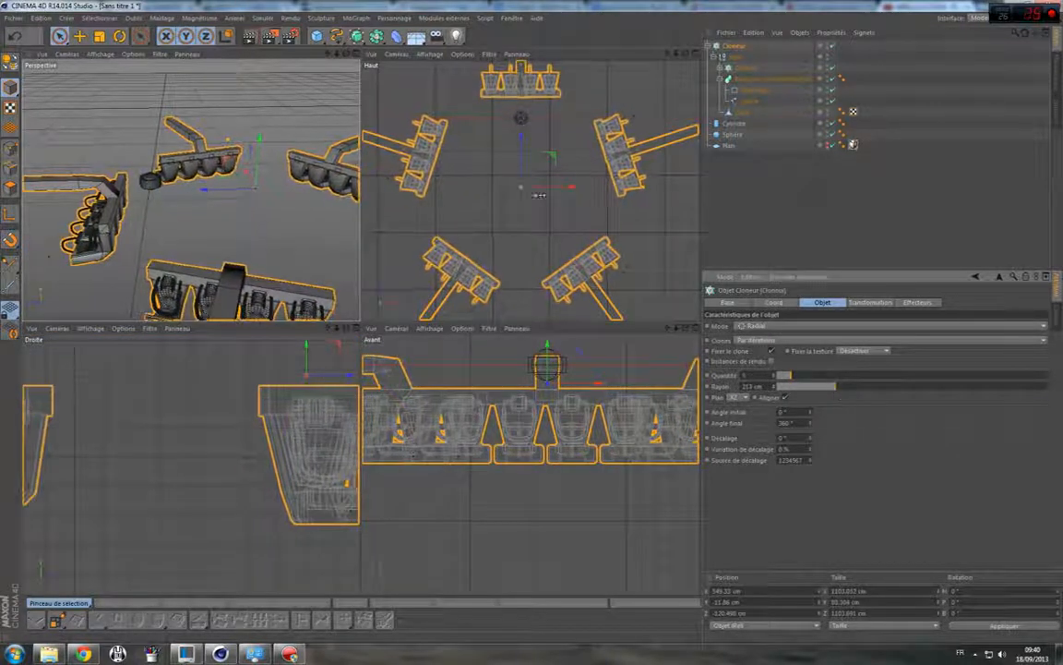
drag(521, 171, 521, 104)
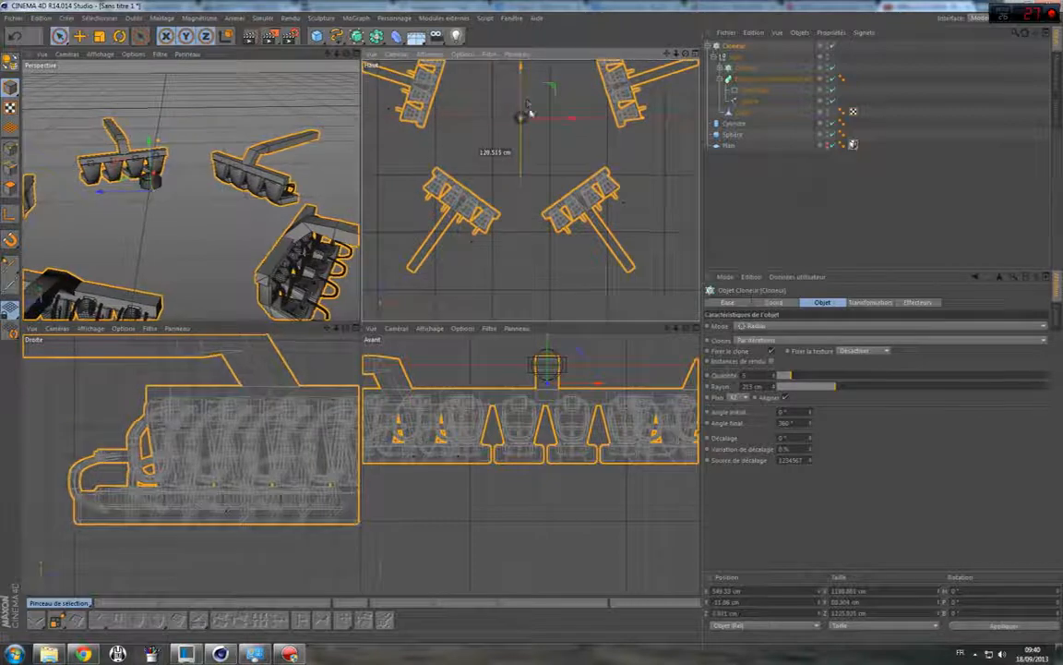
drag(547, 360, 549, 345)
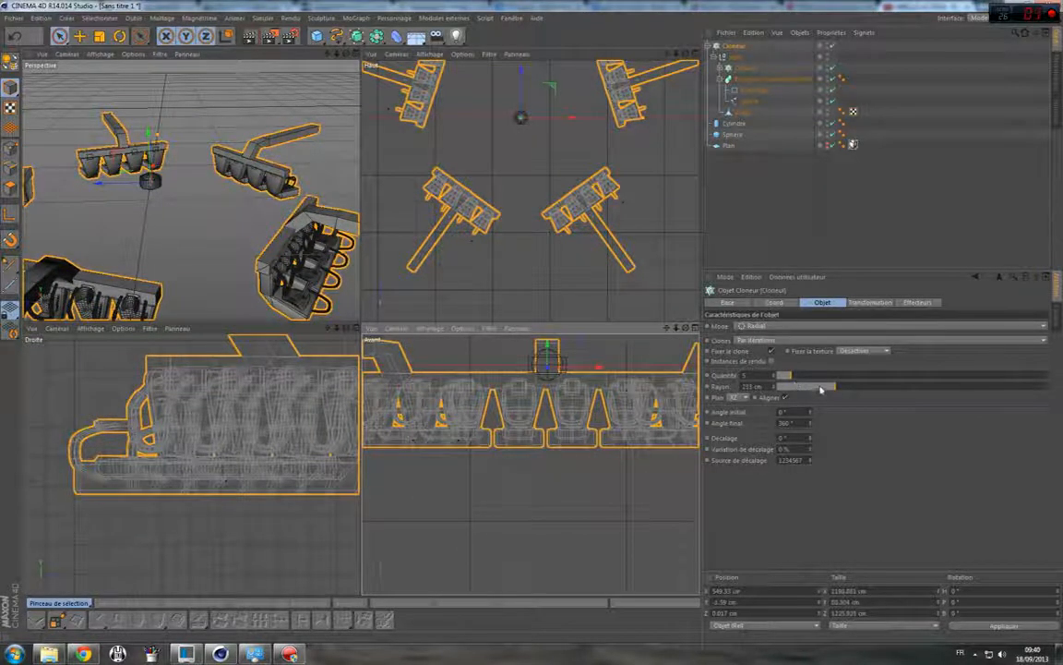
mouse_move(820, 390)
mouse_down()
mouse_move(786, 389)
mouse_move(828, 394)
mouse_up()
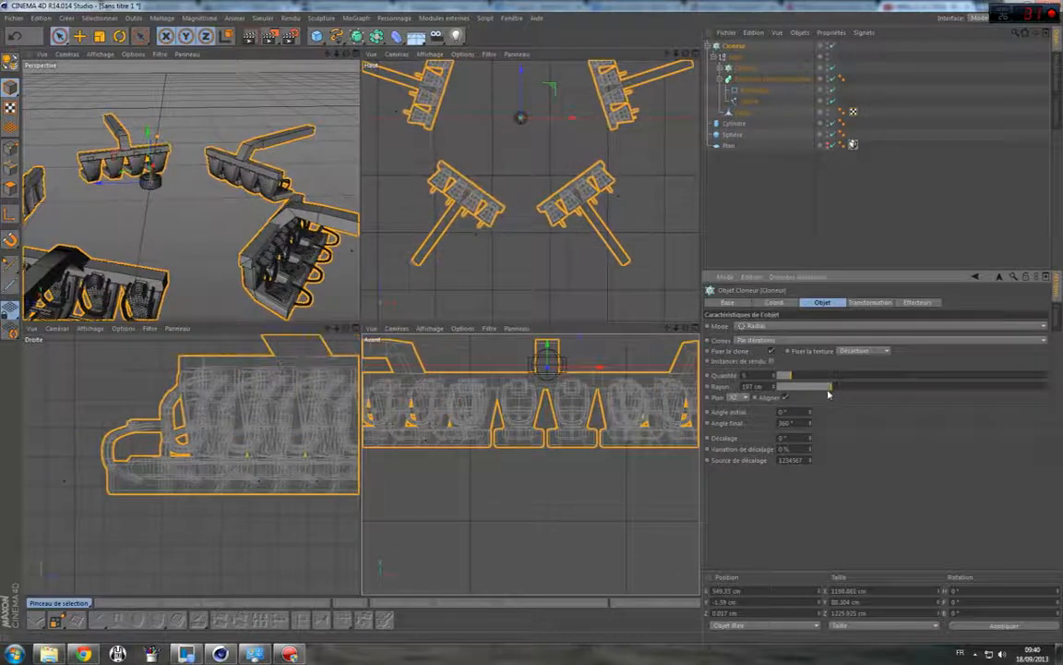
Turn the cloned arms around by setting the Cloner's transformation rotation H to -180°.
click(873, 302)
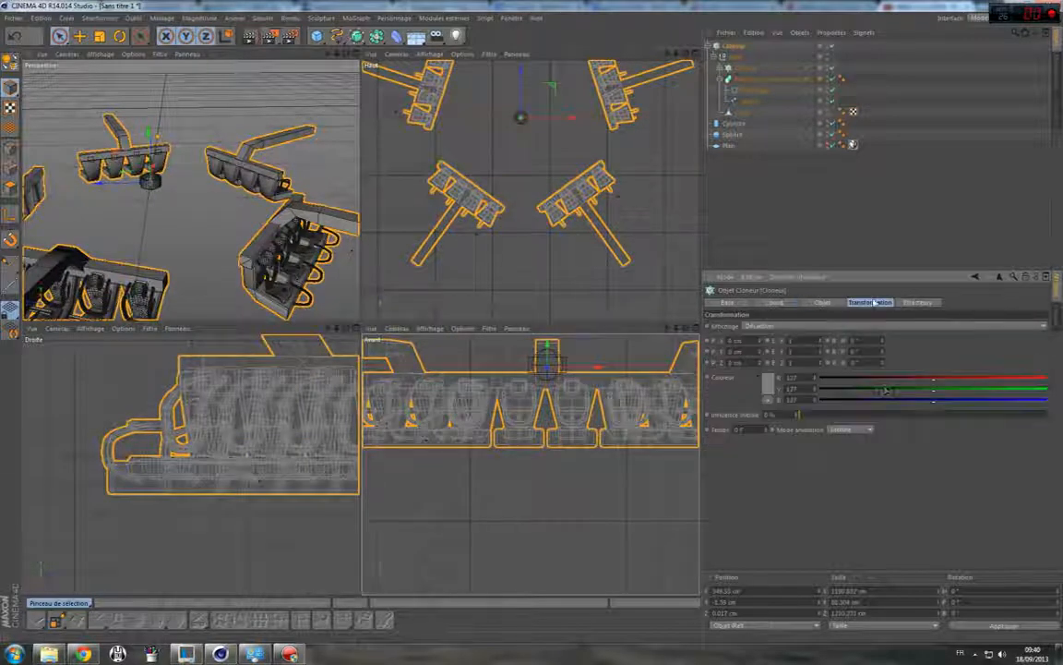
drag(882, 340, 881, 376)
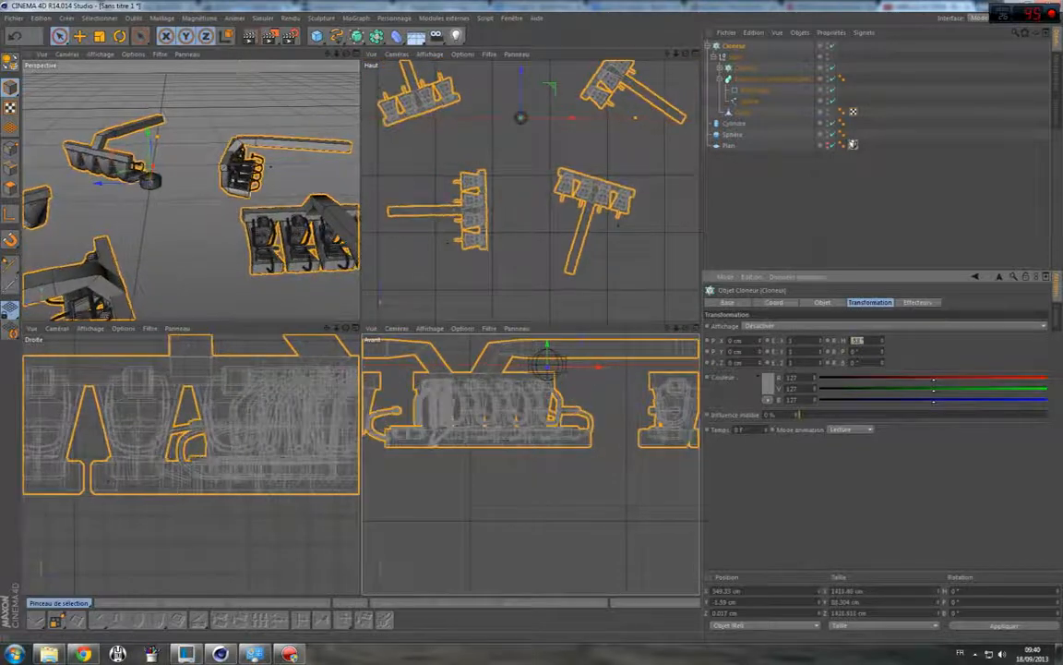
text(-180)
key(Return)
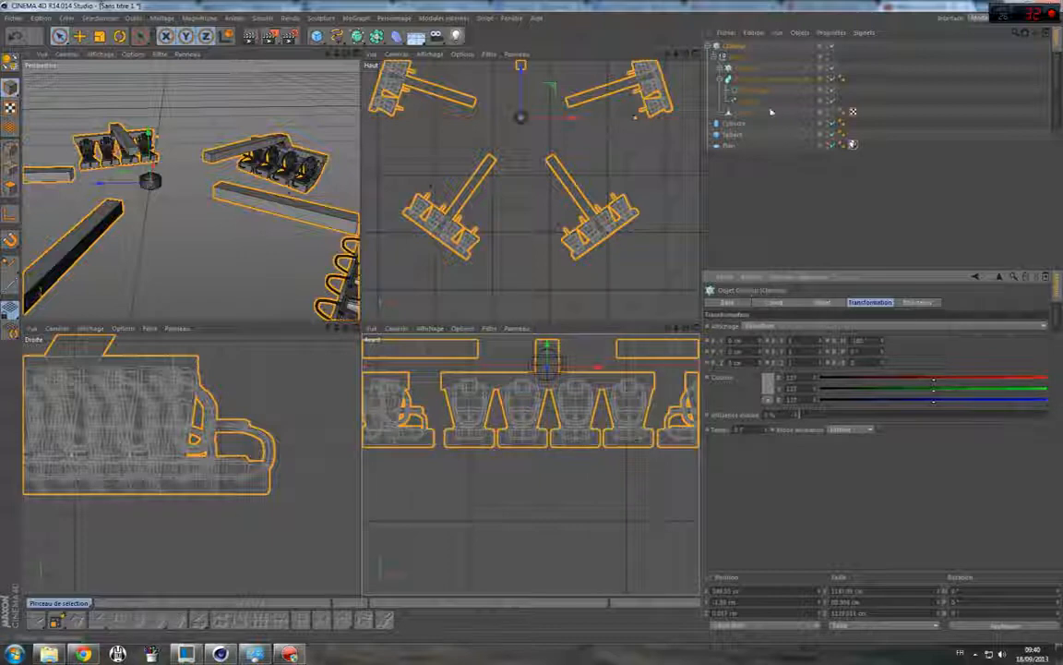
Reduce the arm Cloner's radius to about 123 cm so the arms meet at the hub, and lower the Cloner slightly.
click(746, 69)
click(737, 47)
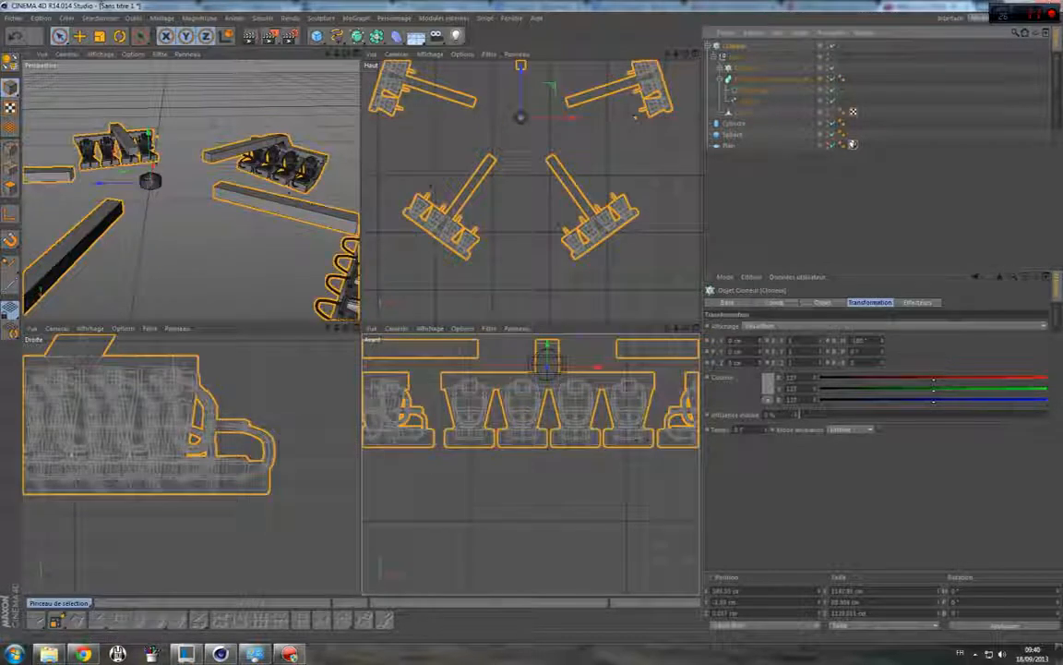
click(822, 302)
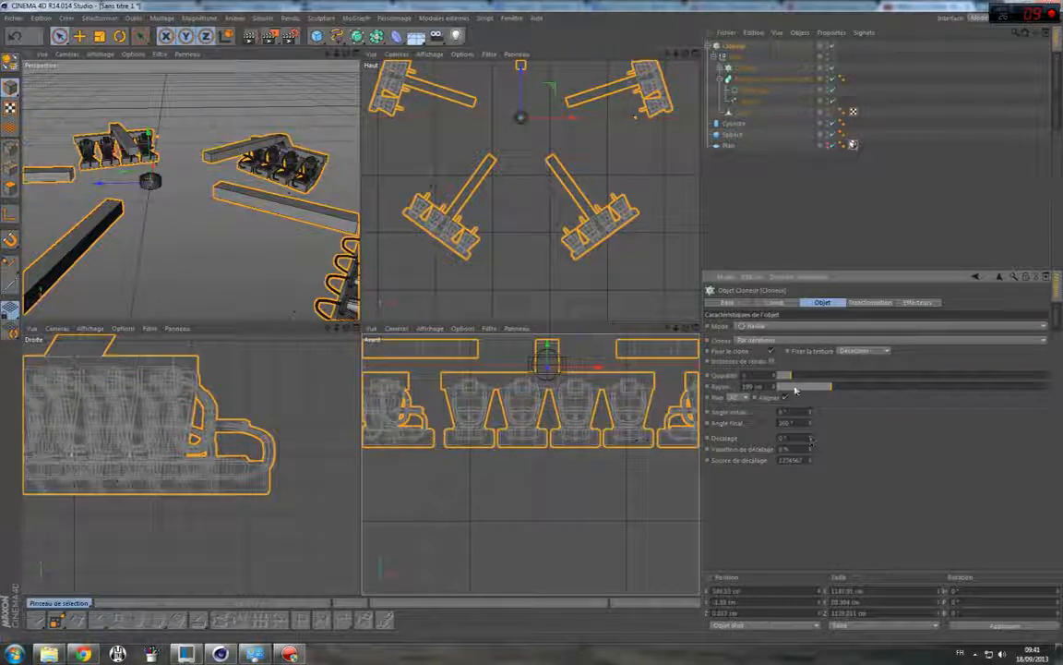
drag(796, 392, 811, 392)
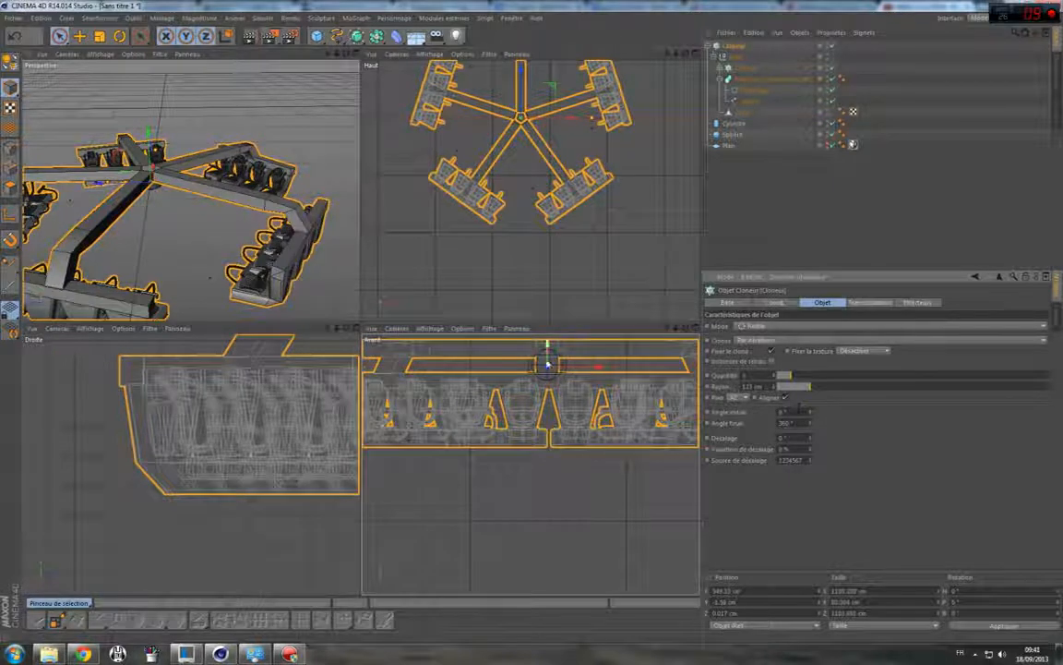
drag(548, 361, 549, 376)
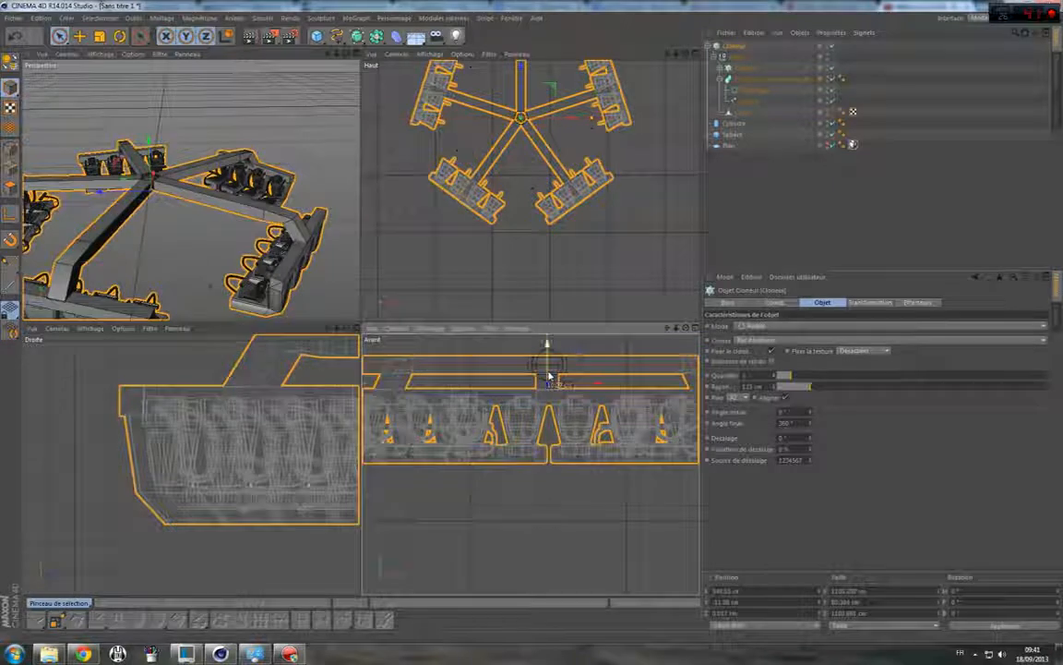
Enlarge the perspective view, render a preview of the cloned arms and inspect the ride from above.
click(231, 89)
scroll(234, 98, down, 5)
alt+drag(234, 98, 191, 190)
alt+drag(350, 51, 207, 51)
click(355, 54)
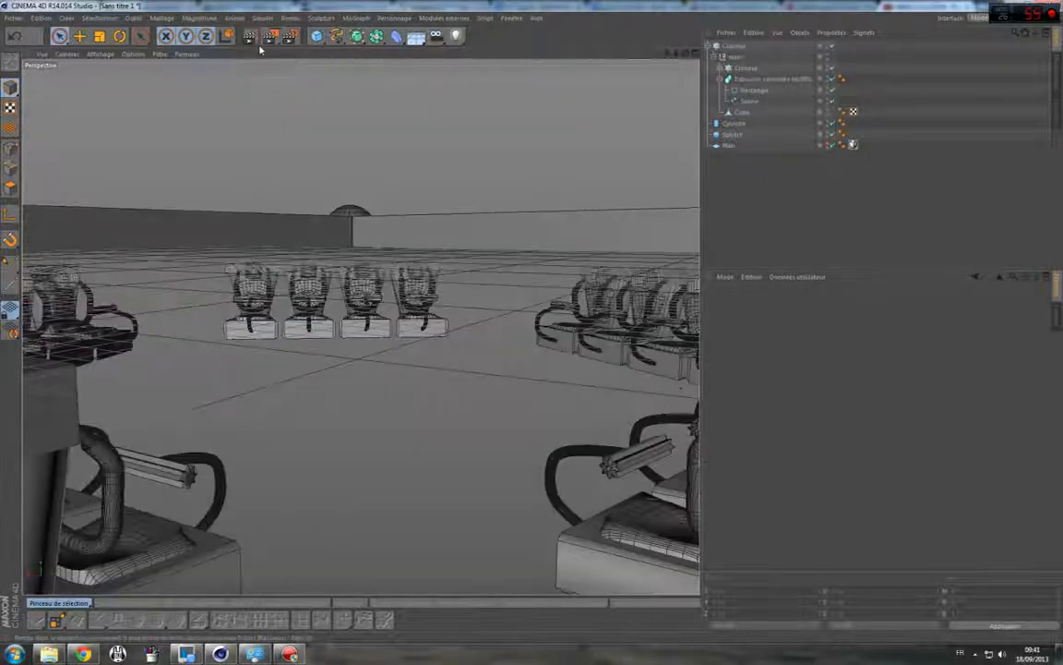
click(250, 38)
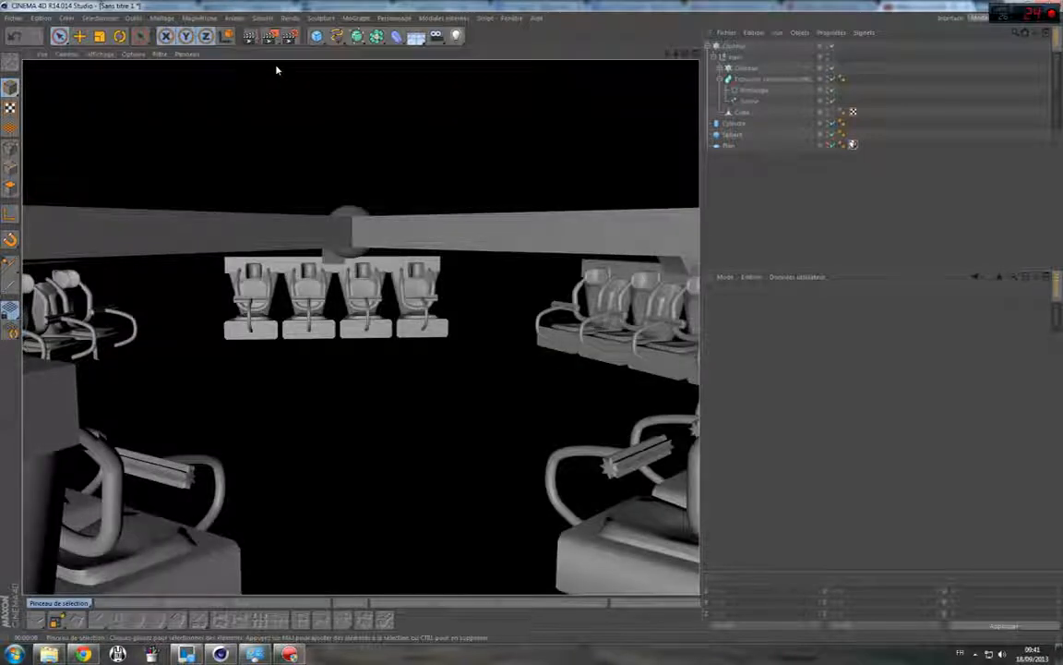
drag(686, 54, 716, 110)
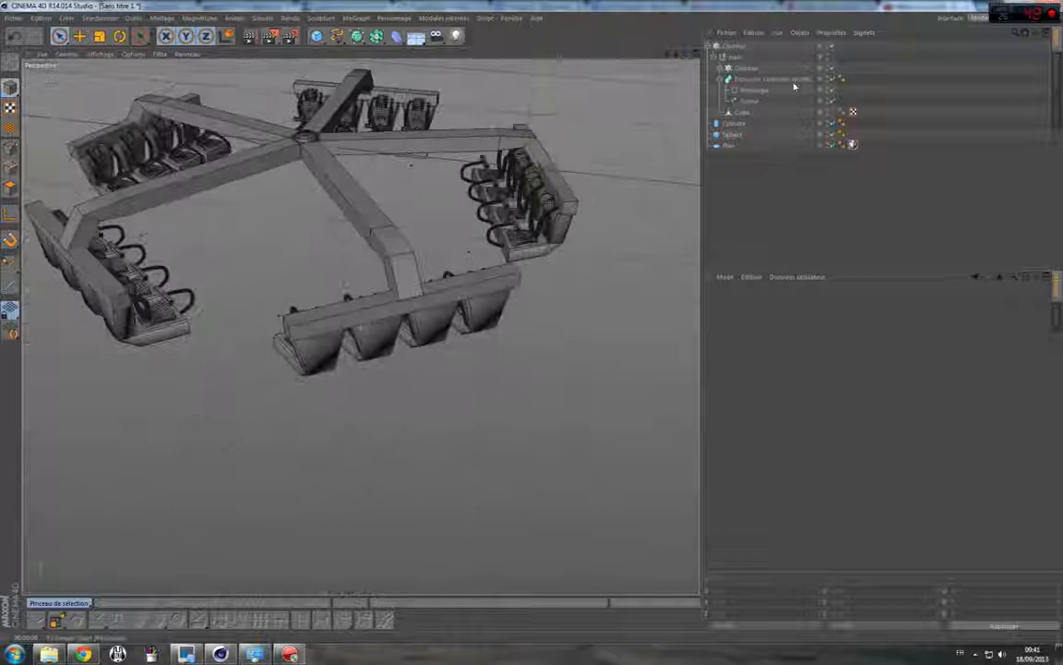
Set the arm Cloner's quantity to 6 and inspect the spacing between the seat rows.
click(735, 46)
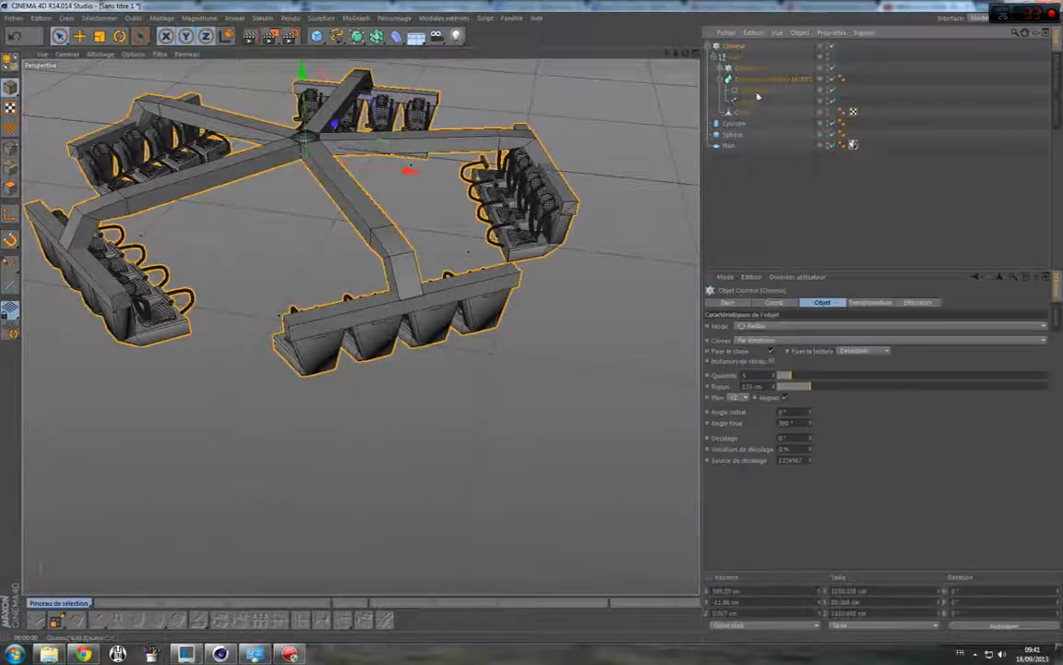
drag(759, 376, 715, 374)
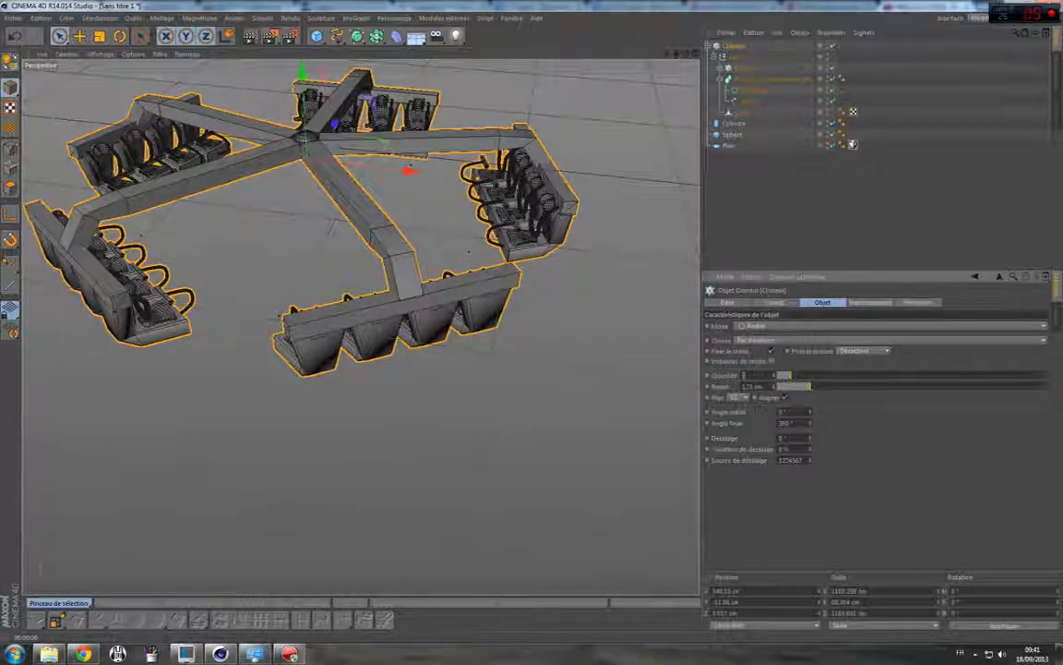
text(6)
key(Return)
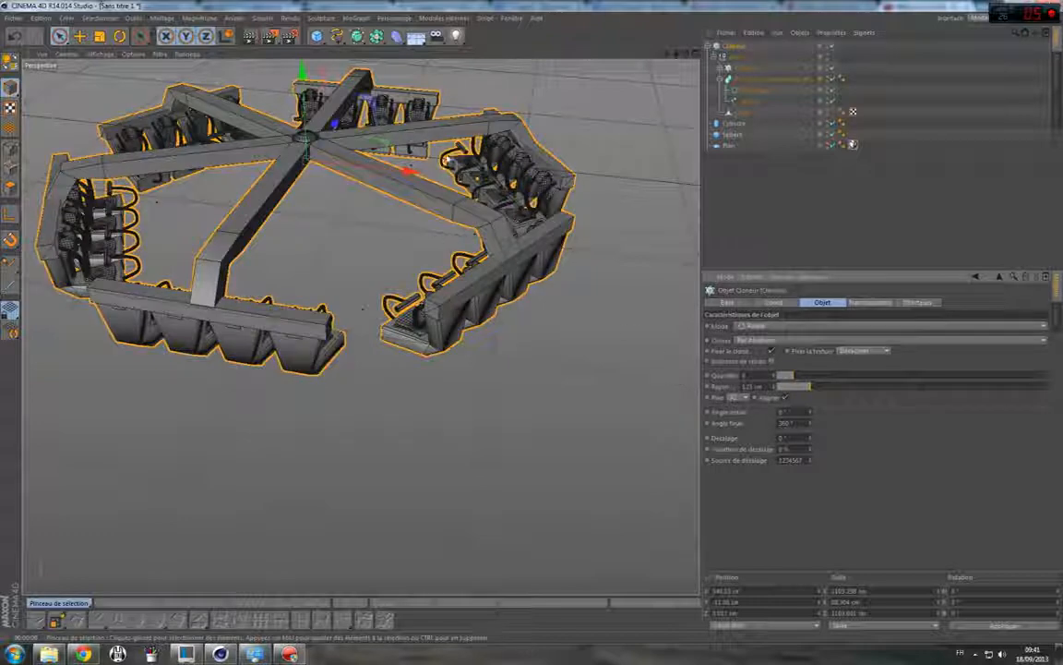
drag(686, 53, 729, 53)
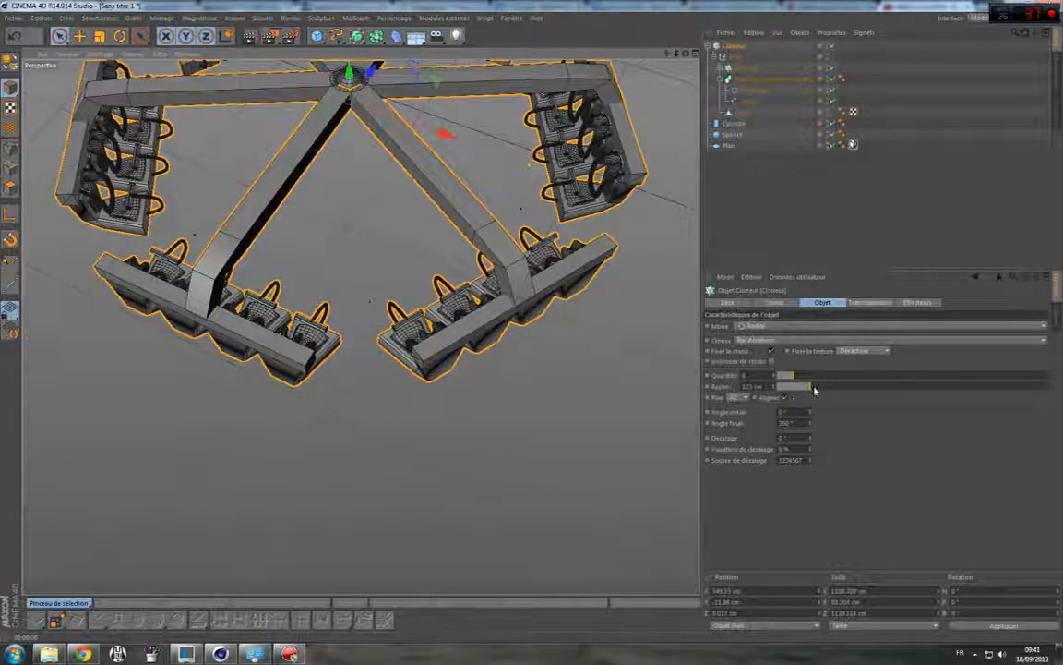
mouse_move(811, 389)
mouse_down()
mouse_move(792, 393)
mouse_move(831, 387)
mouse_move(811, 391)
mouse_up()
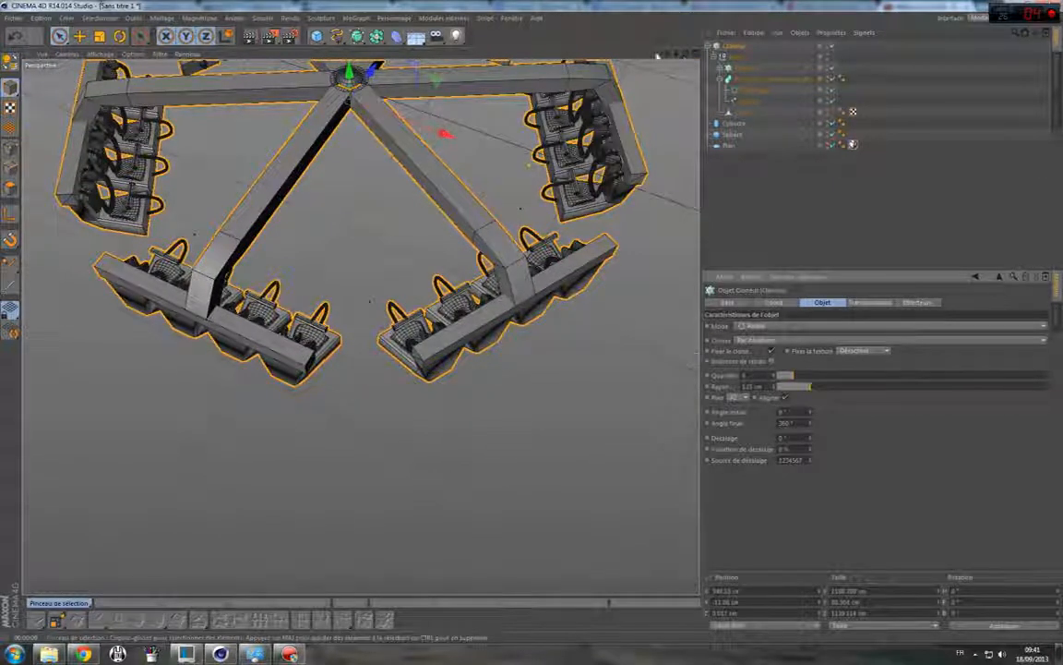
alt+drag(387, 314, 614, 50)
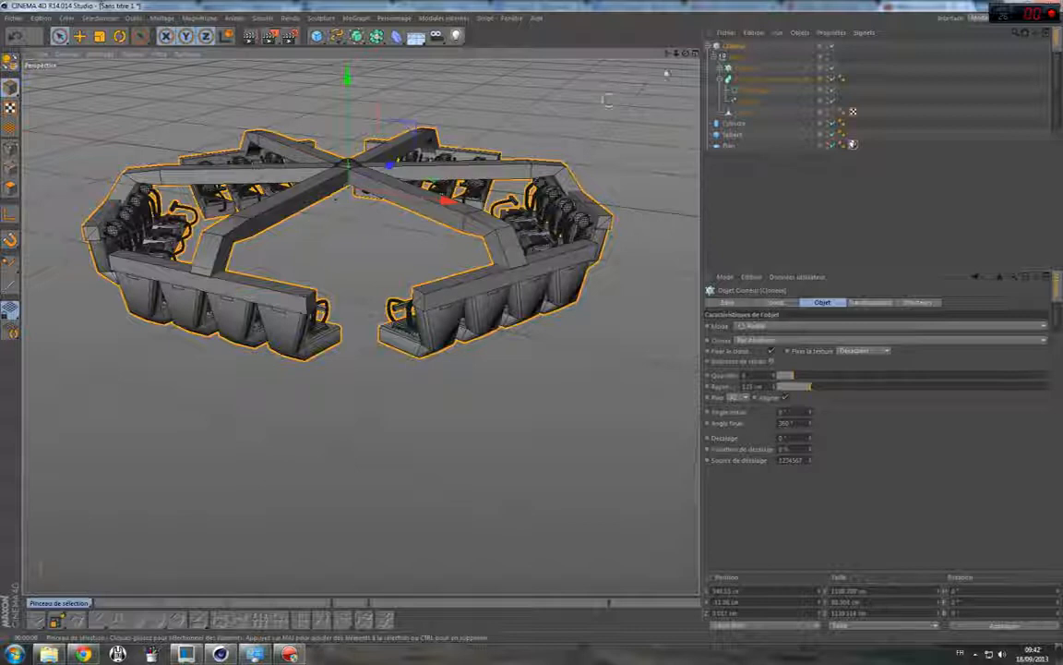
Check the arm Cloner's object information, close it and review the ride in perspective.
right_click(738, 46)
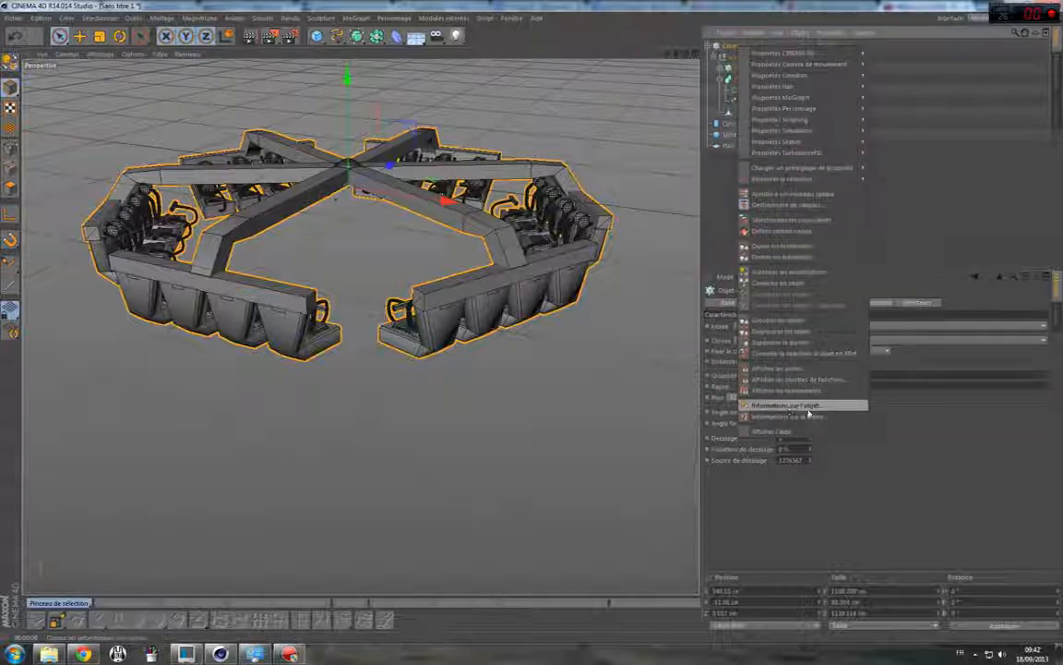
click(807, 408)
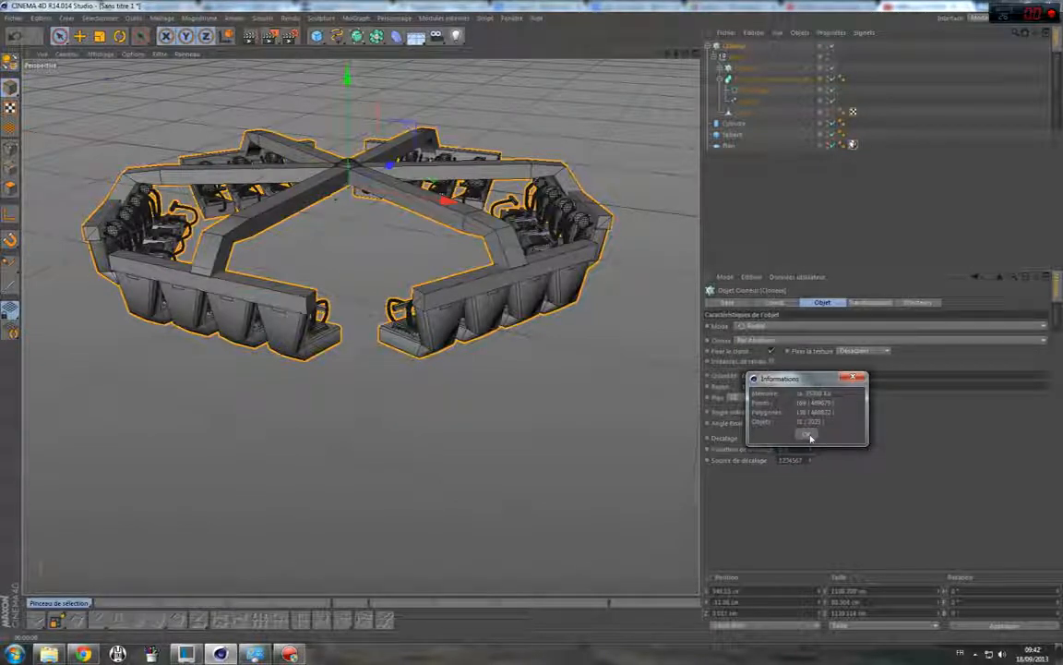
click(808, 436)
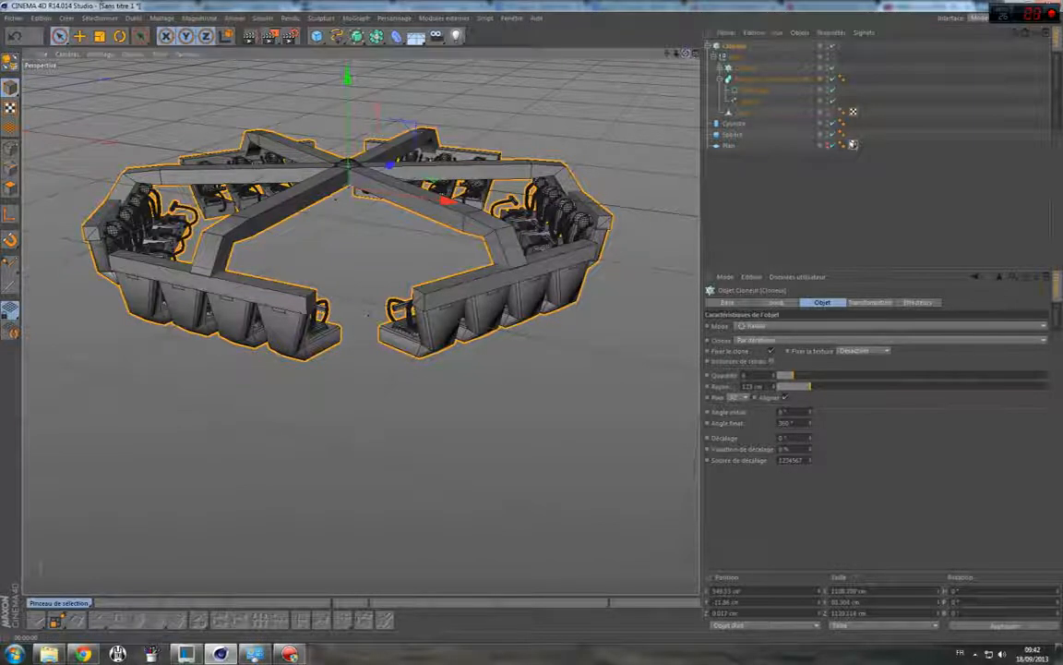
drag(686, 53, 813, 60)
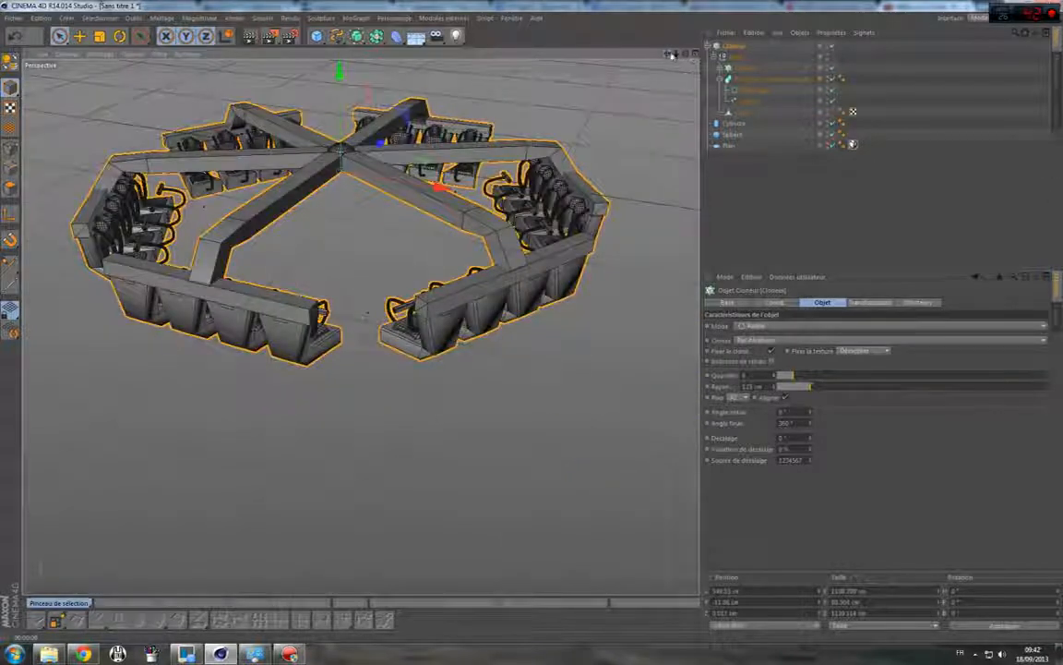